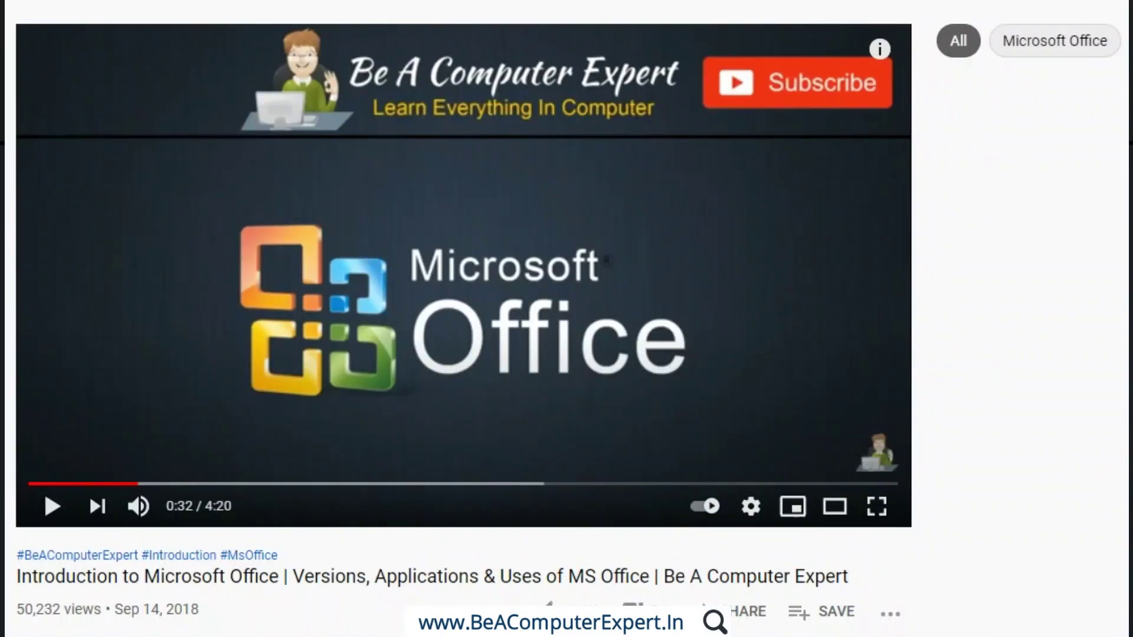
- Subscribe to the YouTube channel and set its notification bell to All
scroll(566, 318, down, 1)
scroll(567, 319, down, 1)
scroll(566, 318, down, 2)
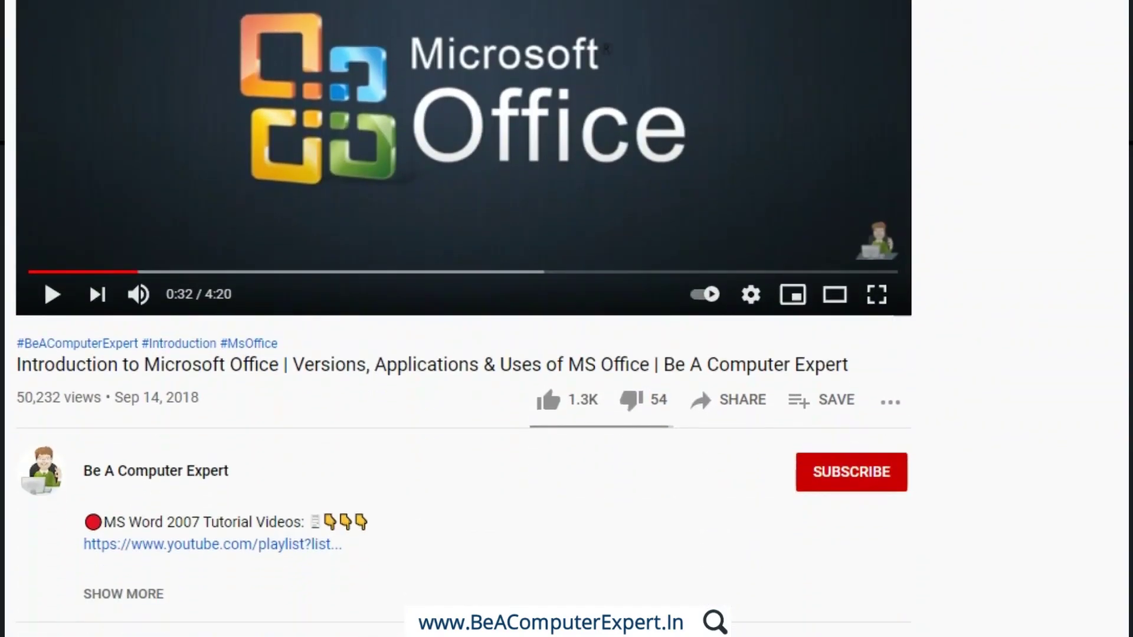
scroll(566, 318, down, 3)
click(873, 315)
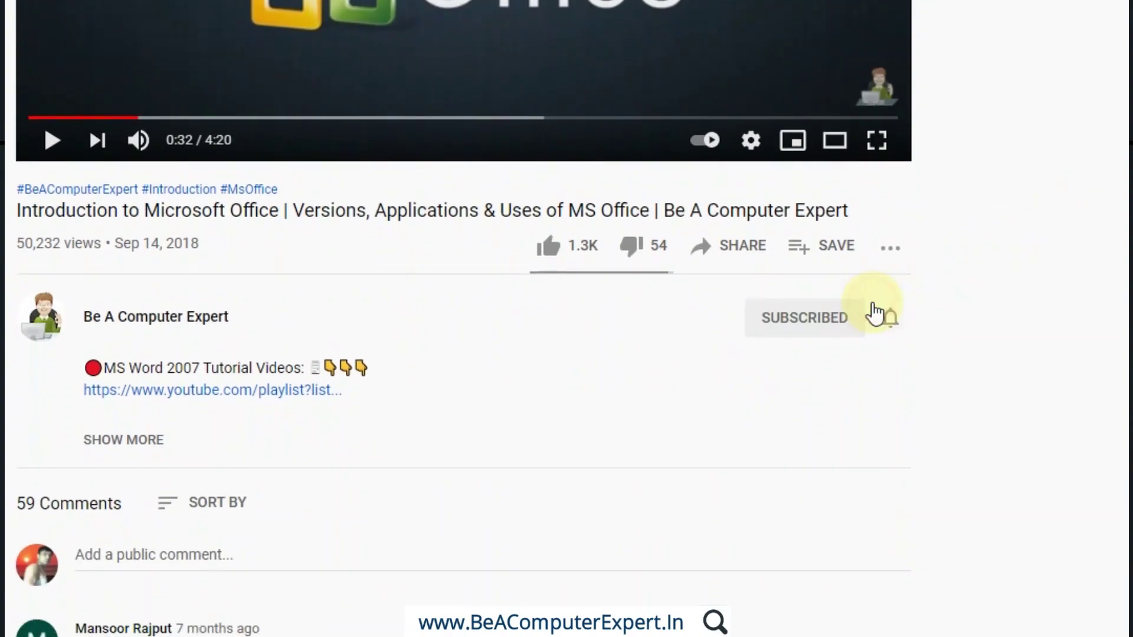
click(890, 317)
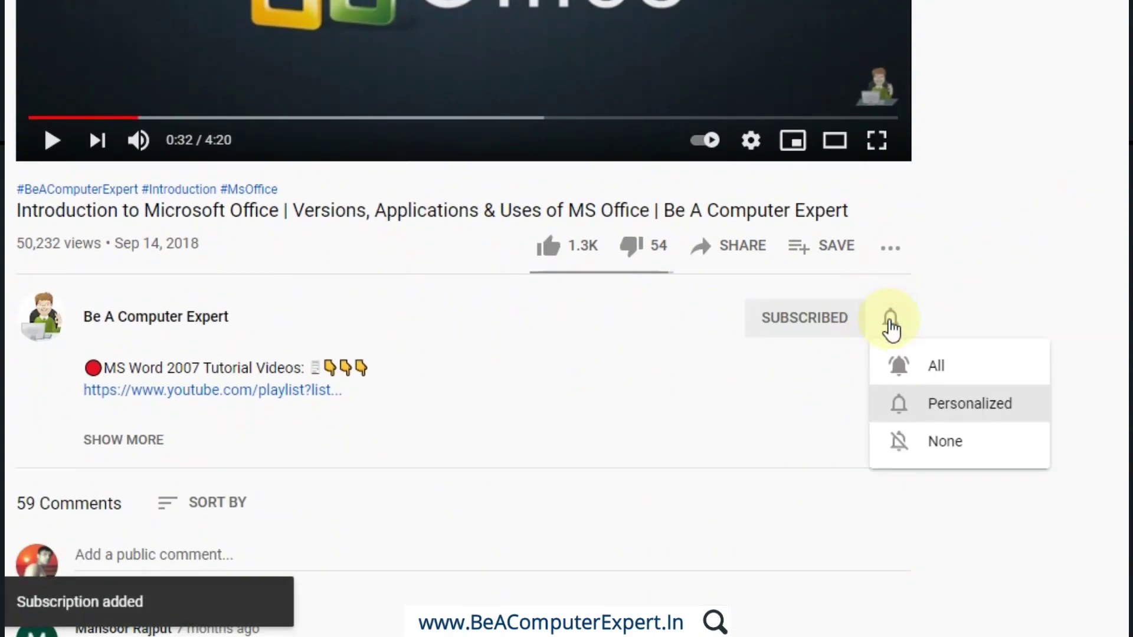
click(906, 366)
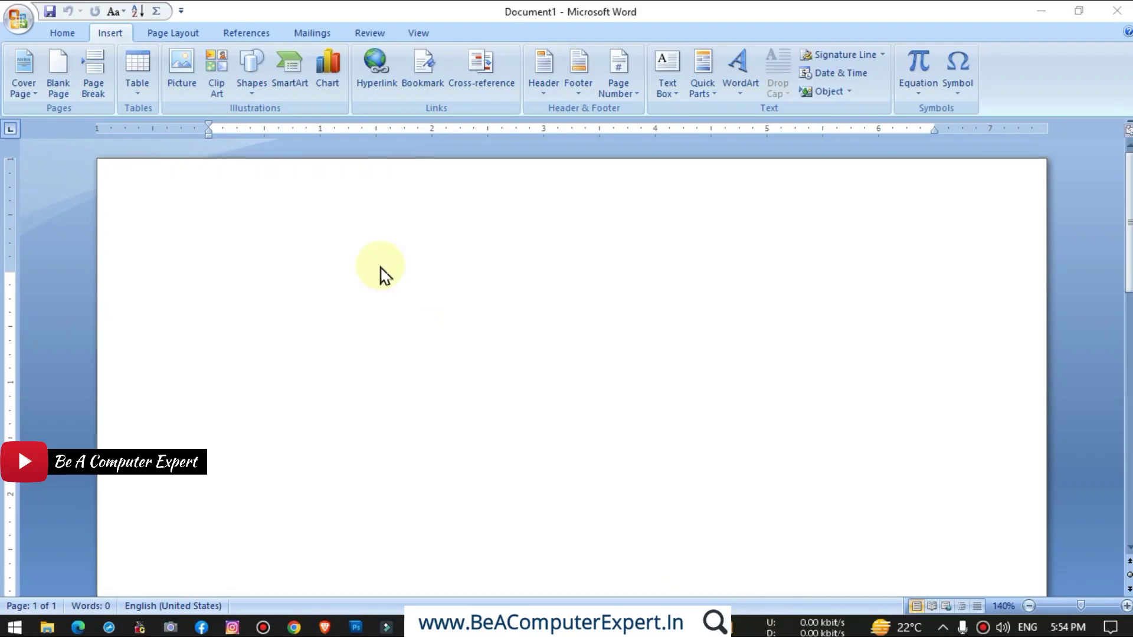
- Place the caret on the blank page and pick the Rectangle from the Shapes gallery
click(380, 273)
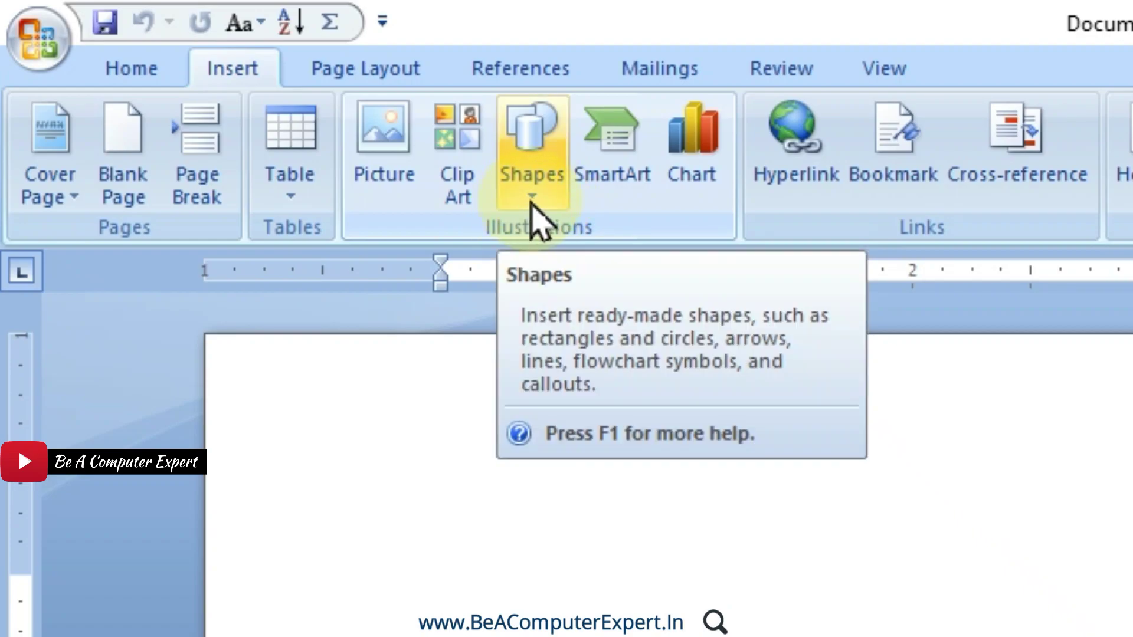
click(532, 201)
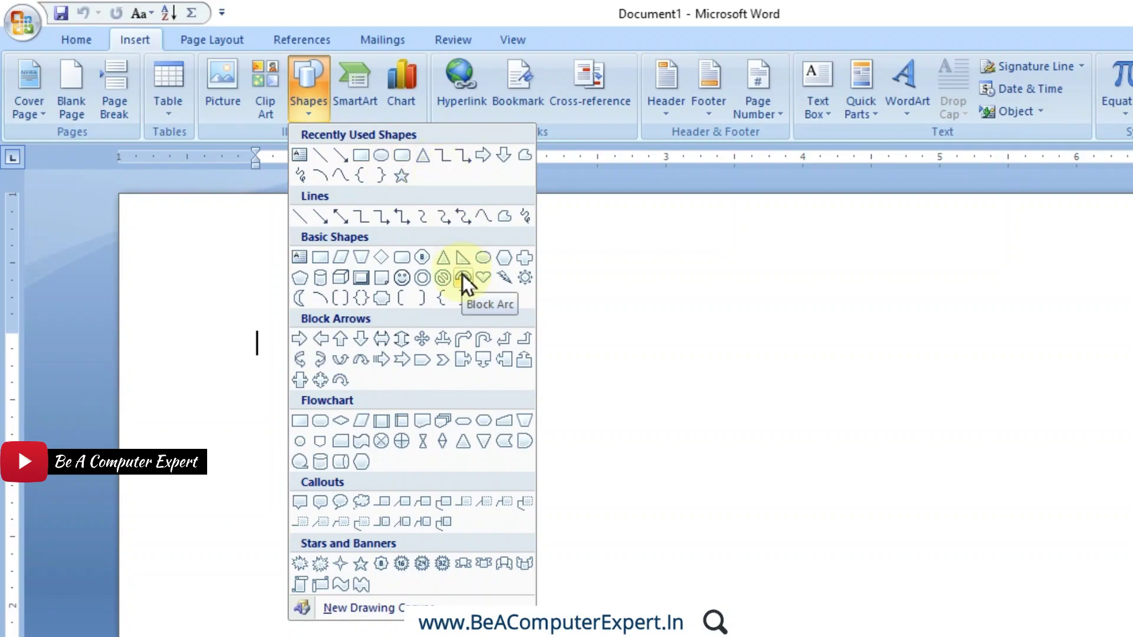
click(359, 154)
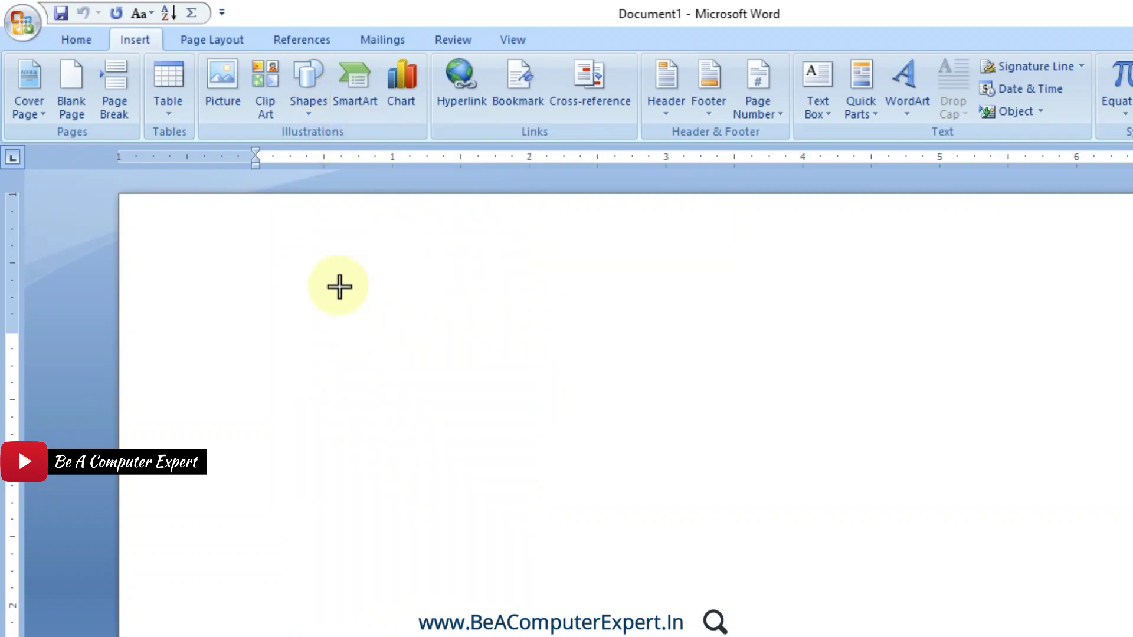
- Draw a rectangle and resize it by its handles into a wide, tall box
drag(318, 283, 651, 565)
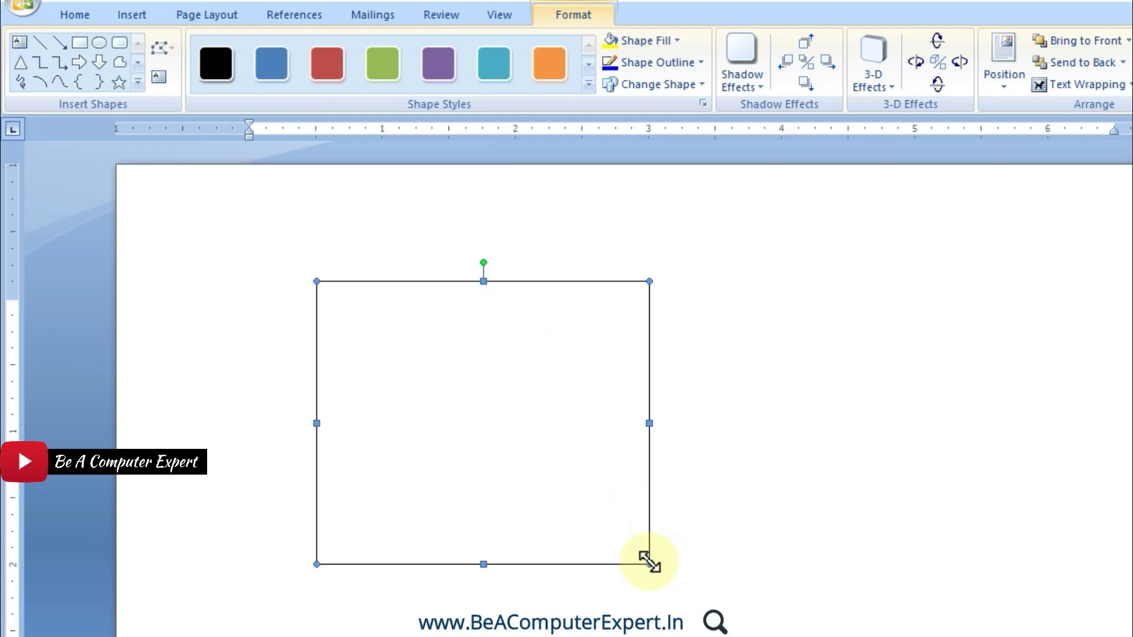
drag(649, 563, 482, 398)
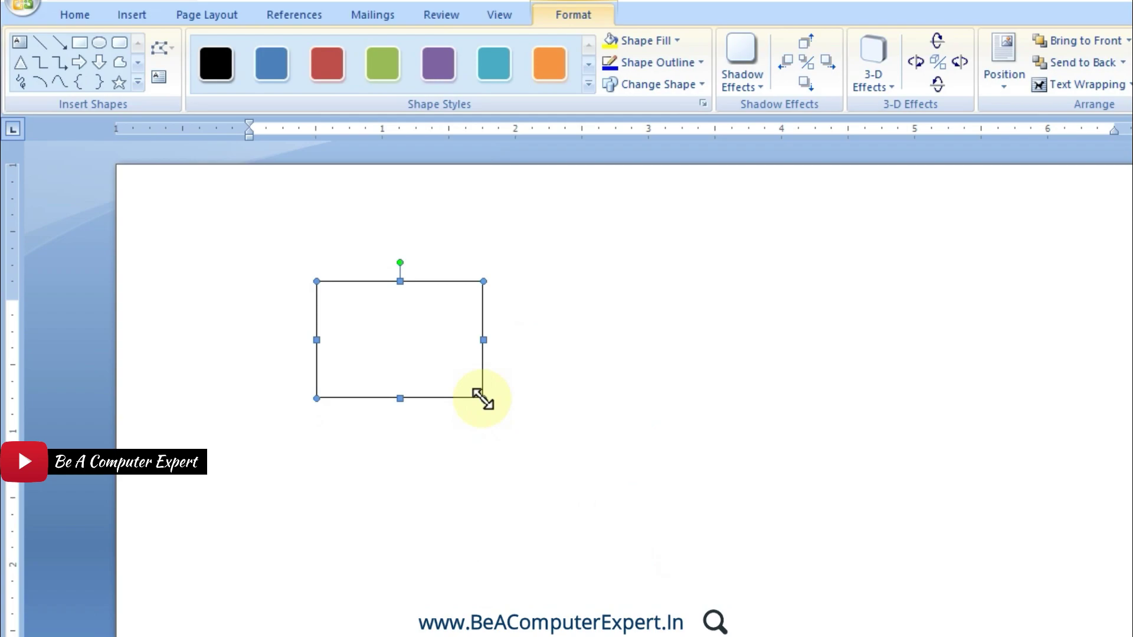
click(483, 337)
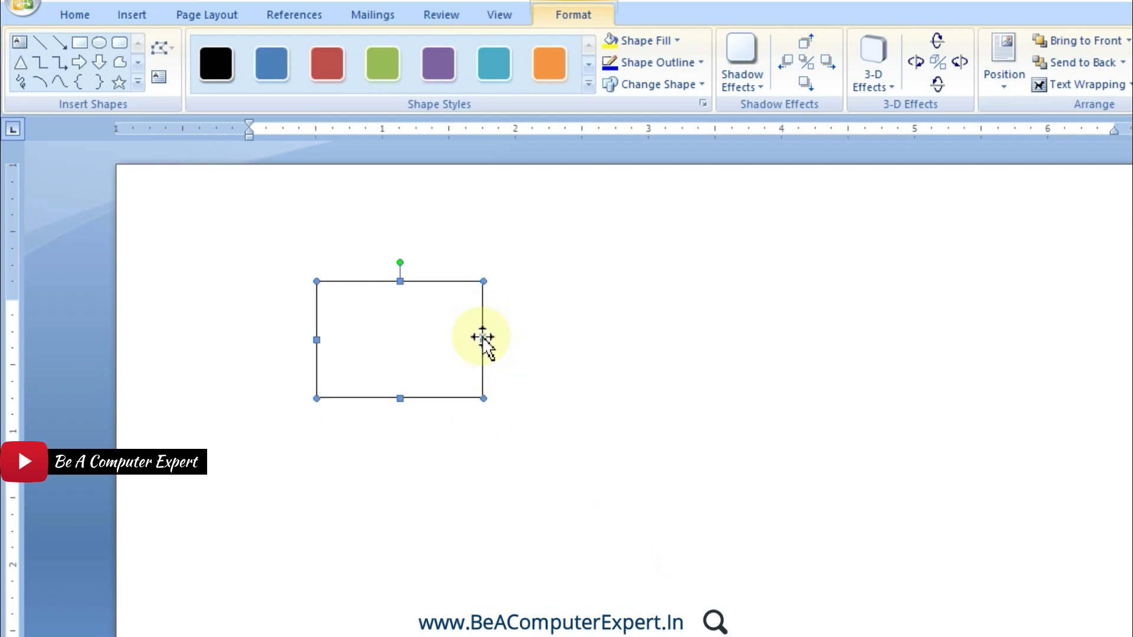
drag(483, 340, 765, 348)
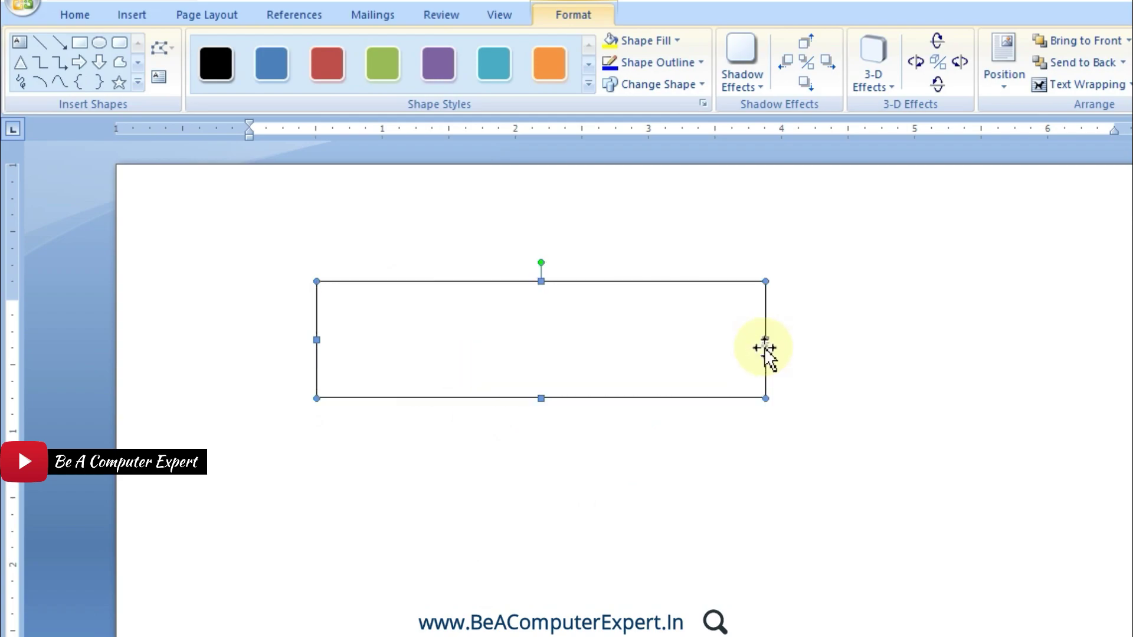
drag(541, 398, 543, 490)
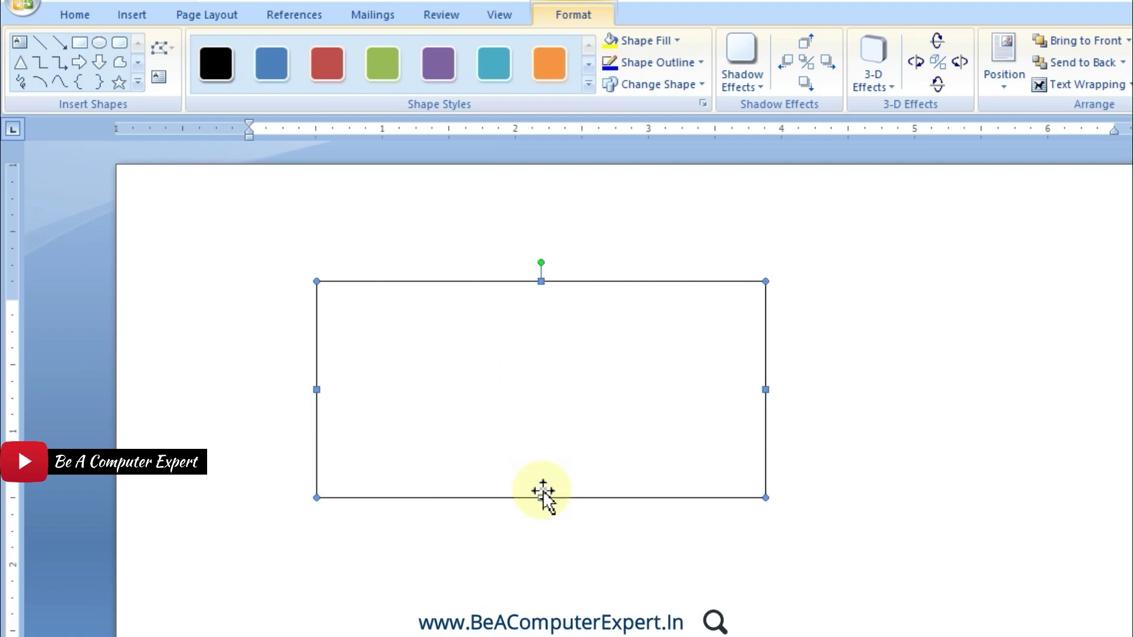
drag(765, 498, 514, 401)
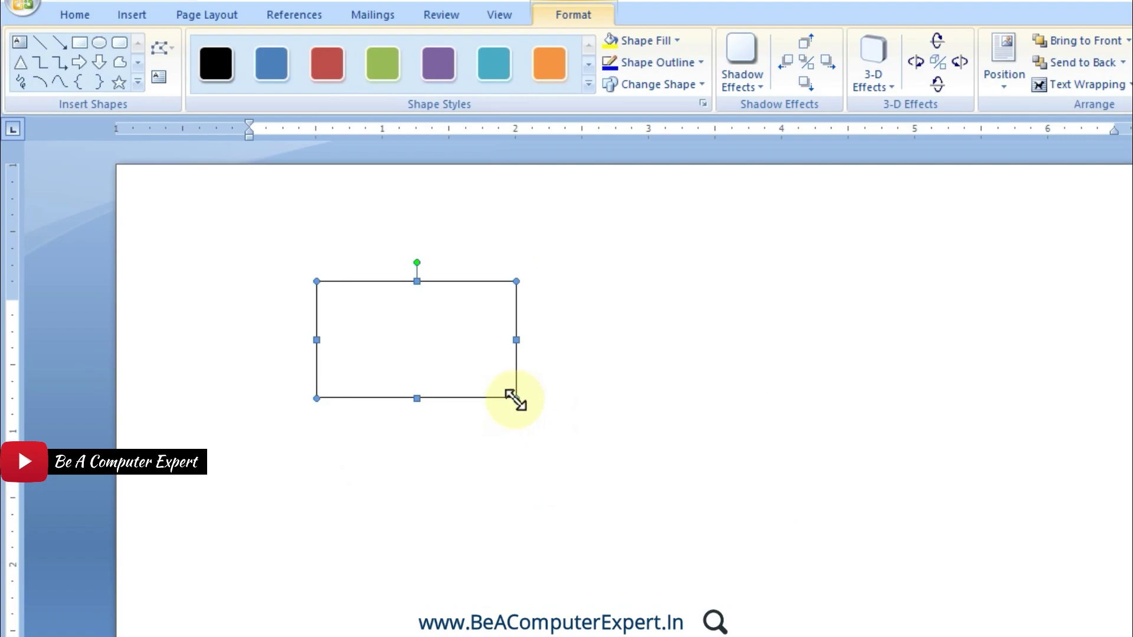
drag(515, 400, 734, 530)
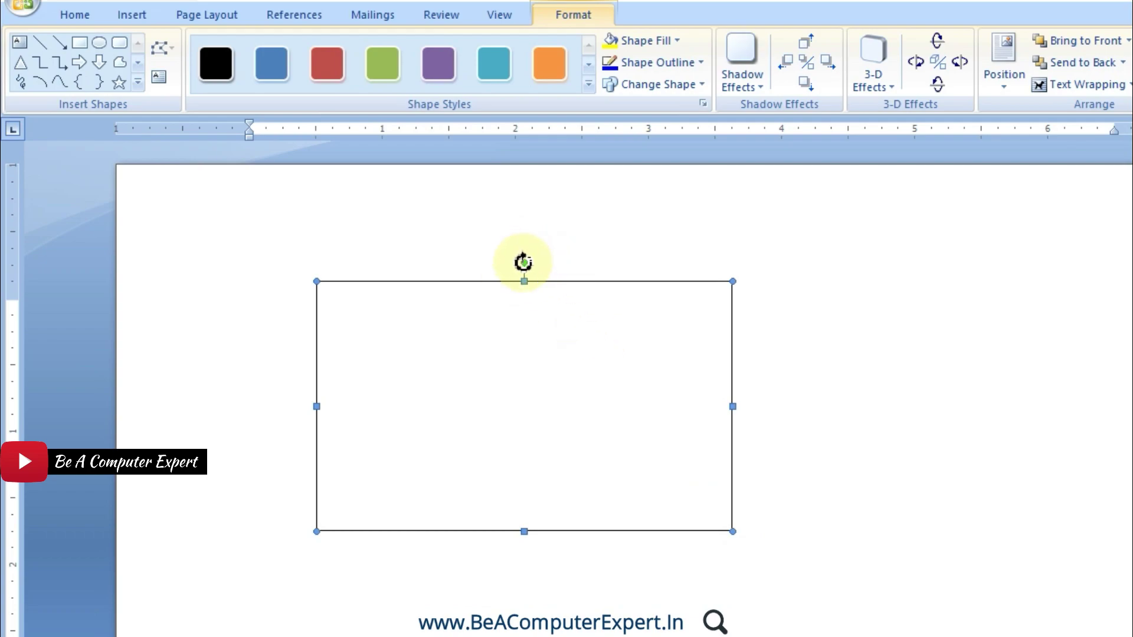
- Rotate the rectangle with its green handle, then undo the rotation with Ctrl+Z
drag(523, 264, 513, 407)
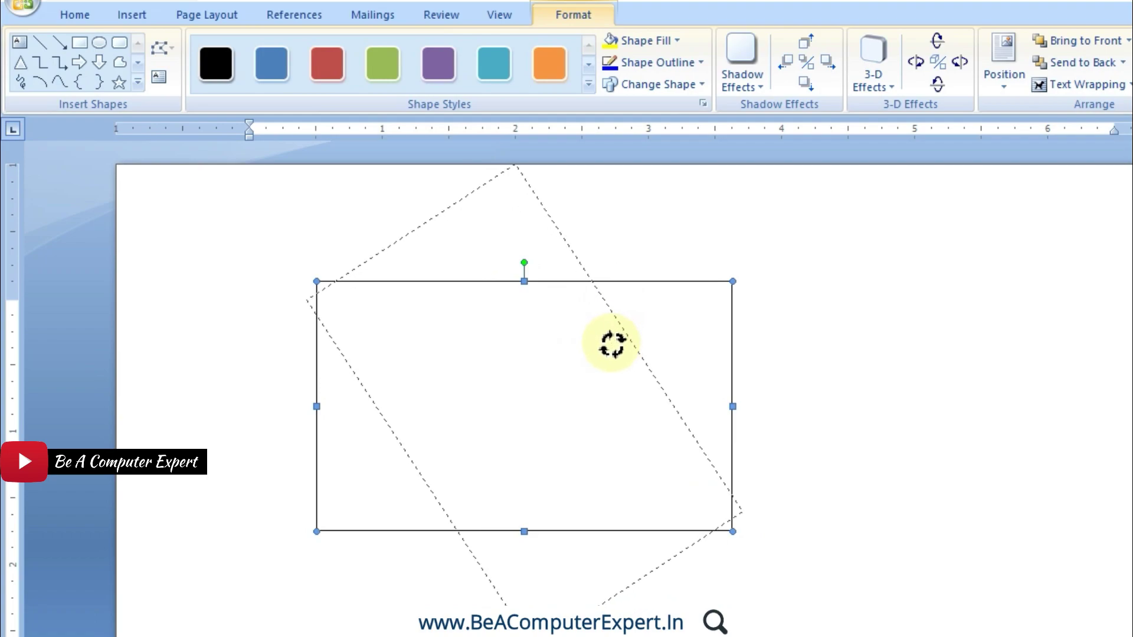
drag(513, 407, 508, 402)
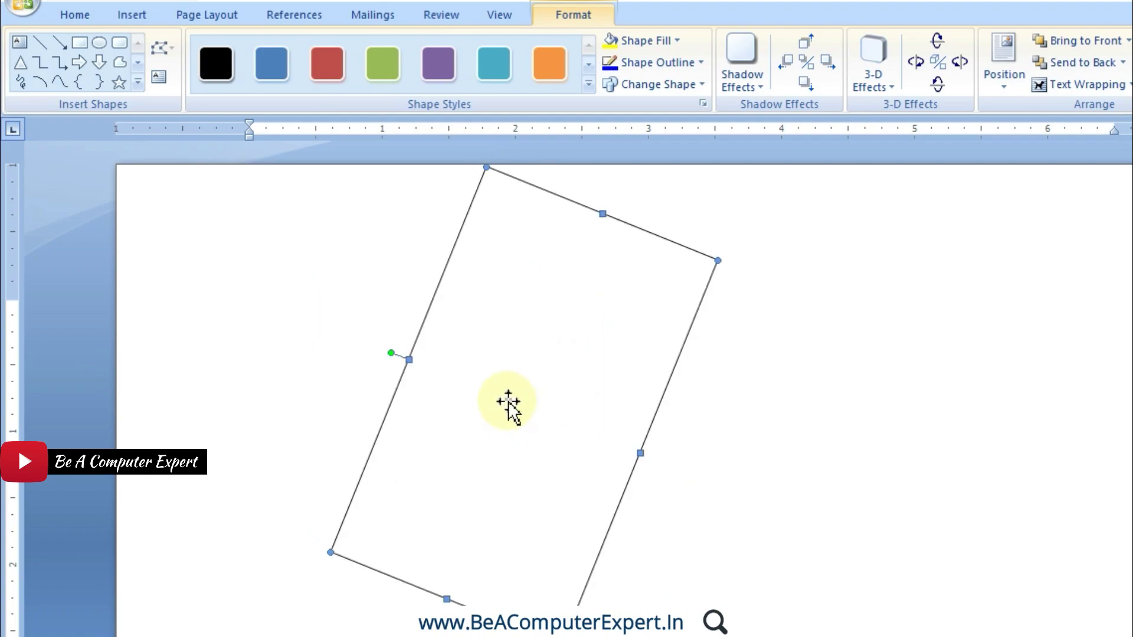
mouse_move(390, 353)
mouse_down()
mouse_move(575, 472)
mouse_move(529, 352)
mouse_up()
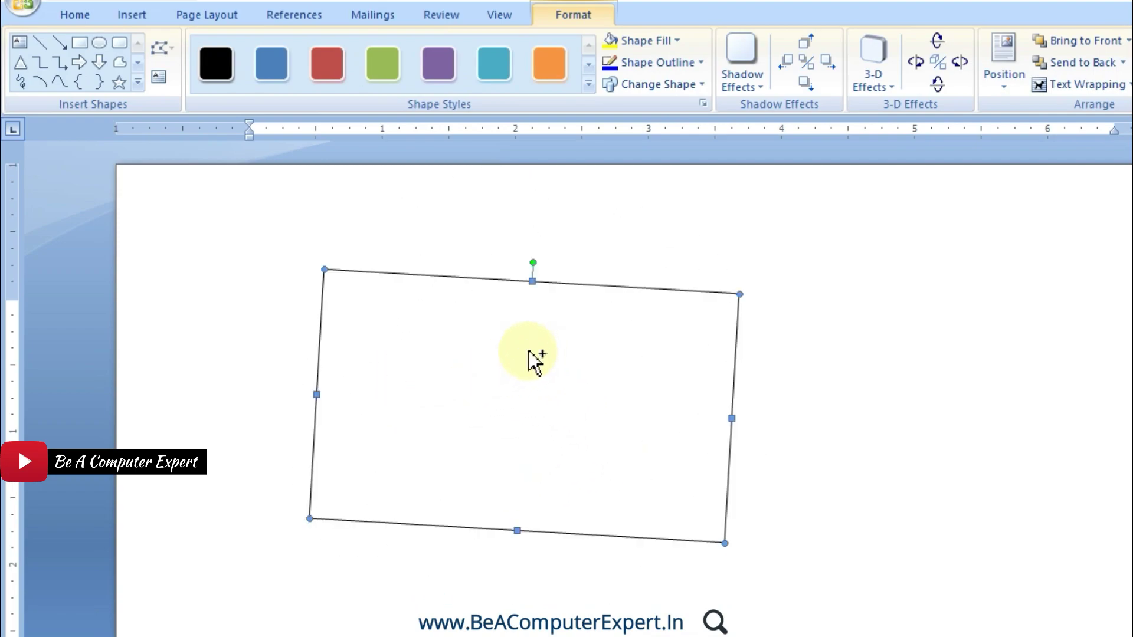
key(ctrl+z)
key(ctrl+z)
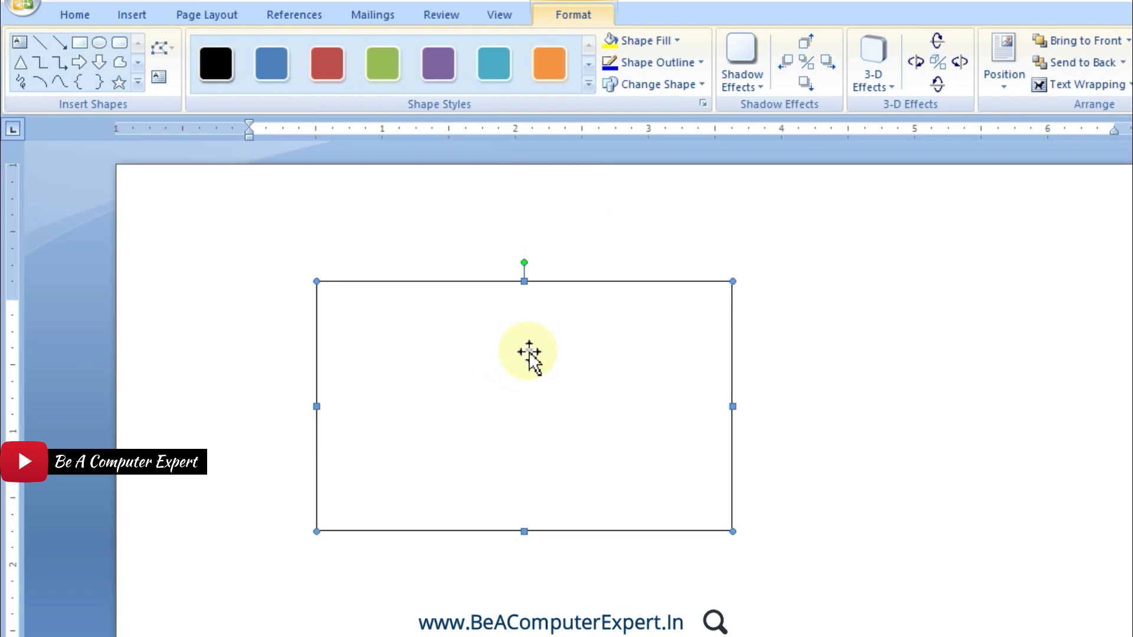
- Delete the rectangle and pick the Donut shape from the Shapes gallery
click(575, 363)
key(Delete)
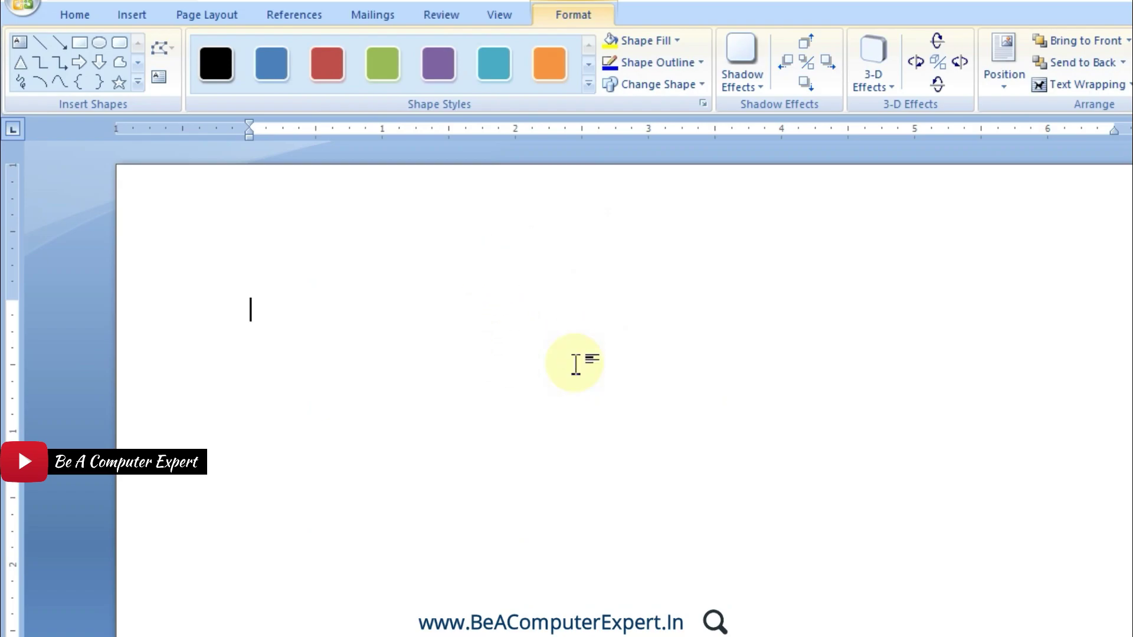
click(142, 16)
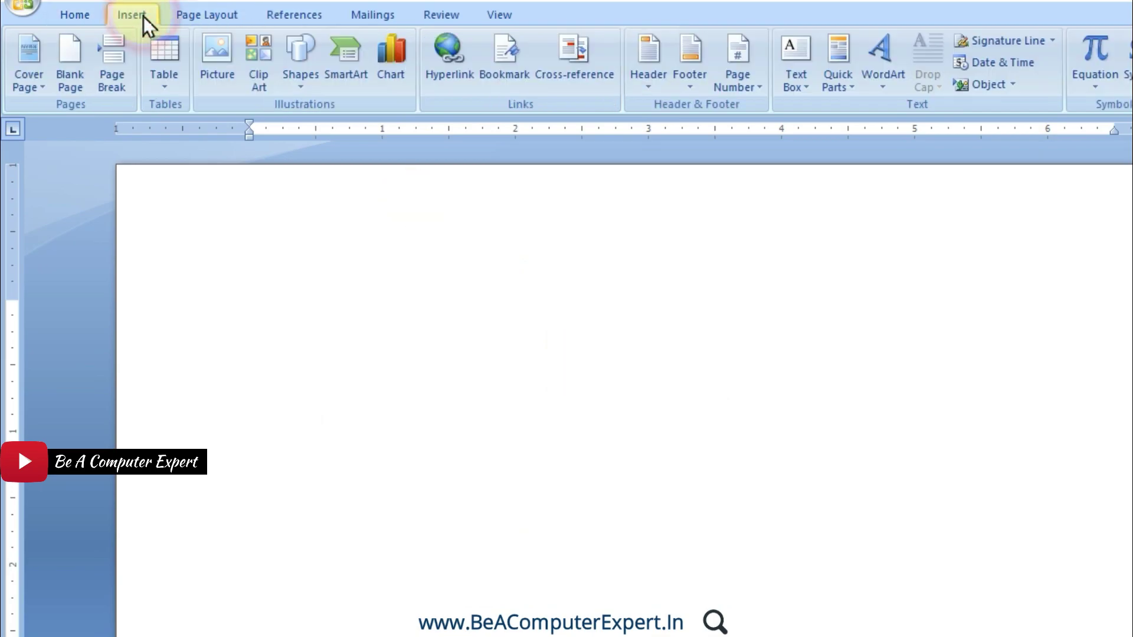
click(311, 90)
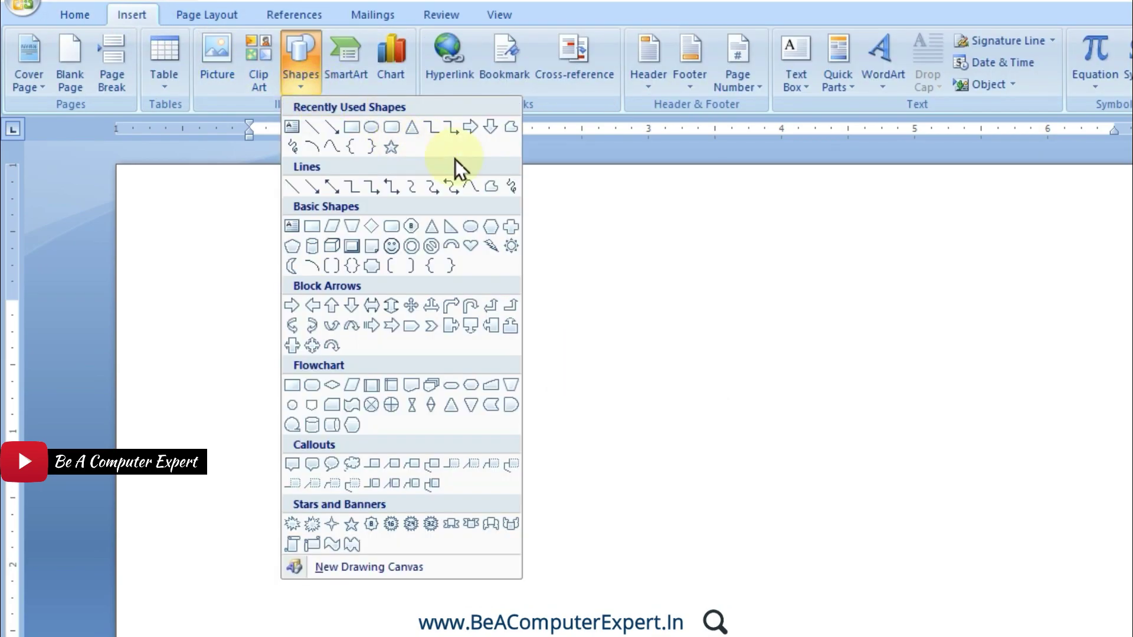
click(412, 247)
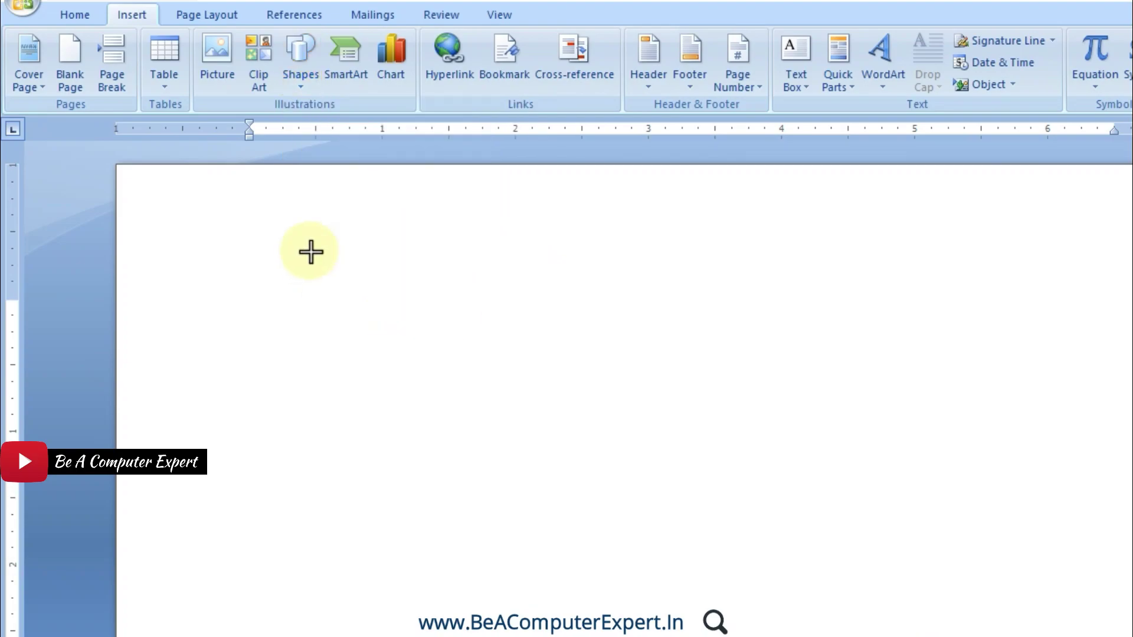
- Draw a donut, resize it, undo a rotation, and drag its hole into a thin ring
drag(311, 252, 677, 590)
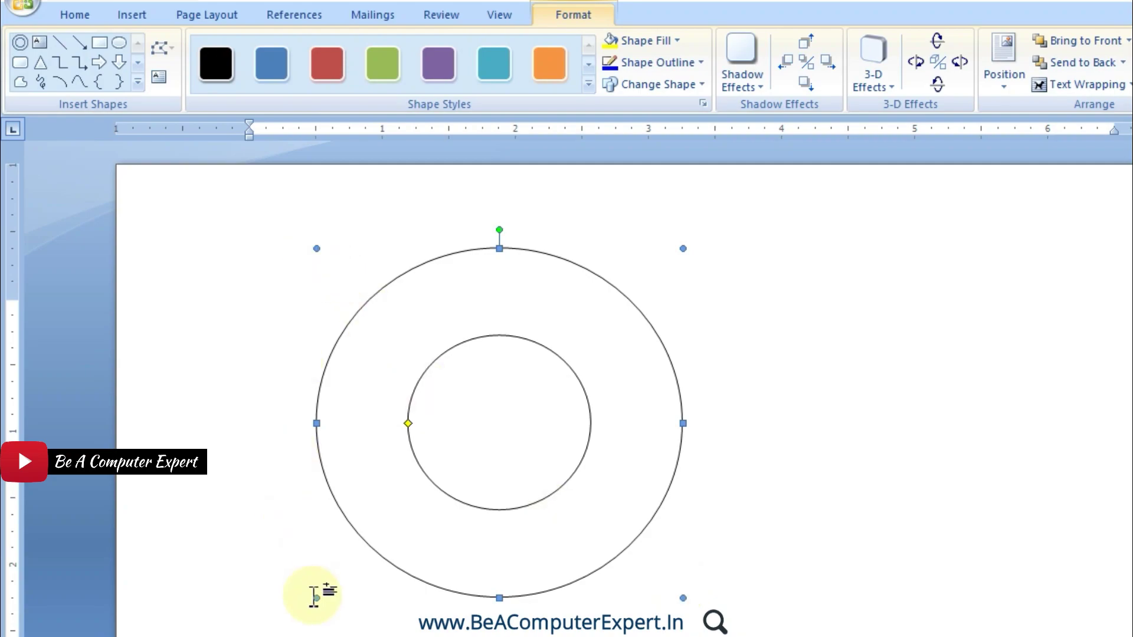
mouse_move(317, 598)
mouse_down()
mouse_move(336, 581)
mouse_move(271, 626)
mouse_up()
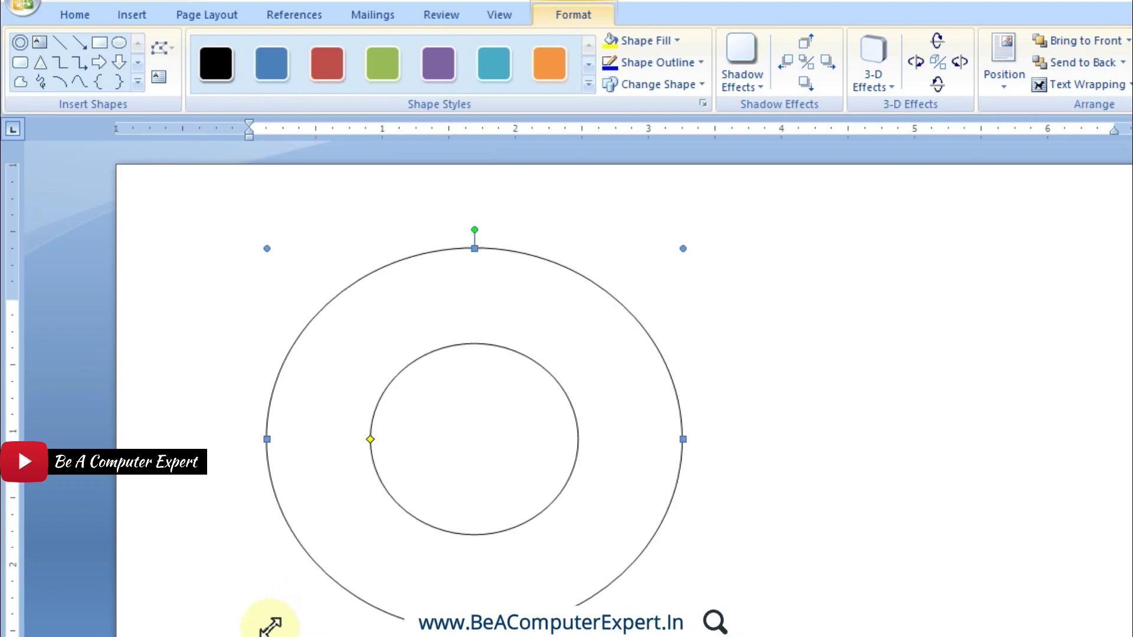
mouse_move(474, 230)
mouse_down()
mouse_move(500, 231)
mouse_move(533, 304)
mouse_up()
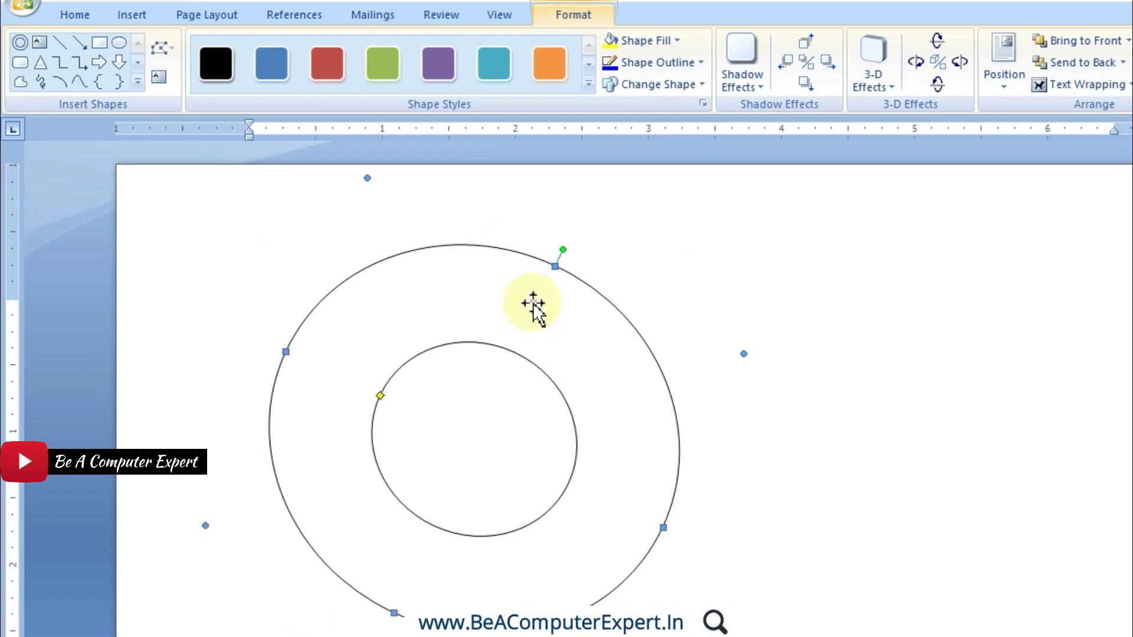
key(ctrl+z)
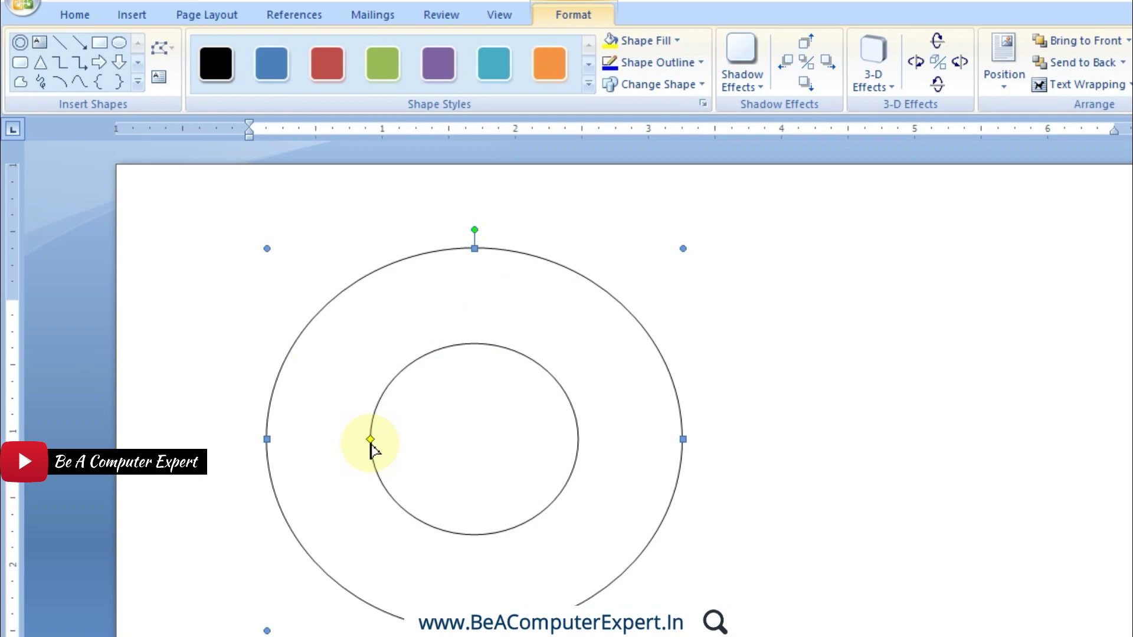
drag(370, 444, 453, 450)
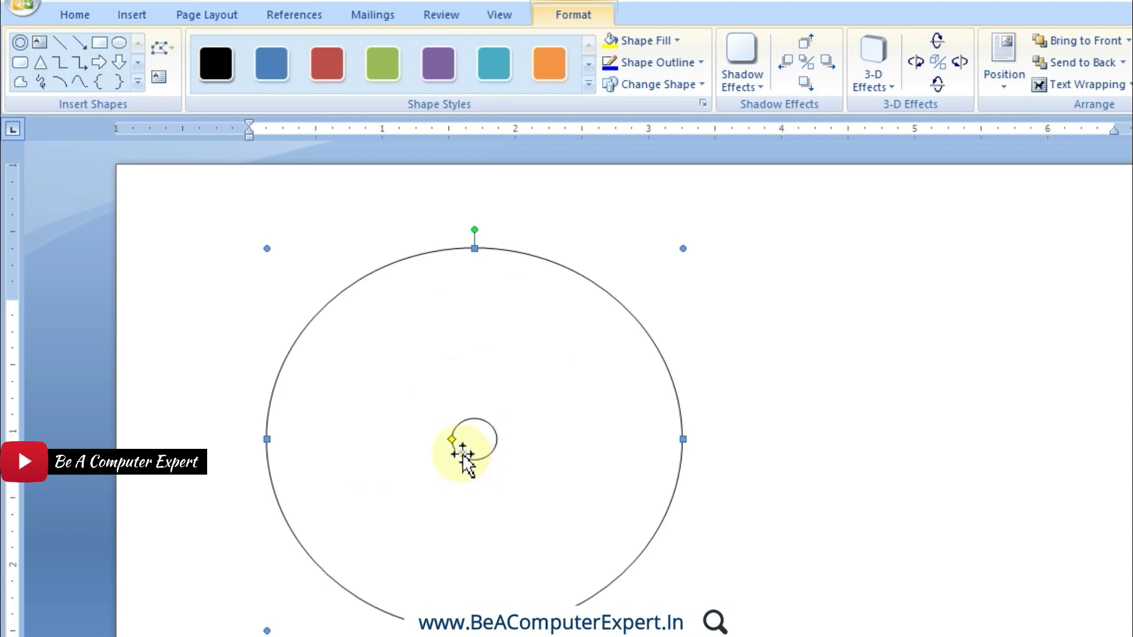
drag(452, 443, 291, 425)
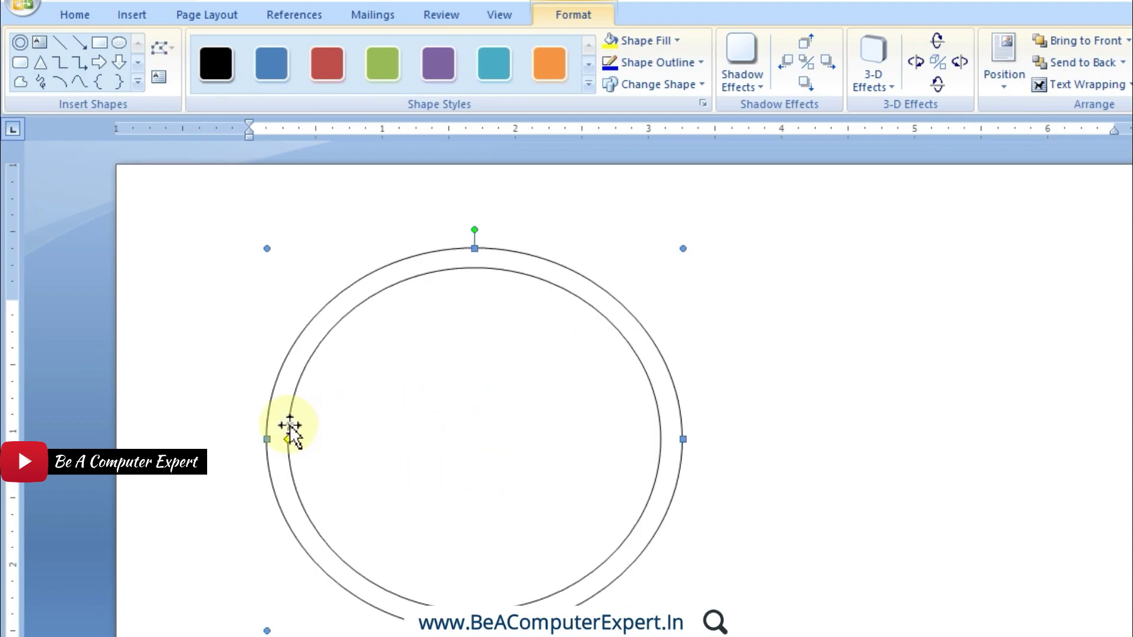
click(329, 324)
key(Delete)
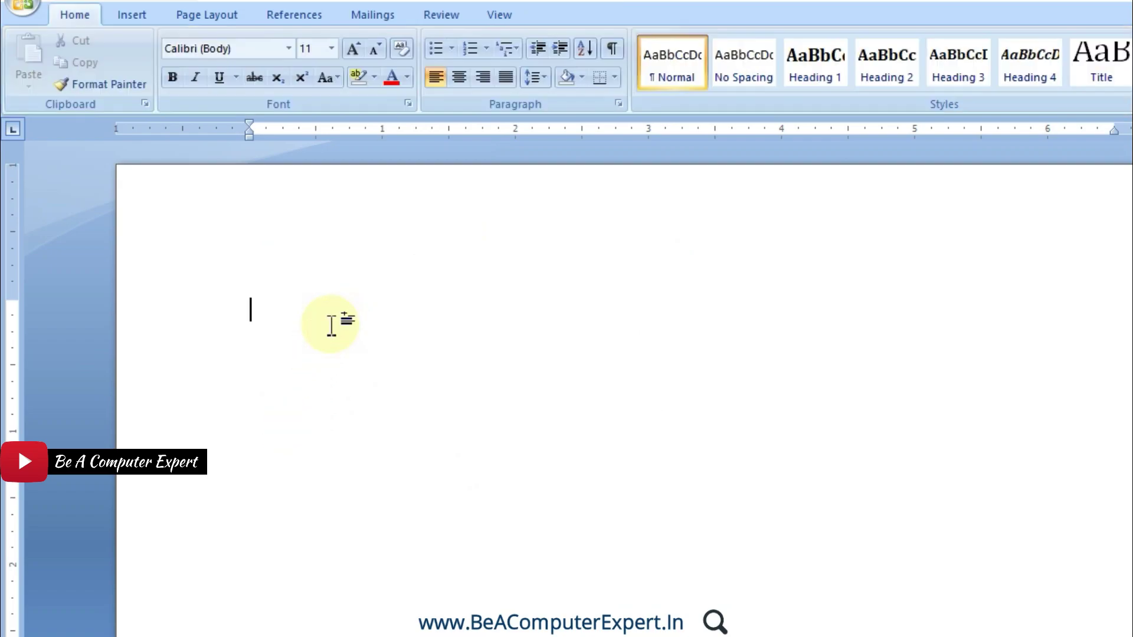
click(141, 12)
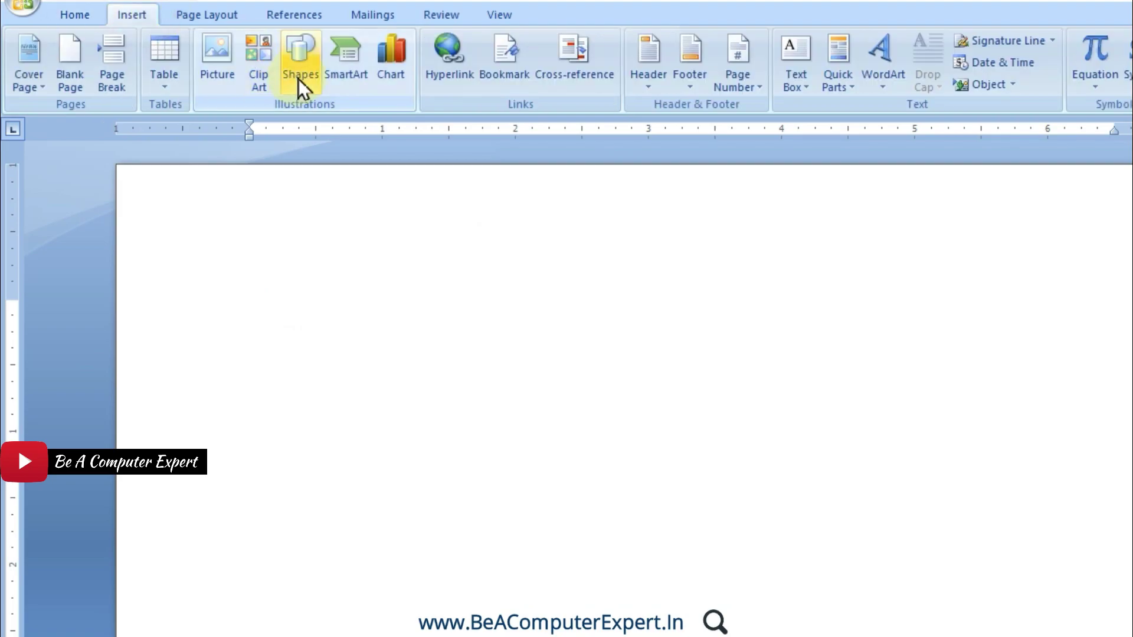
click(300, 84)
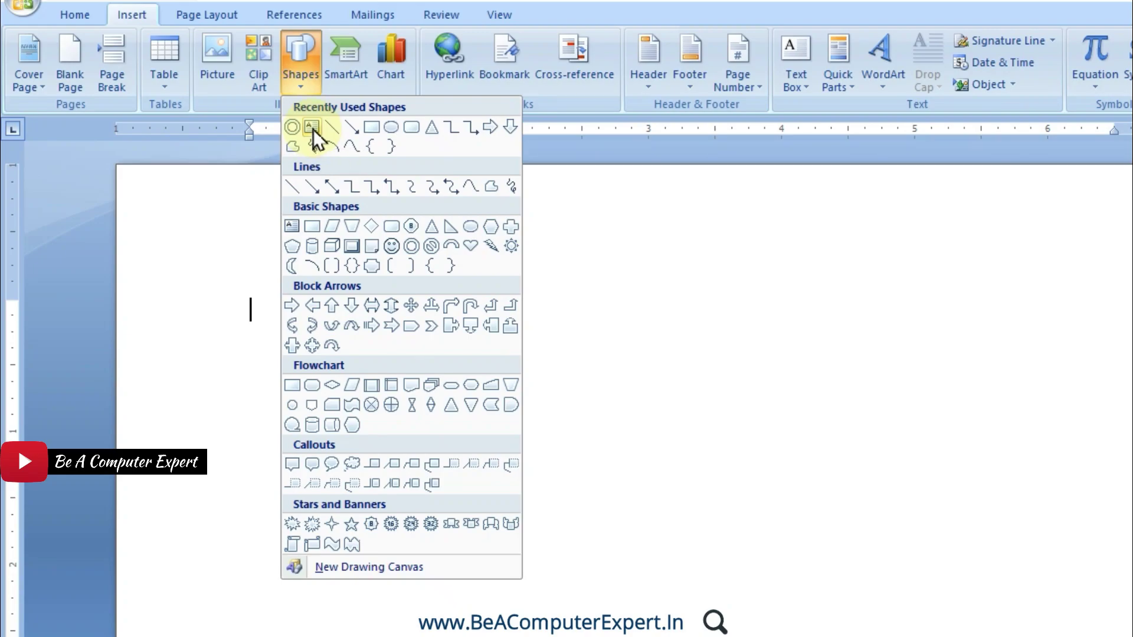
click(313, 130)
drag(308, 289, 721, 452)
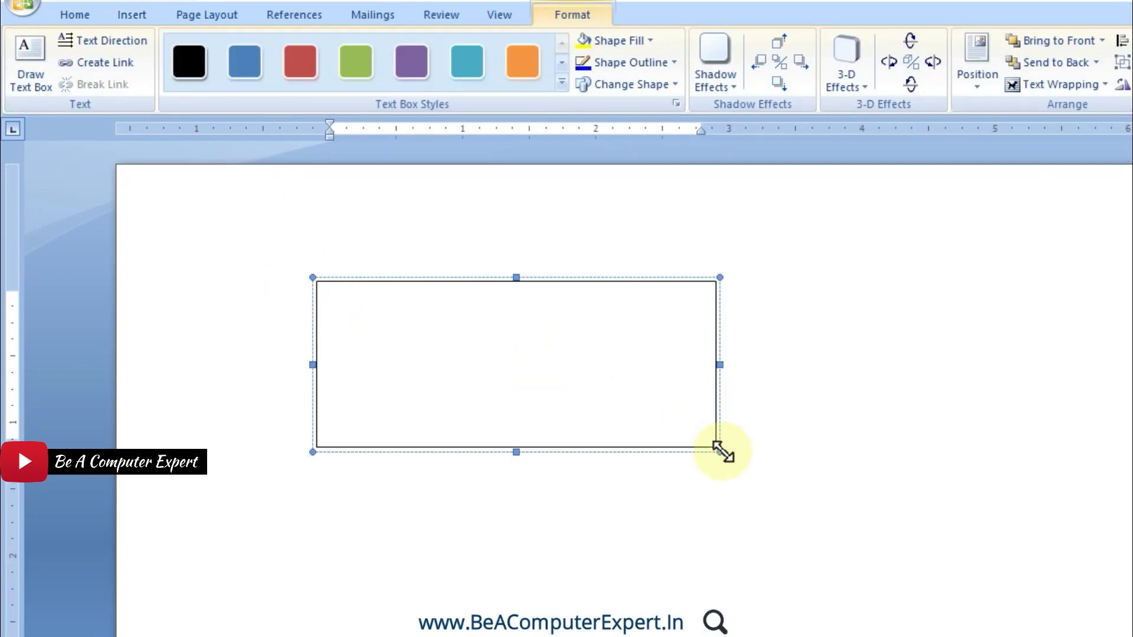
text(India is a gr)
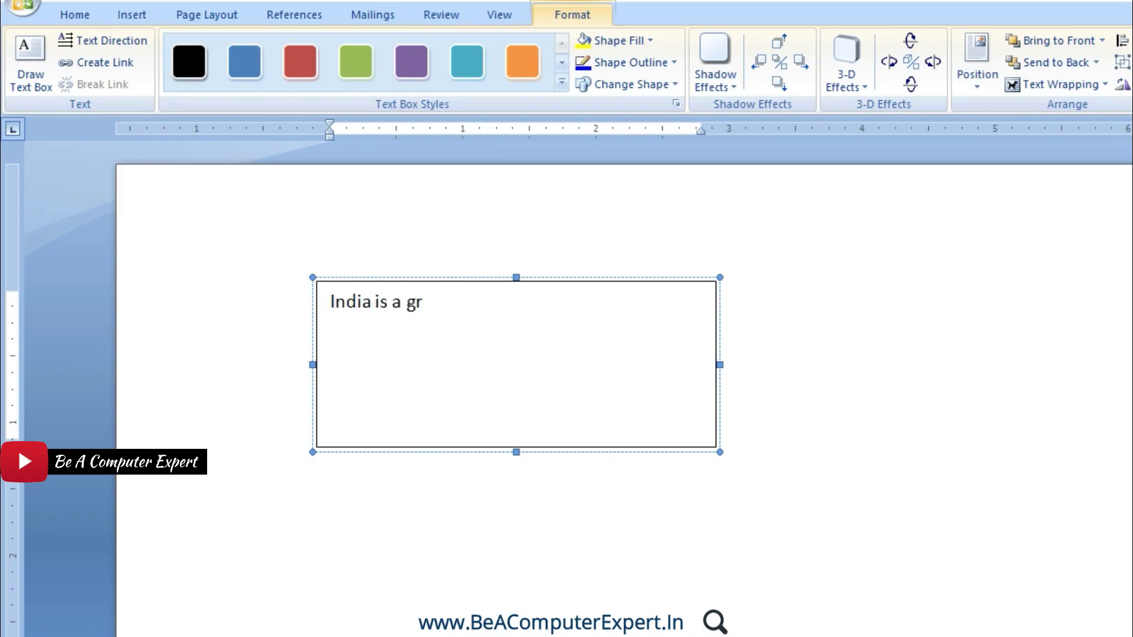
text(eat country.)
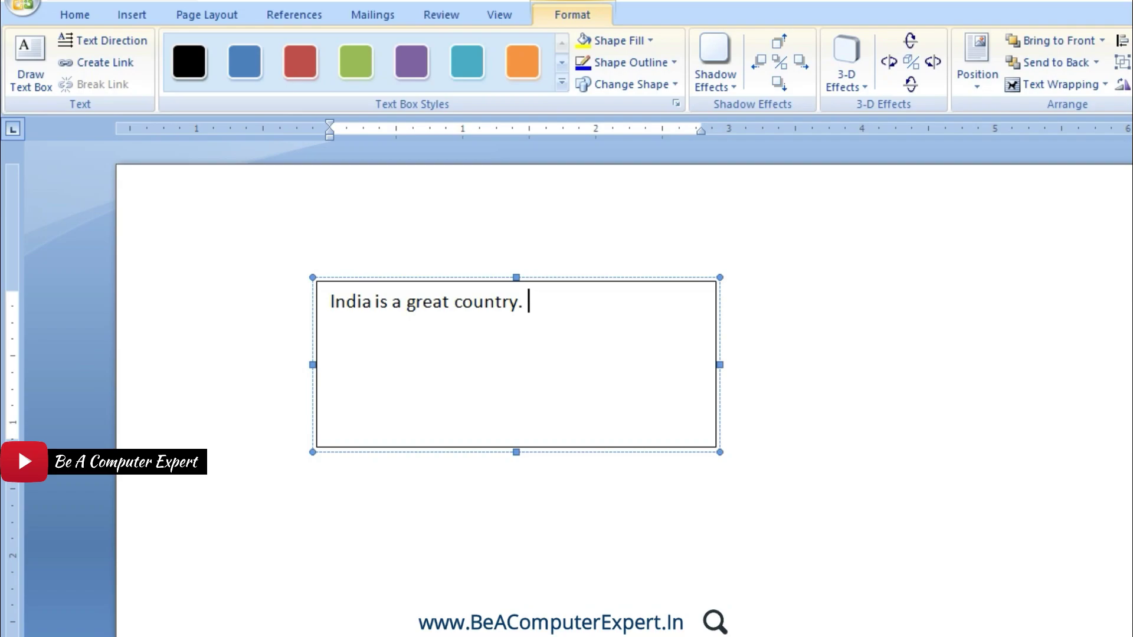
drag(547, 299, 275, 289)
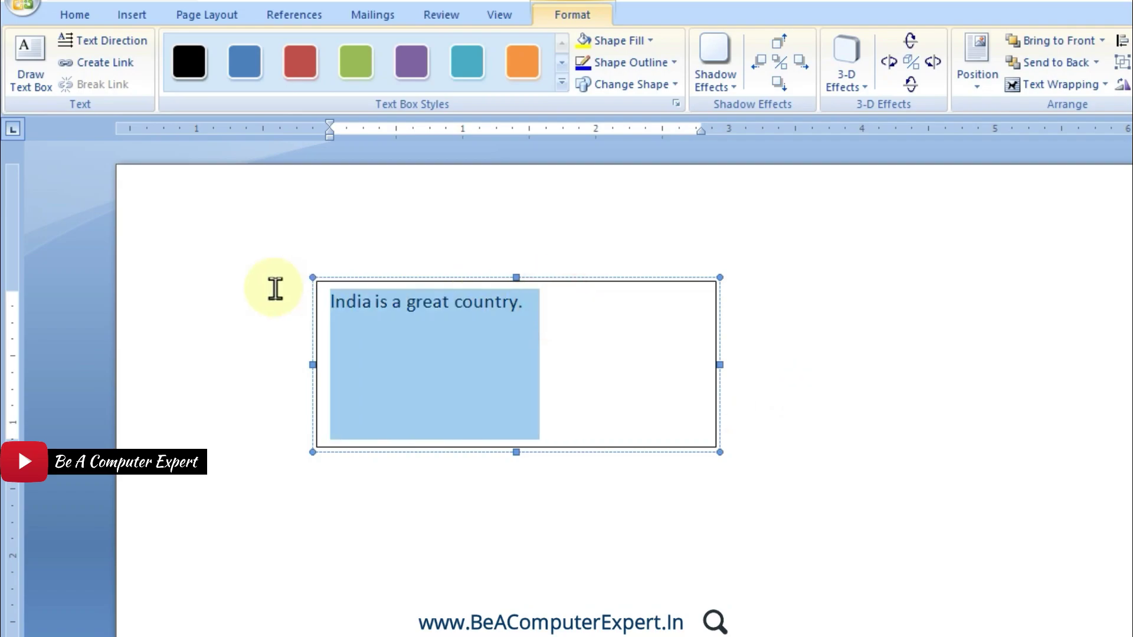
click(75, 17)
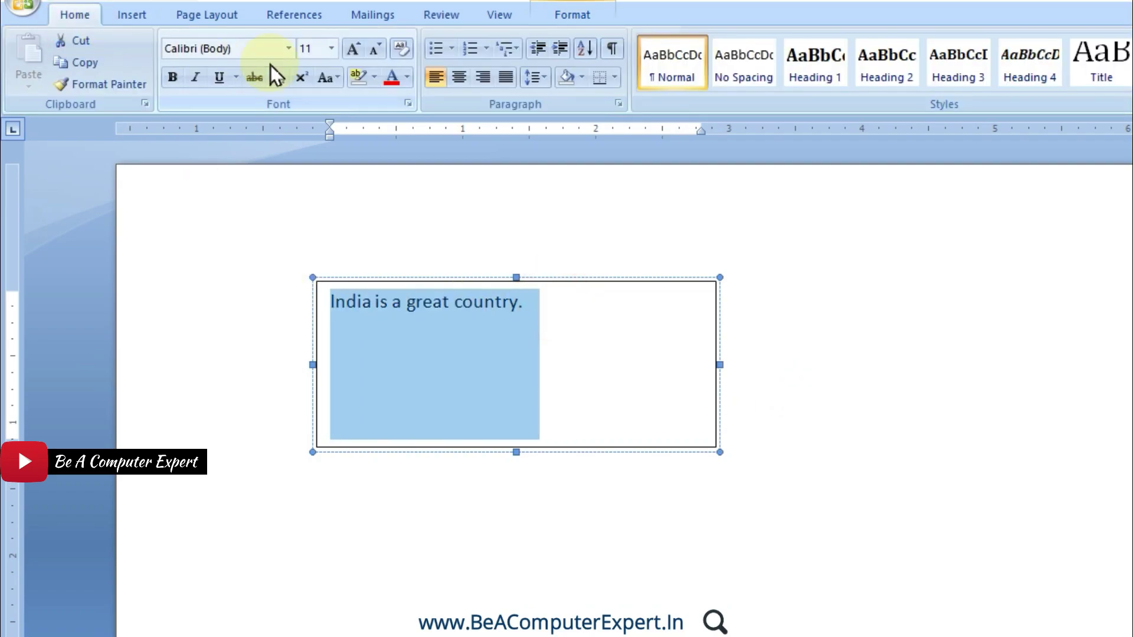
click(352, 47)
click(353, 47)
click(352, 47)
click(353, 47)
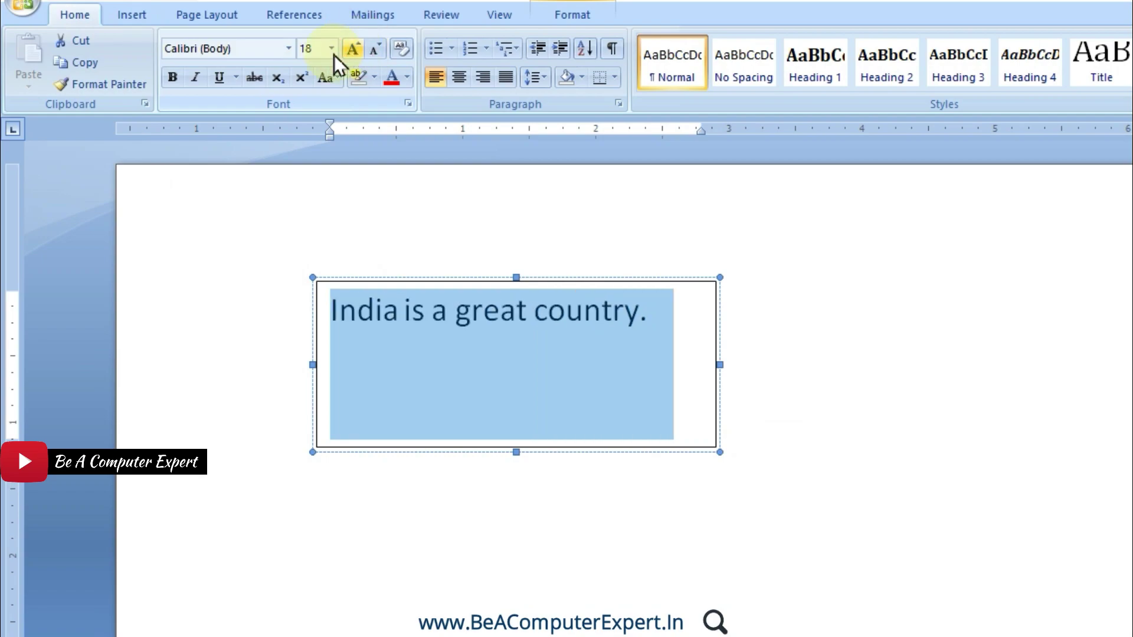
click(173, 77)
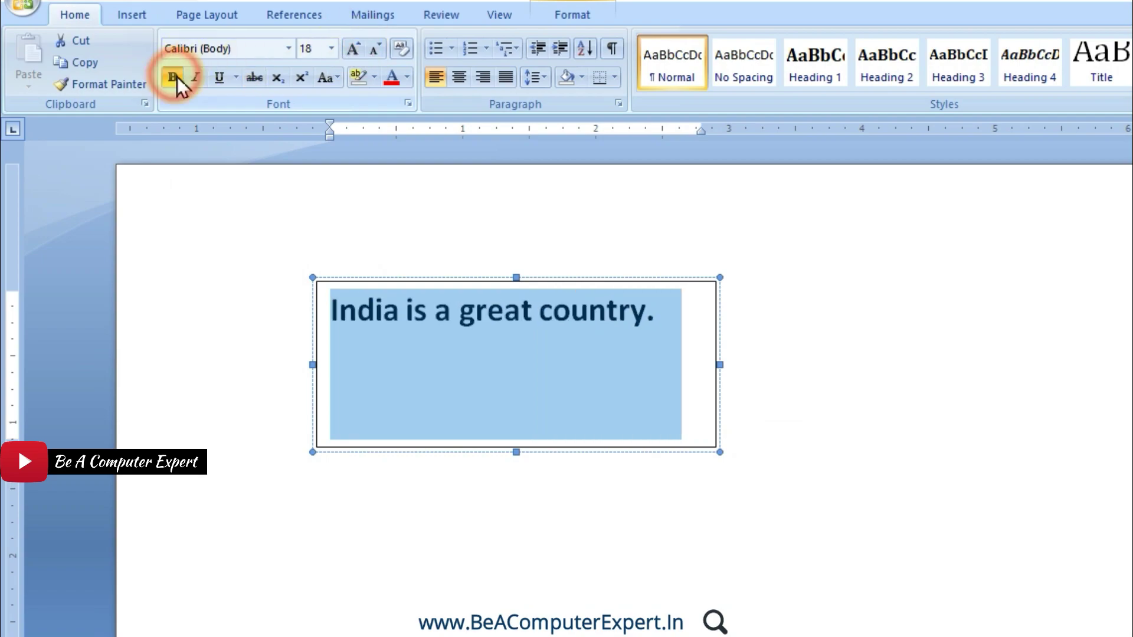
click(393, 80)
click(505, 398)
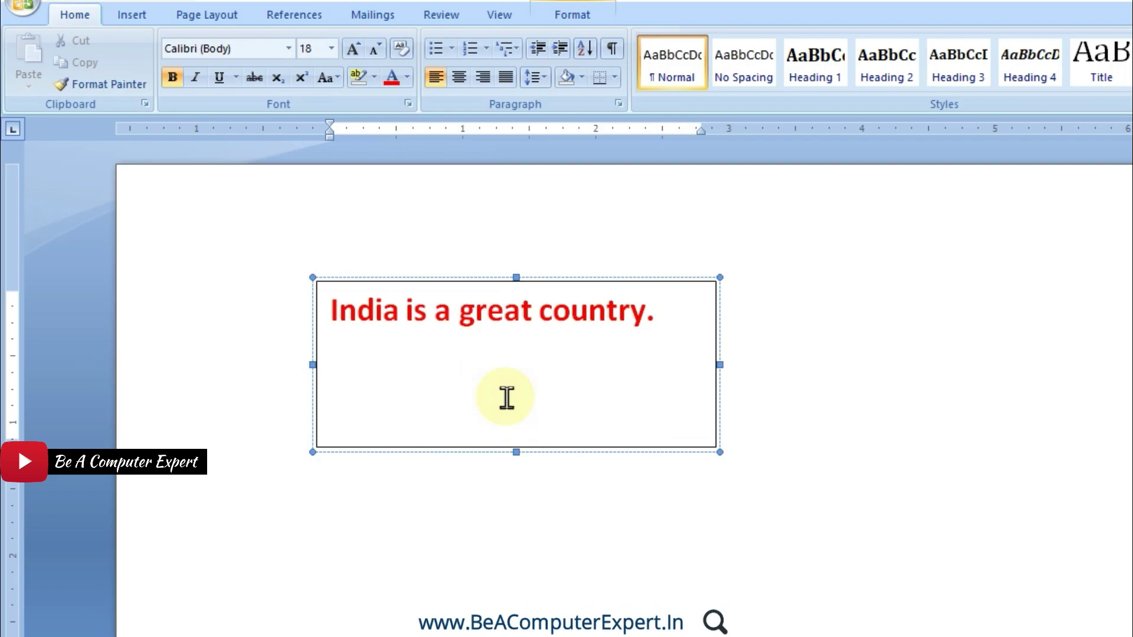
key(ctrl+z)
key(ctrl+z)
key(ctrl+z)
key(ctrl+z)
key(ctrl+z)
key(ctrl+z)
key(ctrl+z)
key(ctrl+z)
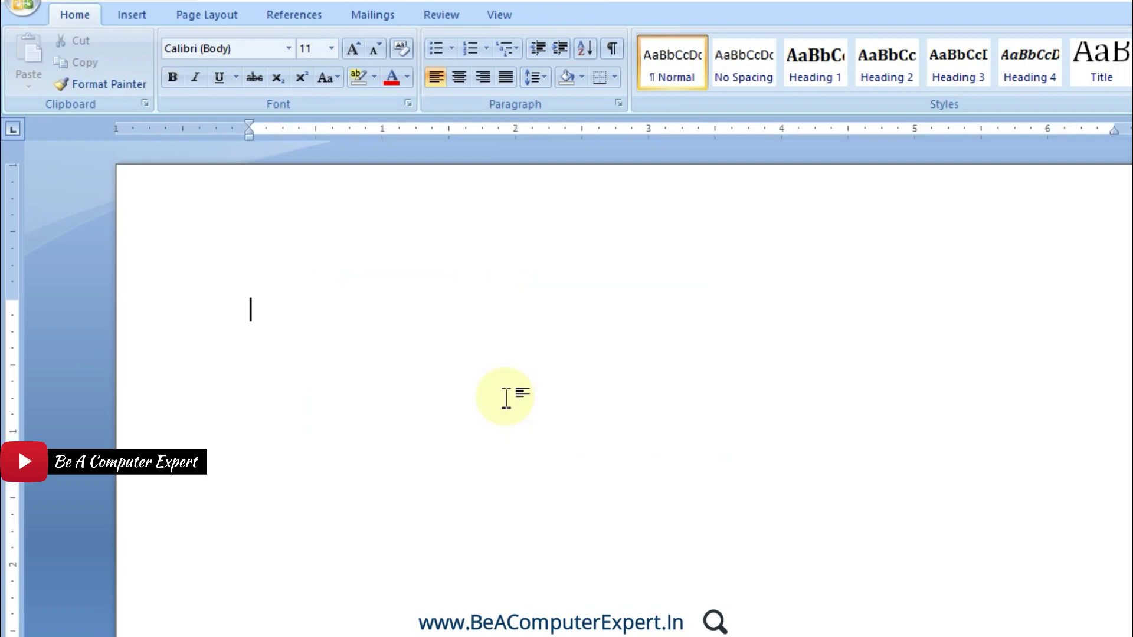
click(136, 16)
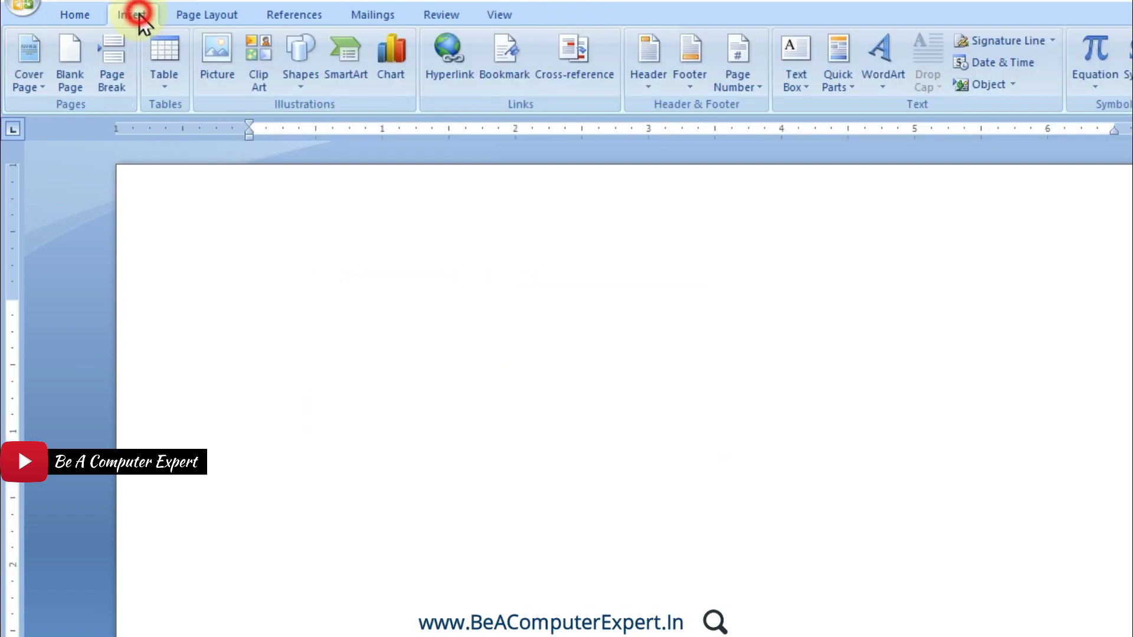
click(297, 91)
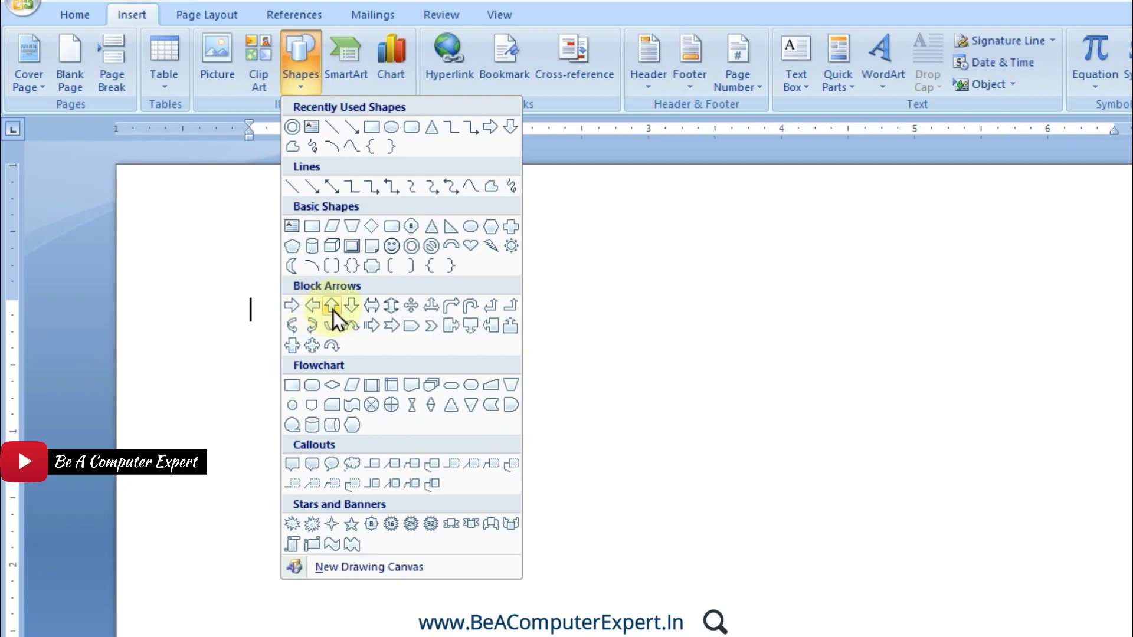
click(333, 310)
drag(448, 293, 739, 507)
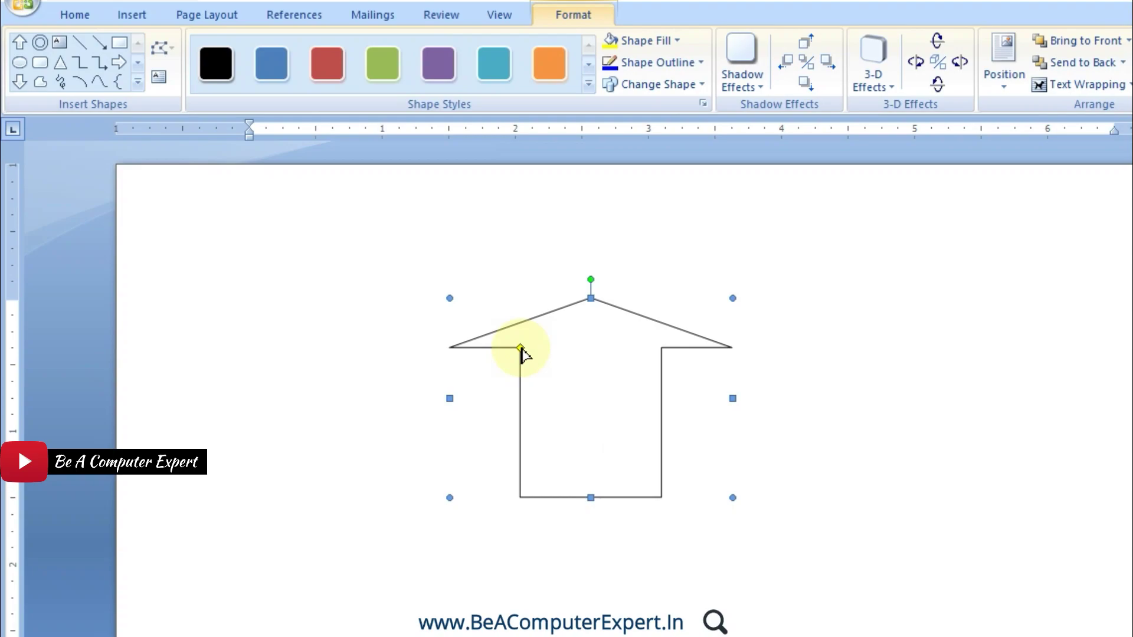
mouse_move(520, 350)
mouse_down()
mouse_move(577, 432)
mouse_move(580, 352)
mouse_up()
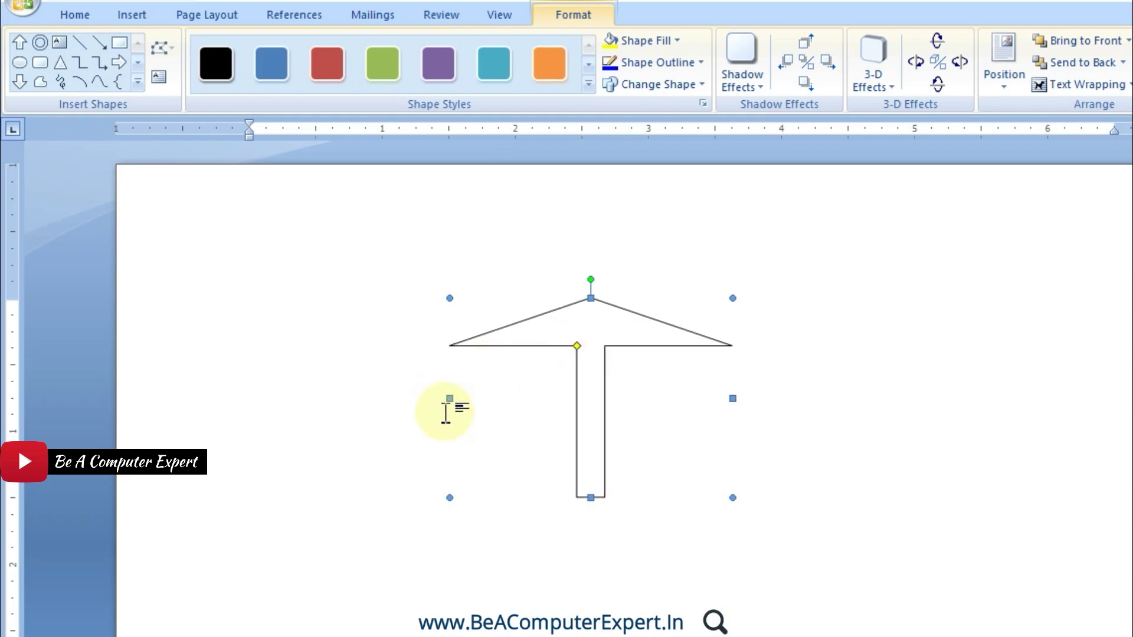
mouse_move(451, 401)
mouse_down()
mouse_move(682, 384)
mouse_move(397, 434)
mouse_up()
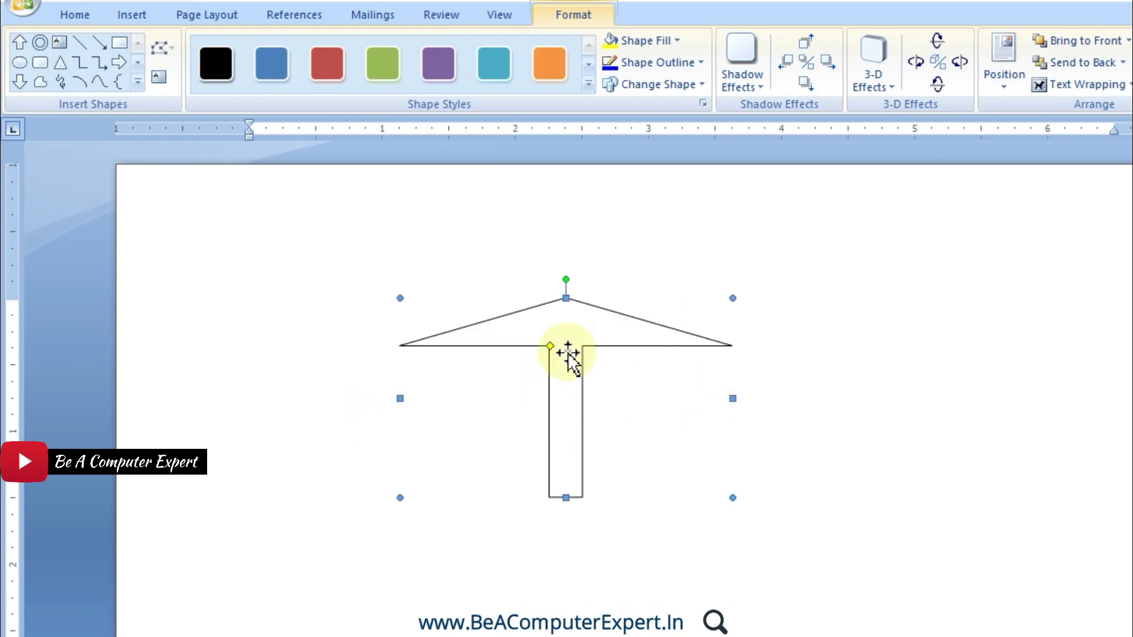
drag(550, 346, 505, 453)
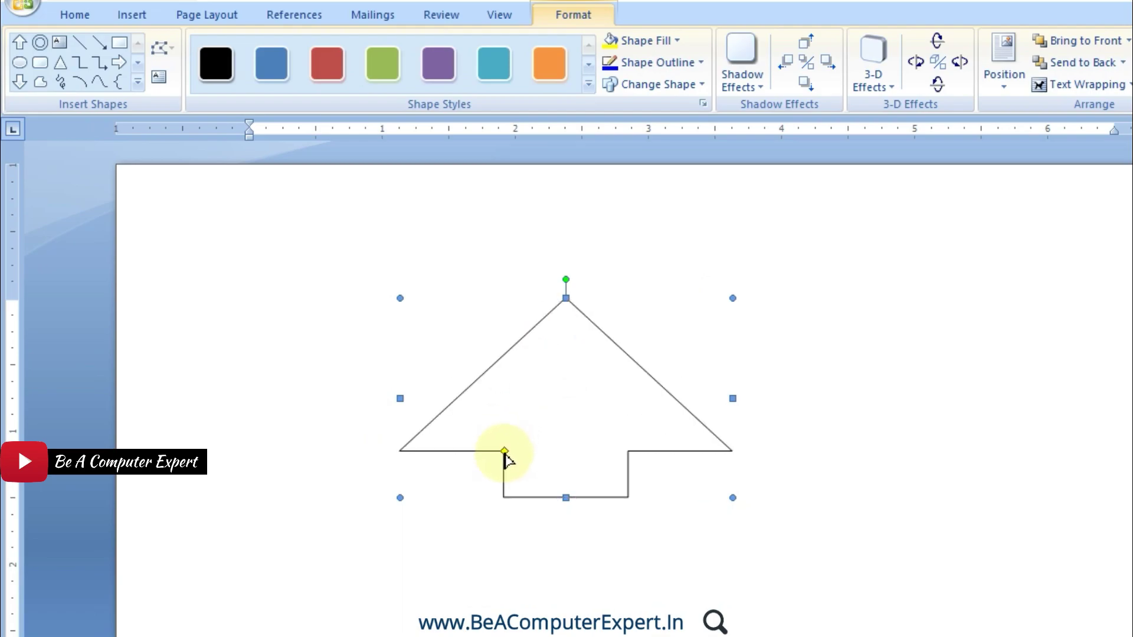
key(Delete)
click(131, 15)
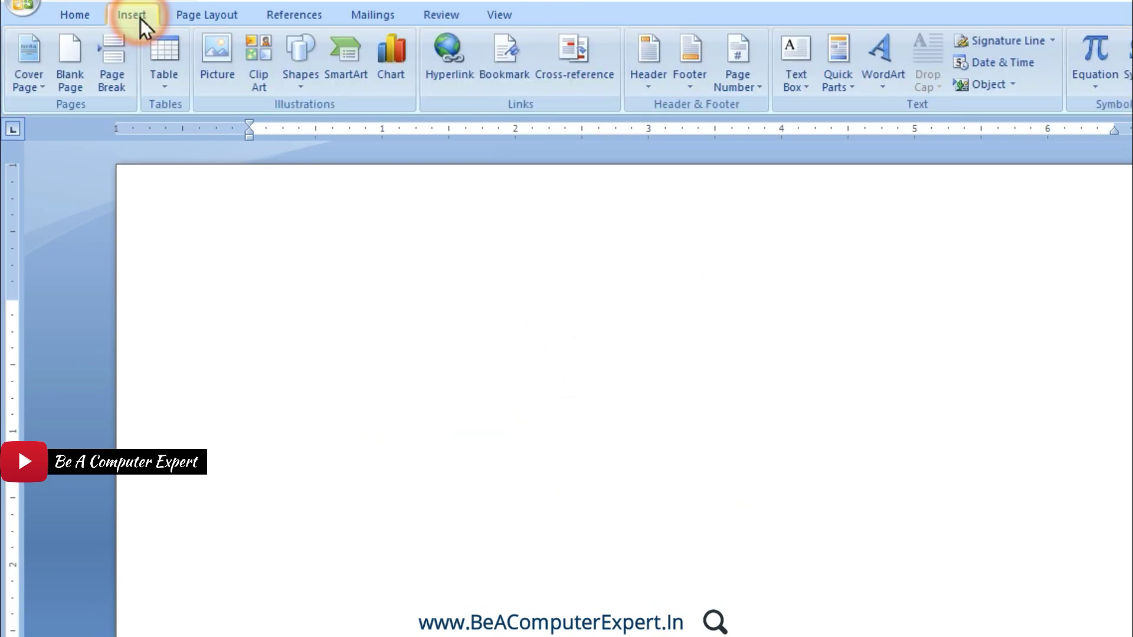
click(302, 81)
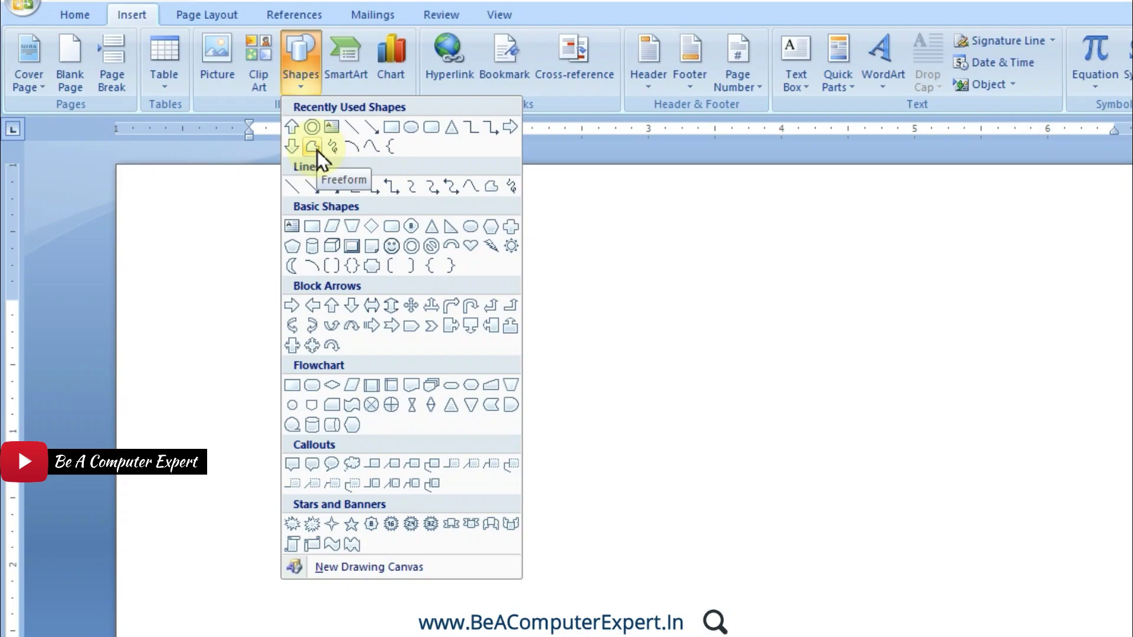
click(317, 150)
mouse_move(416, 334)
mouse_down()
mouse_move(646, 463)
mouse_move(416, 345)
mouse_move(362, 357)
mouse_move(416, 336)
mouse_up()
click(410, 341)
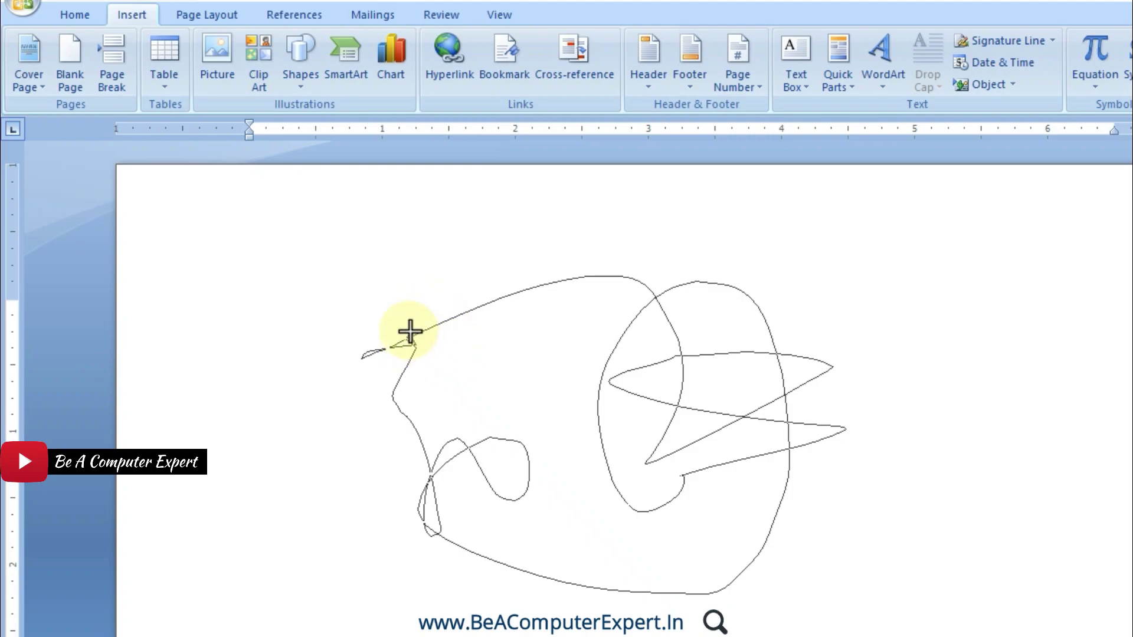
click(411, 338)
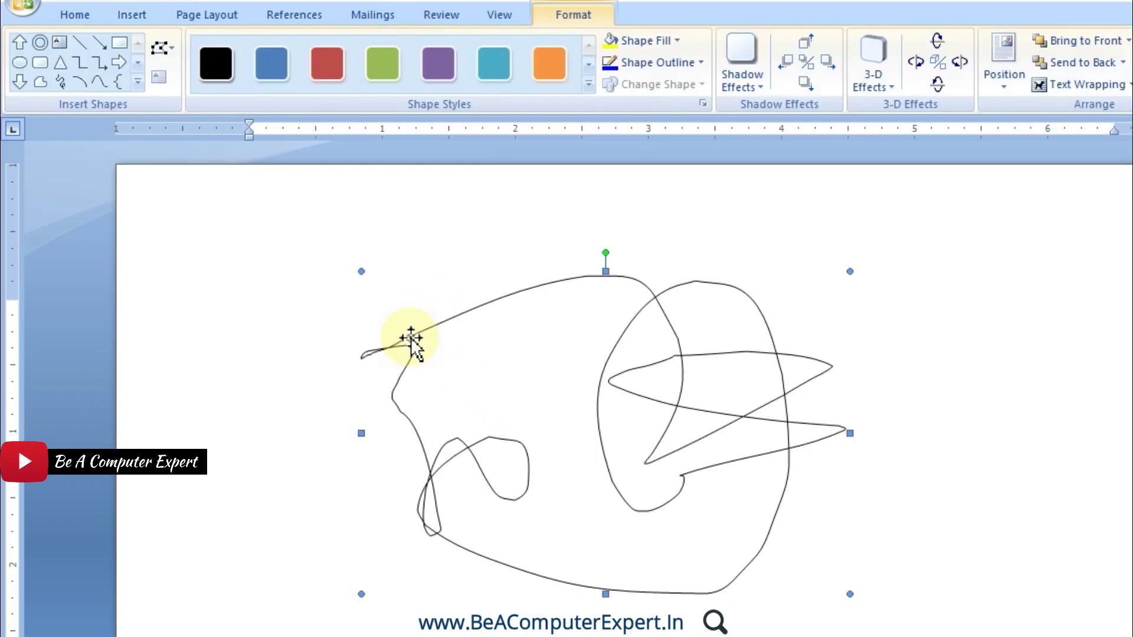
drag(549, 369, 718, 416)
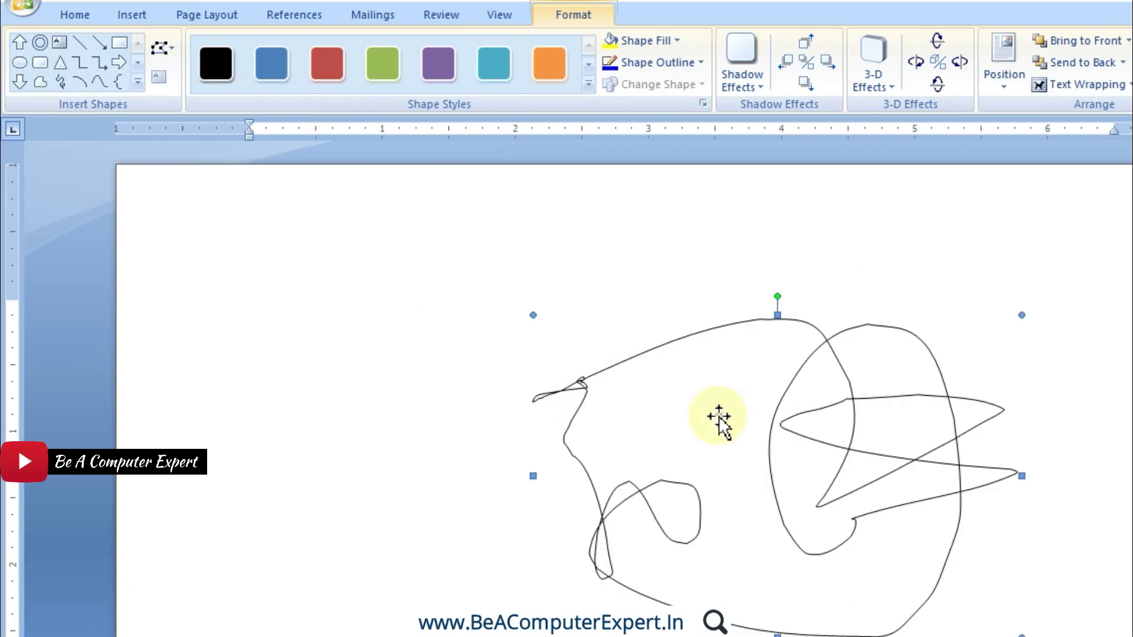
key(Delete)
click(131, 16)
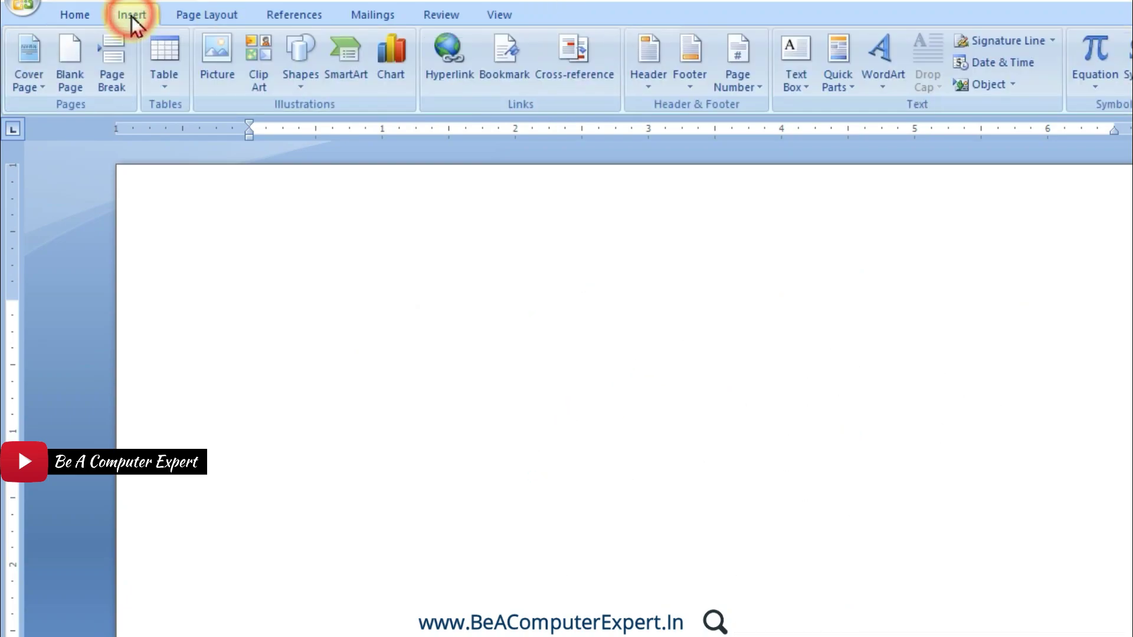
click(308, 87)
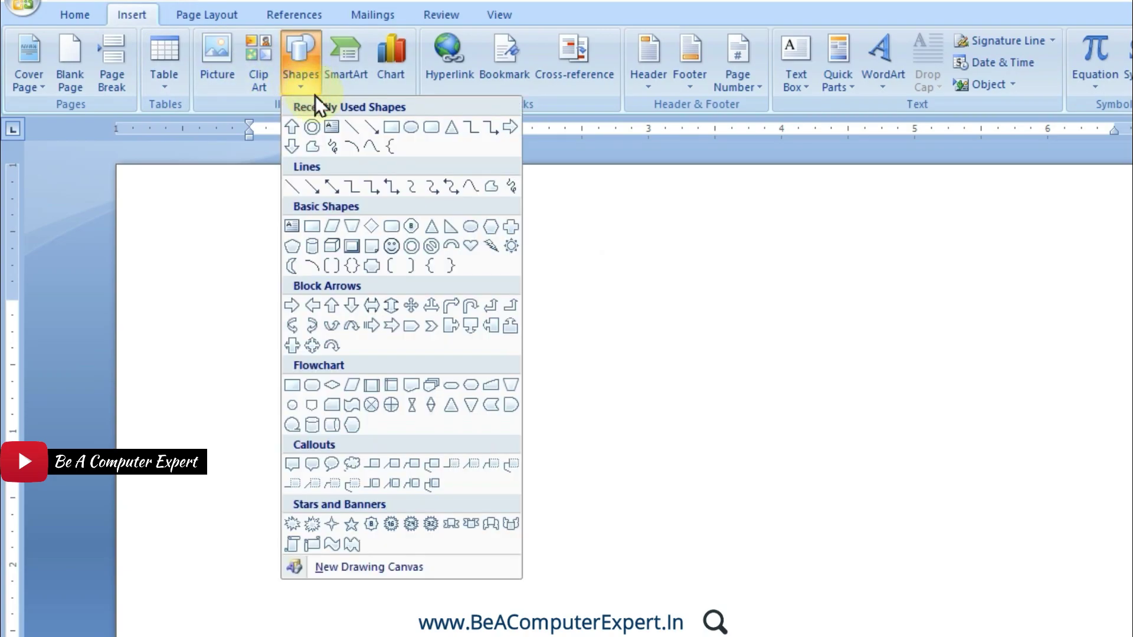
click(333, 147)
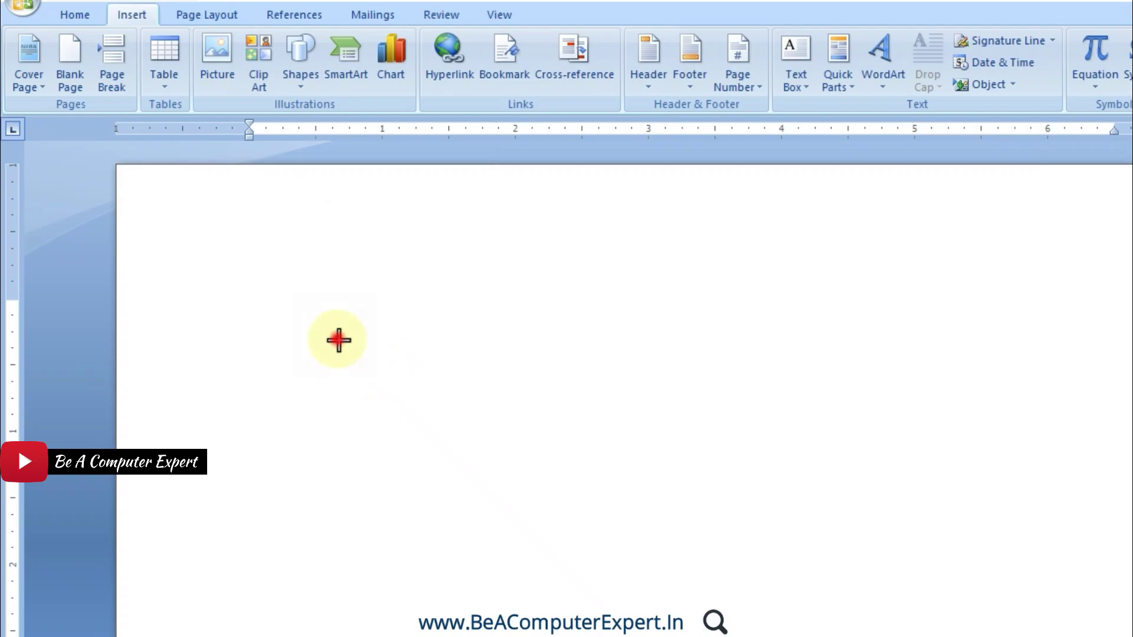
mouse_move(337, 338)
mouse_down()
mouse_move(562, 321)
mouse_move(402, 526)
mouse_move(674, 443)
mouse_move(788, 469)
mouse_move(856, 357)
mouse_up()
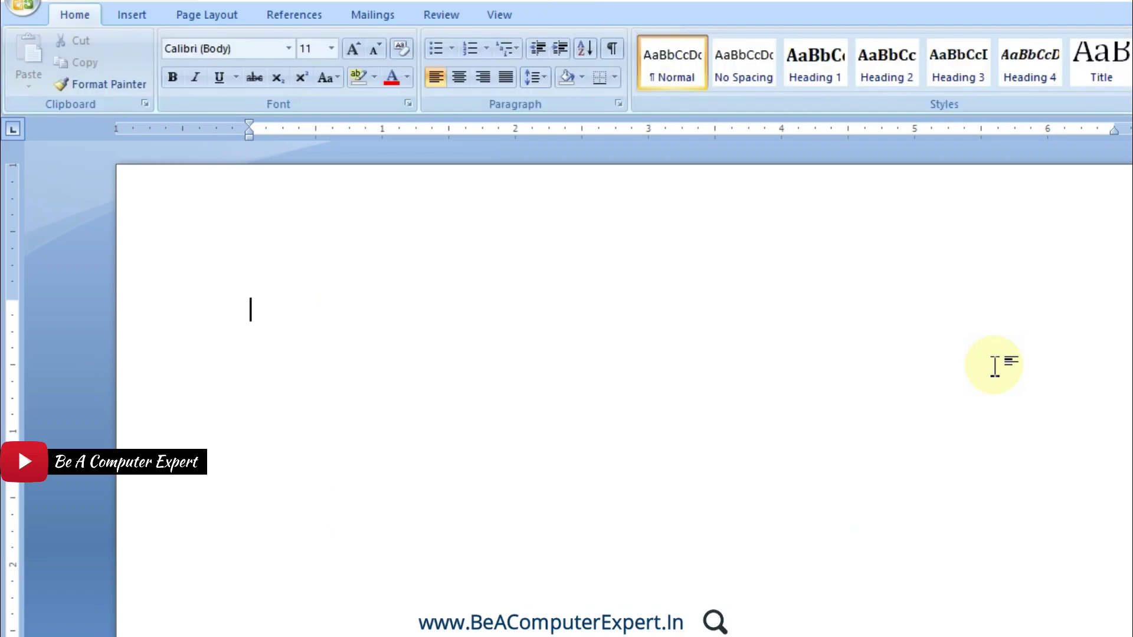
- Draw an Arc shape across the page, extending it toward the lower right
click(137, 19)
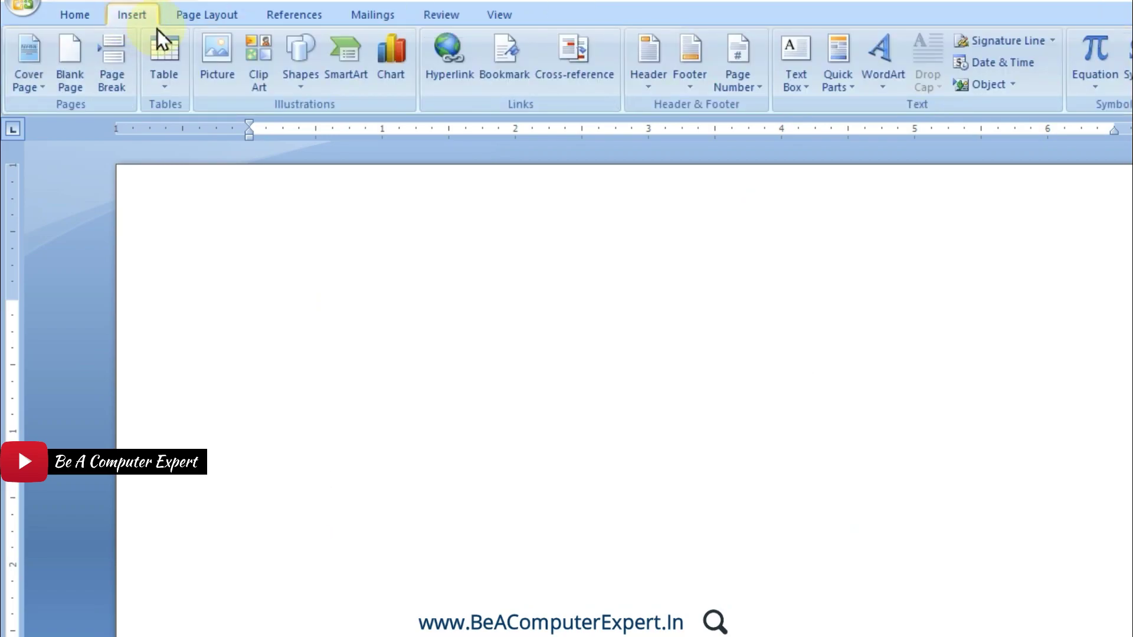
click(300, 83)
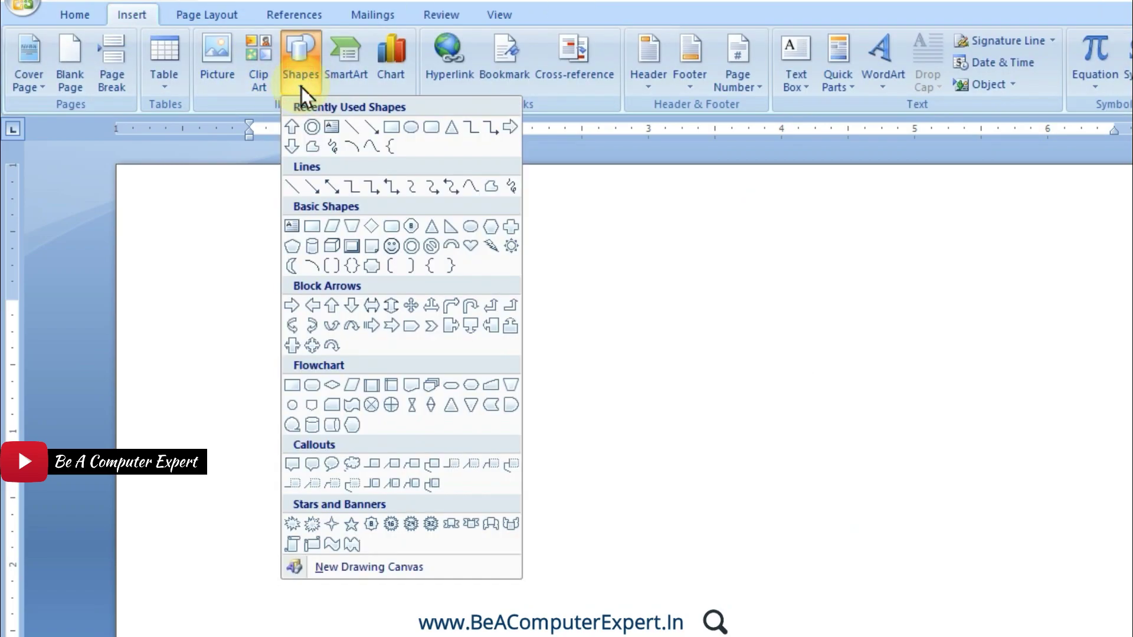
click(353, 149)
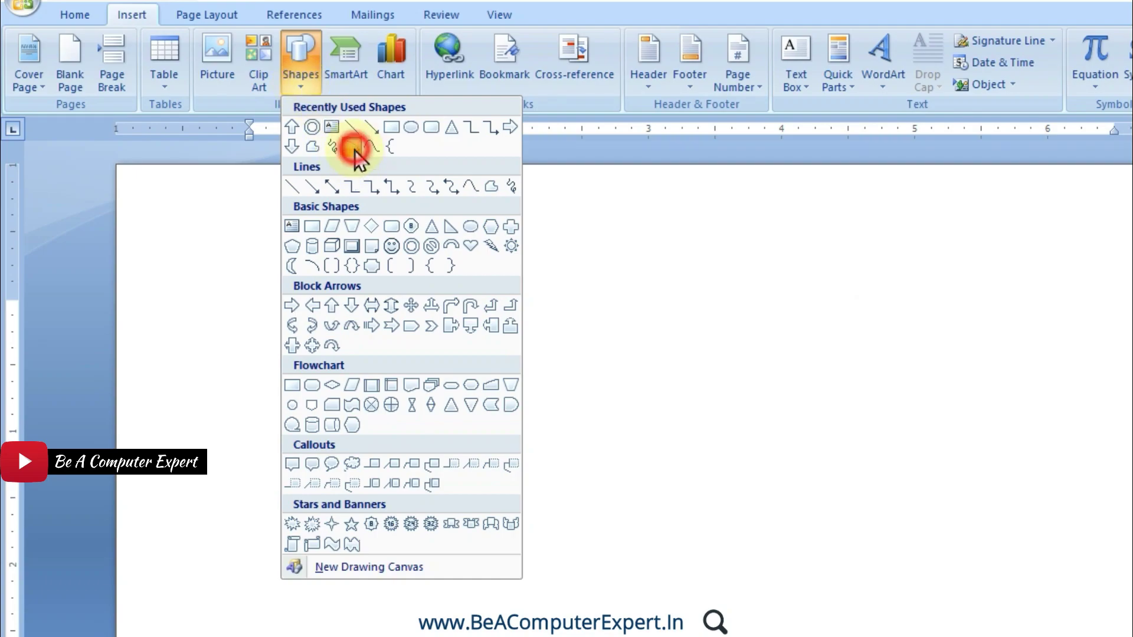
mouse_move(437, 298)
mouse_down()
mouse_move(745, 403)
mouse_move(928, 498)
mouse_up()
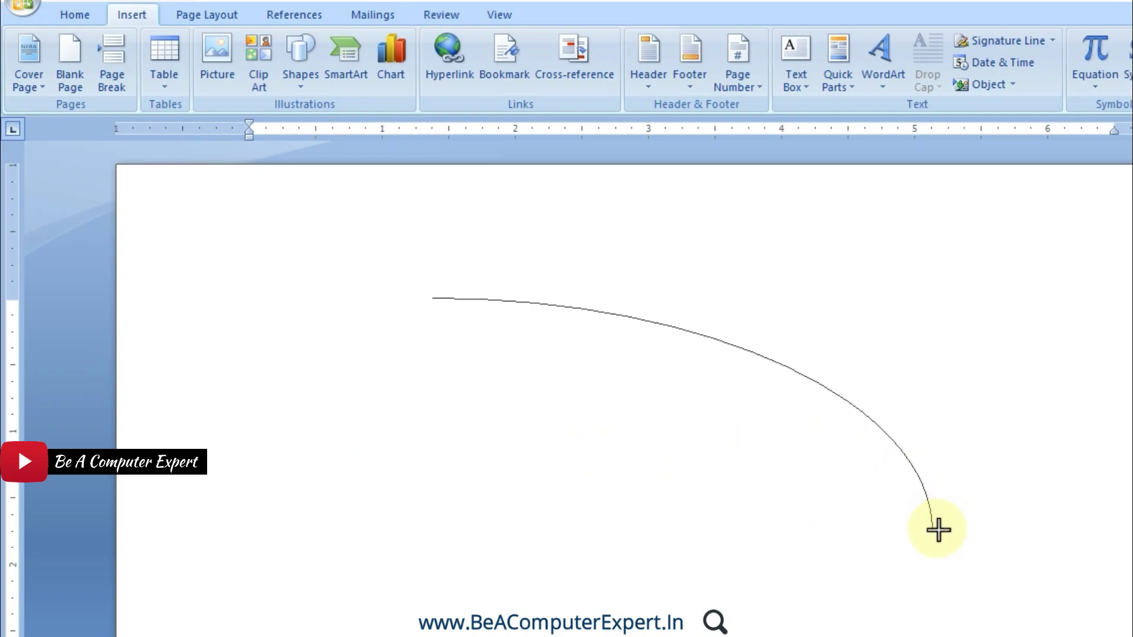
drag(928, 498, 974, 537)
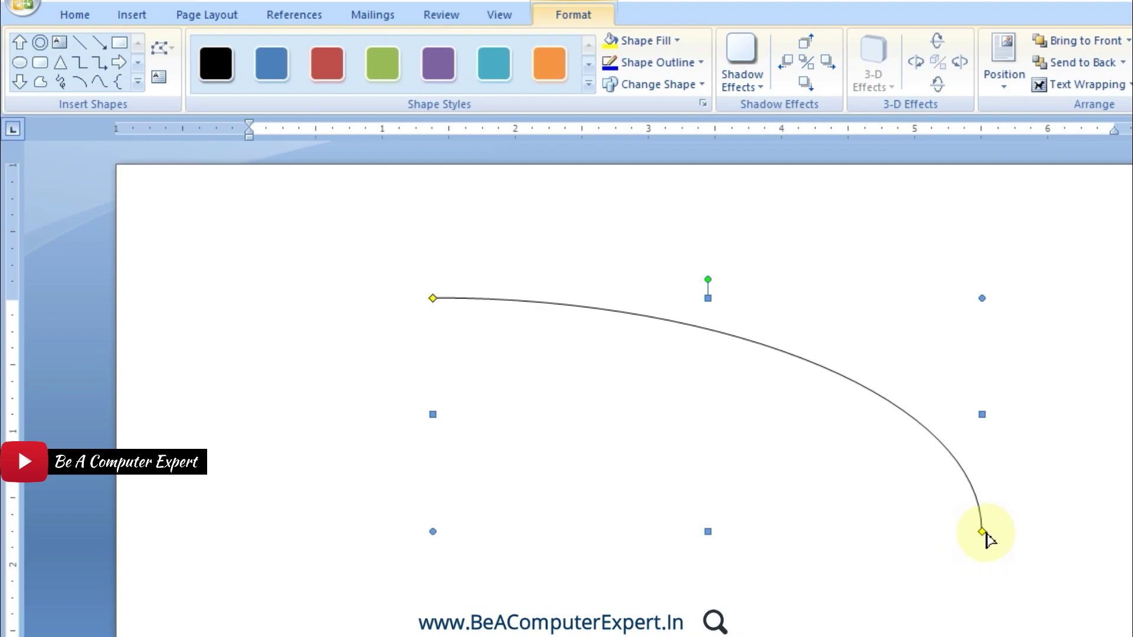
- Drag the arc's end handles to lengthen and shorten it, then delete it
drag(982, 532, 607, 551)
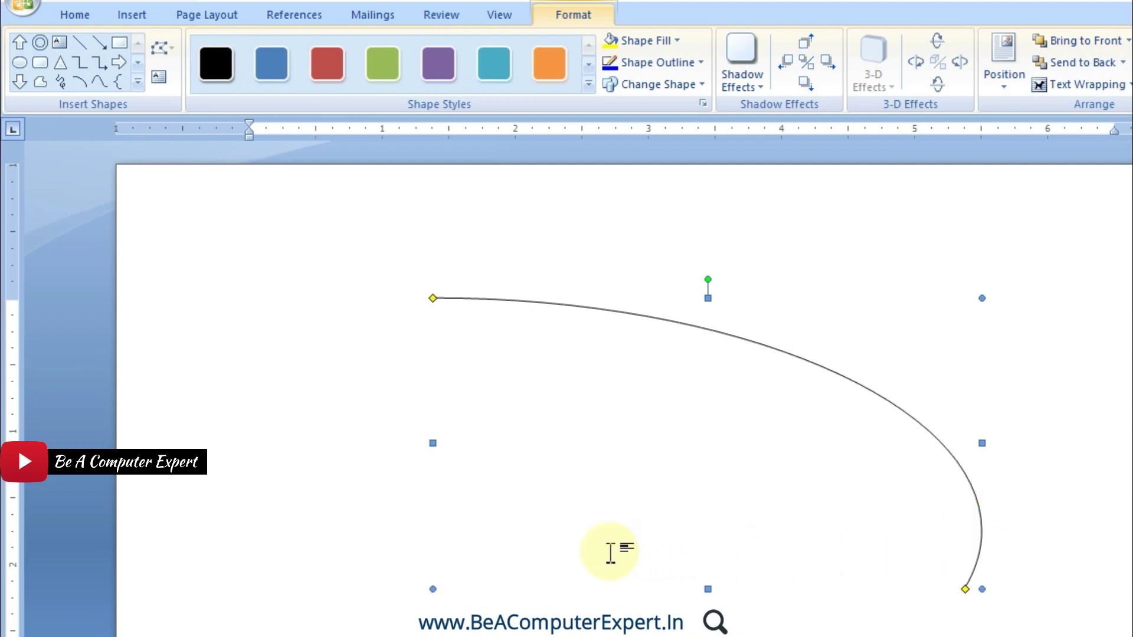
click(966, 589)
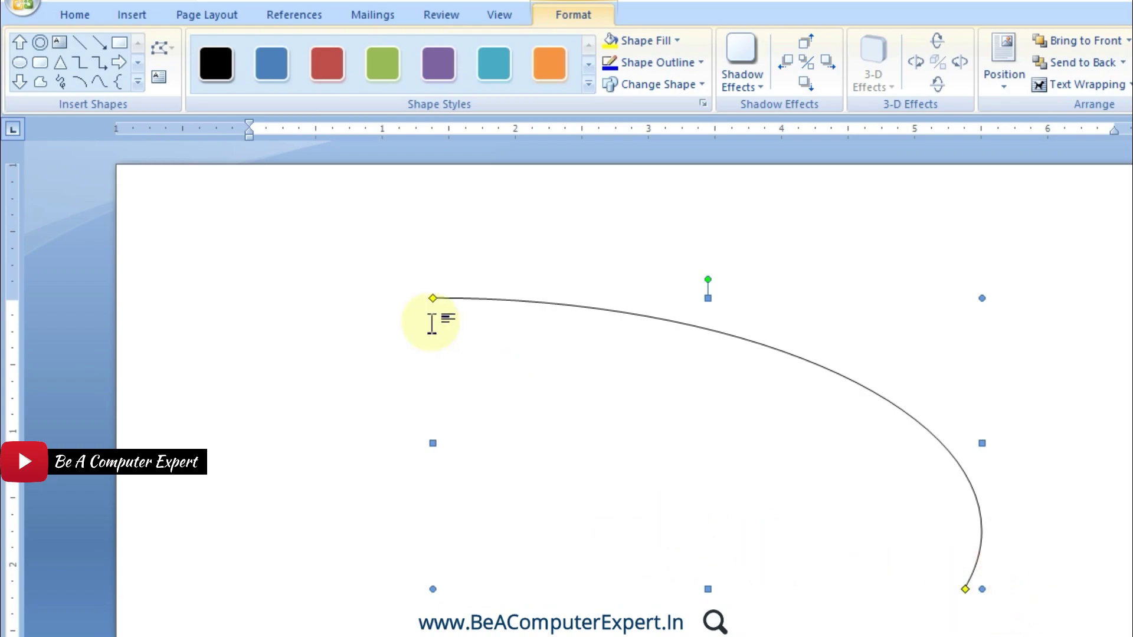
click(434, 297)
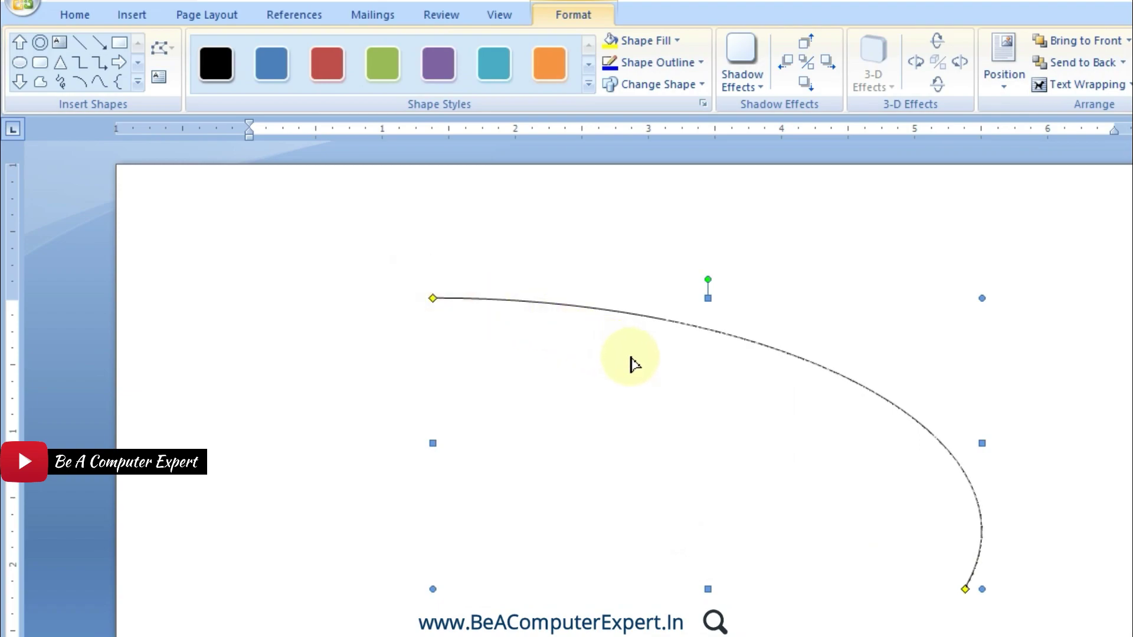
drag(534, 328, 631, 358)
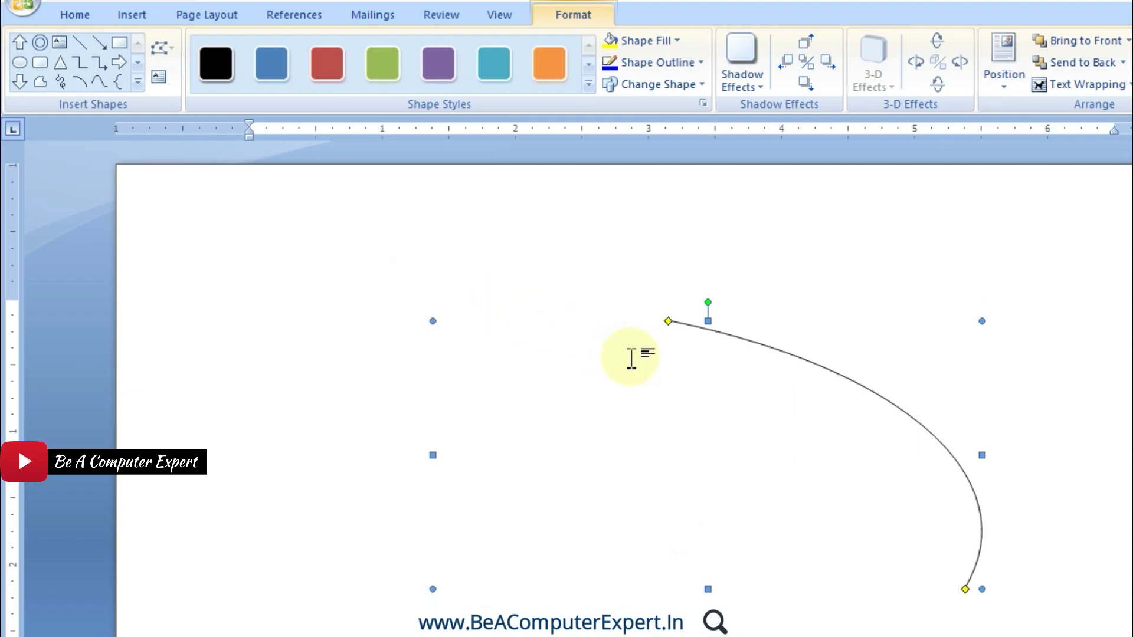
click(667, 321)
drag(302, 378, 297, 376)
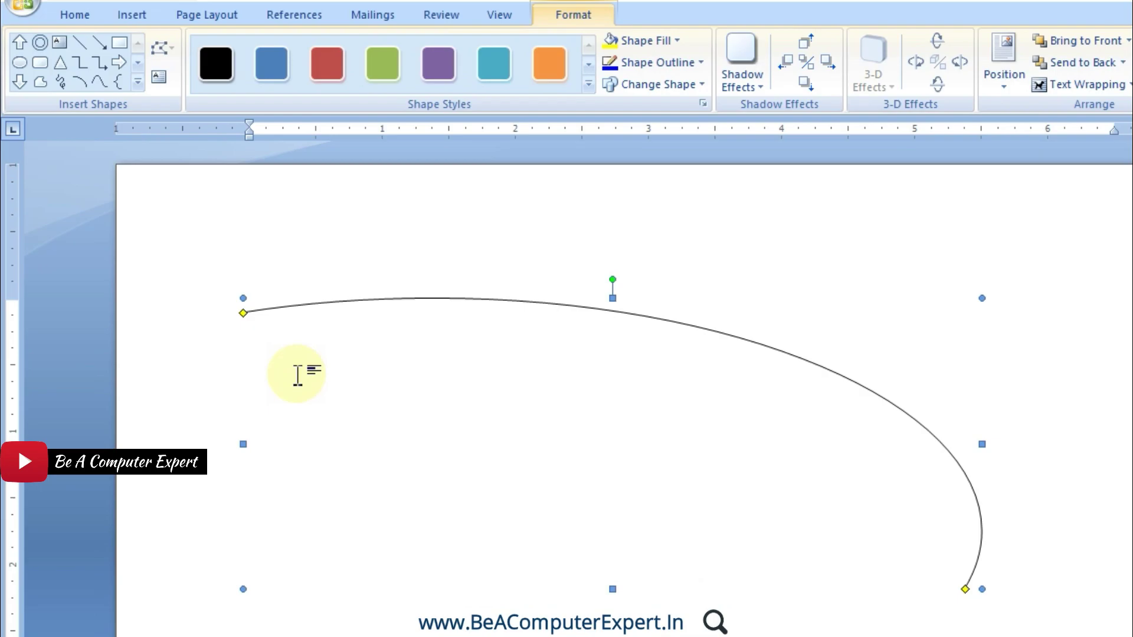
key(Delete)
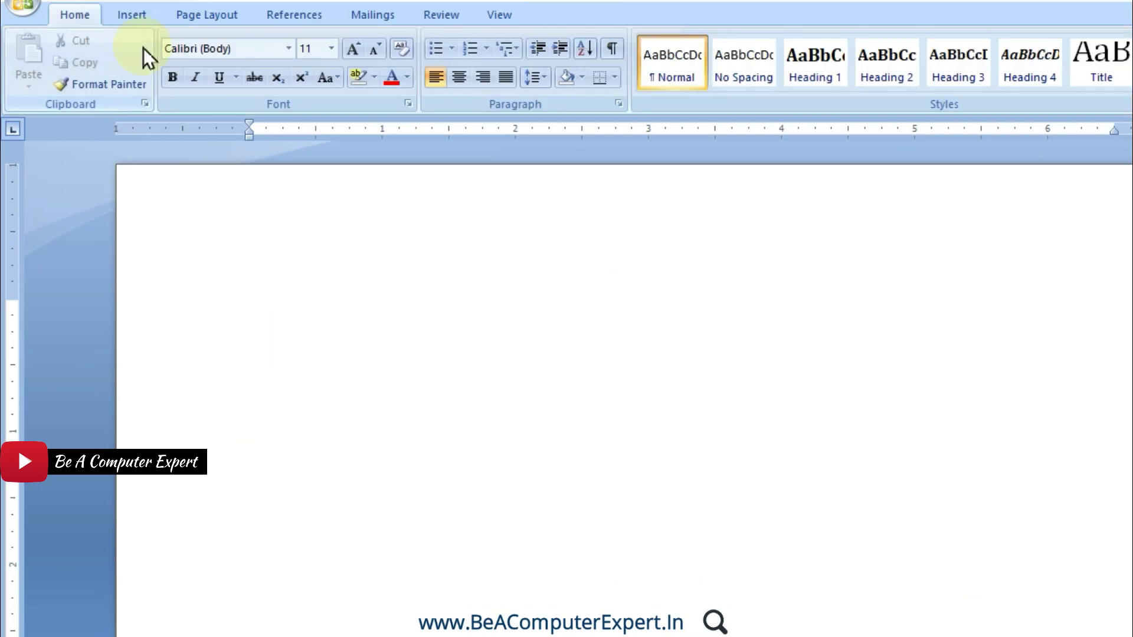
- Pick the Curve shape and plot points over two peaks down to the lower right
click(136, 16)
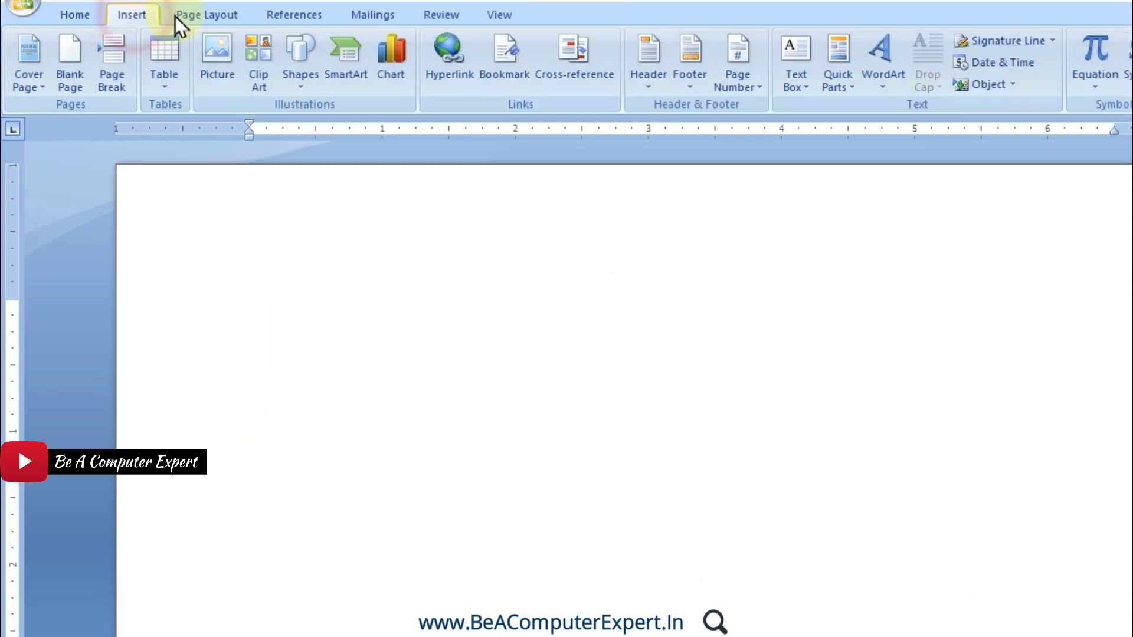
click(312, 84)
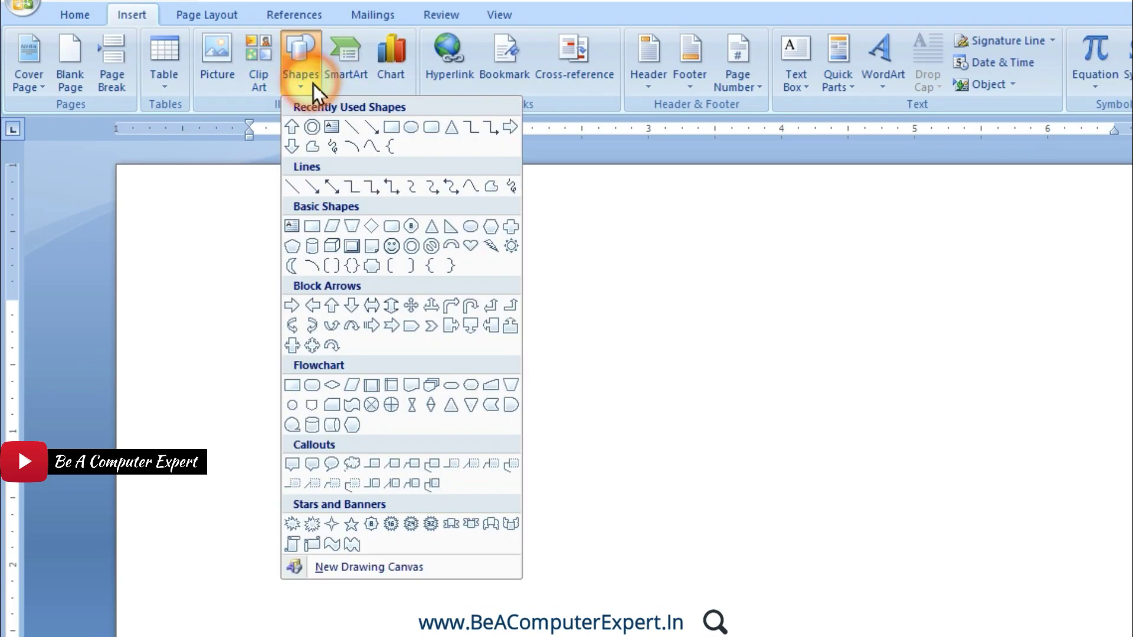
click(378, 147)
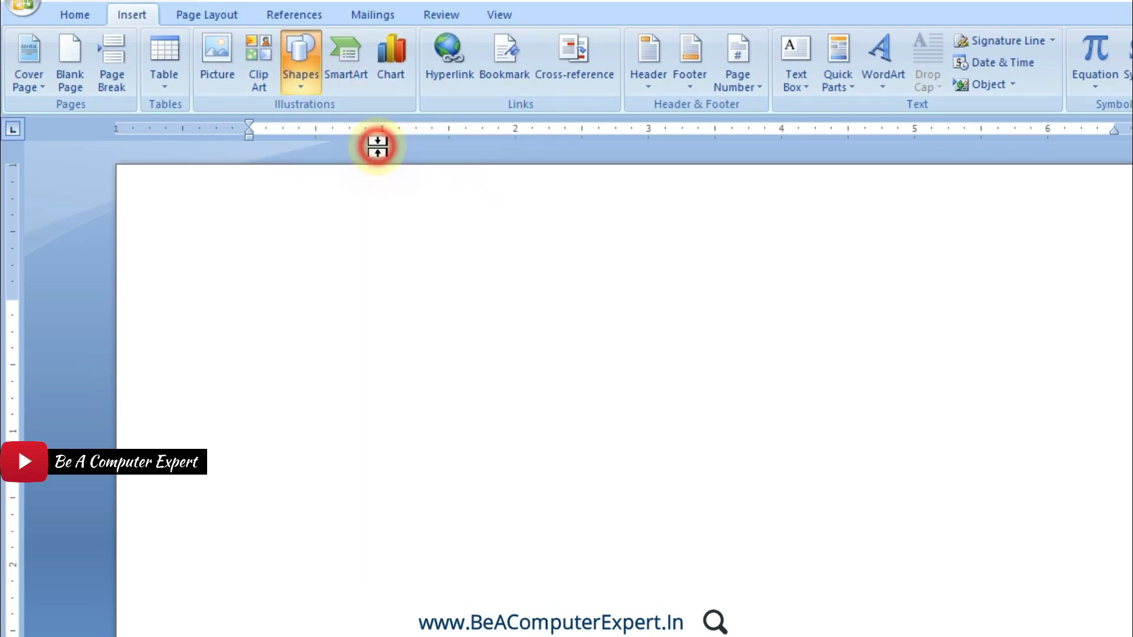
click(301, 329)
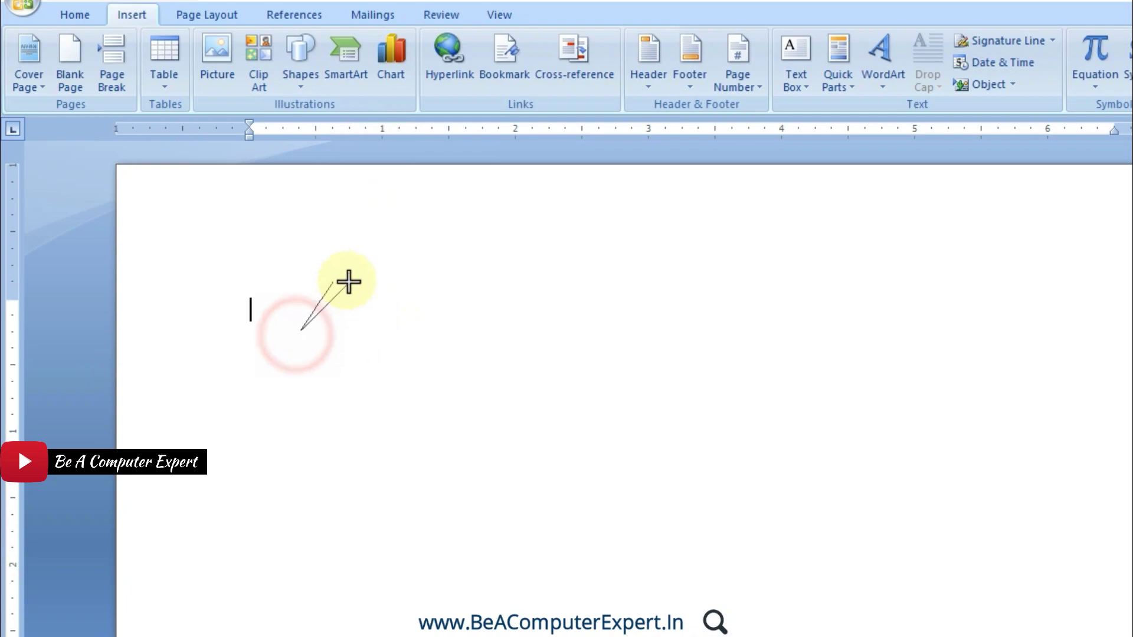
click(469, 249)
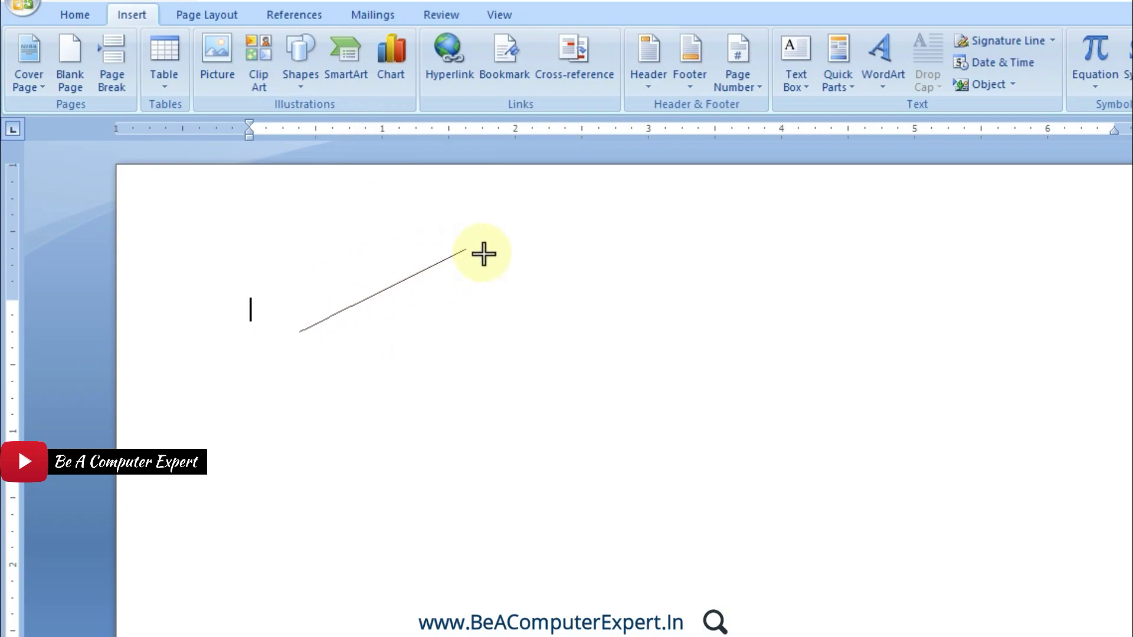
click(706, 353)
click(879, 250)
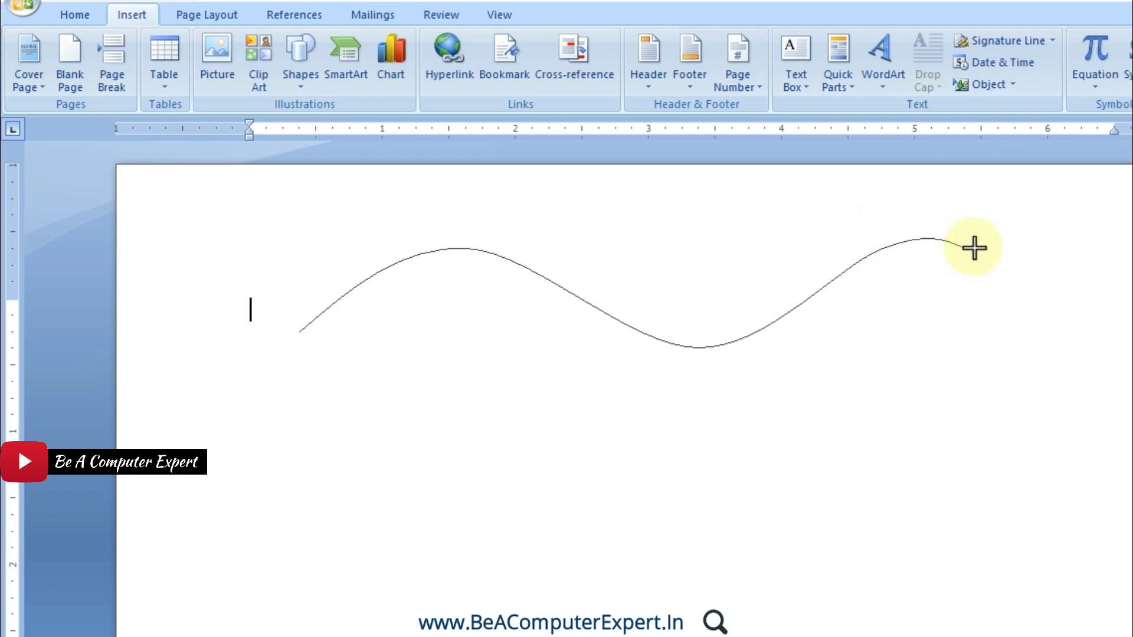
click(1030, 352)
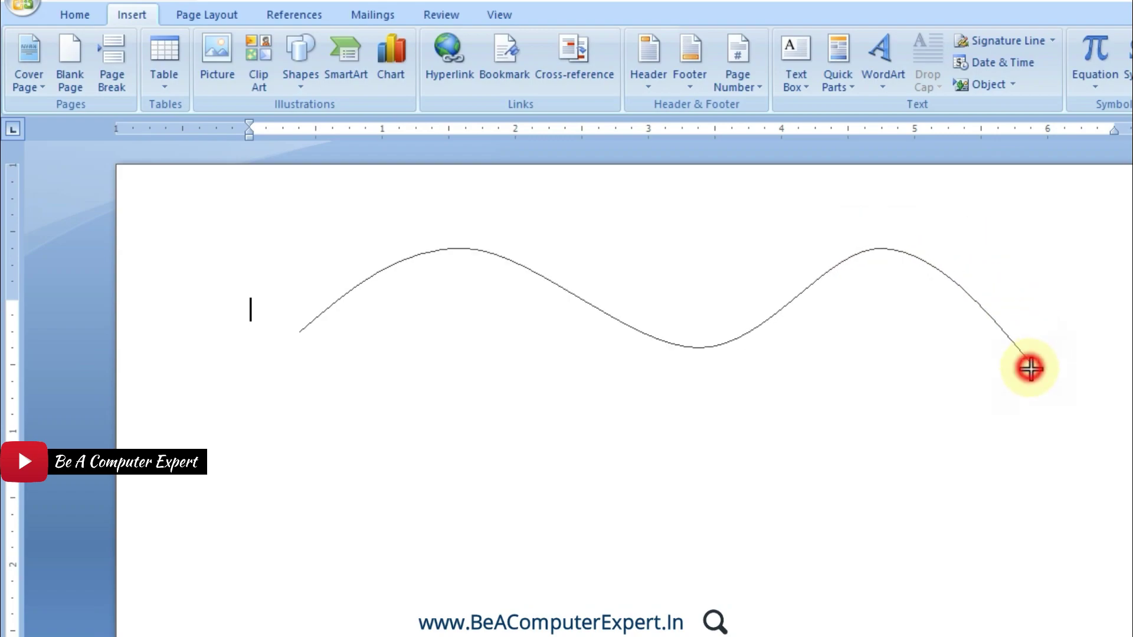
click(914, 542)
- Add points along the lower edge and notch, close the curve at its start, and delete it
click(649, 485)
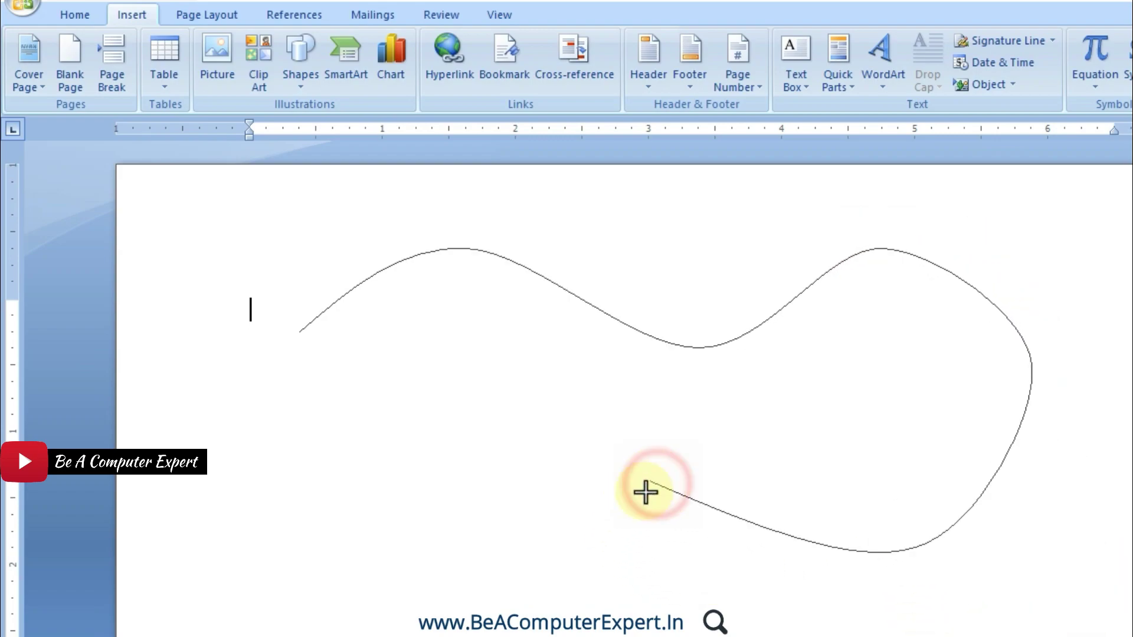
click(549, 349)
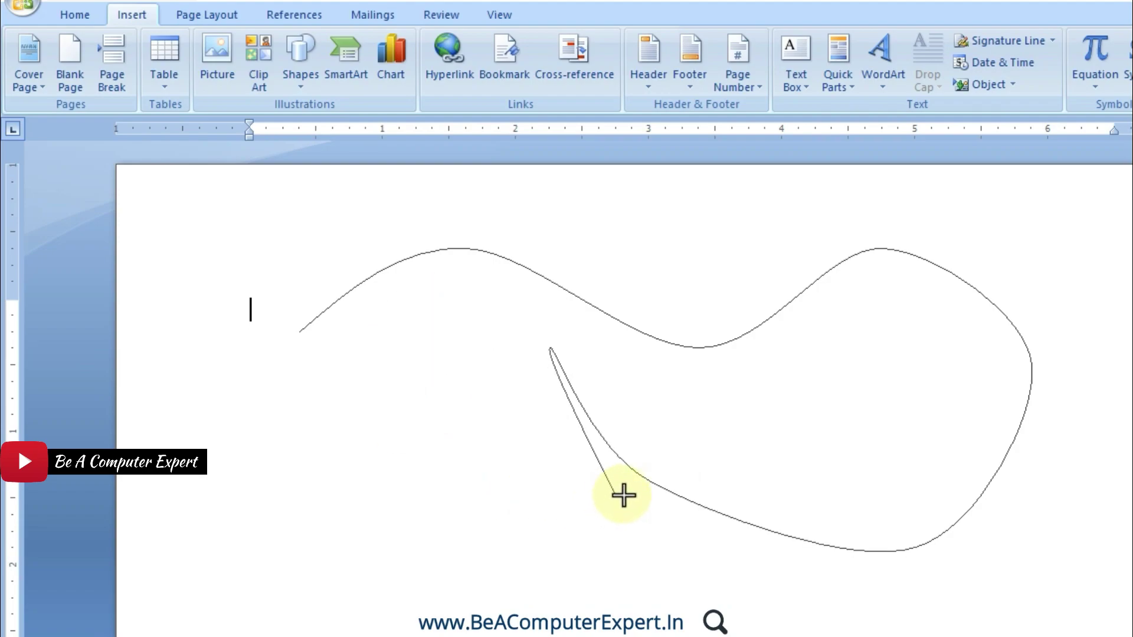
click(591, 514)
click(327, 374)
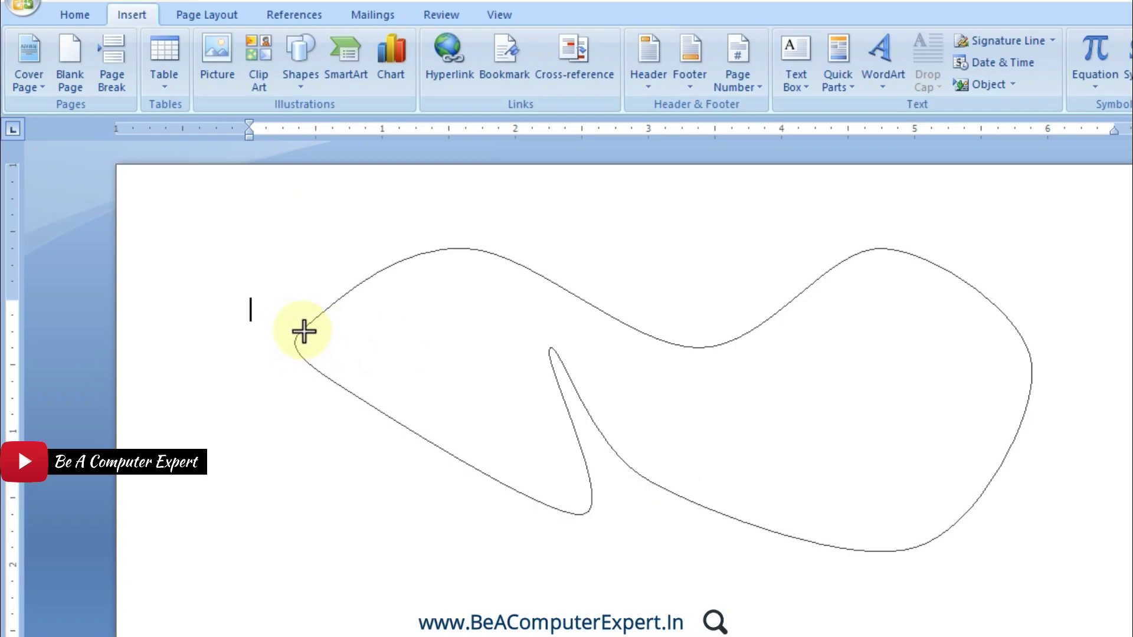
click(303, 330)
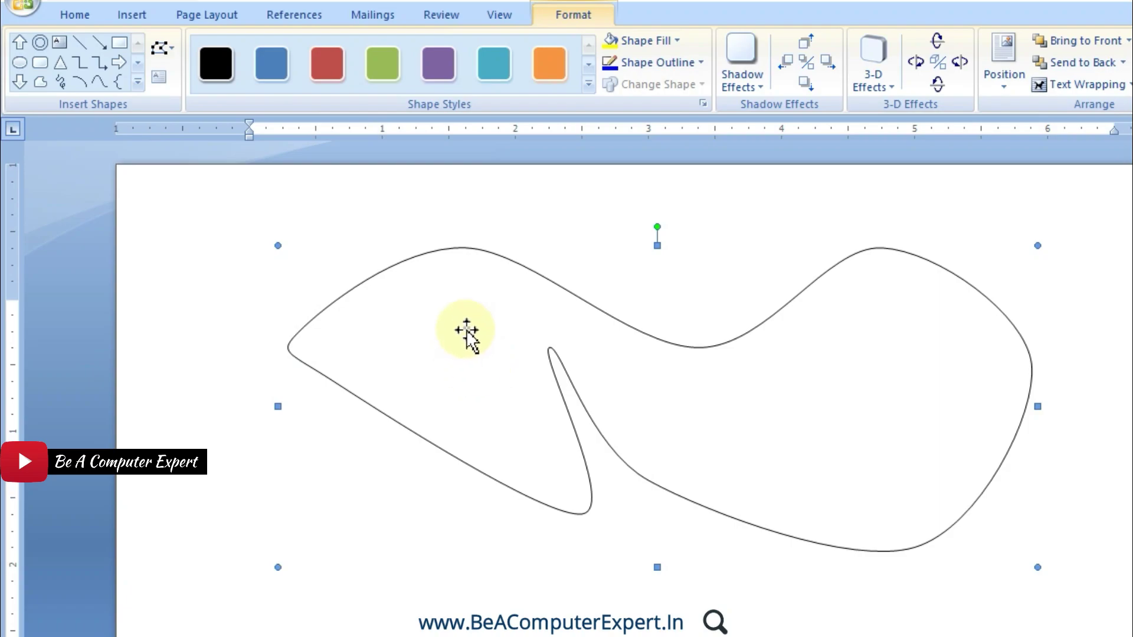
key(Delete)
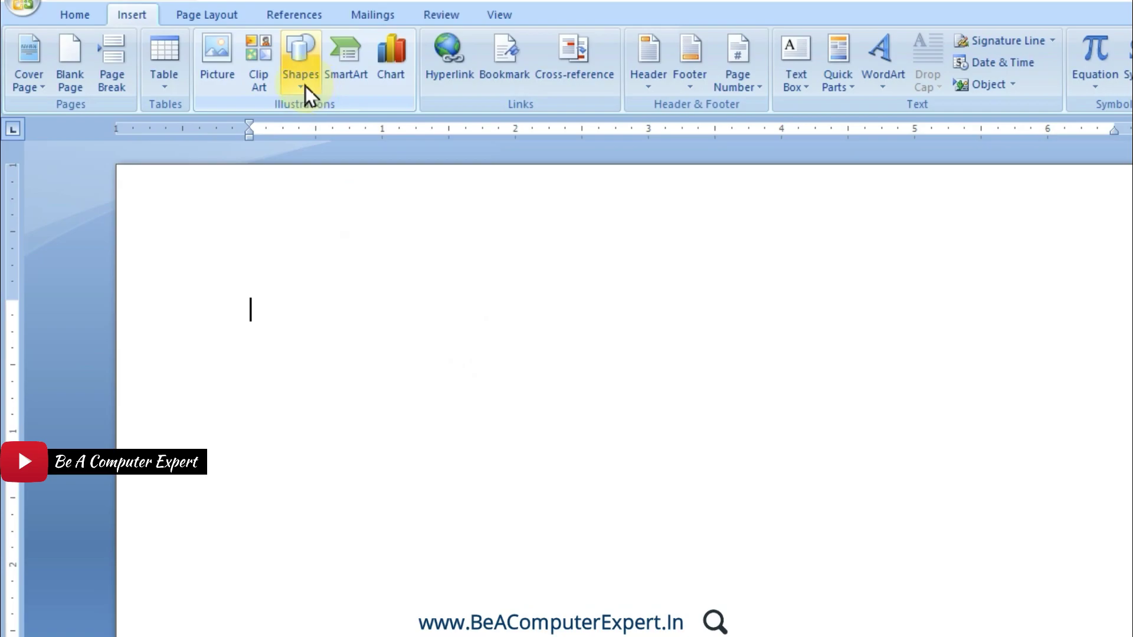
click(306, 86)
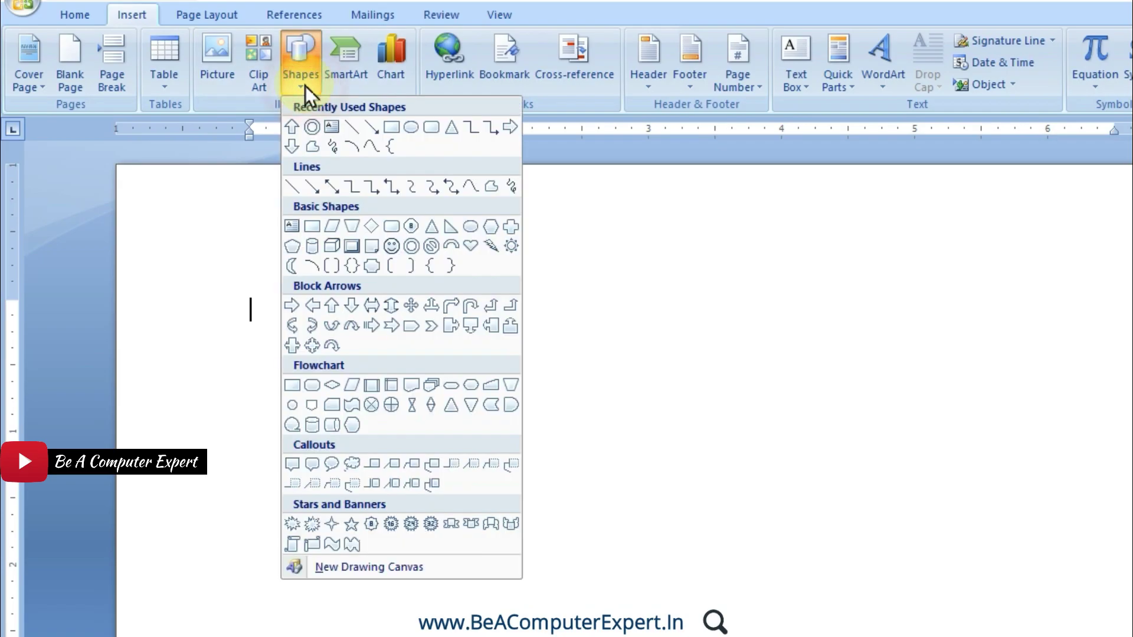
click(391, 149)
mouse_move(478, 297)
mouse_down()
mouse_move(469, 545)
mouse_move(320, 549)
mouse_up()
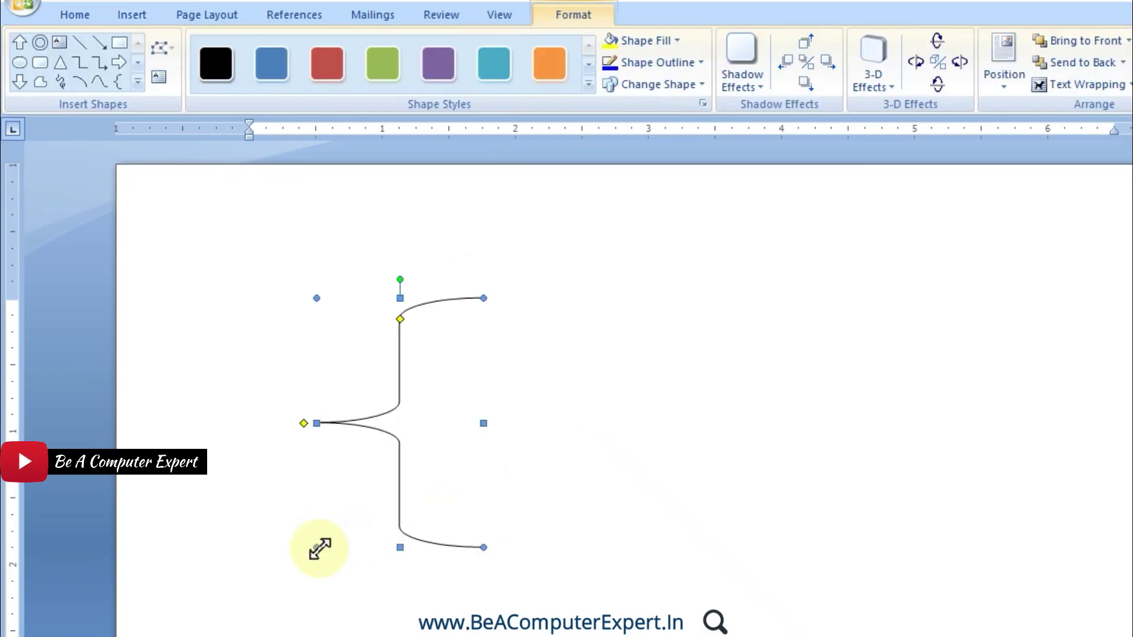
click(303, 423)
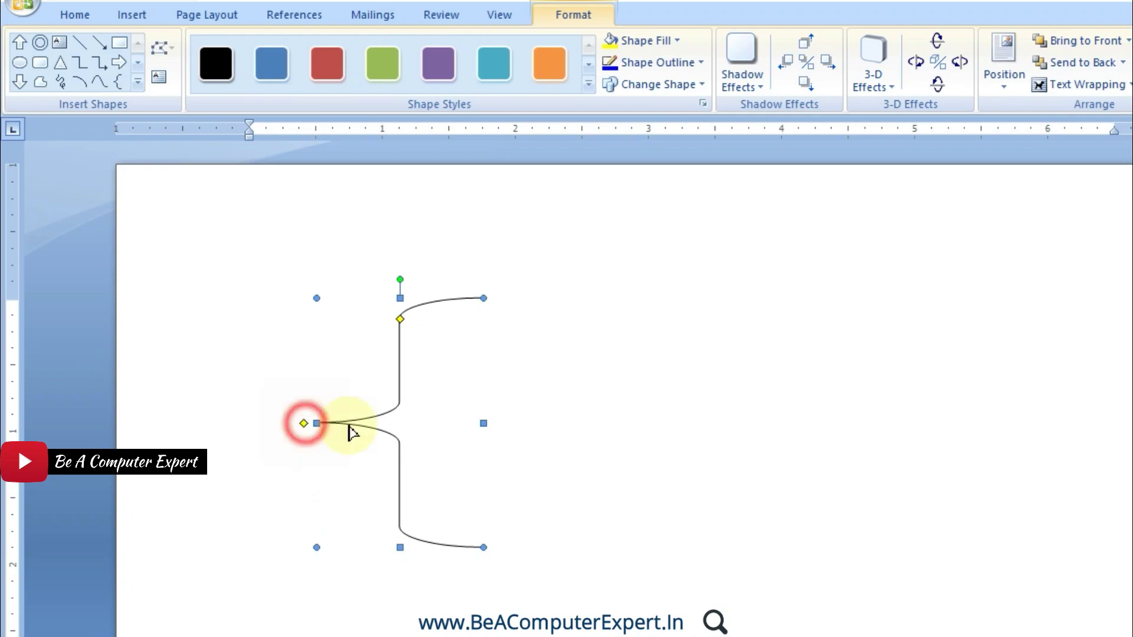
drag(348, 425, 407, 377)
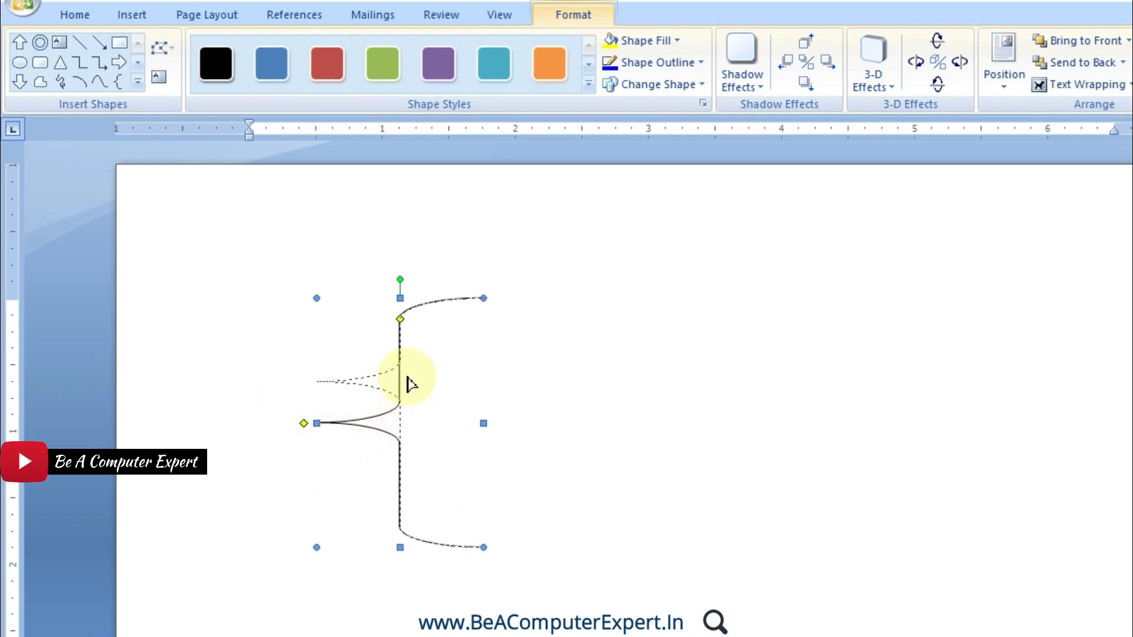
drag(411, 384, 286, 400)
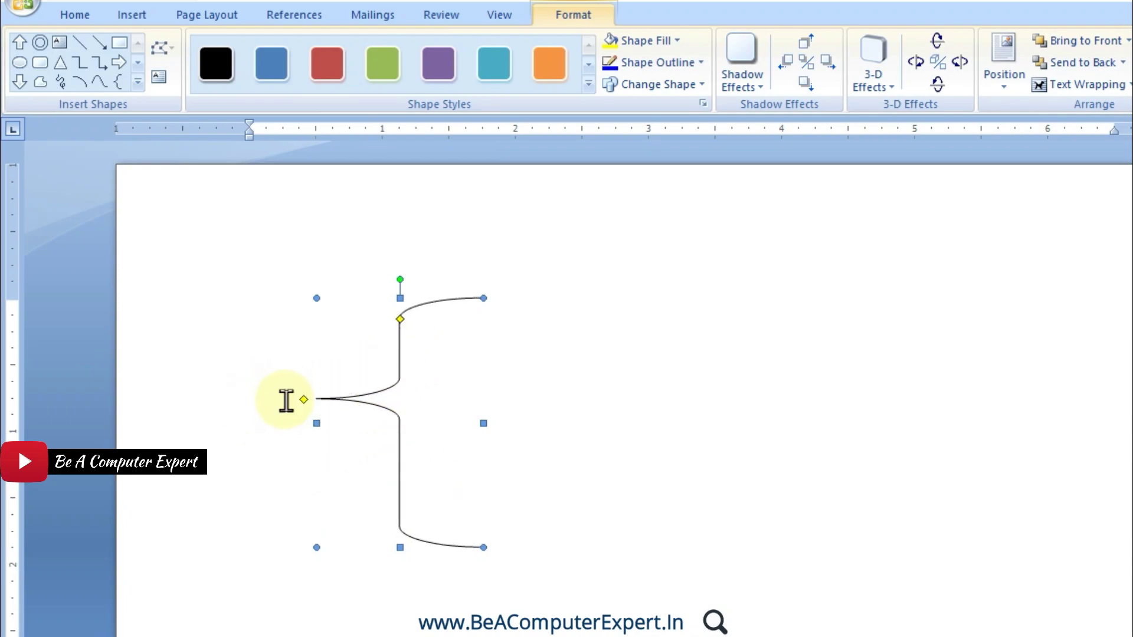
key(Delete)
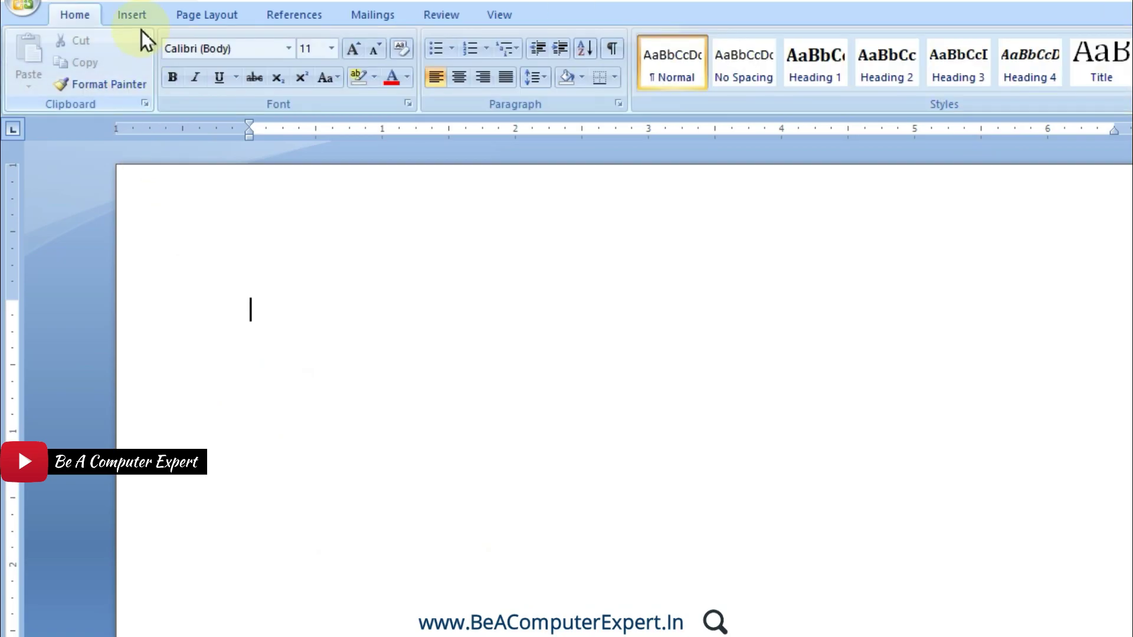
- Draw a rectangular speech callout on the right of the page and type sample text in it
click(132, 20)
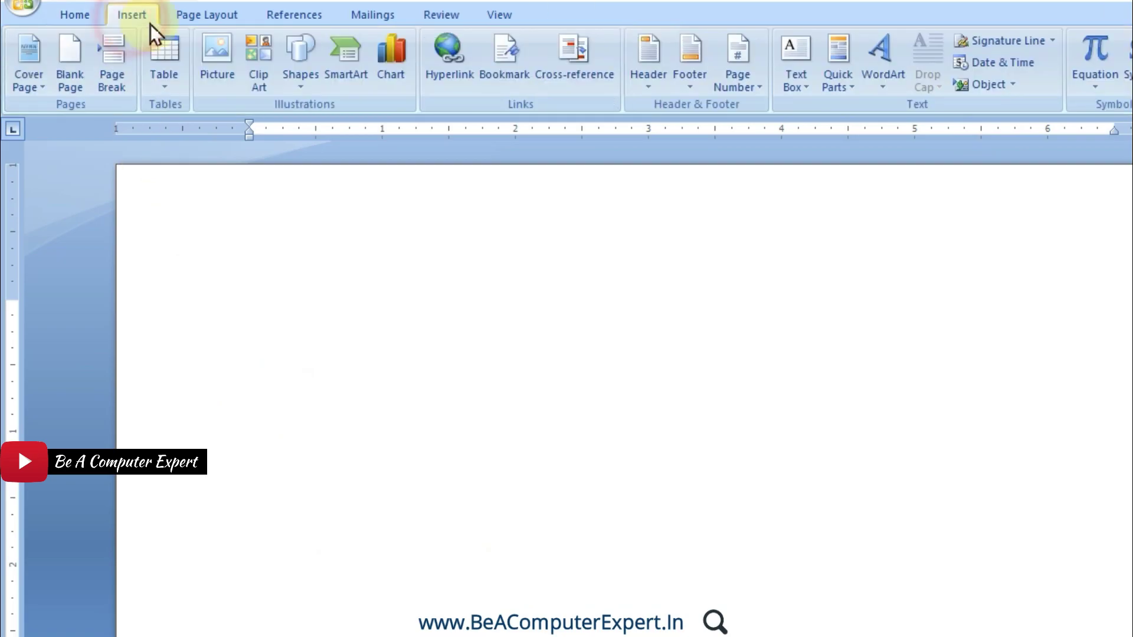
click(310, 88)
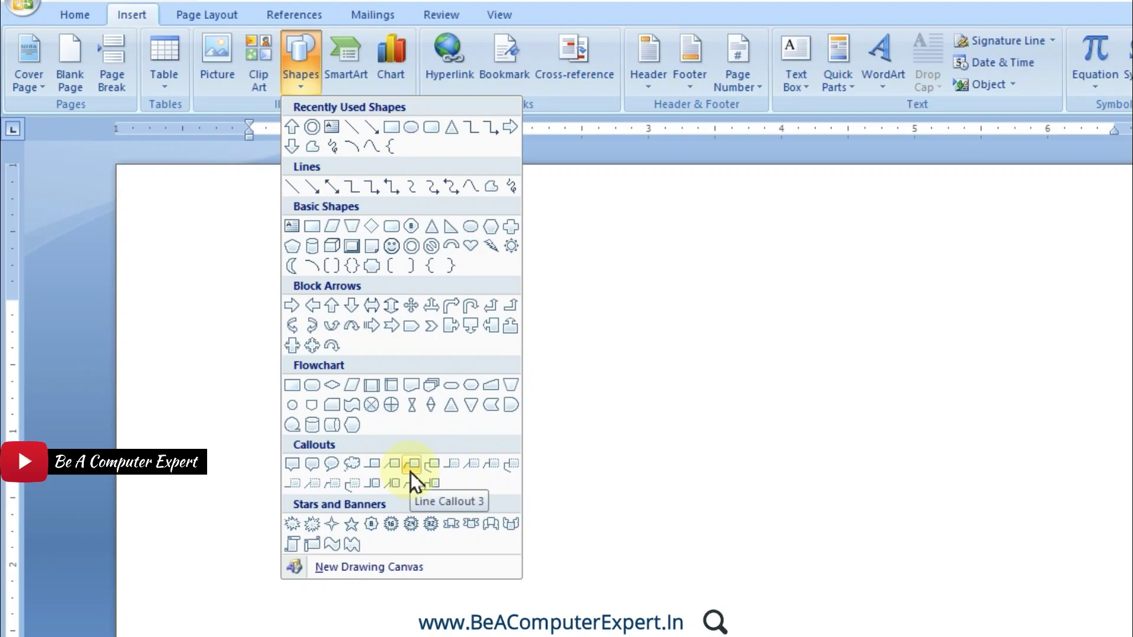
click(293, 464)
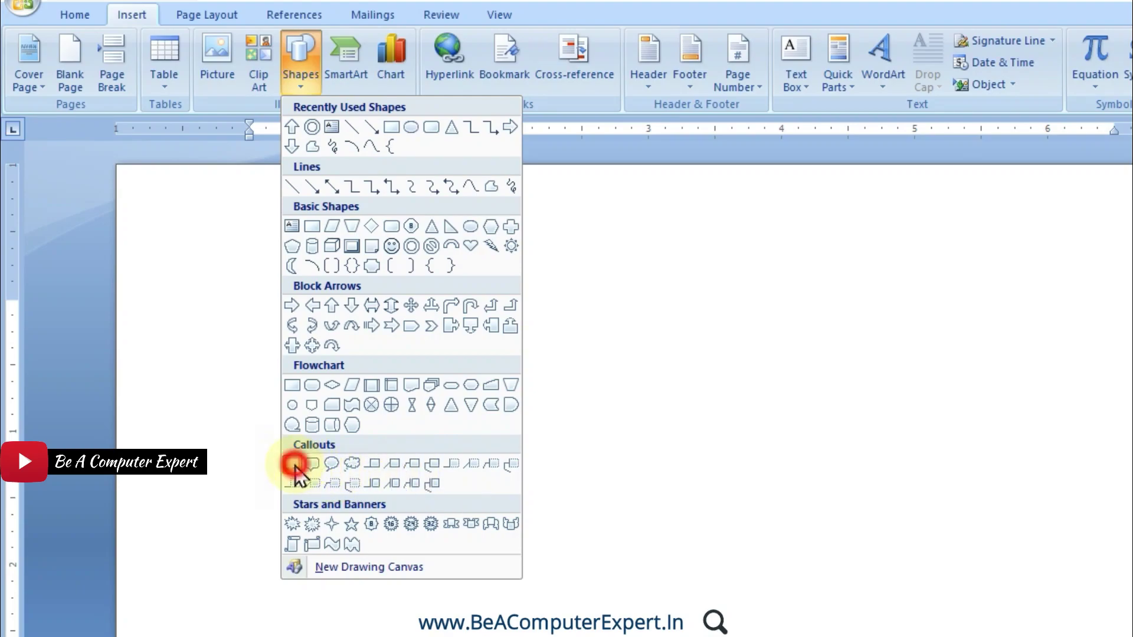
mouse_move(599, 316)
mouse_down()
mouse_move(1062, 563)
mouse_move(1050, 555)
mouse_up()
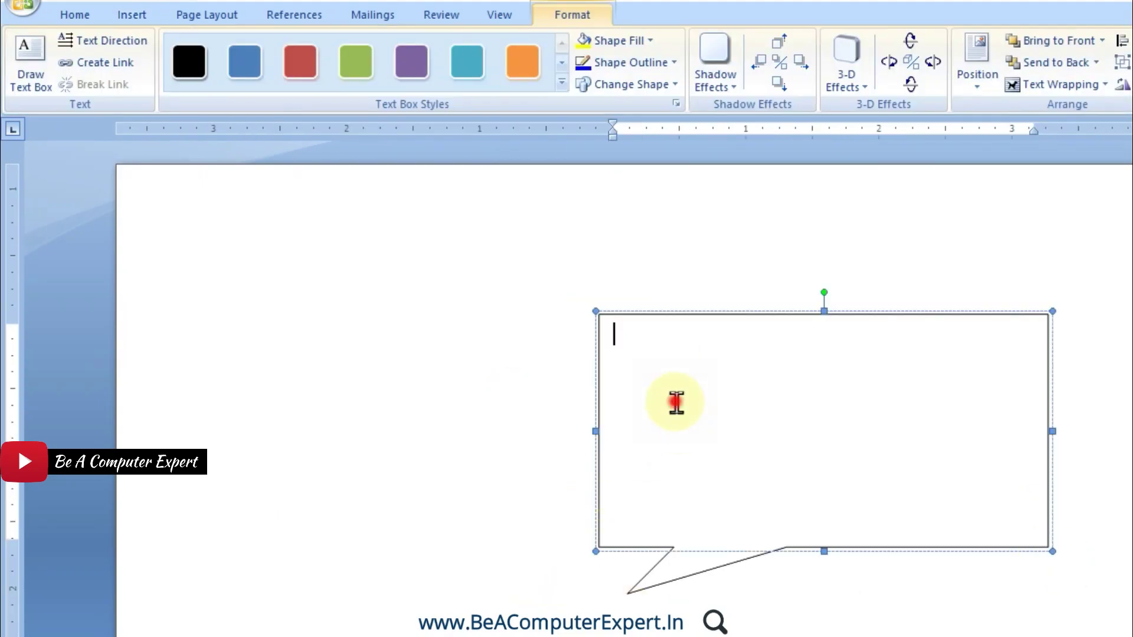
text(dsjhdjs hdjaskhdkhsakjdhk)
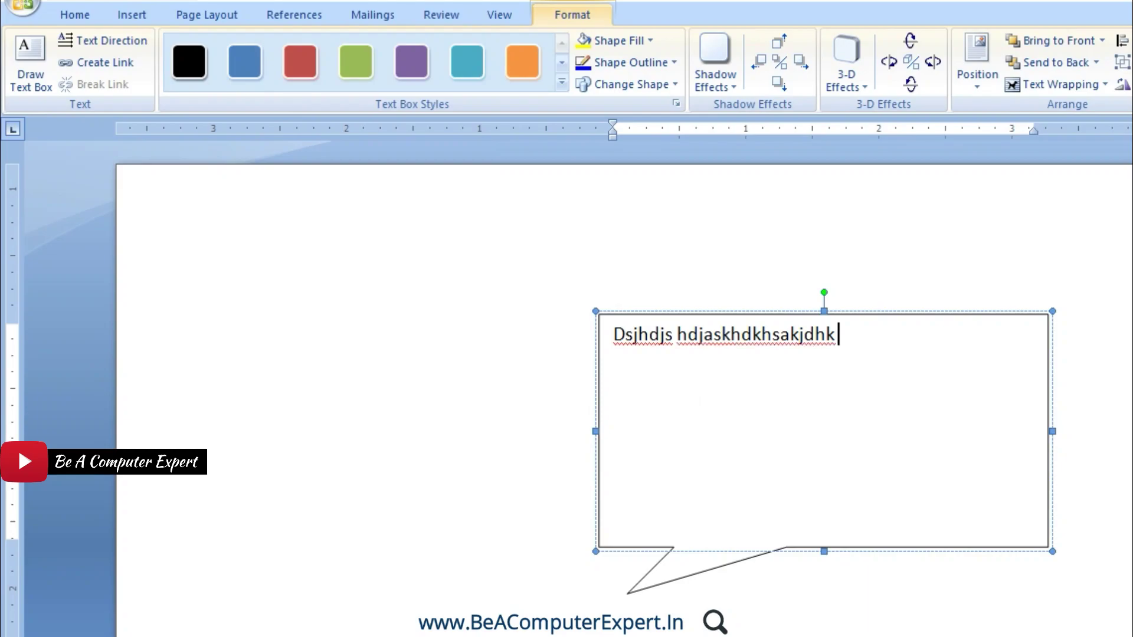
- Reselect the callout and drag its tail tip further down and to the left
click(518, 410)
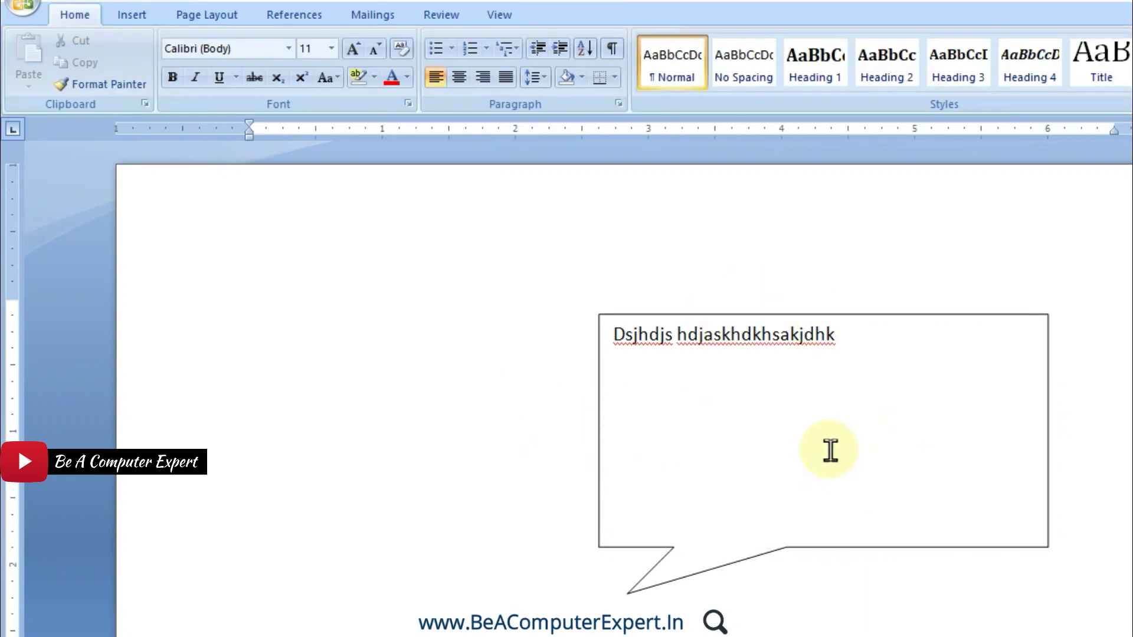
click(860, 316)
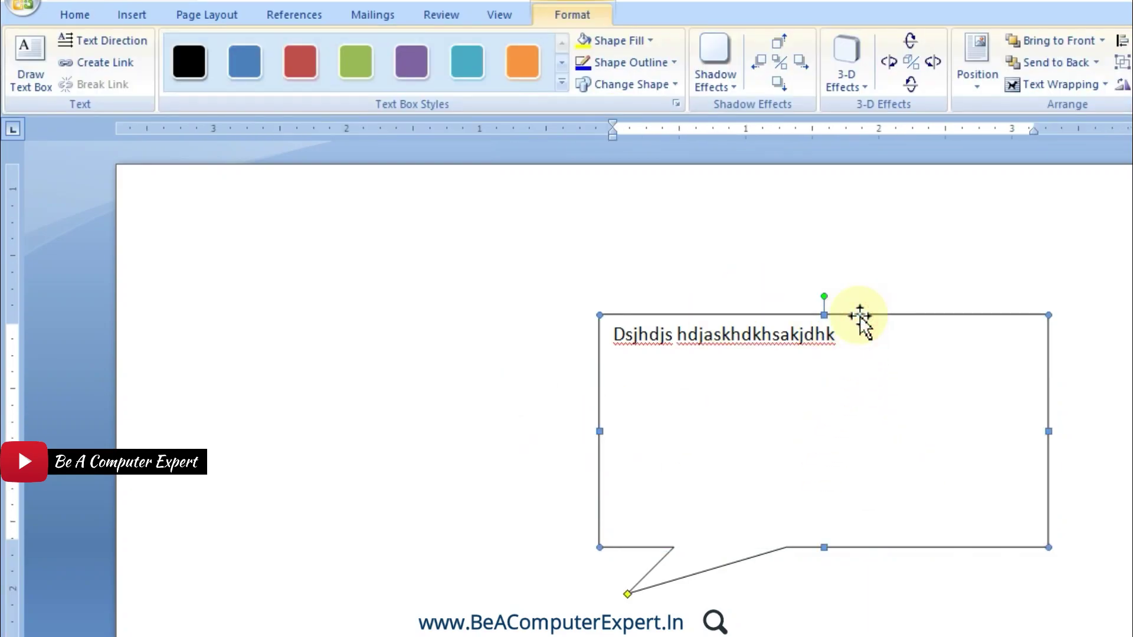
click(629, 594)
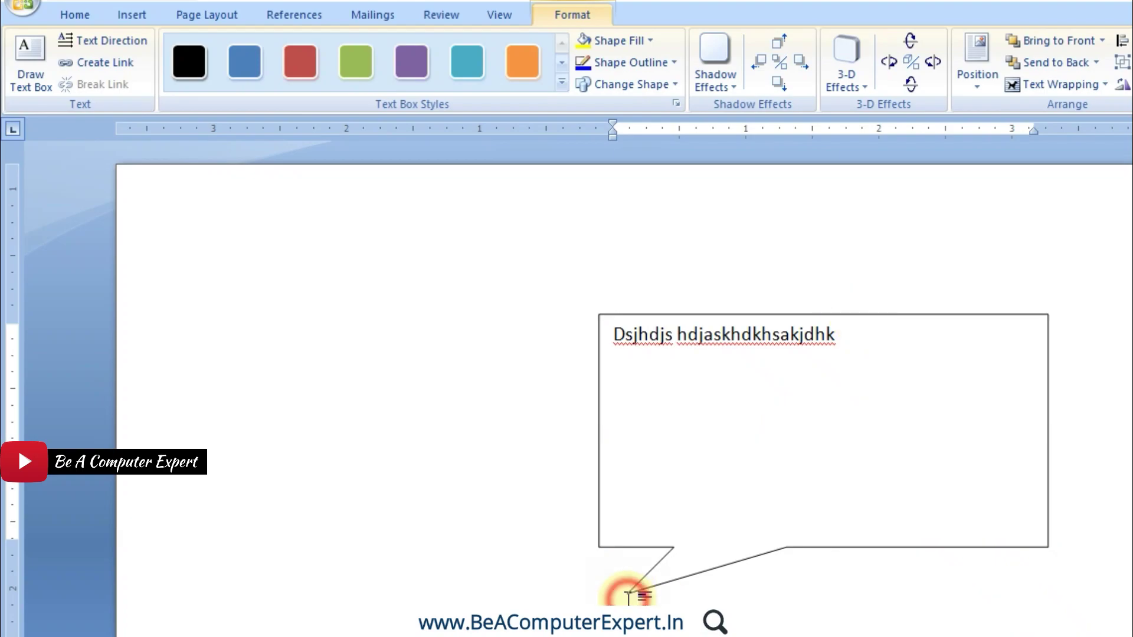
click(667, 551)
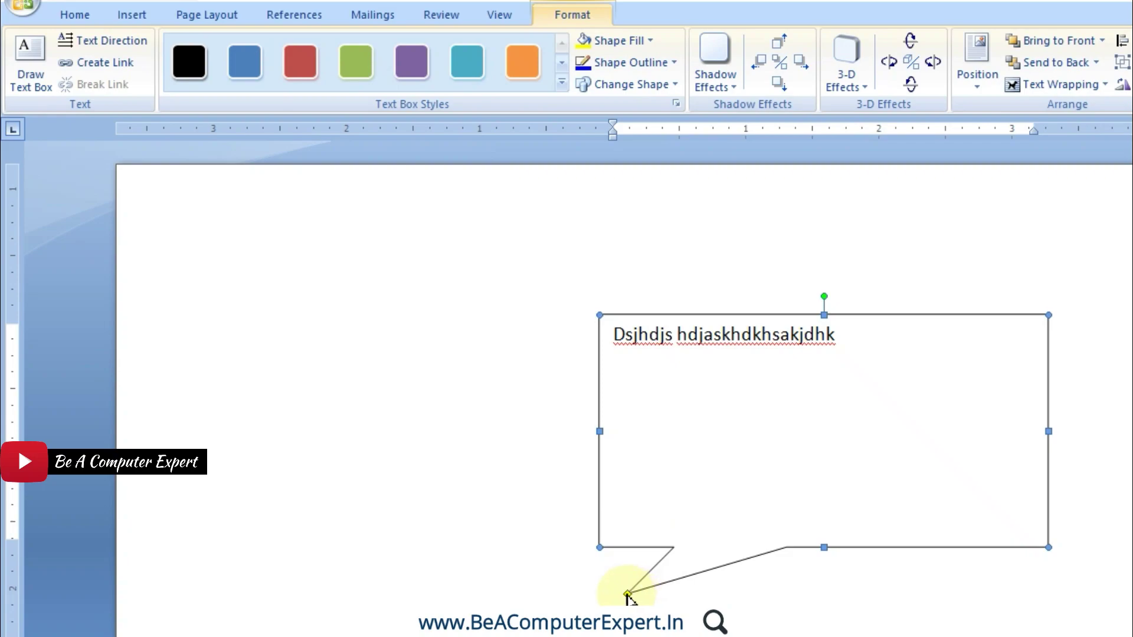
drag(627, 594, 568, 356)
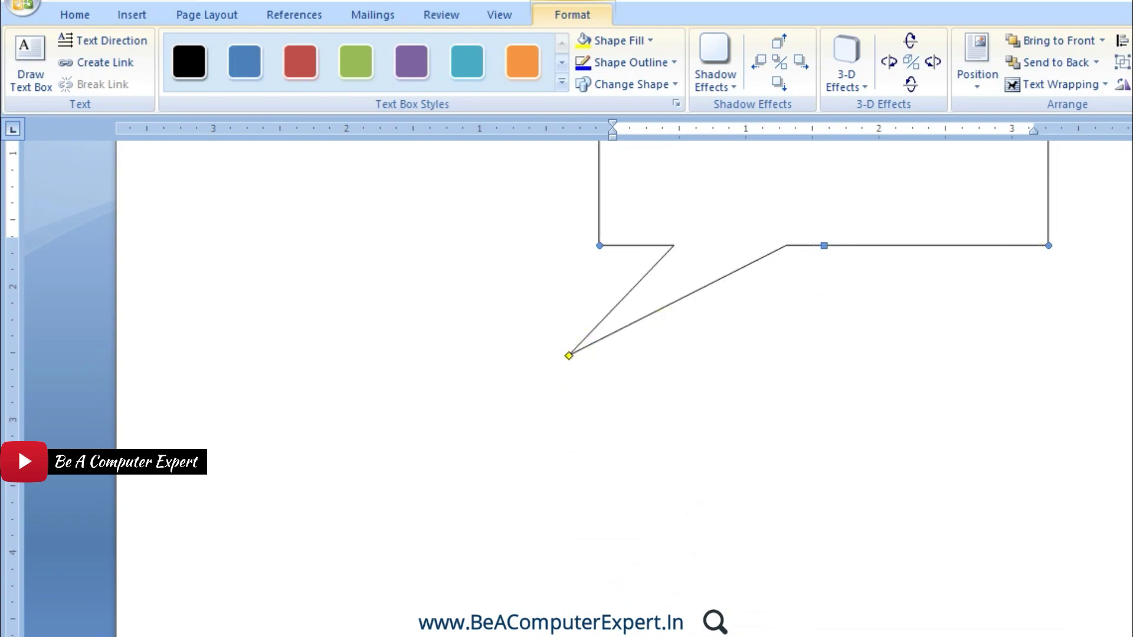
scroll(569, 356, up, 5)
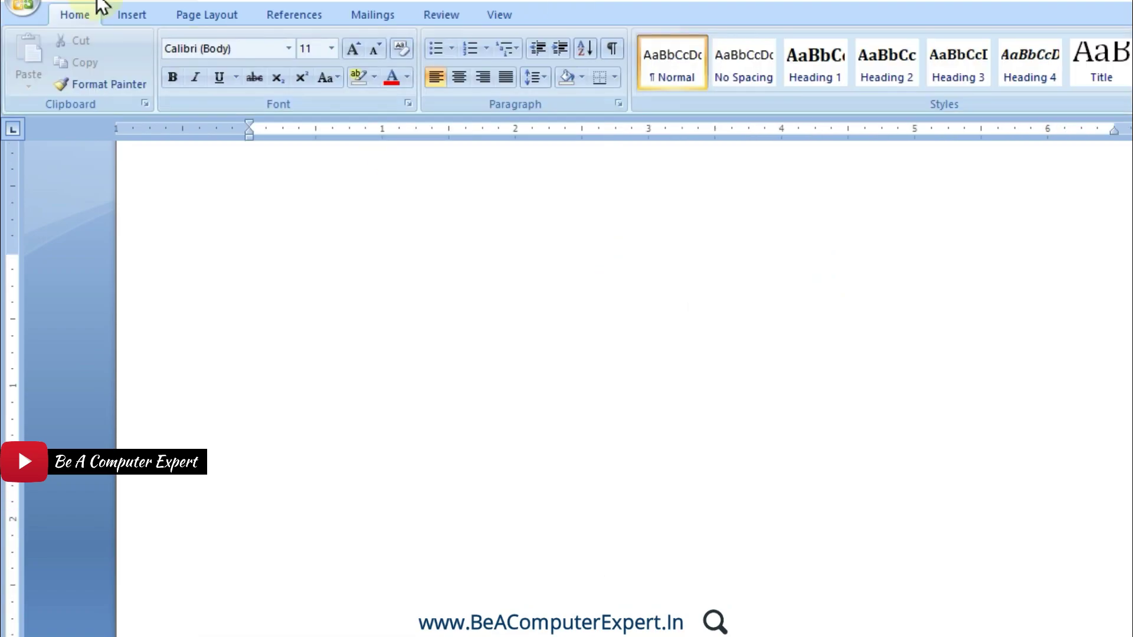
- Draw an Explosion star from Stars and Banners mid-page and nudge it slightly upward
click(140, 13)
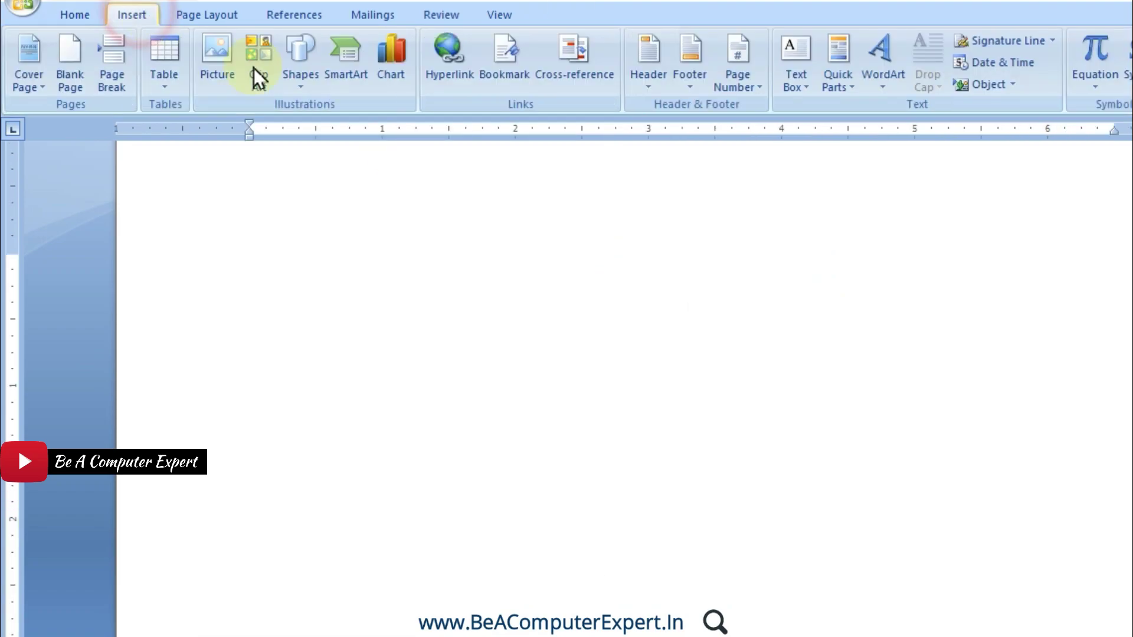
click(301, 89)
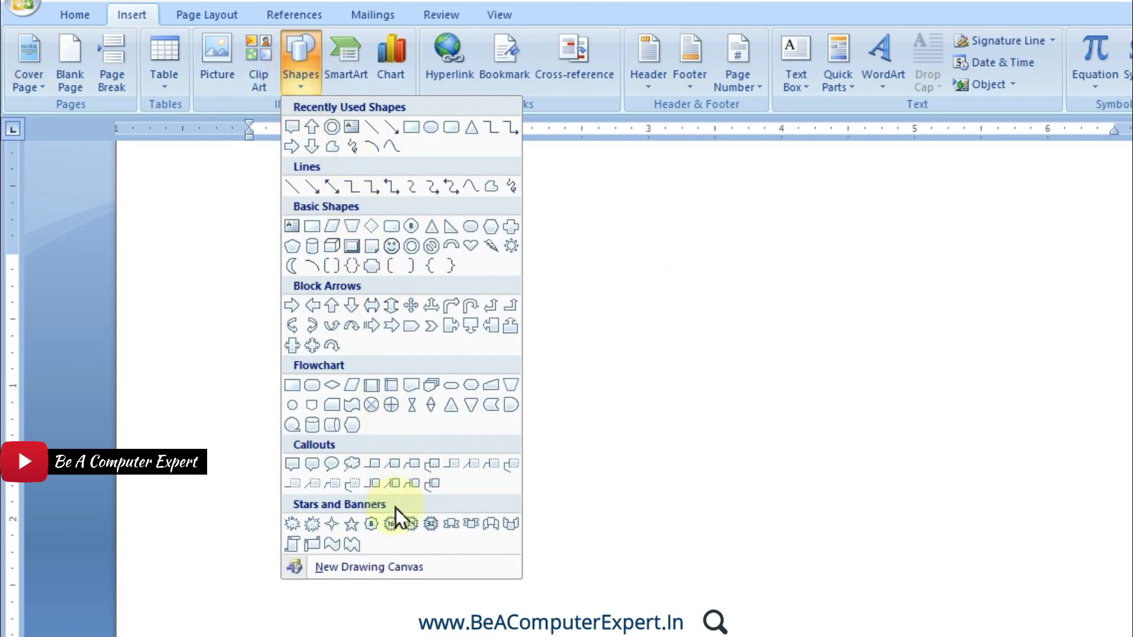
click(301, 527)
mouse_move(372, 256)
mouse_down()
mouse_move(698, 483)
mouse_move(705, 537)
mouse_up()
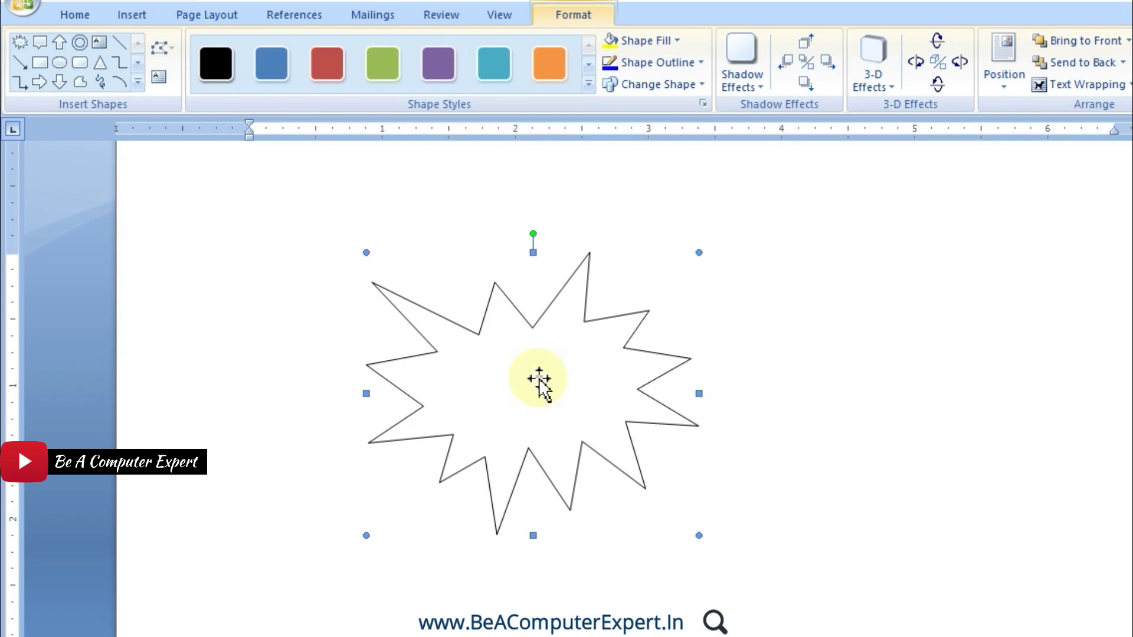
drag(481, 388, 478, 374)
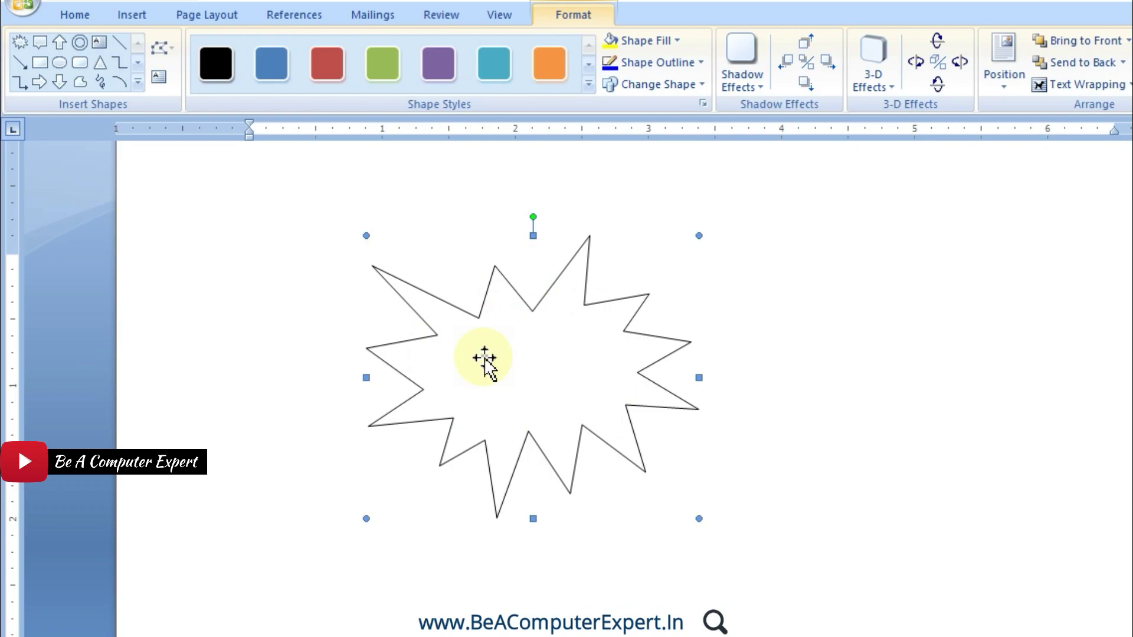
- Add text inside the star, replacing the placeholder typing with 'Limited Offer'
right_click(484, 359)
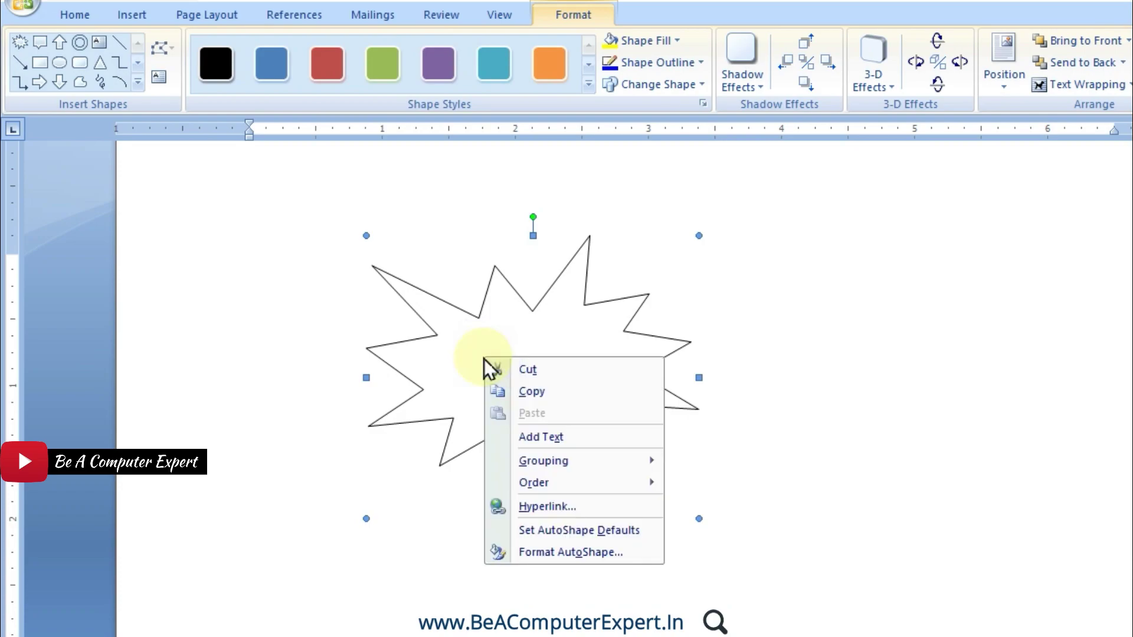
click(538, 437)
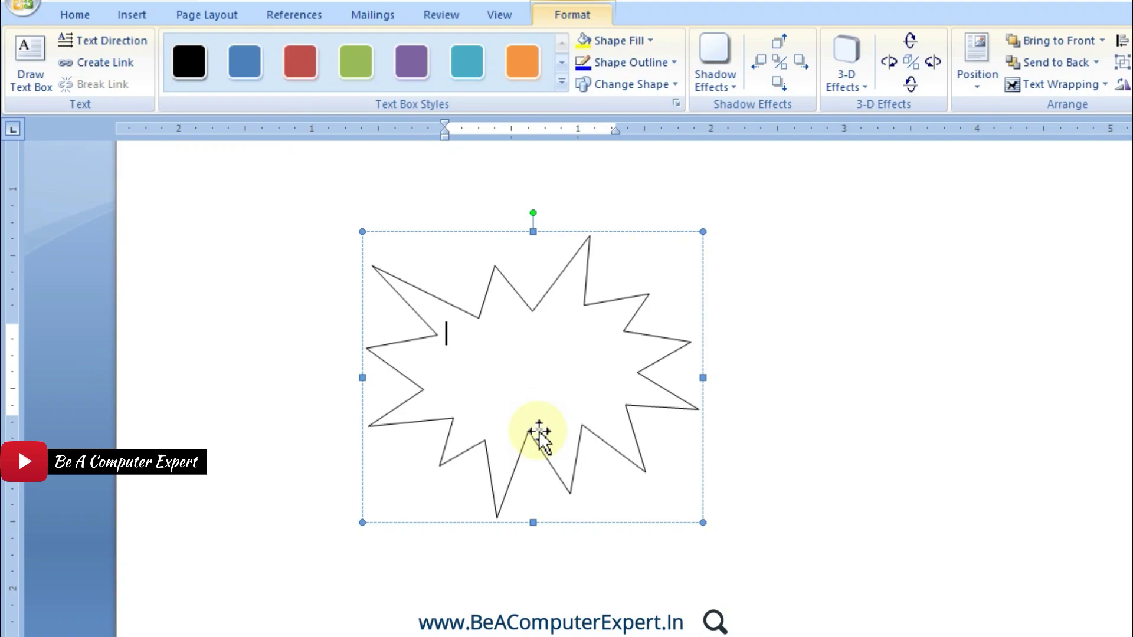
text(gdhgfj df jd  gfhgs)
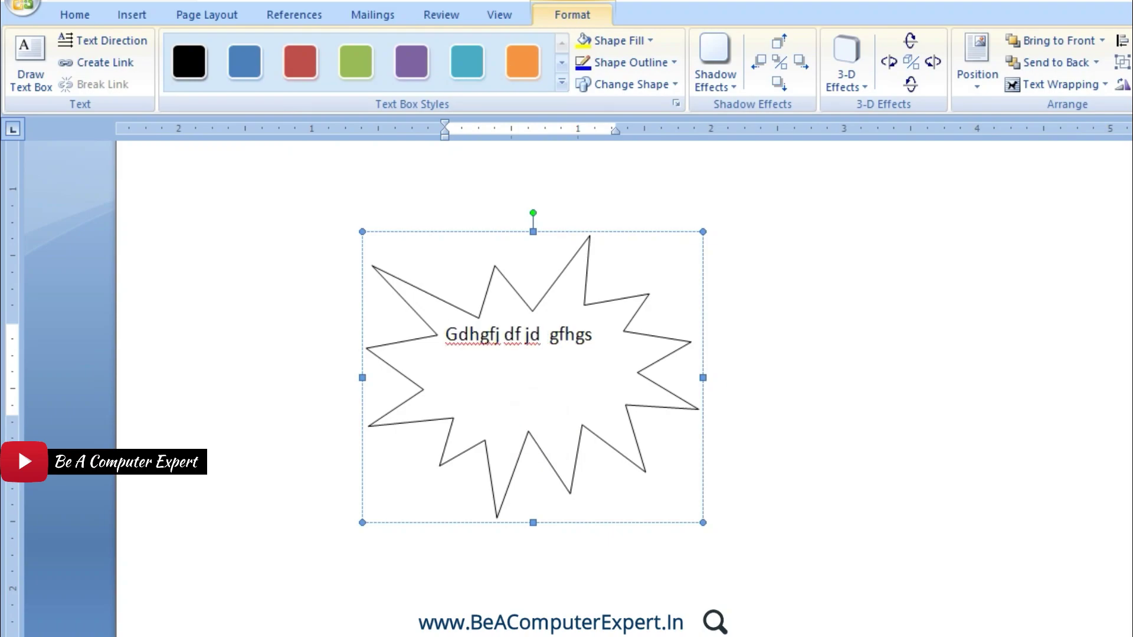
key(BackSpace)
key(BackSpace)
key(BackSpace)
key(BackSpace)
key(BackSpace)
key(BackSpace)
key(BackSpace)
key(BackSpace)
key(BackSpace)
key(BackSpace)
key(BackSpace)
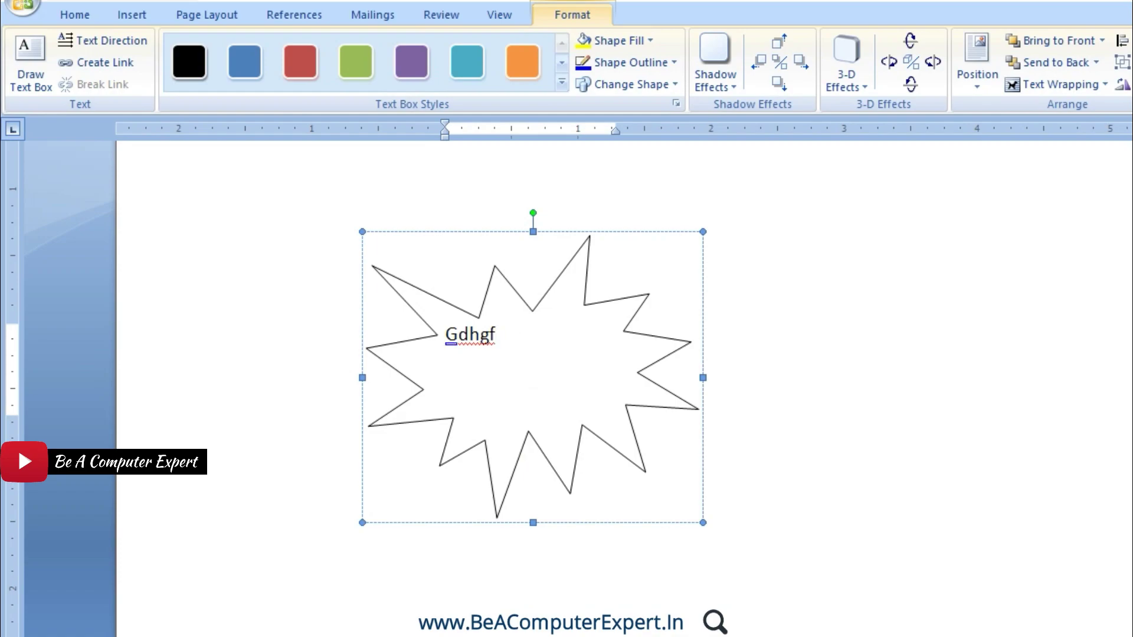
key(BackSpace)
key(BackSpace)
key(BackSpace)
text(Limit)
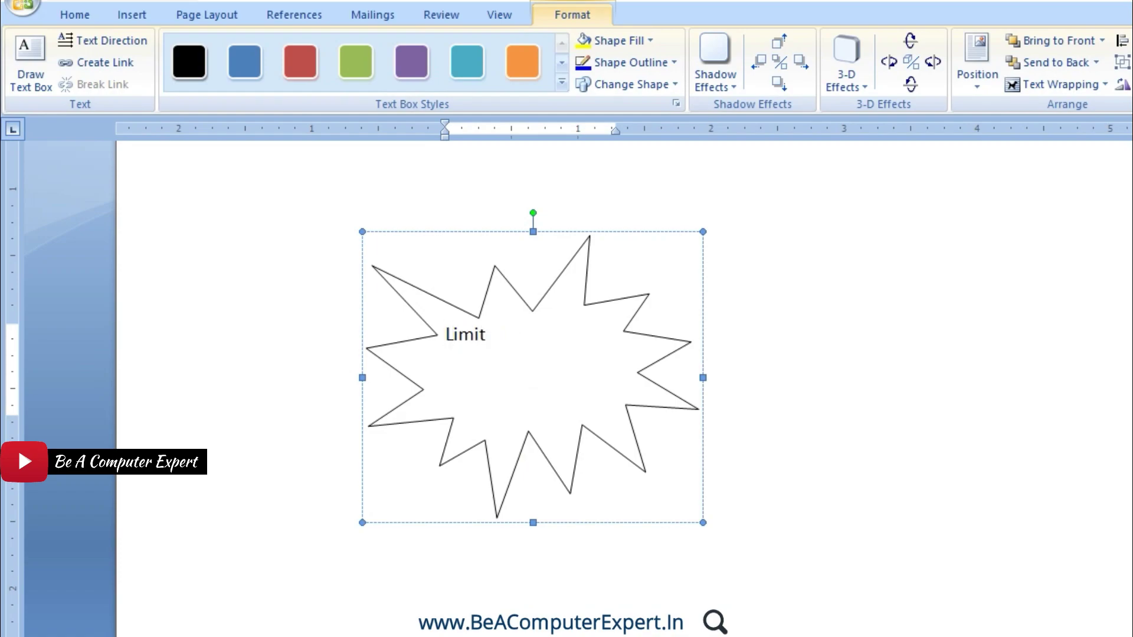
text(ed Offer)
- Enlarge and centre the 'Limited Offer' text, then delete the star
drag(578, 338, 381, 326)
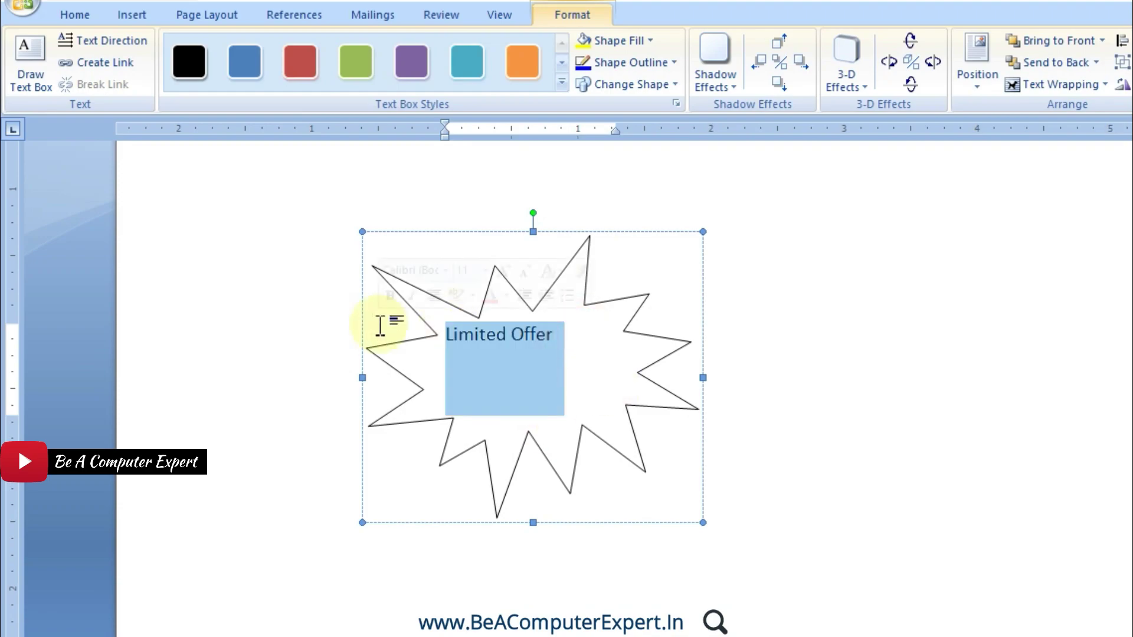
key(ctrl+shift+period)
key(ctrl+shift+period)
key(ctrl+shift+period)
key(ctrl+shift+period)
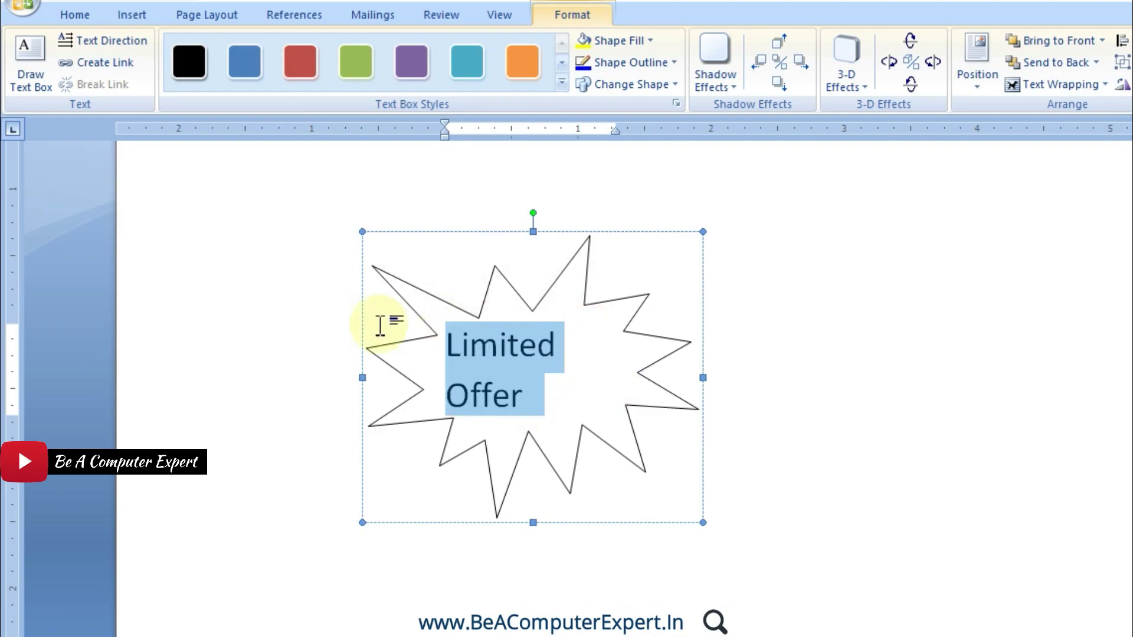
key(ctrl+e)
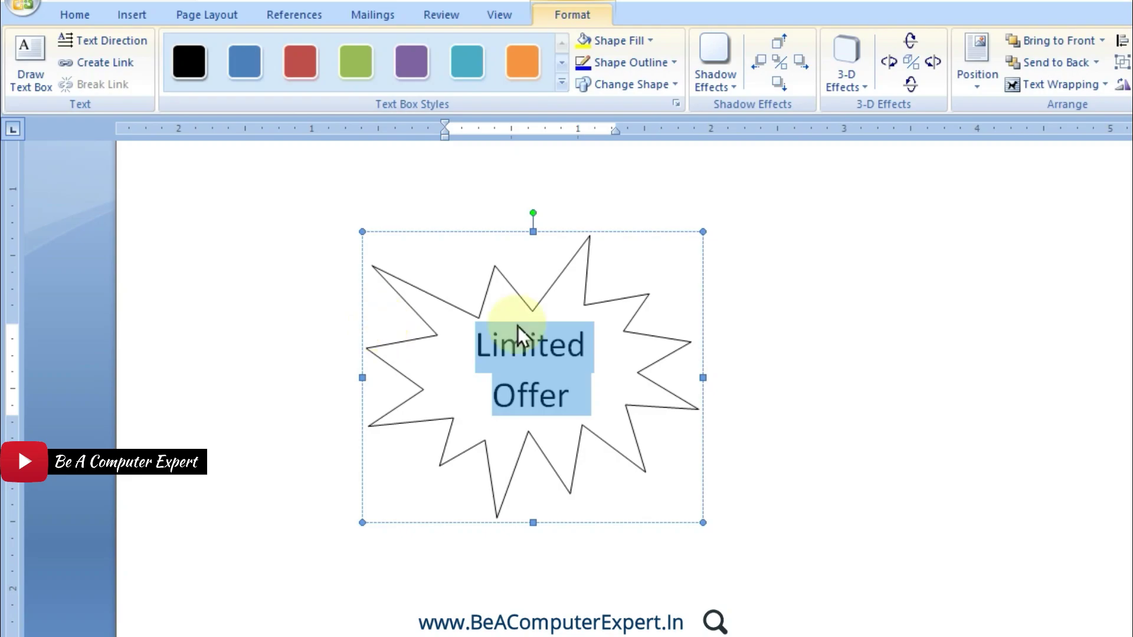
click(762, 354)
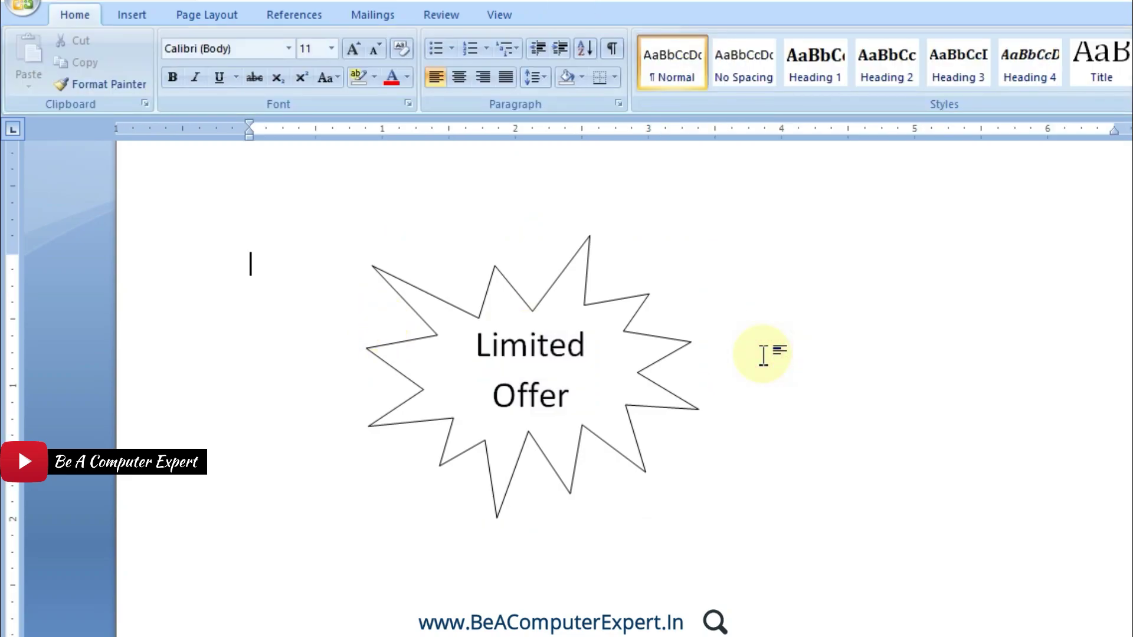
click(535, 311)
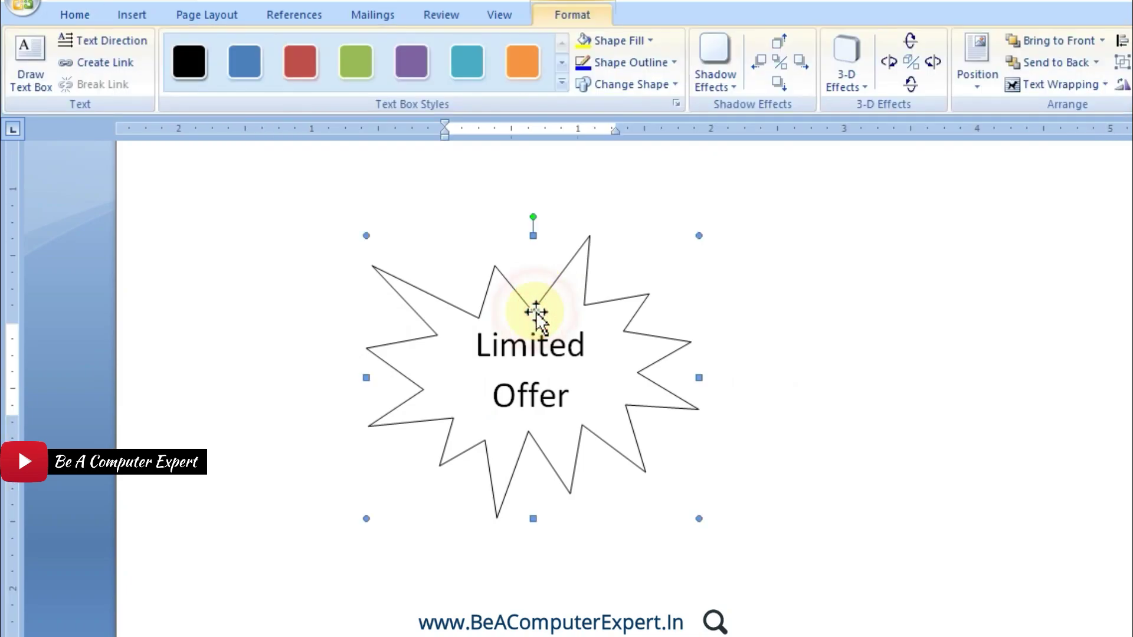
key(Delete)
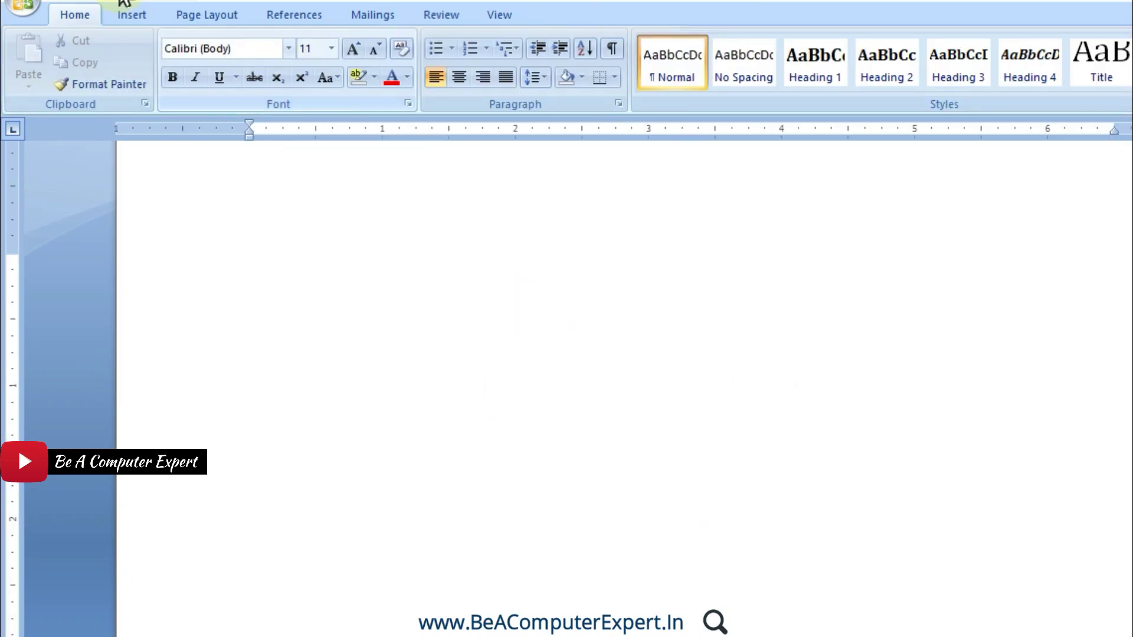
- Draw a Vertical Scroll shape and drag its yellow handle to enlarge, then shrink, its curls
click(129, 20)
click(295, 80)
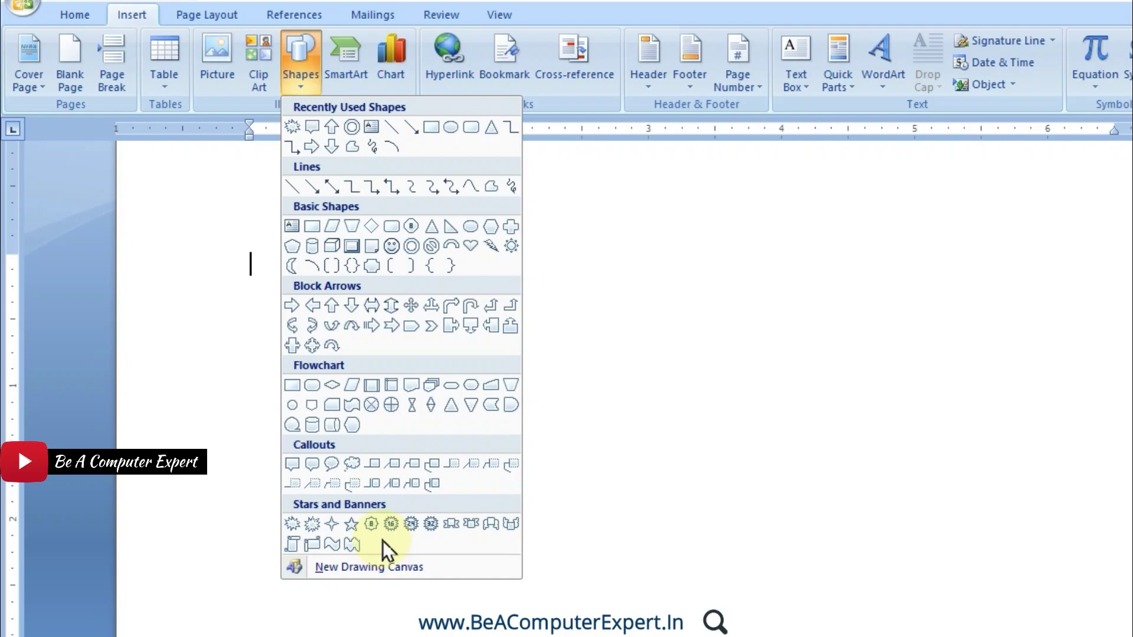
click(293, 547)
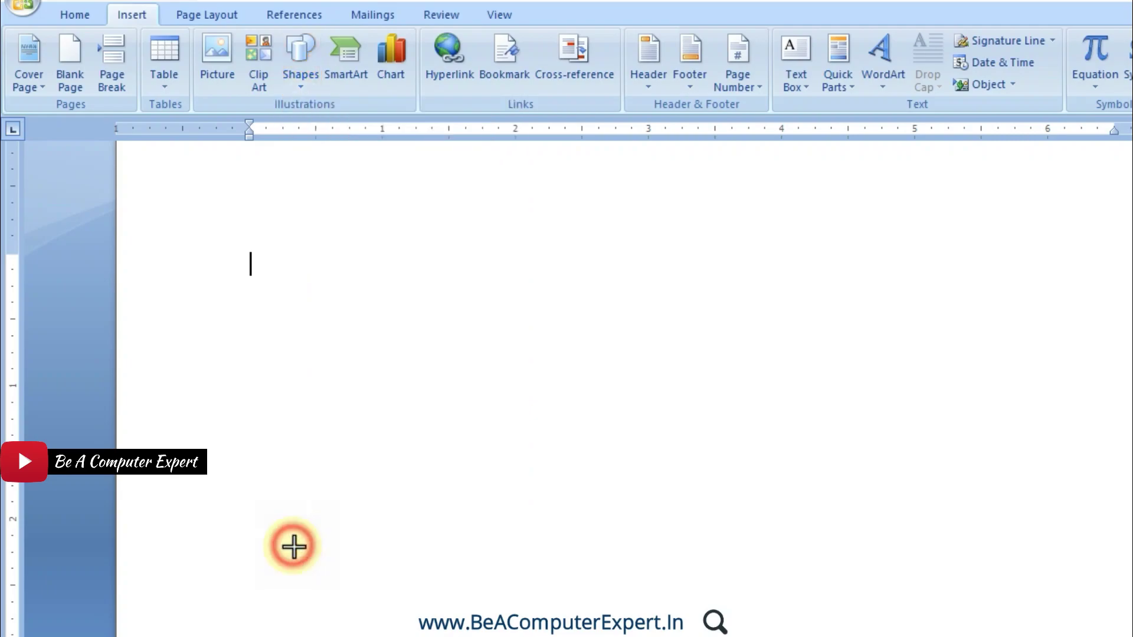
mouse_move(420, 199)
mouse_down()
mouse_move(761, 499)
mouse_move(761, 585)
mouse_up()
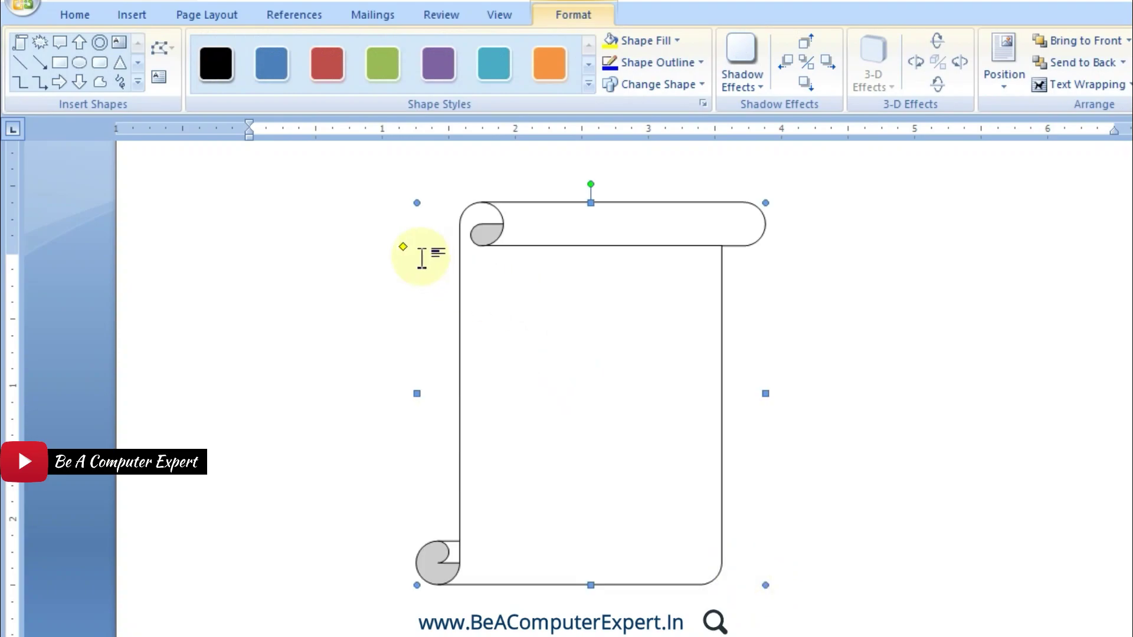
drag(403, 247, 410, 355)
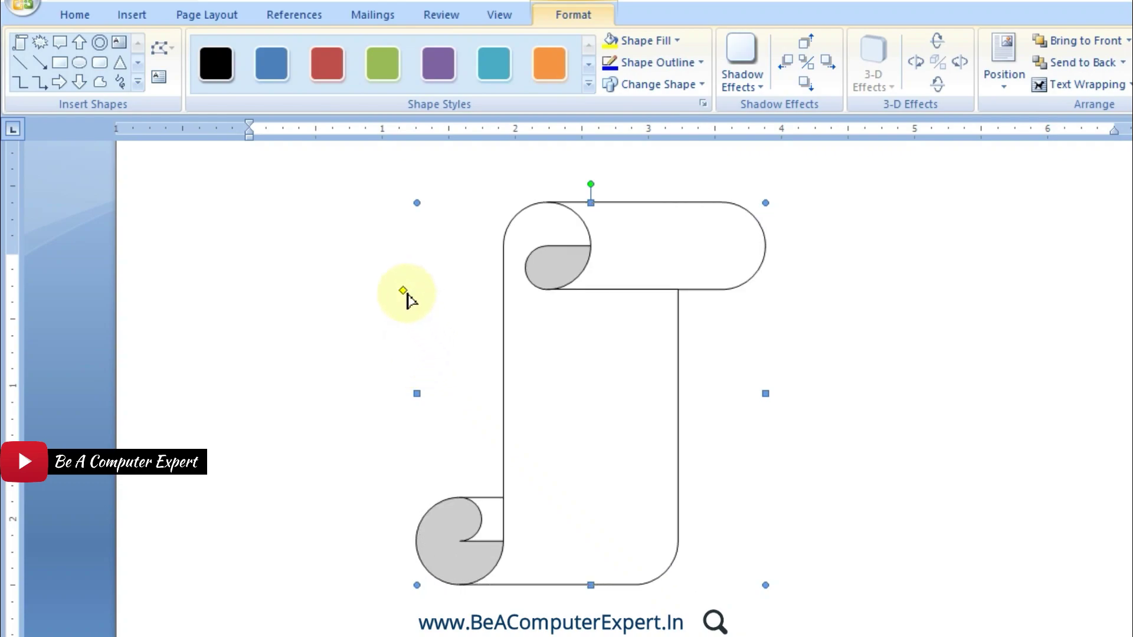
drag(402, 290, 401, 228)
- Add sample sideways text to the scroll, then delete the shape
right_click(576, 293)
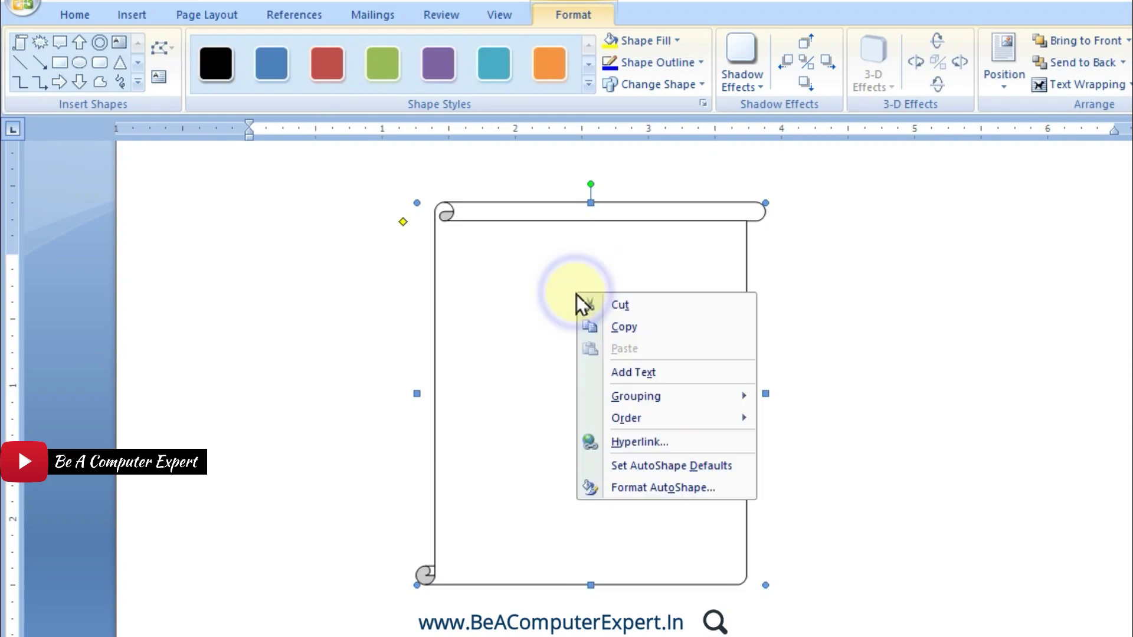
click(632, 374)
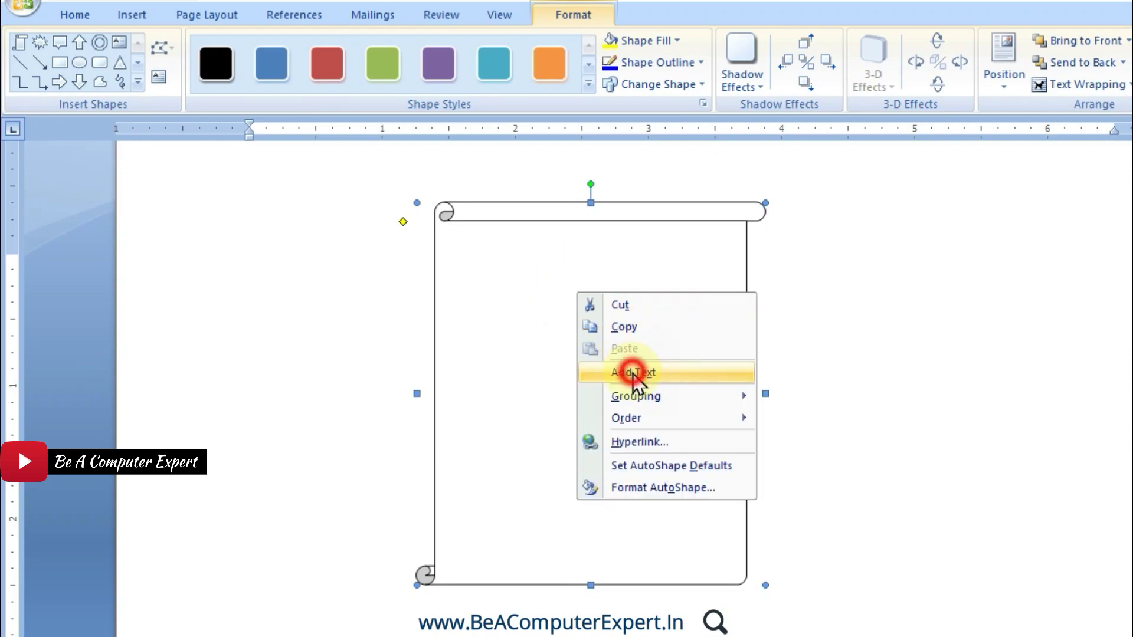
text(djshjdshjdshkidjshdjhs)
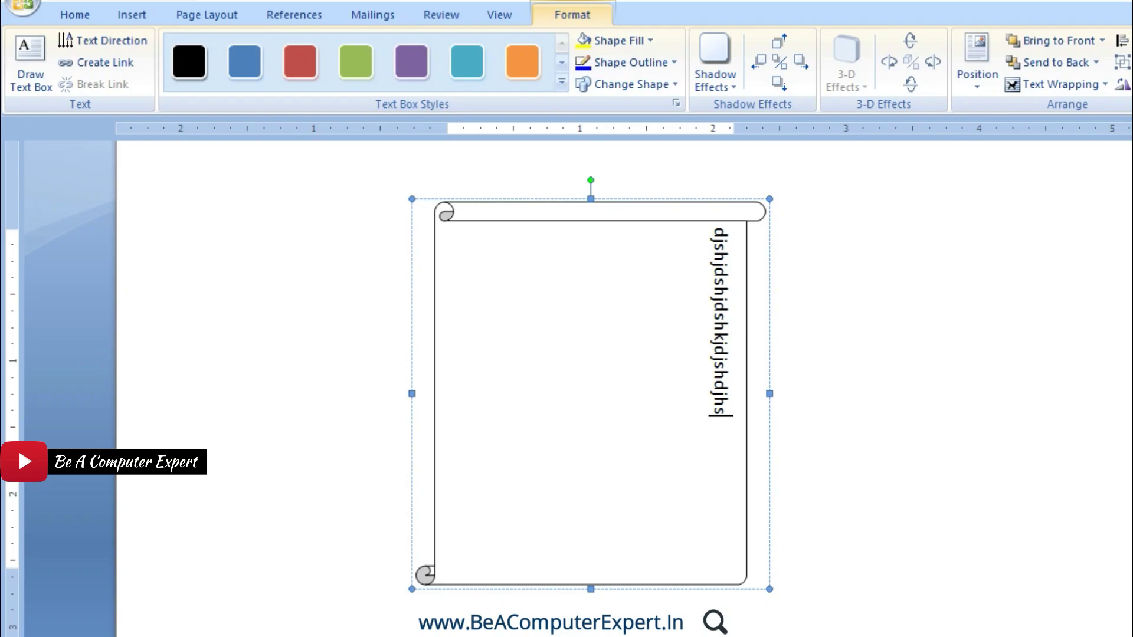
click(512, 208)
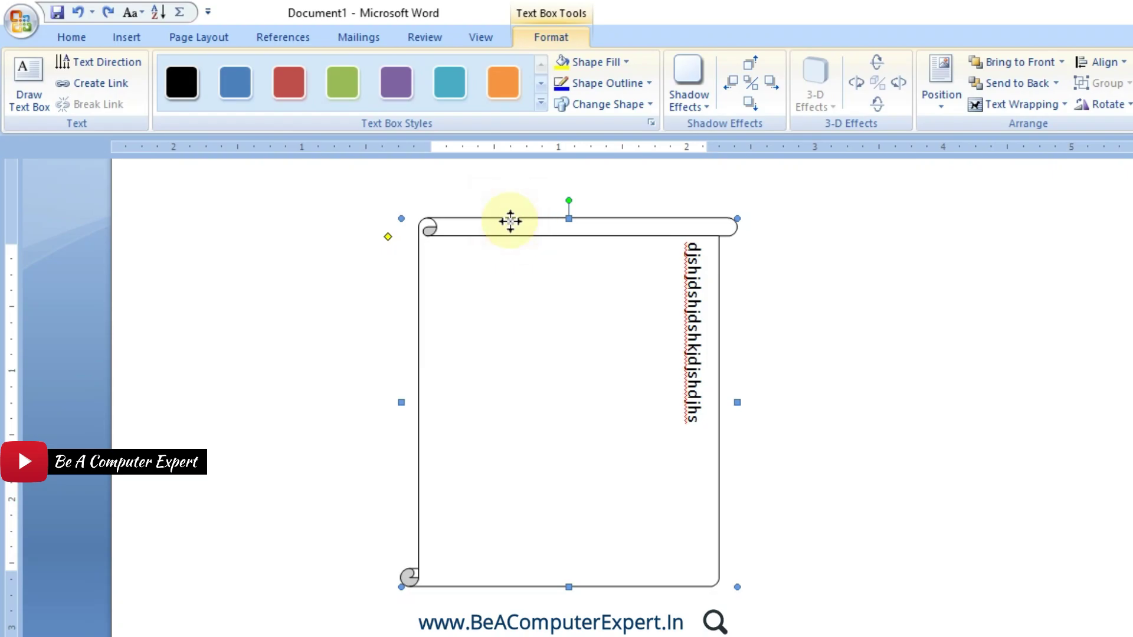
key(Delete)
click(137, 41)
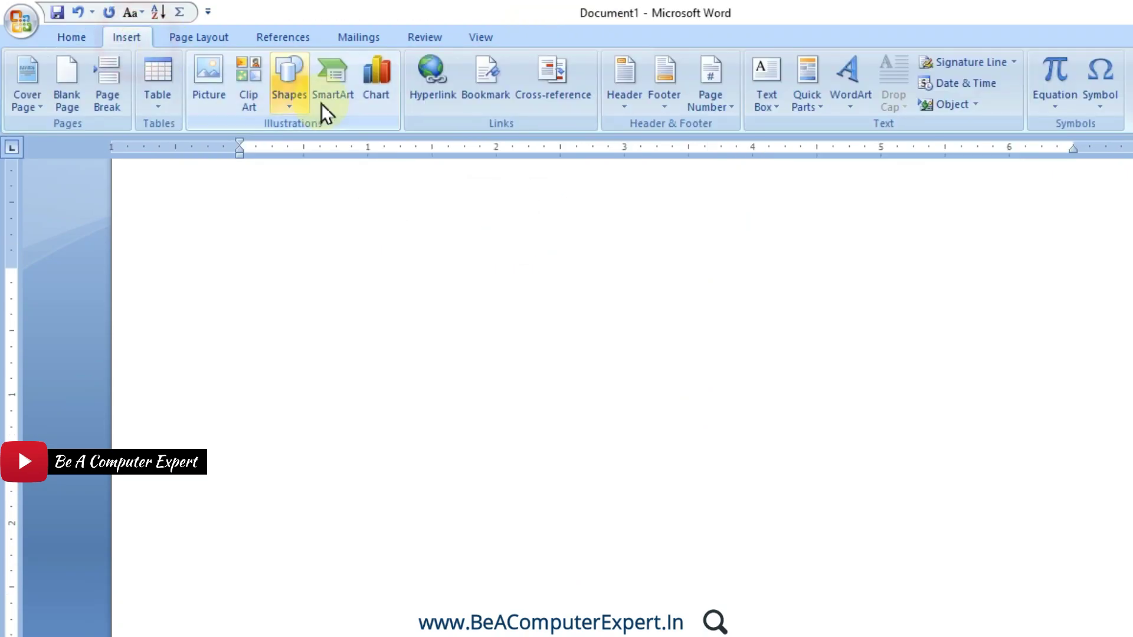
- Check the shapes' Lock Drawing Mode option, then select the Up Arrow from Recently Used Shapes
click(296, 104)
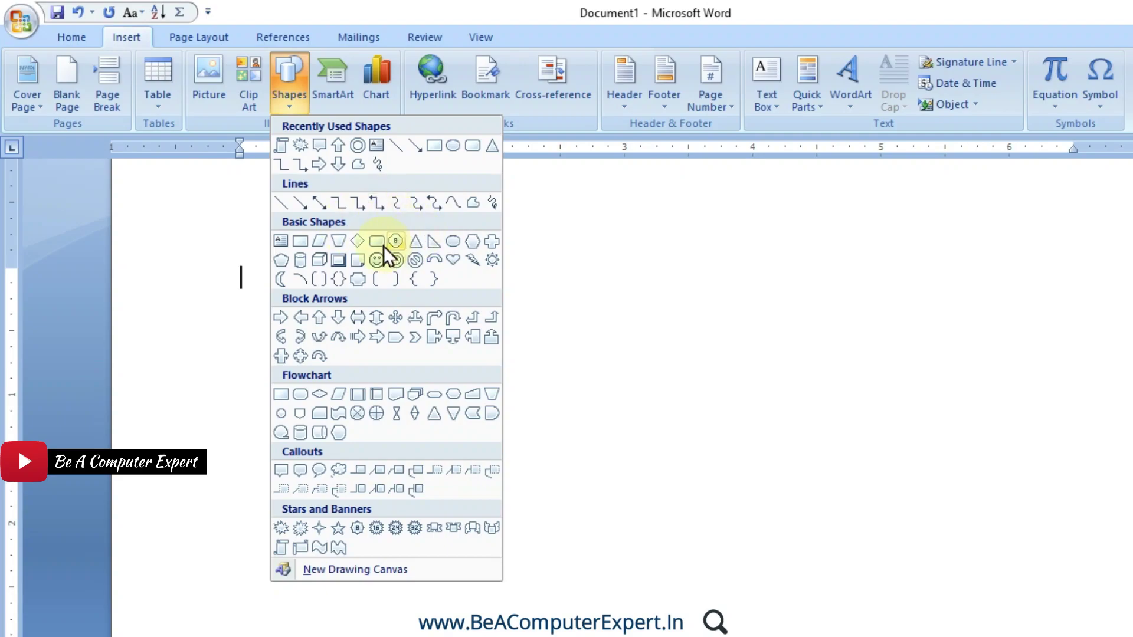
right_click(335, 239)
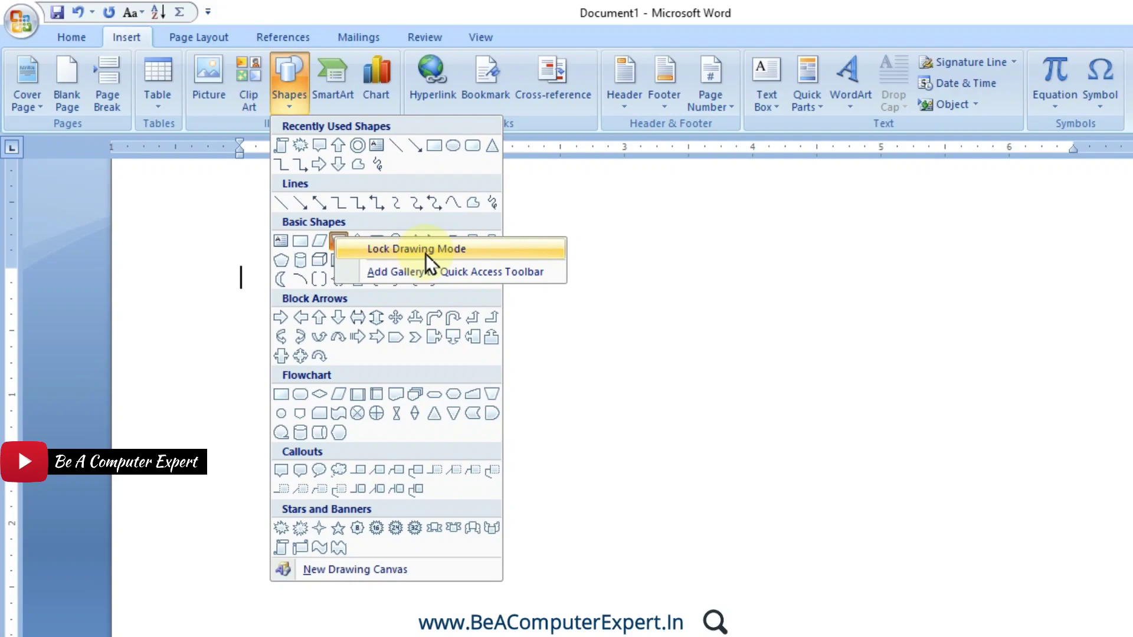
right_click(338, 147)
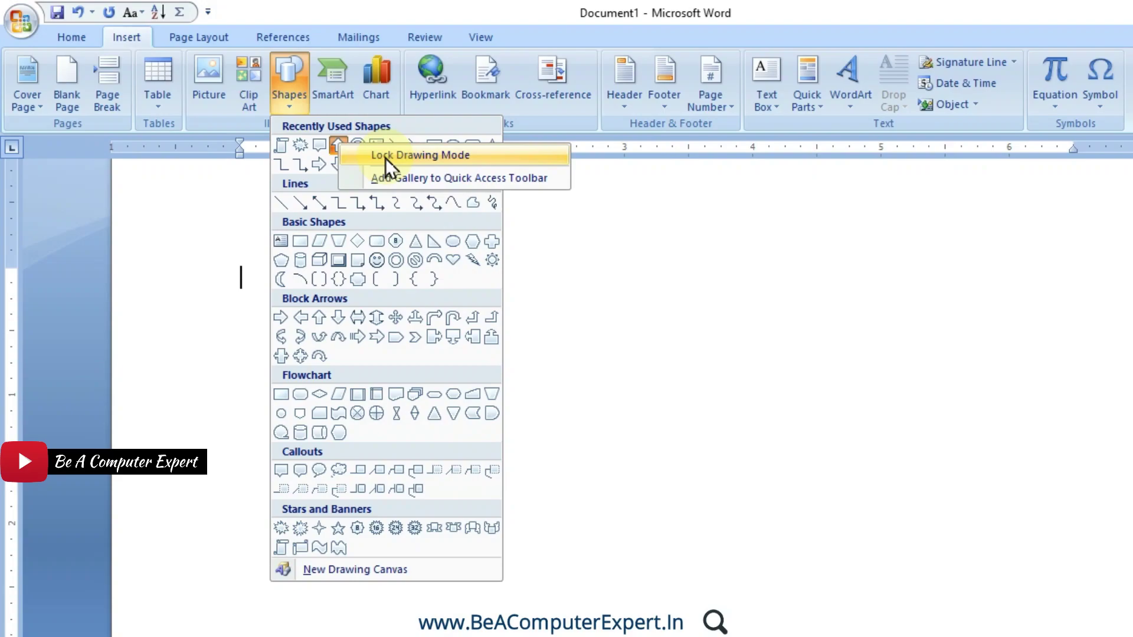
click(341, 144)
- Draw the first outlined up arrow on the page
drag(322, 298, 433, 410)
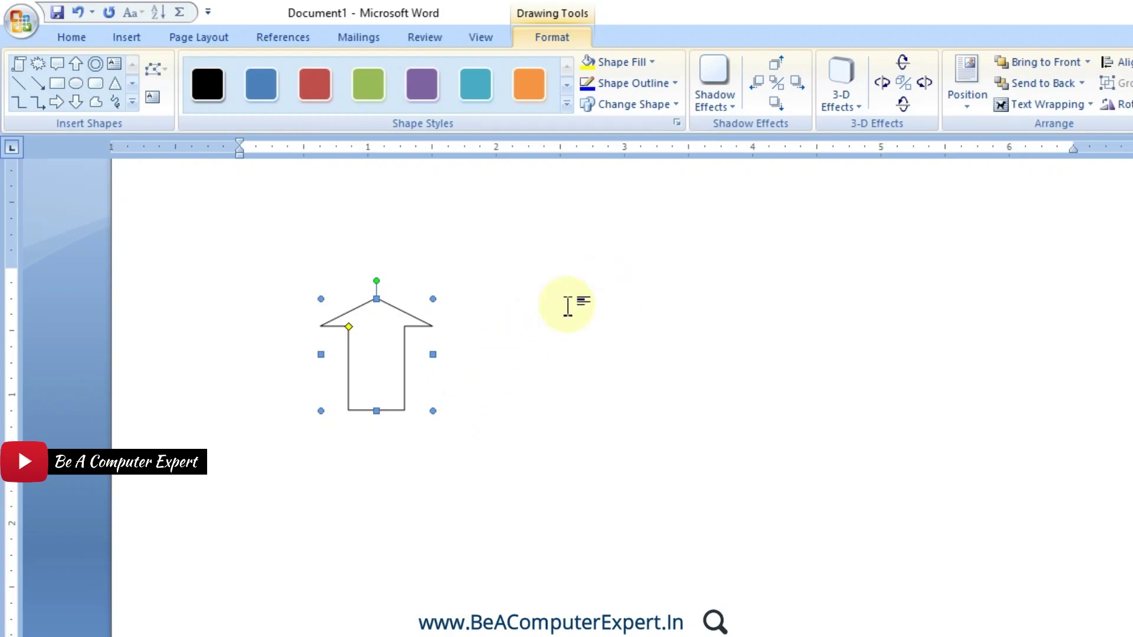
click(528, 257)
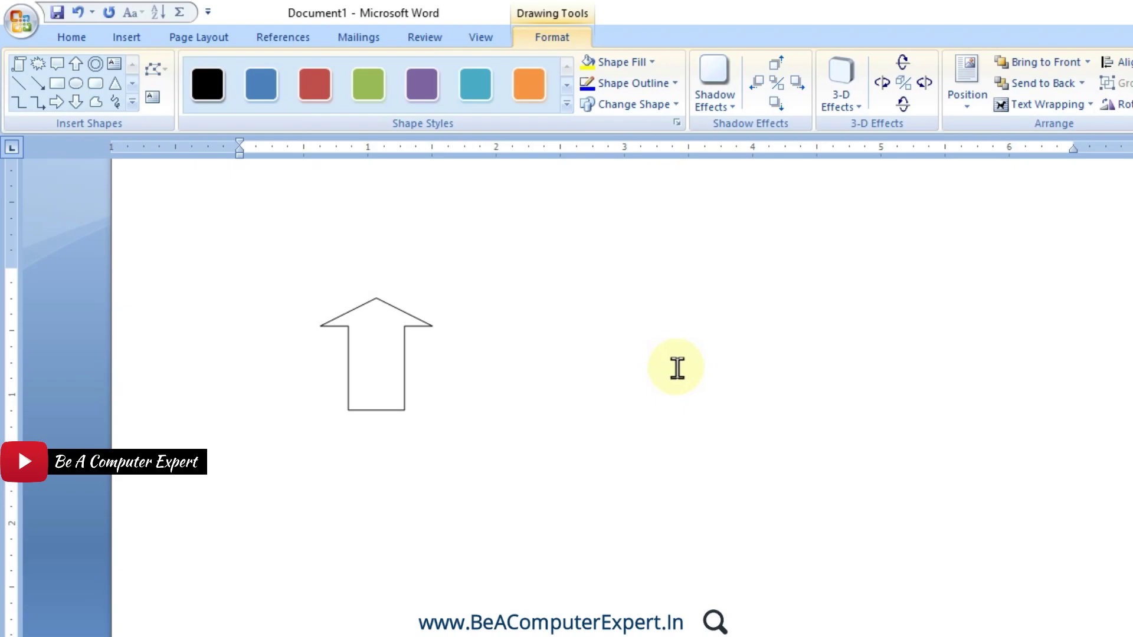
click(527, 276)
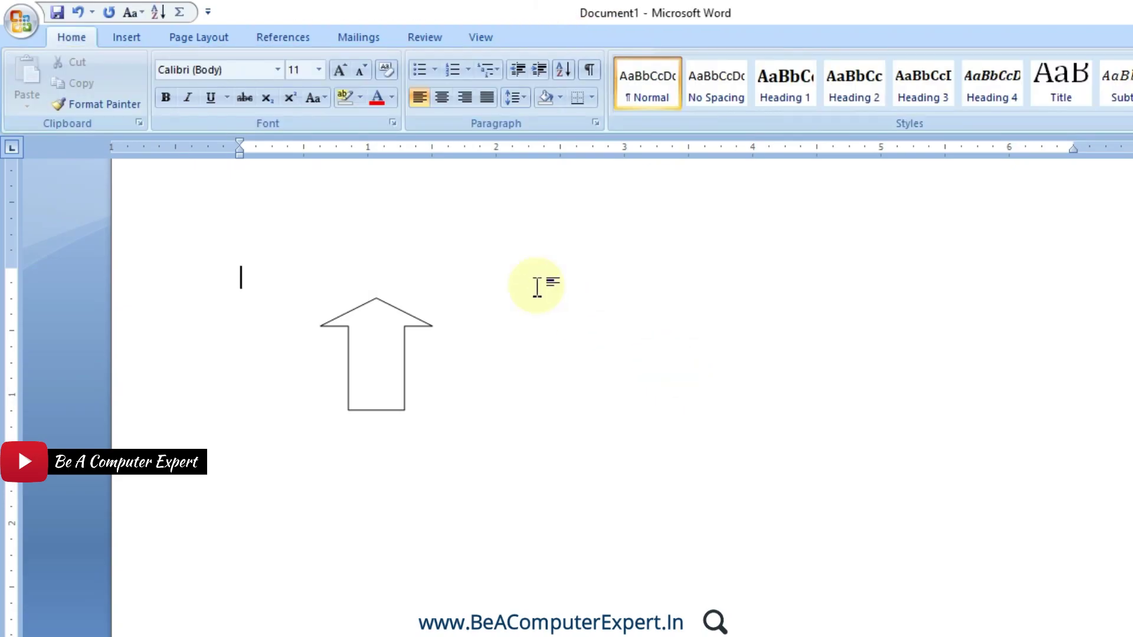
click(367, 325)
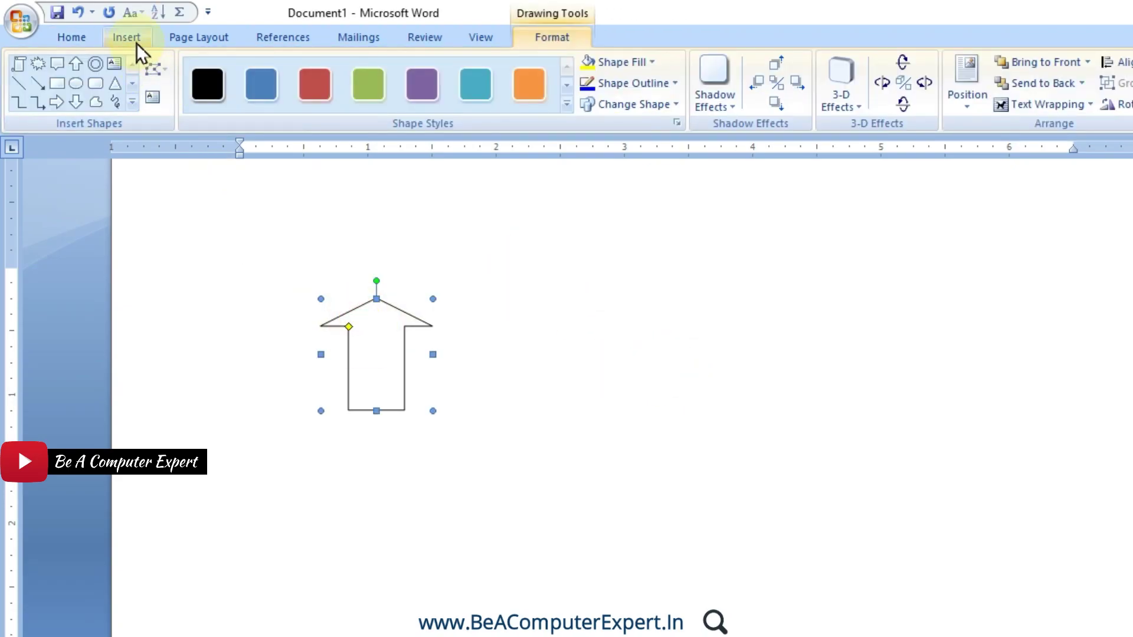
- Reselect Up Arrow from Insert > Shapes and draw a second arrow to the right
click(135, 39)
click(292, 103)
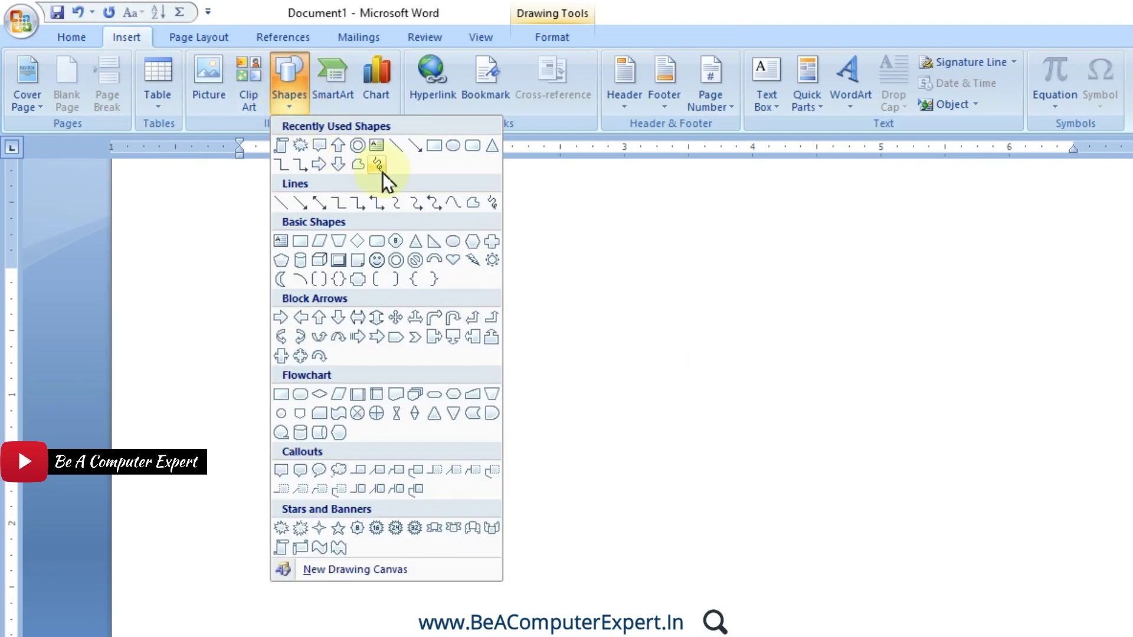
click(338, 147)
drag(514, 306, 608, 413)
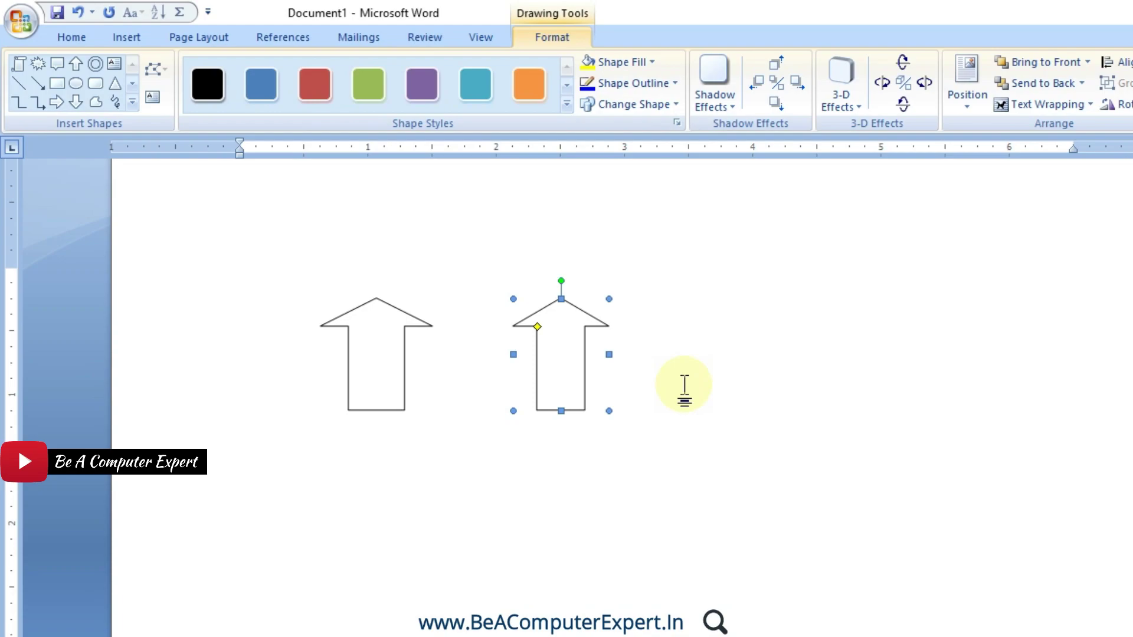
- Pick Up Arrow from the expanded shapes list and draw a third arrow further right
click(363, 343)
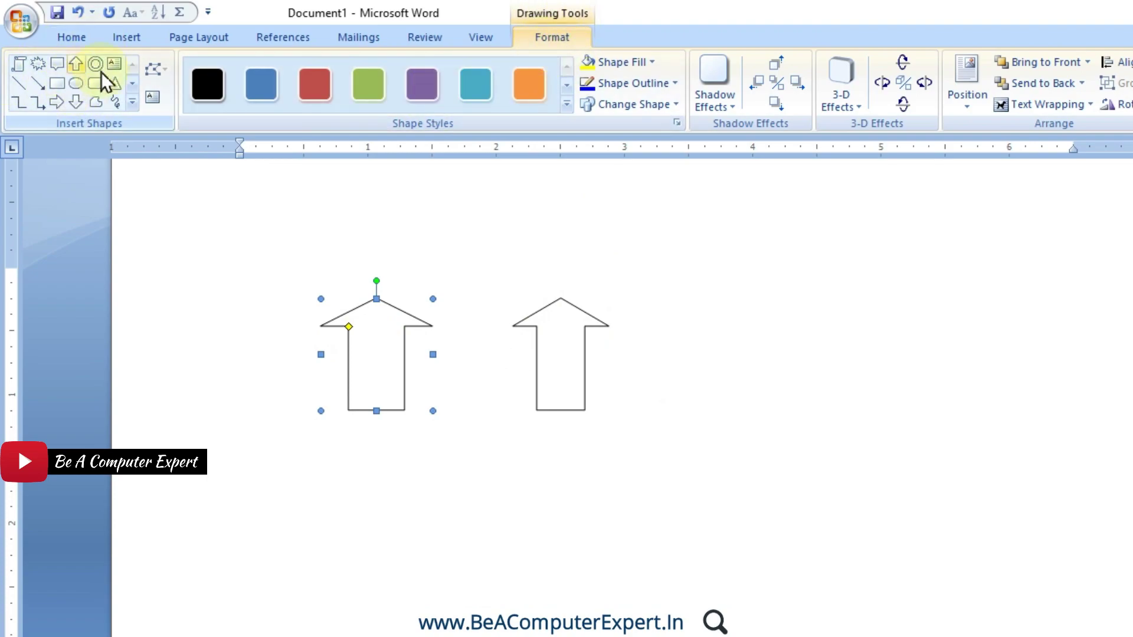
click(132, 102)
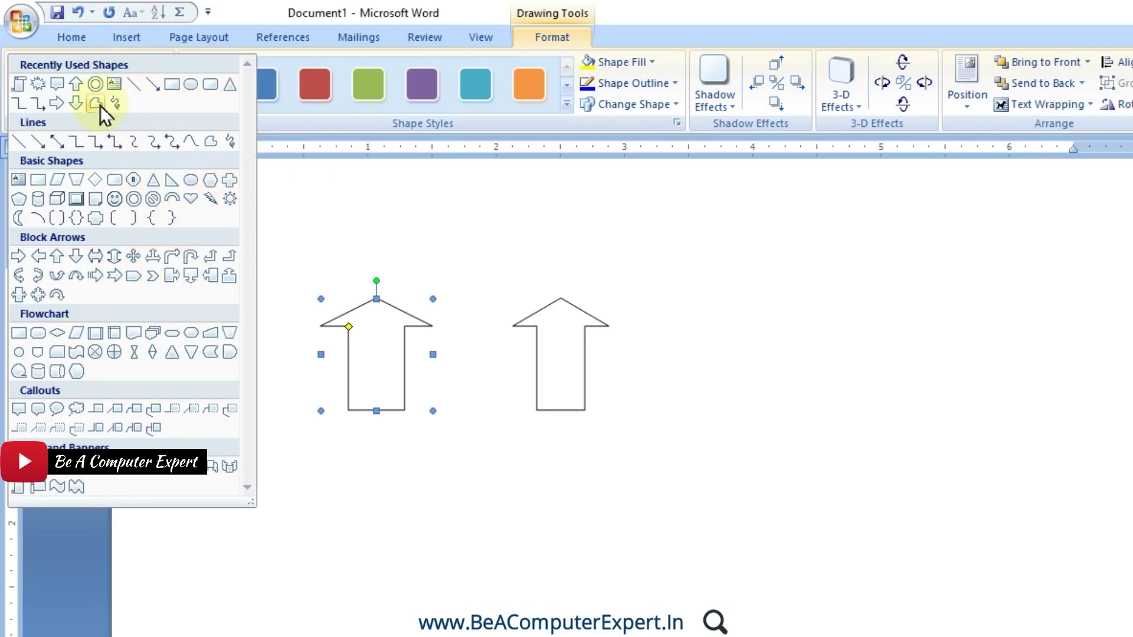
click(75, 84)
drag(657, 314, 770, 443)
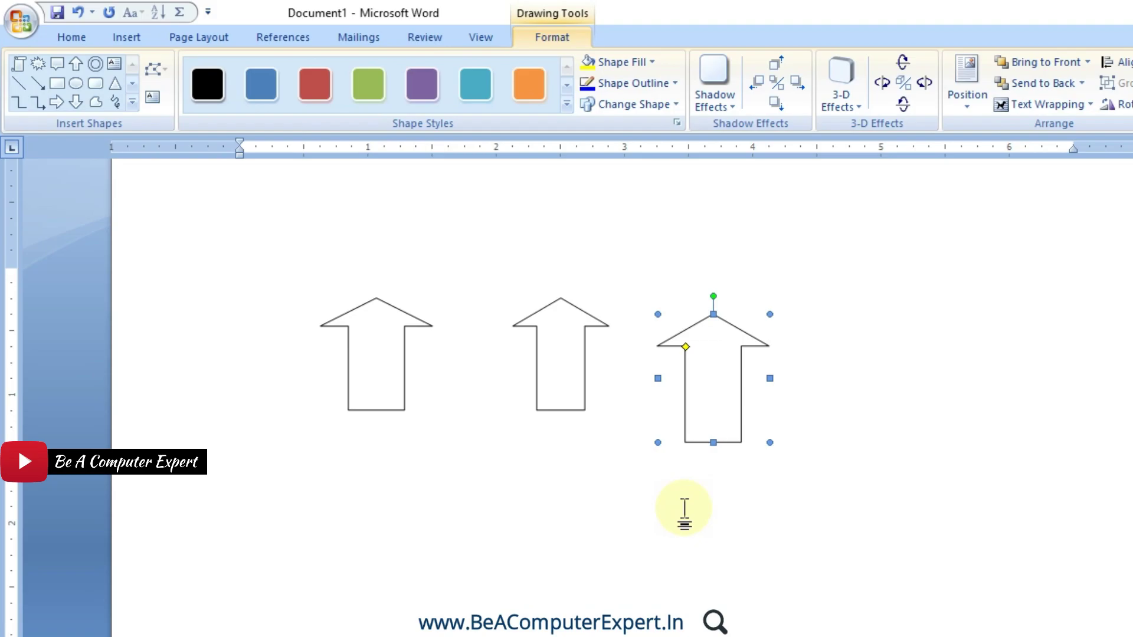
click(126, 37)
click(289, 110)
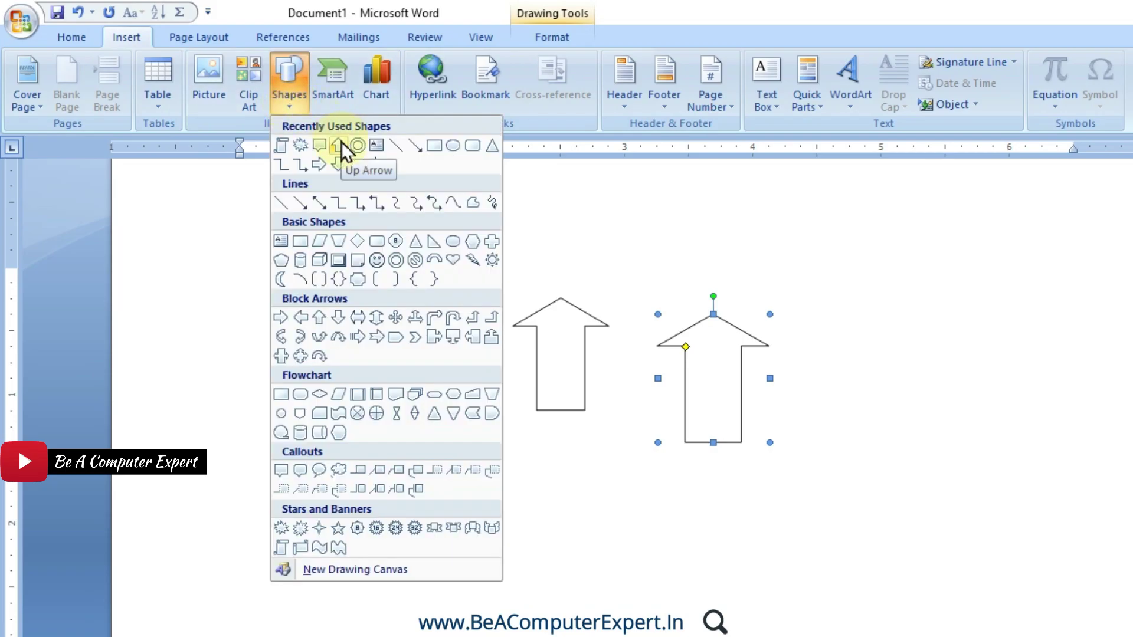
- Lock Drawing Mode on the Up Arrow, draw six arrows across two rows, then undo twice
right_click(341, 143)
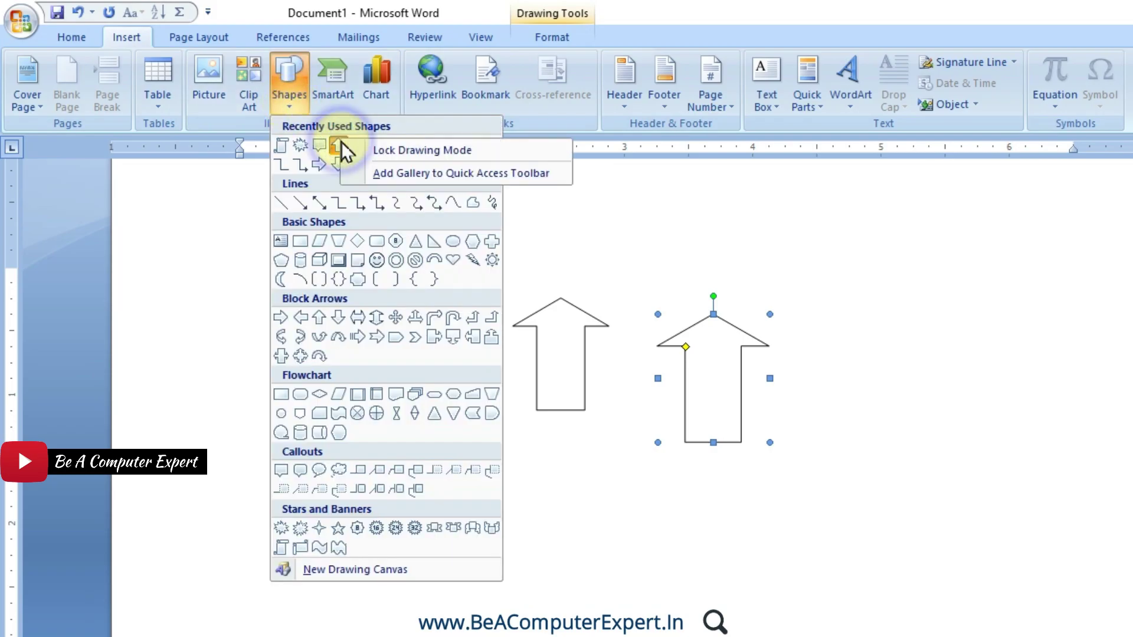
click(373, 151)
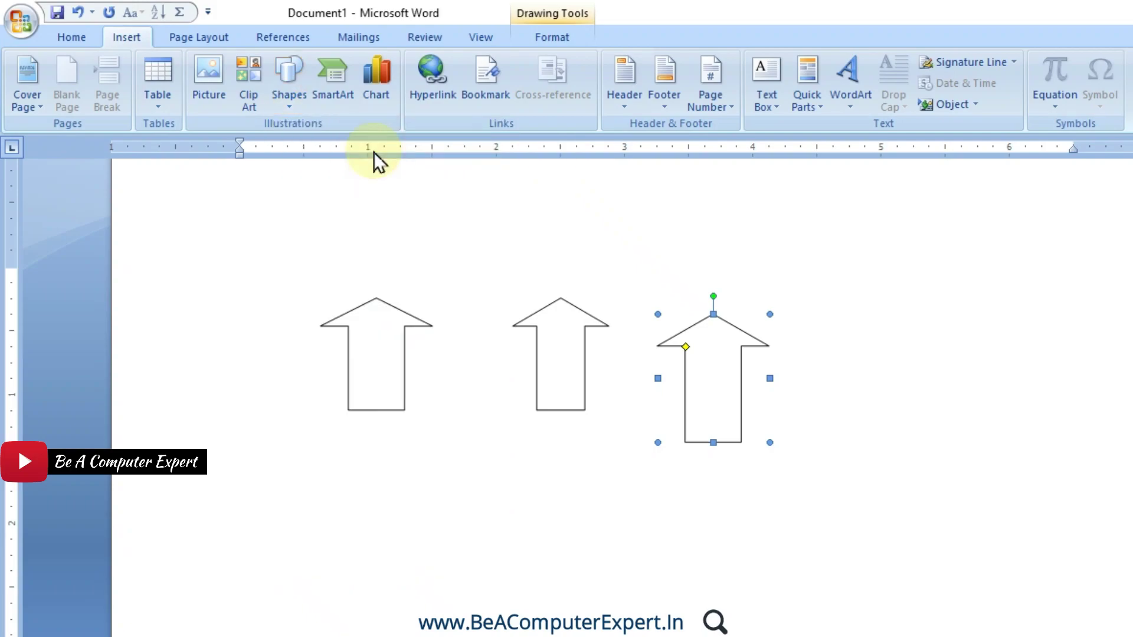
drag(898, 266, 1057, 427)
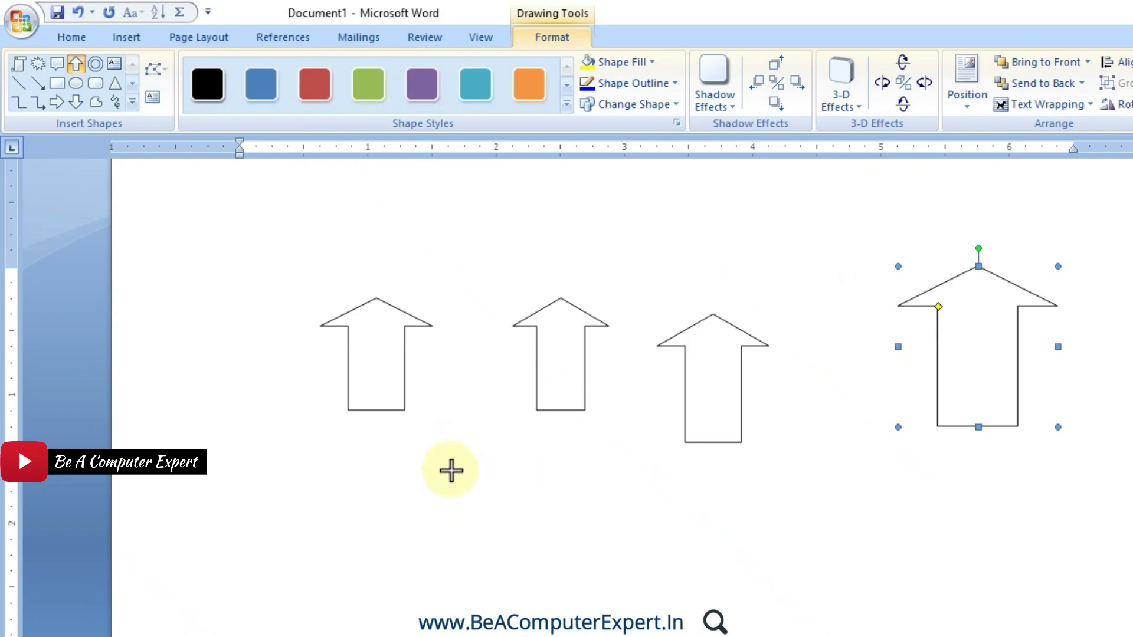
drag(288, 474, 369, 587)
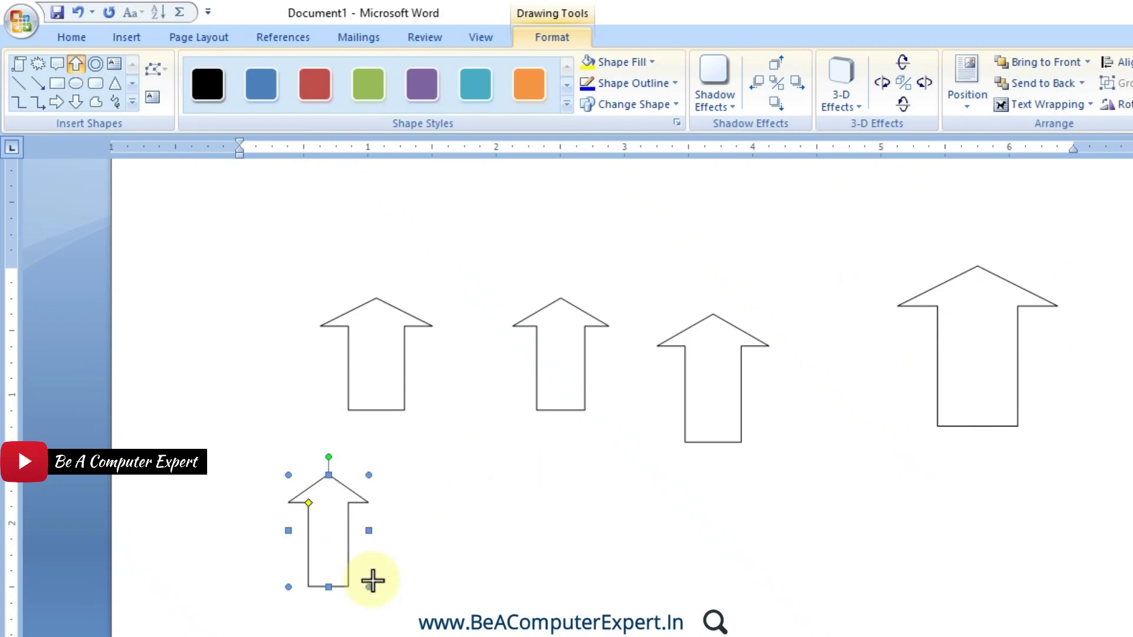
drag(433, 475, 561, 602)
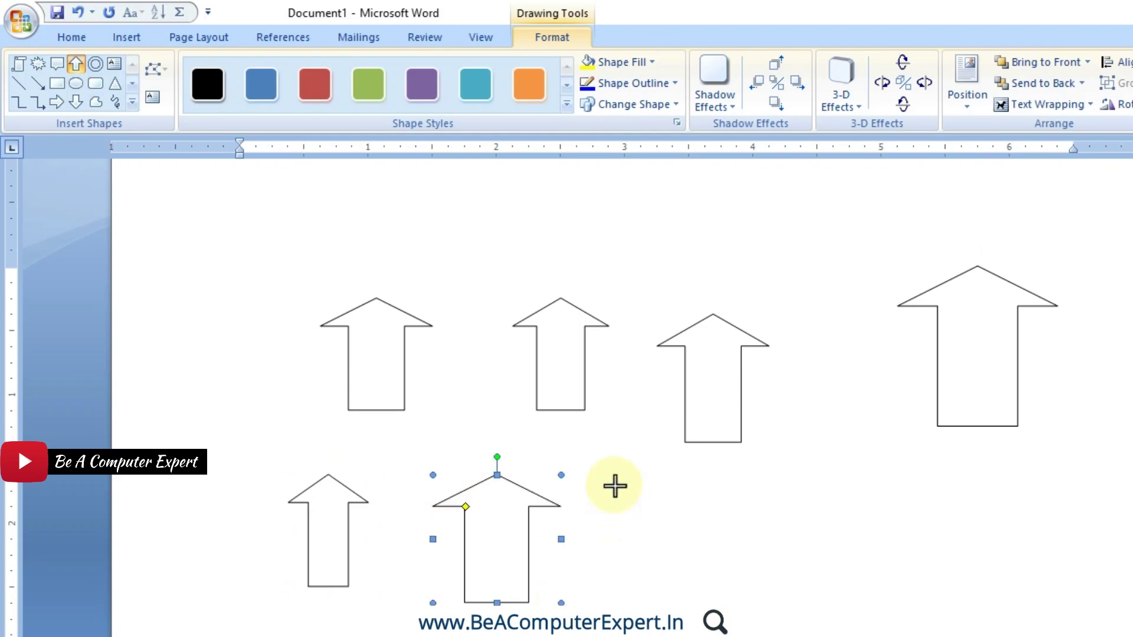
drag(609, 491, 768, 614)
drag(817, 458, 963, 619)
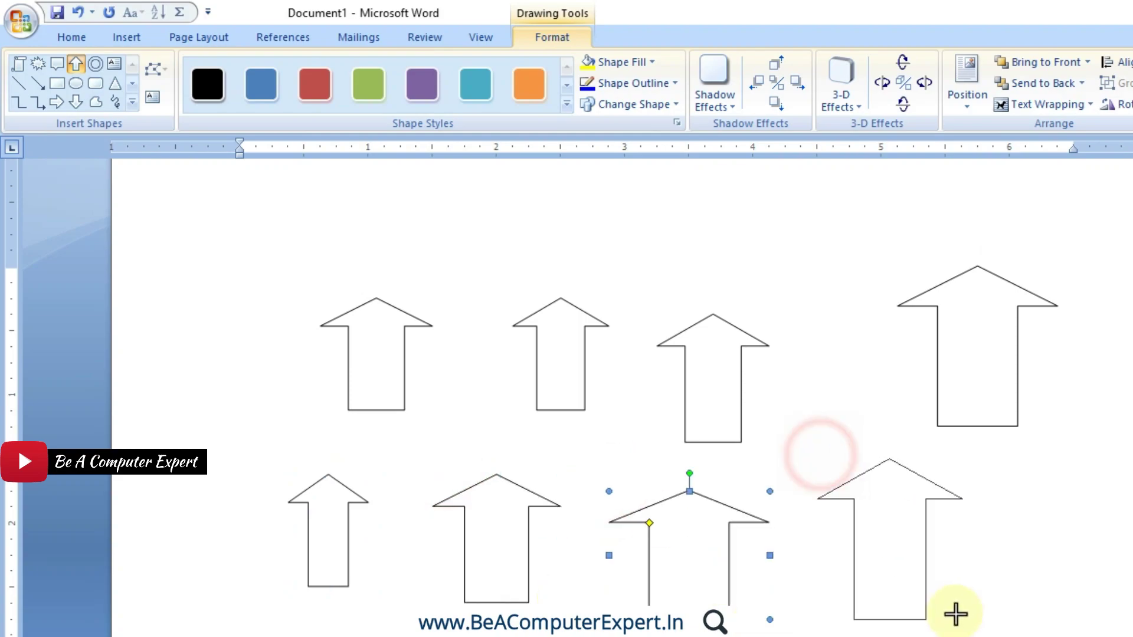
drag(1009, 458, 1130, 620)
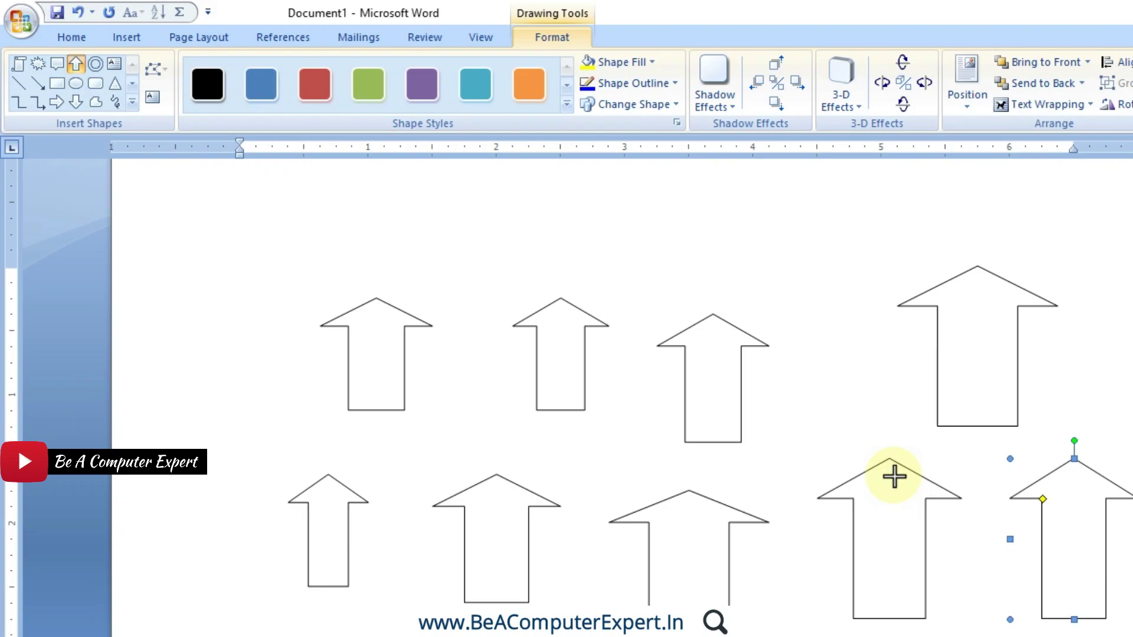
key(ctrl+z)
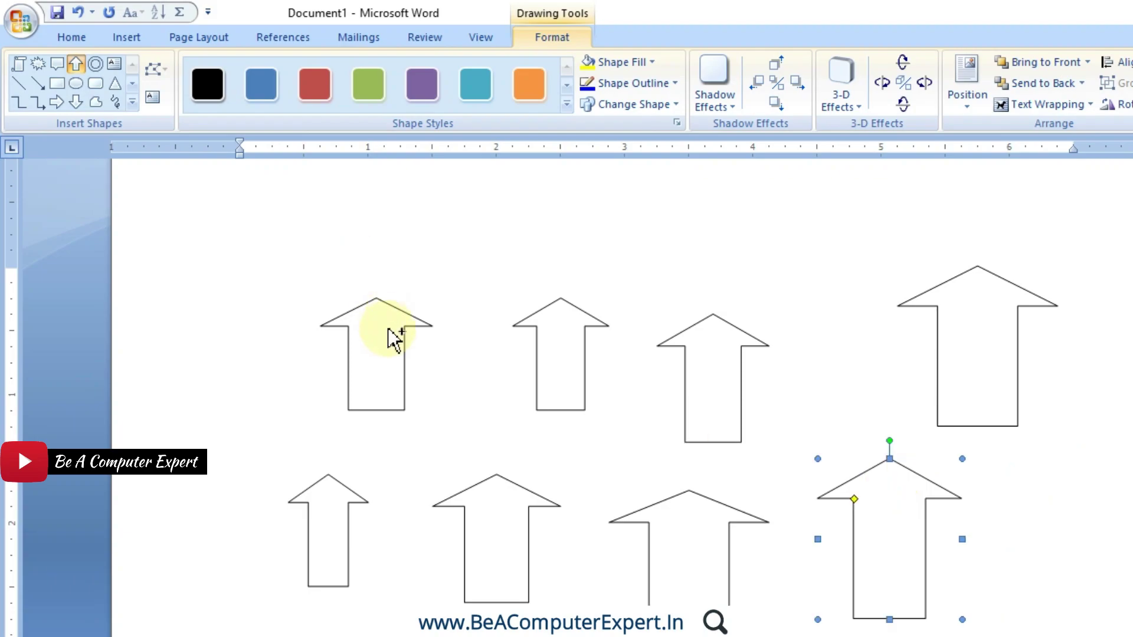
key(ctrl+z)
key(ctrl+z)
key(ctrl+z)
key(ctrl+z)
key(ctrl+z)
key(ctrl+z)
key(ctrl+z)
key(ctrl+z)
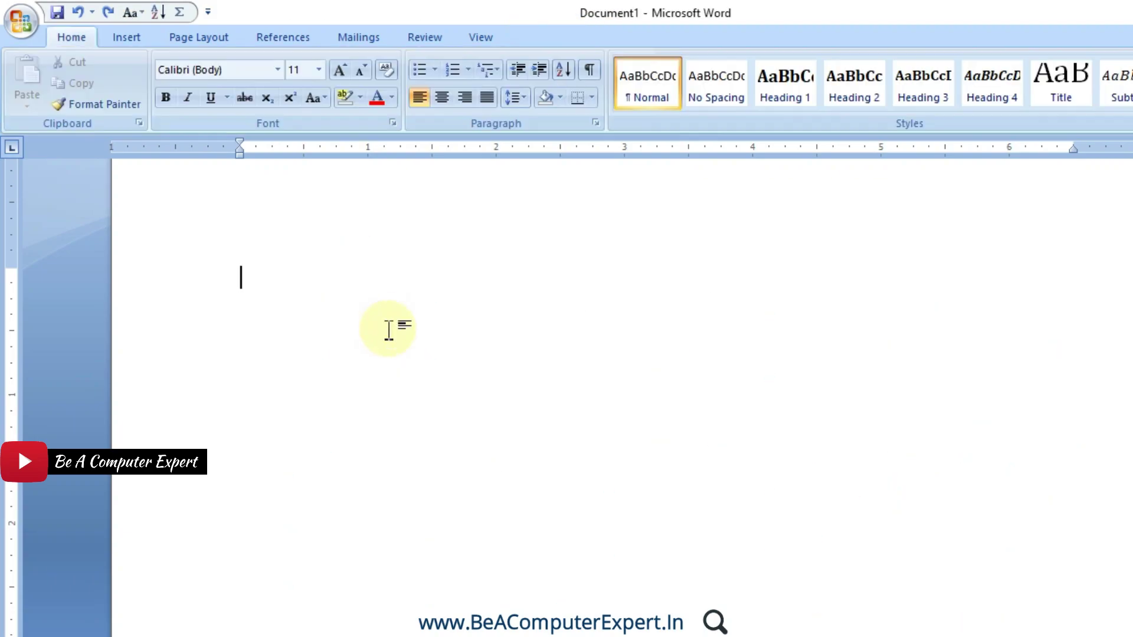
- Add the Shapes gallery to the Quick Access Toolbar from the Elbow Connector's right-click menu
click(135, 40)
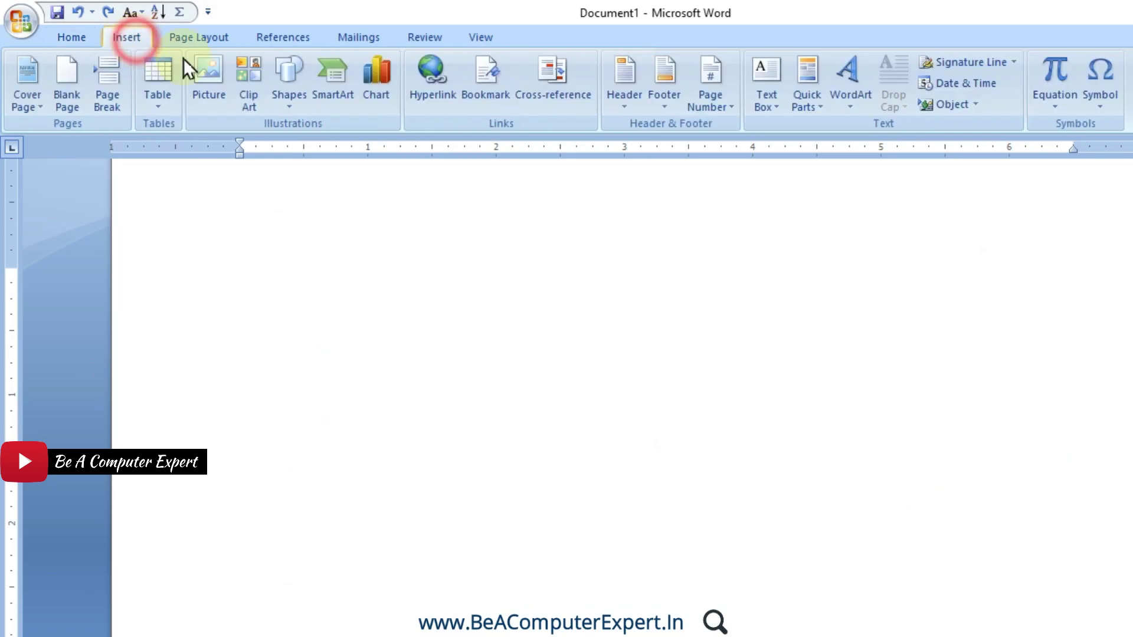
click(284, 106)
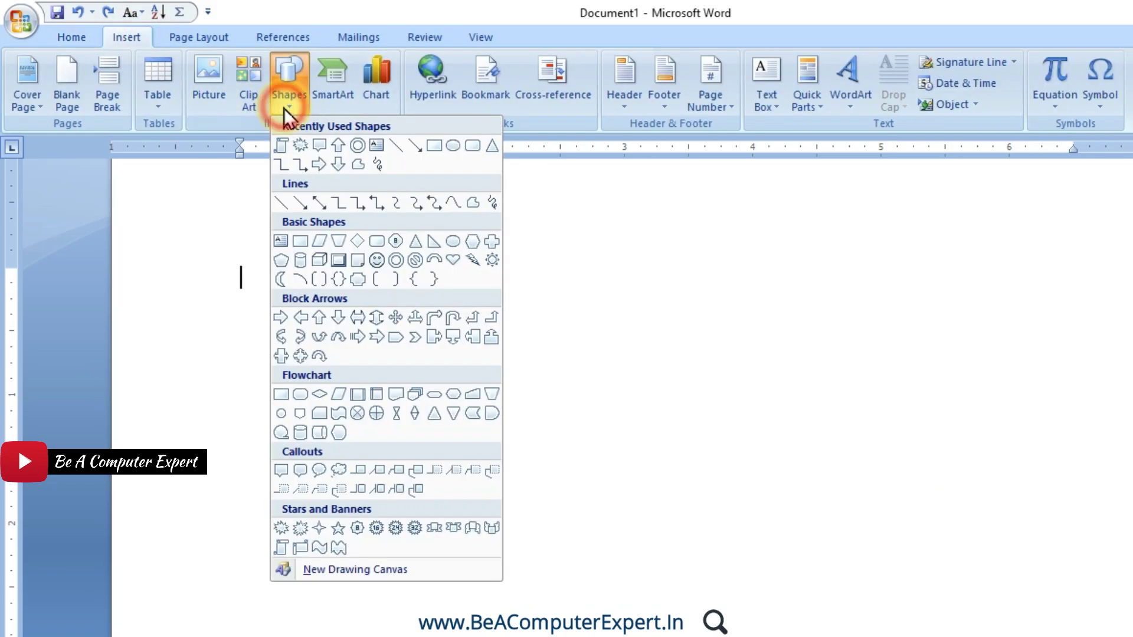
right_click(366, 203)
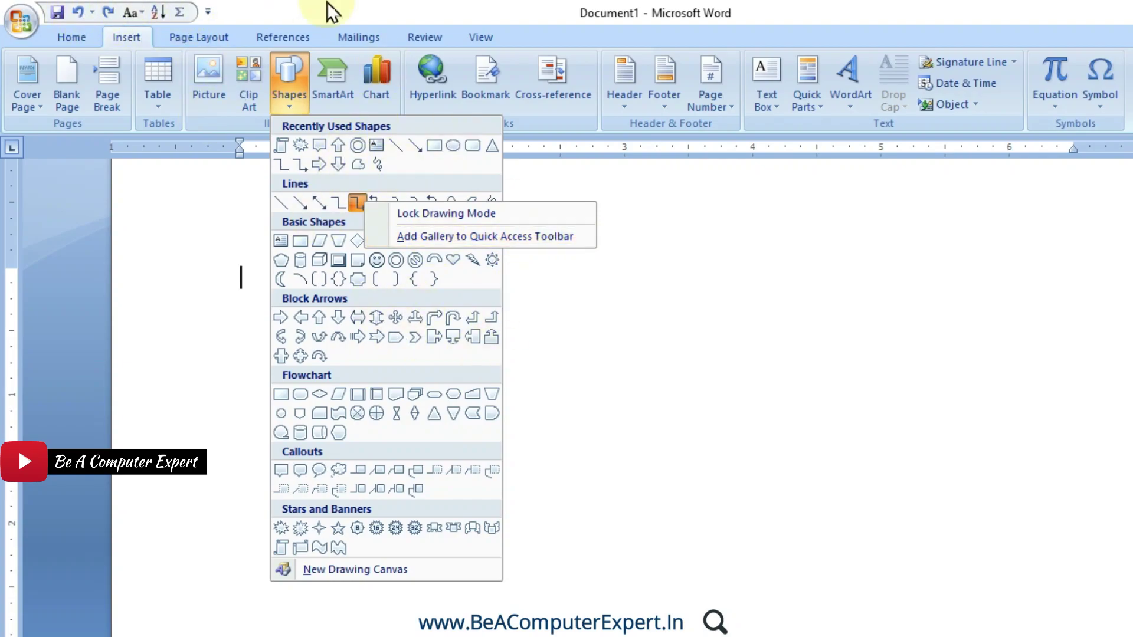
click(409, 237)
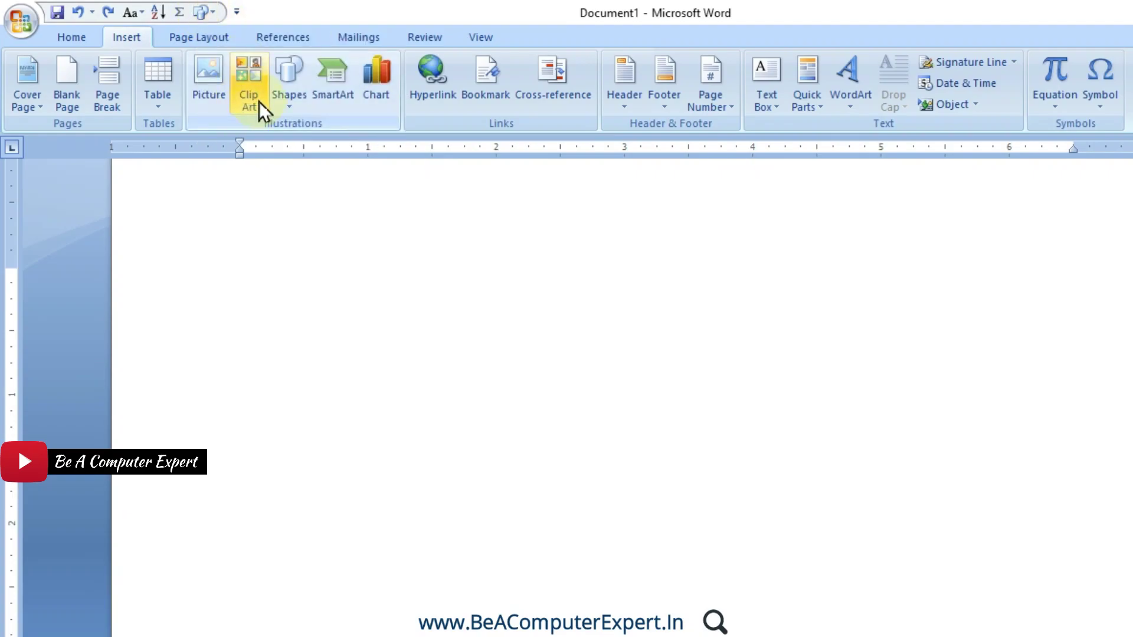
- Try the new Shapes shortcut across the Home and Insert tabs and view Font Color's toolbar options
click(285, 105)
click(284, 105)
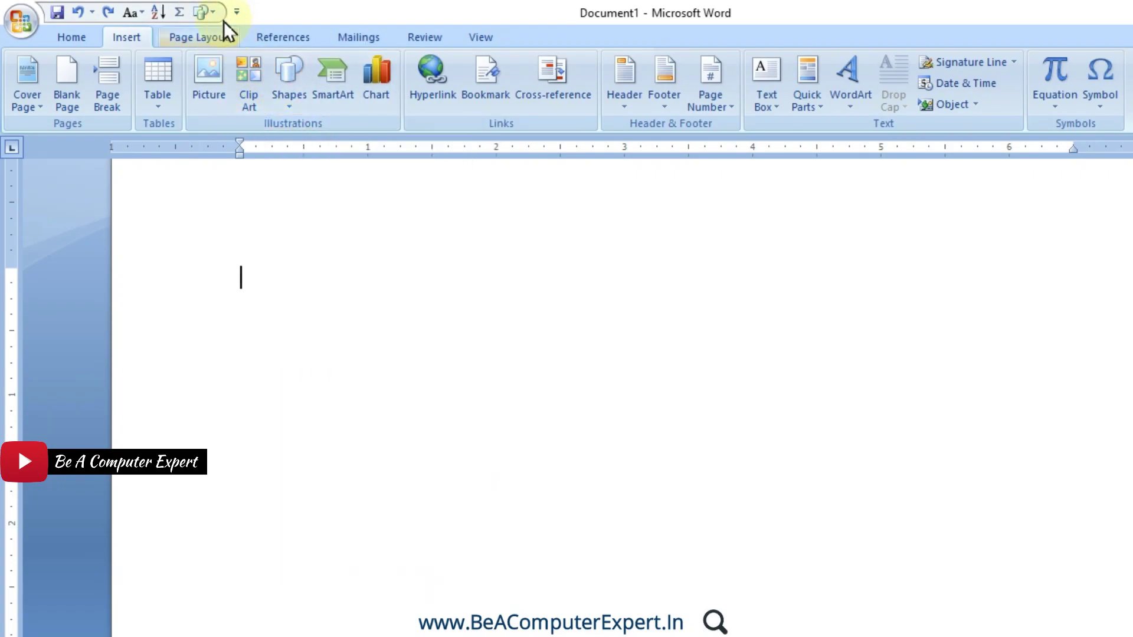
click(216, 8)
click(216, 9)
click(76, 34)
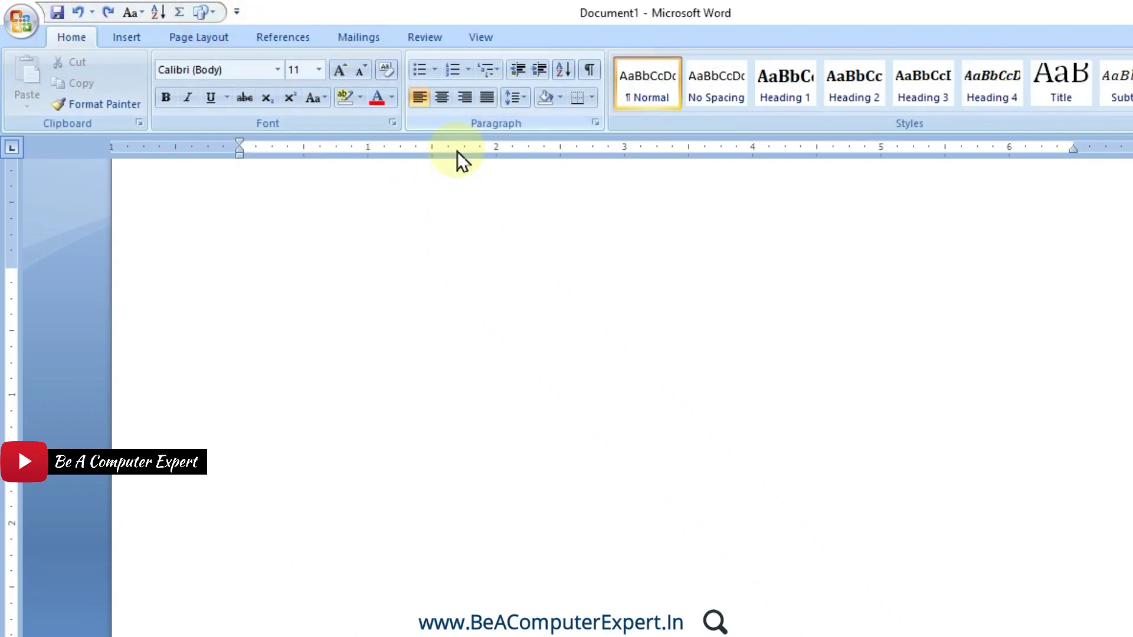
click(126, 31)
click(73, 36)
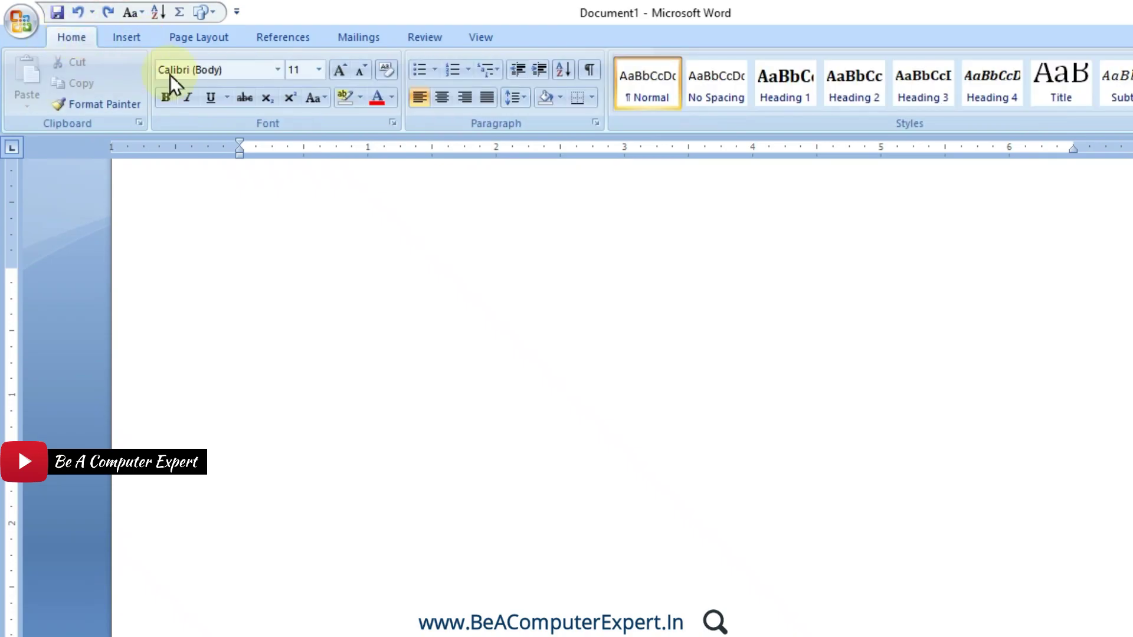
click(129, 41)
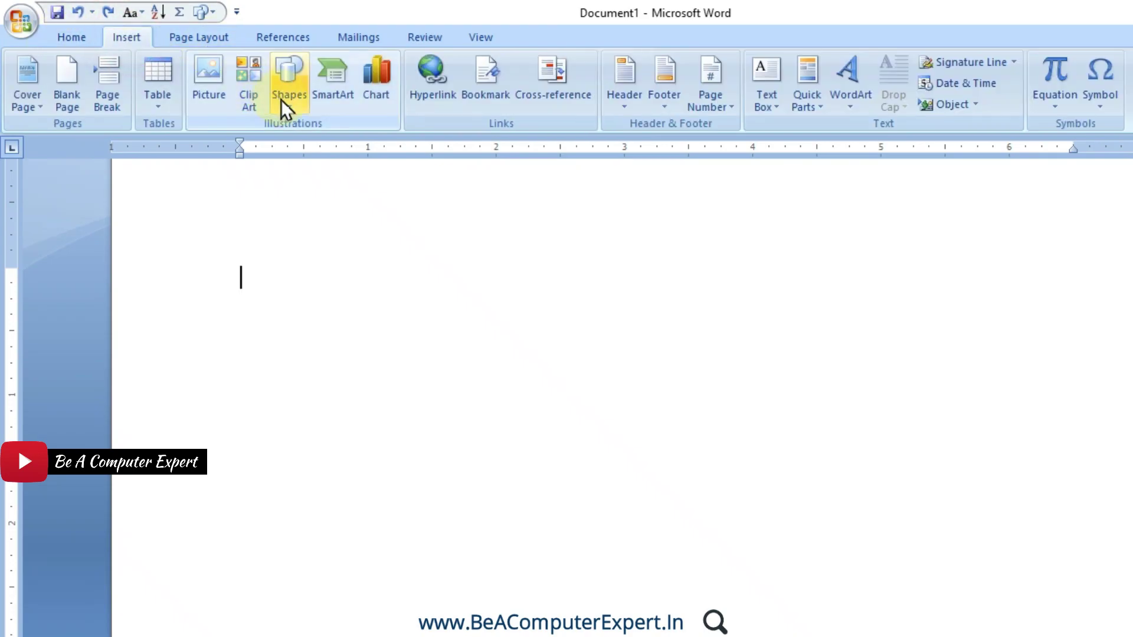
click(90, 39)
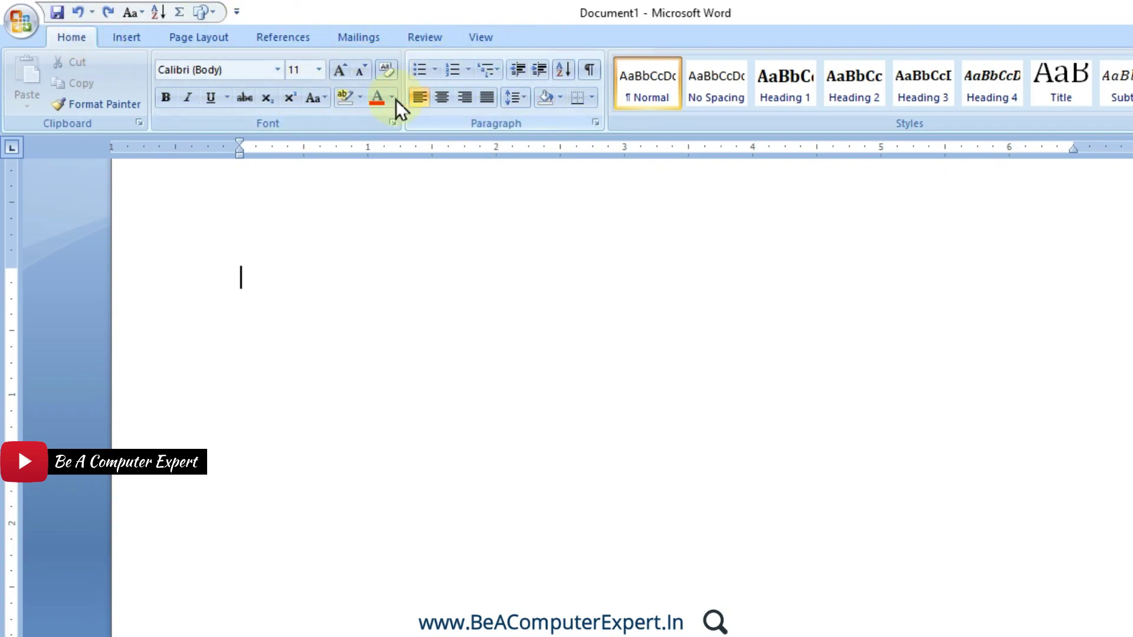
right_click(380, 100)
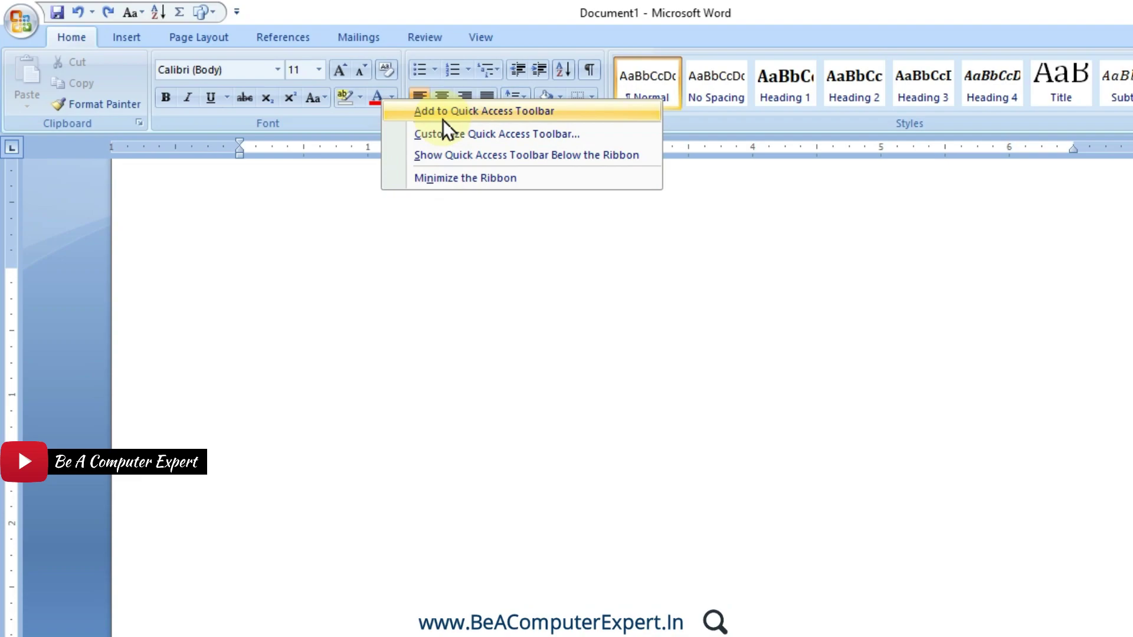
click(355, 12)
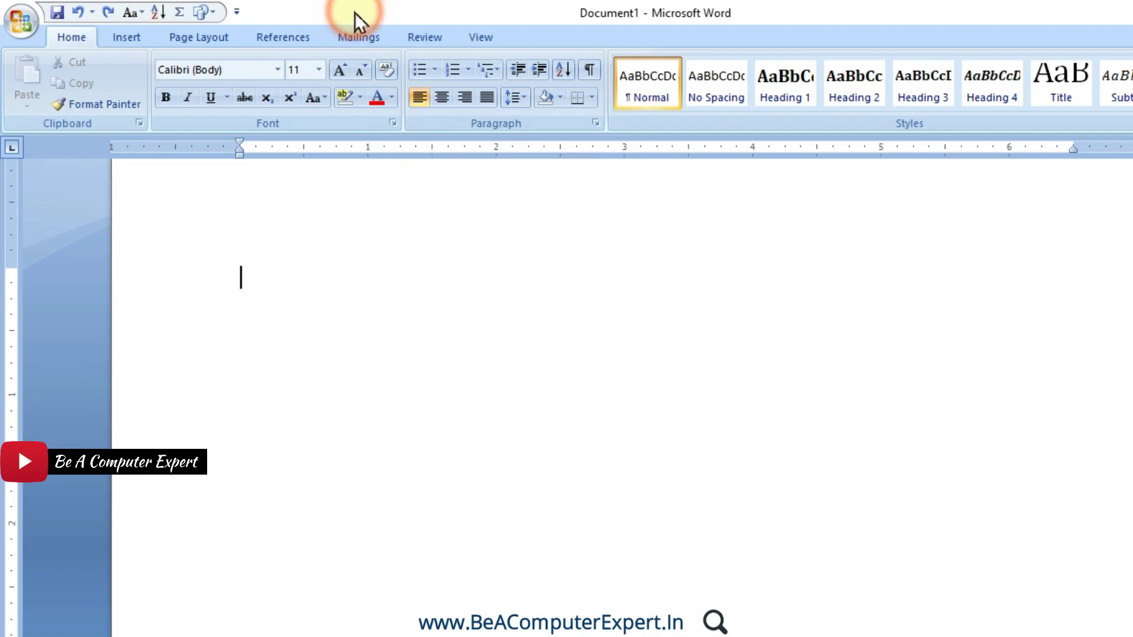
- Draw an up arrow from the toolbar Shapes shortcut, delete it, and return to Insert
click(218, 12)
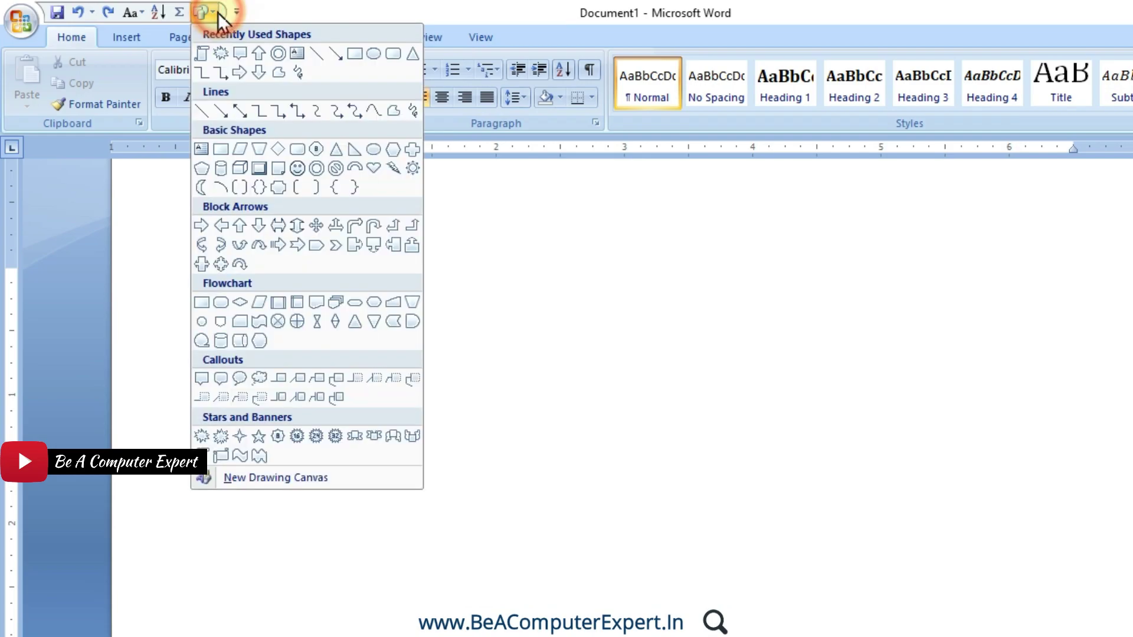
click(264, 55)
drag(369, 266, 529, 426)
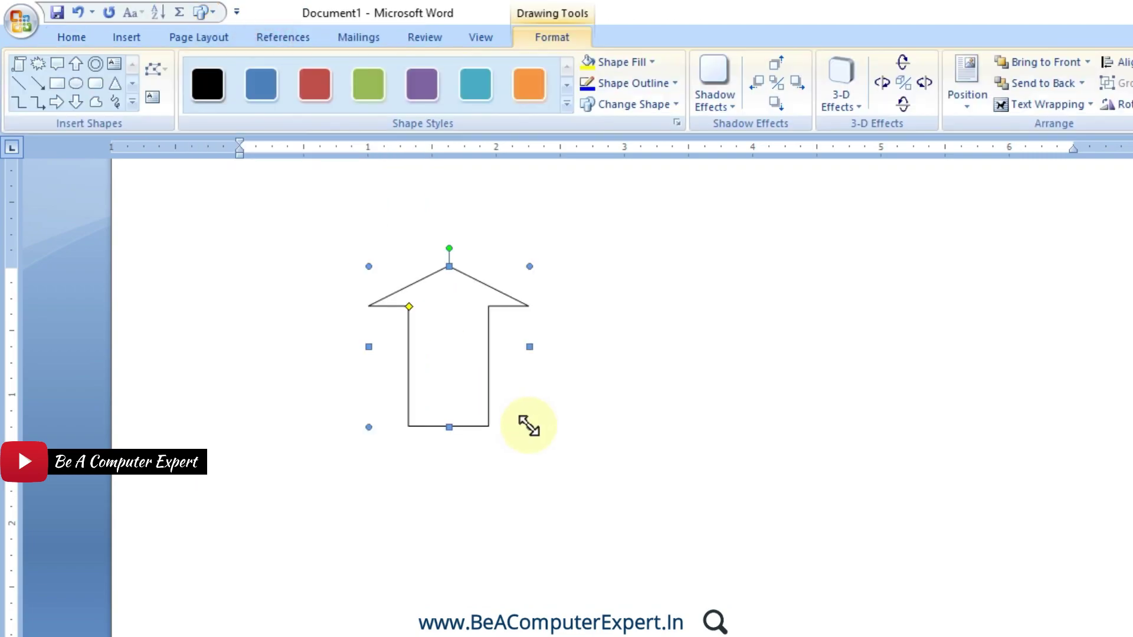
key(Delete)
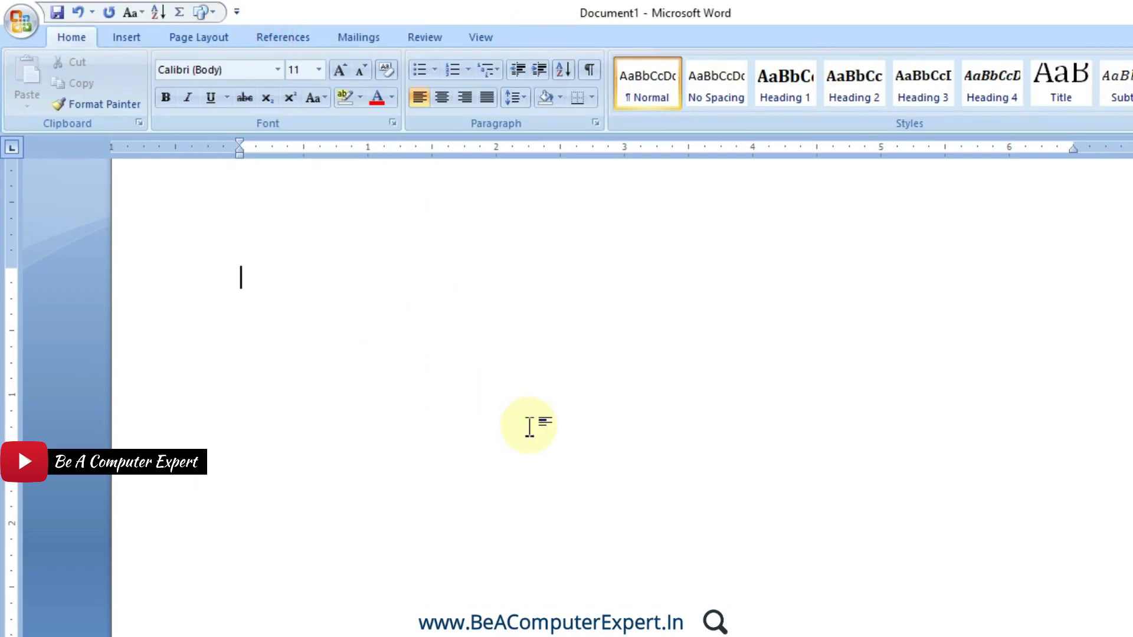
click(119, 36)
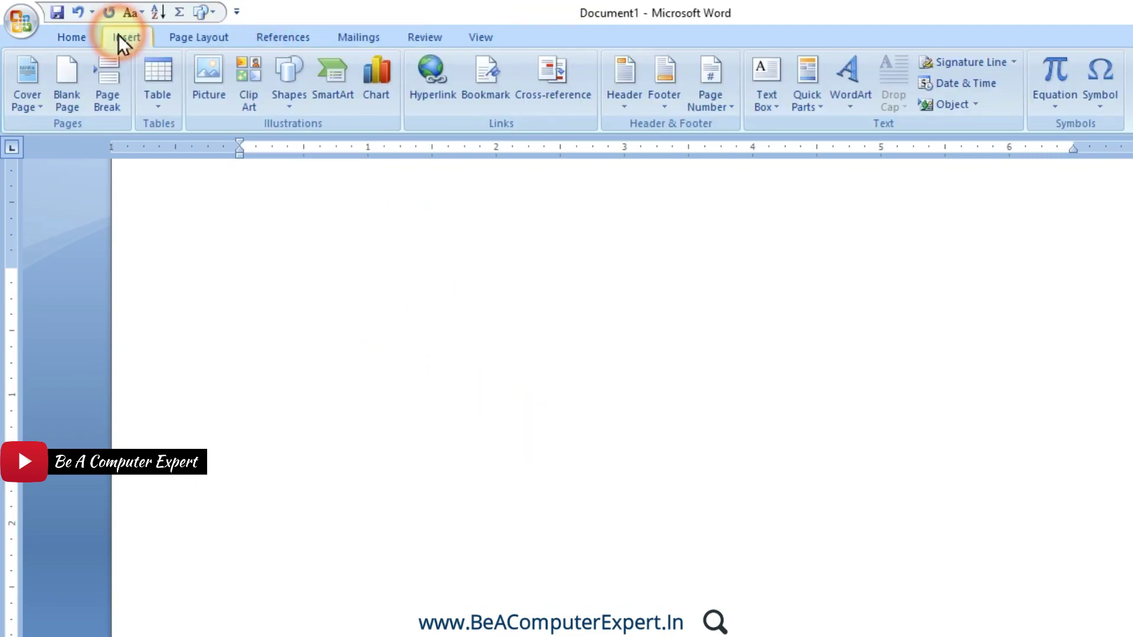
- Remove Shapes from the Quick Access Toolbar, then view right-click options for a connector and basic shape
right_click(199, 15)
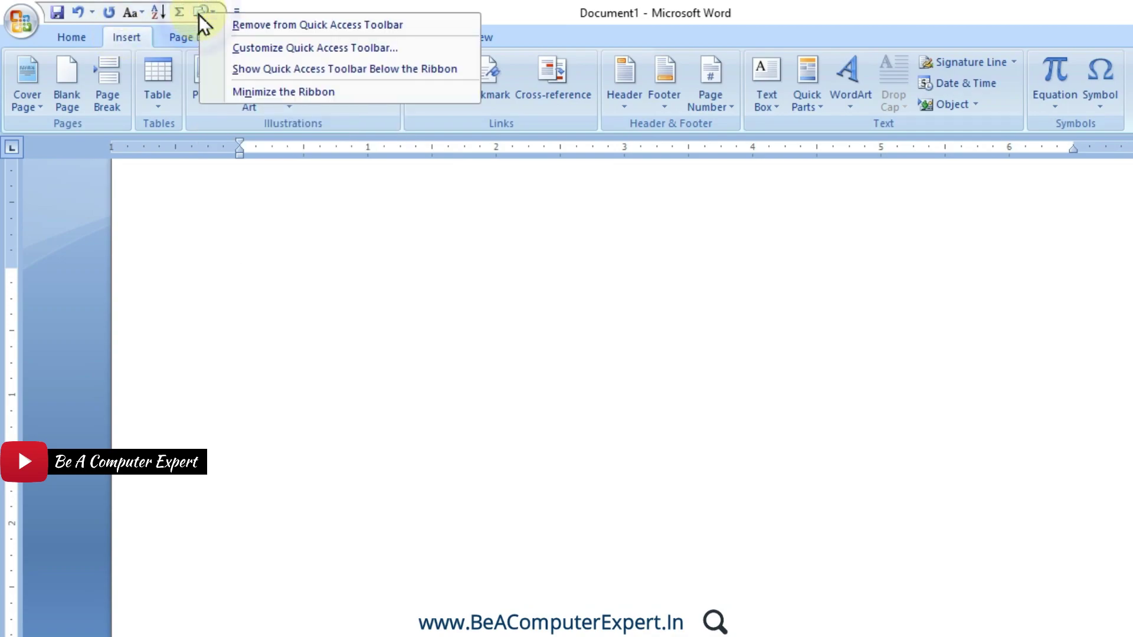
click(235, 25)
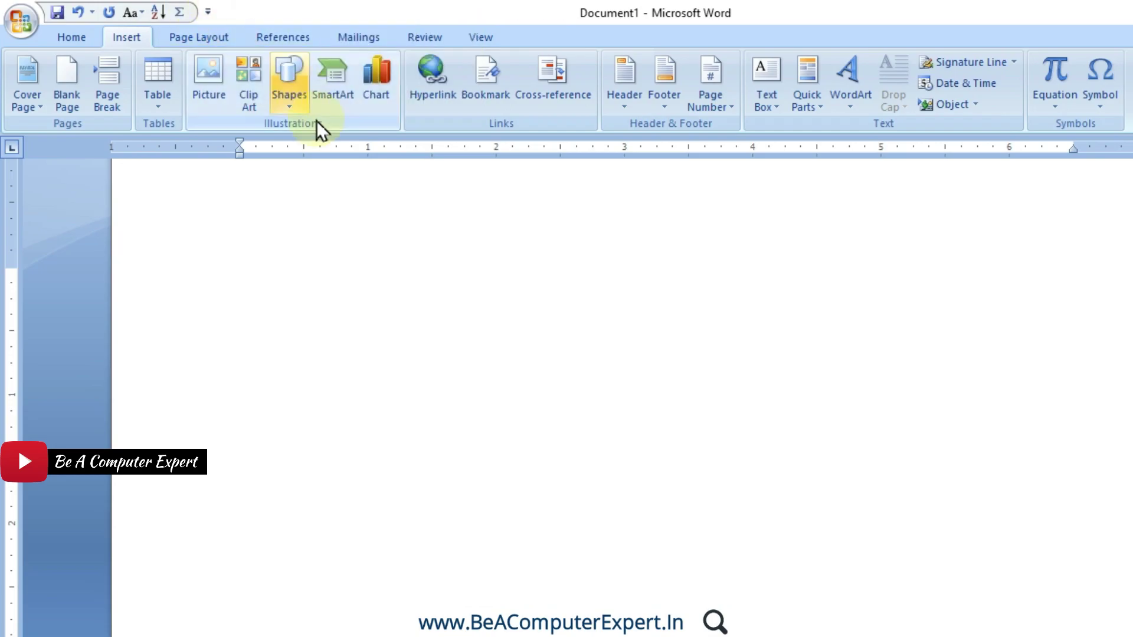
click(299, 115)
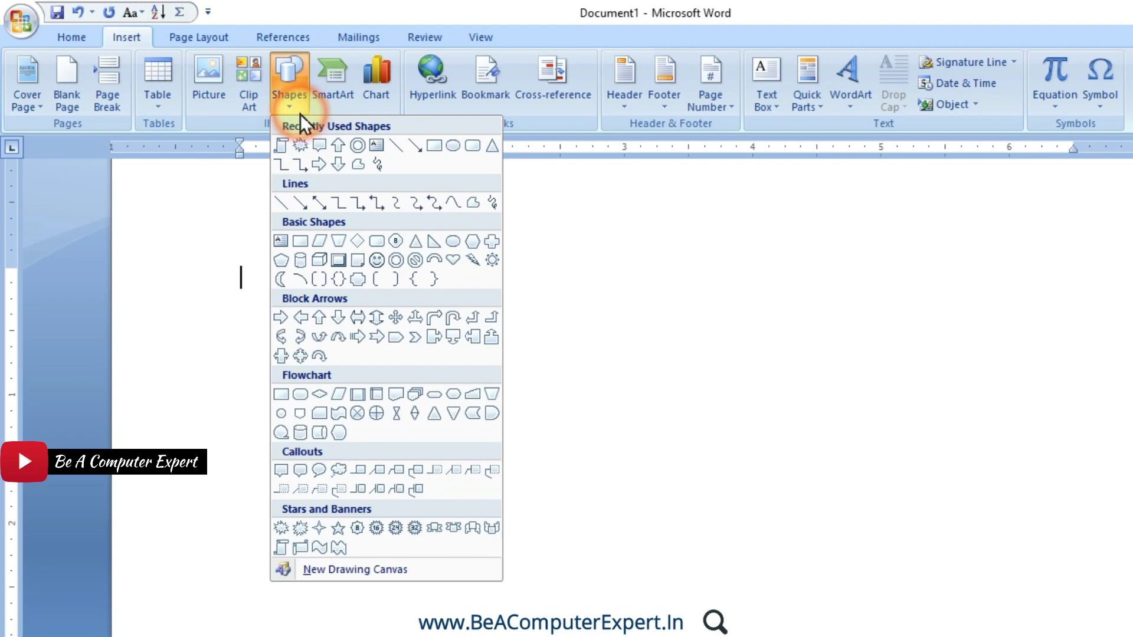
right_click(352, 204)
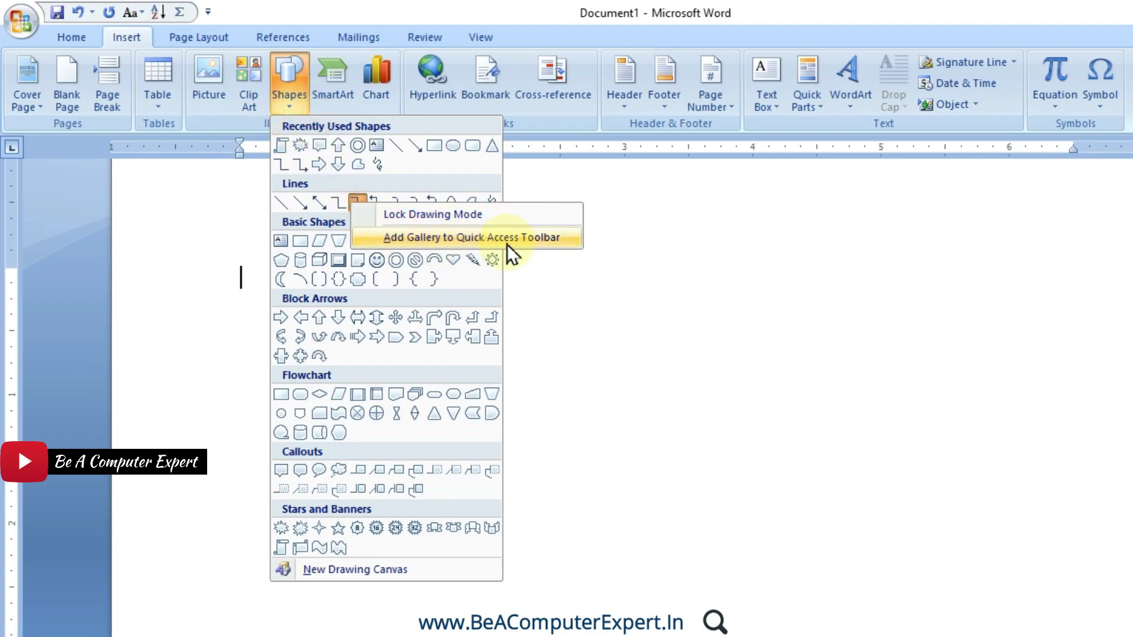
click(434, 119)
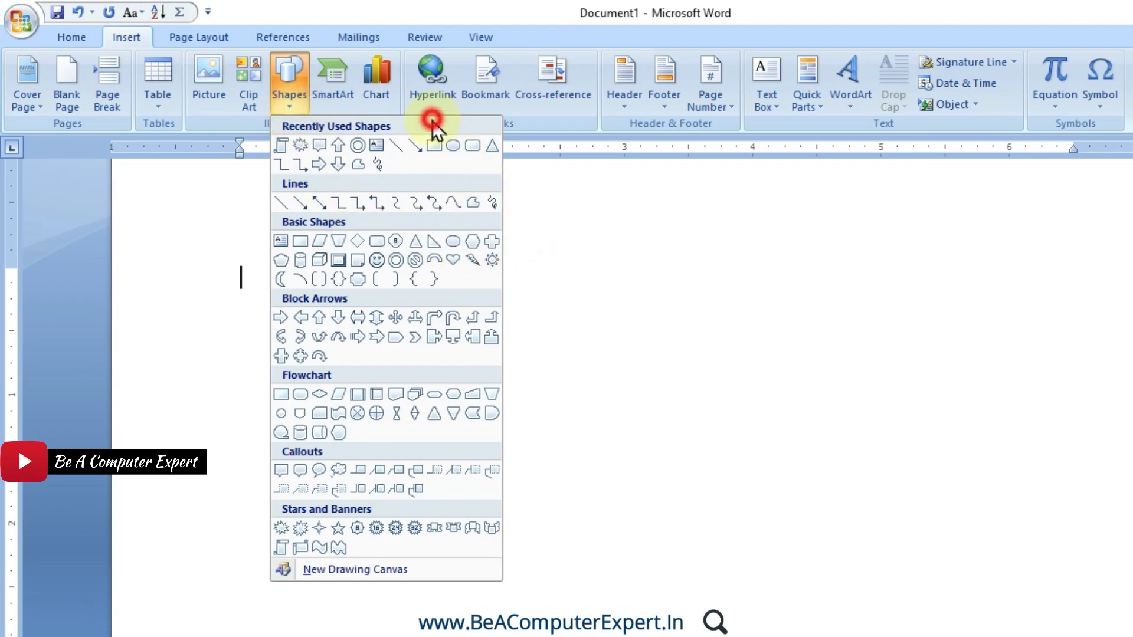
right_click(353, 261)
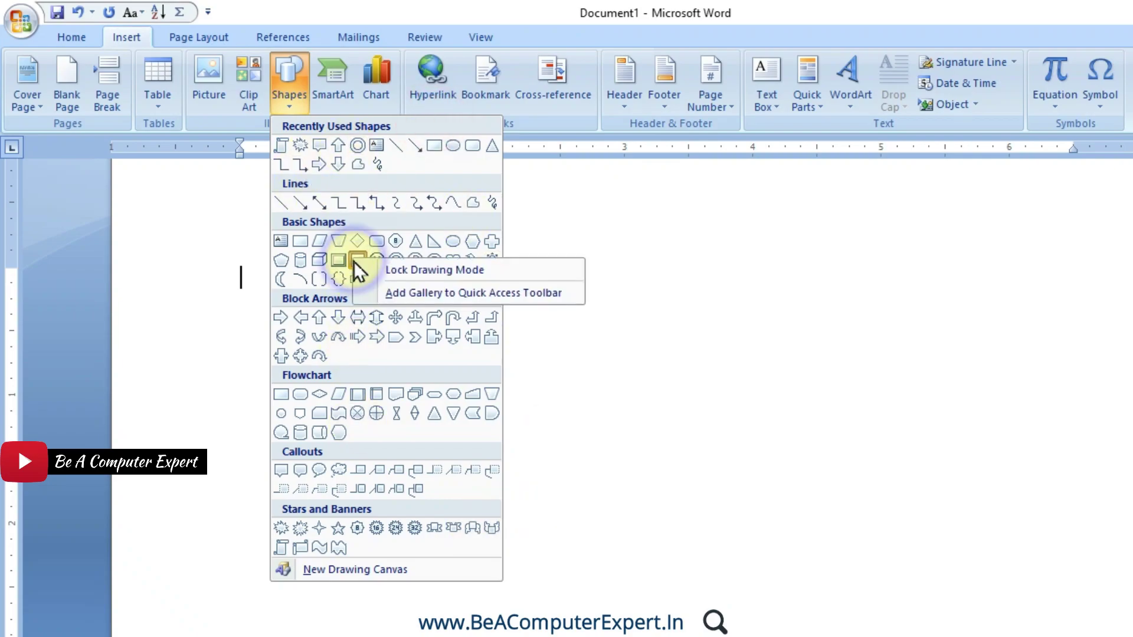
click(394, 120)
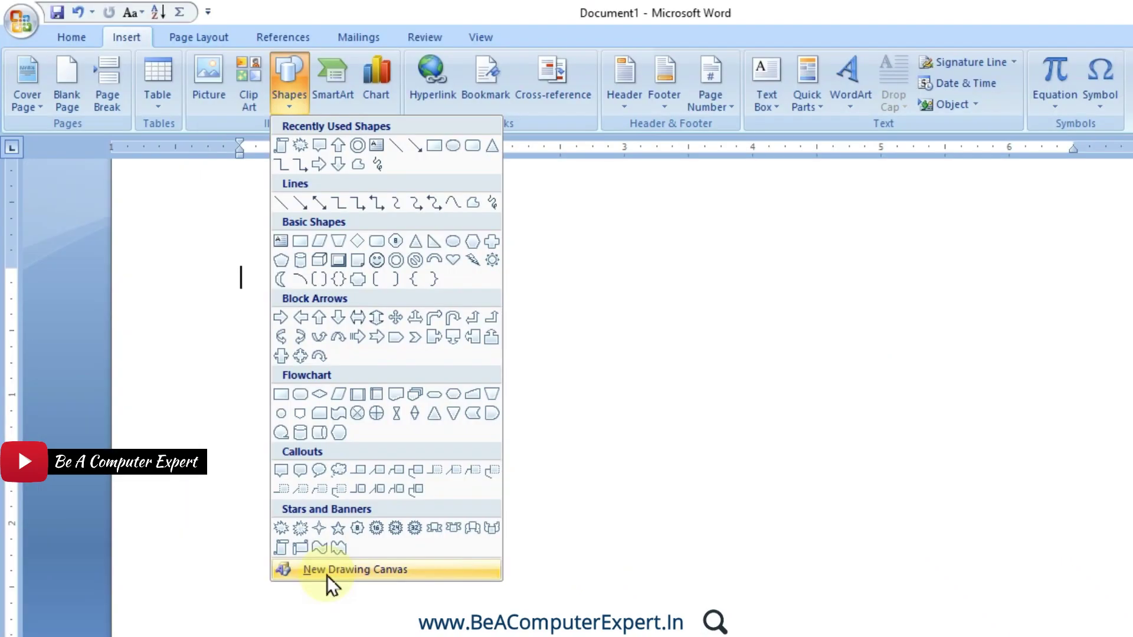
- Insert a New Drawing Canvas and drag its bottom-right corner inward to about half width
click(577, 547)
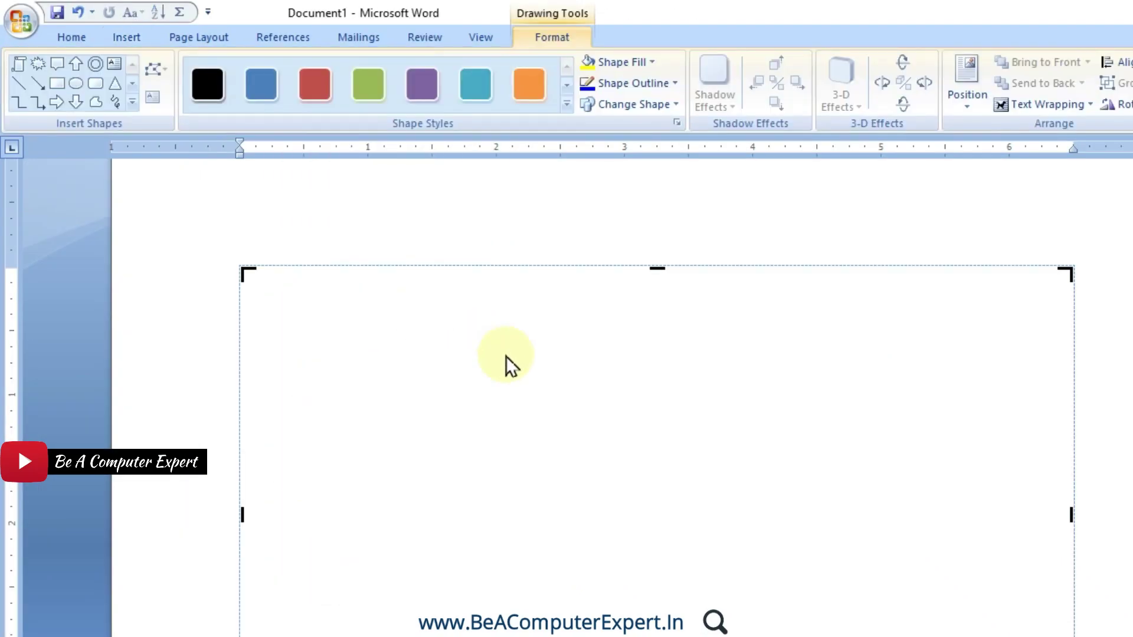
scroll(655, 413, down, 3)
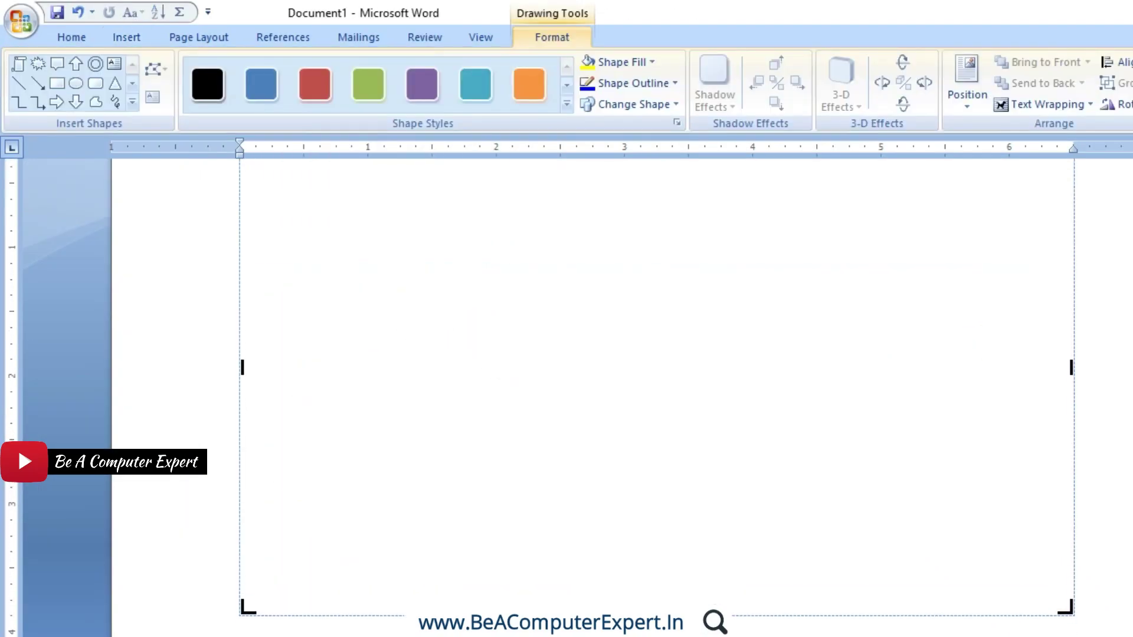
scroll(655, 413, up, 2)
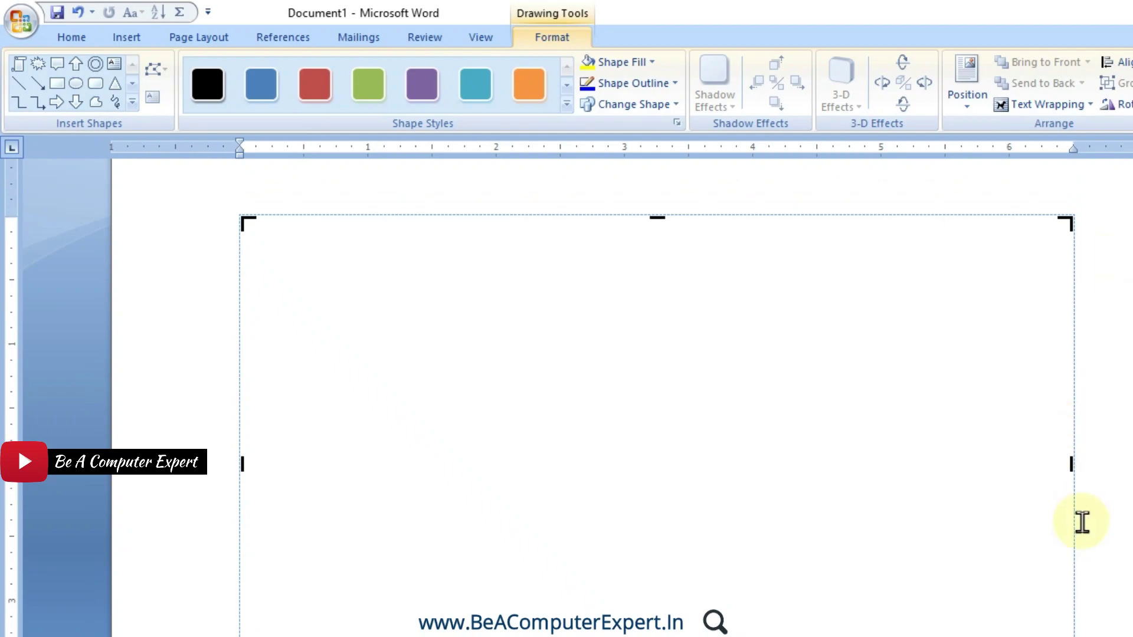
scroll(655, 383, down, 3)
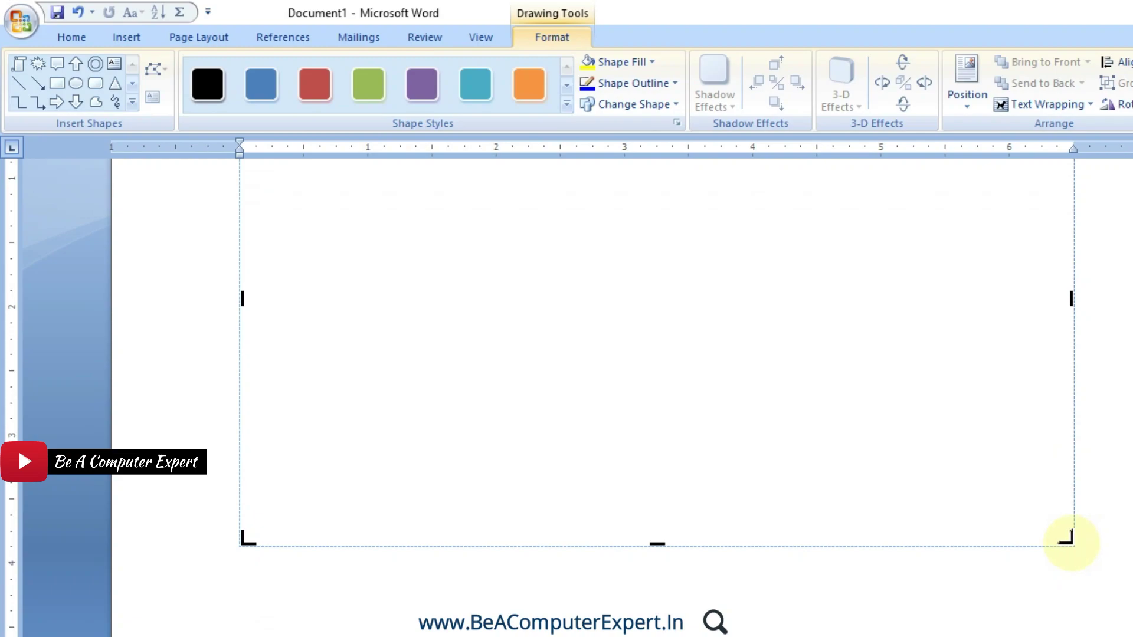
drag(1067, 538, 685, 360)
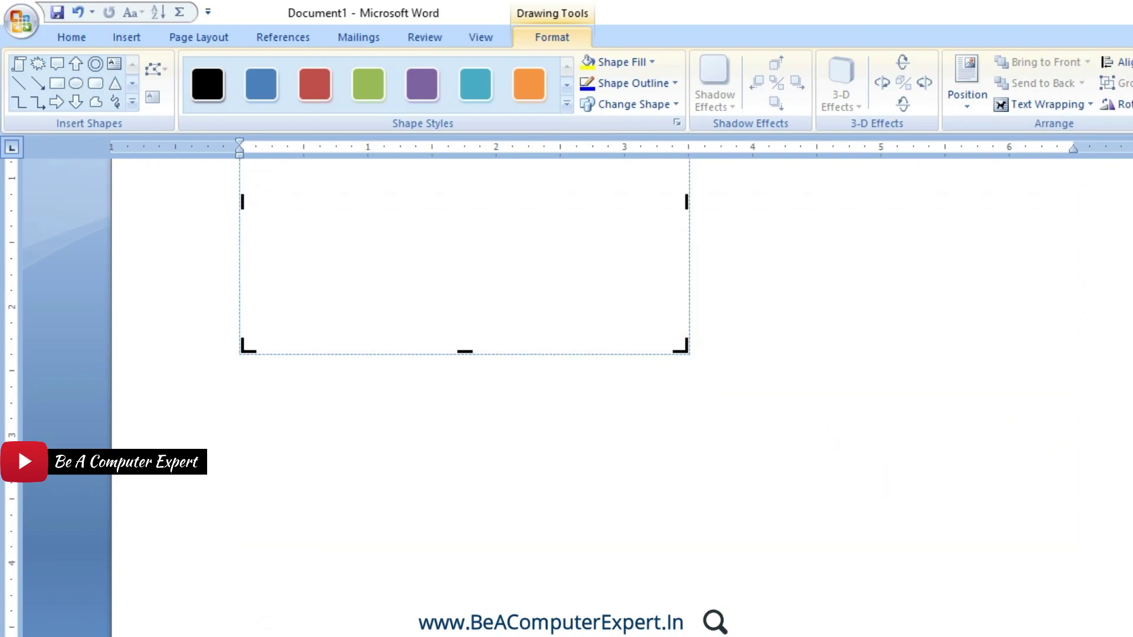
scroll(566, 383, up, 5)
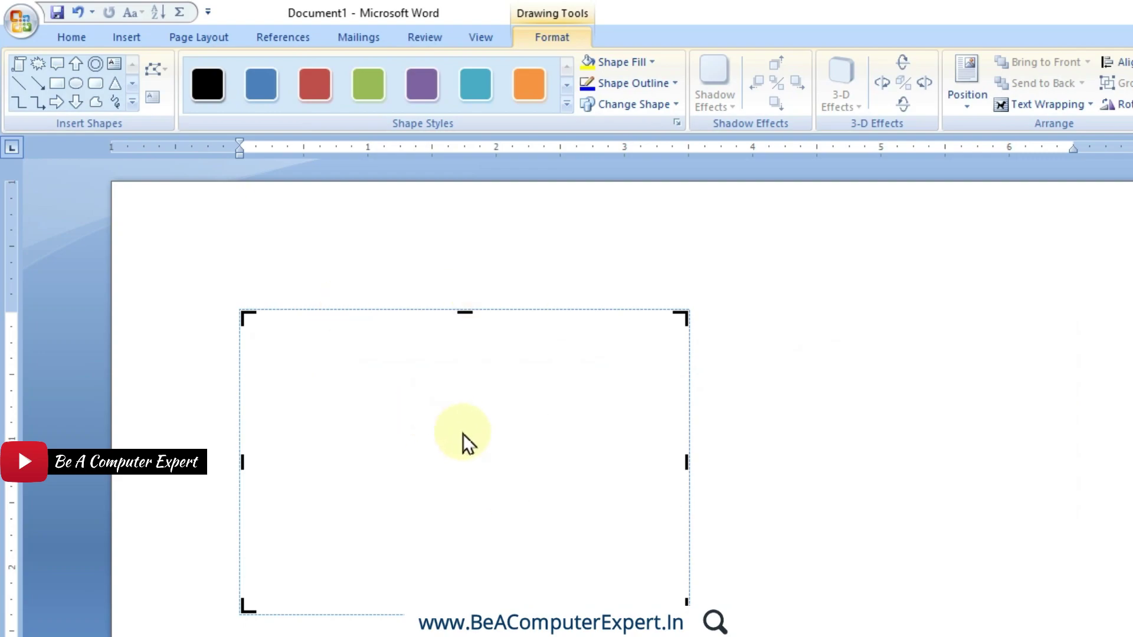
- Toggle Scale Drawing on and off, then shrink the canvas from its corner to about 2.75 inches wide
right_click(442, 395)
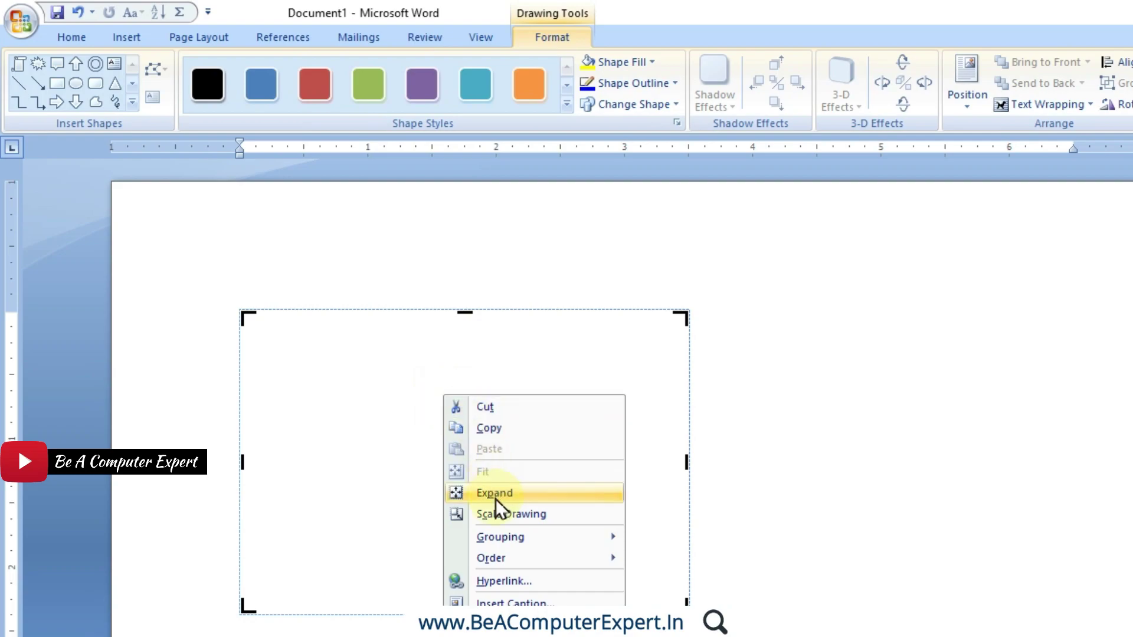
click(494, 520)
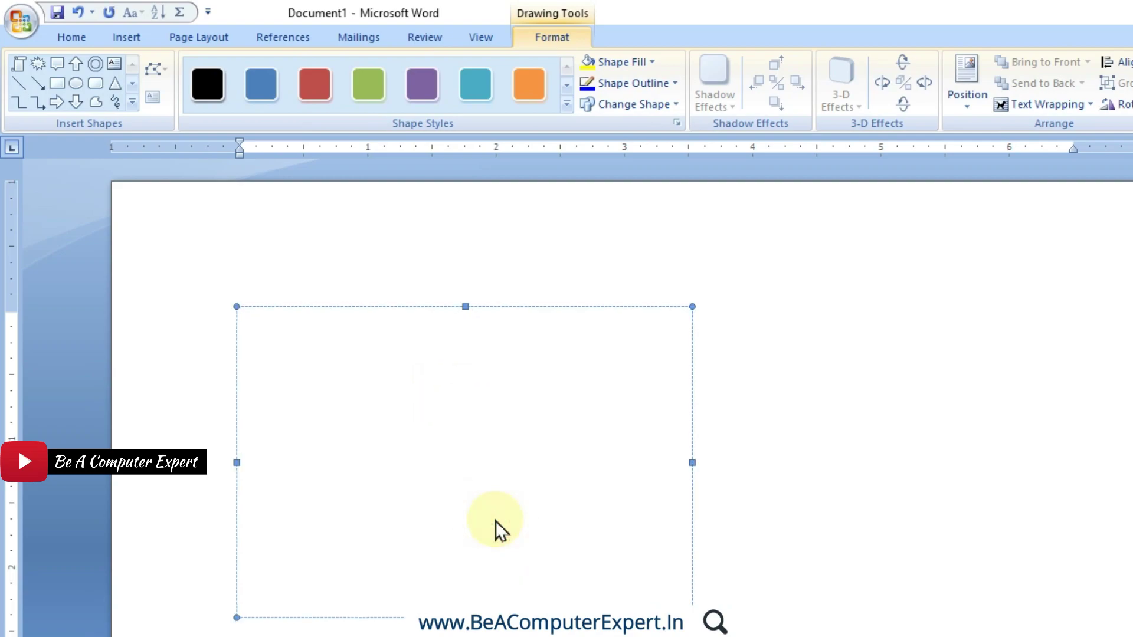
drag(692, 463, 840, 474)
right_click(583, 412)
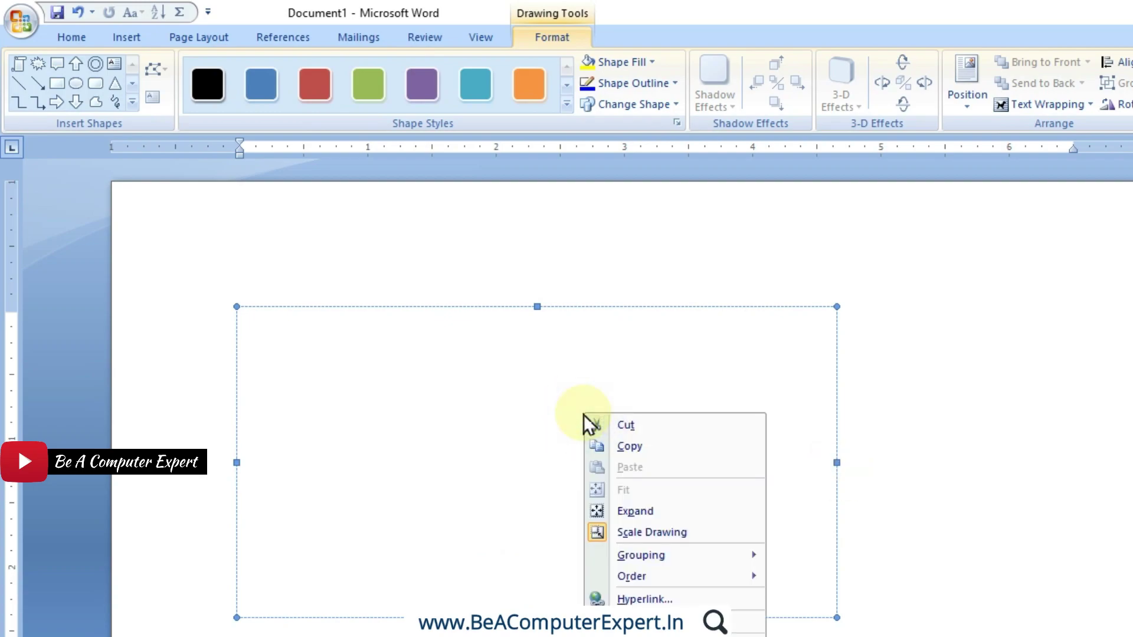
click(636, 530)
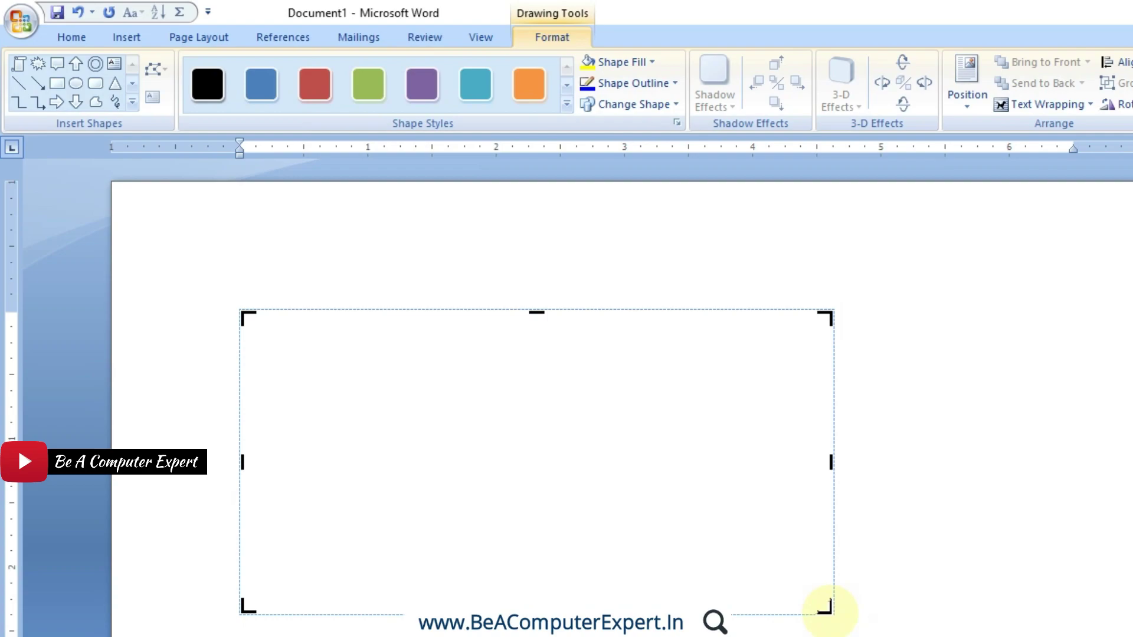
drag(826, 607, 588, 552)
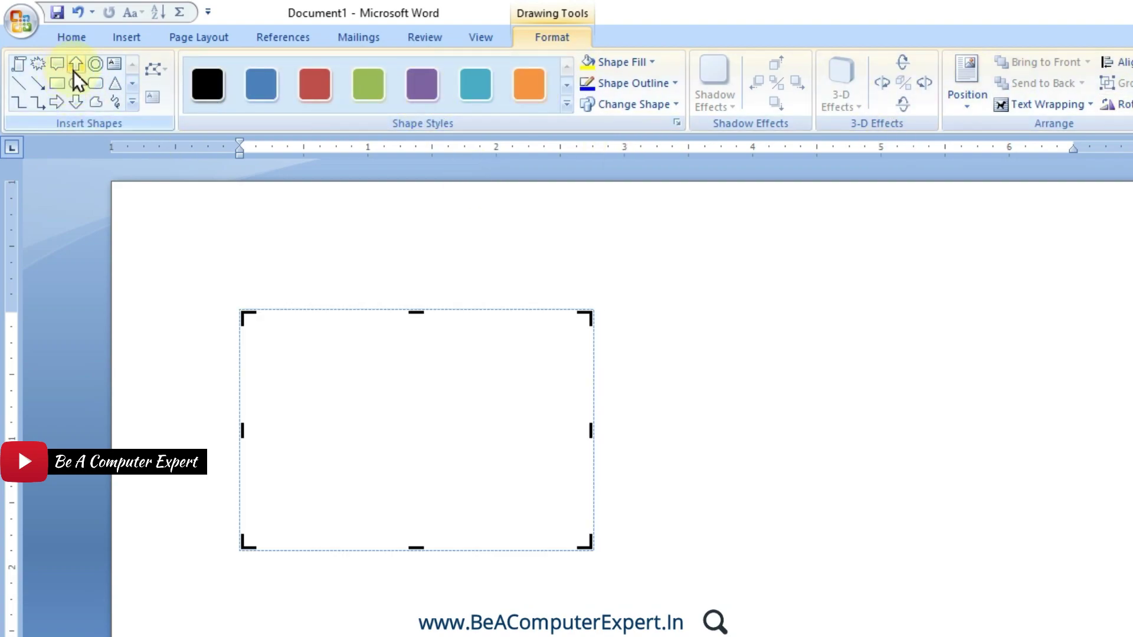
- Draw an outlined circle on the canvas's left and a triangle to its right
click(77, 86)
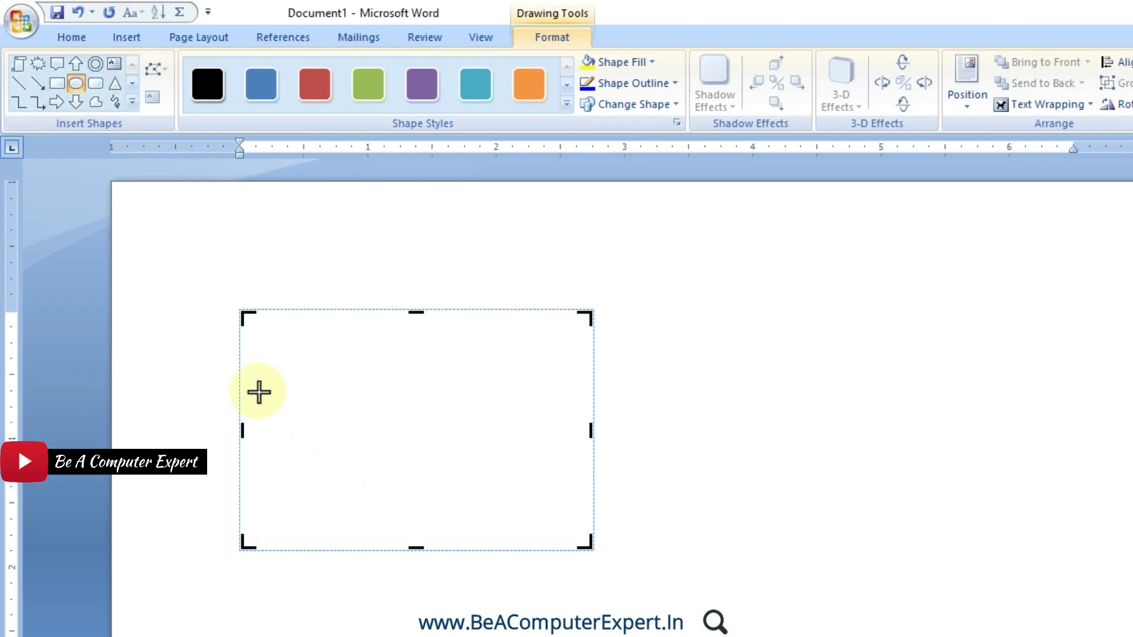
drag(271, 373, 370, 472)
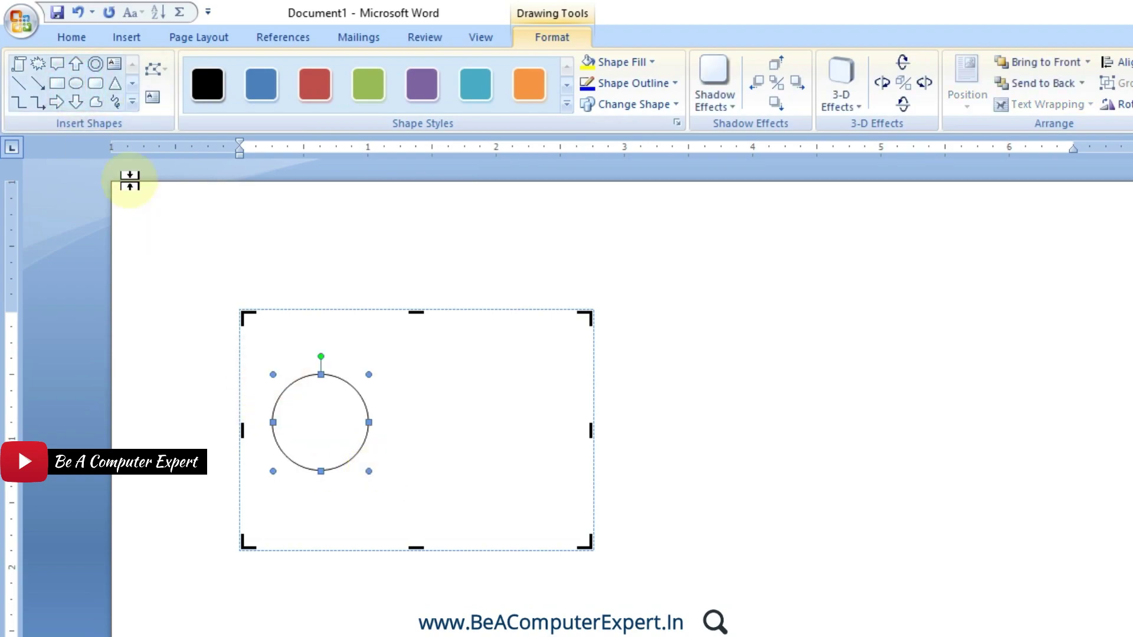
click(115, 83)
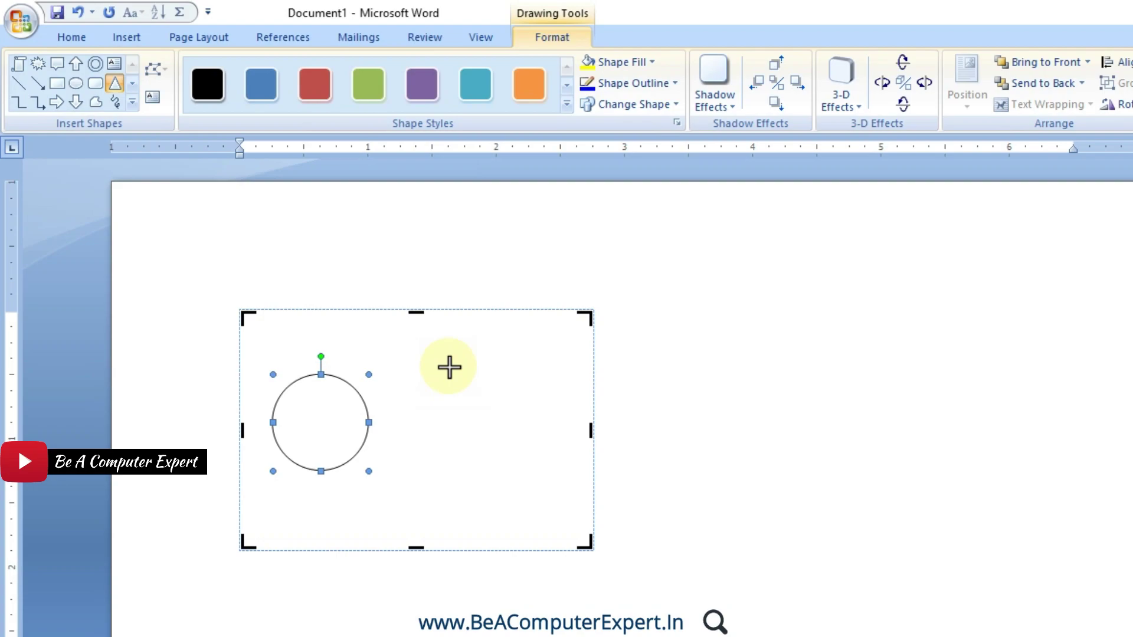
mouse_move(449, 361)
mouse_down()
mouse_move(591, 522)
mouse_move(561, 488)
mouse_up()
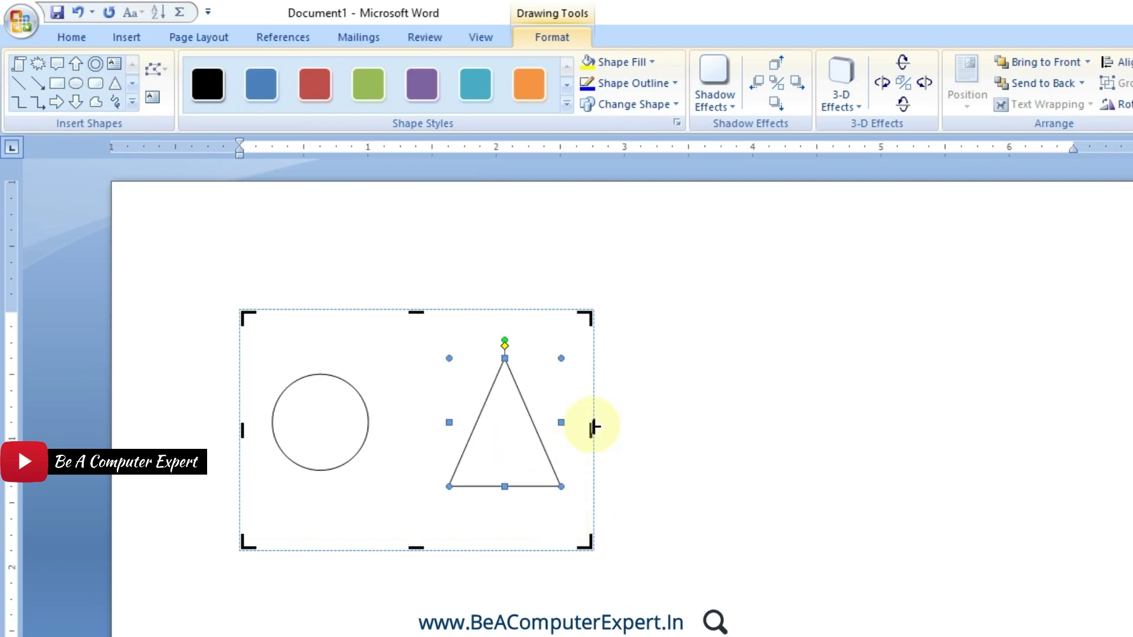
- Adjust the canvas's right and left edges to fit tightly around the circle and triangle
mouse_move(591, 430)
mouse_down()
mouse_move(632, 429)
mouse_move(561, 430)
mouse_up()
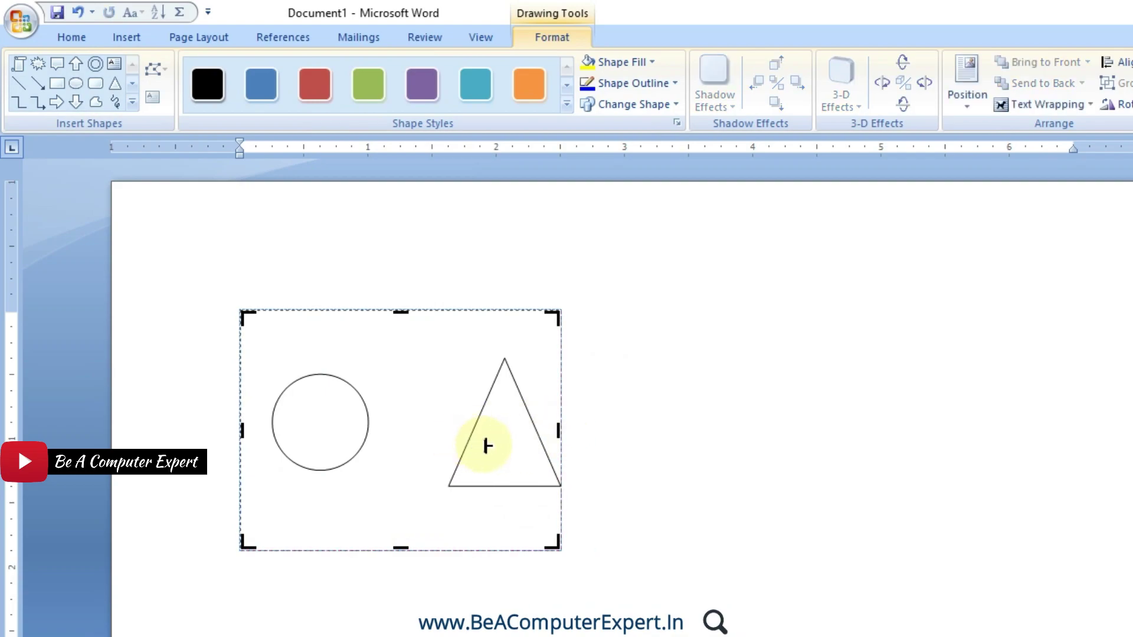
mouse_move(558, 431)
mouse_down()
mouse_move(688, 456)
mouse_move(560, 438)
mouse_up()
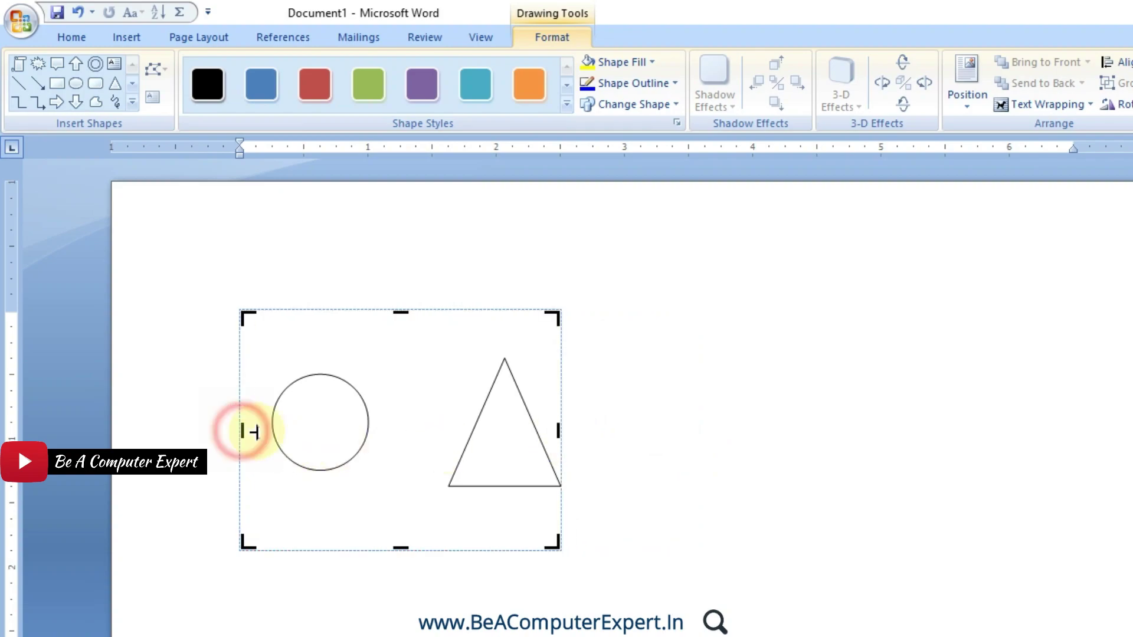
drag(253, 433, 276, 432)
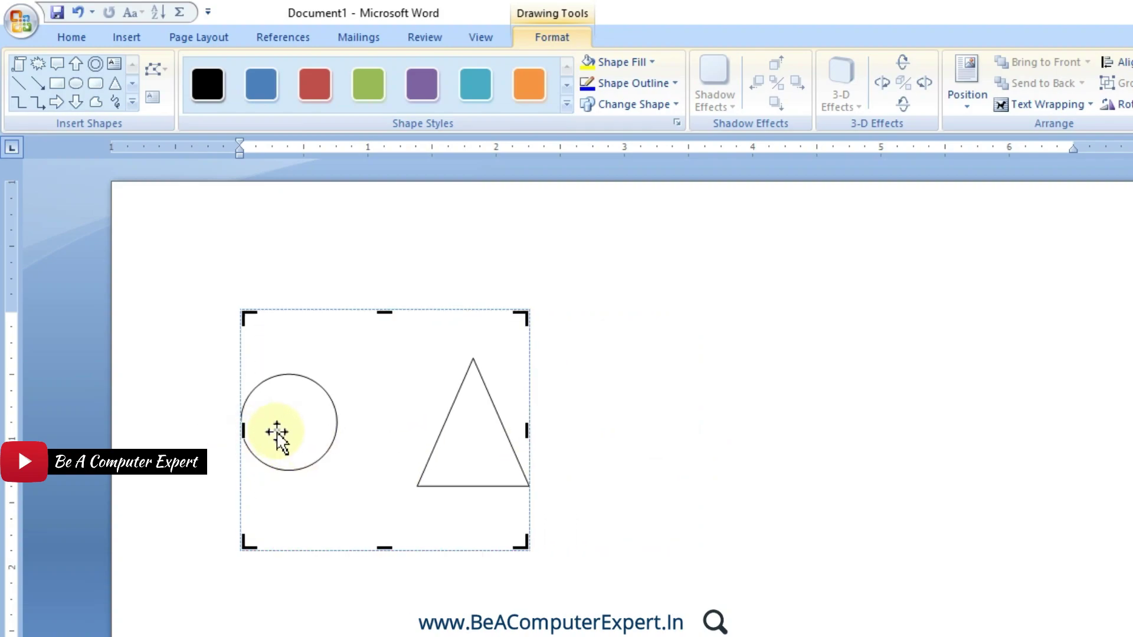
click(576, 424)
click(461, 403)
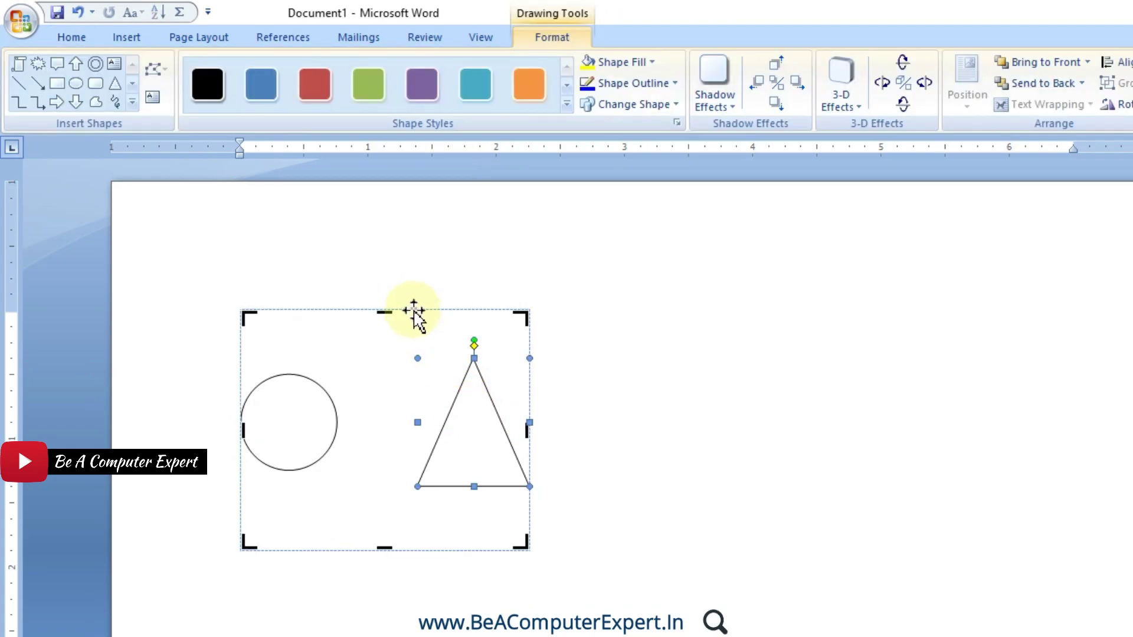
mouse_move(414, 311)
mouse_down()
mouse_move(799, 407)
mouse_move(798, 396)
mouse_up()
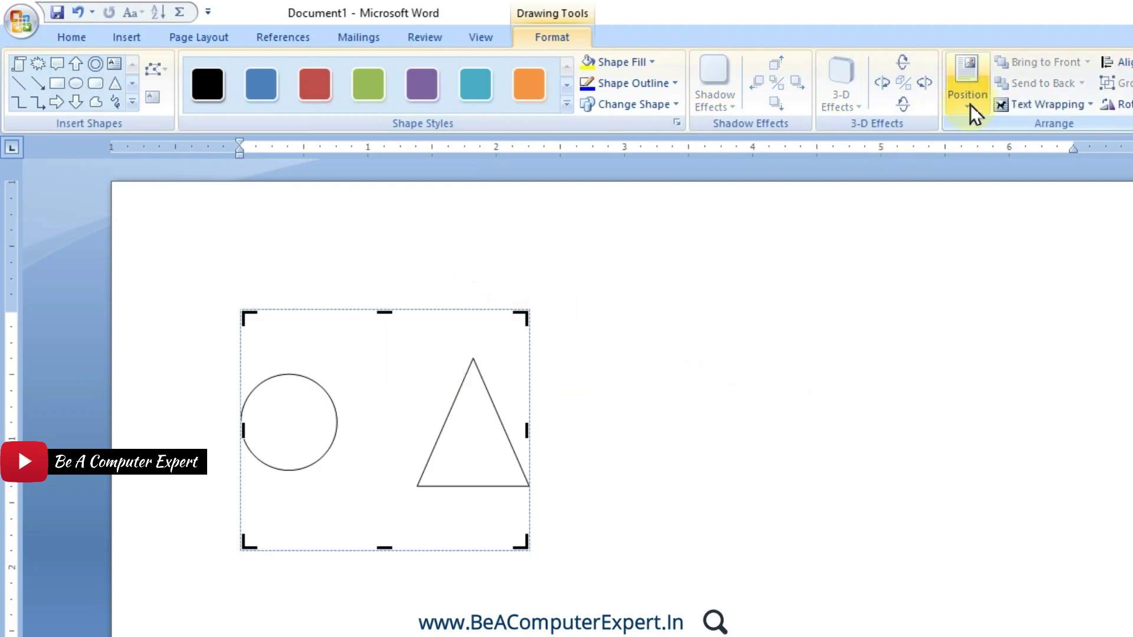
- Set the canvas to In Front of Text, move it lower right, and widen it leftward
click(1024, 105)
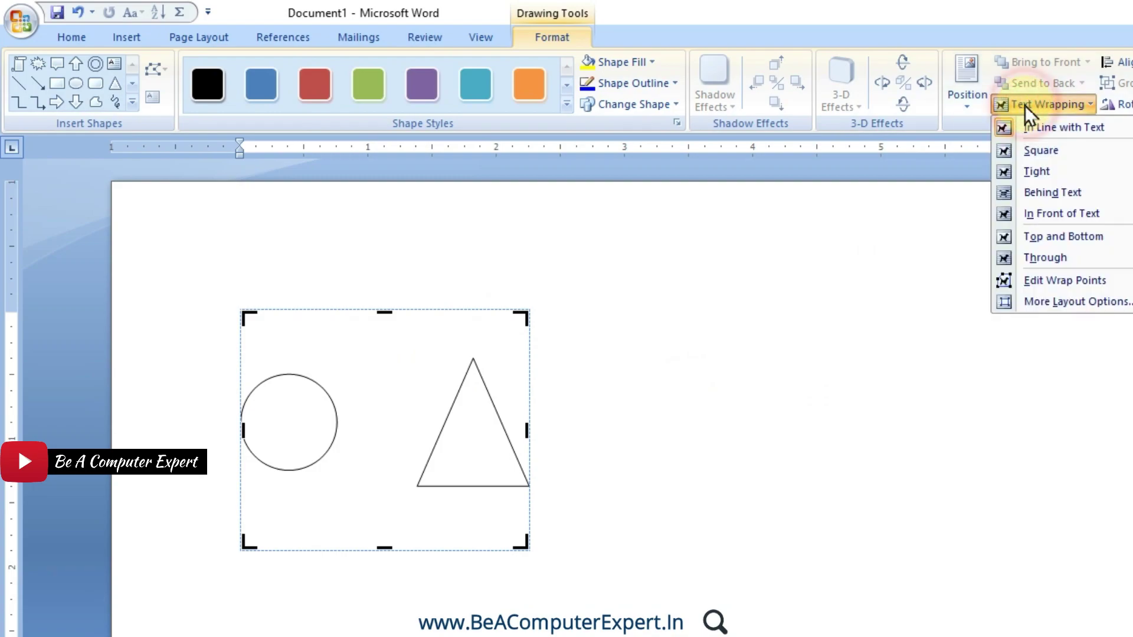
click(1039, 217)
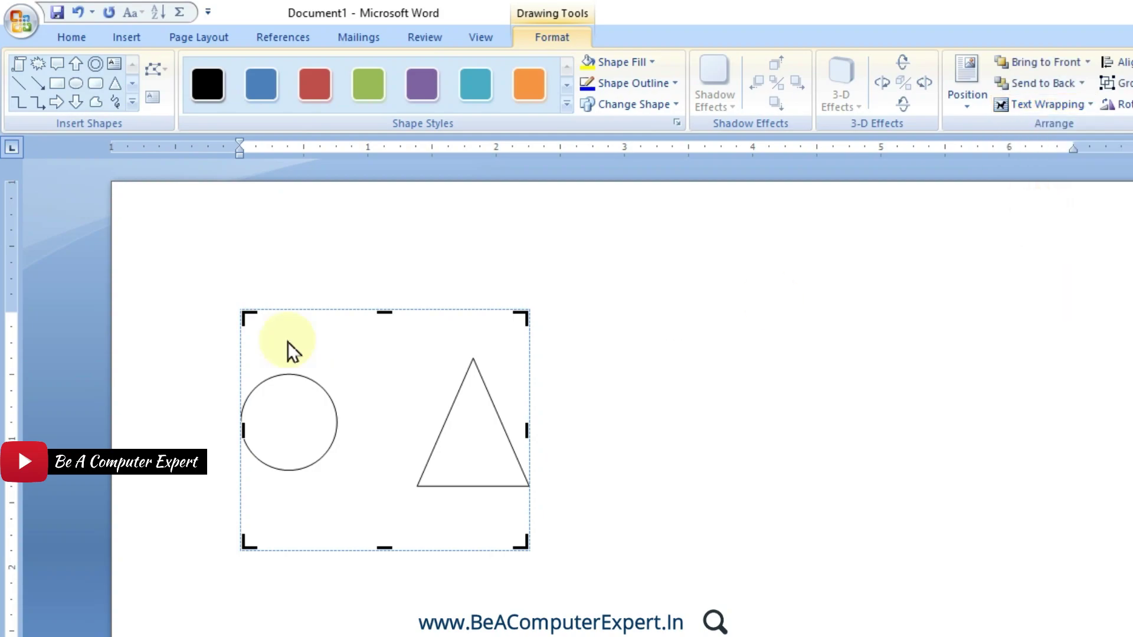
mouse_move(315, 306)
mouse_down()
mouse_move(644, 353)
mouse_move(870, 324)
mouse_move(466, 278)
mouse_move(320, 277)
mouse_move(641, 365)
mouse_up()
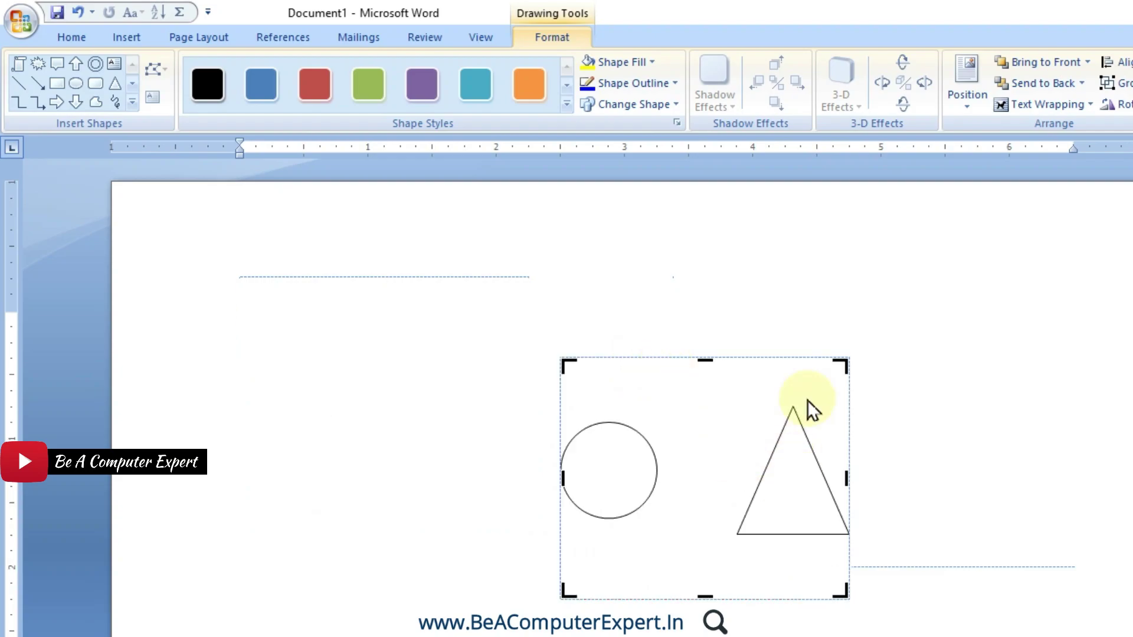
click(998, 456)
click(682, 422)
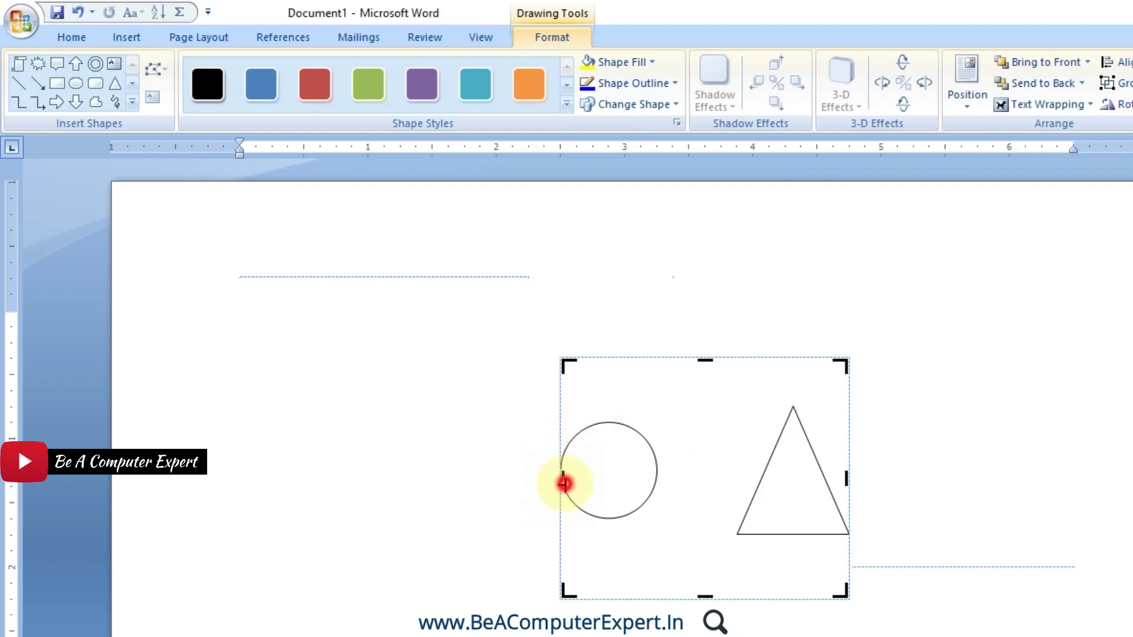
drag(562, 484, 477, 483)
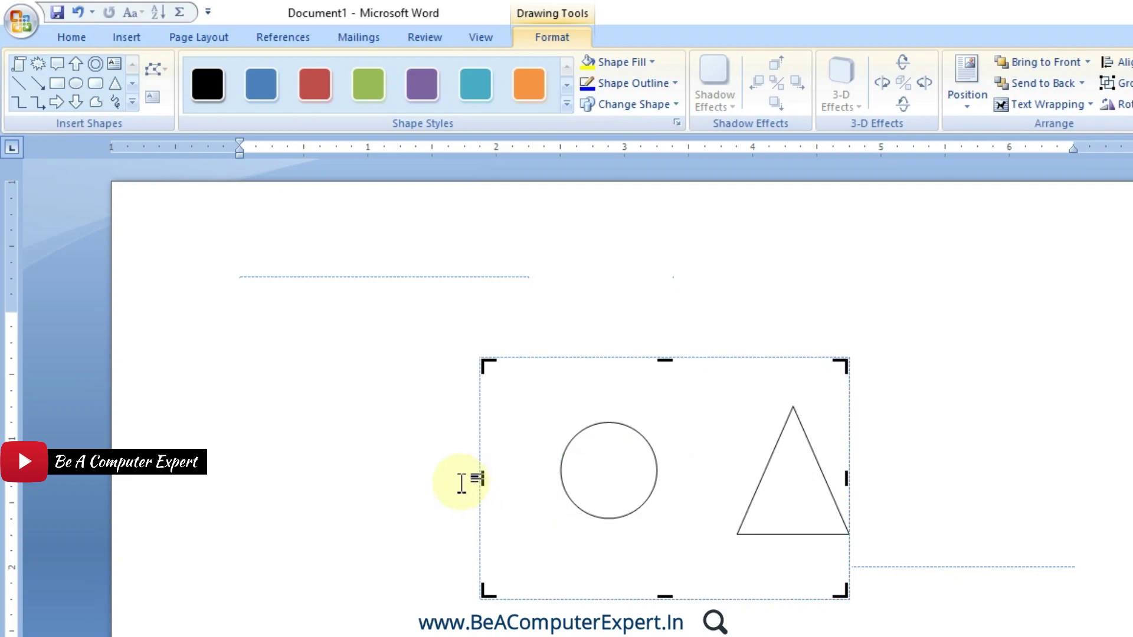
- Turn on Scale Drawing for the canvas and drag it larger up-left, enlarging the circle and triangle
drag(481, 482, 515, 481)
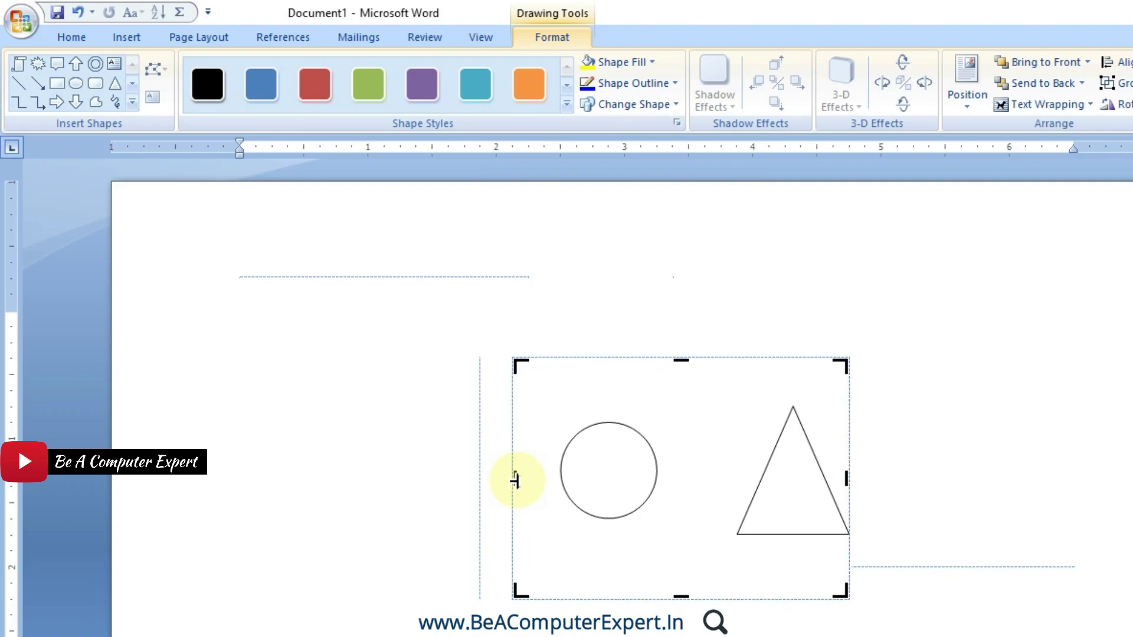
right_click(547, 402)
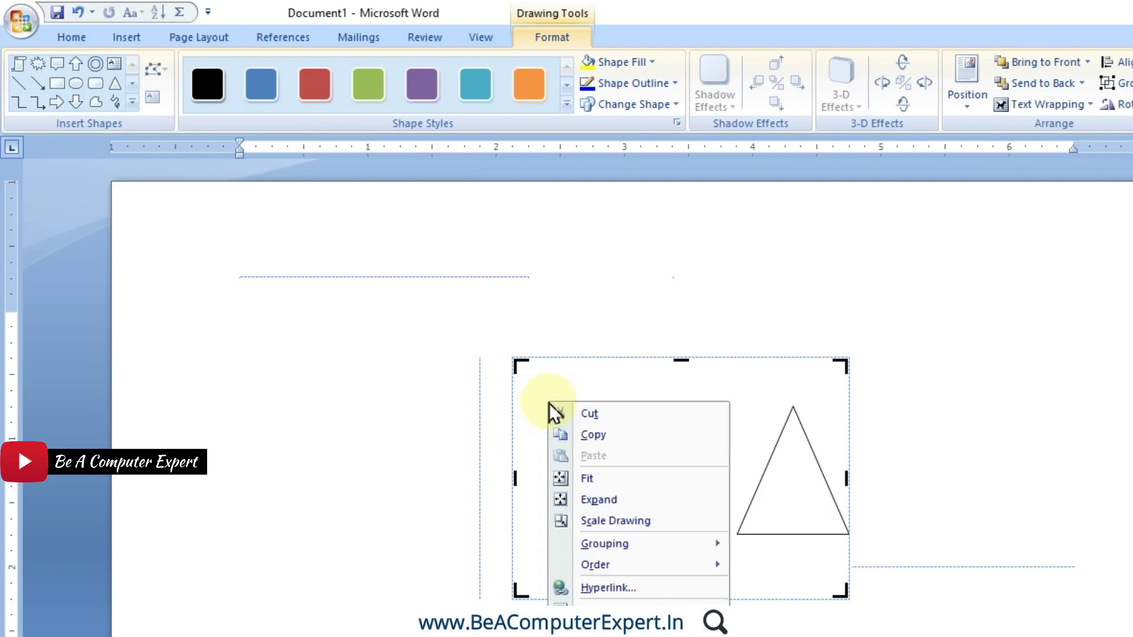
click(606, 520)
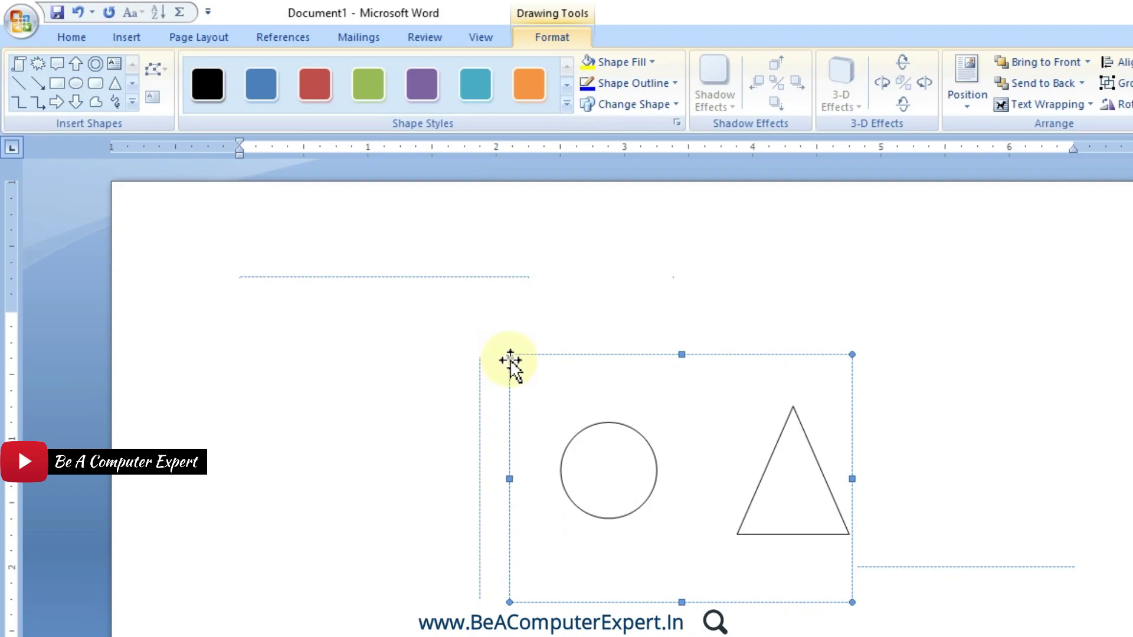
drag(509, 355, 326, 269)
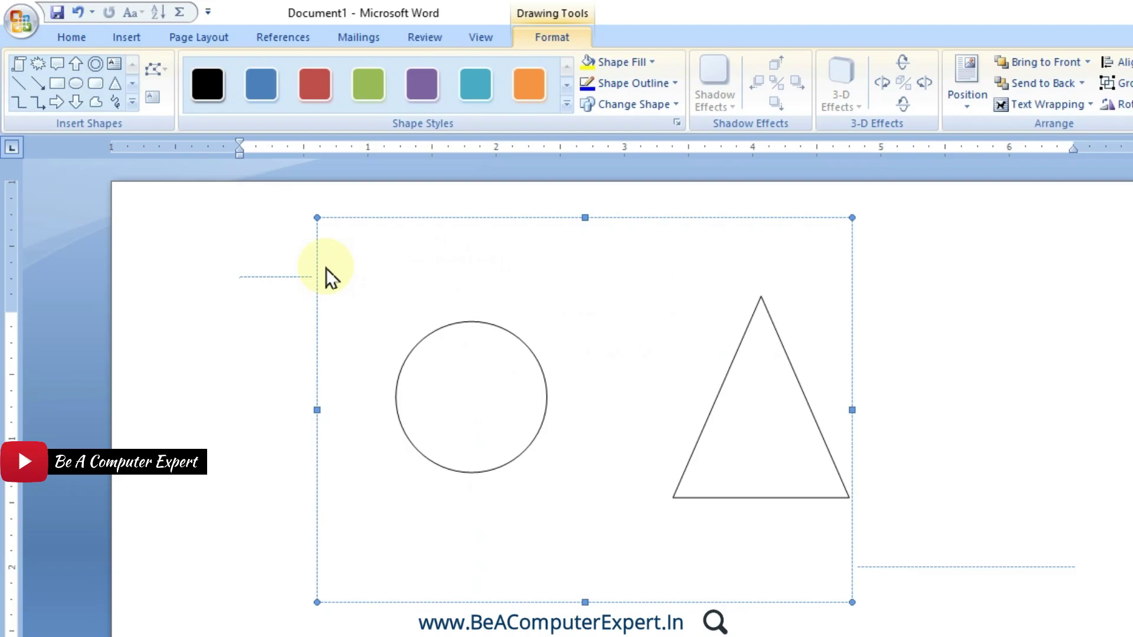
- Draw an elbow connector from the circle and attach its end to the triangle
click(131, 104)
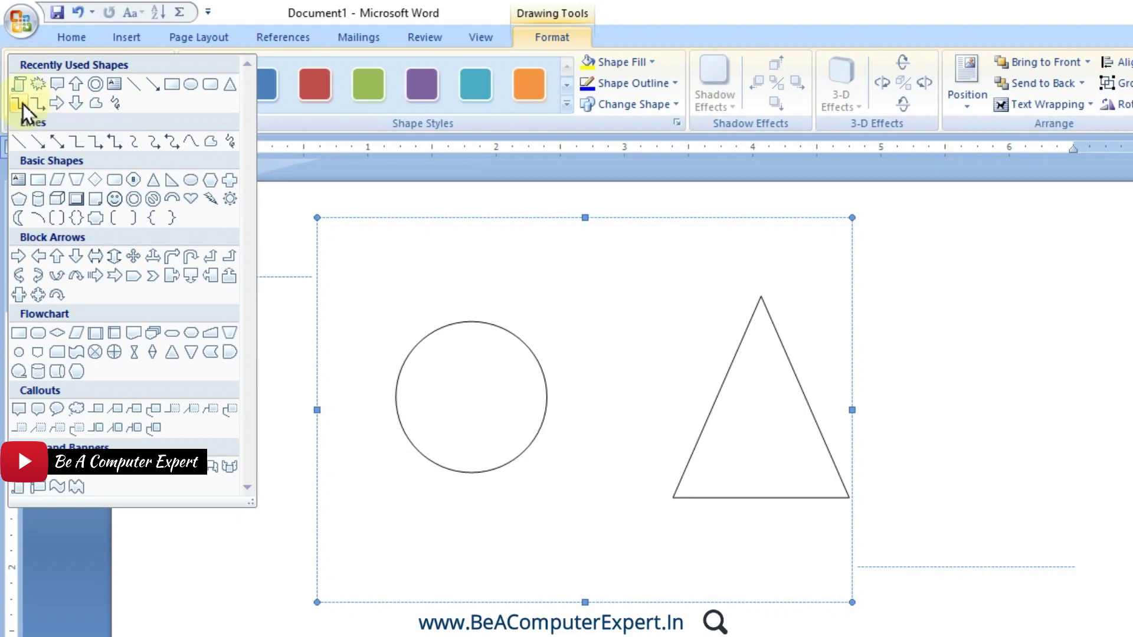
click(23, 104)
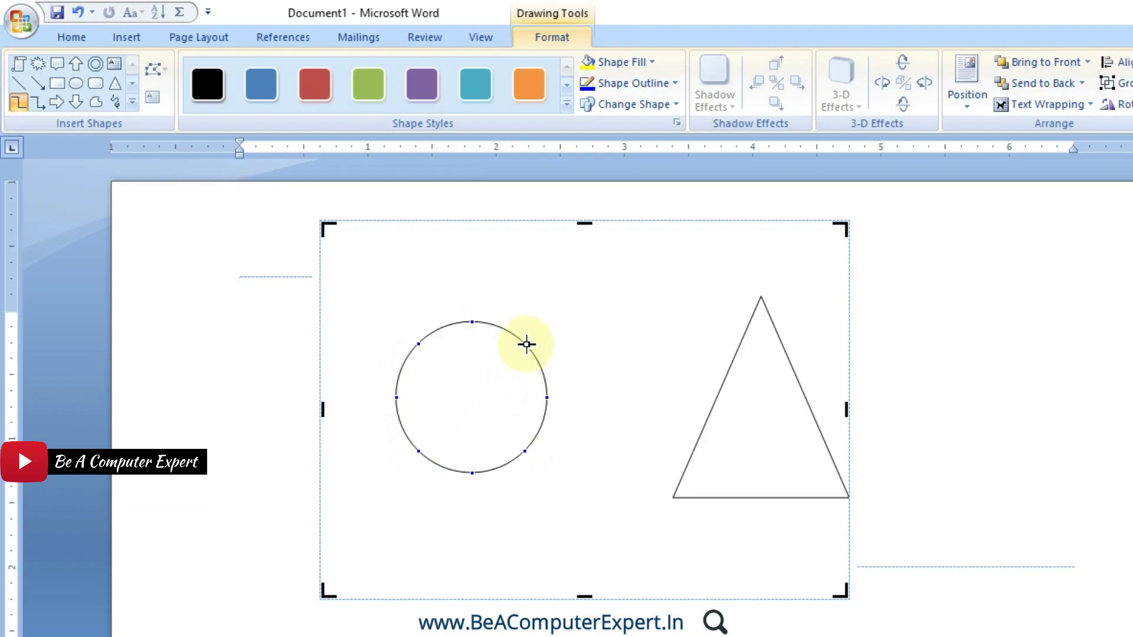
mouse_move(527, 343)
mouse_down()
mouse_move(678, 465)
mouse_move(718, 374)
mouse_move(646, 527)
mouse_move(697, 373)
mouse_up()
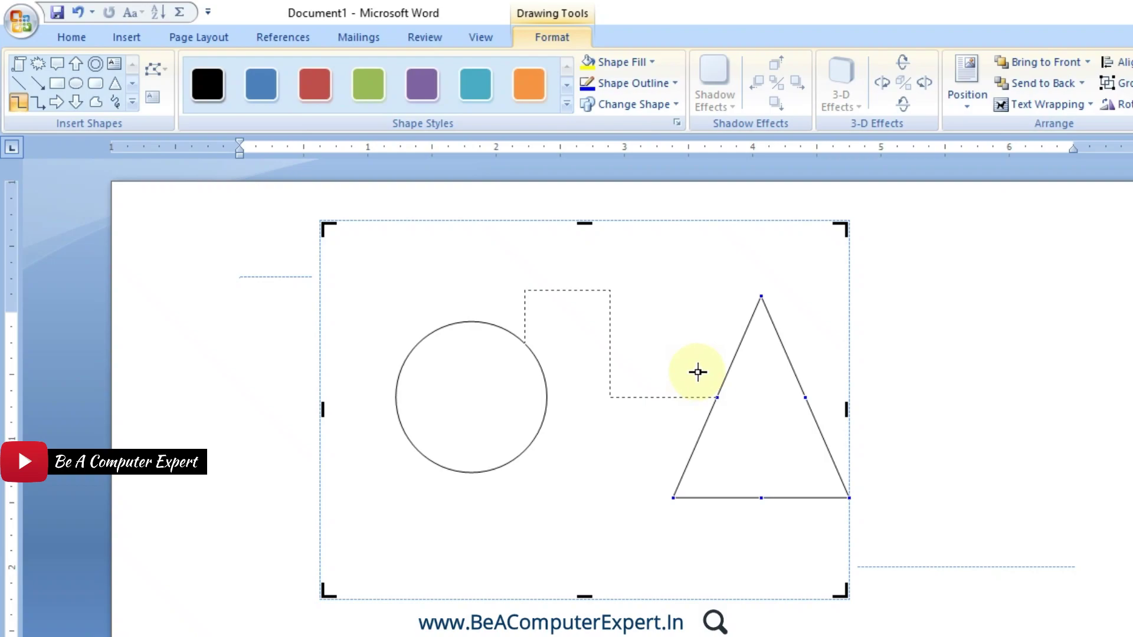
drag(697, 373, 697, 373)
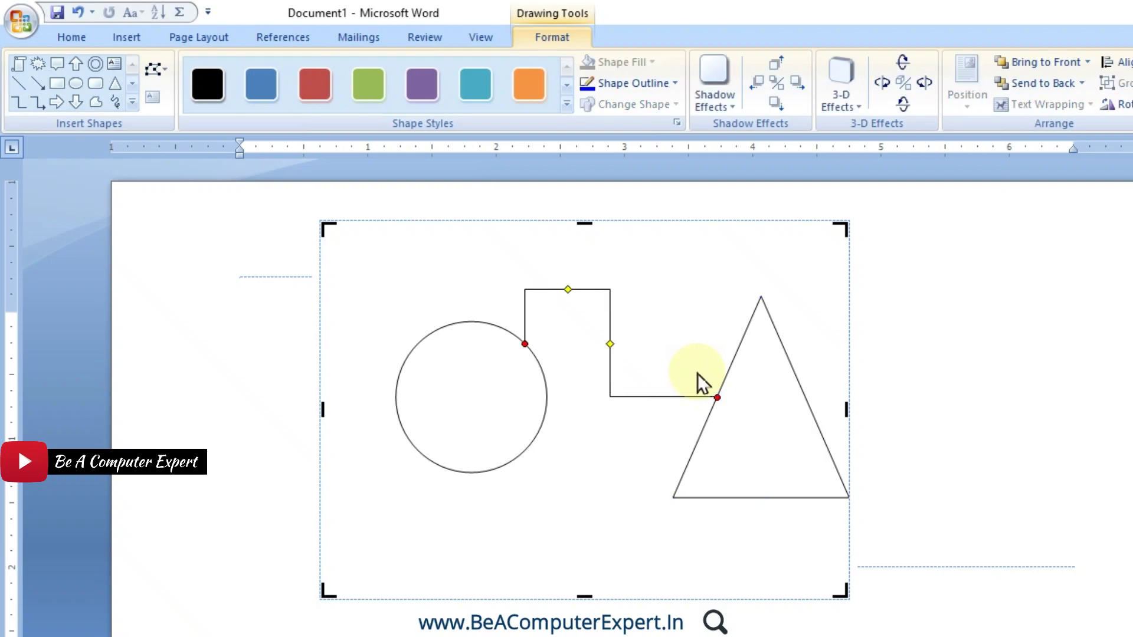
- Shrink the triangle from its top-right corner and reposition it at the connector's end
click(805, 441)
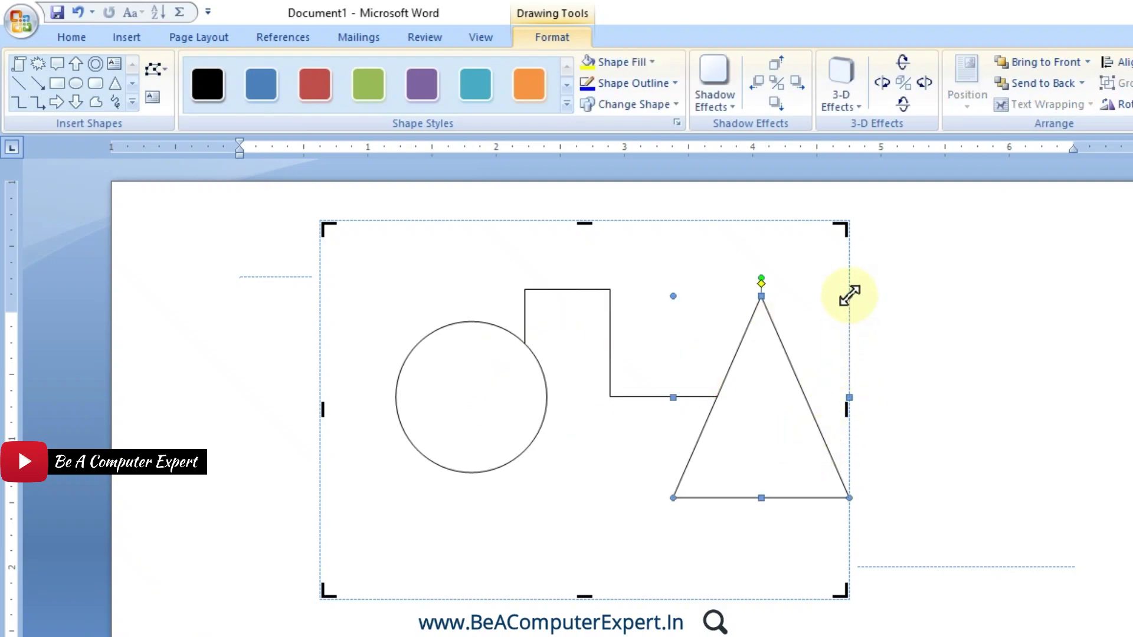
mouse_move(849, 296)
mouse_down()
mouse_move(802, 384)
mouse_move(757, 420)
mouse_up()
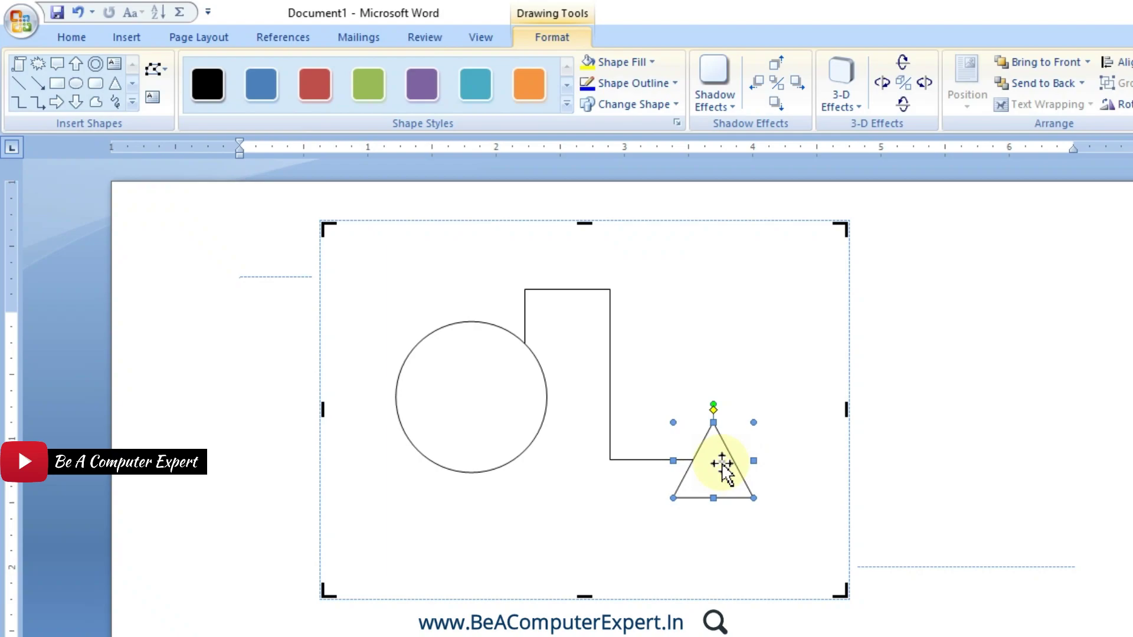
mouse_move(721, 464)
mouse_down()
mouse_move(791, 303)
mouse_move(771, 542)
mouse_move(771, 386)
mouse_up()
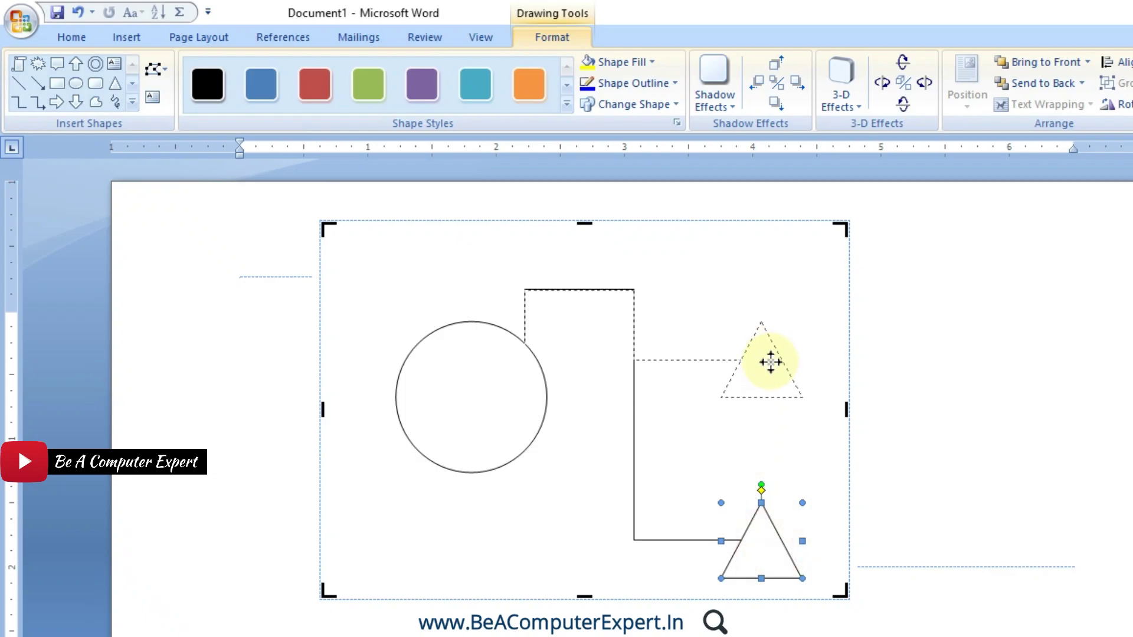
click(935, 358)
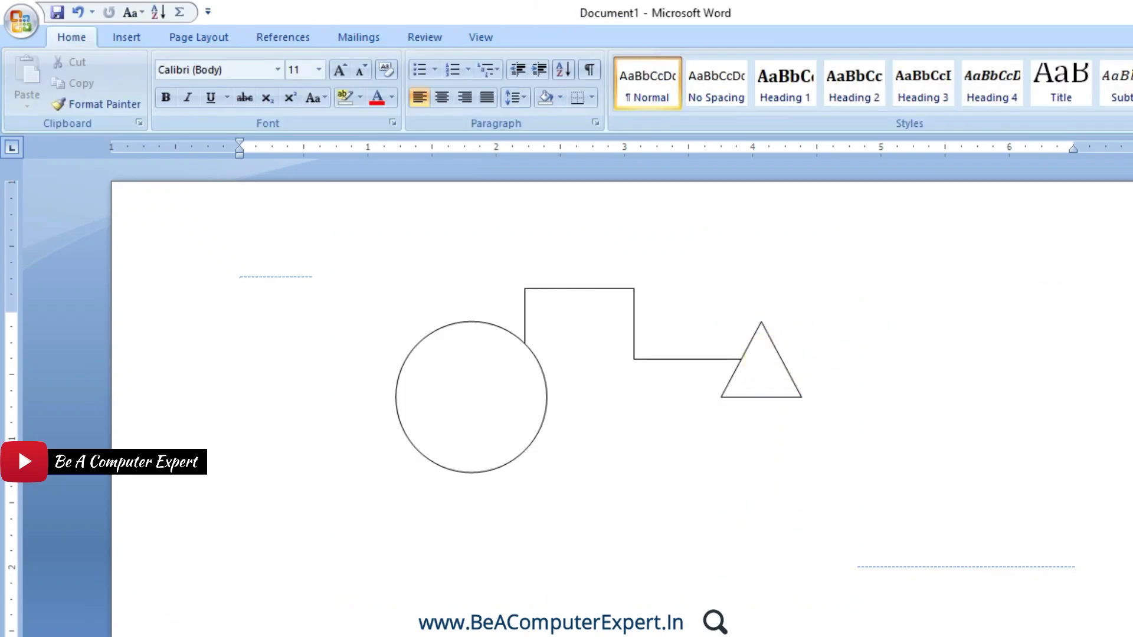
- Draw an ellipse and a triangle to its right lower on the page
scroll(590, 383, down, 5)
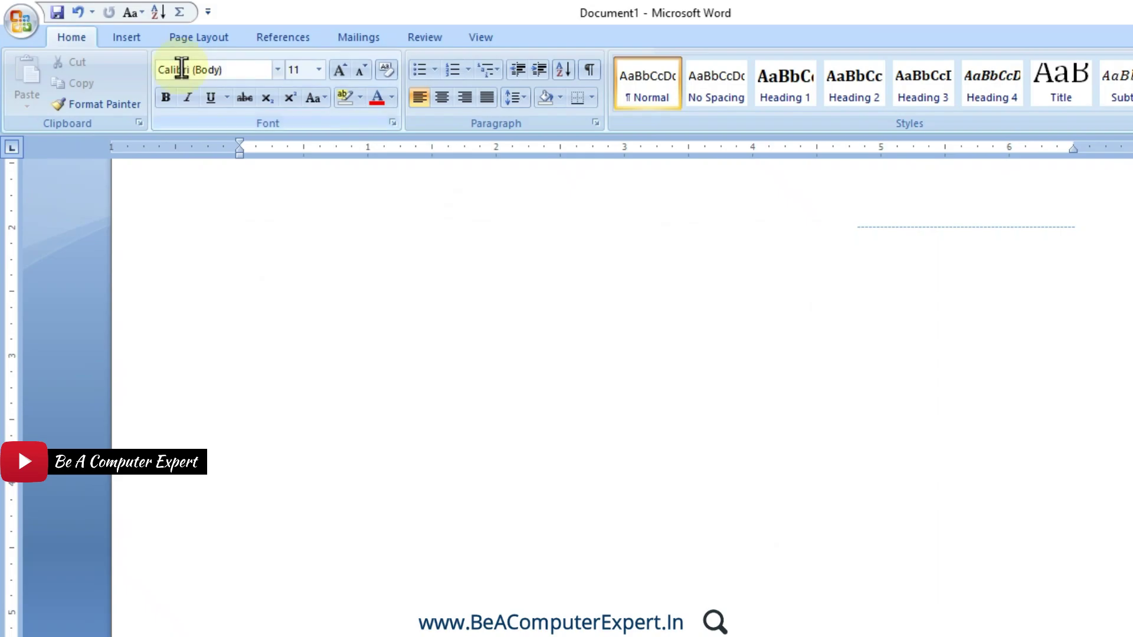
click(131, 38)
click(292, 106)
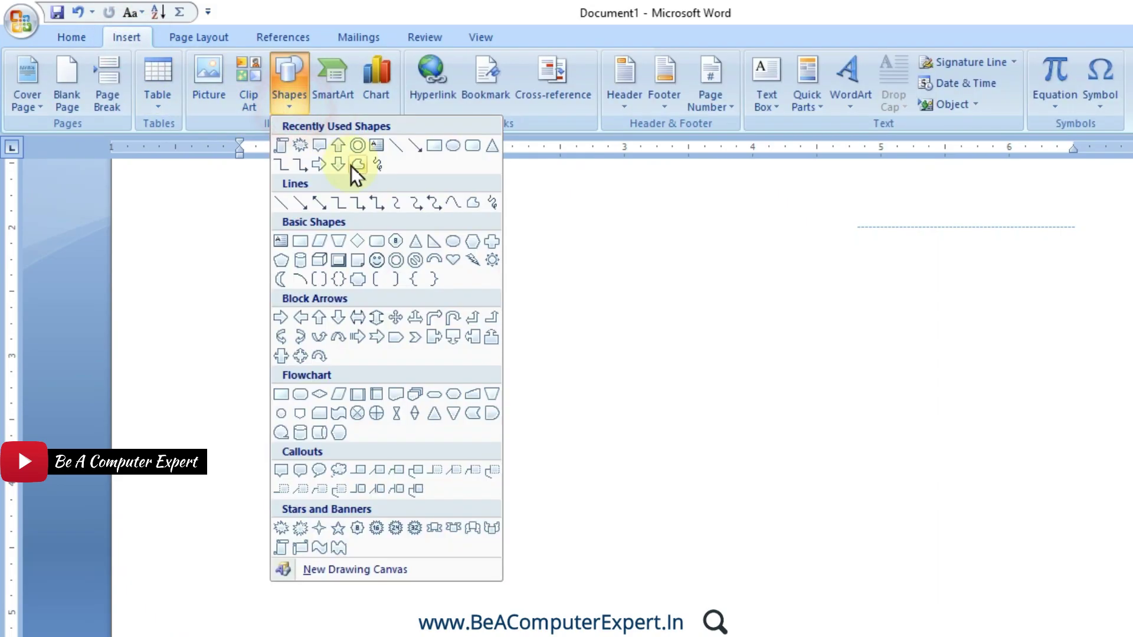
click(453, 148)
drag(306, 354, 450, 482)
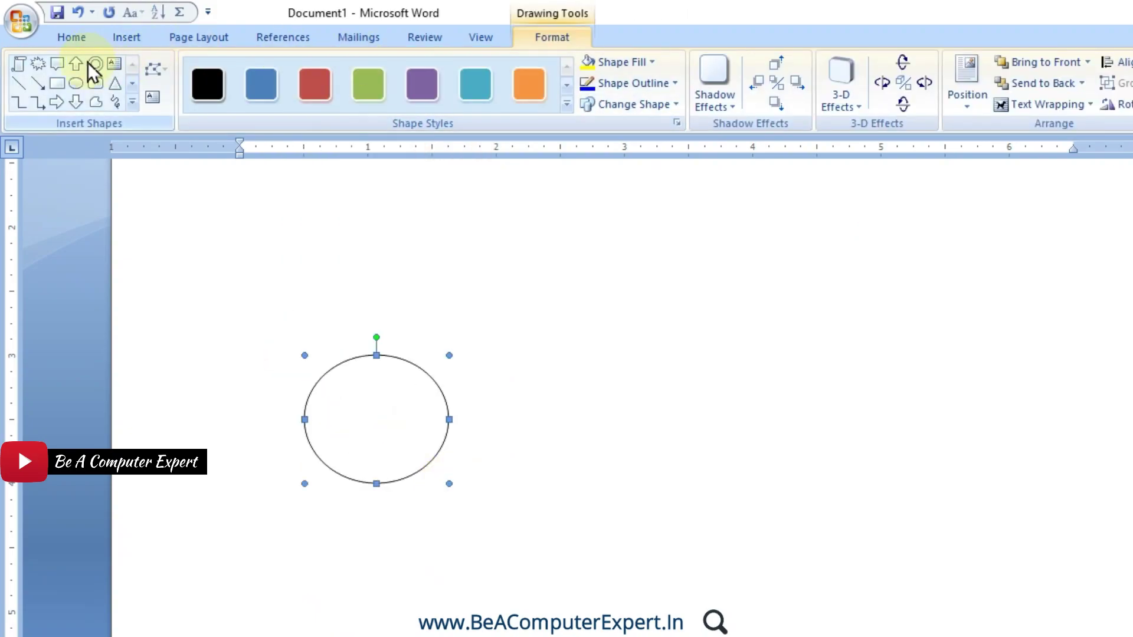
click(115, 83)
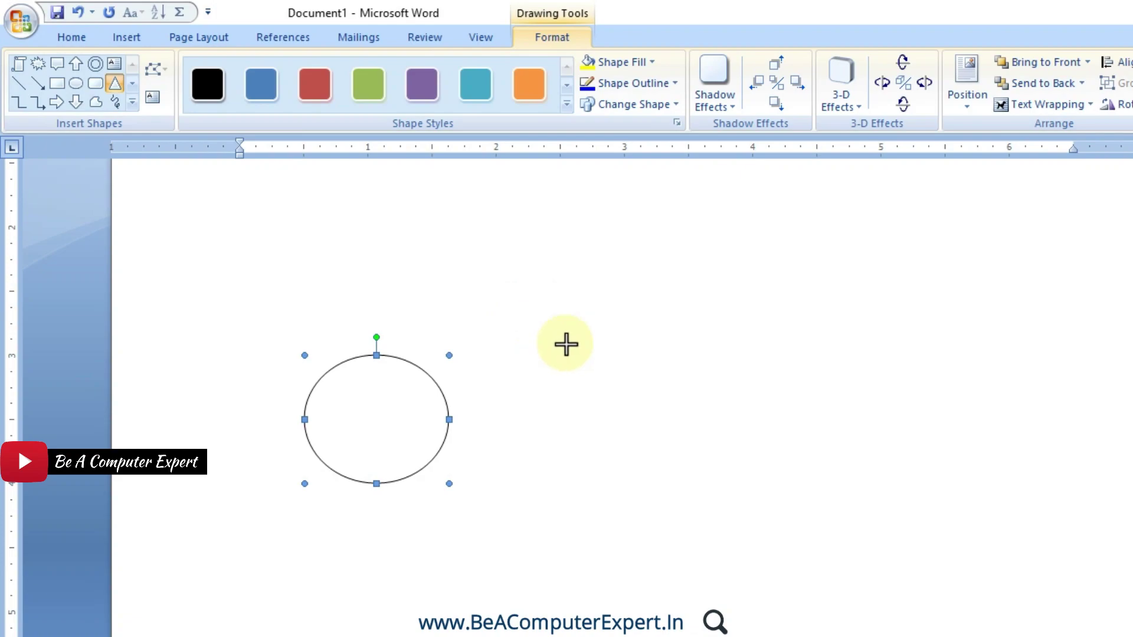
drag(706, 324, 833, 499)
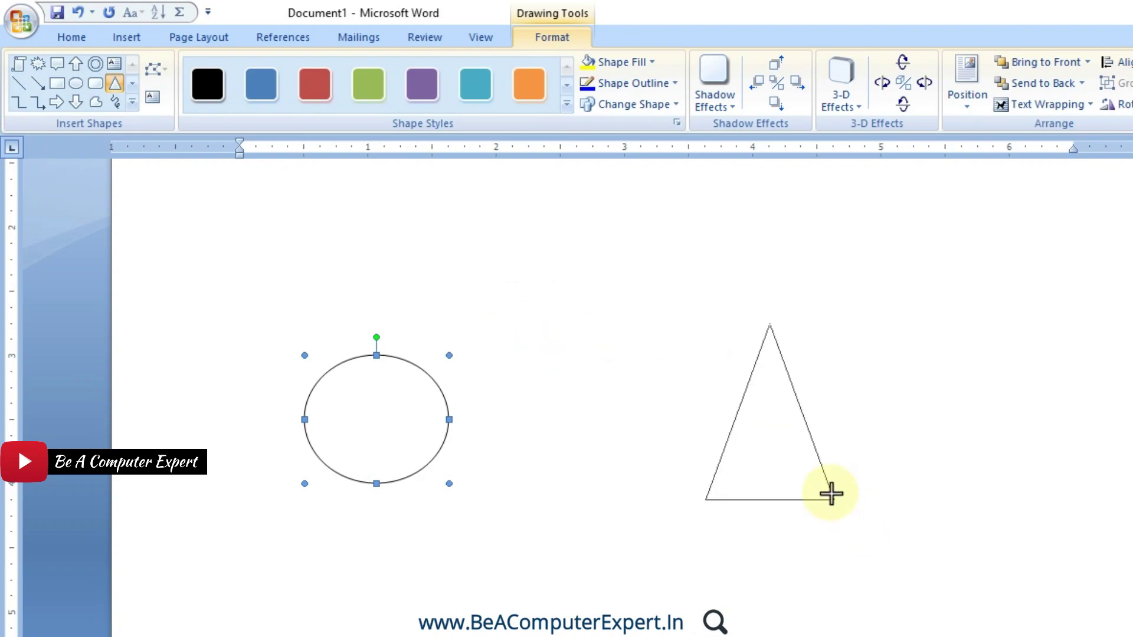
- Link the lower ellipse and triangle with an elbow connector, reposition them, and reattach both connector ends
click(23, 108)
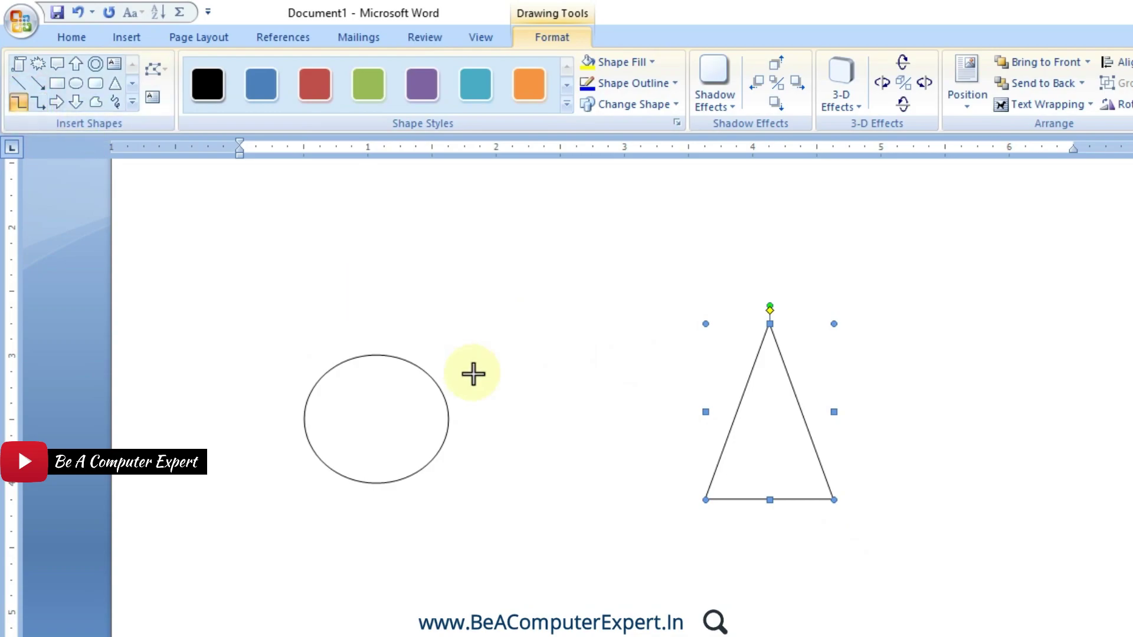
mouse_move(416, 368)
mouse_down()
mouse_move(712, 443)
mouse_move(738, 429)
mouse_up()
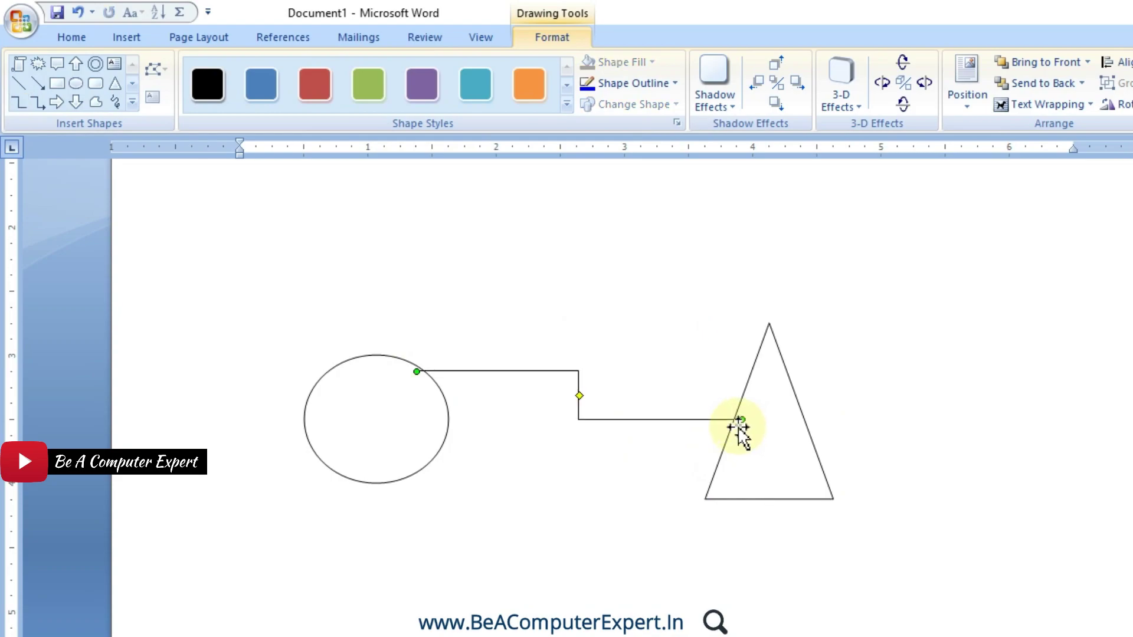
drag(397, 433, 316, 394)
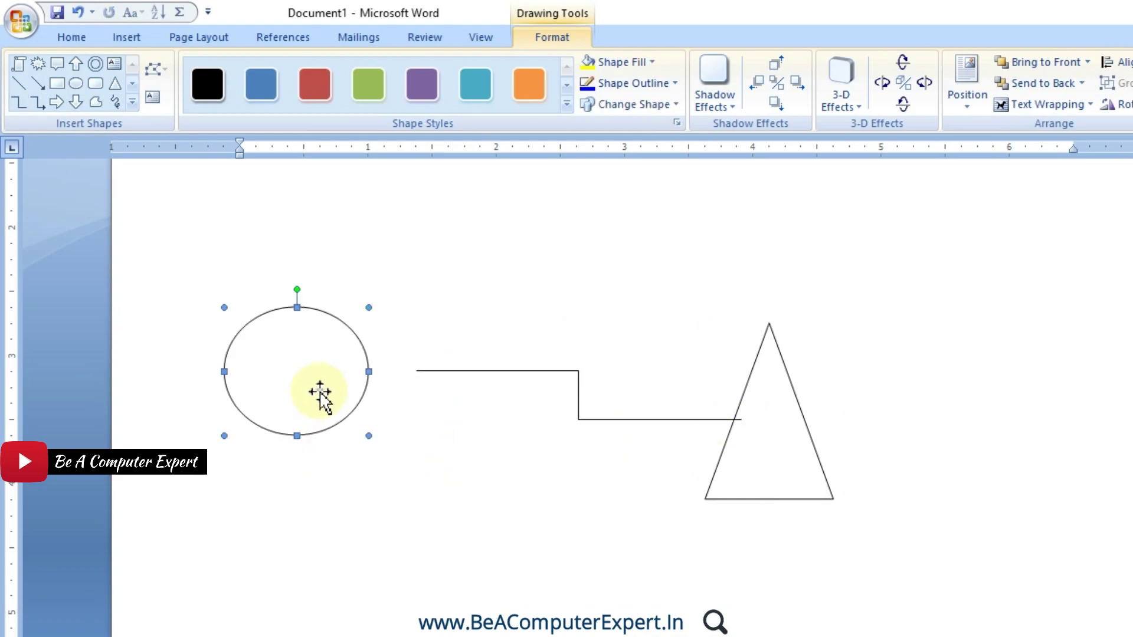
drag(789, 422, 899, 334)
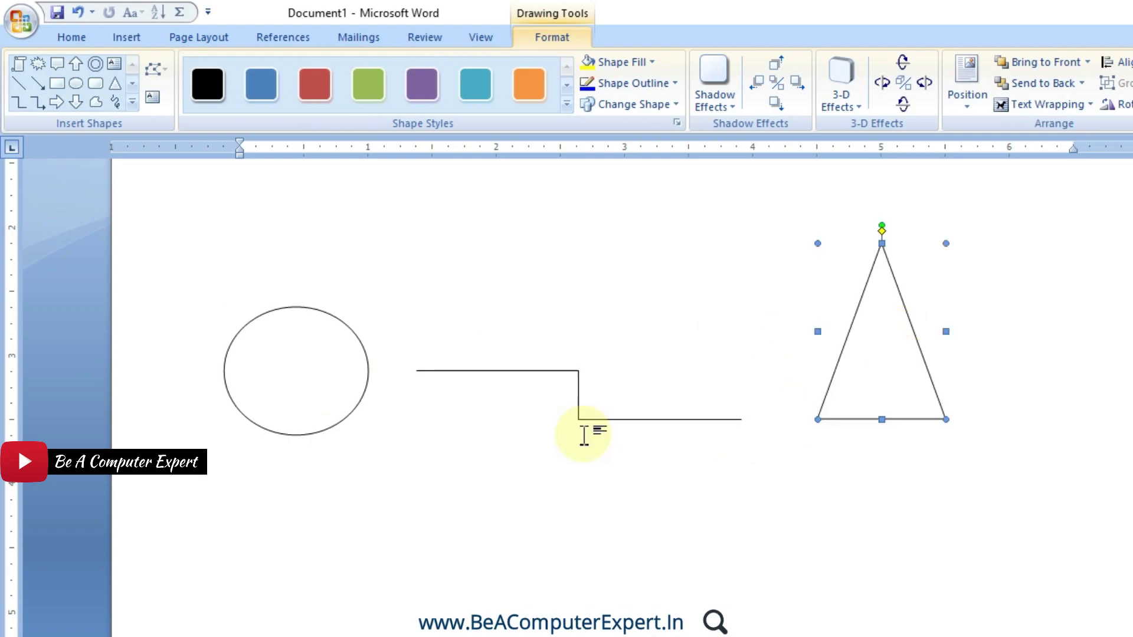
click(579, 418)
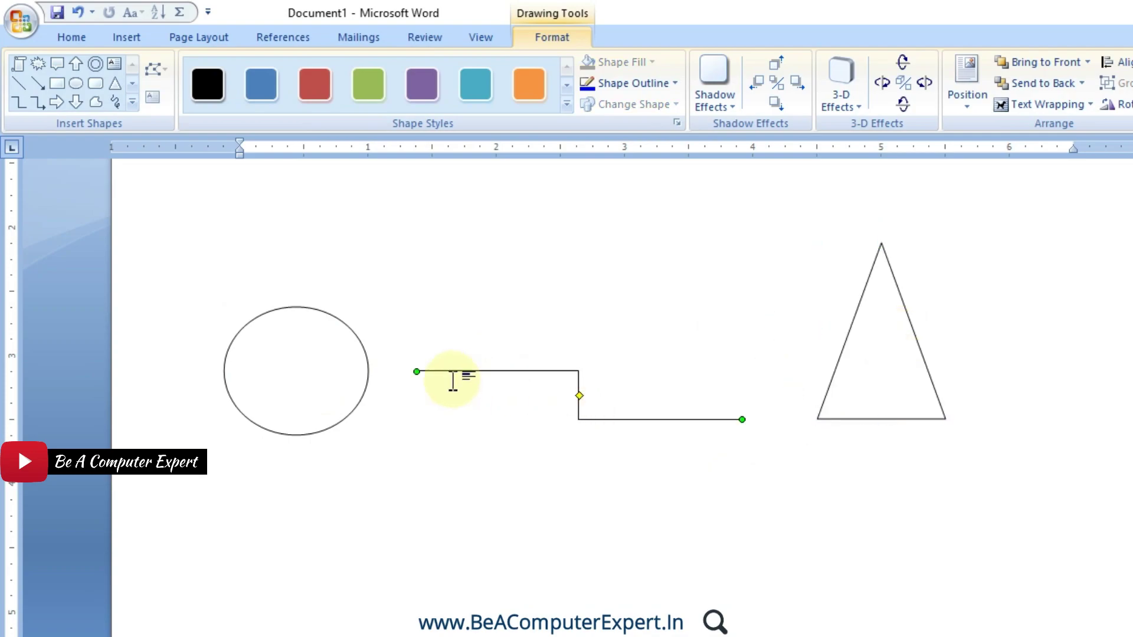
drag(417, 372, 369, 371)
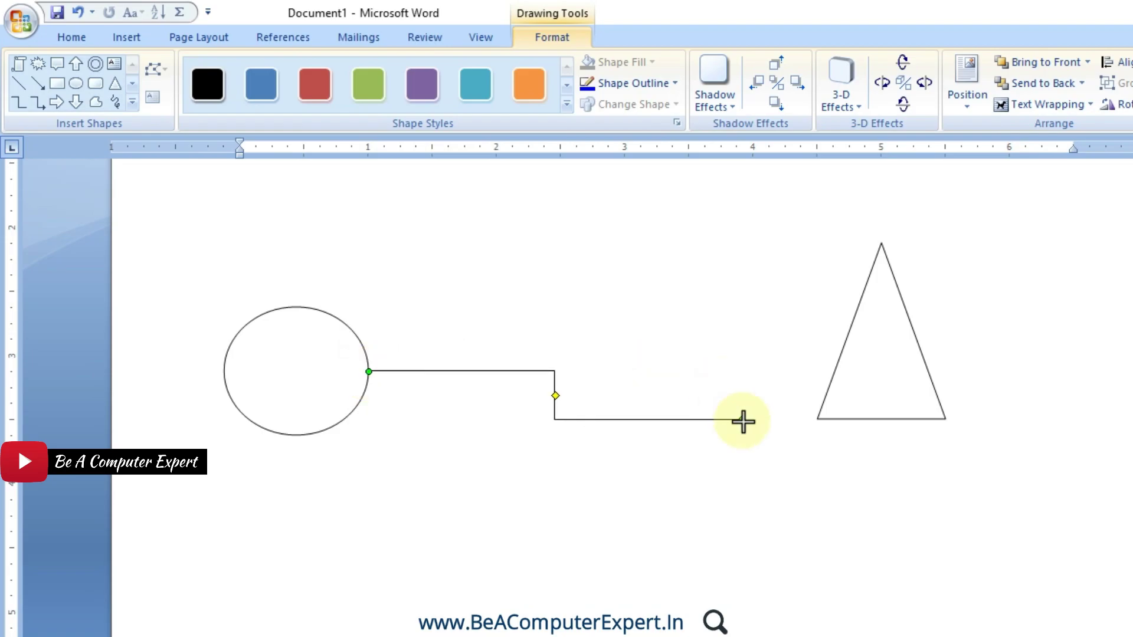
drag(742, 420, 849, 355)
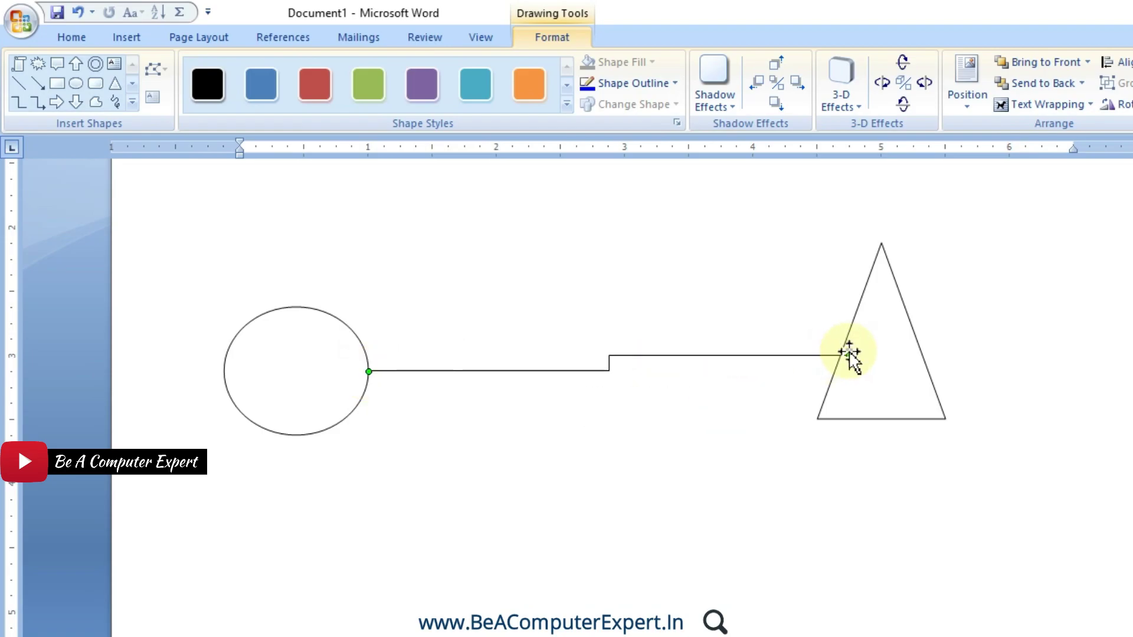
click(879, 458)
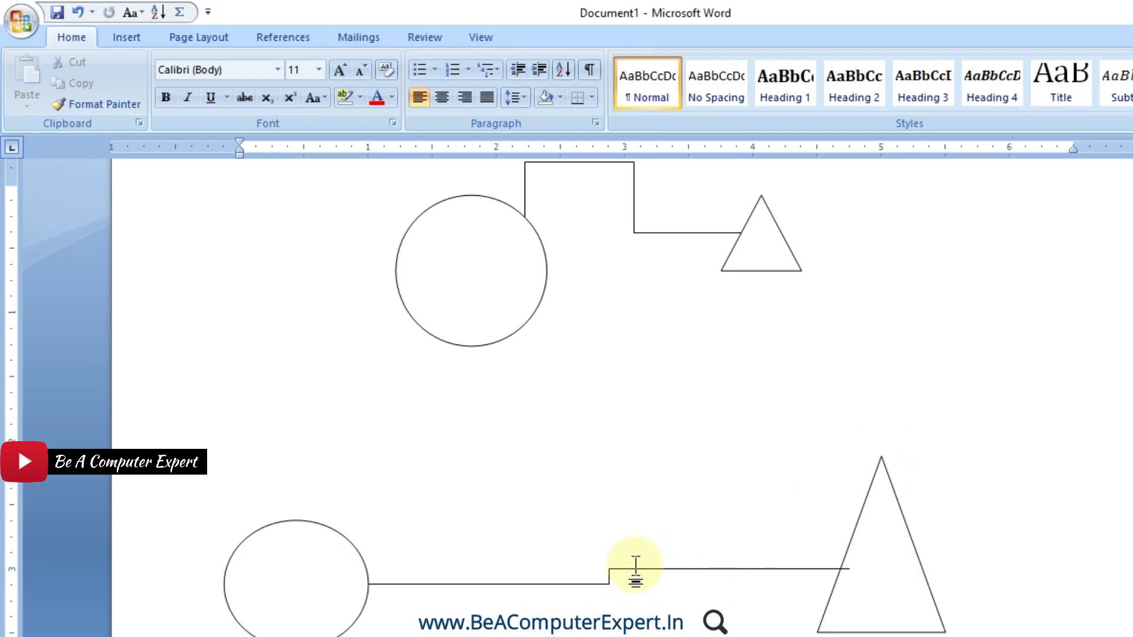
- Remove the lower connector, triangle and circle outside the canvas
drag(628, 568, 650, 520)
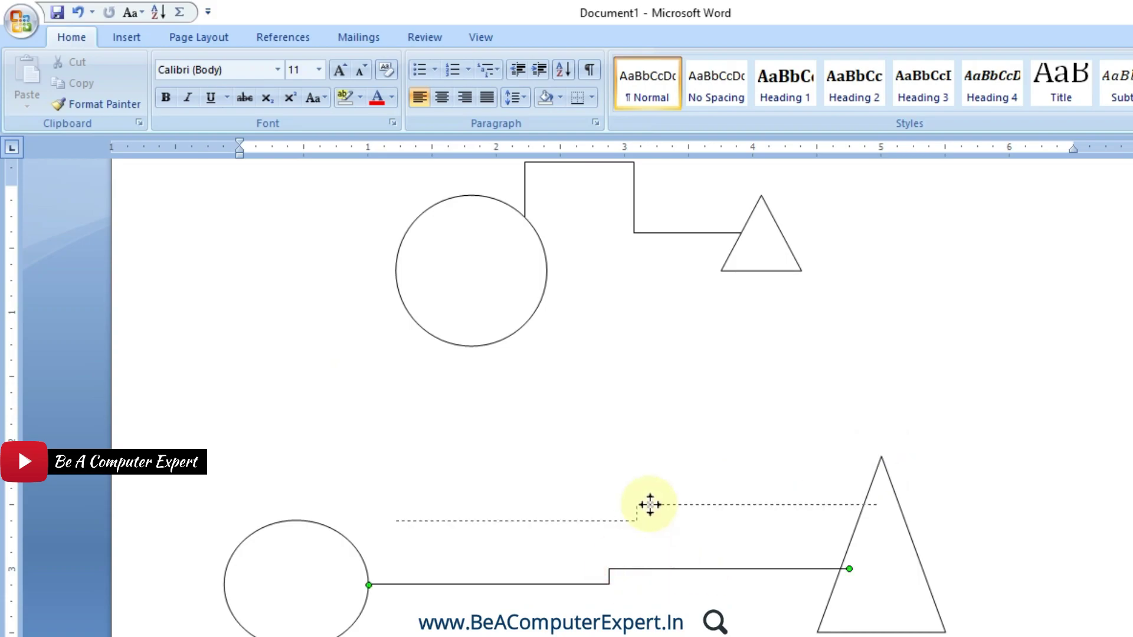
key(ctrl+z)
key(ctrl+z)
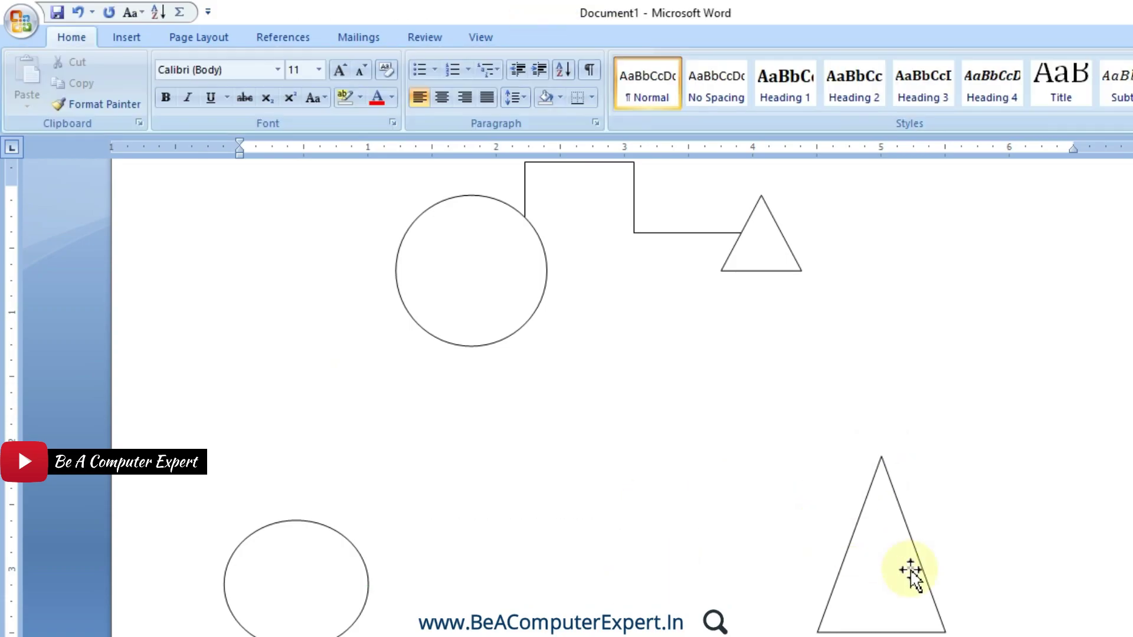
click(910, 573)
key(Delete)
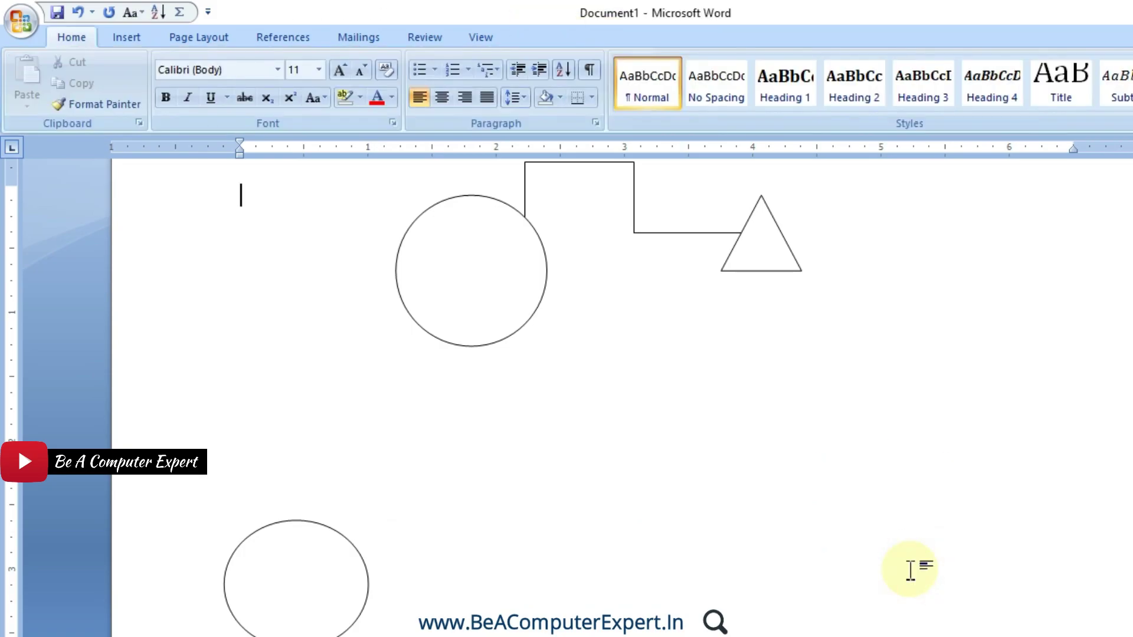
click(277, 590)
key(Delete)
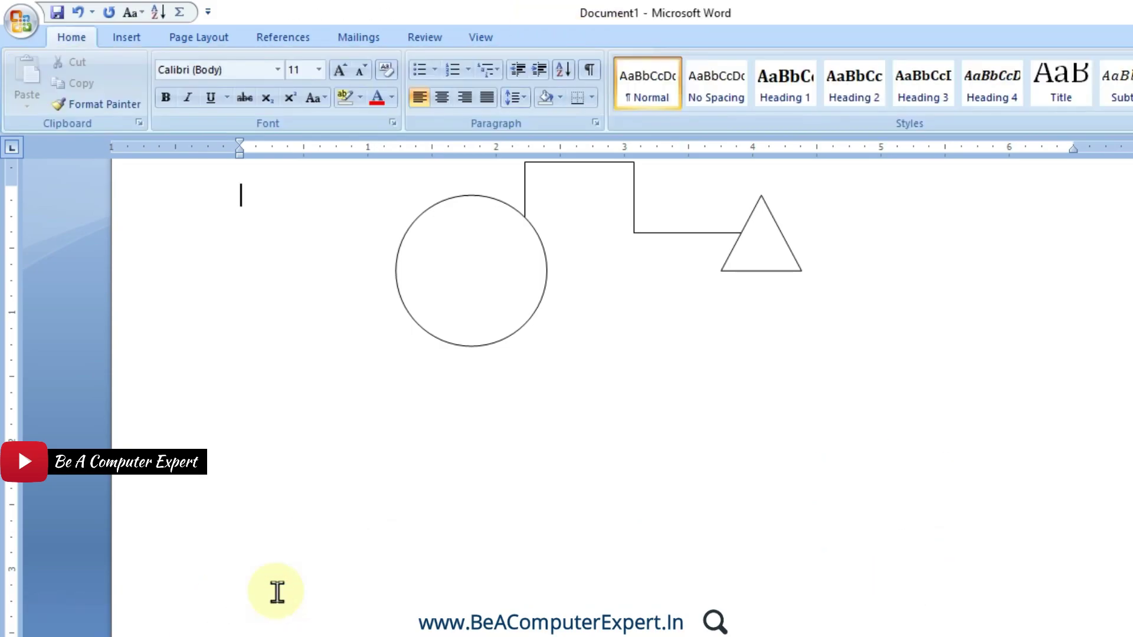
scroll(620, 315, up, 3)
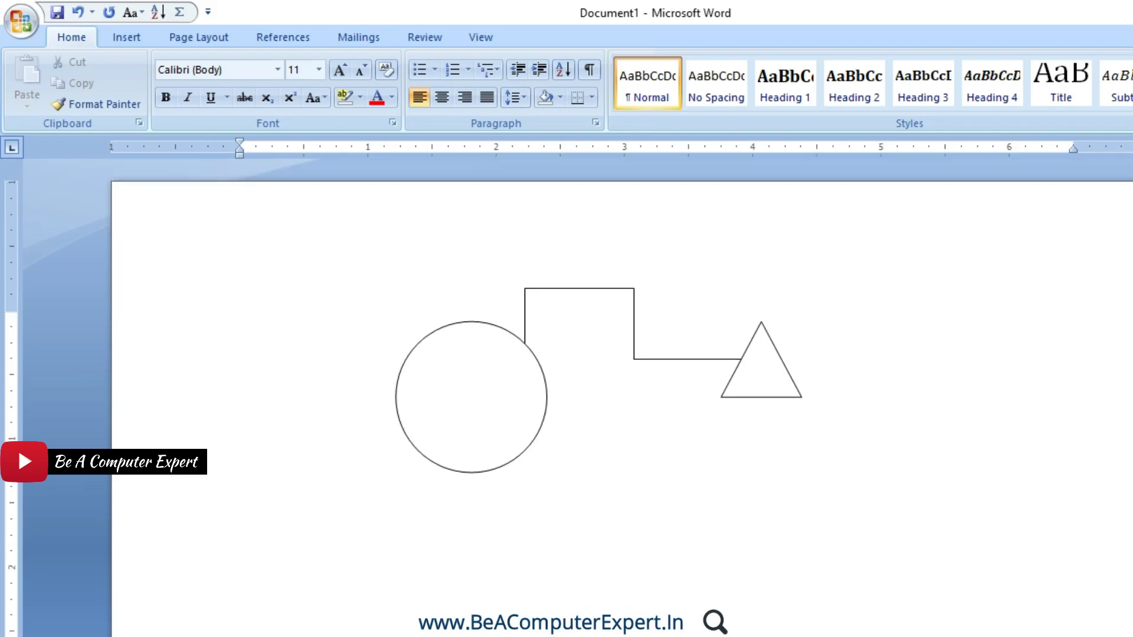
click(688, 428)
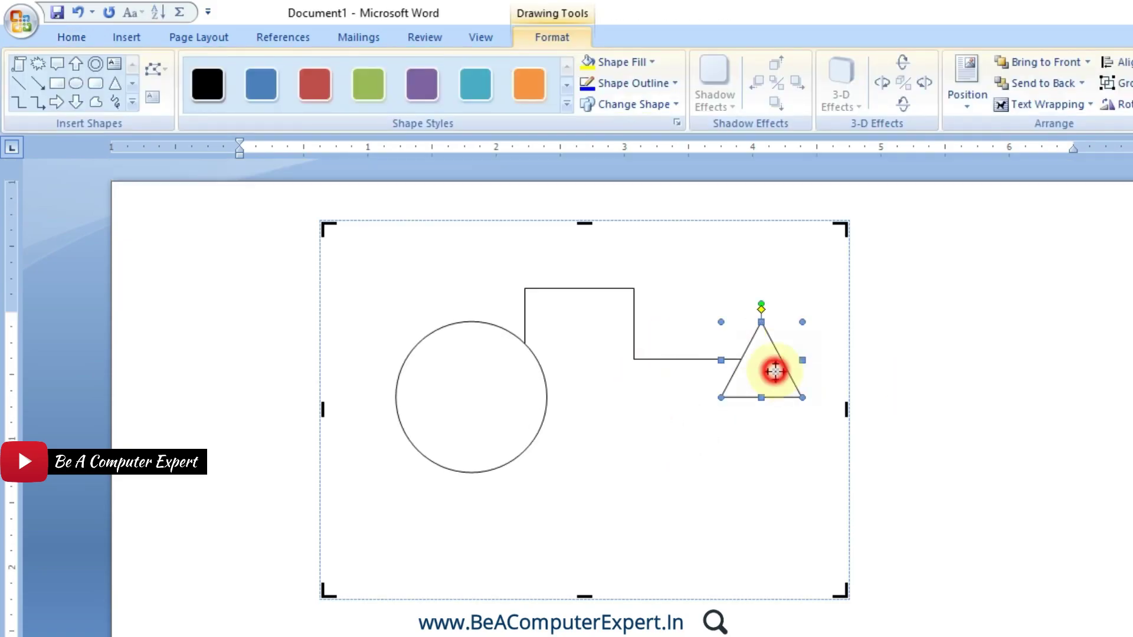
- Move the triangle to the canvas's bottom-right, then shift the drawing canvas further left
mouse_move(767, 374)
mouse_down()
mouse_move(789, 491)
mouse_move(763, 551)
mouse_up()
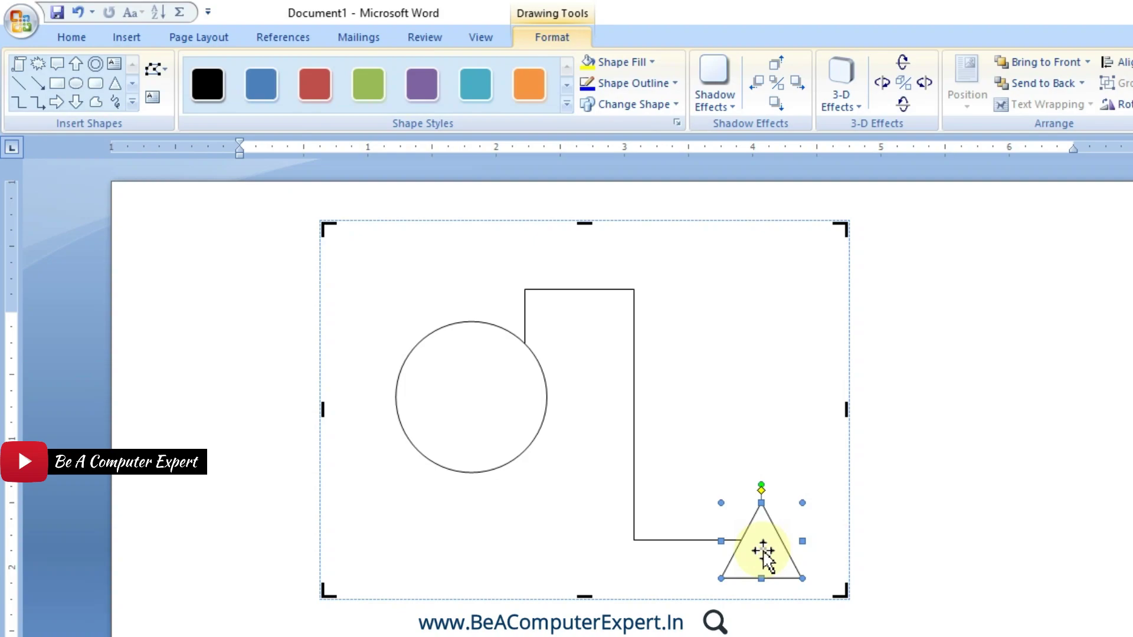
click(675, 219)
drag(675, 219, 898, 277)
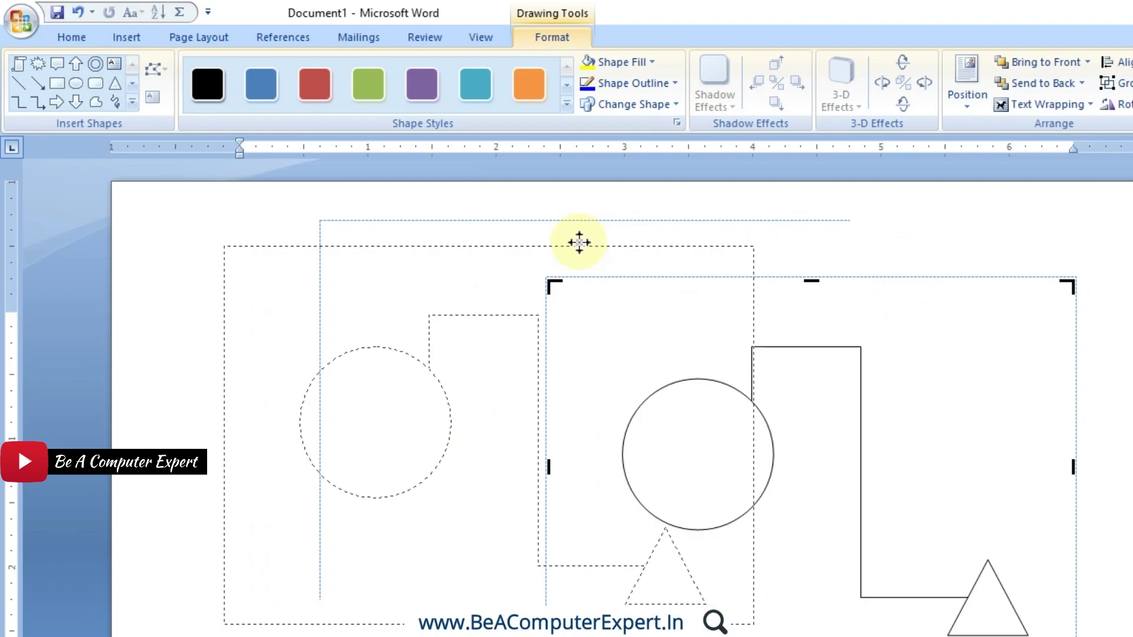
drag(897, 279, 576, 244)
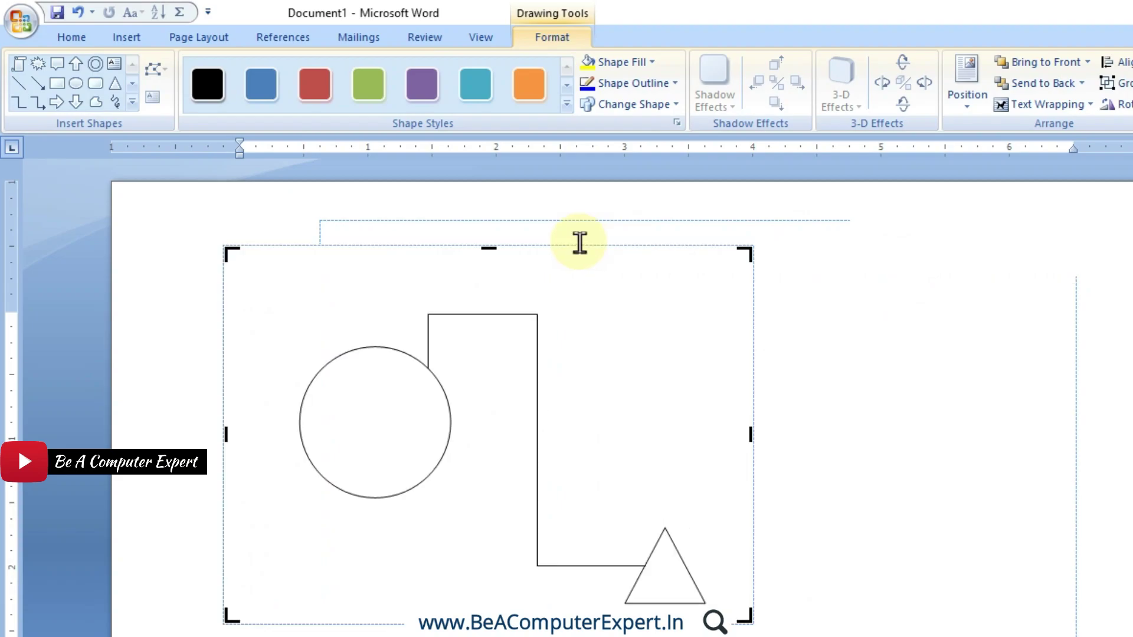
click(126, 37)
- Delete the entire drawing canvas, including its circle, elbow connector and triangle
click(289, 88)
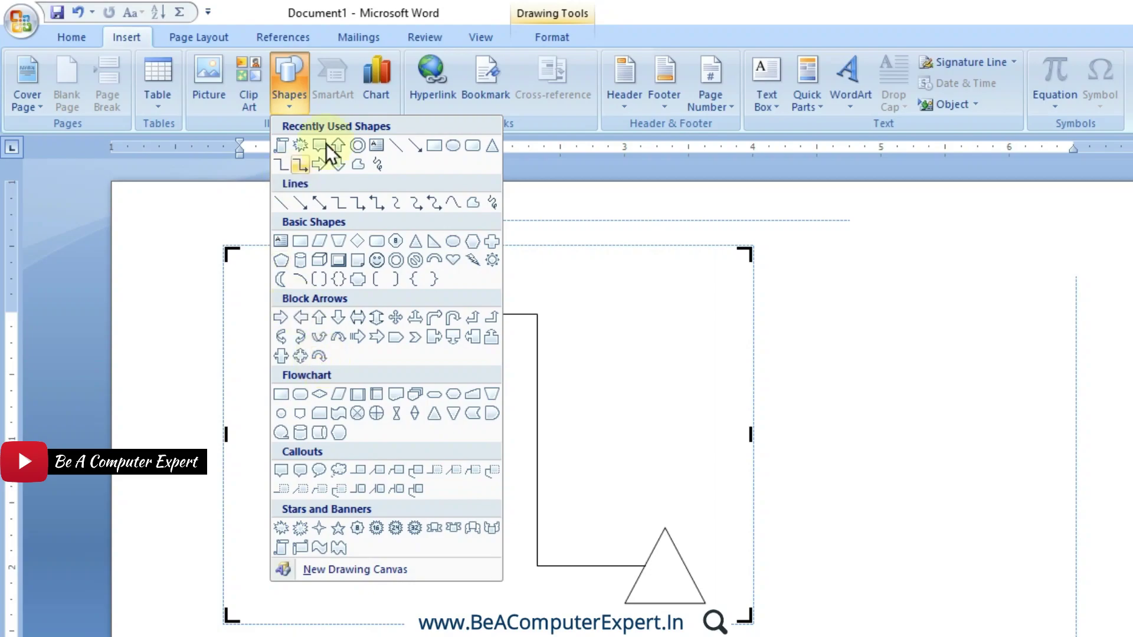
right_click(371, 241)
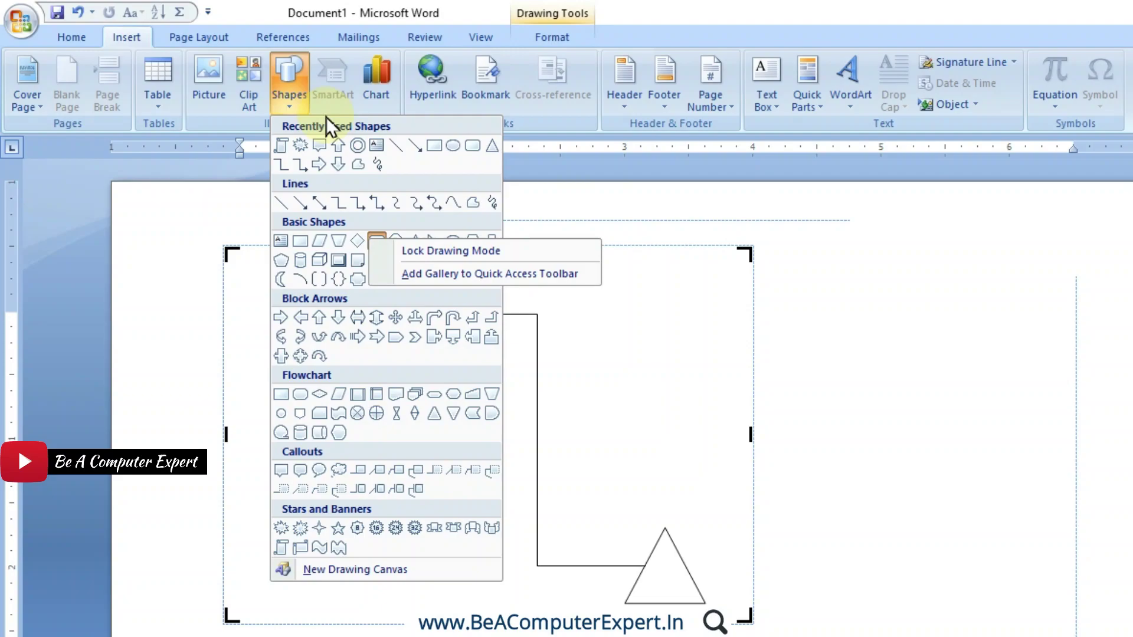
click(610, 261)
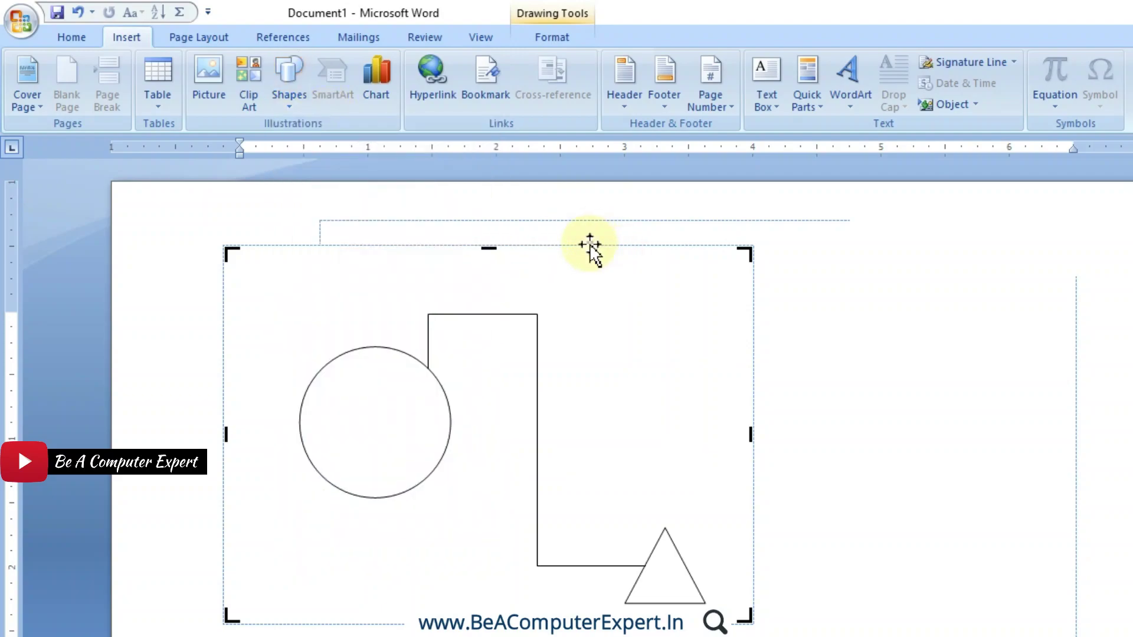
click(588, 247)
key(Delete)
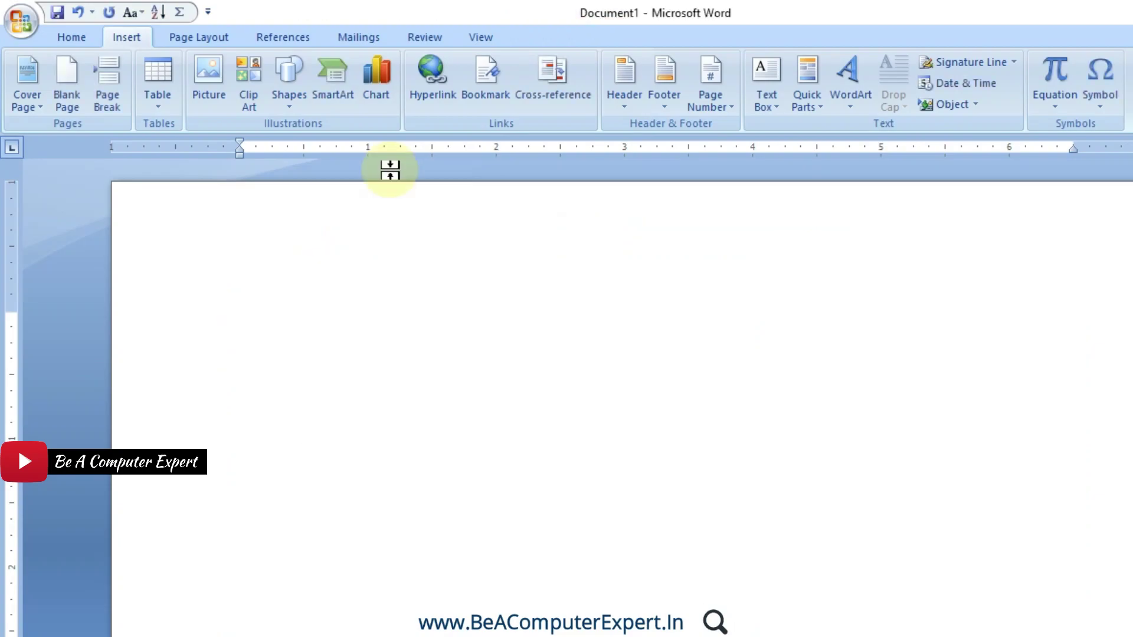
- Draw a wide rounded rectangle across the page and reduce its corner rounding to gentle curves
click(291, 106)
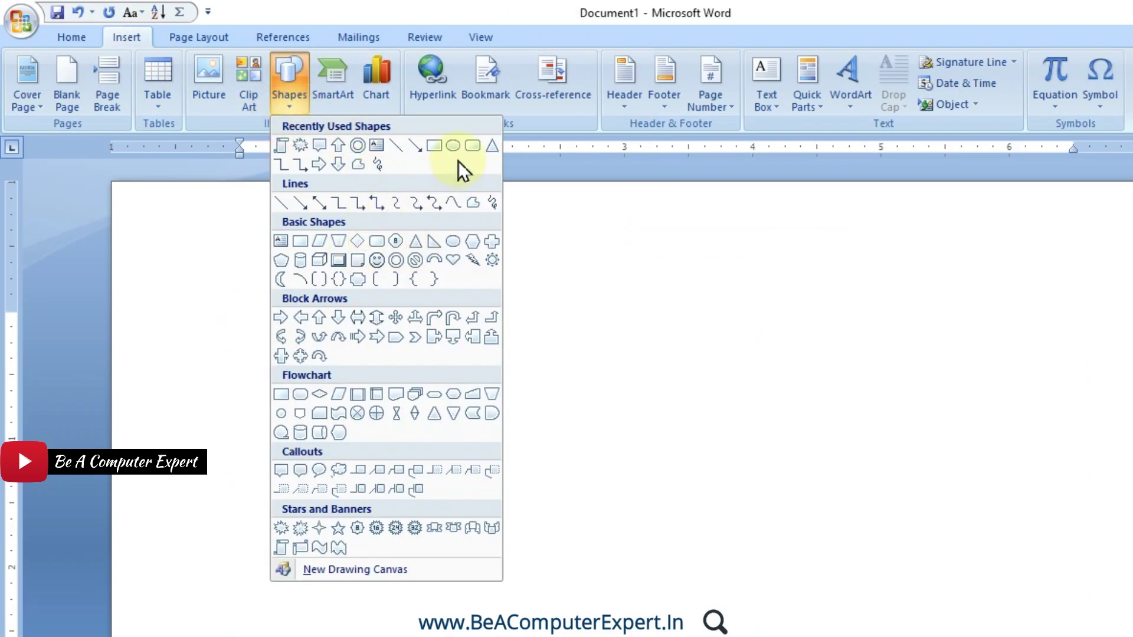
click(472, 147)
drag(302, 311, 888, 476)
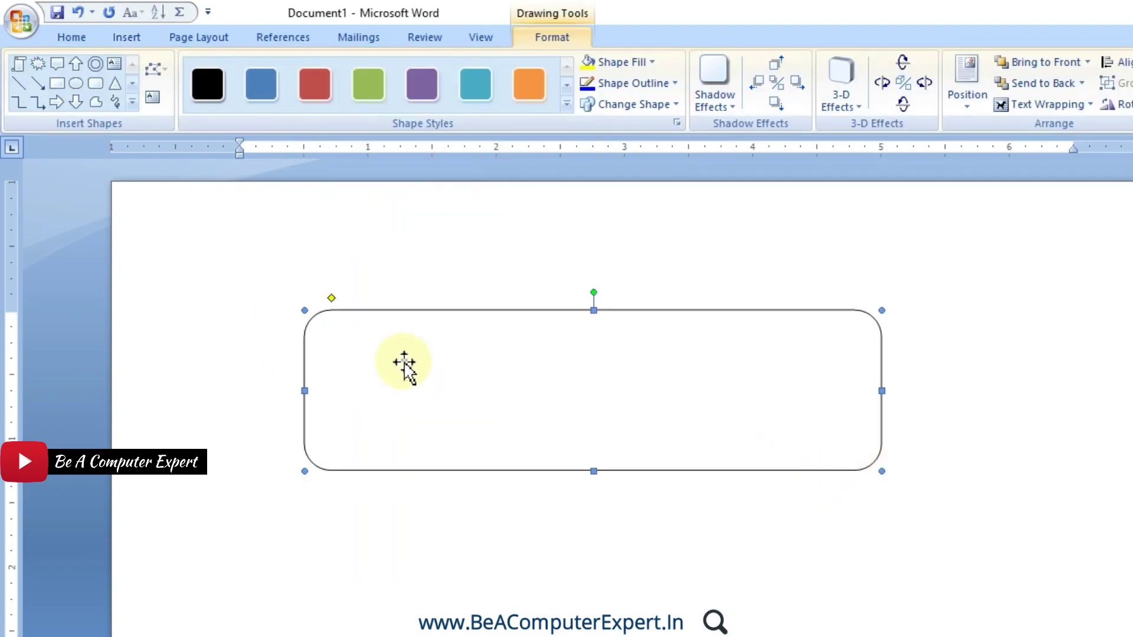
drag(332, 299, 531, 354)
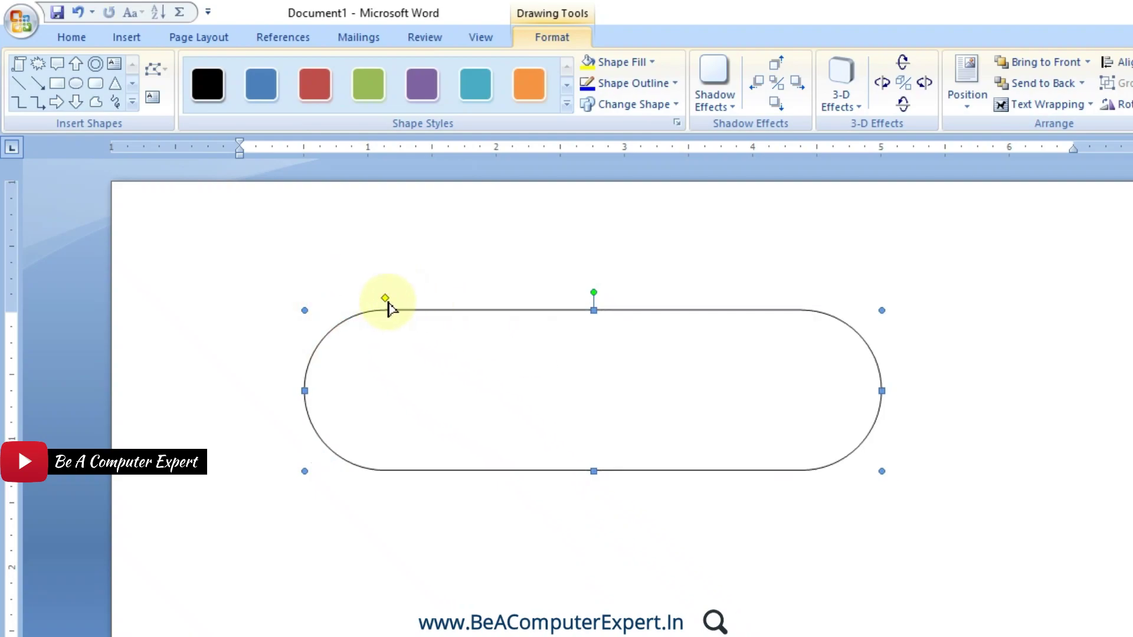
click(386, 299)
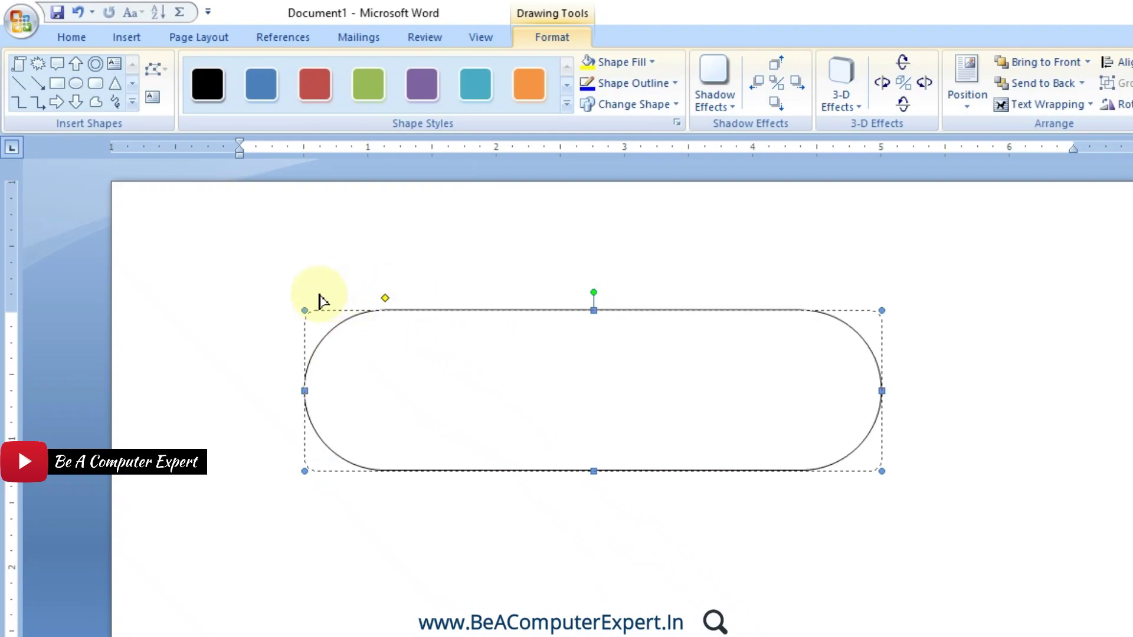
drag(318, 301, 328, 302)
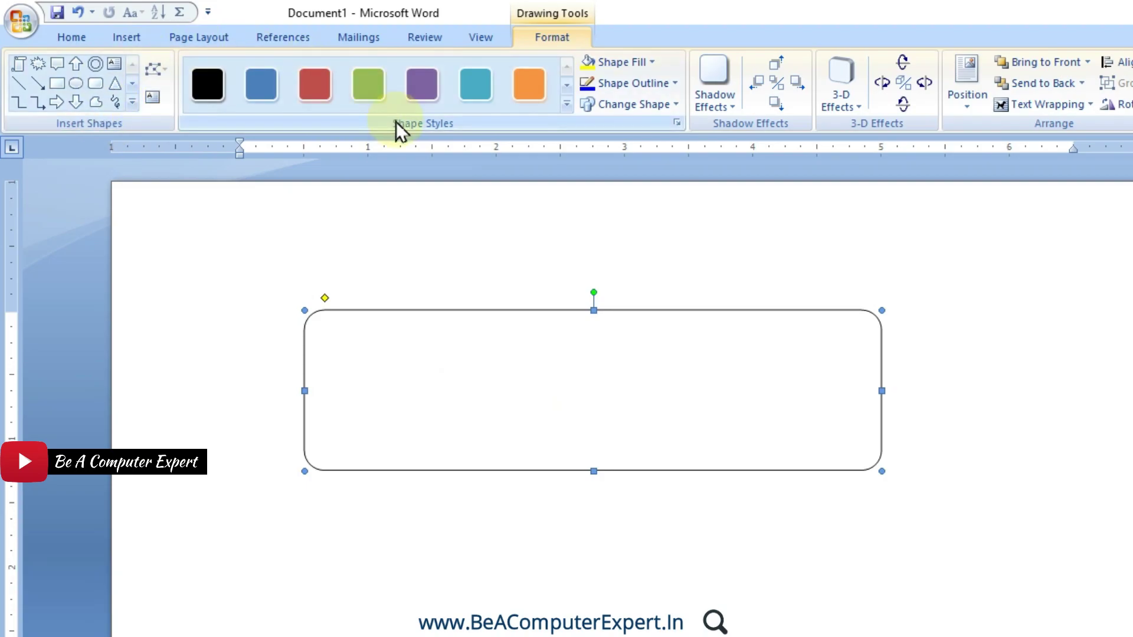
click(133, 102)
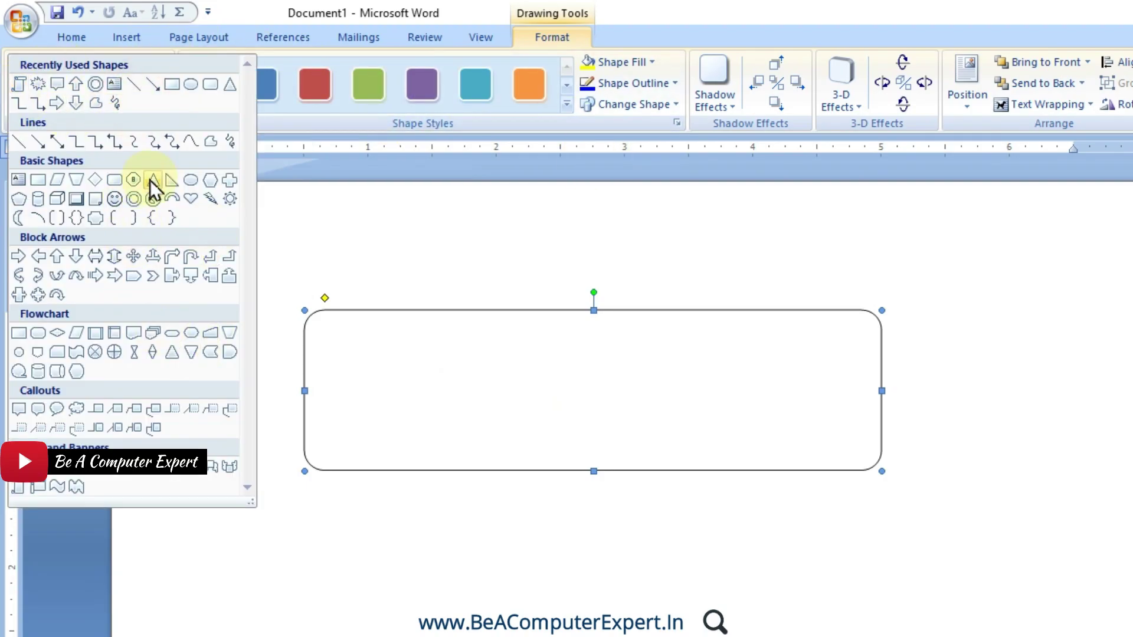
click(271, 125)
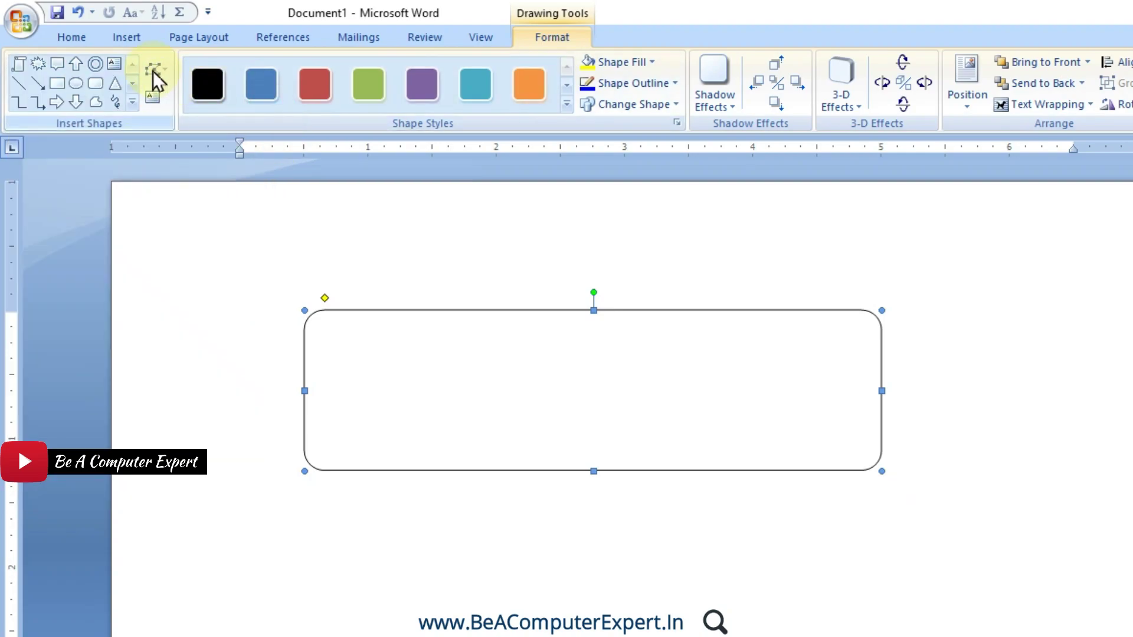
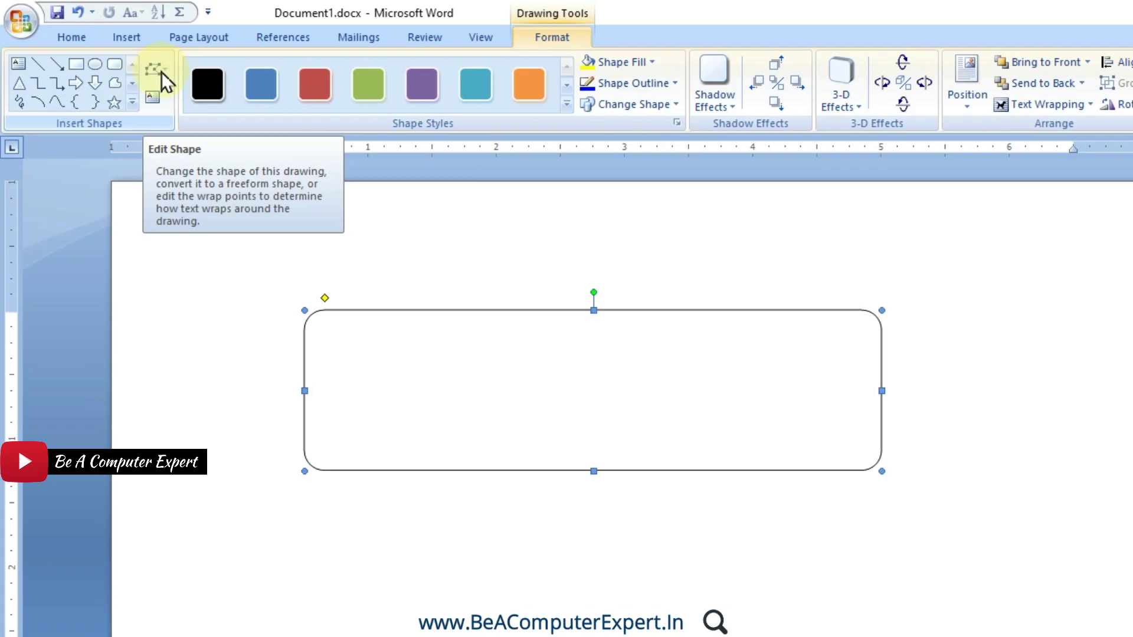
- Delete the rounded rectangle from the page
click(130, 104)
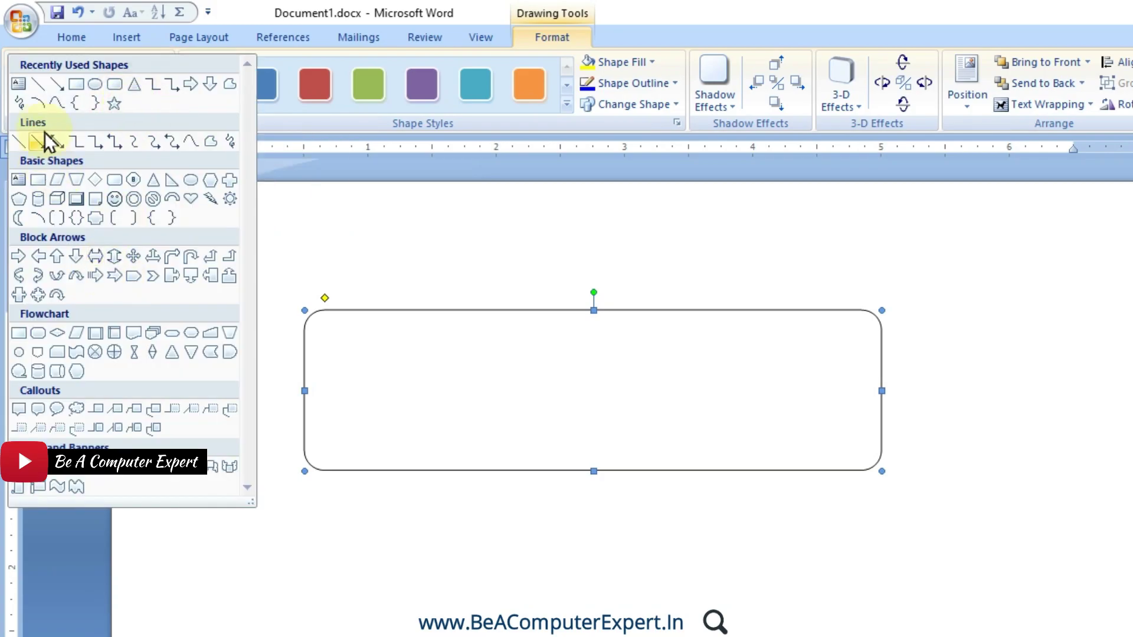
click(229, 86)
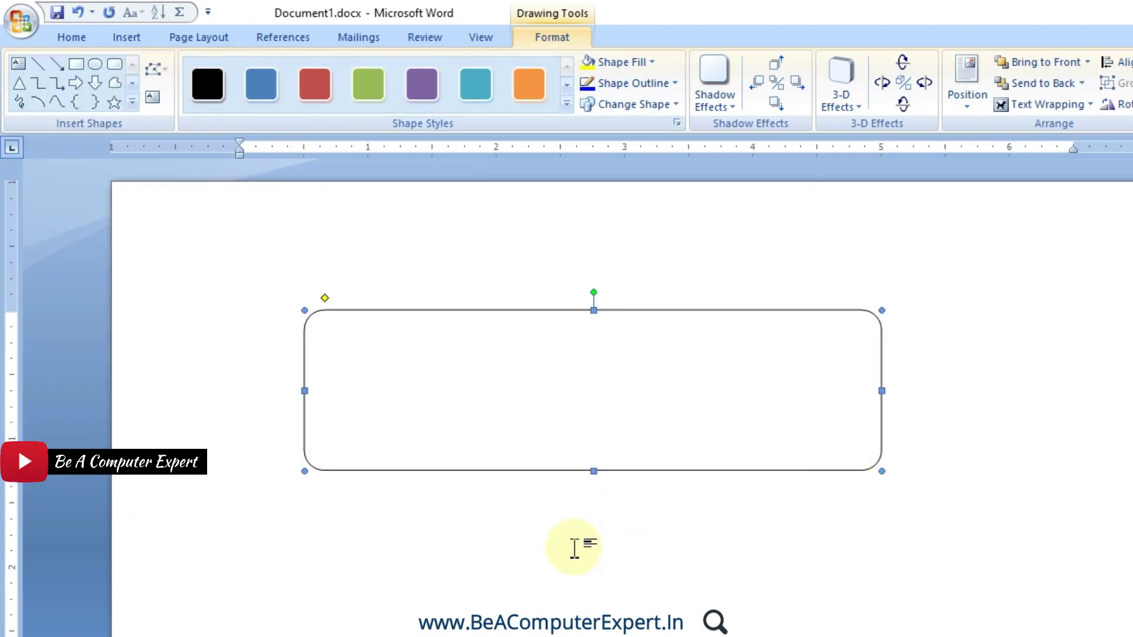
click(574, 549)
click(506, 336)
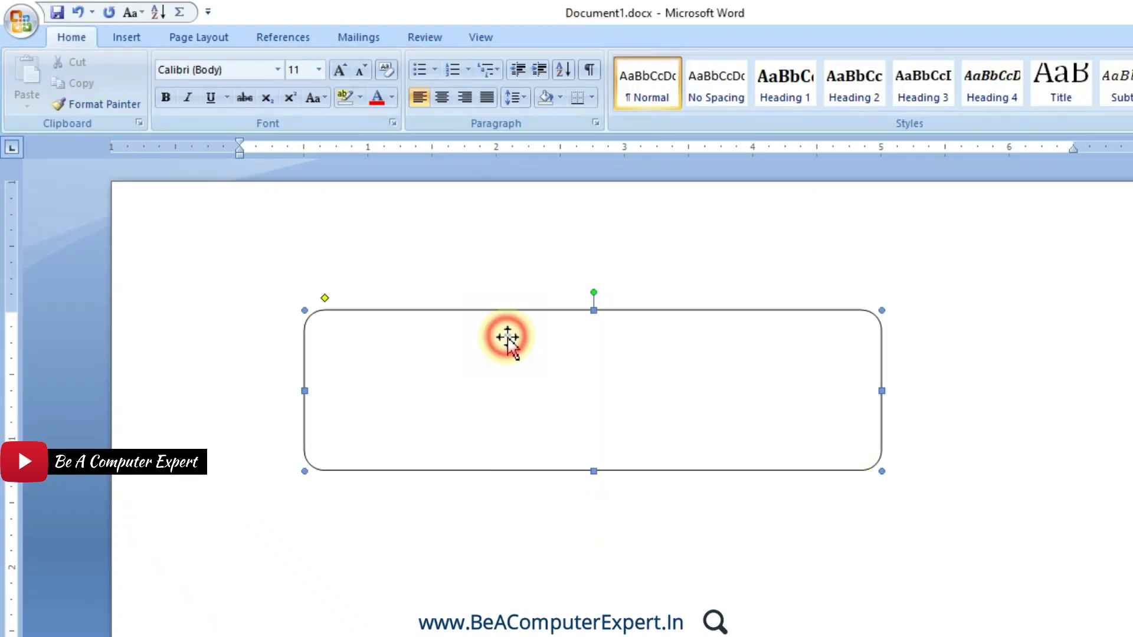
key(Delete)
- Draw a closed Freeform shape with six clicked corners and a freehand loop back to the start
click(124, 35)
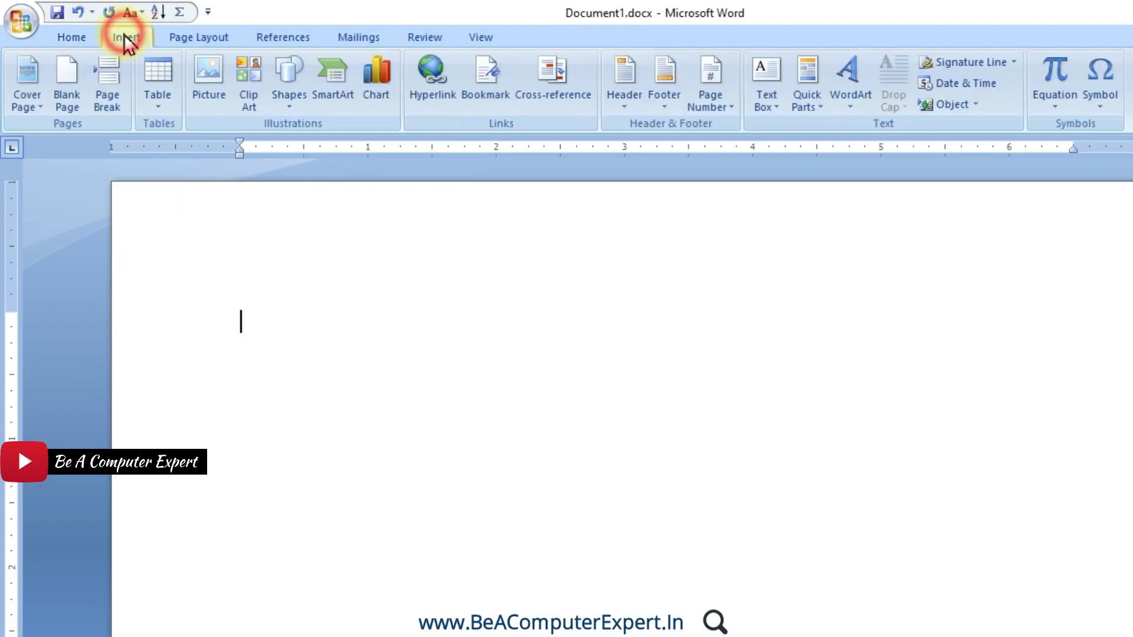
click(296, 111)
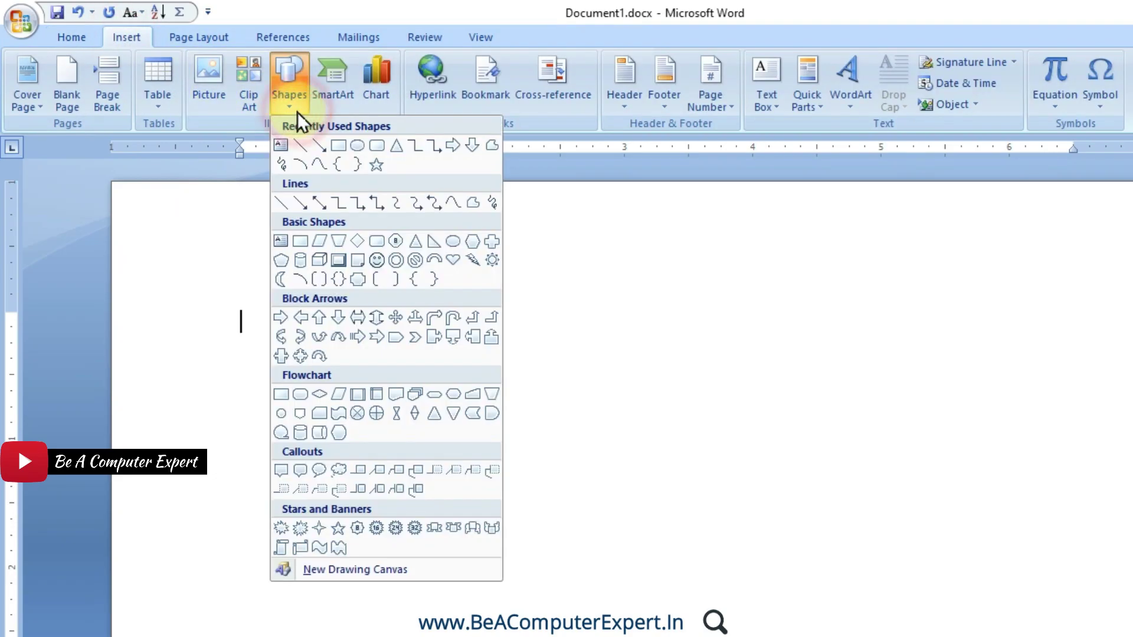
click(491, 146)
click(302, 328)
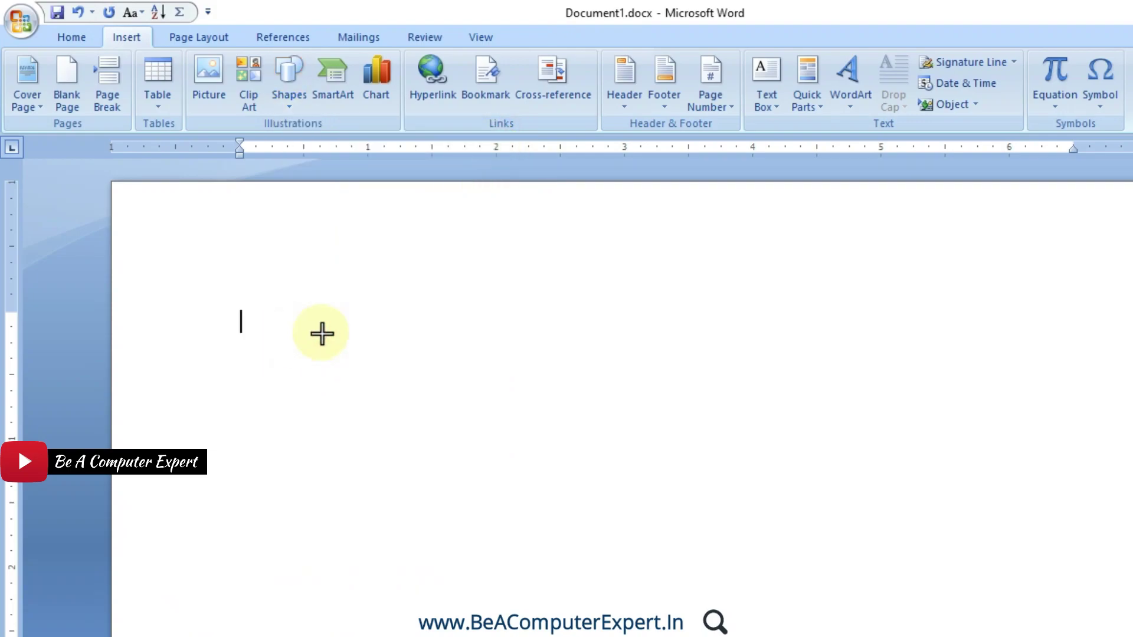
click(607, 294)
click(849, 437)
click(656, 599)
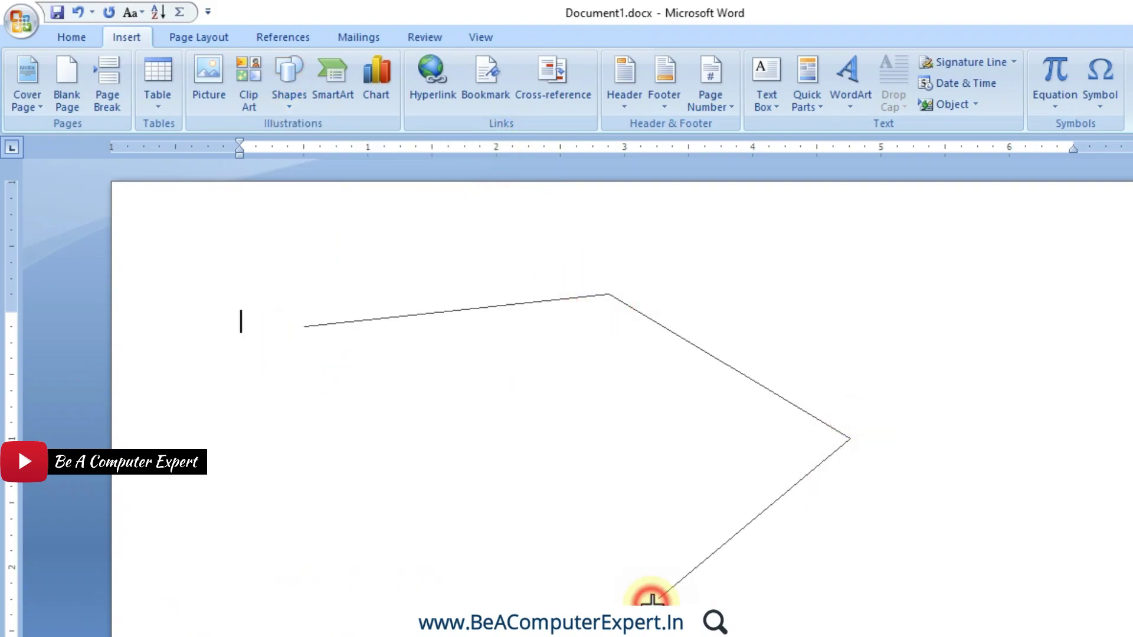
click(386, 470)
click(512, 359)
click(607, 453)
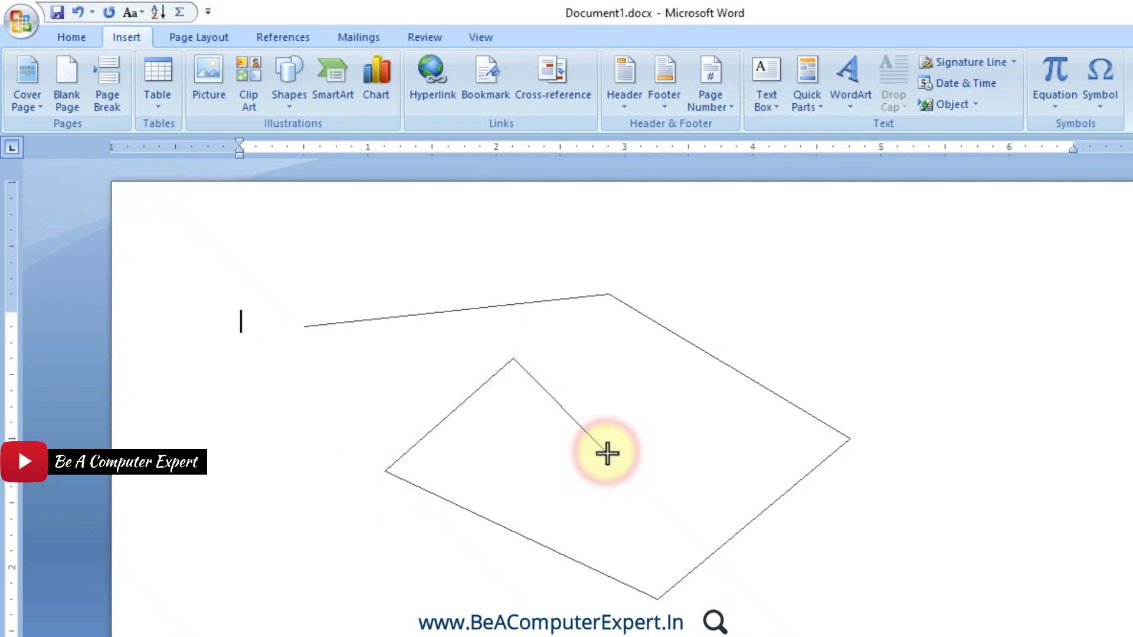
mouse_move(607, 453)
mouse_down()
mouse_move(664, 441)
mouse_move(368, 386)
mouse_move(295, 355)
mouse_move(303, 325)
mouse_up()
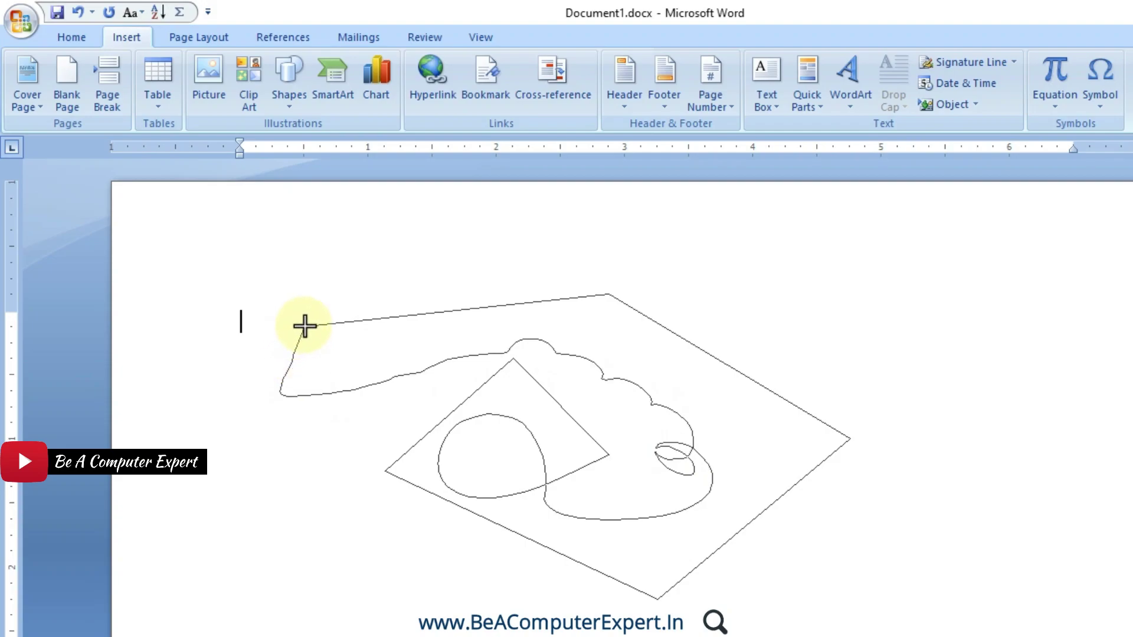
click(304, 325)
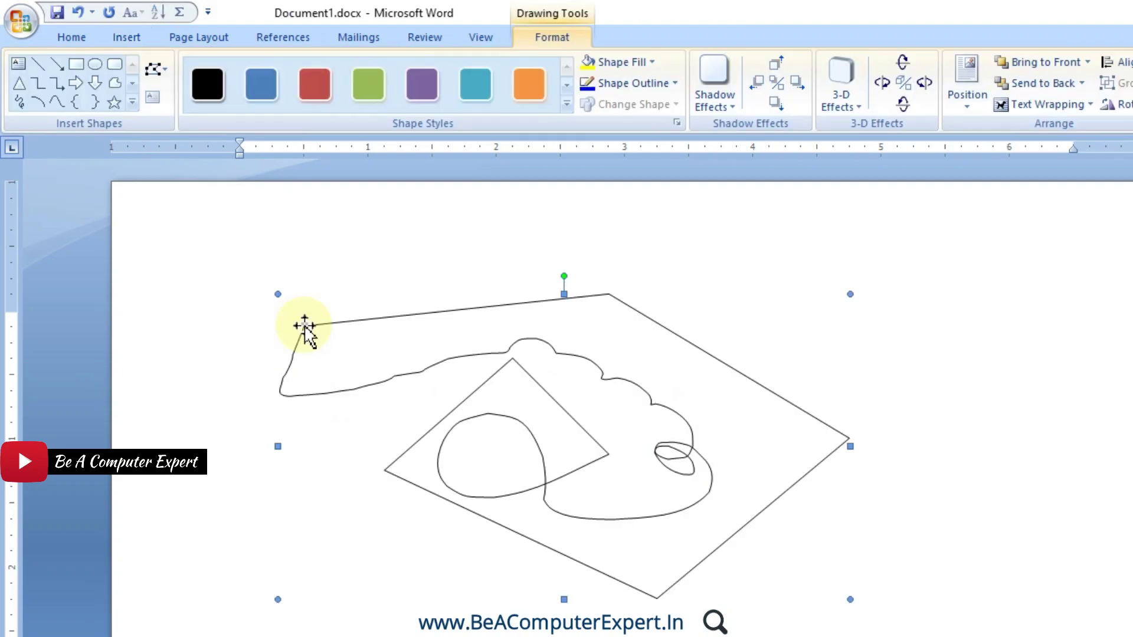
- With Edit Points, drag the freeform's vertices outward and pull up a sharp new peak
click(160, 73)
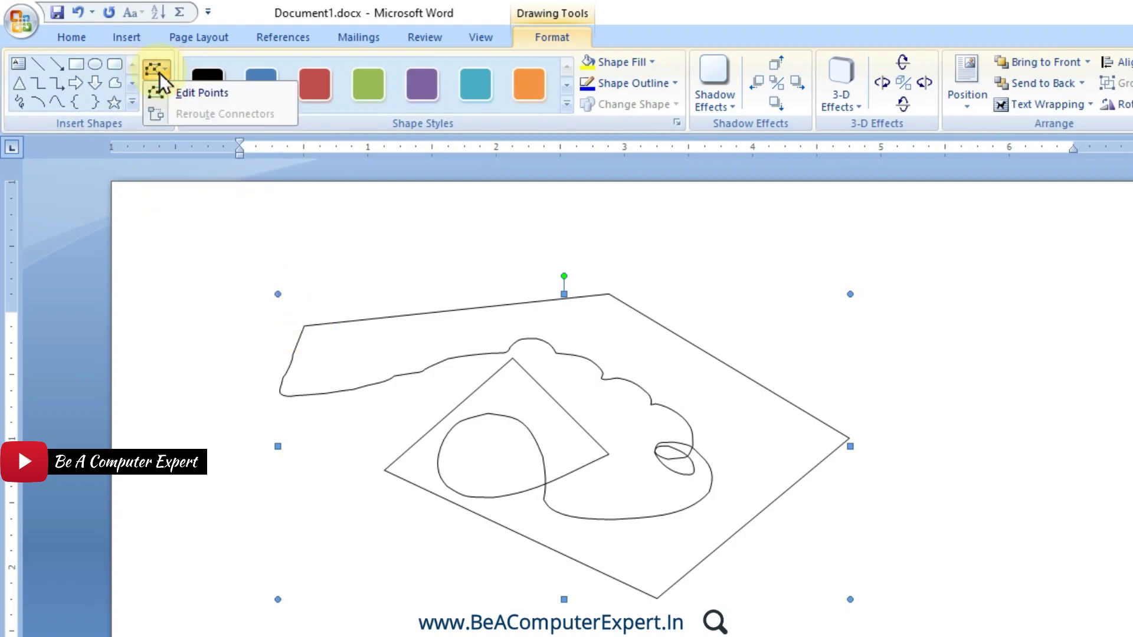
click(190, 94)
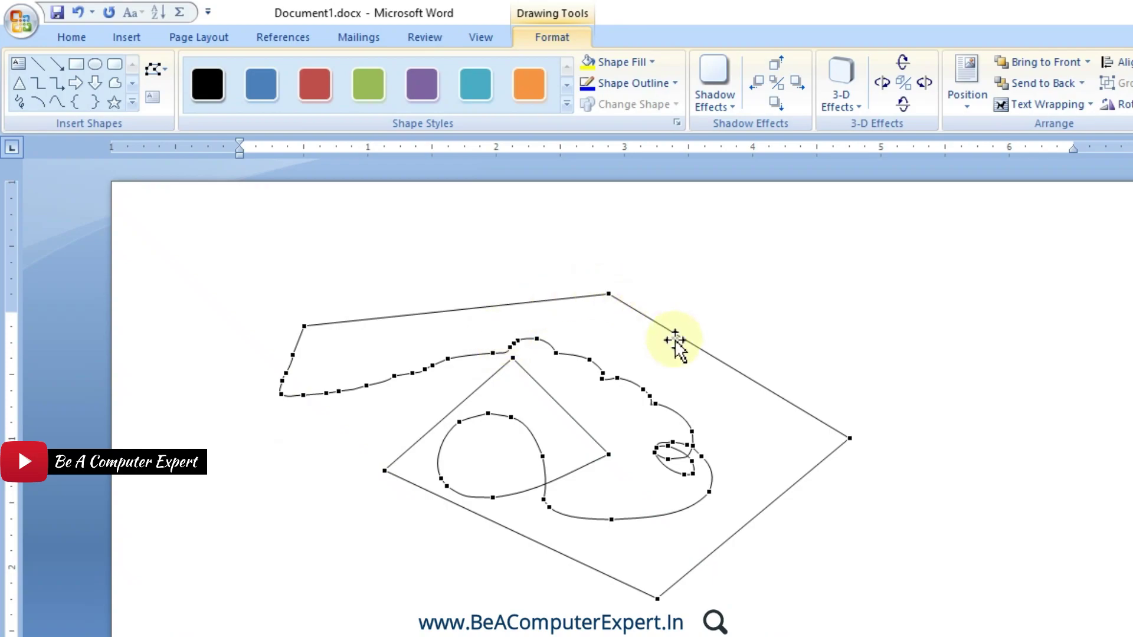
click(511, 417)
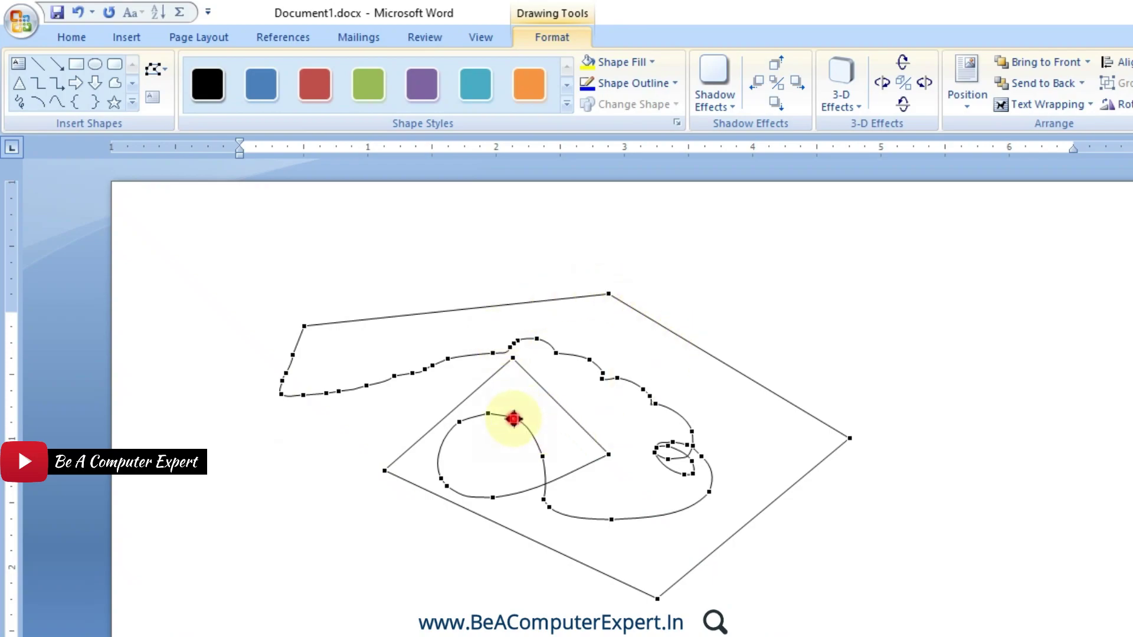
drag(517, 407, 518, 394)
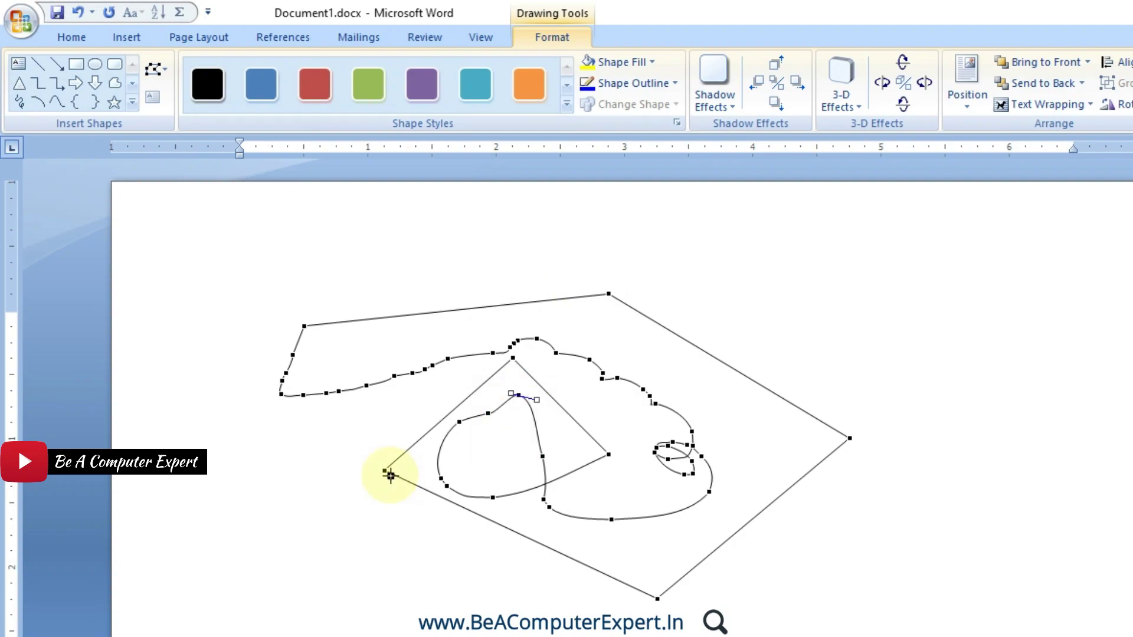
drag(389, 473, 263, 468)
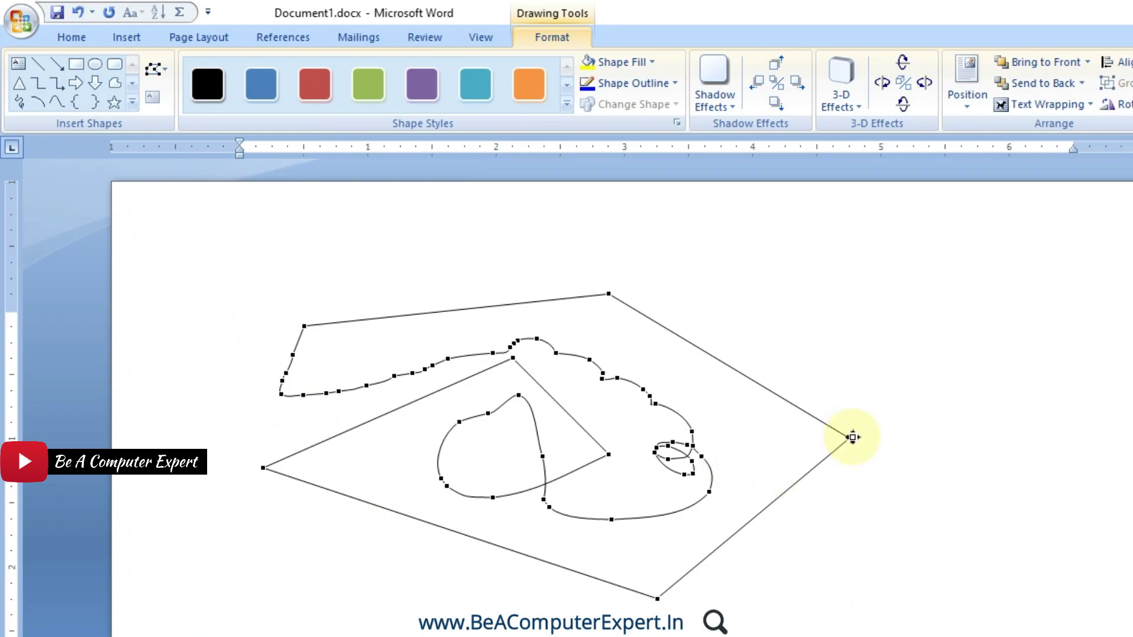
drag(851, 438, 1026, 401)
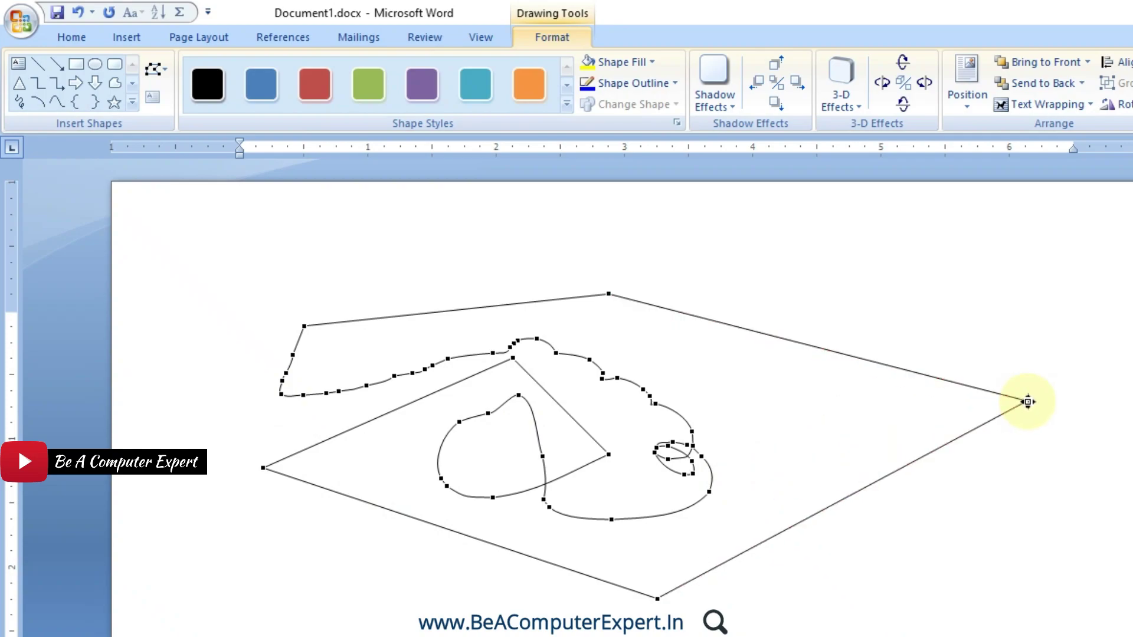
drag(692, 432, 770, 397)
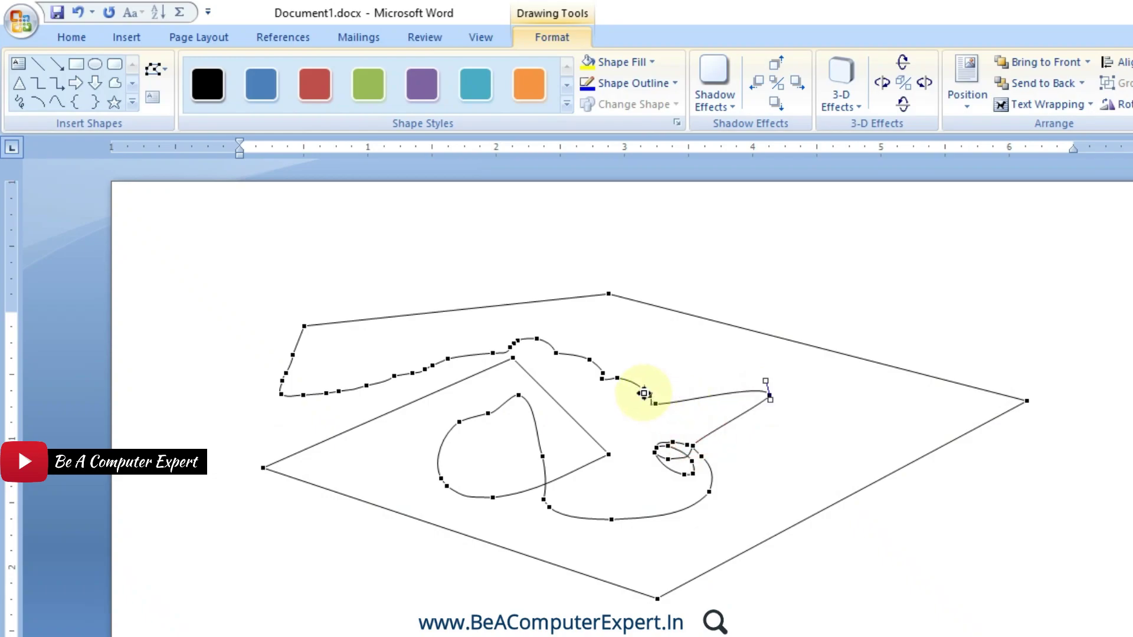
drag(645, 387, 645, 347)
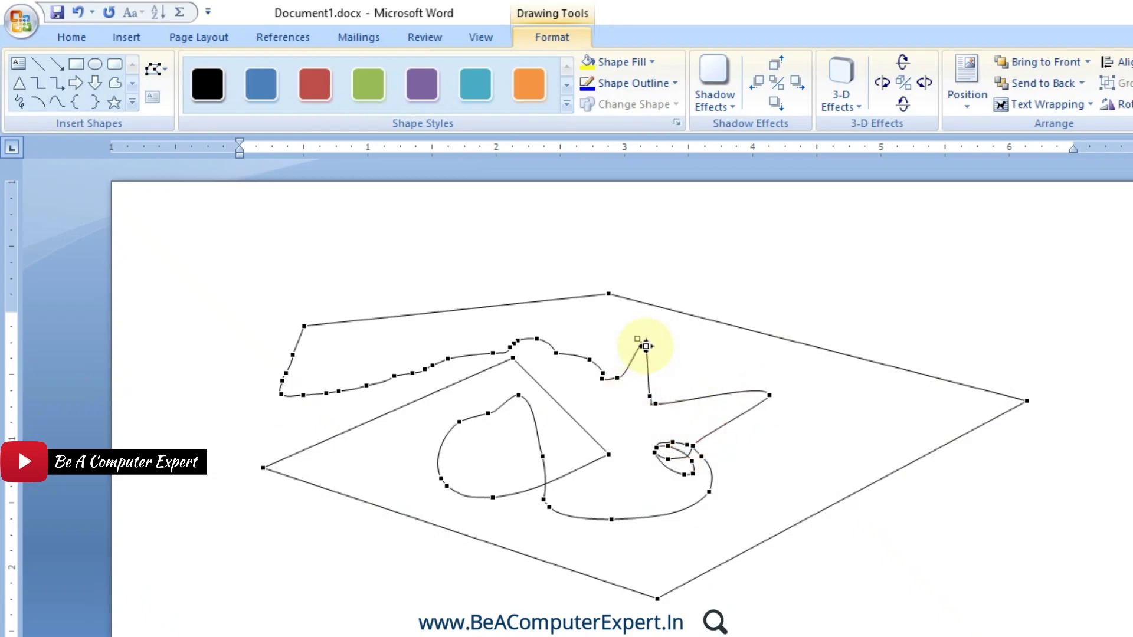
- Select the whole freeform shape and delete it
click(159, 68)
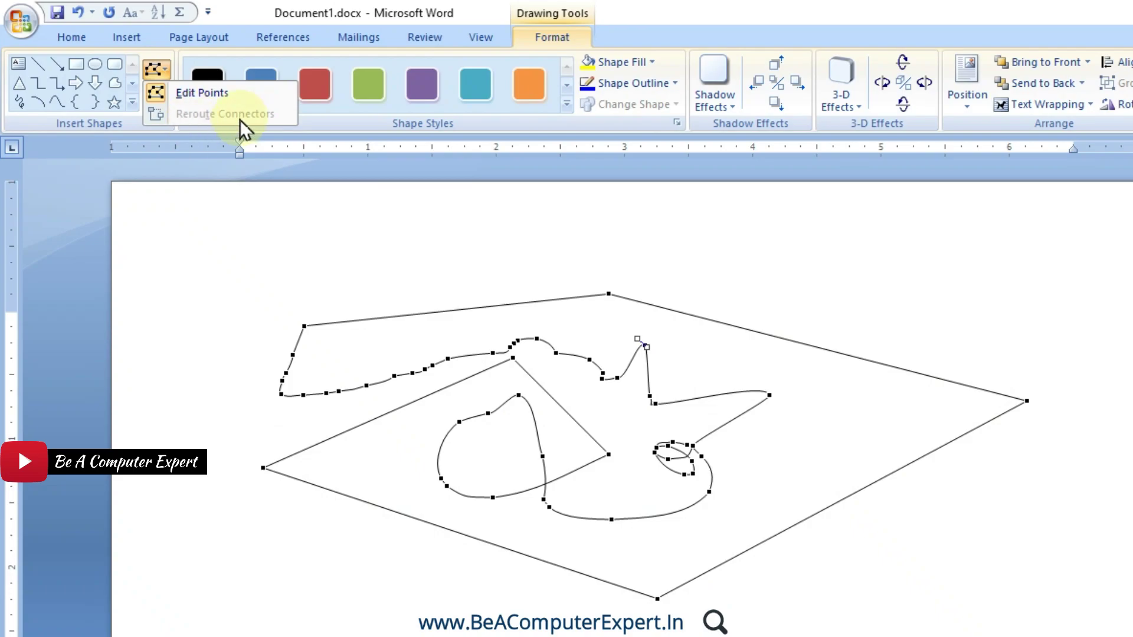
click(387, 314)
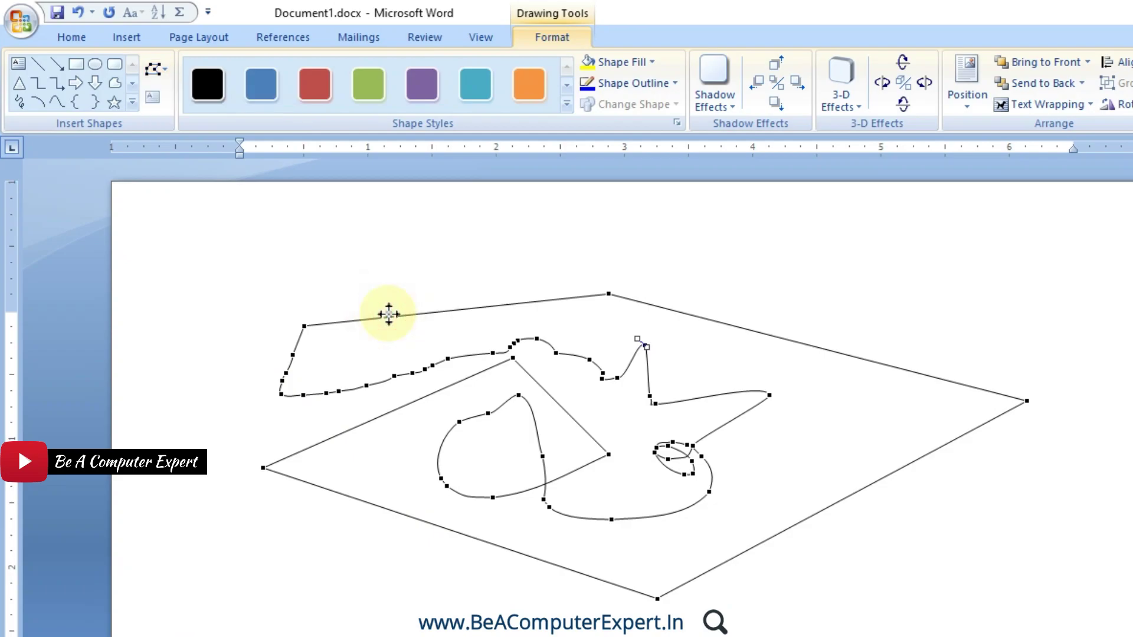
key(Delete)
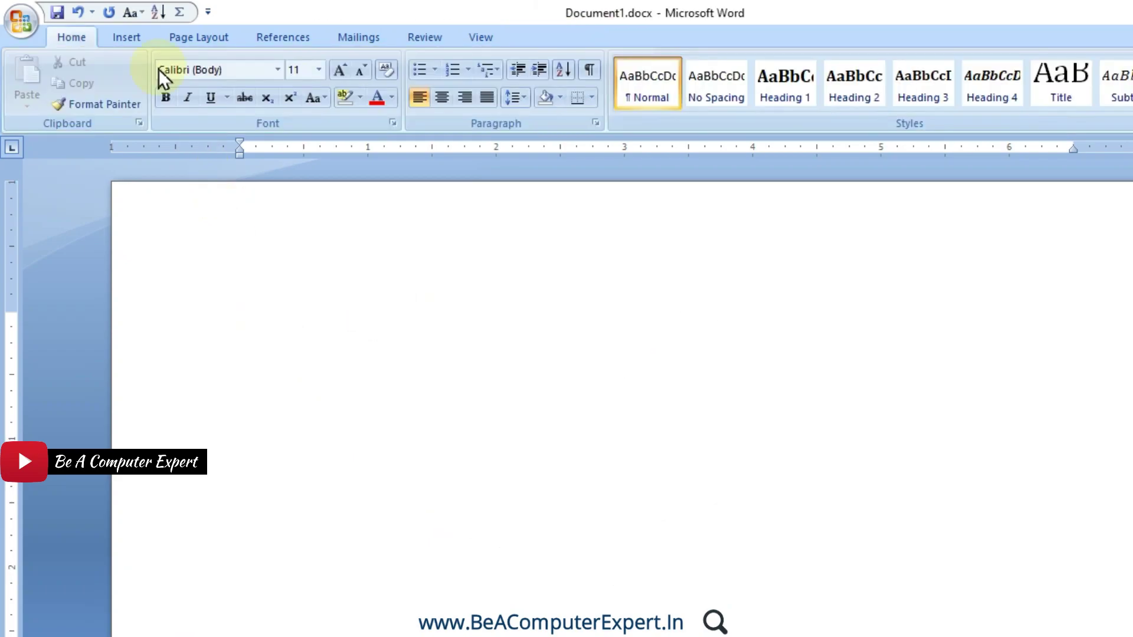
- Insert a New Drawing Canvas, shrink it from the corner and extend its bottom edge downward
click(144, 50)
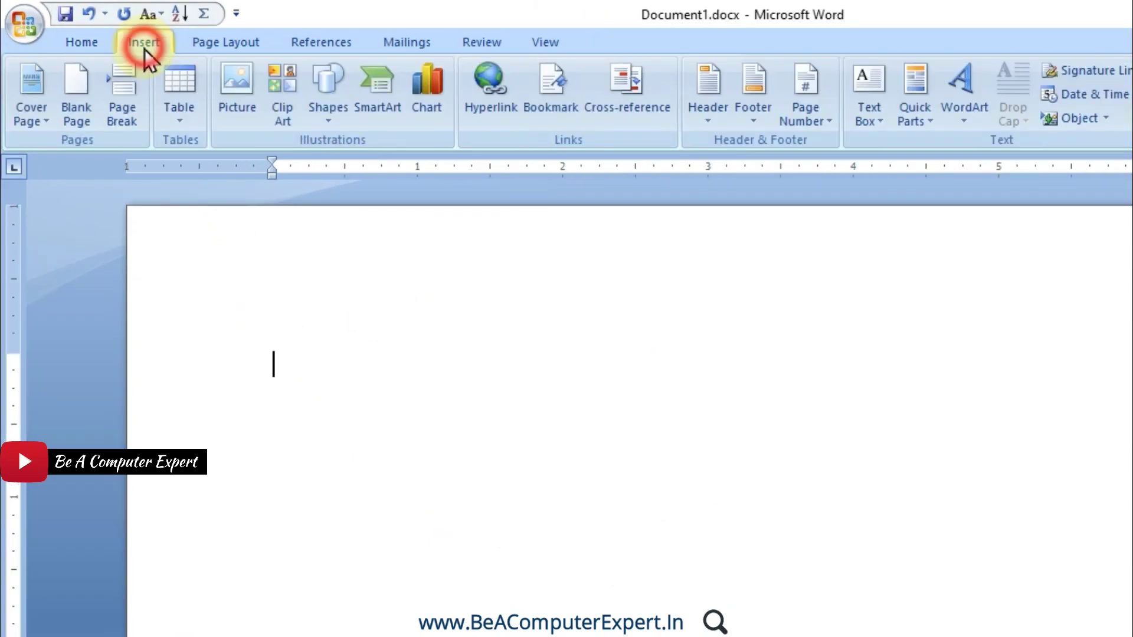
click(340, 125)
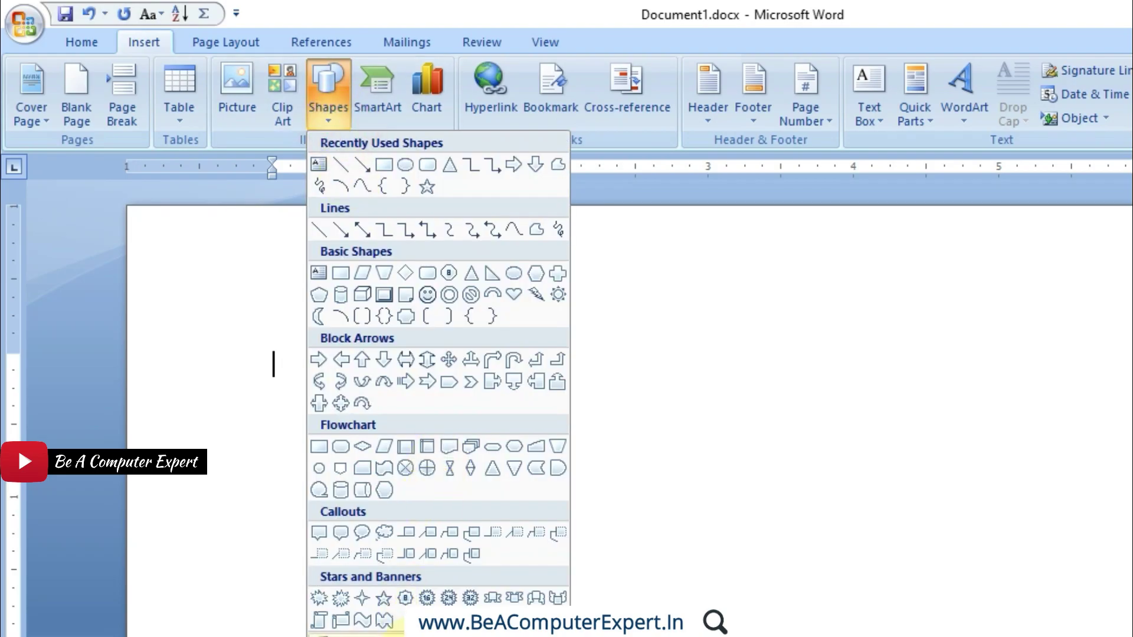
click(401, 632)
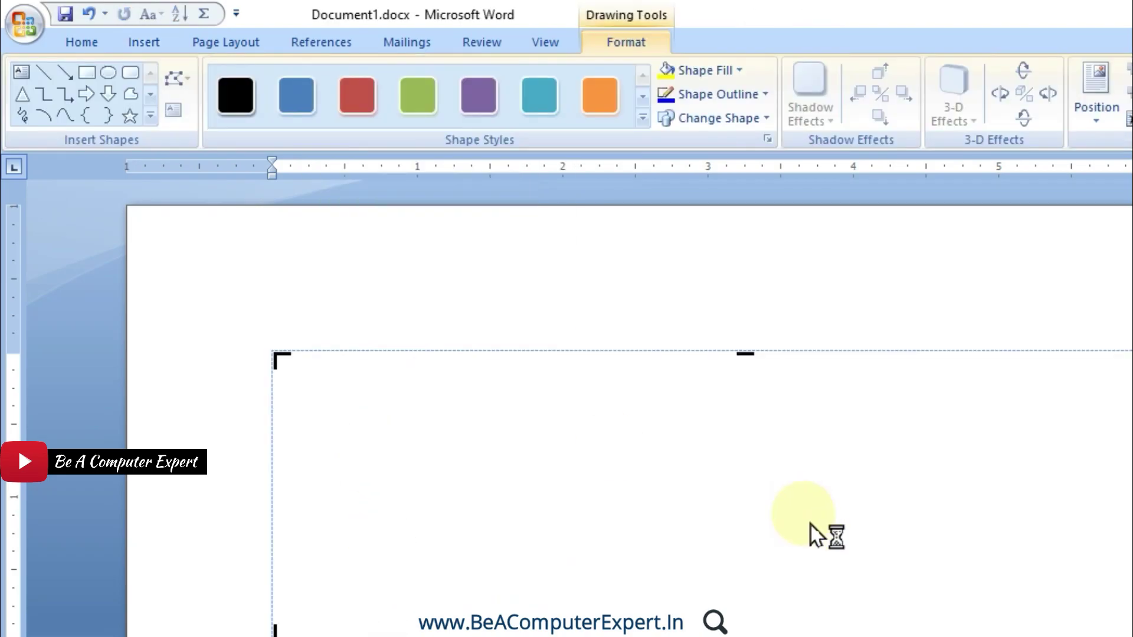
scroll(627, 383, down, 3)
scroll(628, 383, down, 2)
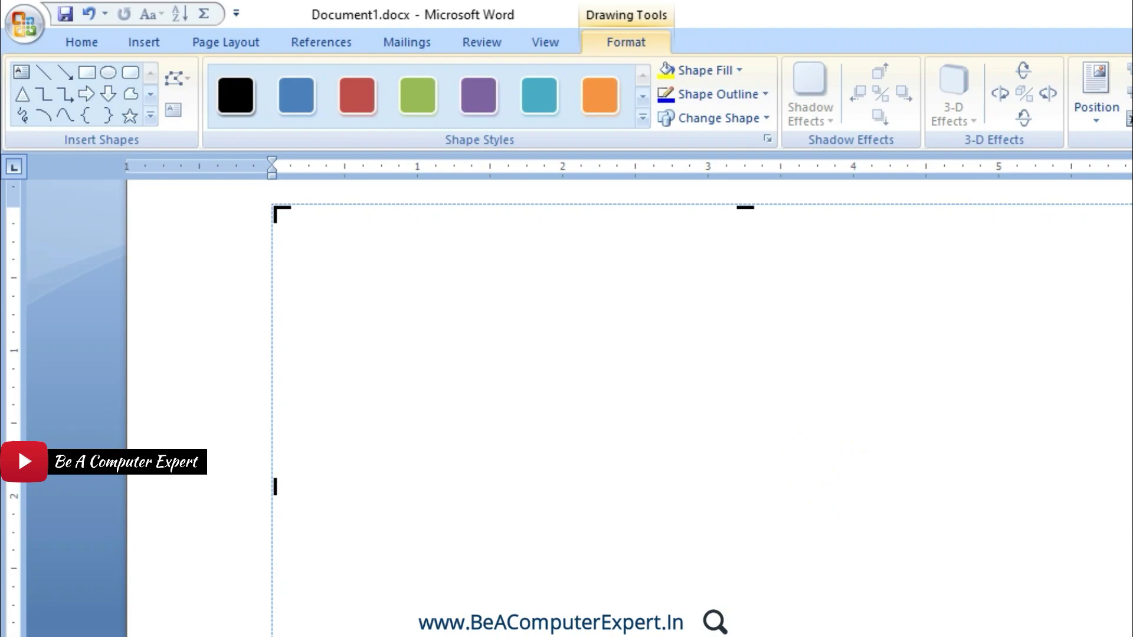
drag(899, 460, 889, 458)
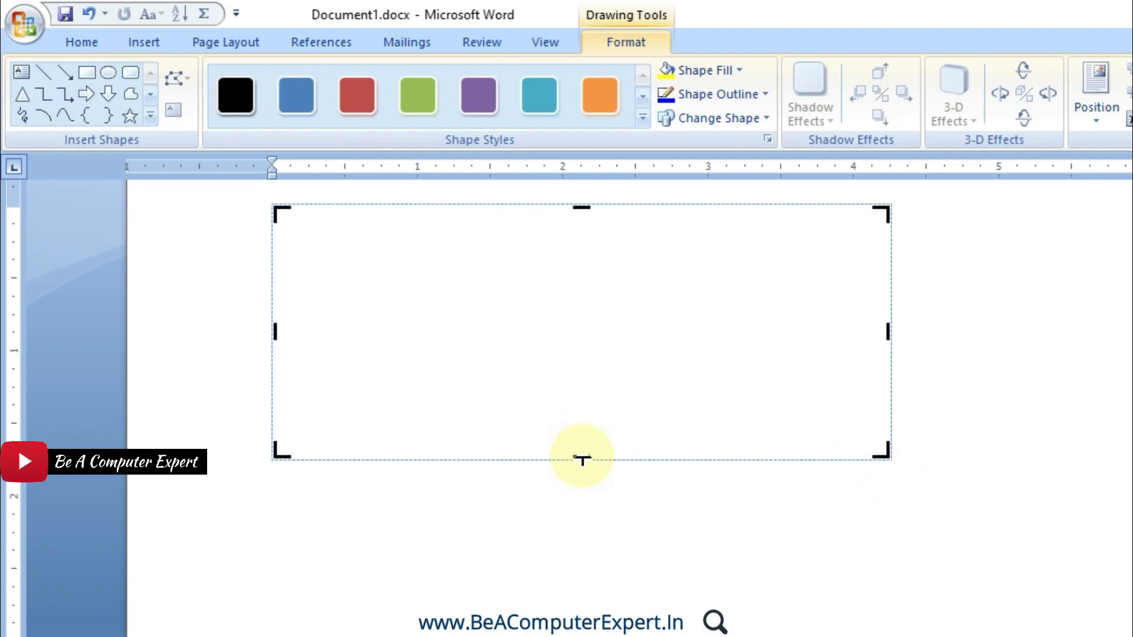
drag(582, 458, 587, 536)
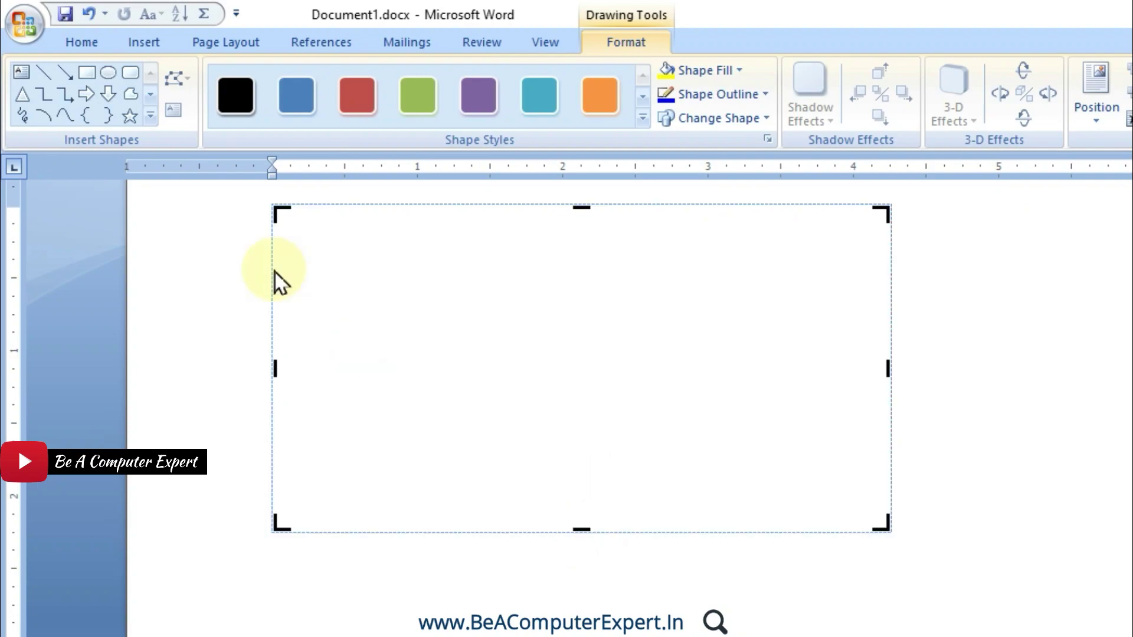
click(108, 73)
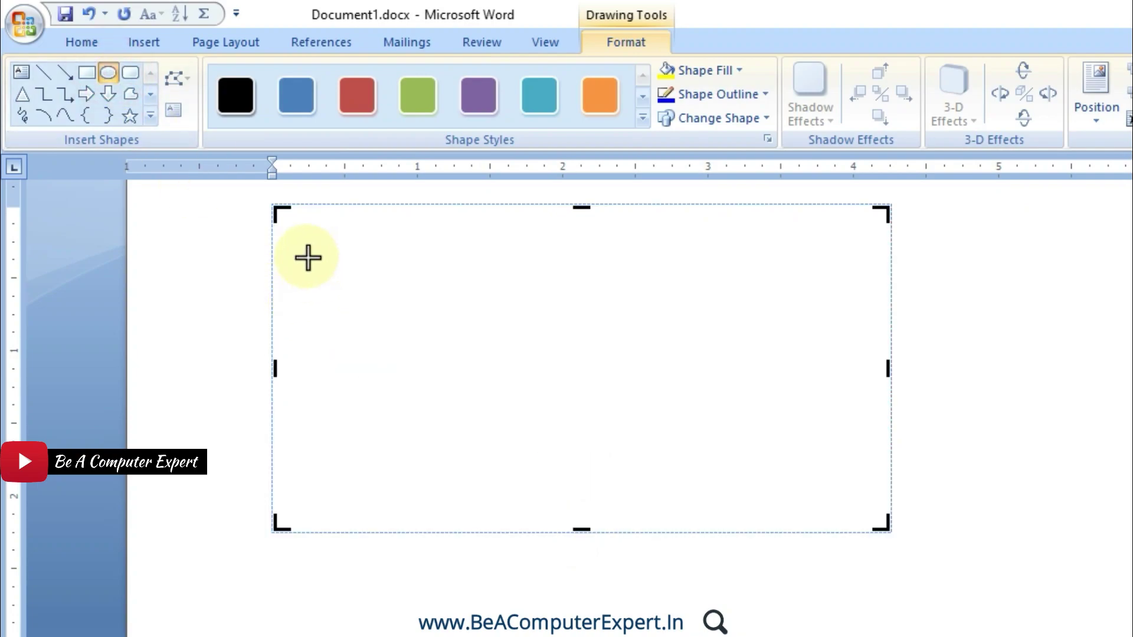
- Draw a small oval at the canvas's top-left and an isosceles triangle to its right
drag(308, 258, 372, 331)
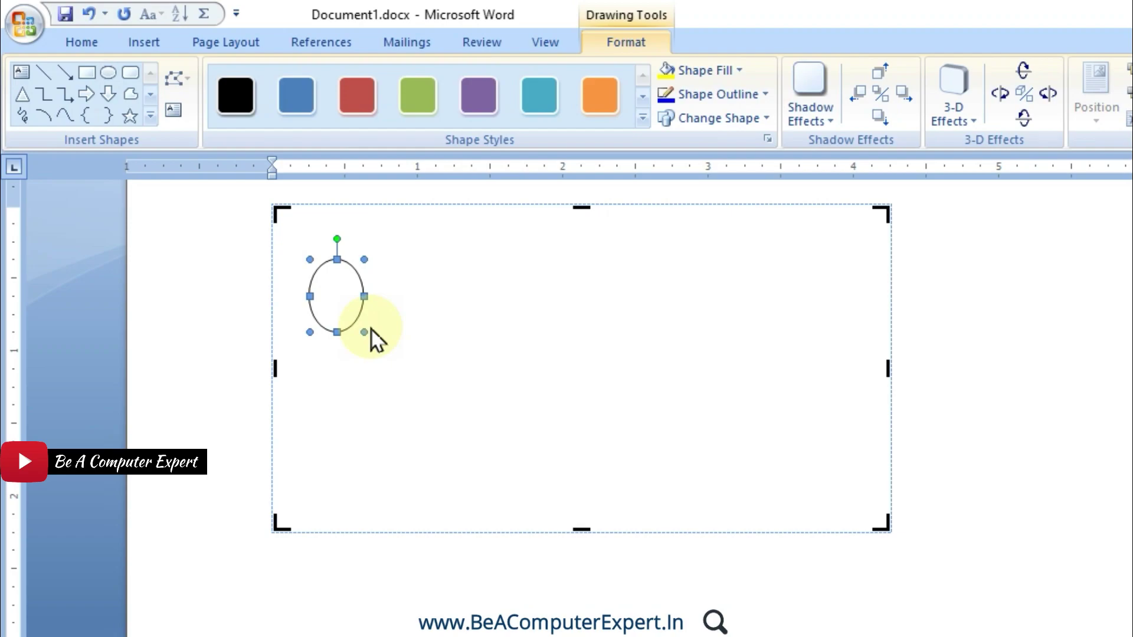
click(21, 93)
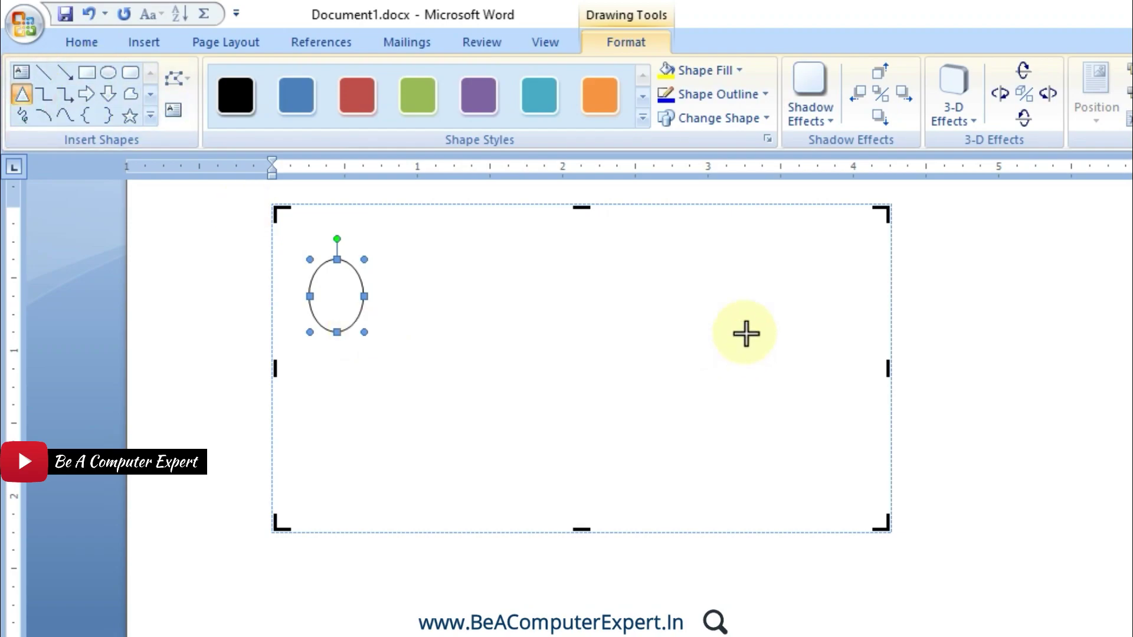
drag(706, 297, 766, 378)
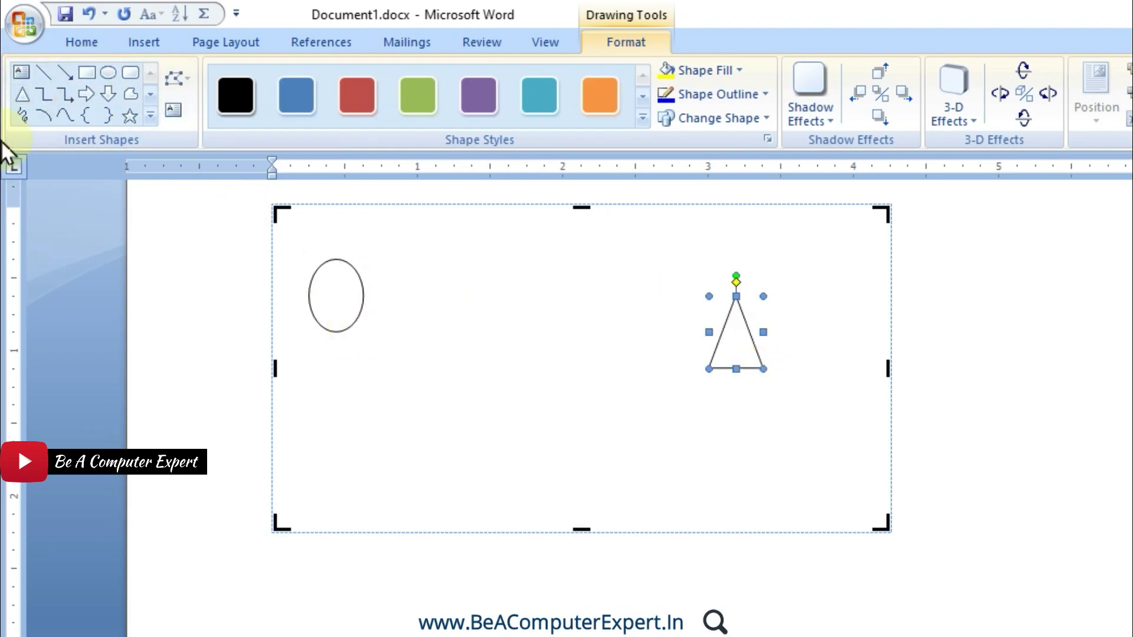
- Join the oval to the triangle with an elbow connector and pull its oval end left
click(42, 97)
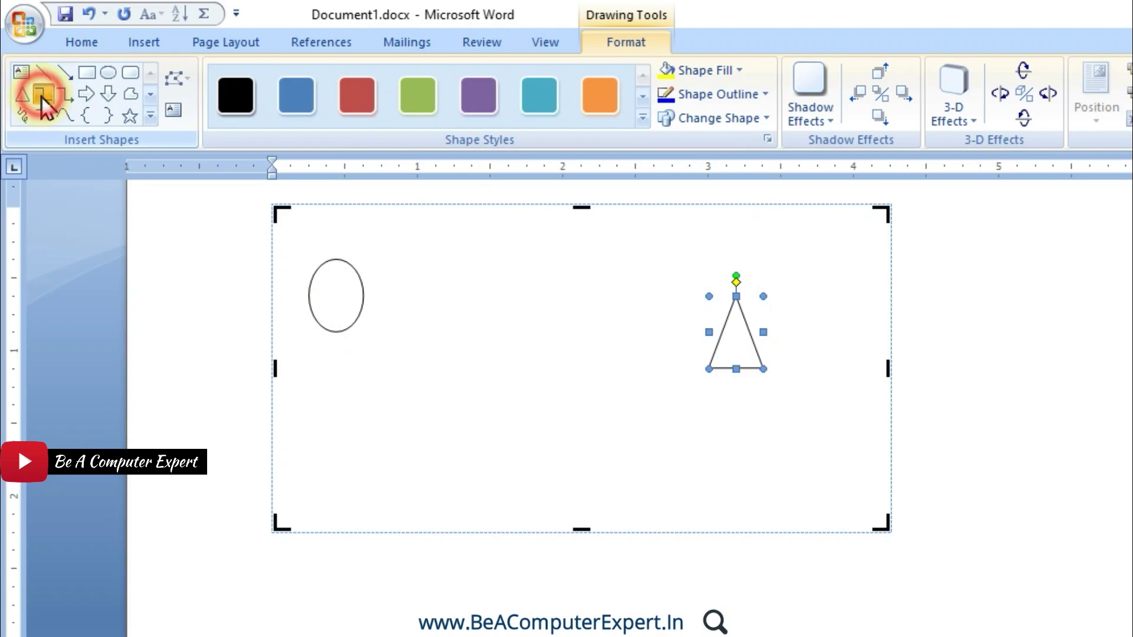
click(358, 275)
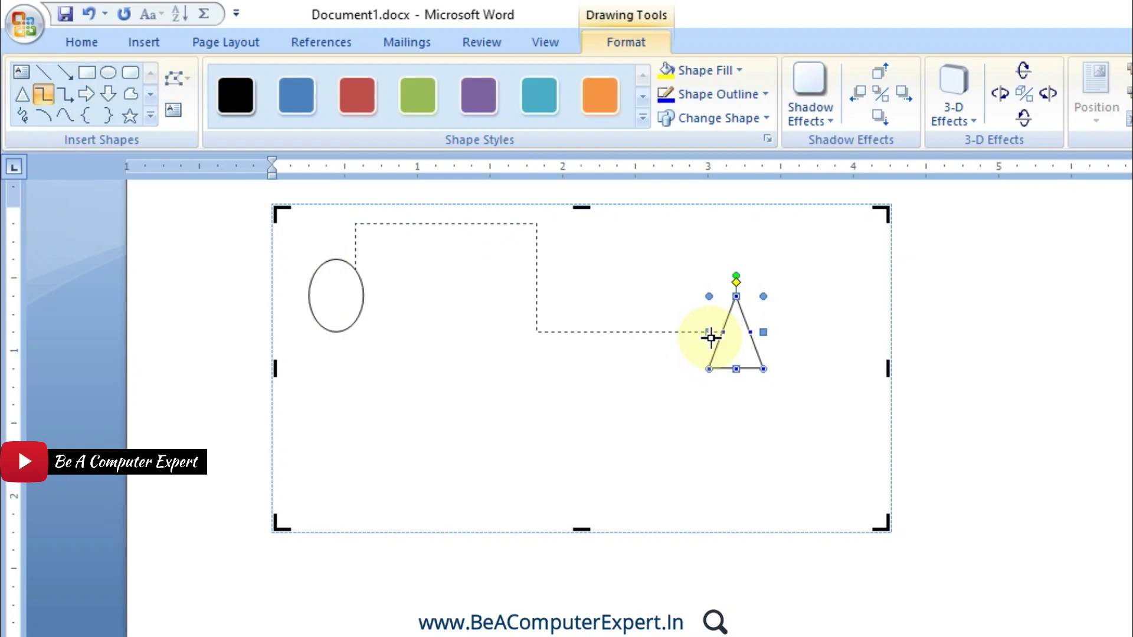
drag(358, 274, 711, 340)
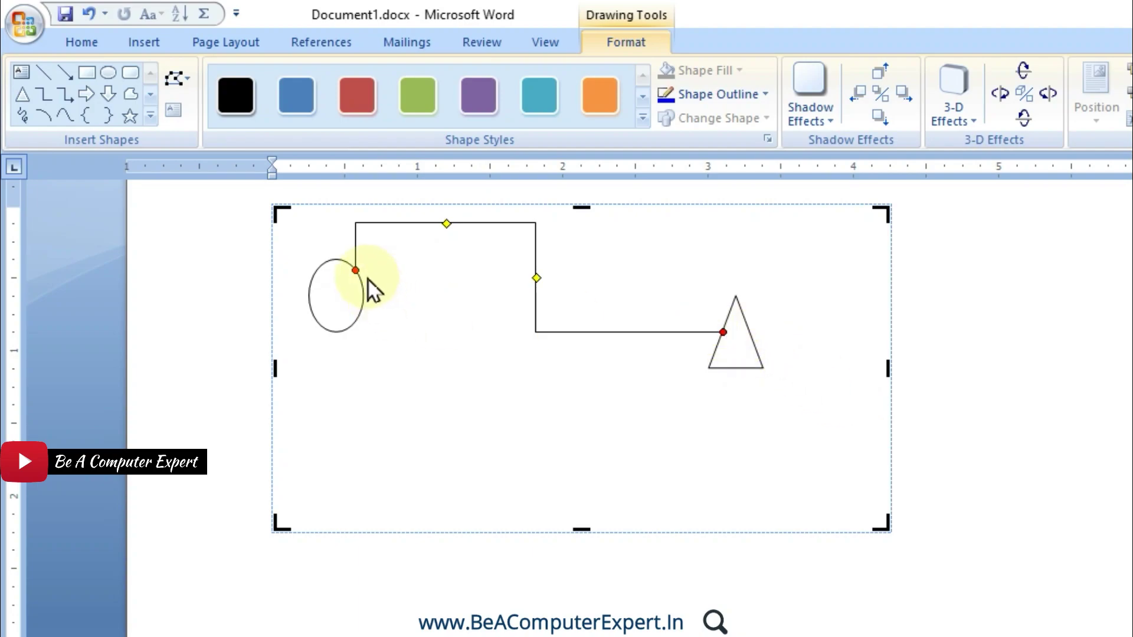
mouse_move(355, 270)
mouse_down()
mouse_move(305, 253)
mouse_move(287, 225)
mouse_move(310, 280)
mouse_move(316, 272)
mouse_move(295, 296)
mouse_up()
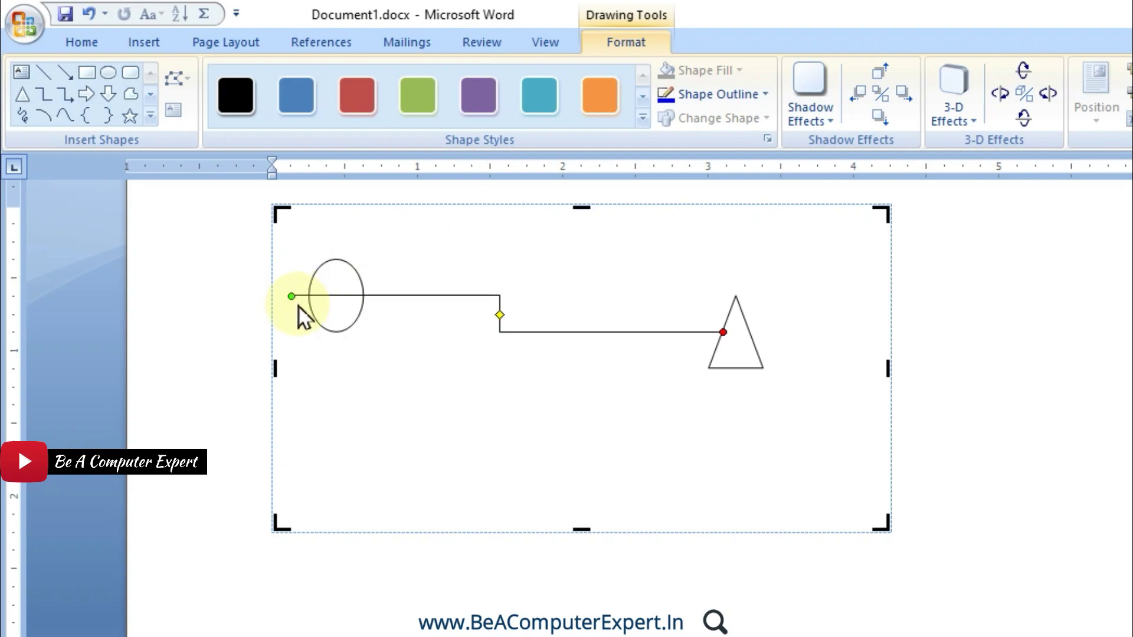
- Attach the connector to the oval's bottom, move the triangle higher, and reroute the connector
drag(293, 296, 334, 328)
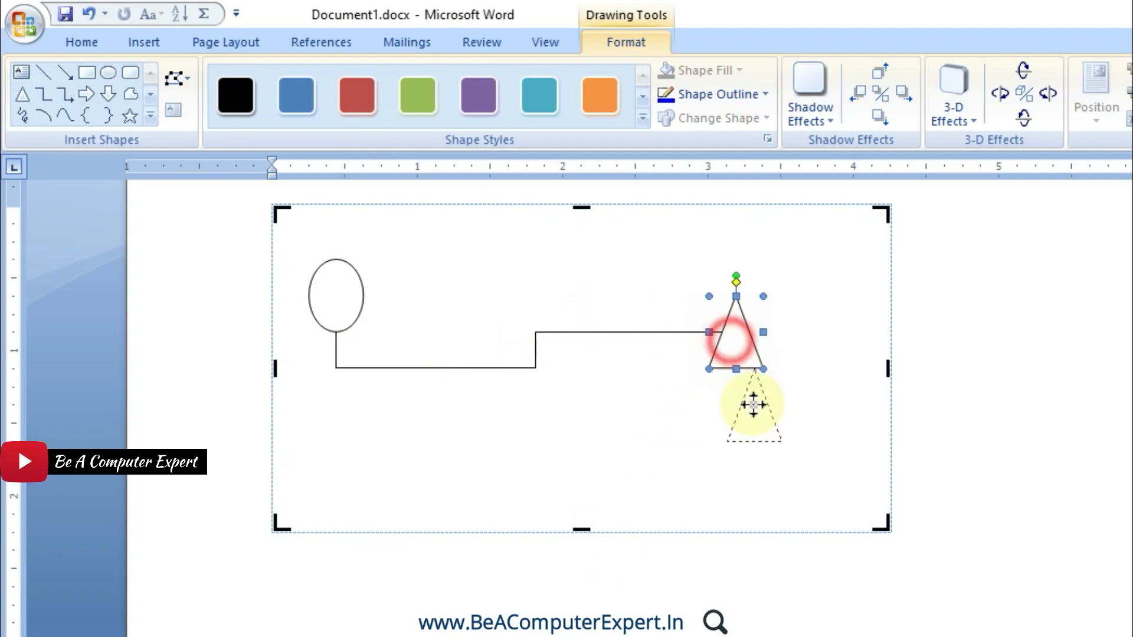
mouse_move(730, 342)
mouse_down()
mouse_move(749, 460)
mouse_move(763, 366)
mouse_move(746, 283)
mouse_up()
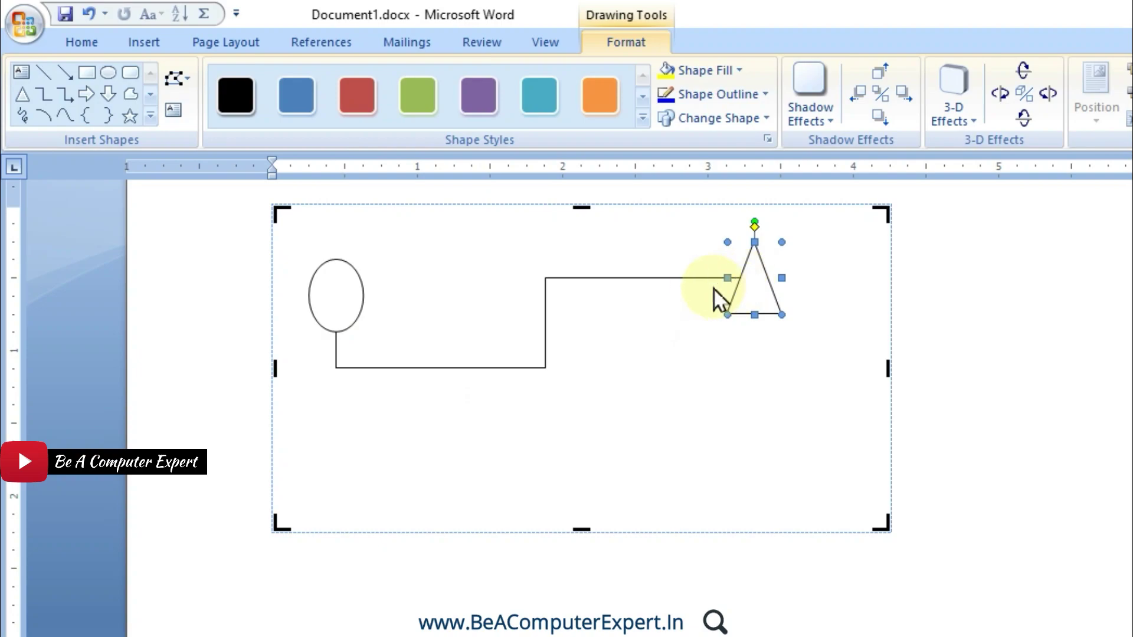
click(699, 278)
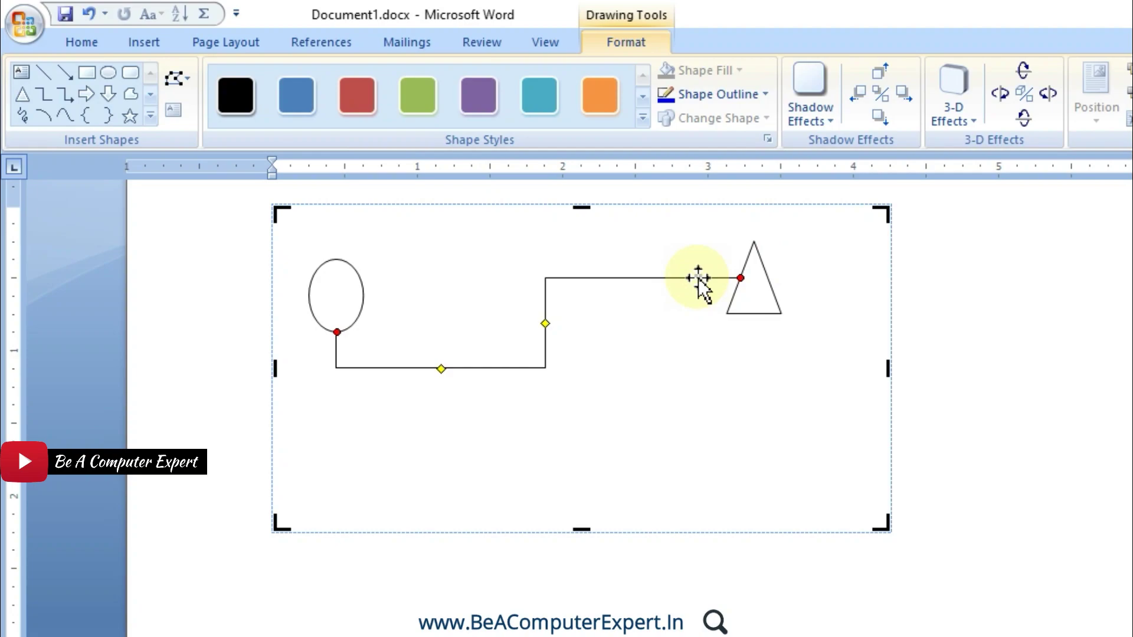
click(186, 79)
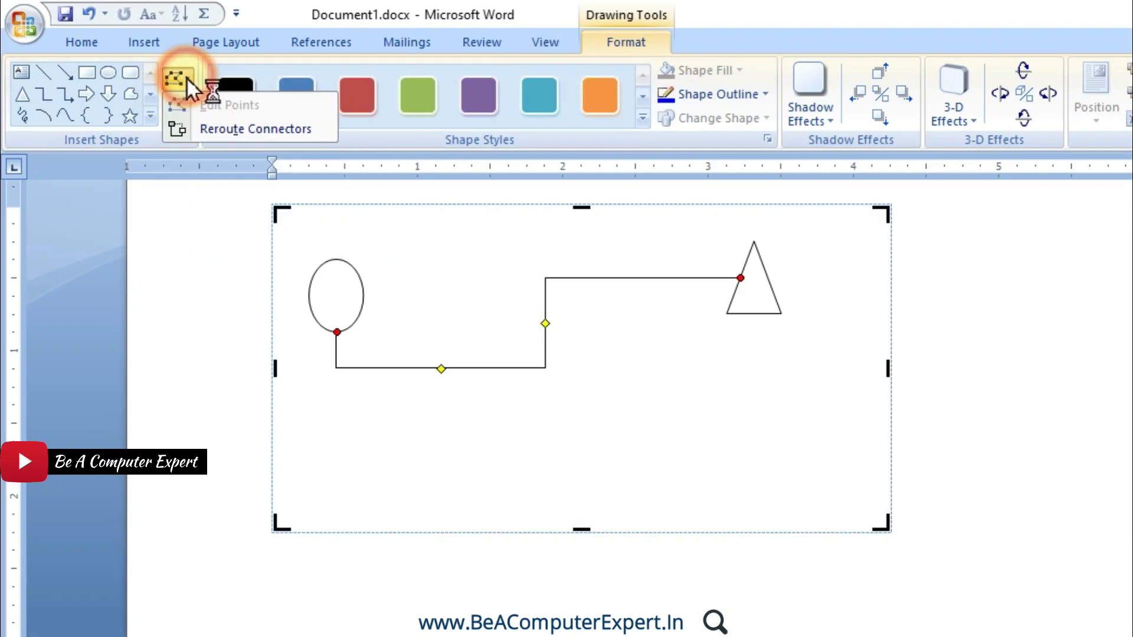
click(220, 135)
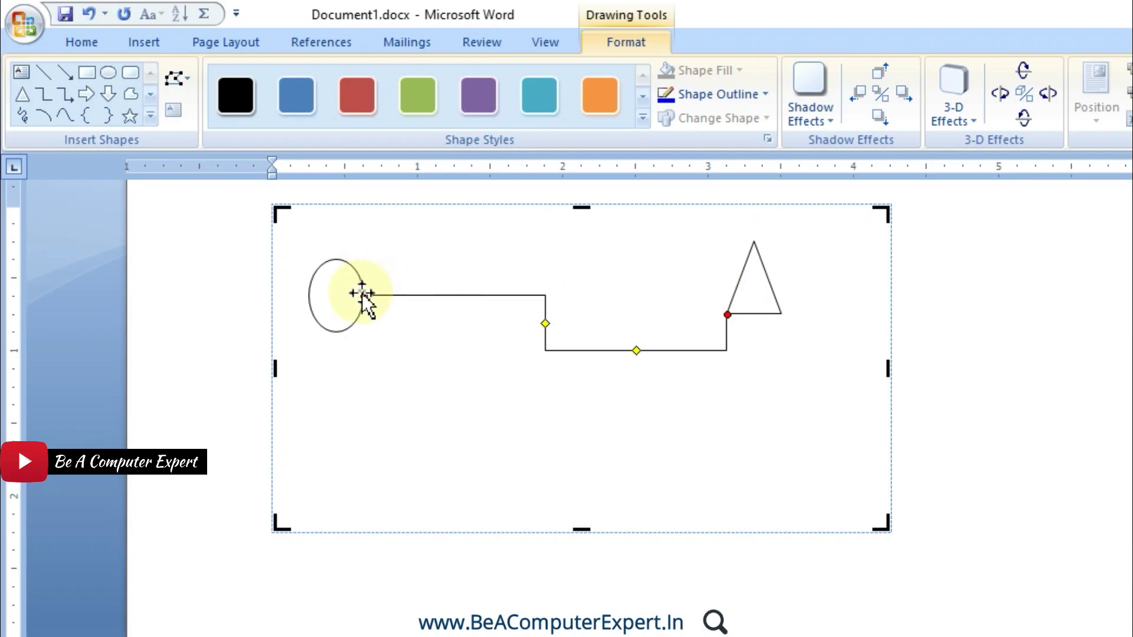
- Move the connector's oval end between the oval's sides, reroute it again, then deselect
drag(362, 294, 364, 296)
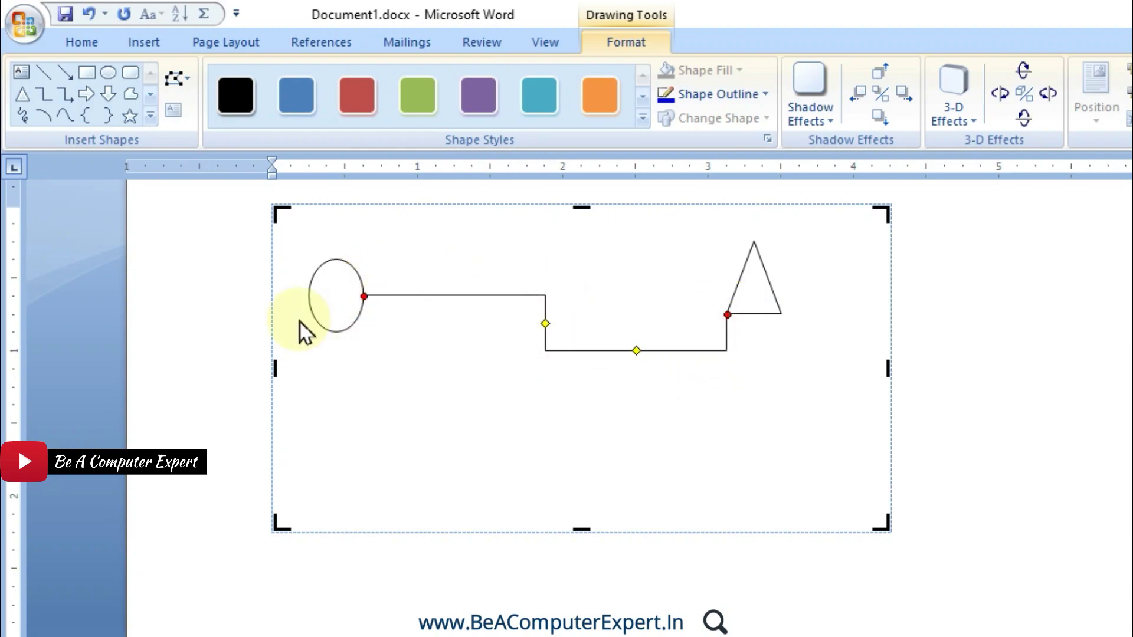
mouse_move(364, 296)
mouse_down()
mouse_move(355, 216)
mouse_move(309, 295)
mouse_up()
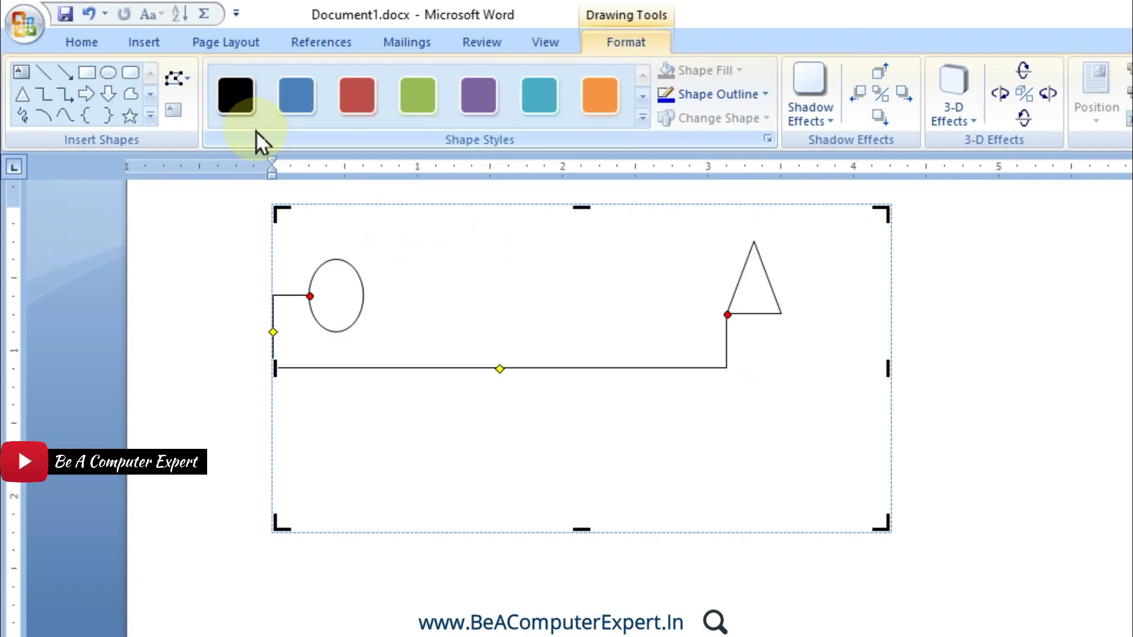
click(190, 83)
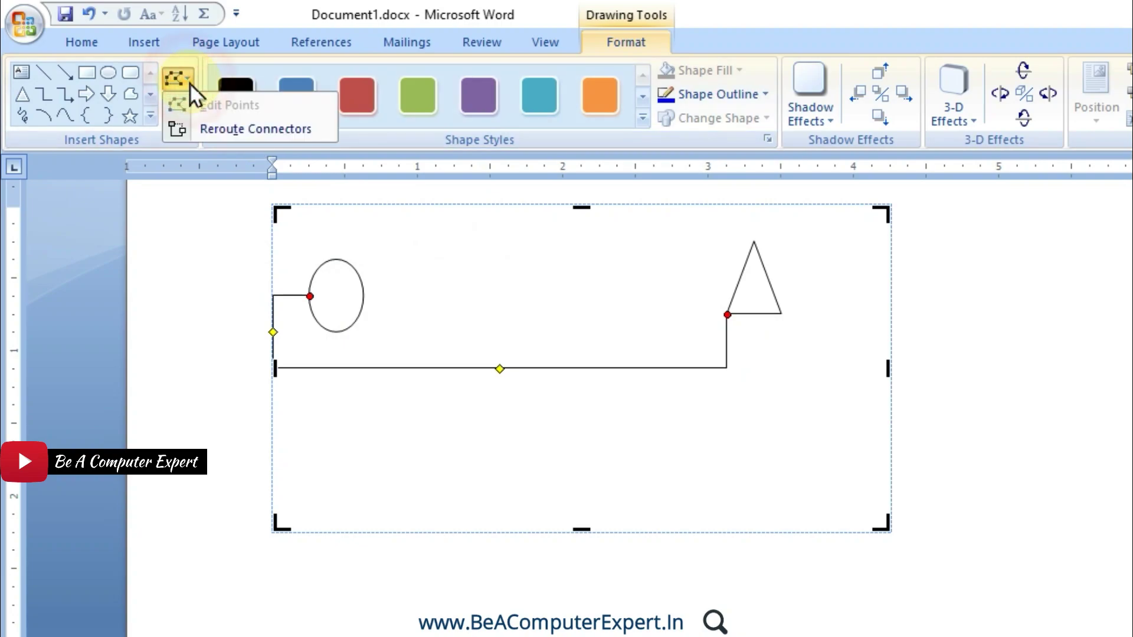
click(210, 135)
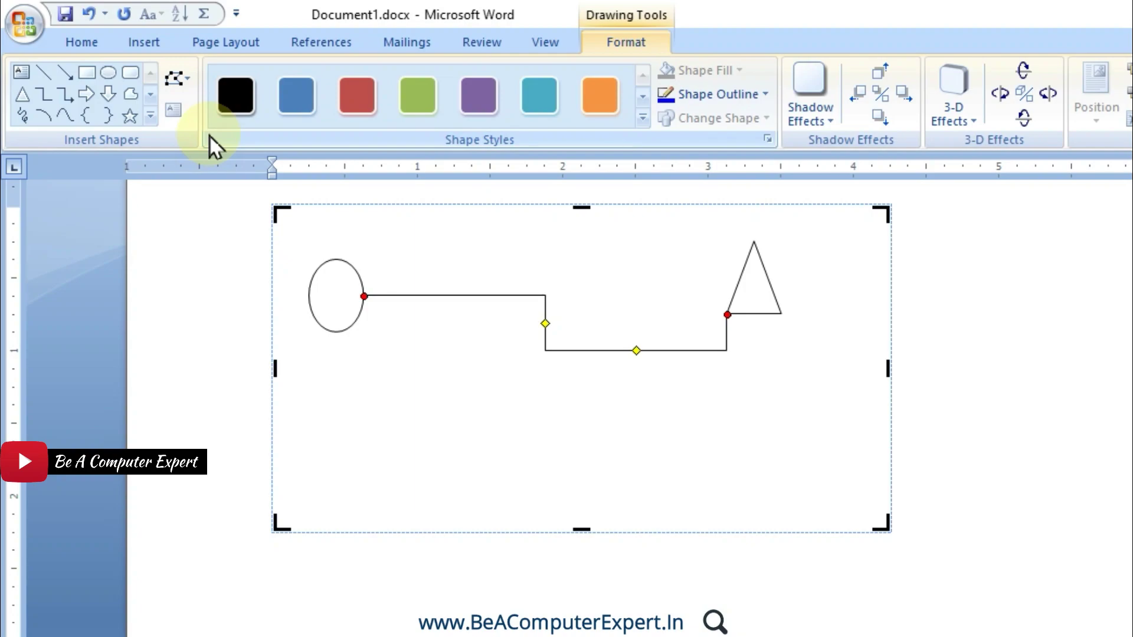
click(177, 80)
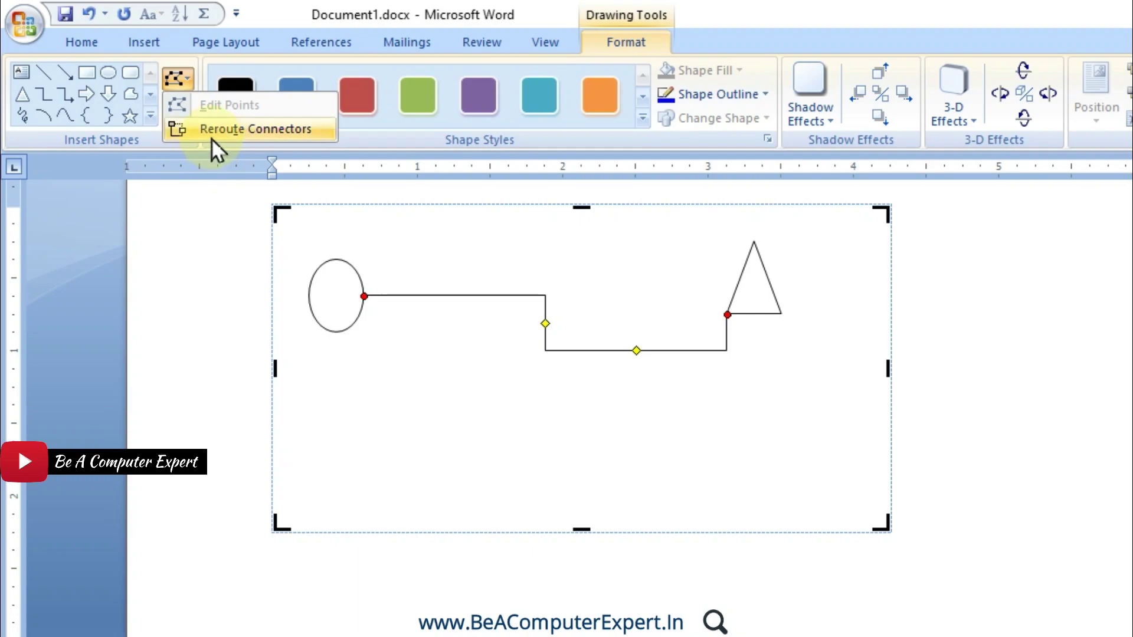
click(325, 205)
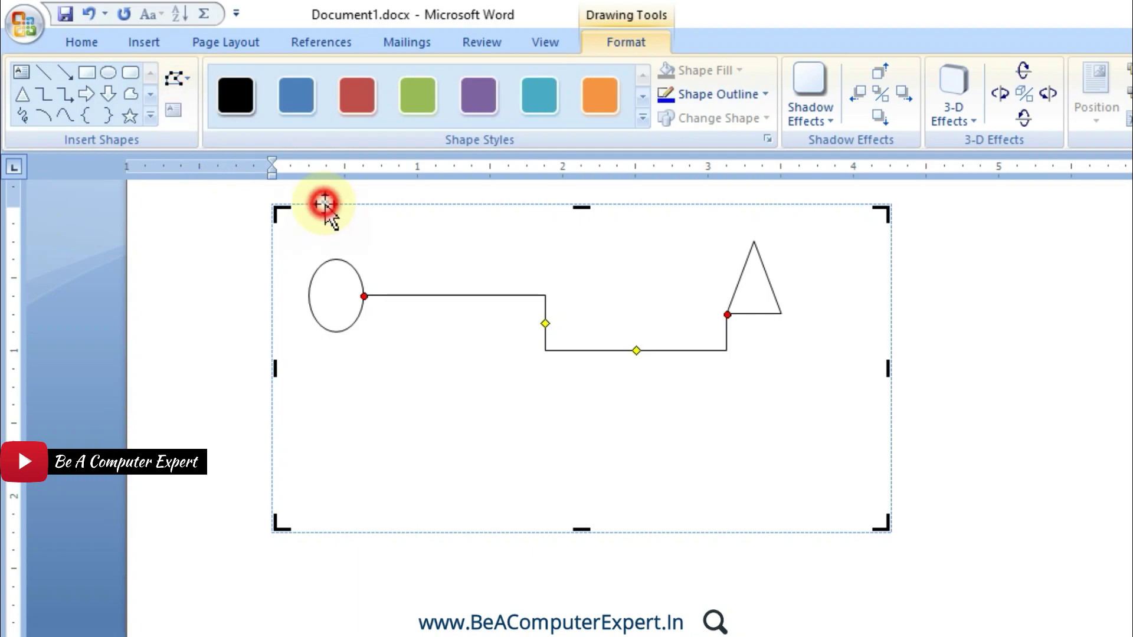
click(325, 205)
- Delete the drawing canvas and draw a rounded rectangle near the page centre
key(Delete)
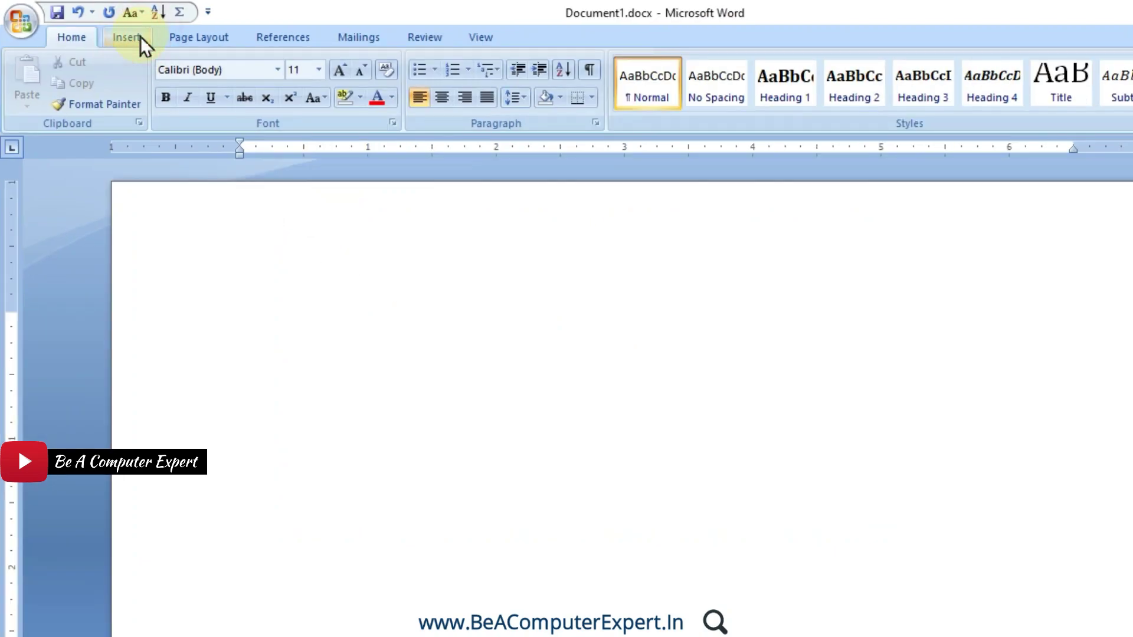
click(127, 37)
click(290, 89)
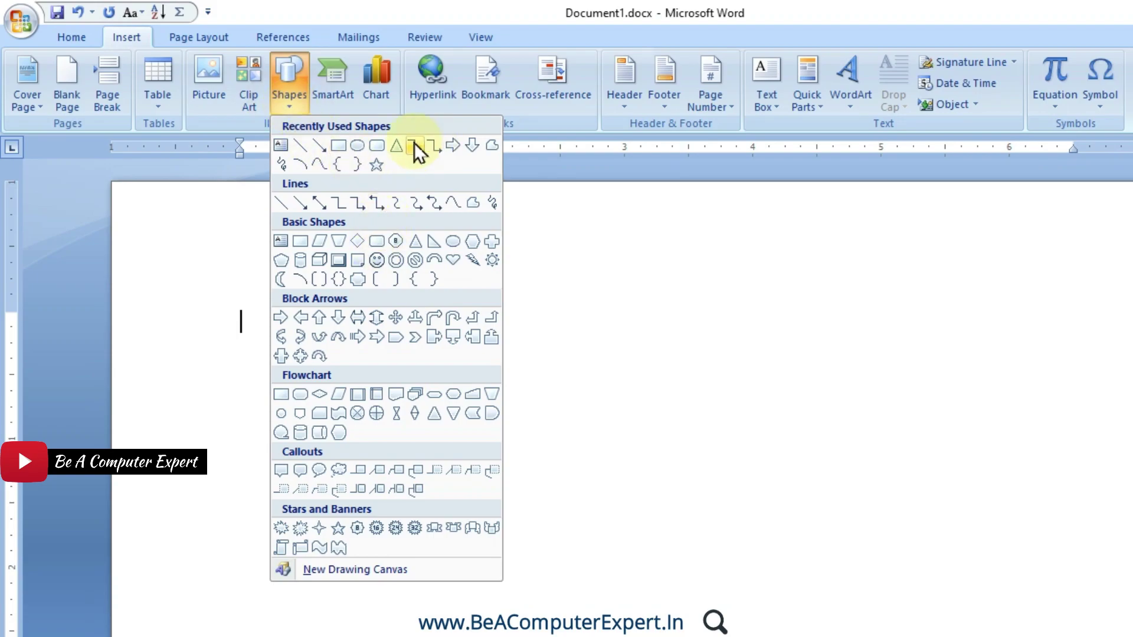
click(384, 149)
drag(337, 326, 653, 485)
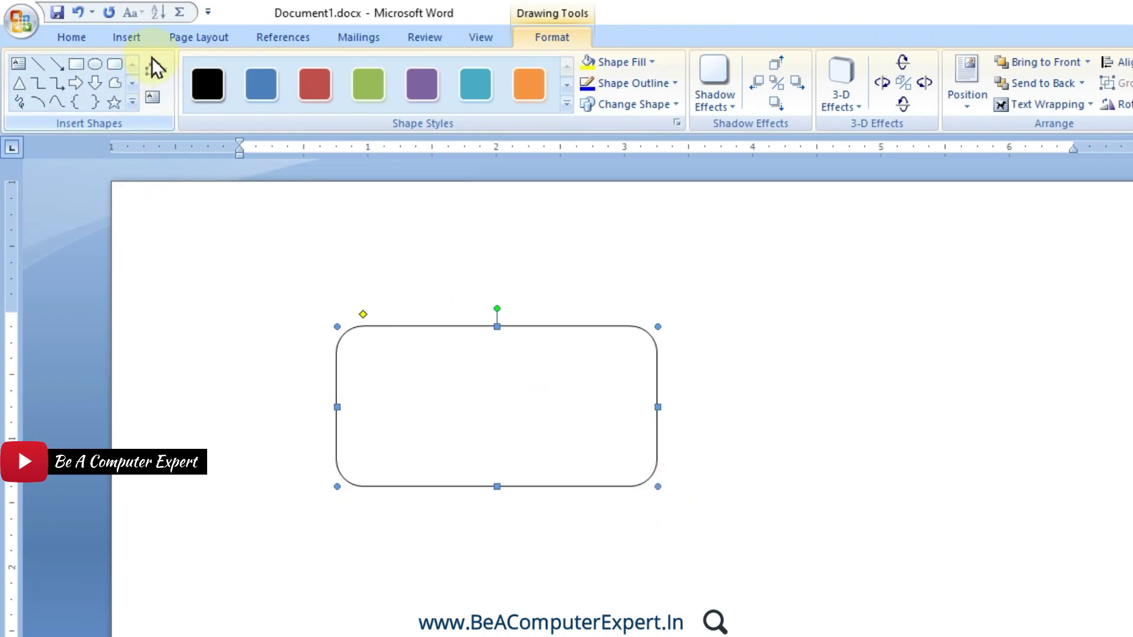
- Use Add Text to fill the rounded rectangle with four lines of placeholder text
click(161, 71)
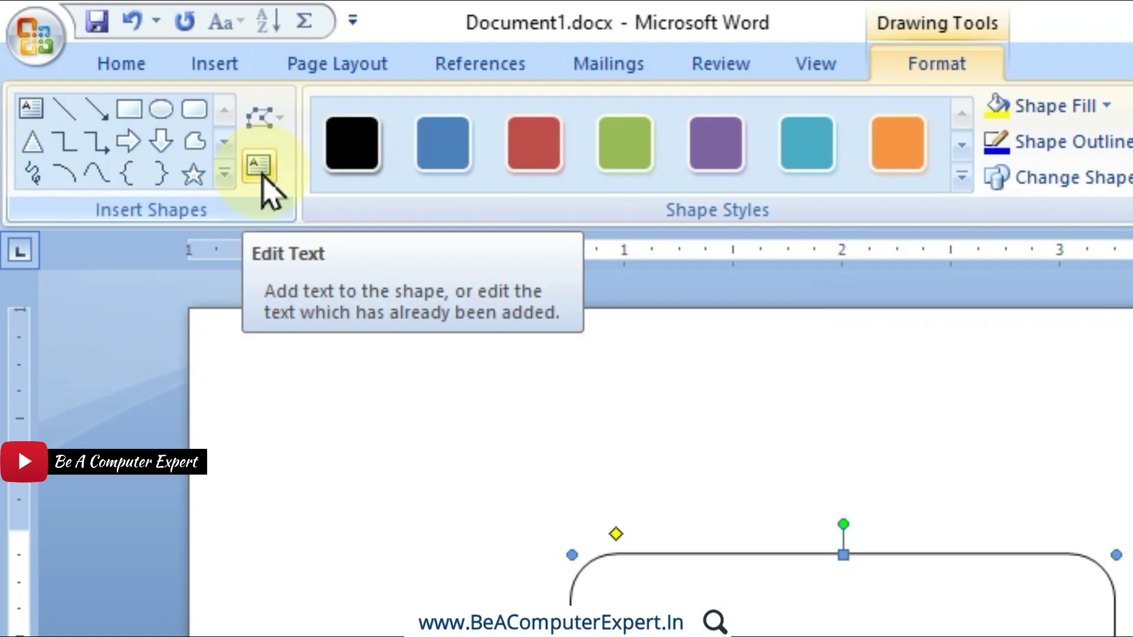
right_click(691, 605)
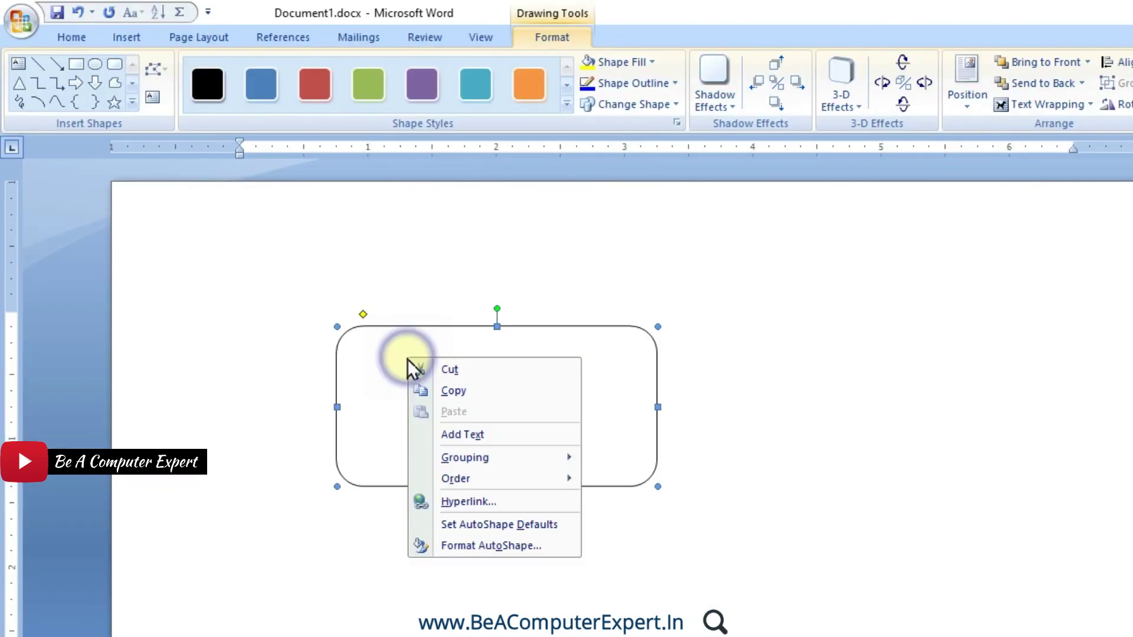
click(157, 102)
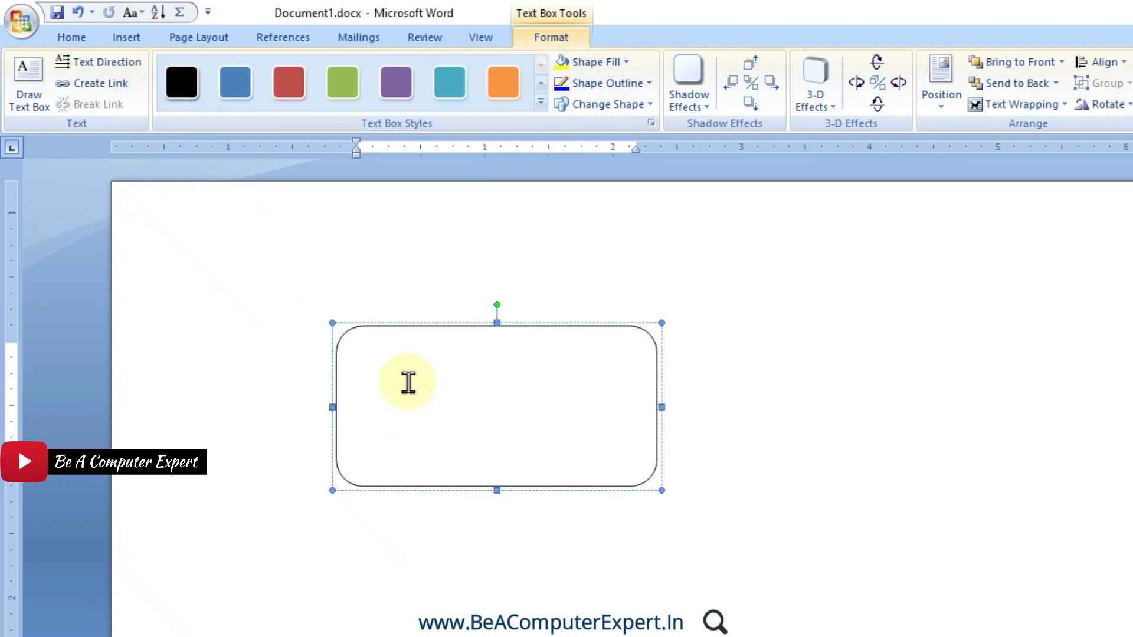
text(Djshdj sahd)
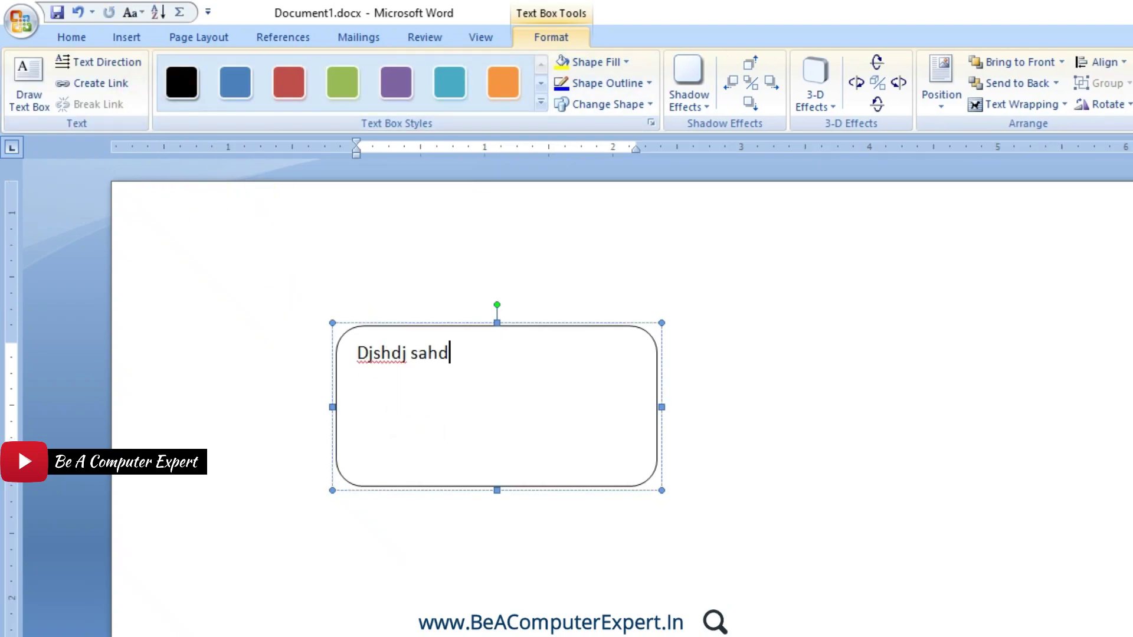
text(kjas hdjsjakd hkjsadhjsa kdh ksjdh sad kaskj hdkjs hakjdhkj)
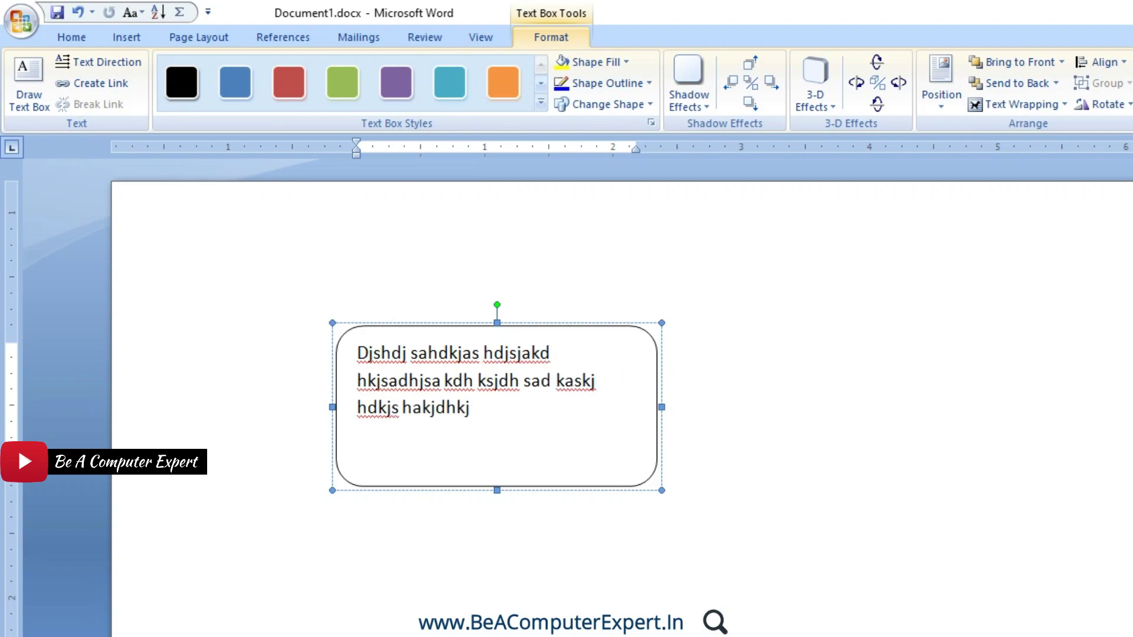
text(sa hjdkh sakjhdkjsakh dkjs  lkjd)
click(507, 408)
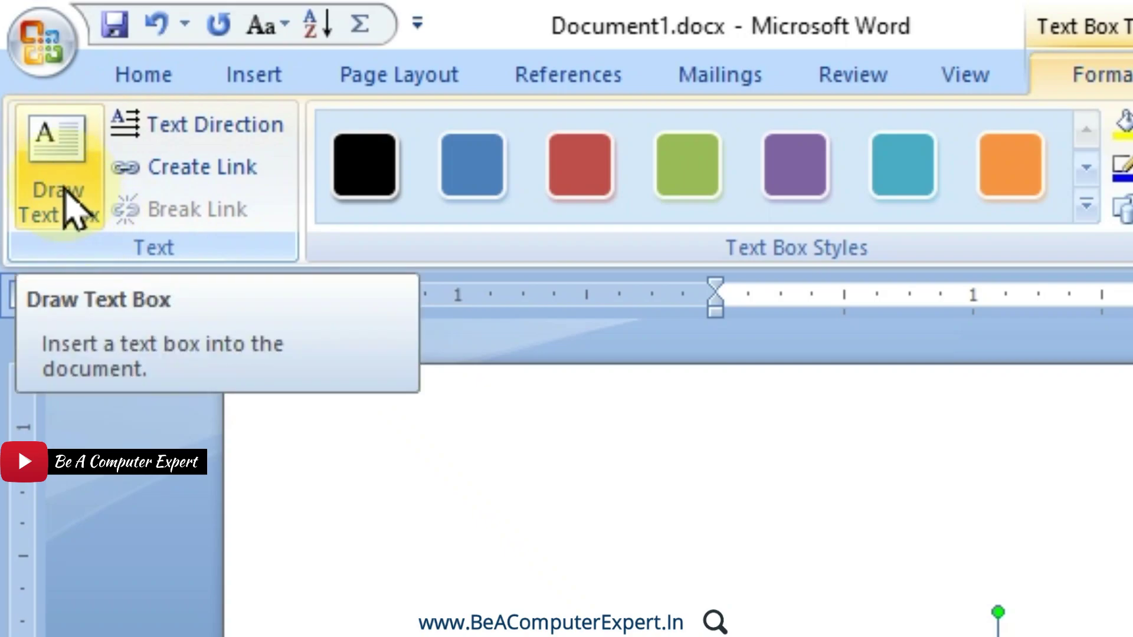
- Draw a text box right of the rounded one with short text reading bottom to top
click(68, 203)
drag(732, 326, 1015, 515)
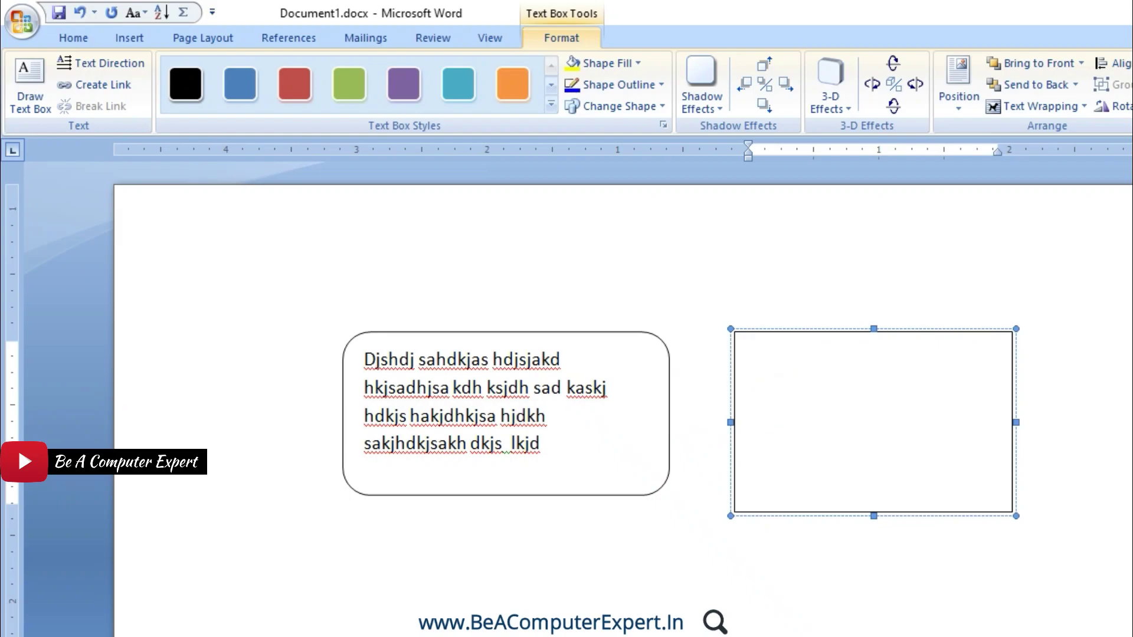
text(Djkdhjshdkajsh kdk saj hdkj)
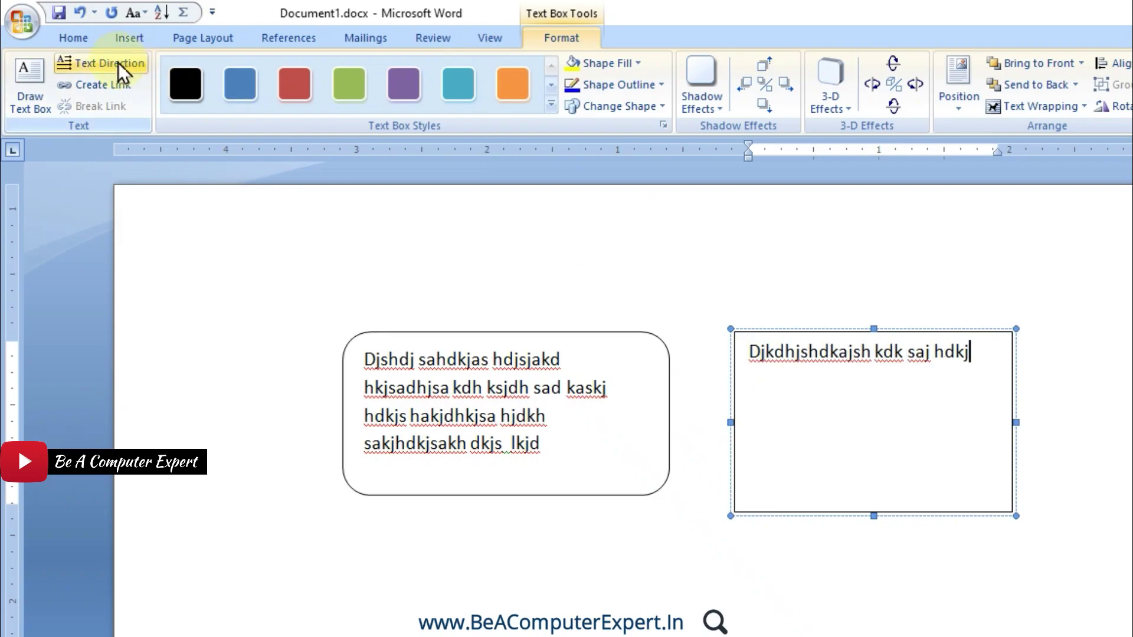
click(117, 62)
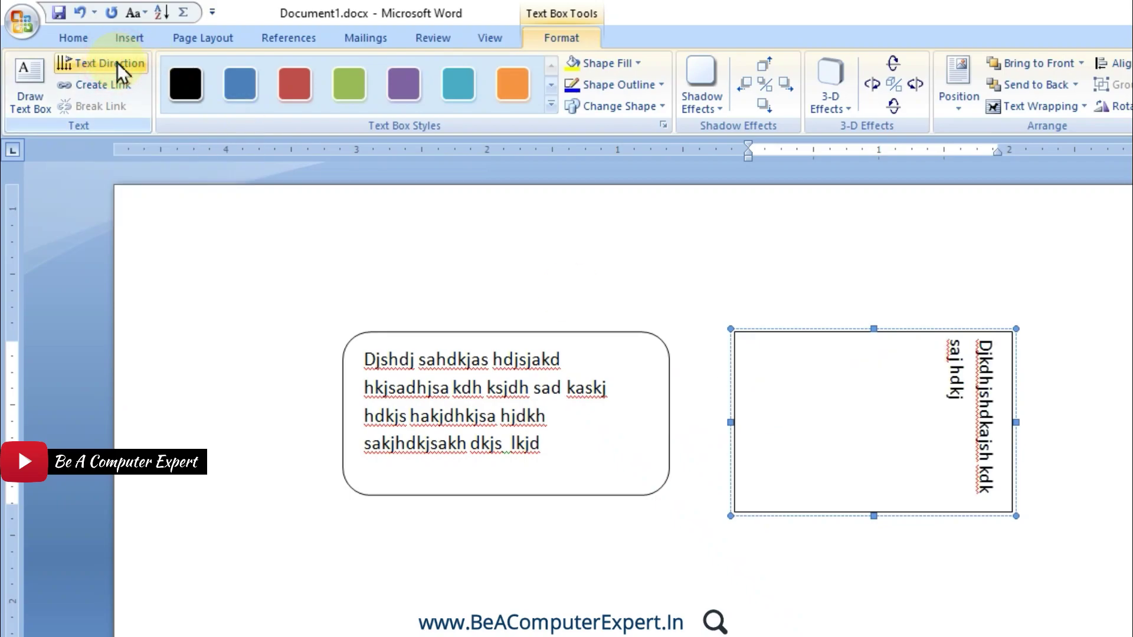
click(117, 62)
- Cycle the rounded box's text direction back to horizontal and delete the right text box
click(412, 359)
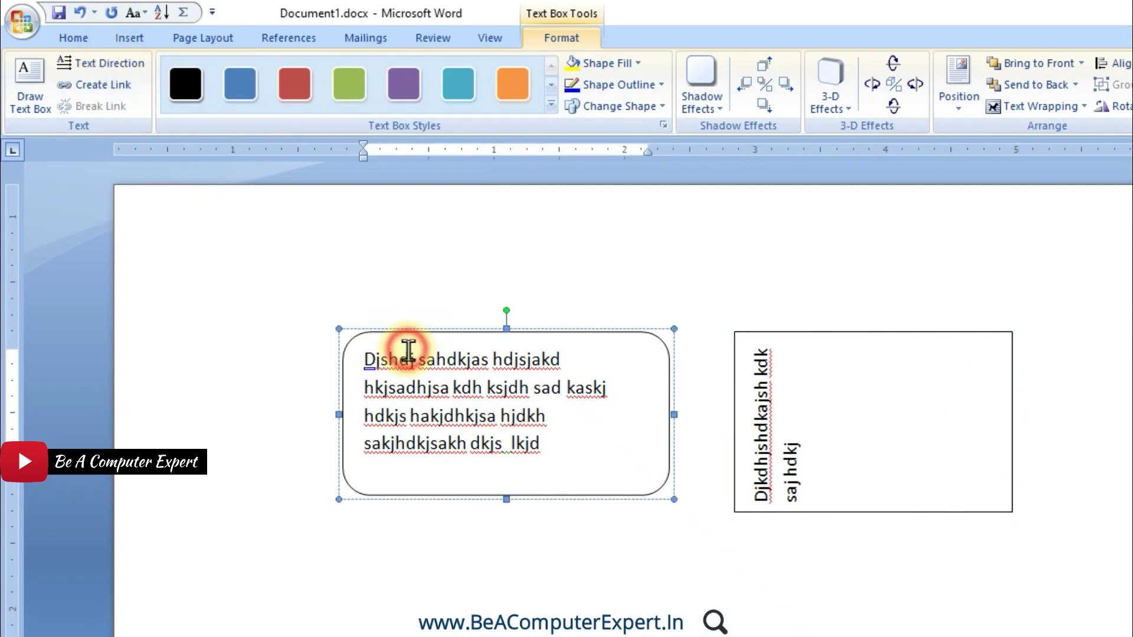
click(102, 67)
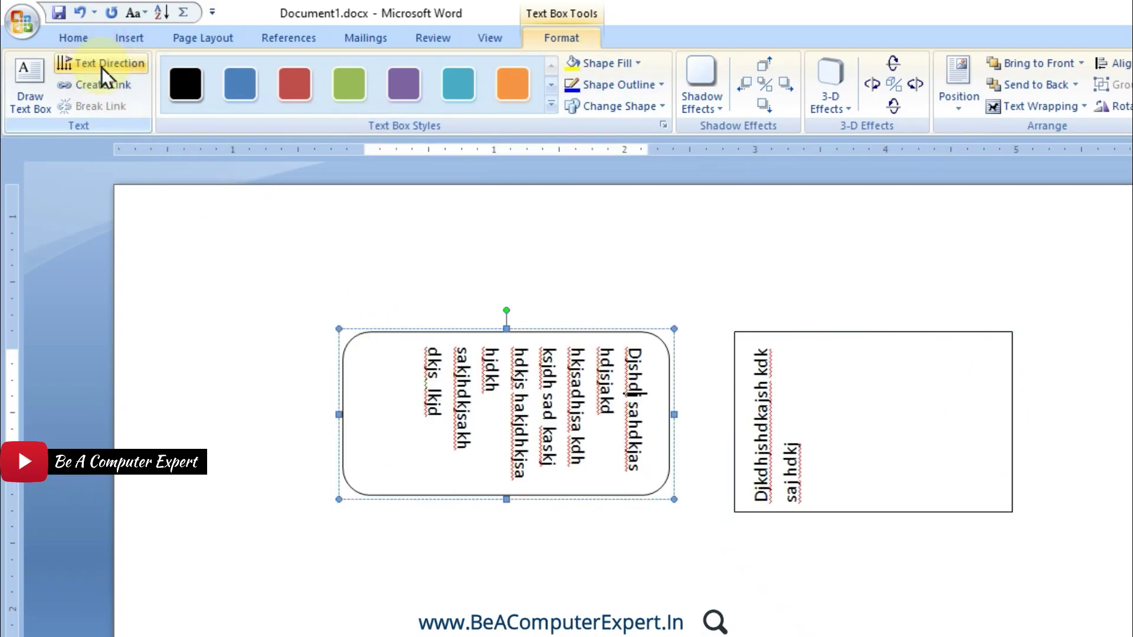
click(101, 67)
click(102, 67)
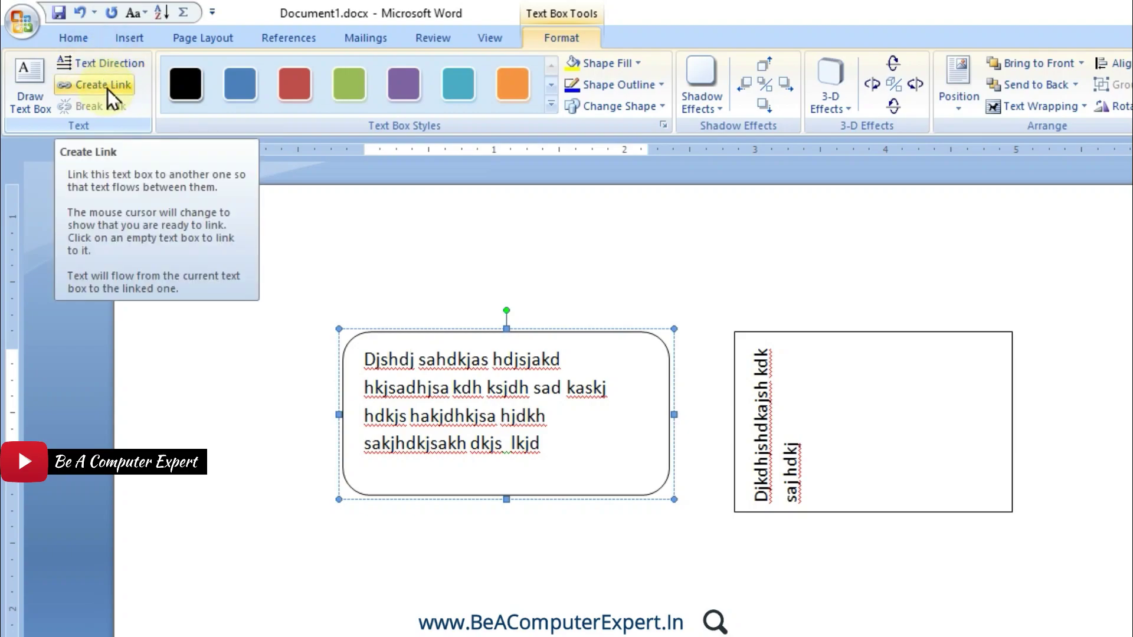
click(779, 329)
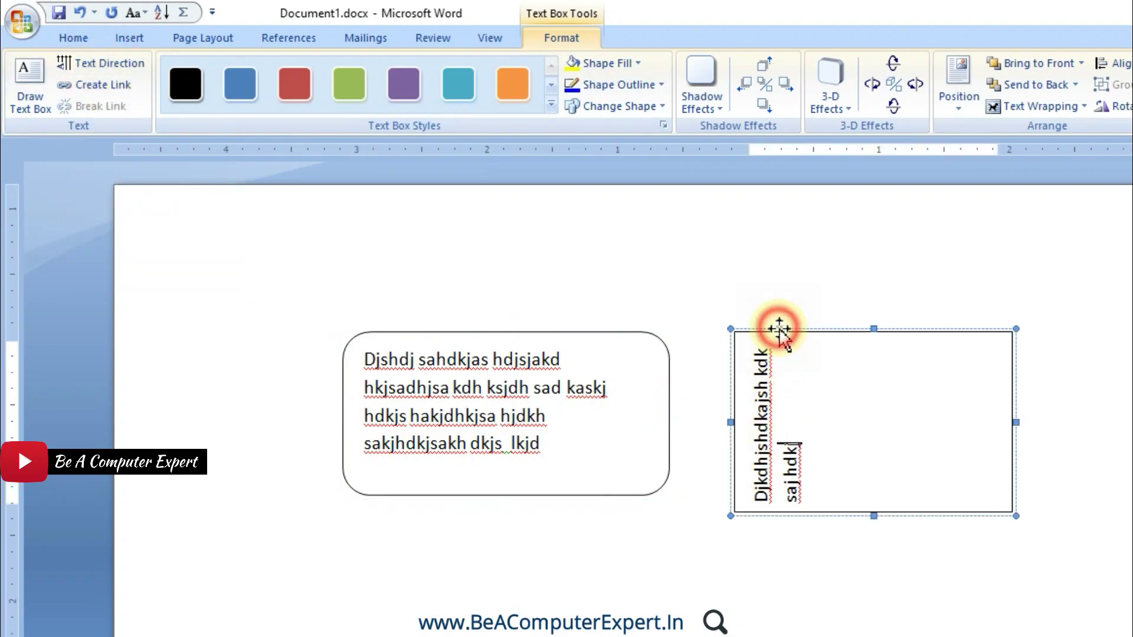
click(787, 331)
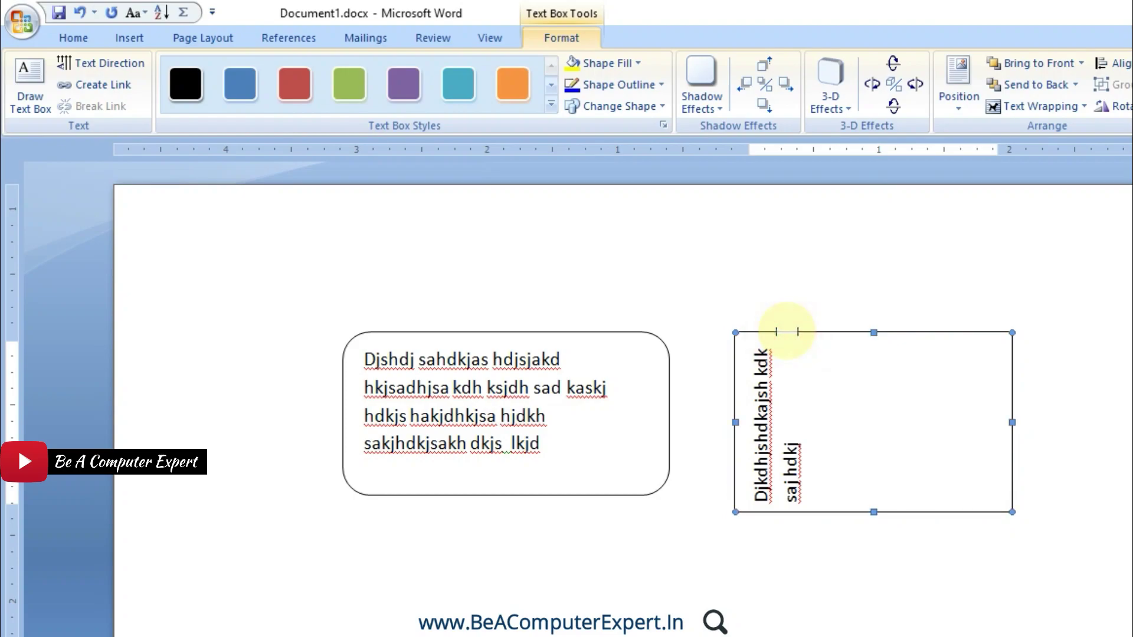
key(Delete)
- Draw an empty text box to the right and add more placeholder text to the rounded box
click(464, 357)
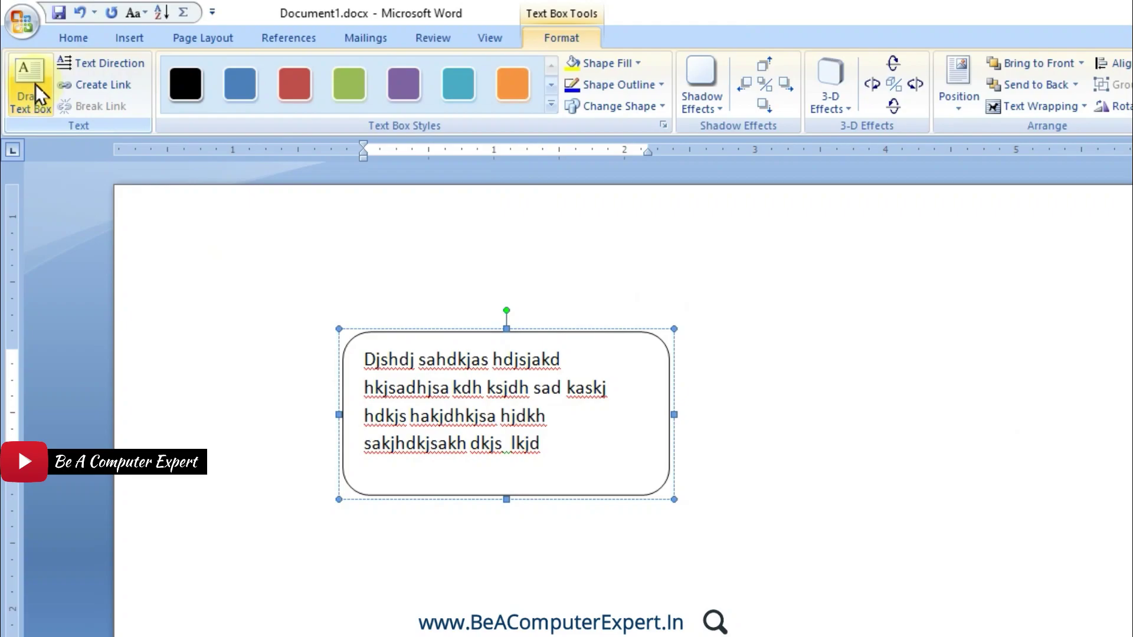
click(35, 83)
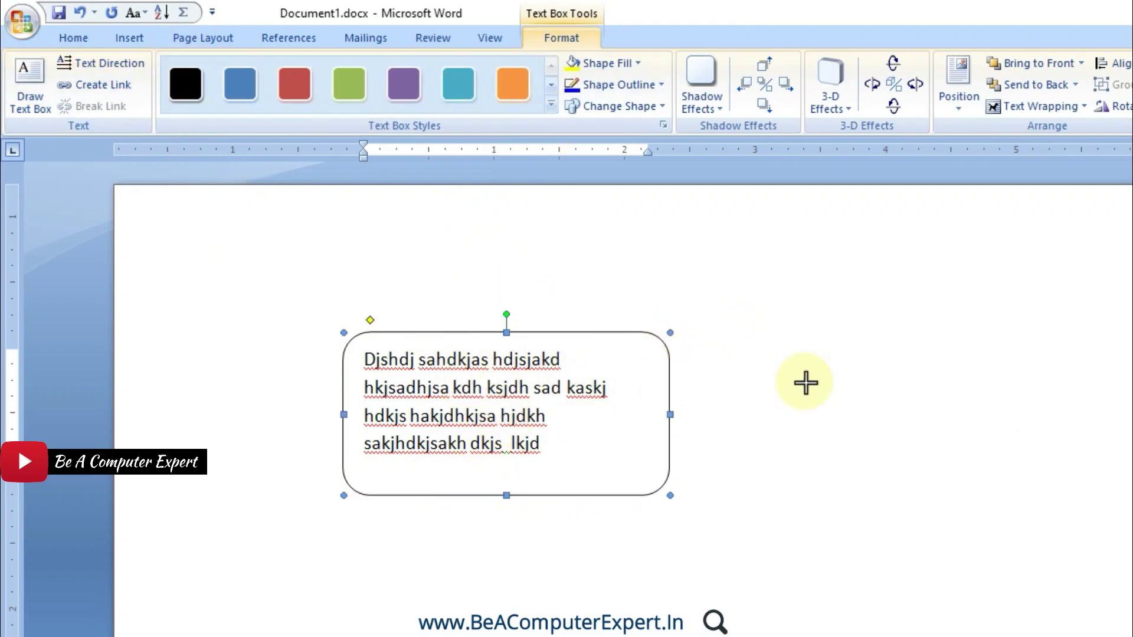
drag(782, 331, 979, 497)
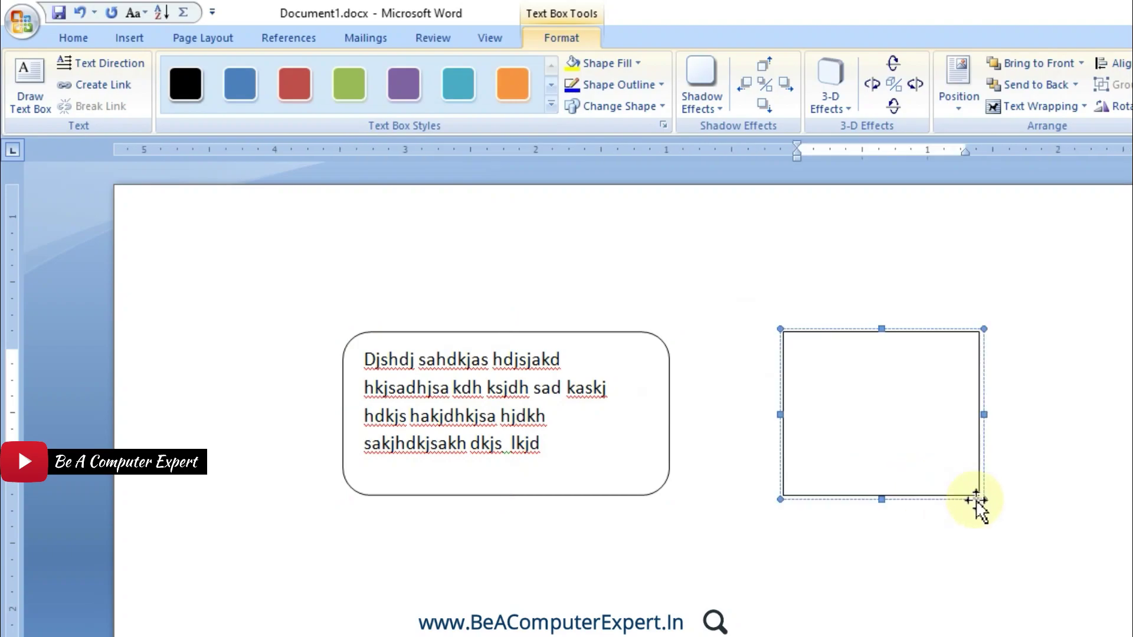
click(514, 397)
click(534, 460)
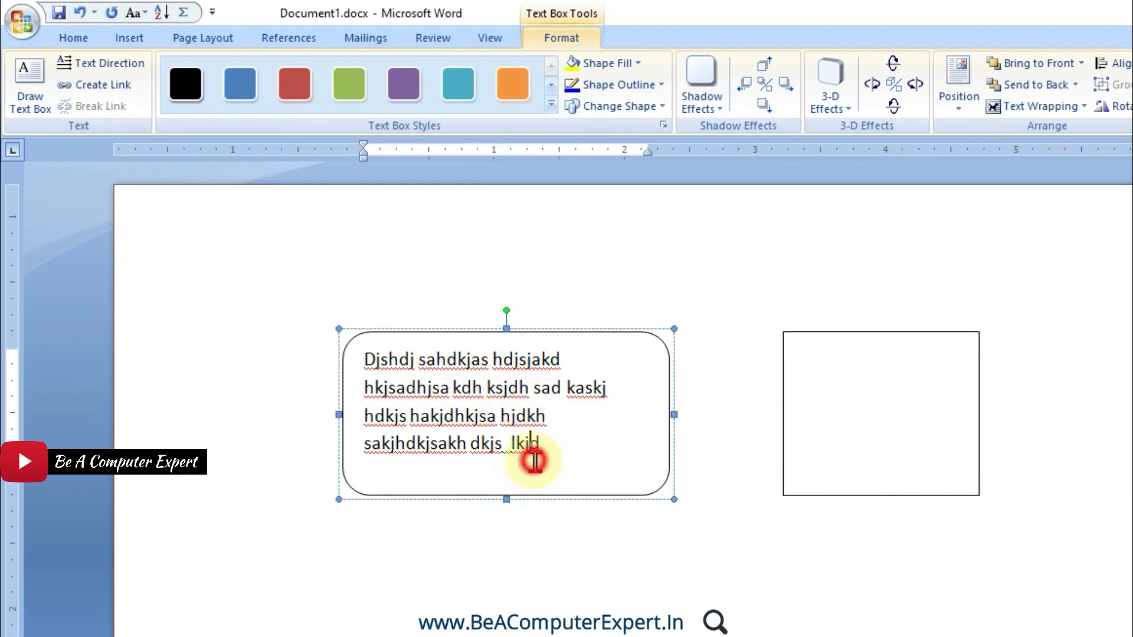
text(ksljd ksa jdsakldjlkjs akldj lksja kl)
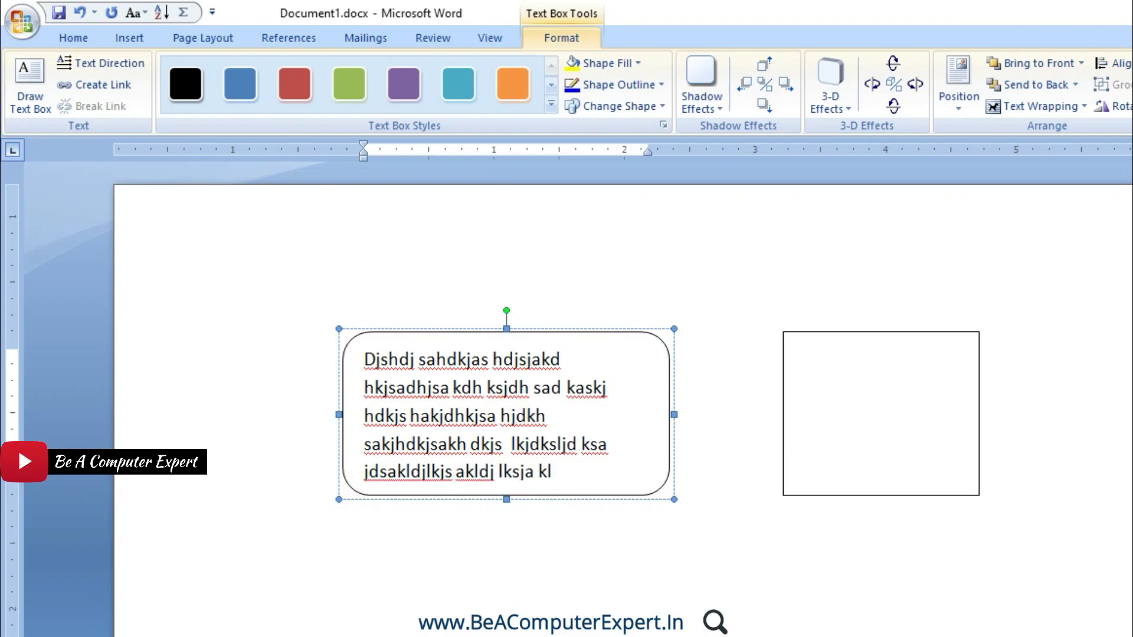
text(dj klsaj kld)
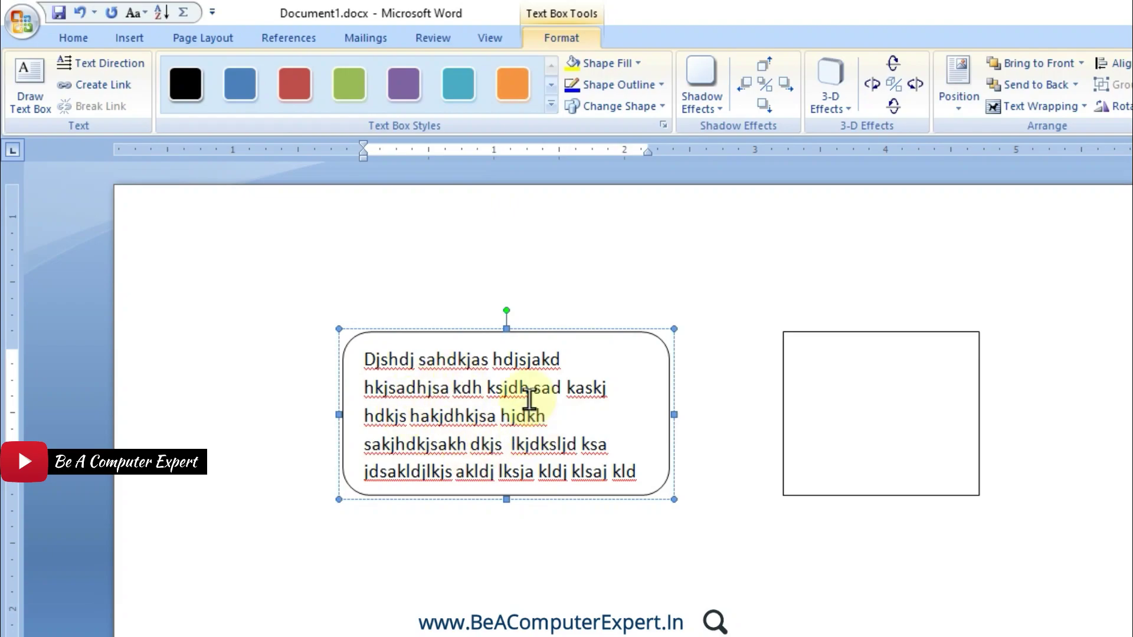
- Create a link from the rounded box so its overflow text flows into the right box
click(115, 87)
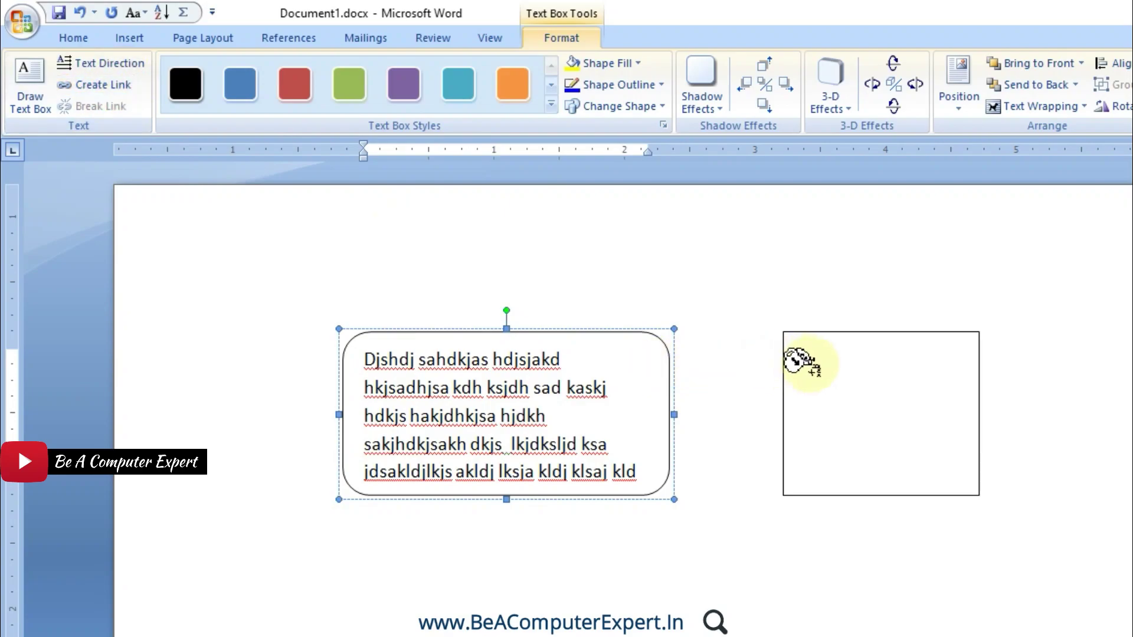
click(838, 368)
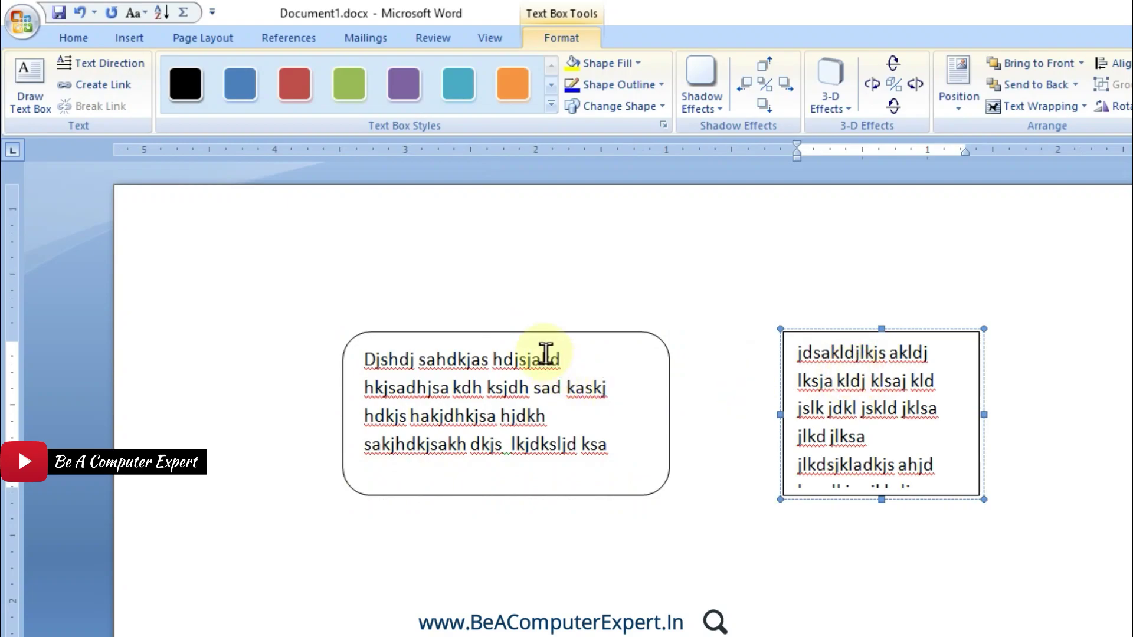
click(540, 329)
click(539, 332)
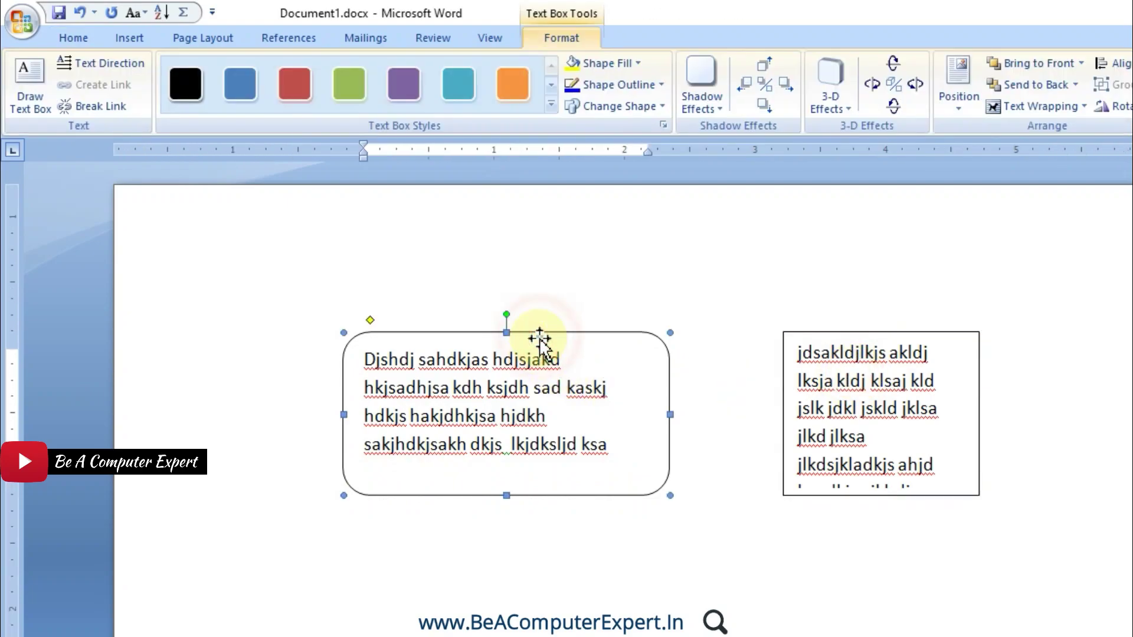
click(866, 333)
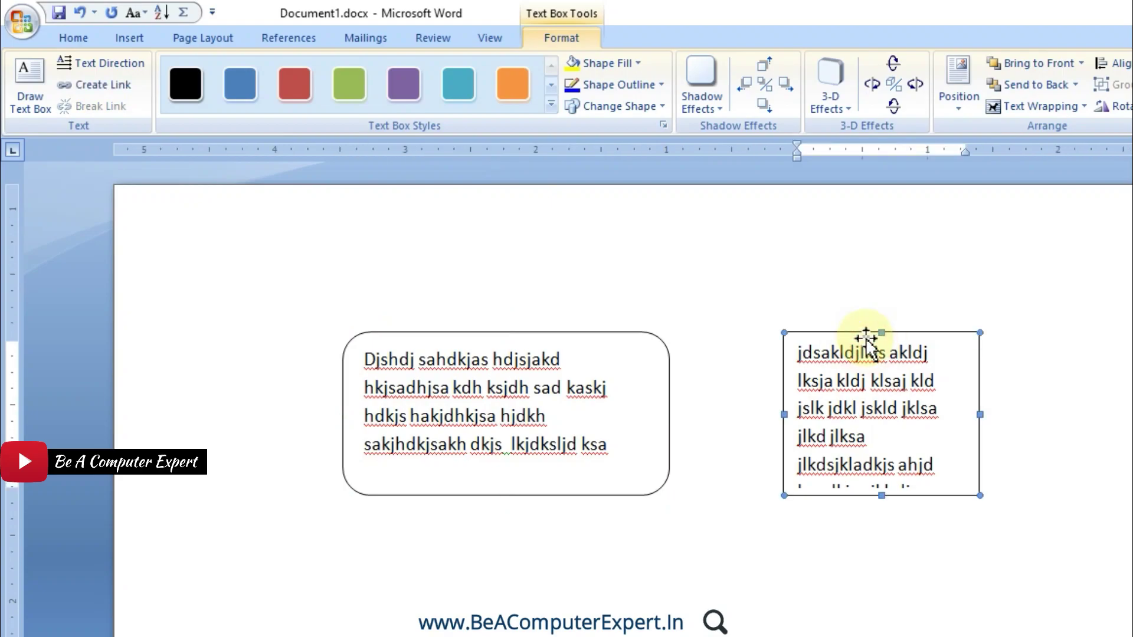
click(574, 344)
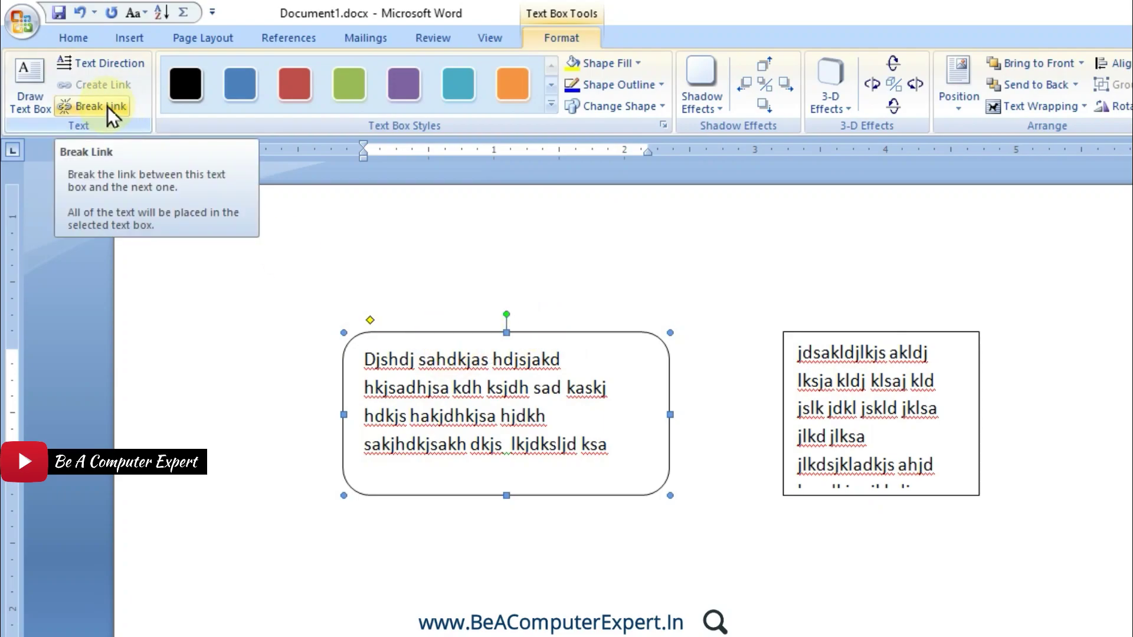
click(829, 333)
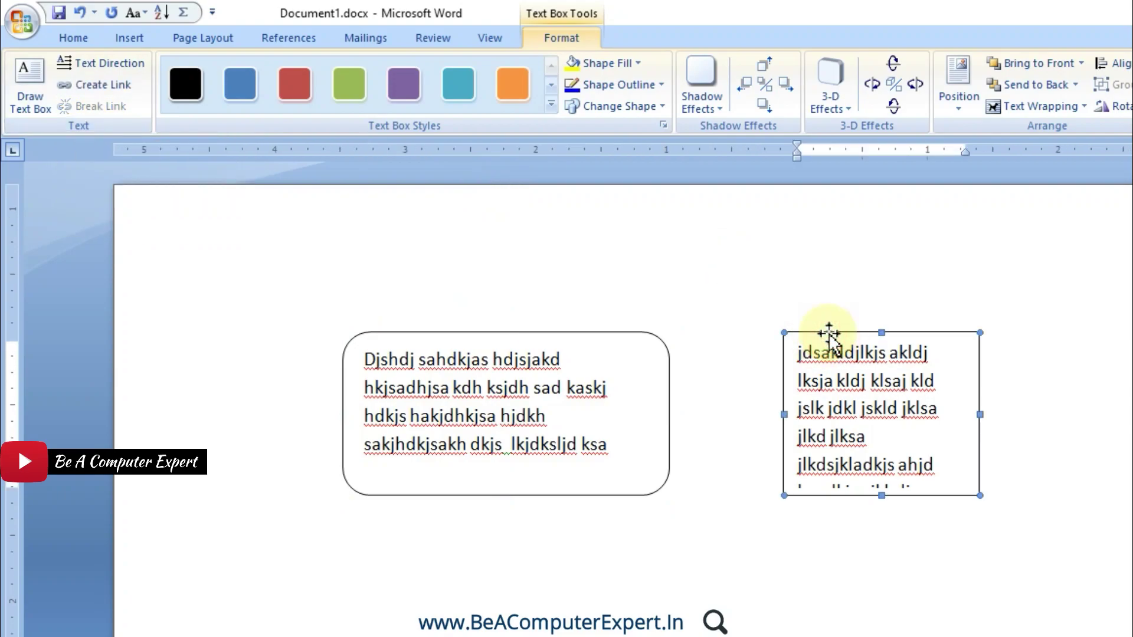
click(586, 335)
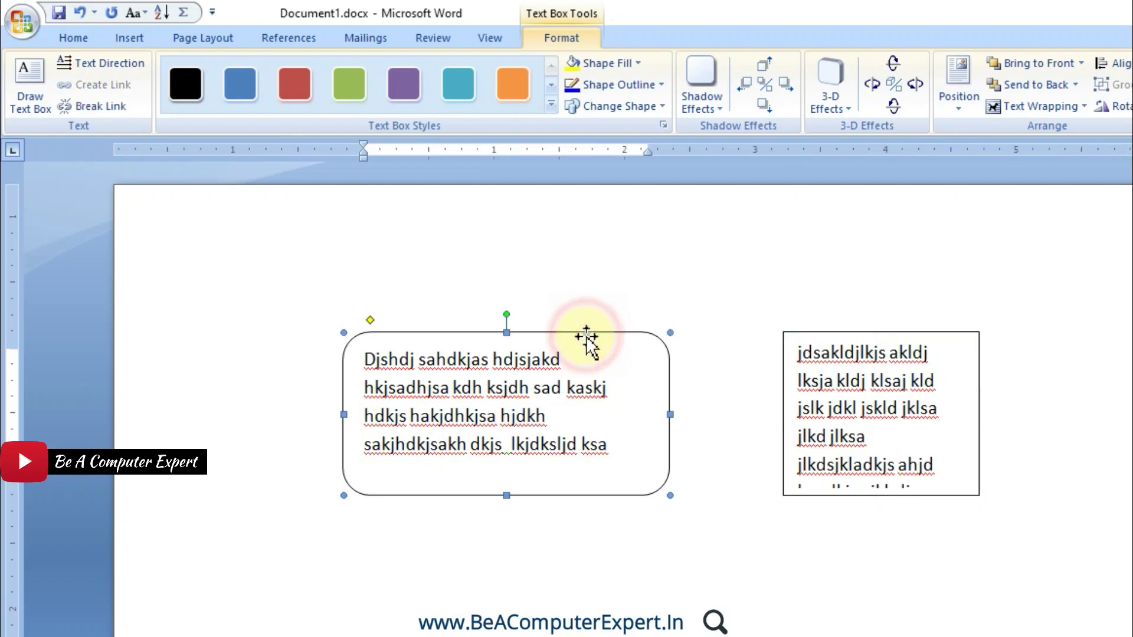
- Break the link so all text returns to the rounded box
click(109, 112)
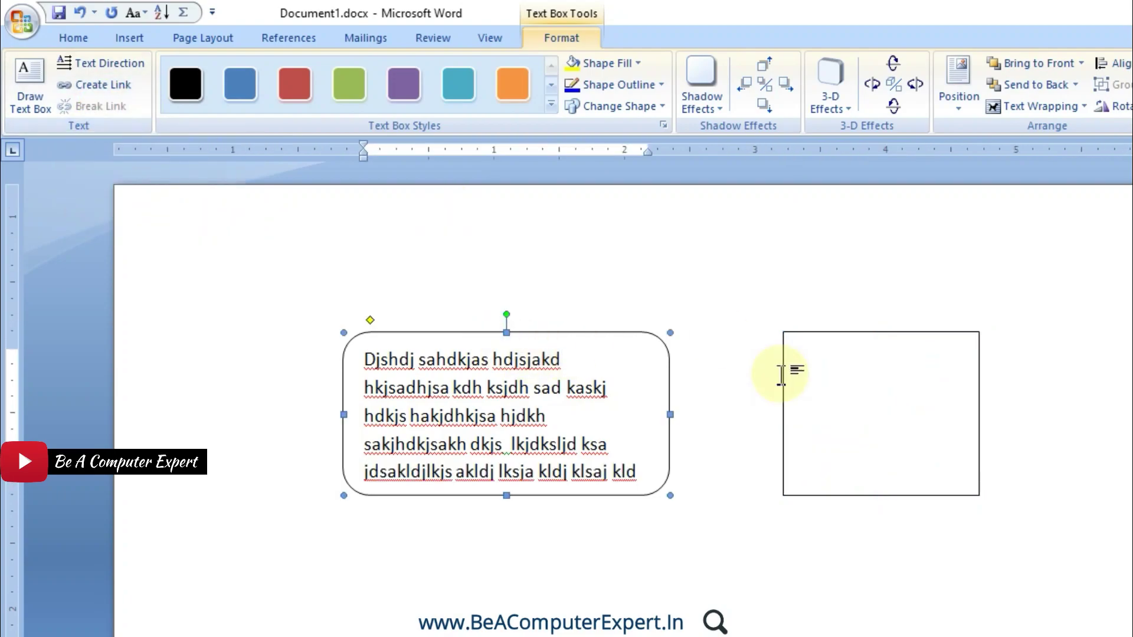
click(827, 345)
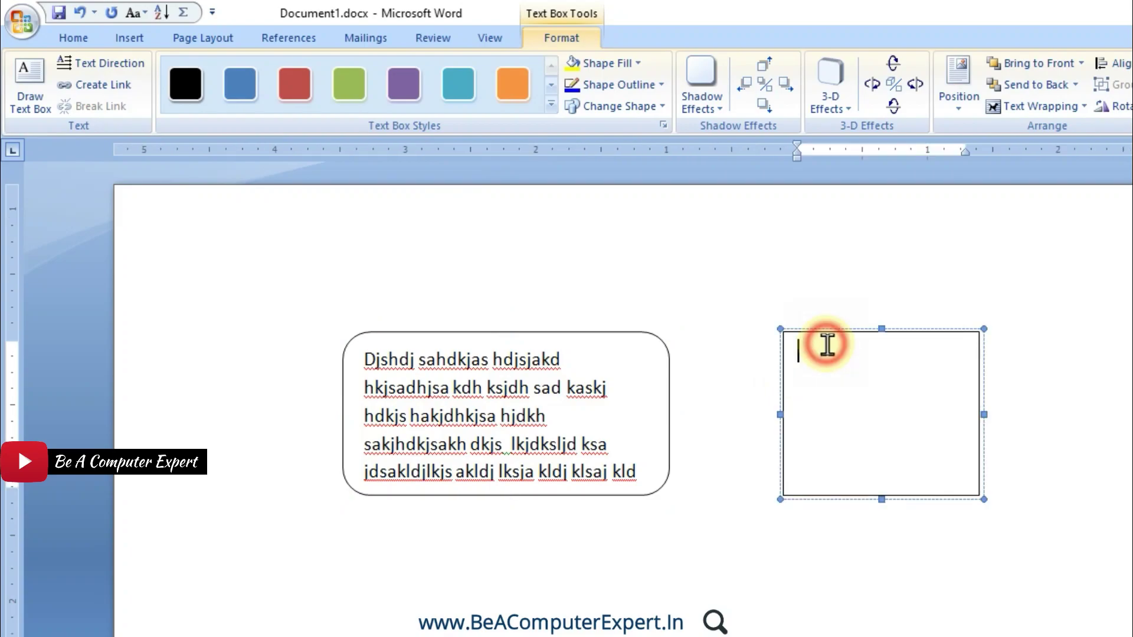
click(599, 339)
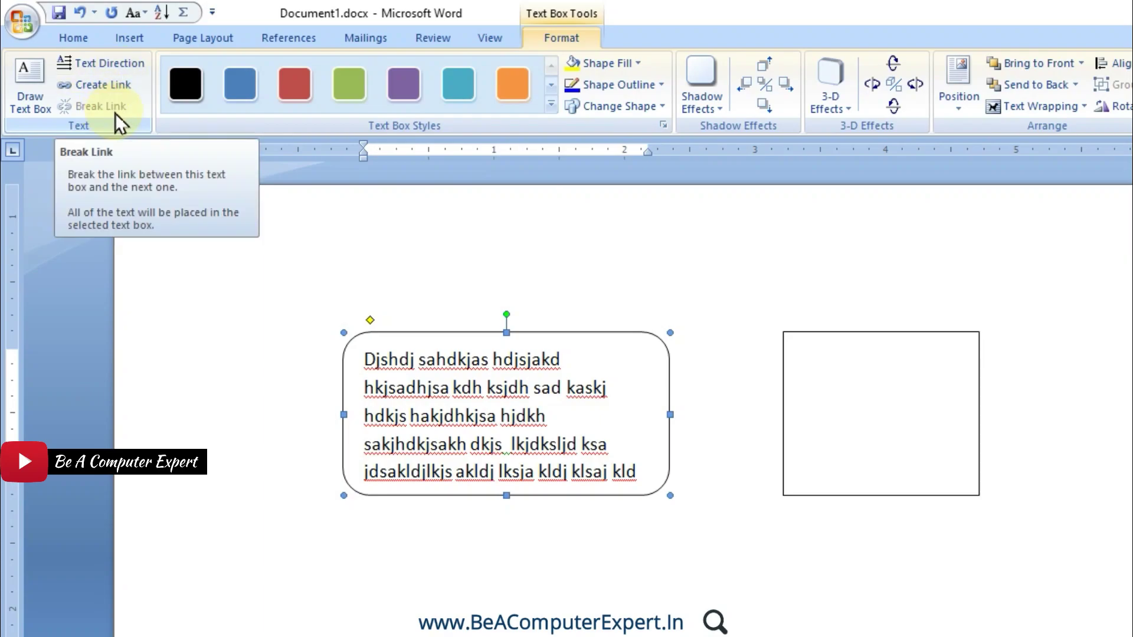
- Delete both the empty right box and the rounded text box
click(834, 334)
key(Delete)
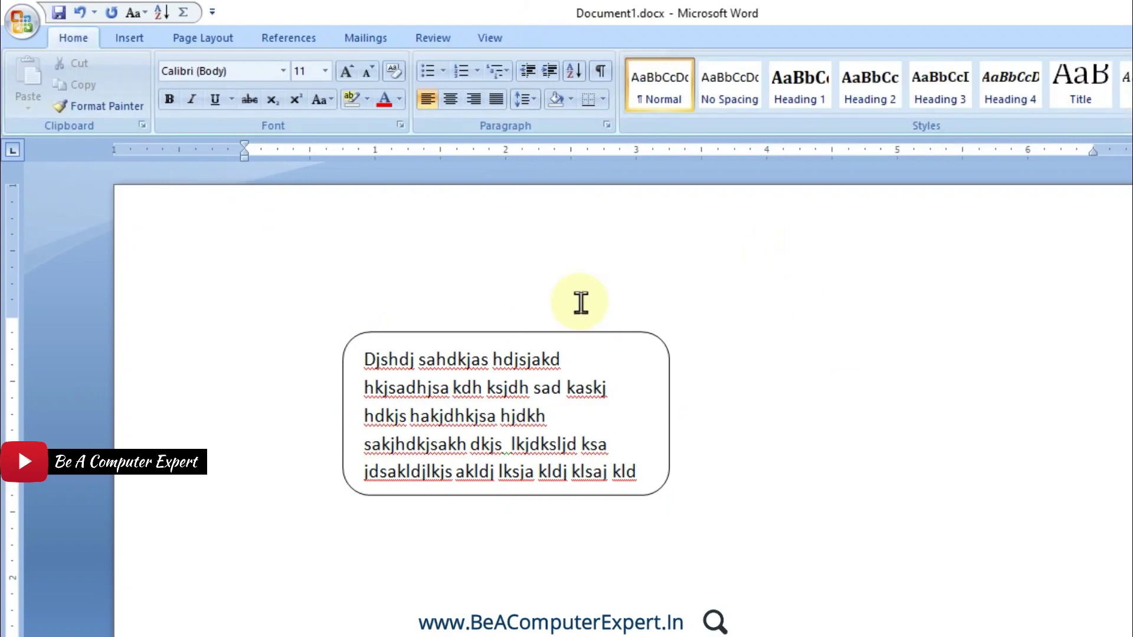
click(563, 331)
key(Delete)
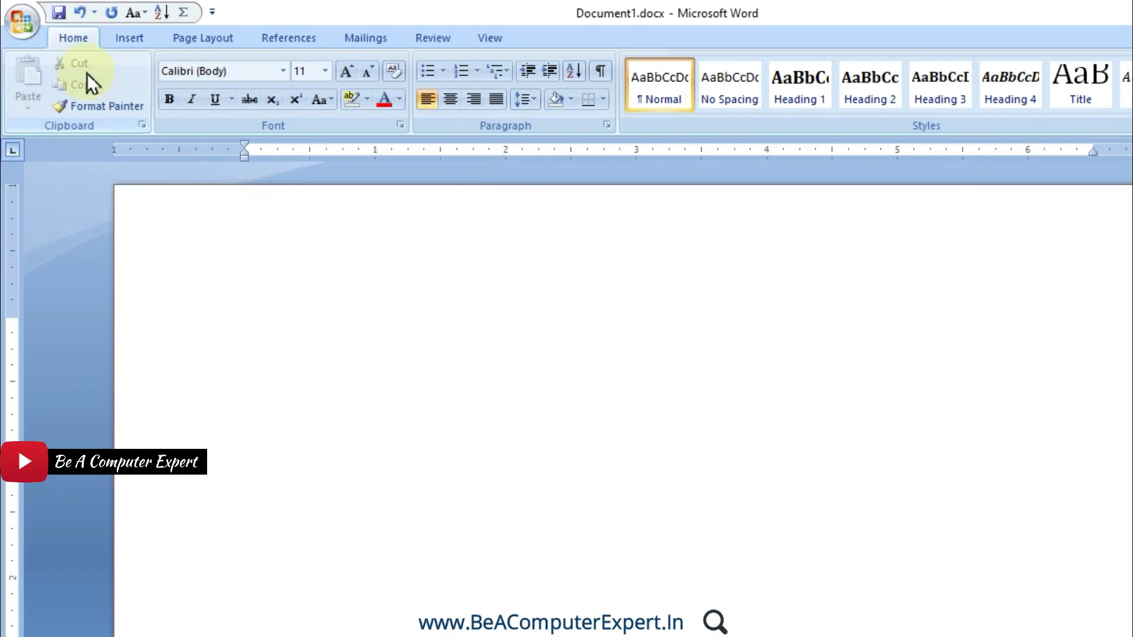
- Draw a wide rounded rectangle near the page top and apply the black white-edged shape style
click(124, 40)
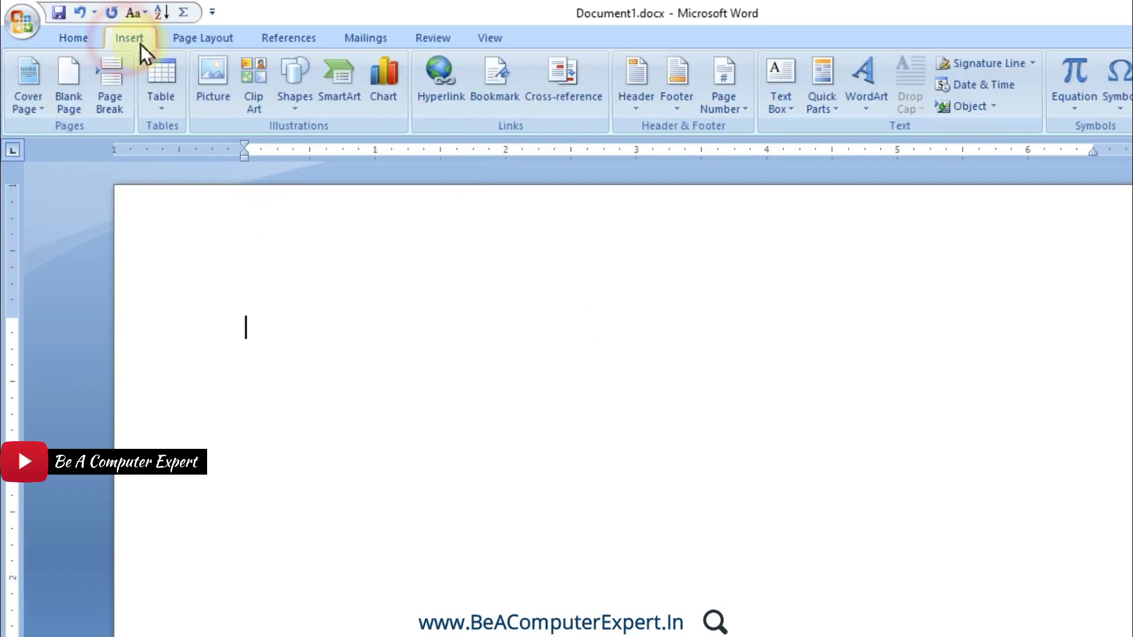
click(298, 104)
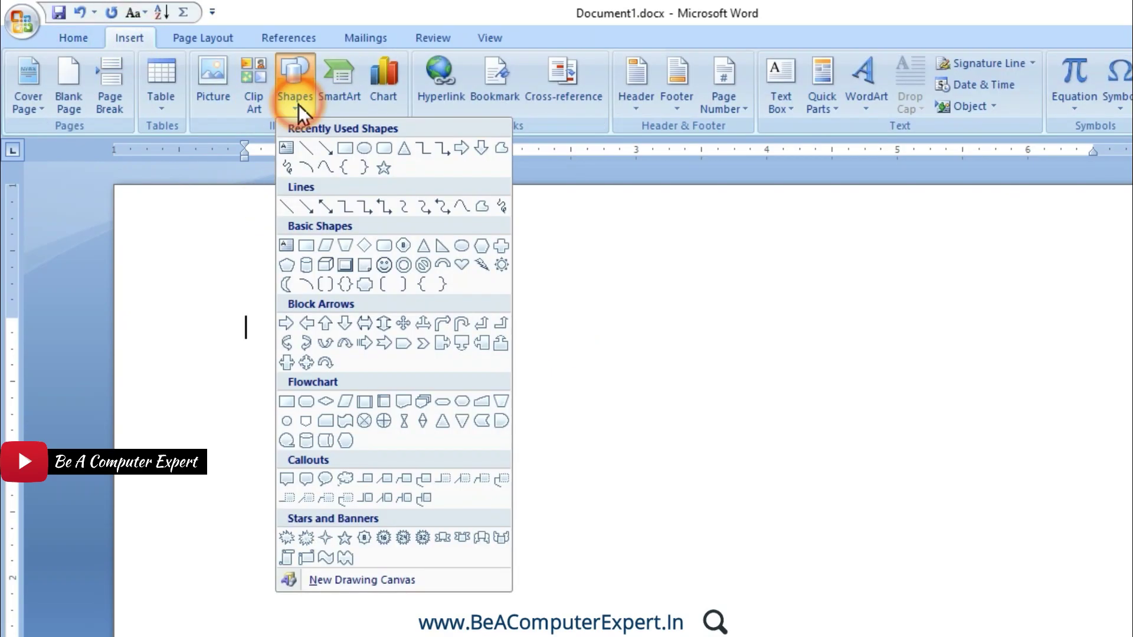
click(384, 148)
drag(365, 287, 964, 414)
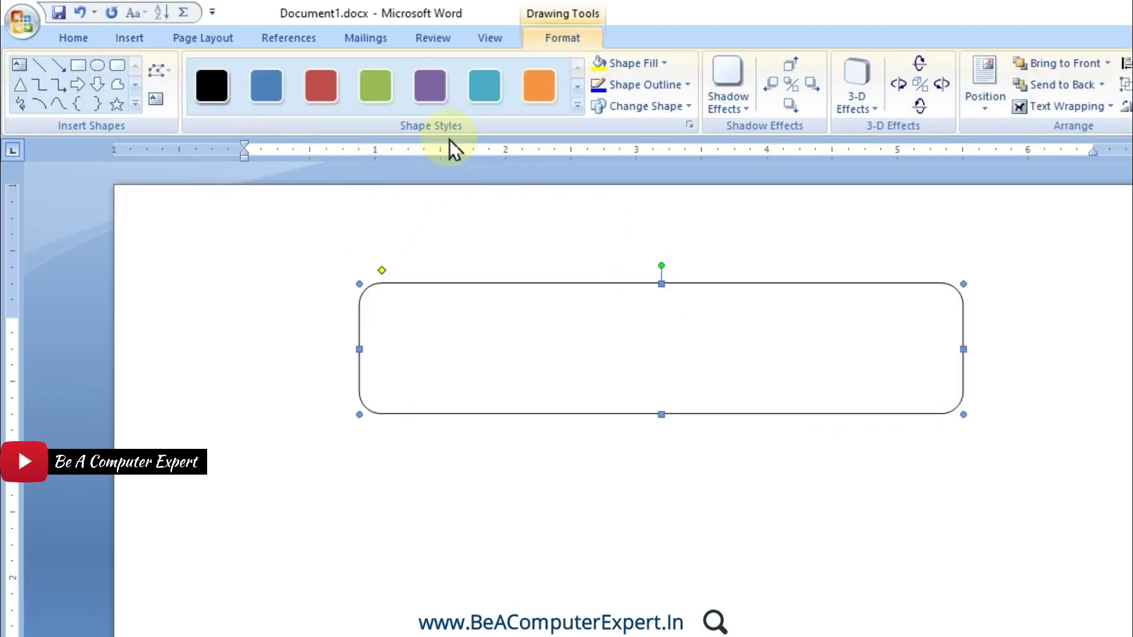
click(575, 108)
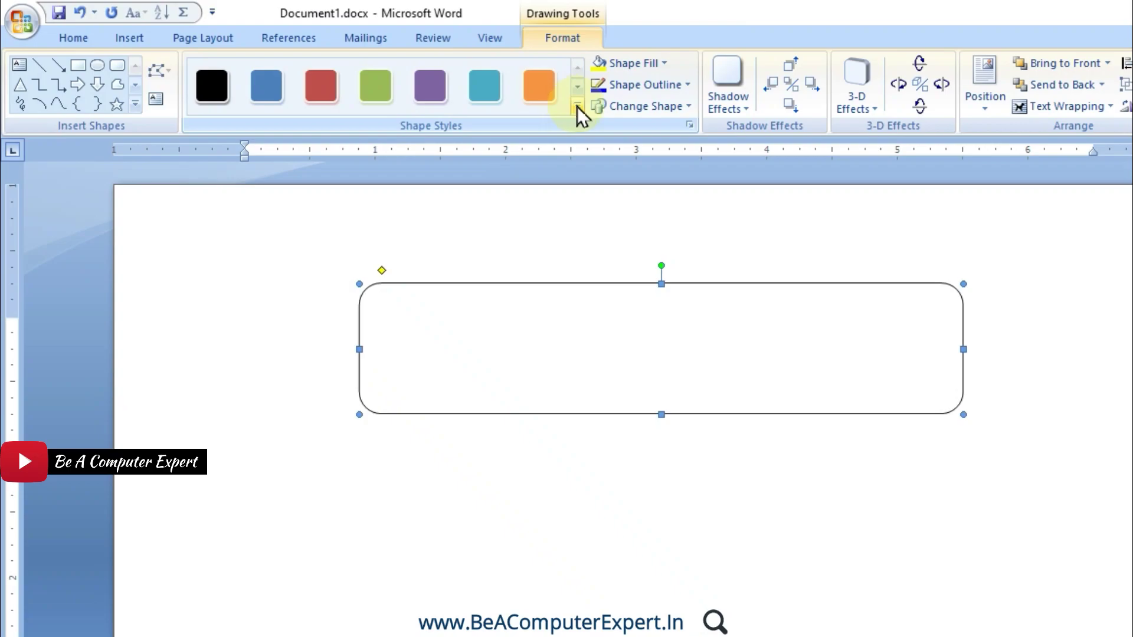
click(577, 106)
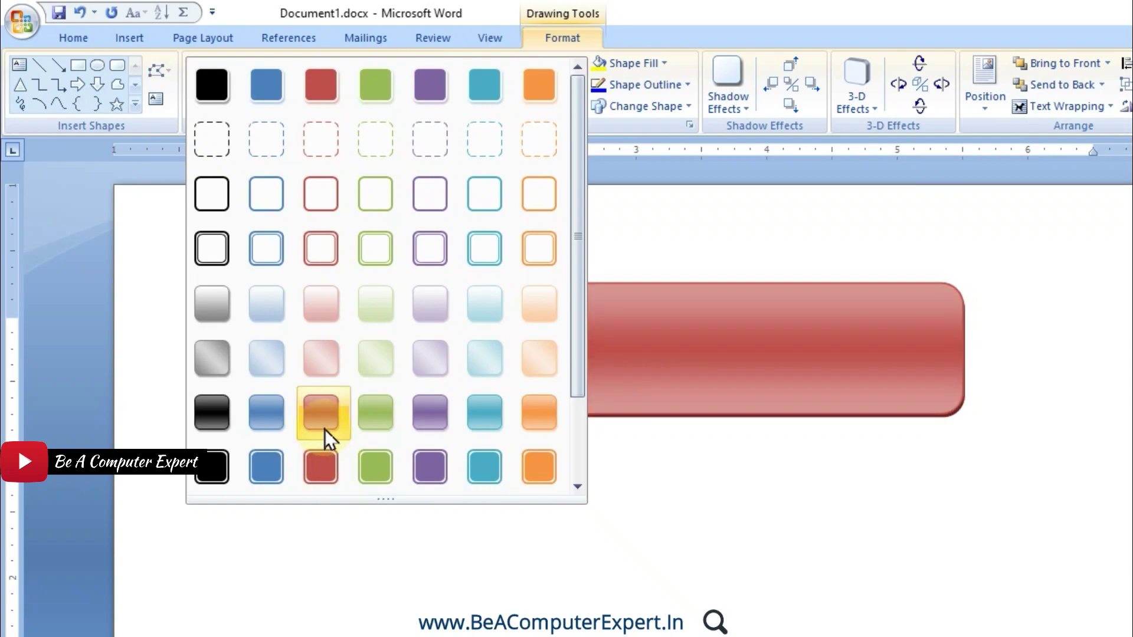
click(218, 462)
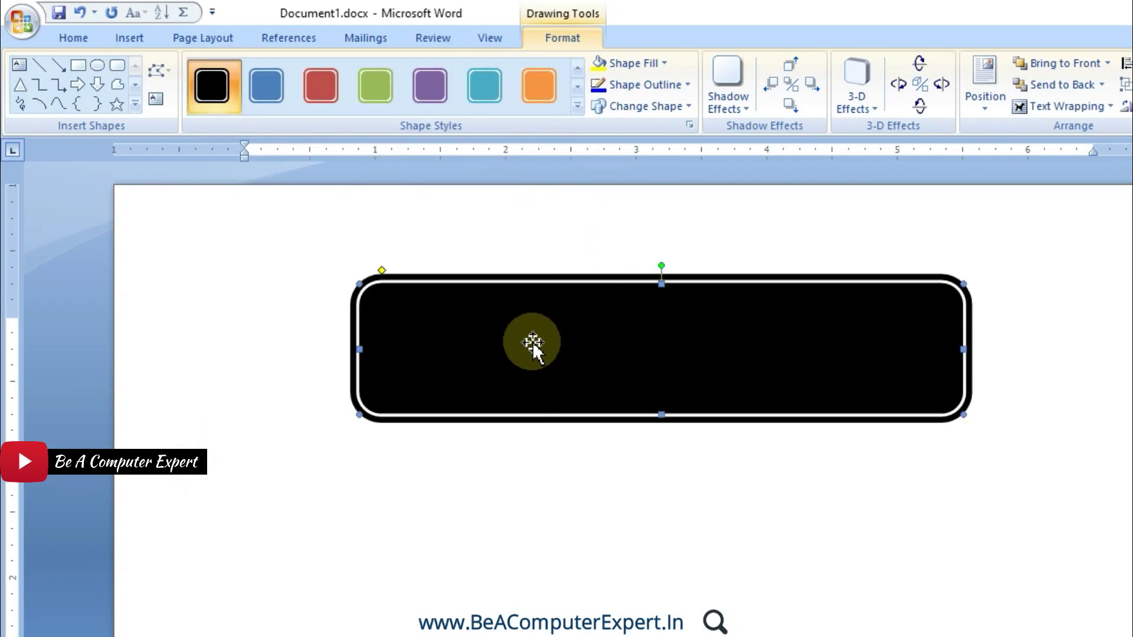
right_click(532, 343)
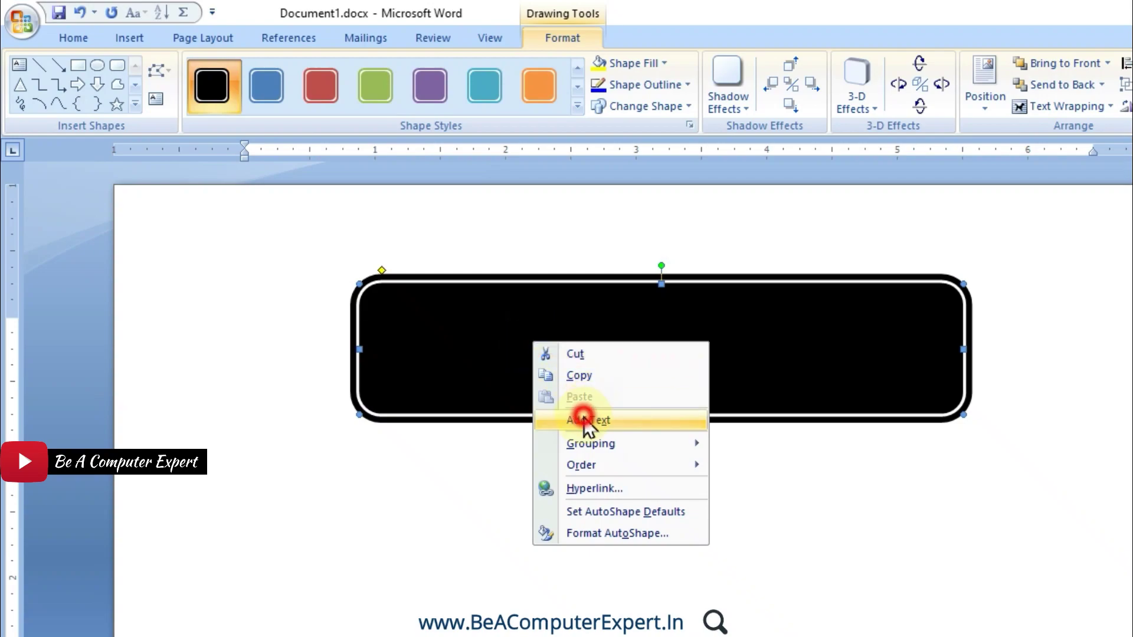
- Type 'INDIA is a great Country' in the box, enlarge it to fit one line, and centre it
click(587, 420)
text(INDIA)
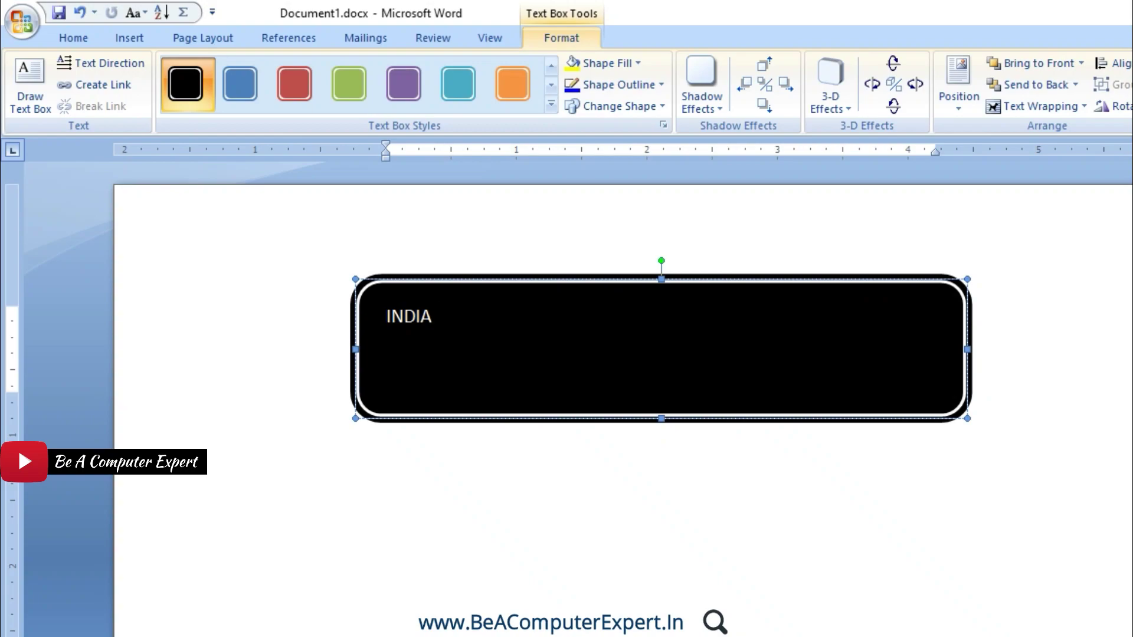
text( is a great)
text( Country)
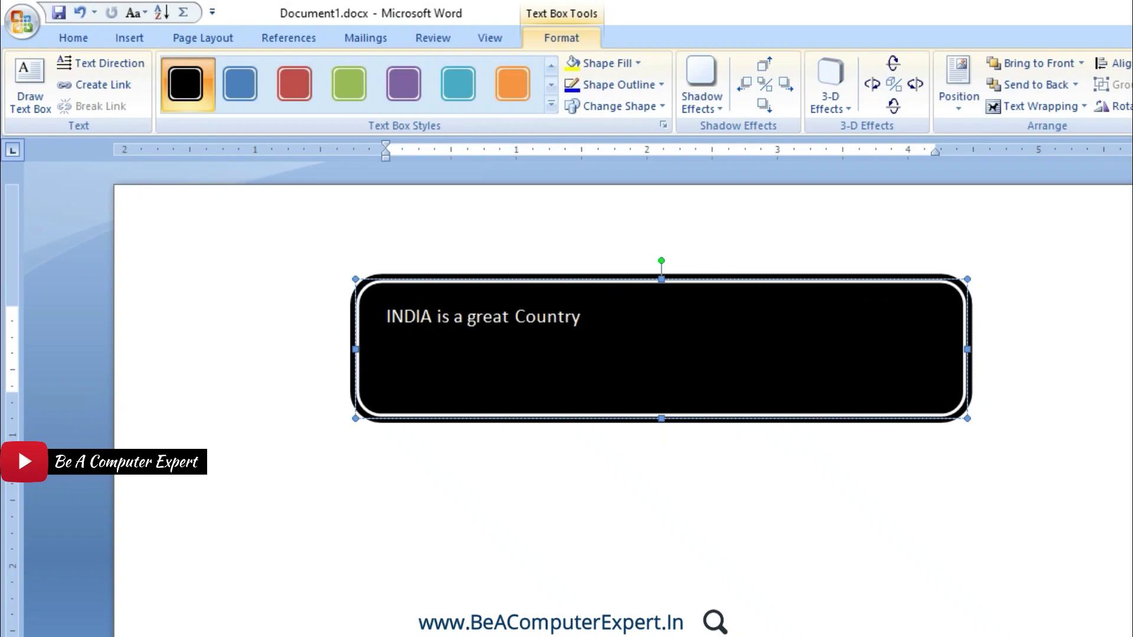
drag(617, 309, 360, 305)
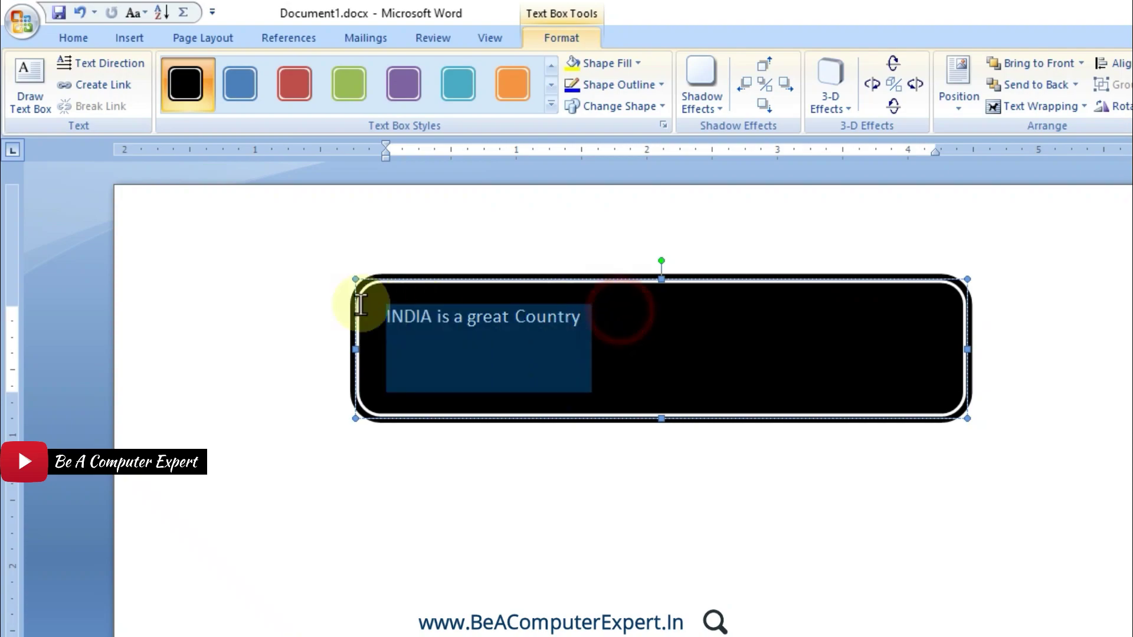
key(ctrl+bracketright)
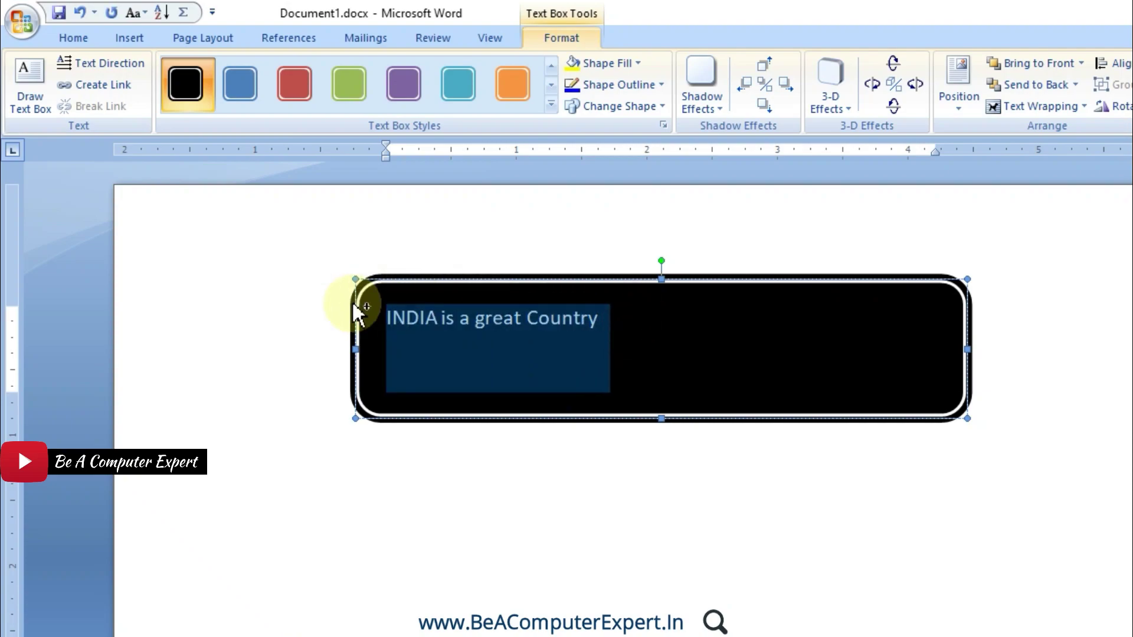
key(ctrl+bracketright)
key(ctrl+bracketright)
key(ctrl+bracketright)
key(ctrl+bracketright)
key(ctrl+bracketright)
key(ctrl+bracketright)
key(ctrl+bracketright)
key(ctrl+bracketright)
key(ctrl+bracketright)
key(ctrl+bracketright)
key(ctrl+bracketright)
key(ctrl+bracketright)
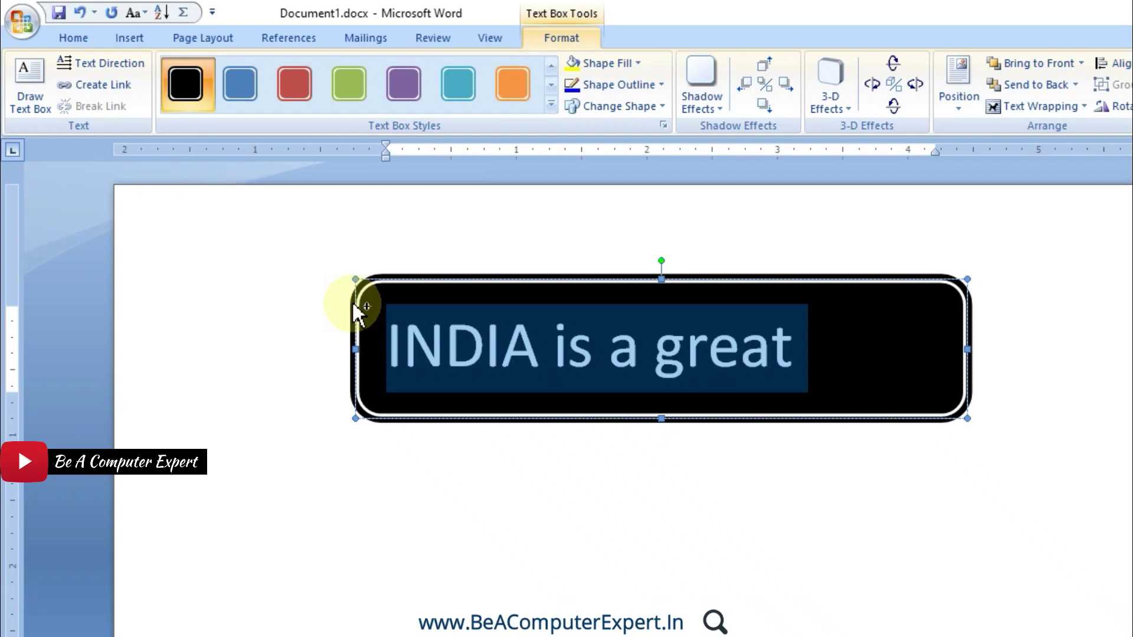
key(ctrl+bracketleft)
key(ctrl+bracketleft)
key(ctrl+bracketleft)
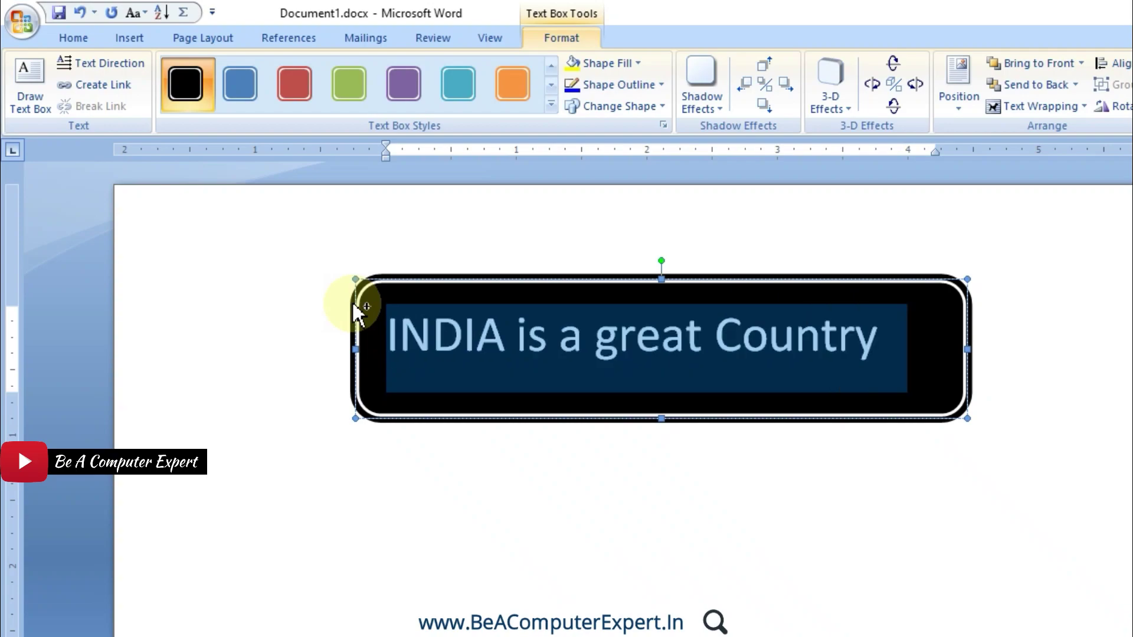
key(ctrl+e)
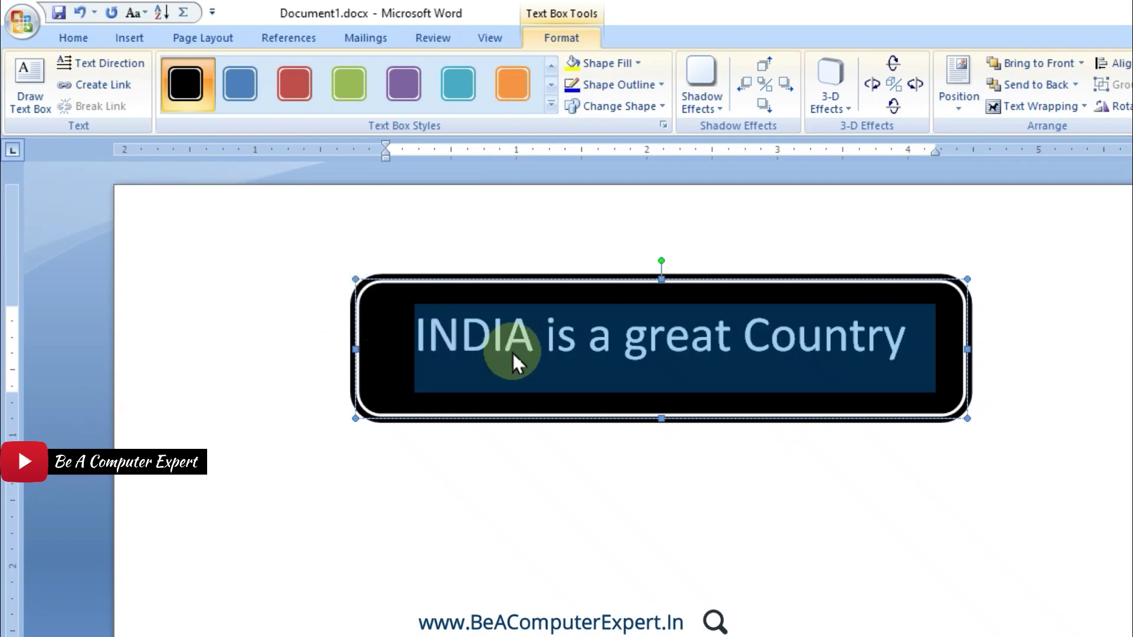
click(588, 362)
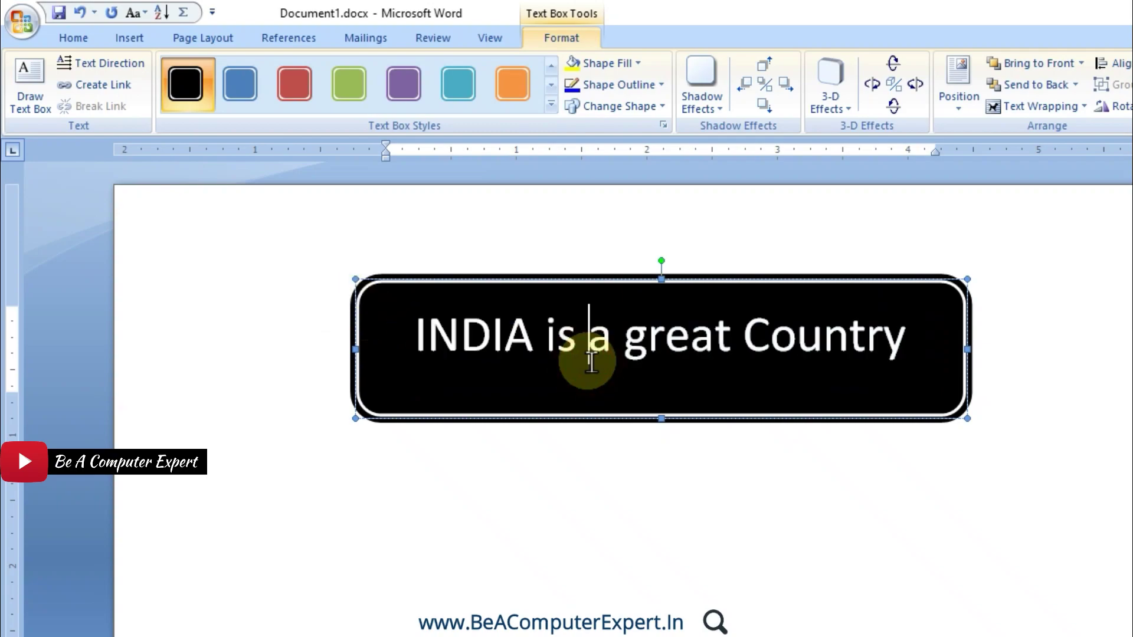
- Shorten the box to fit the text and return it near its original position
drag(662, 422, 664, 379)
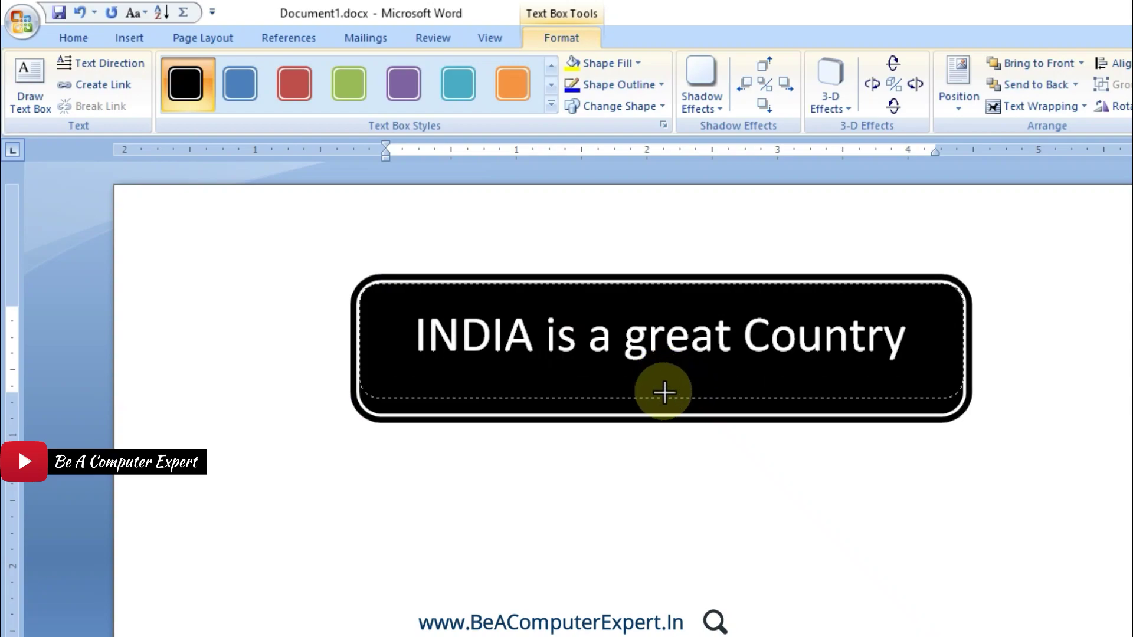
drag(664, 379, 663, 387)
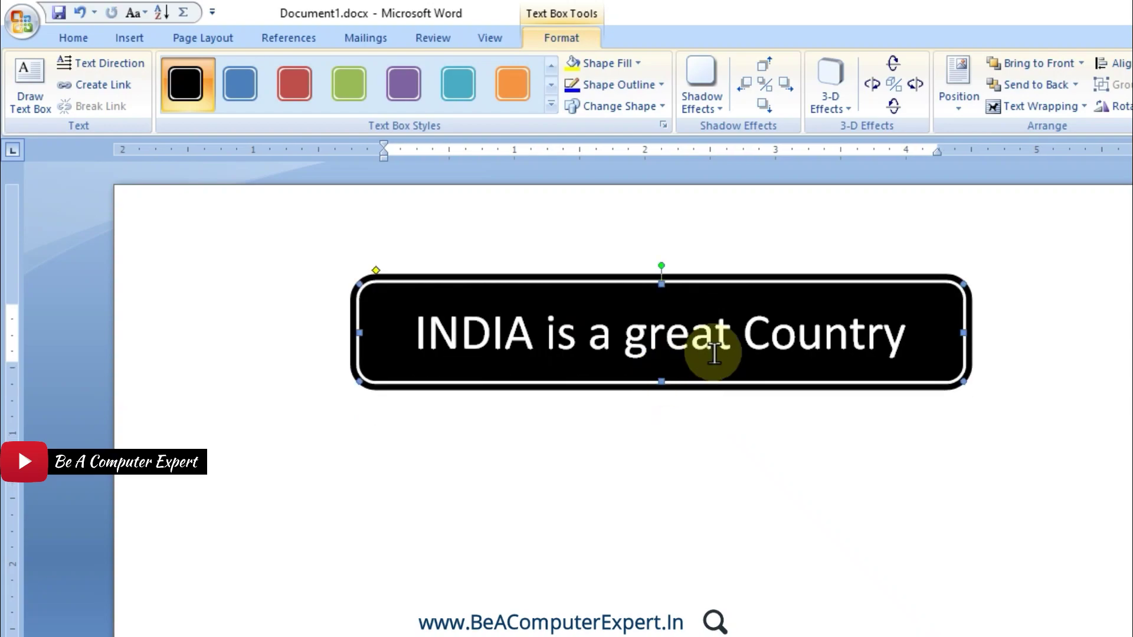
click(691, 270)
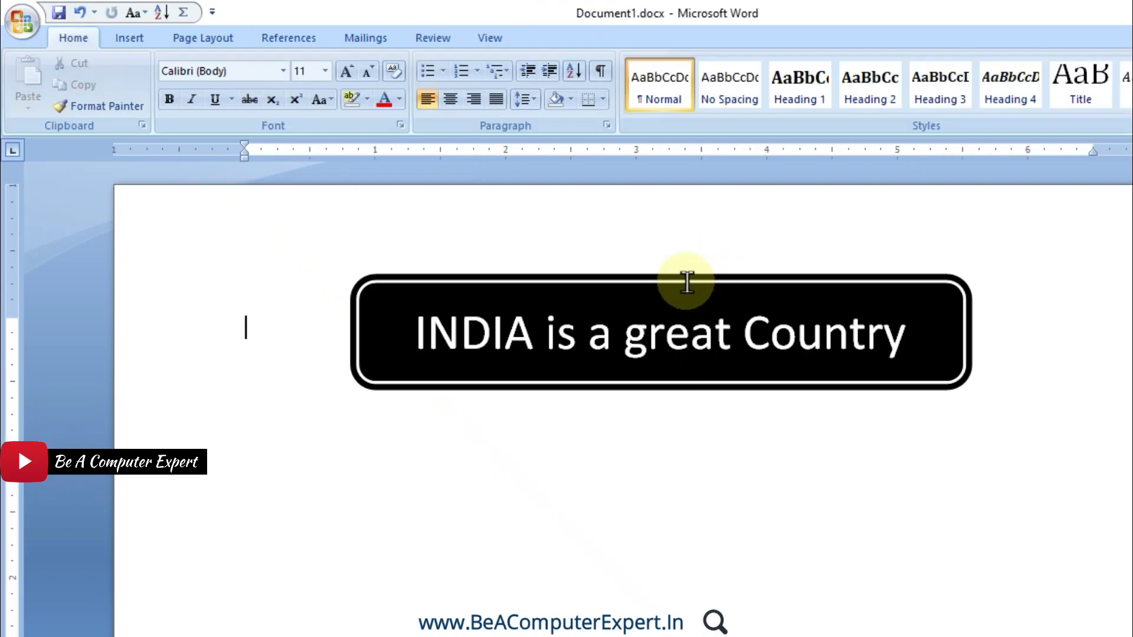
click(667, 286)
drag(663, 278, 531, 463)
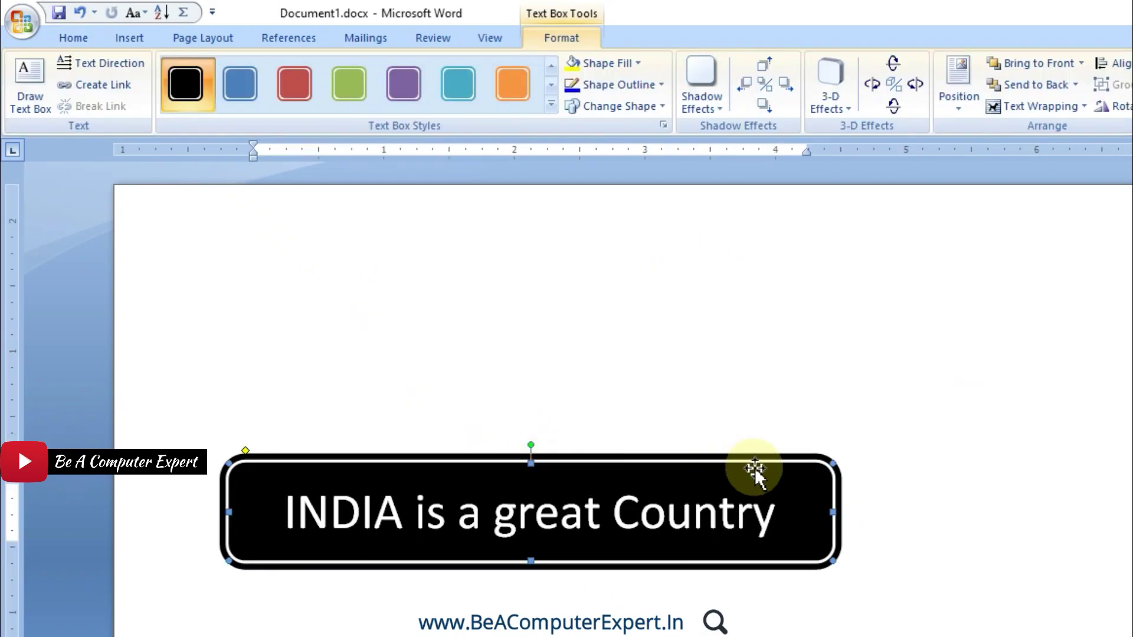
drag(697, 466, 837, 301)
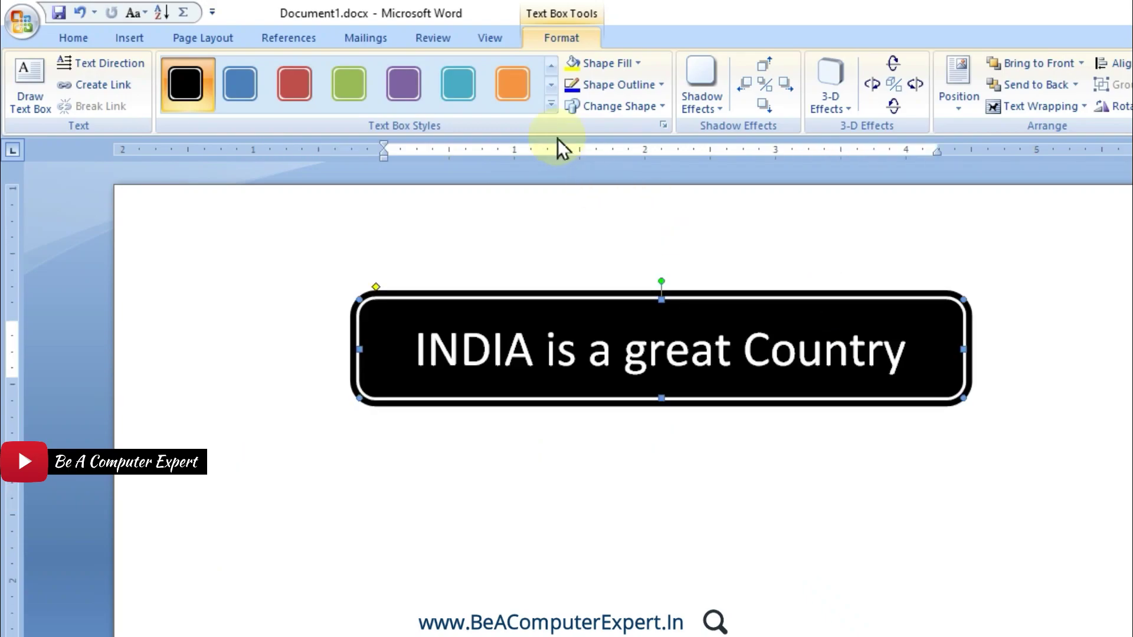
- Apply the red double-outline text box style from the Text Box Styles gallery
click(546, 107)
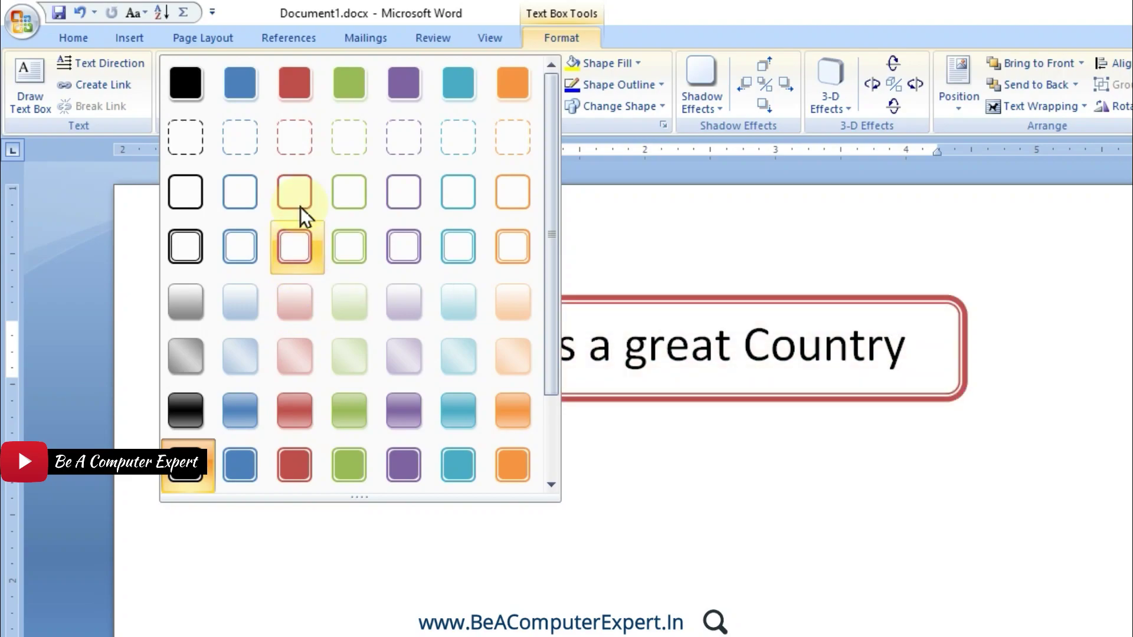
click(299, 253)
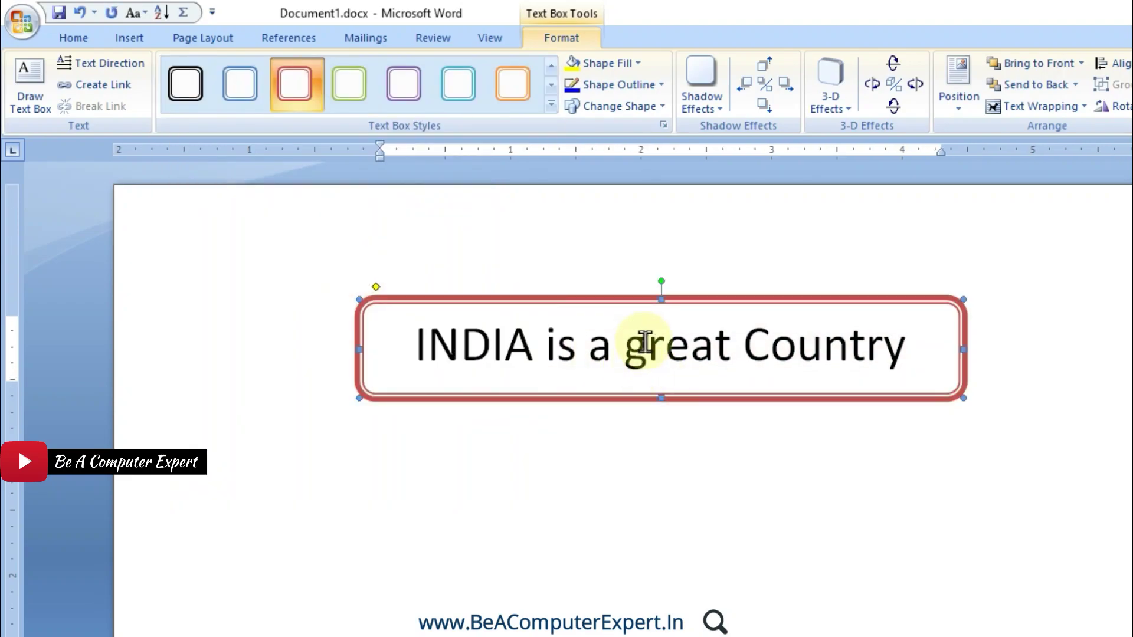
click(551, 104)
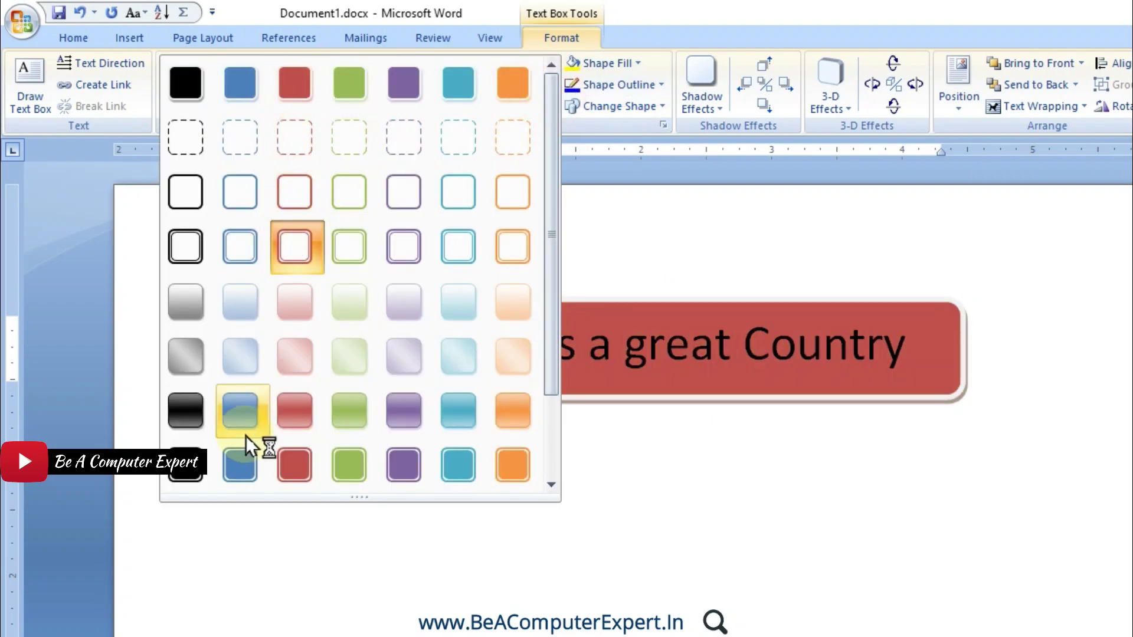
- Look at the gallery and Quick Access Toolbar shortcut menus, then dismiss them unchanged
right_click(291, 88)
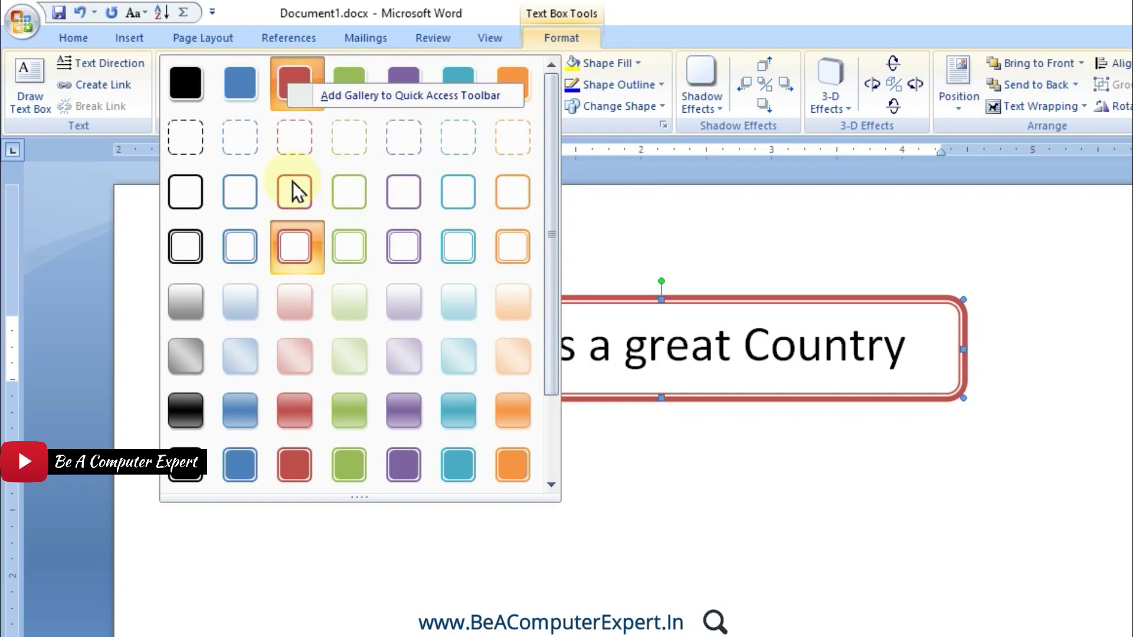
right_click(187, 16)
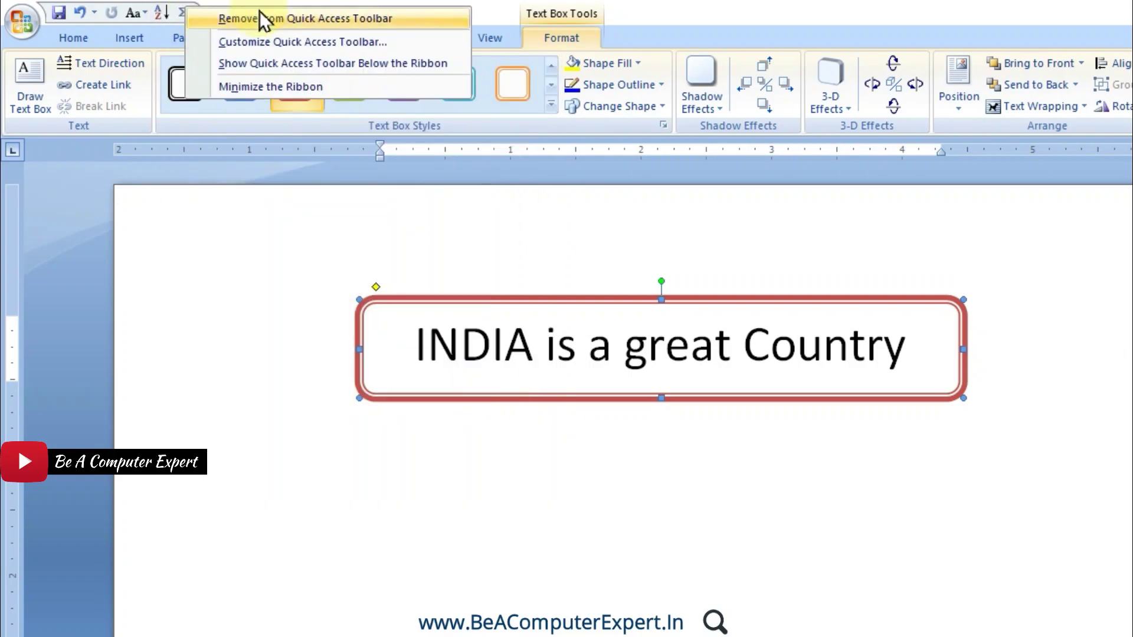
click(571, 41)
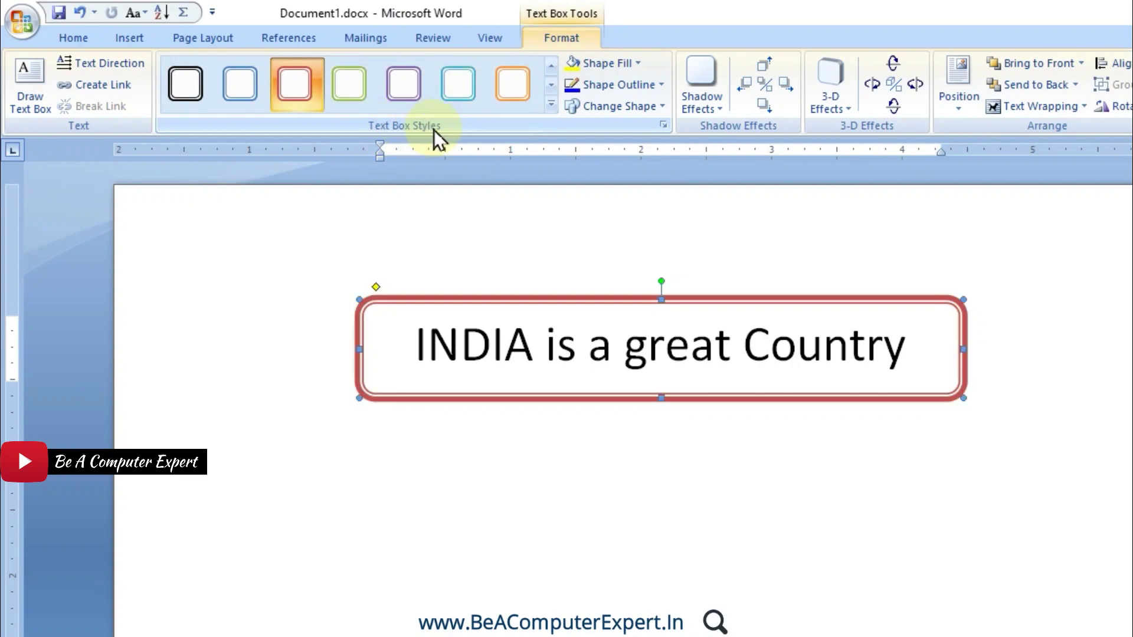
click(625, 63)
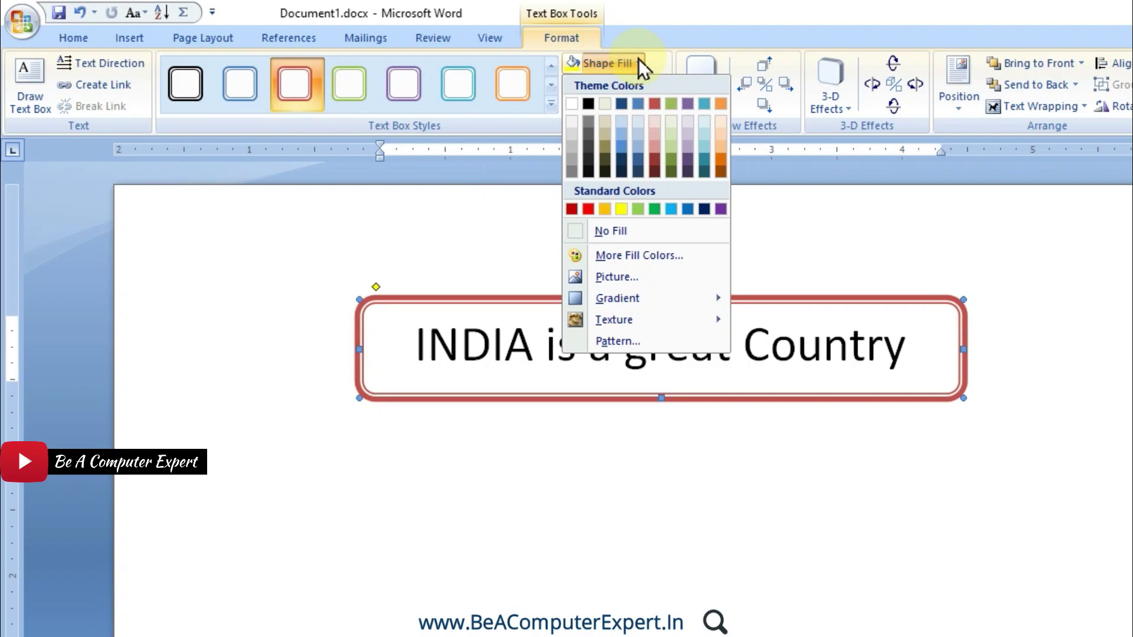
- Try a yellow fill on the text box, then remove it with No Fill
click(664, 35)
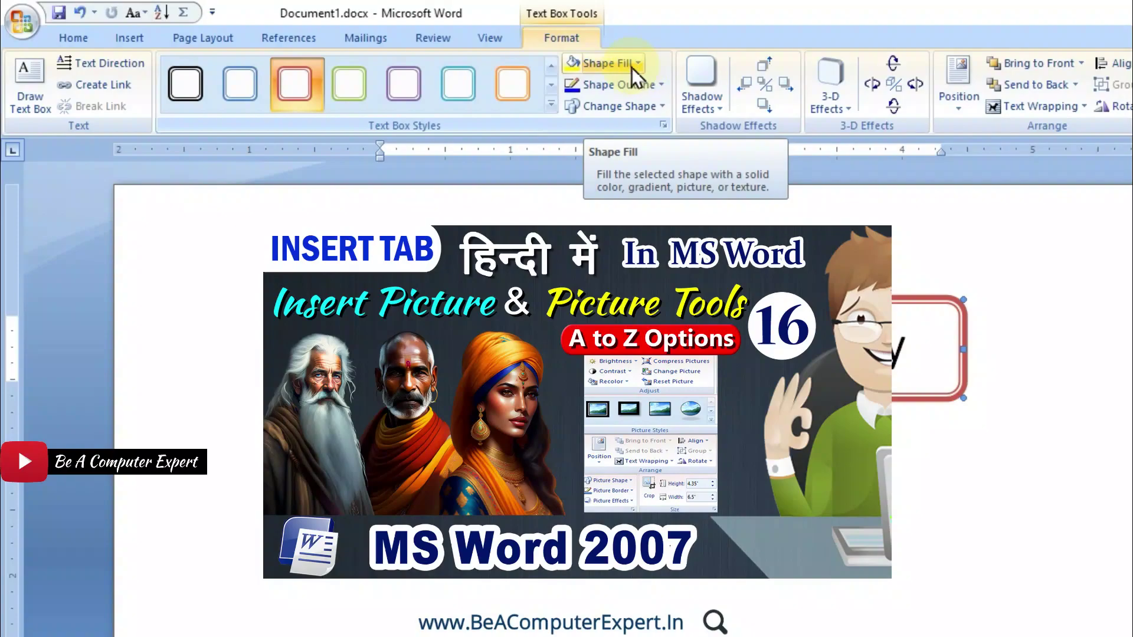
click(631, 68)
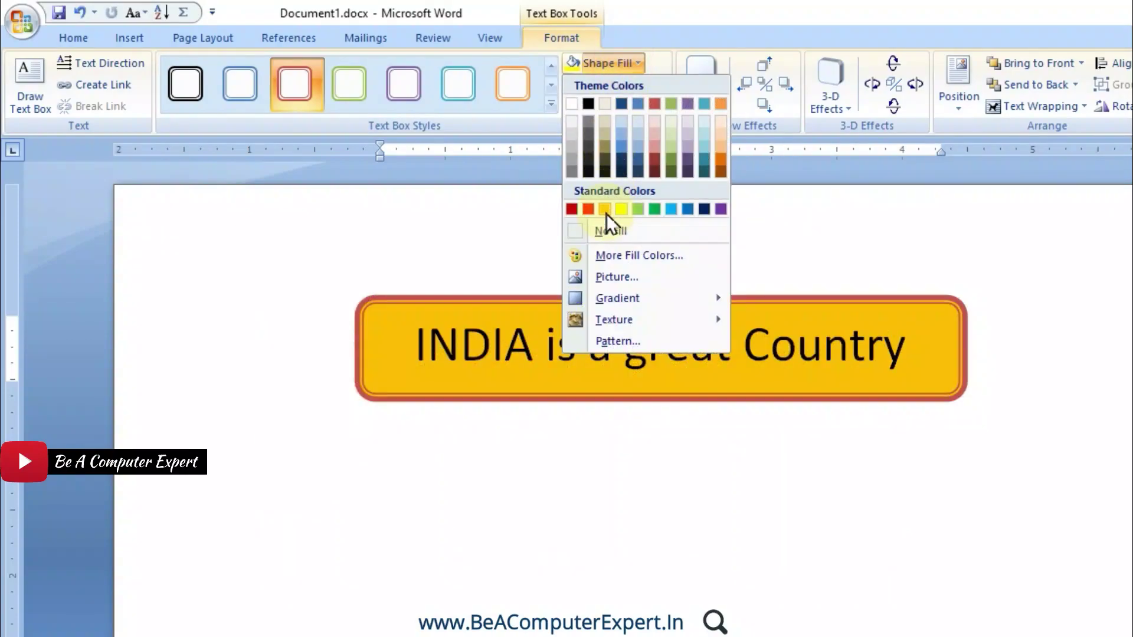
click(605, 209)
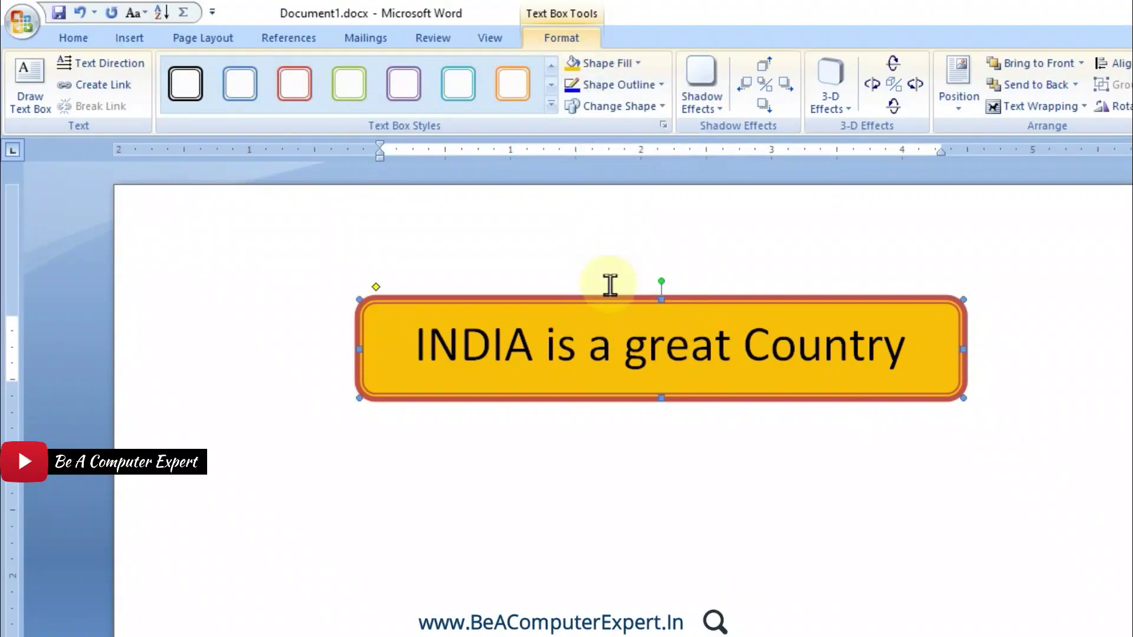
click(621, 69)
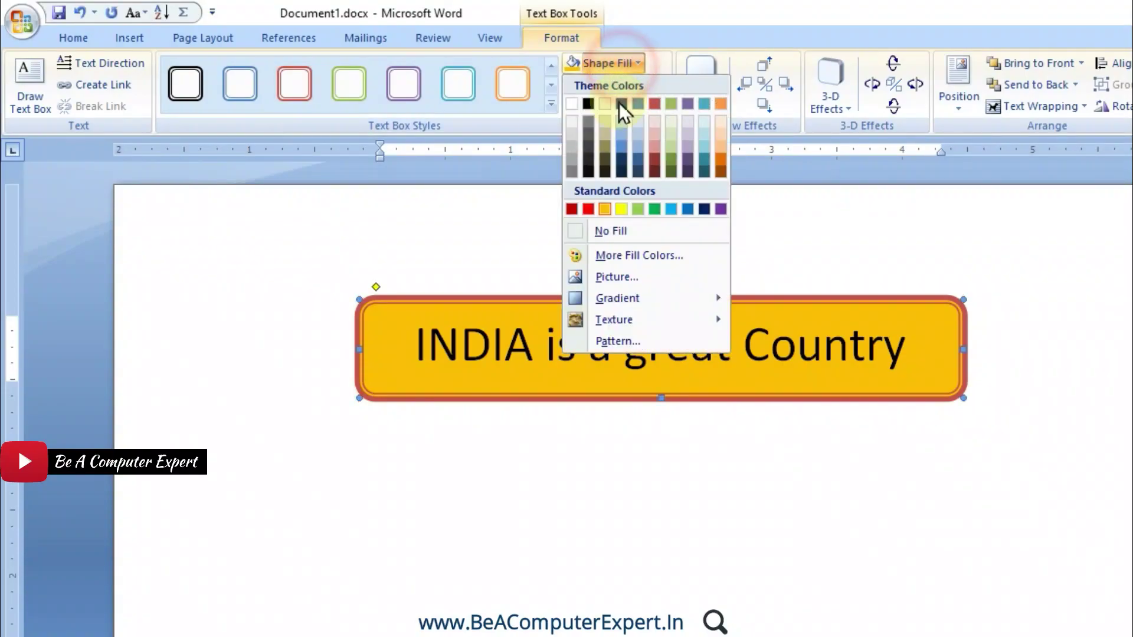
click(622, 238)
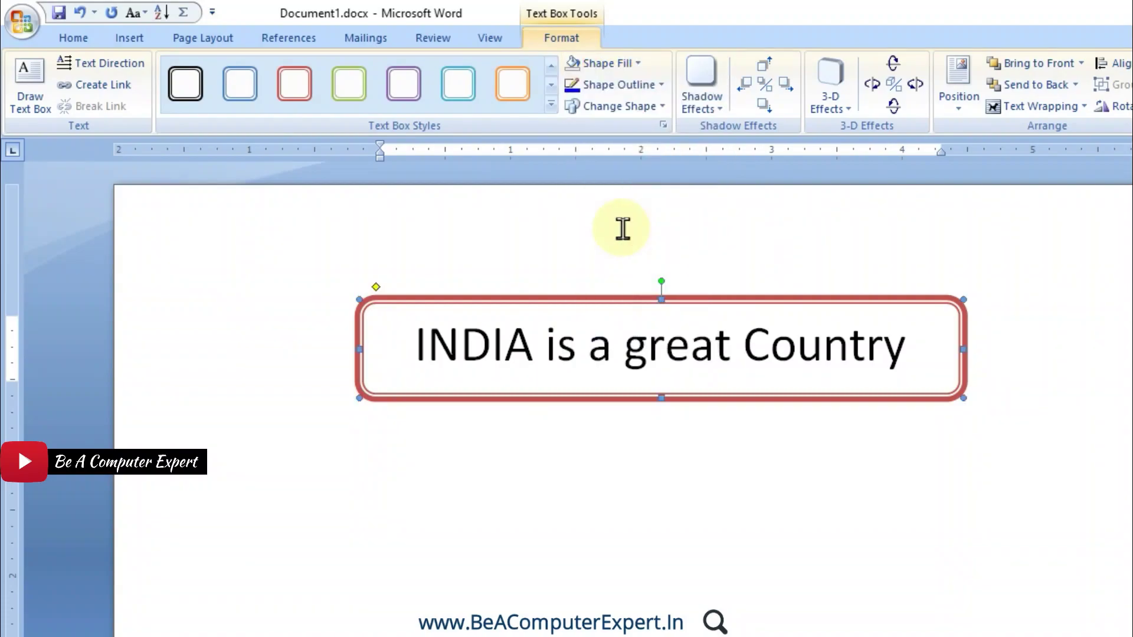
- Fill the text box with a custom green of RGB 29, 189, 128
click(629, 70)
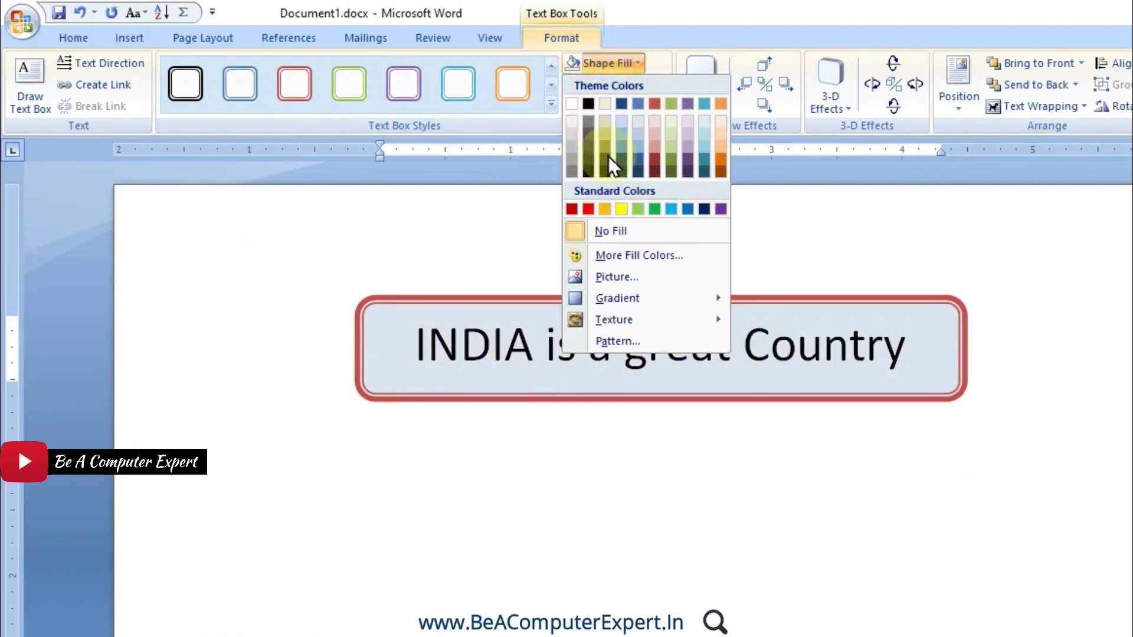
click(632, 256)
click(589, 302)
click(650, 303)
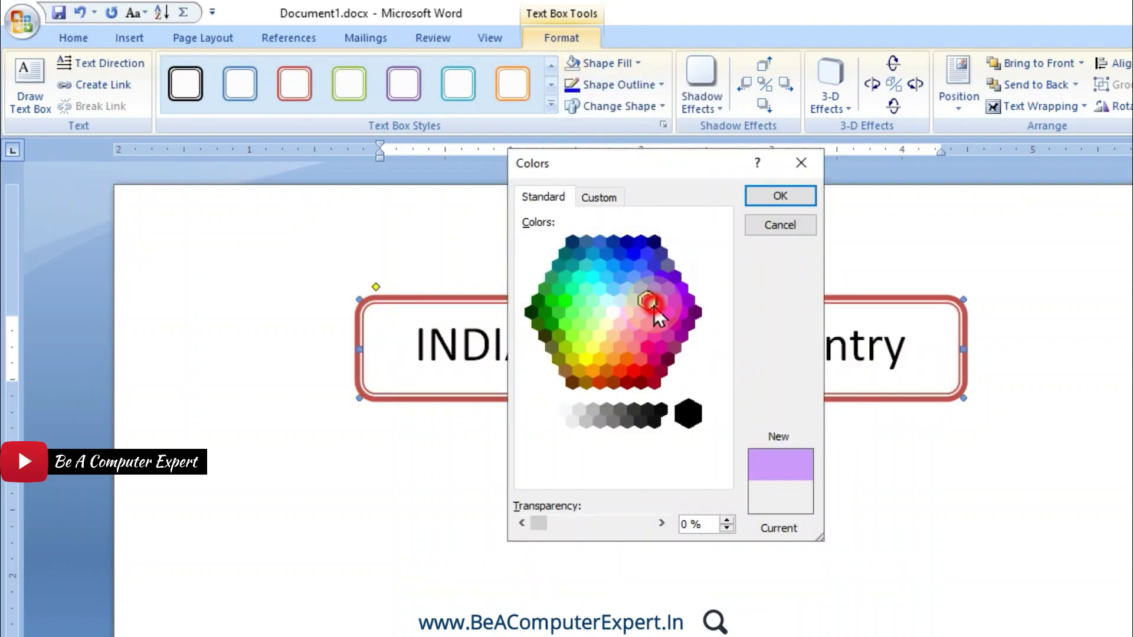
click(600, 199)
click(597, 268)
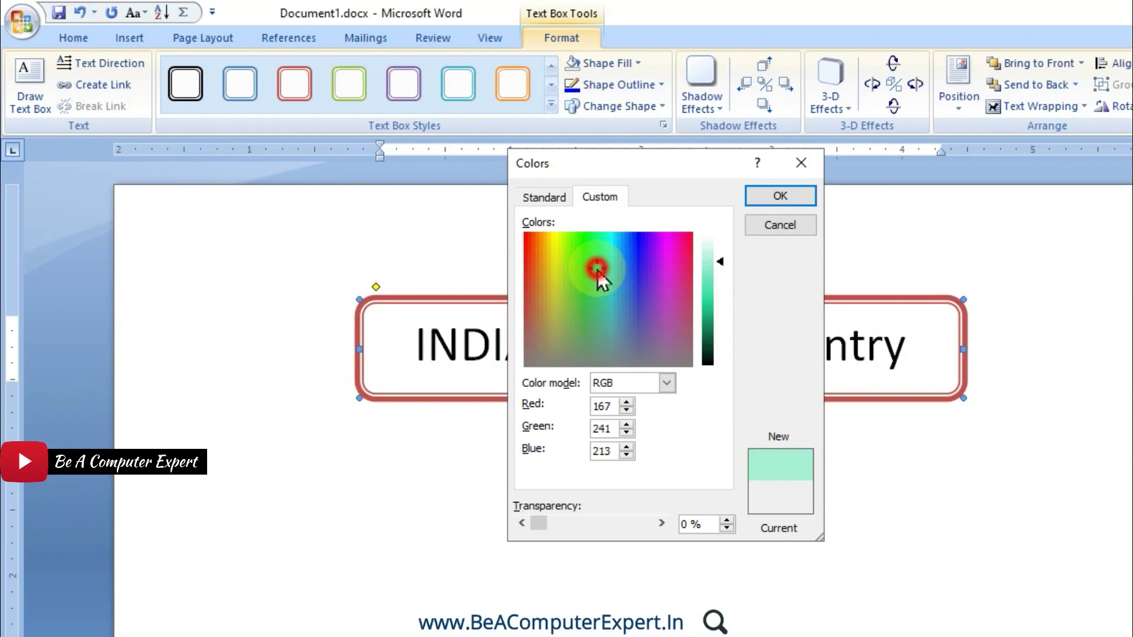
click(714, 309)
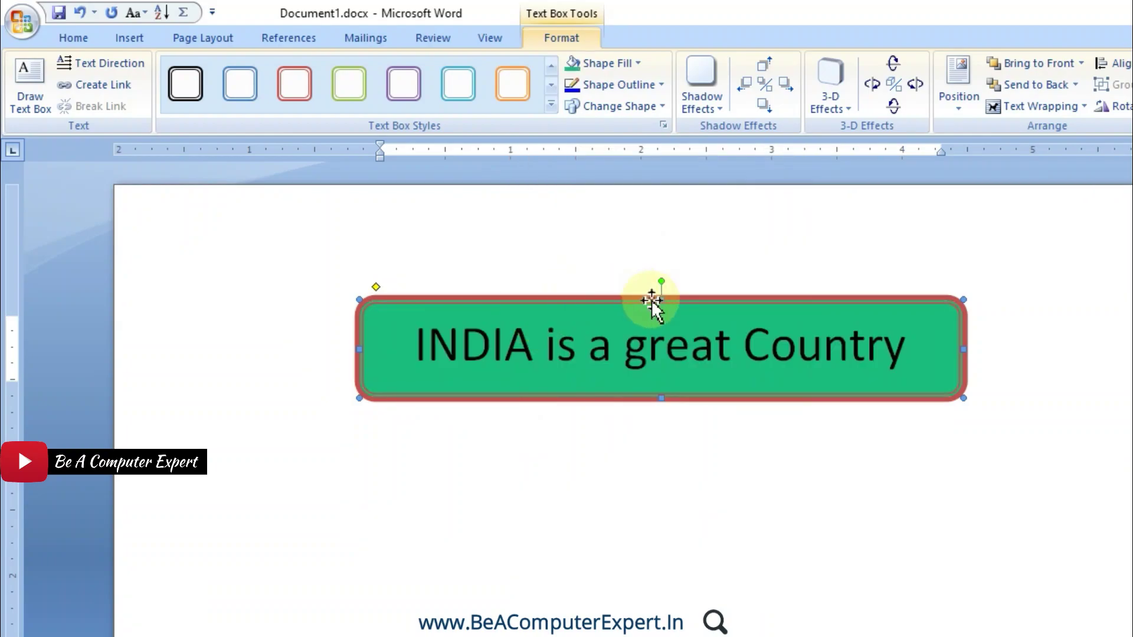
click(604, 63)
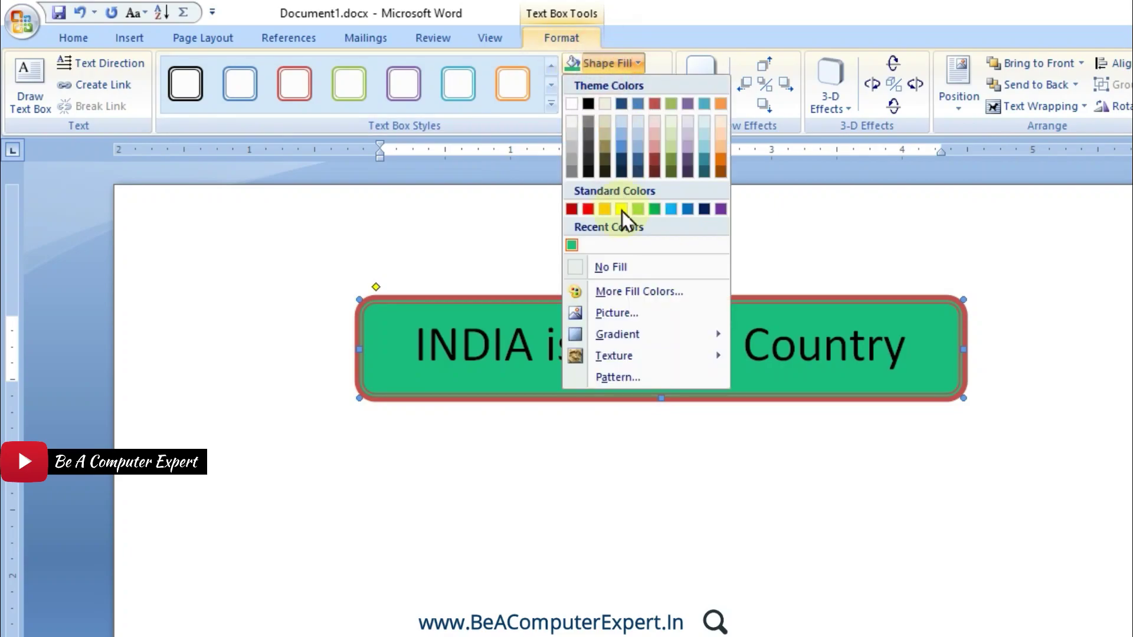
- Fill the text box with the picture cute girl123.jpg
click(624, 320)
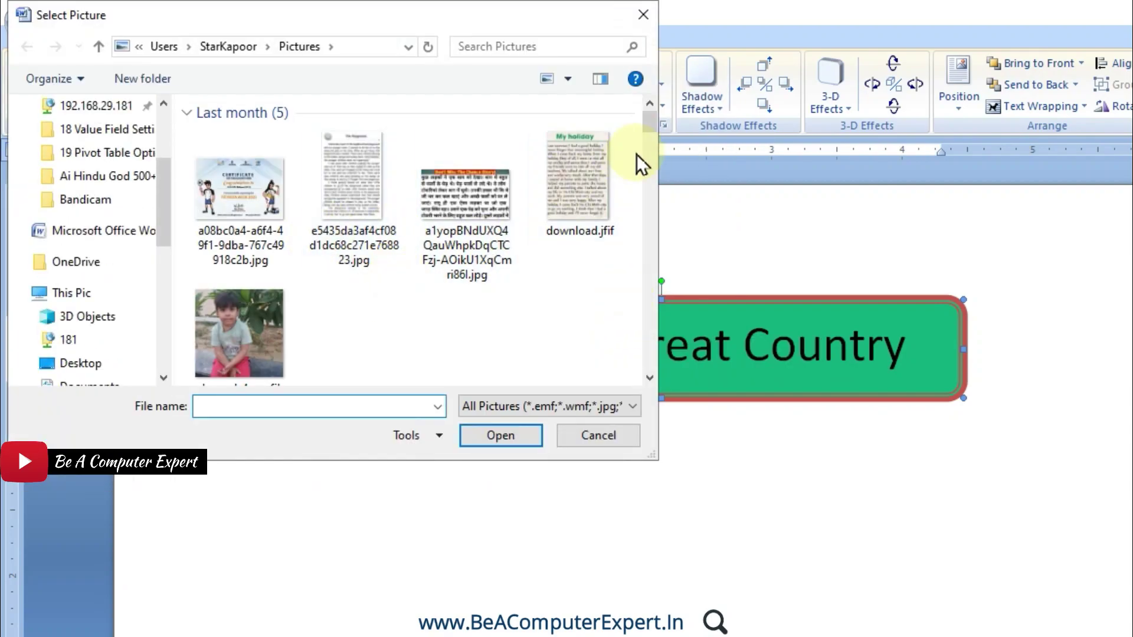
drag(652, 127, 643, 325)
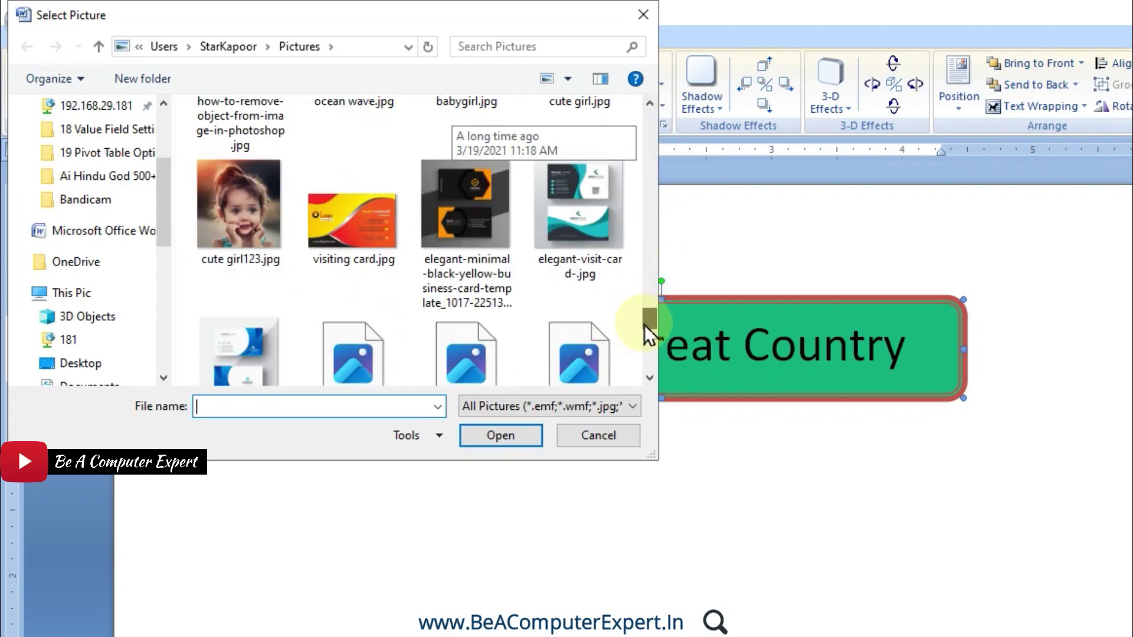
double_click(264, 216)
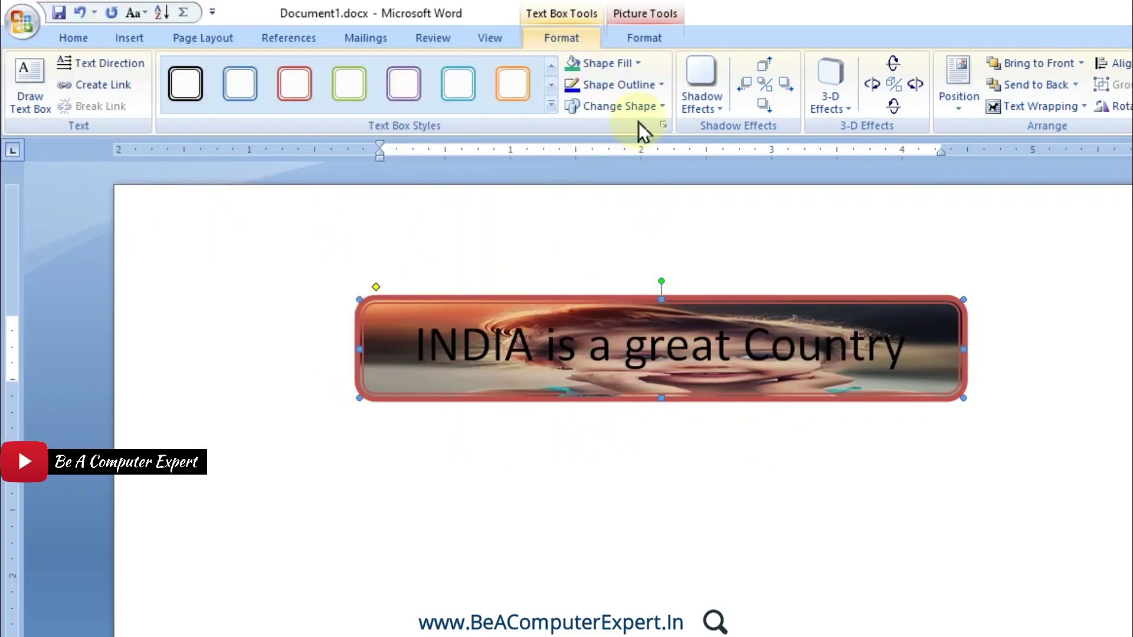
- Remove the picture fill and give the box a solid Dark Red fill
click(620, 70)
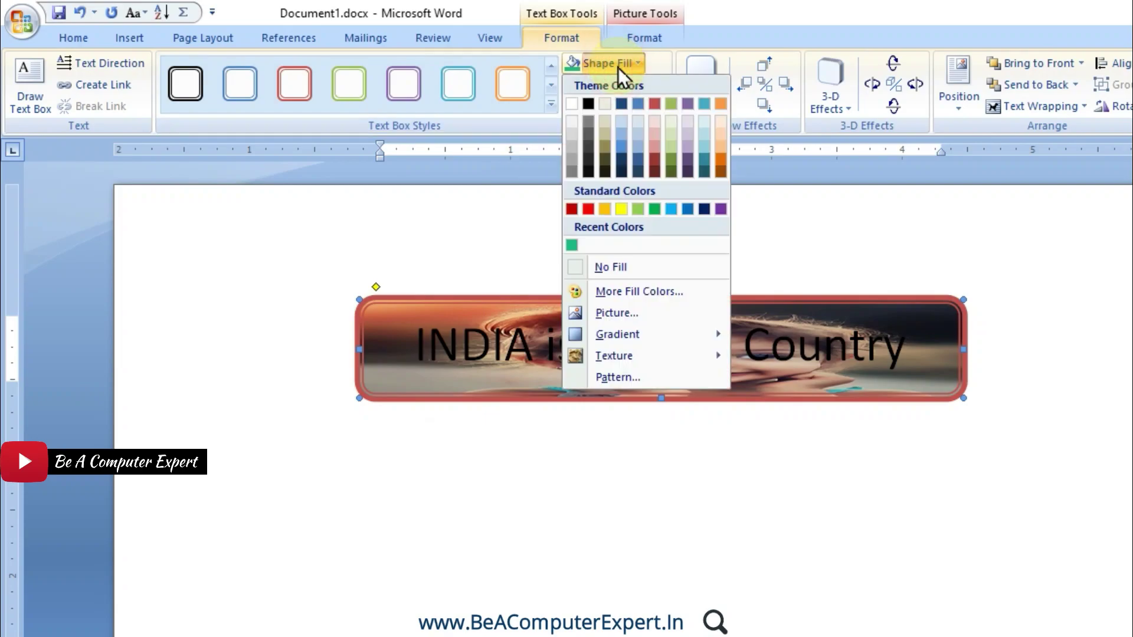
click(654, 276)
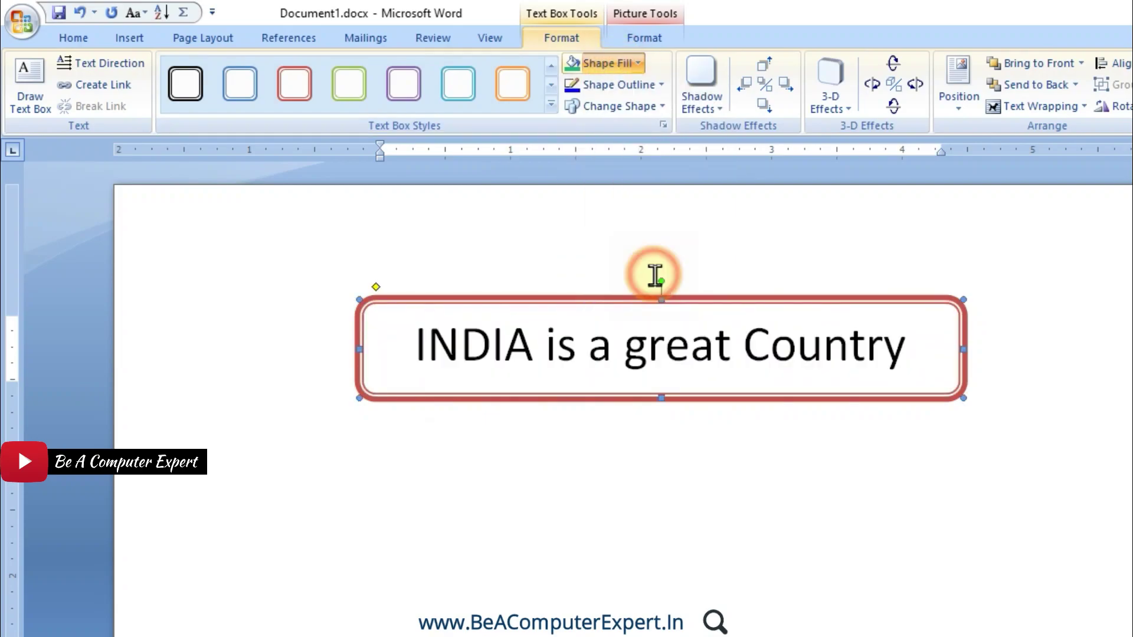
click(624, 62)
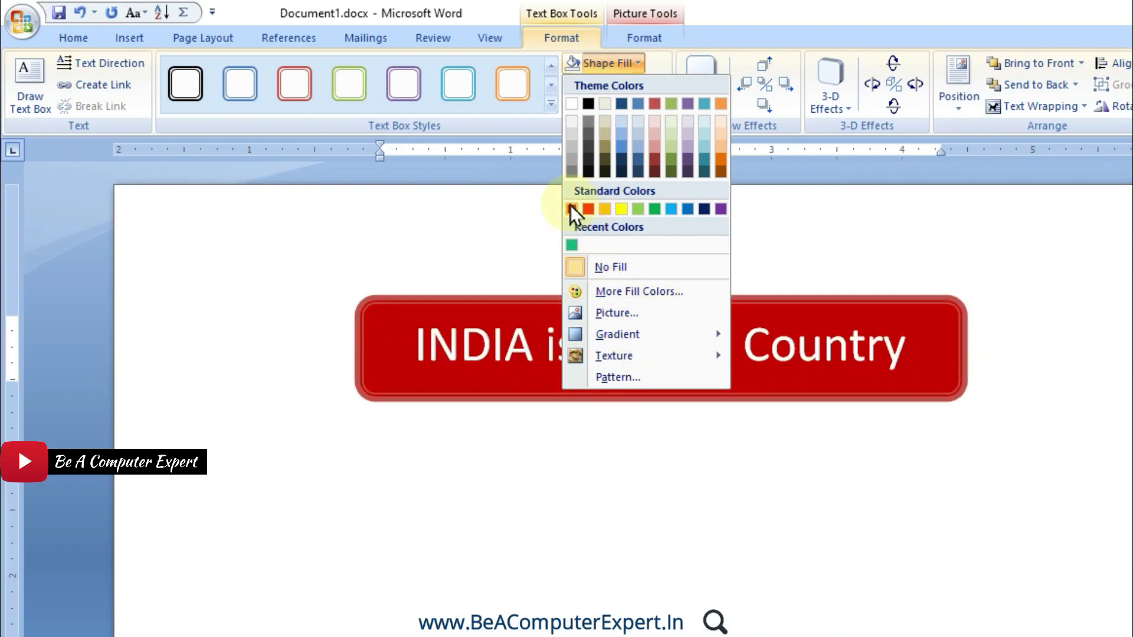
click(570, 208)
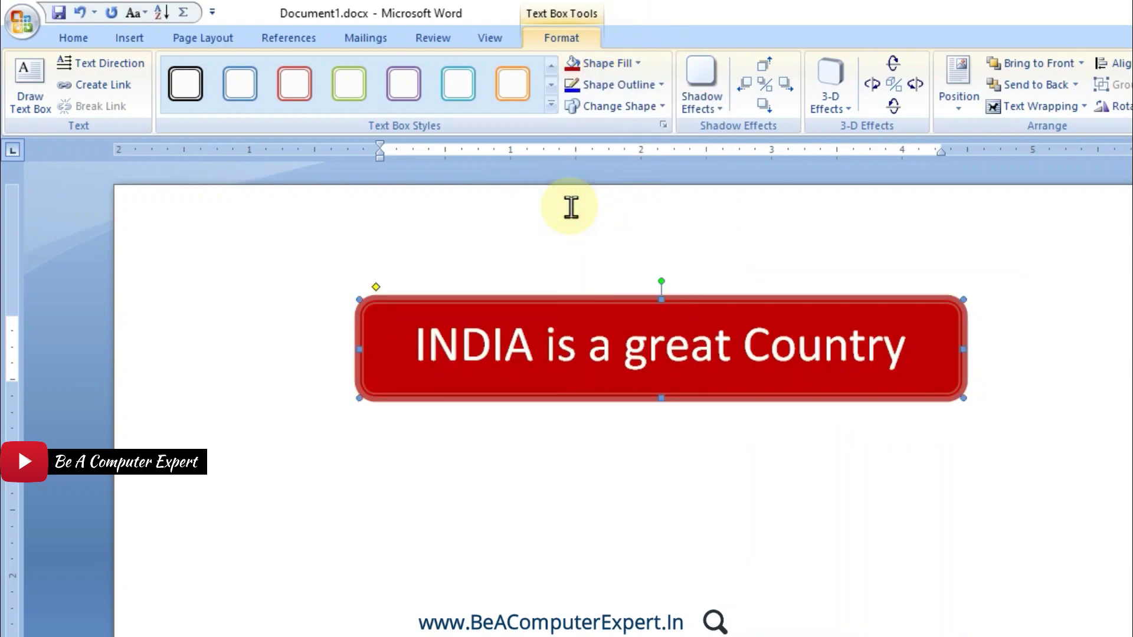
- Set up a one-colour green gradient fill, slid toward Light
click(607, 67)
mouse_move(617, 238)
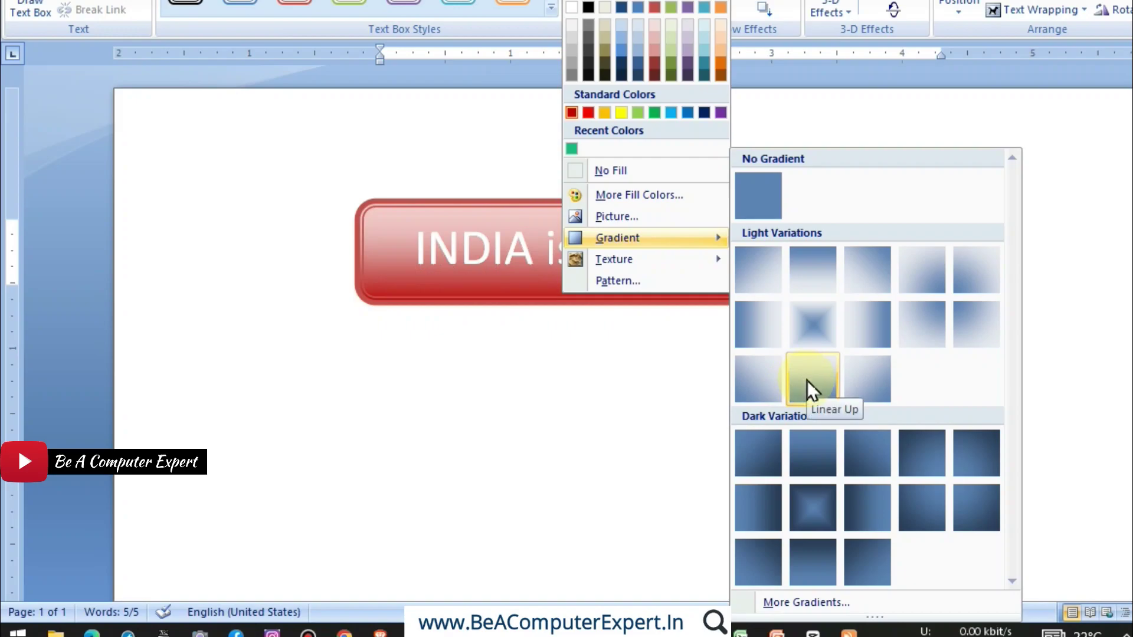
click(829, 605)
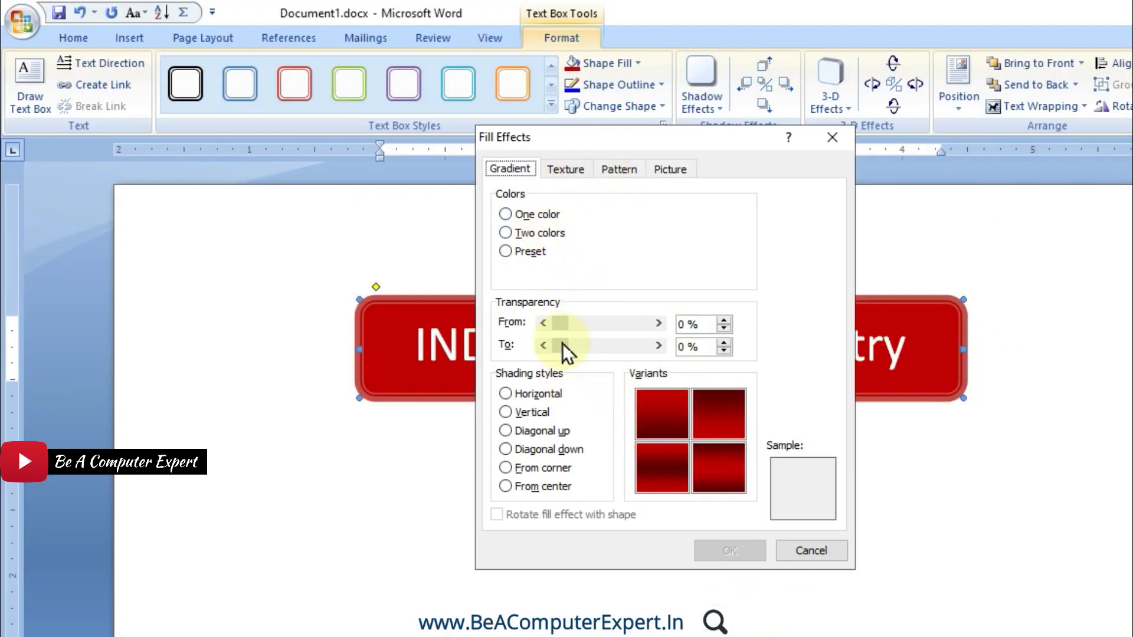
click(537, 213)
click(676, 232)
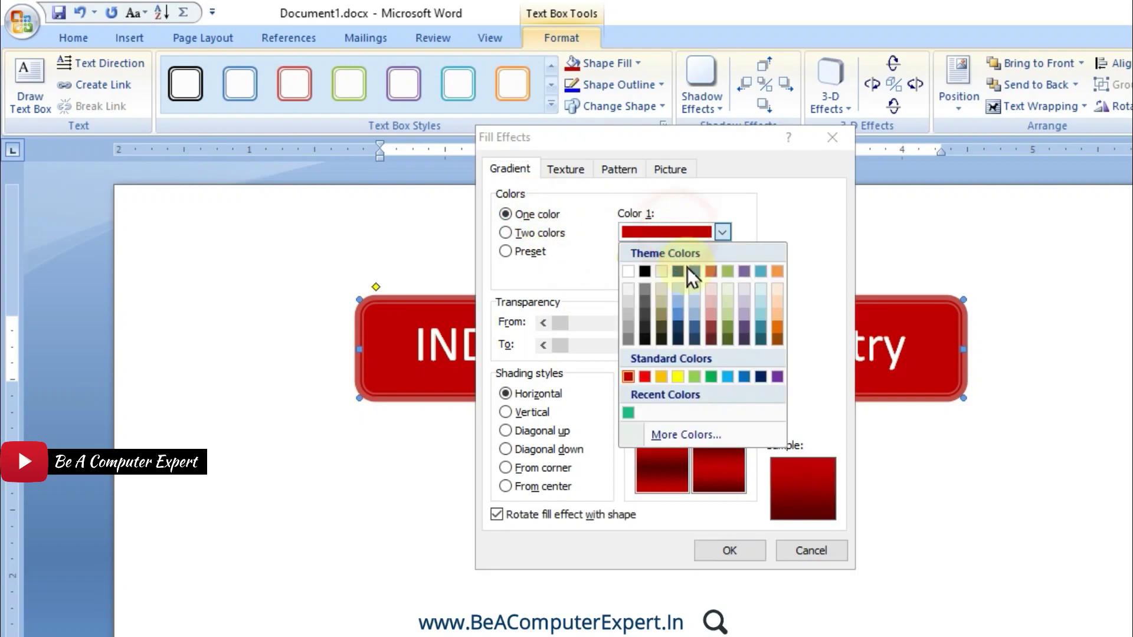
click(714, 377)
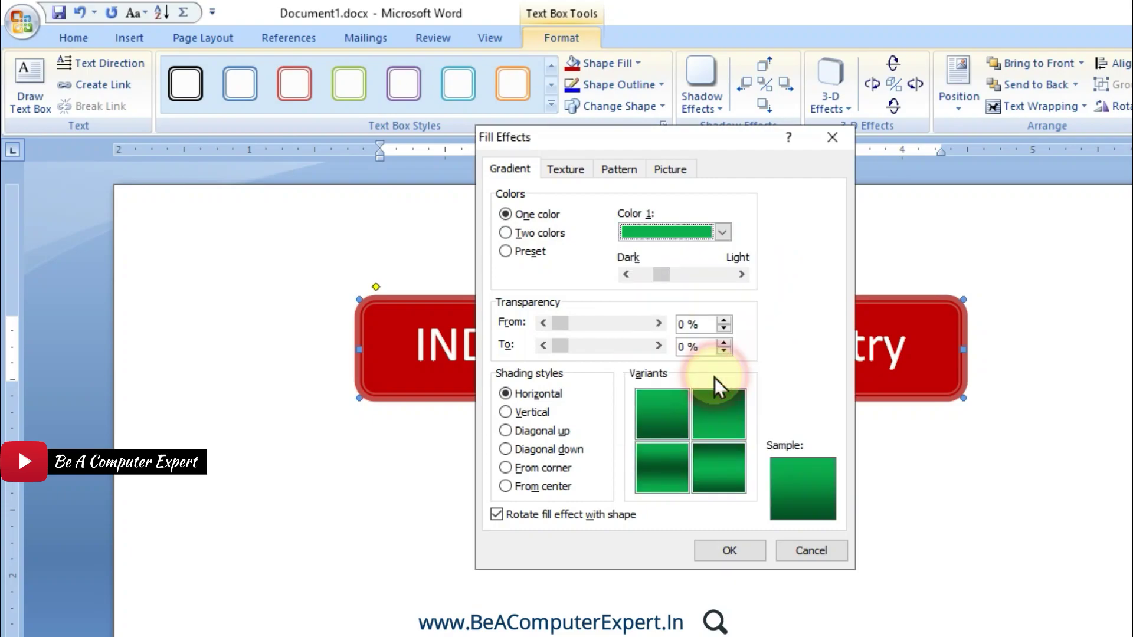
mouse_move(665, 275)
mouse_down()
mouse_move(723, 279)
mouse_move(700, 275)
mouse_up()
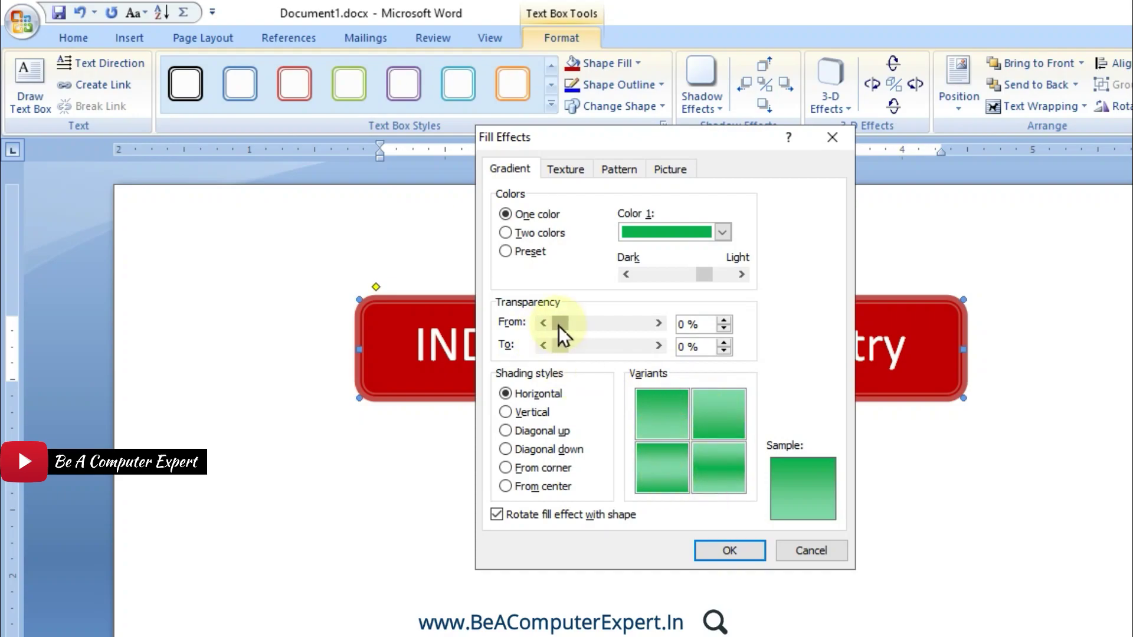
- Give the green gradient Diagonal down shading, first variant, and apply it
mouse_move(558, 326)
mouse_down()
mouse_move(612, 326)
mouse_move(558, 325)
mouse_up()
click(527, 413)
click(533, 431)
click(538, 450)
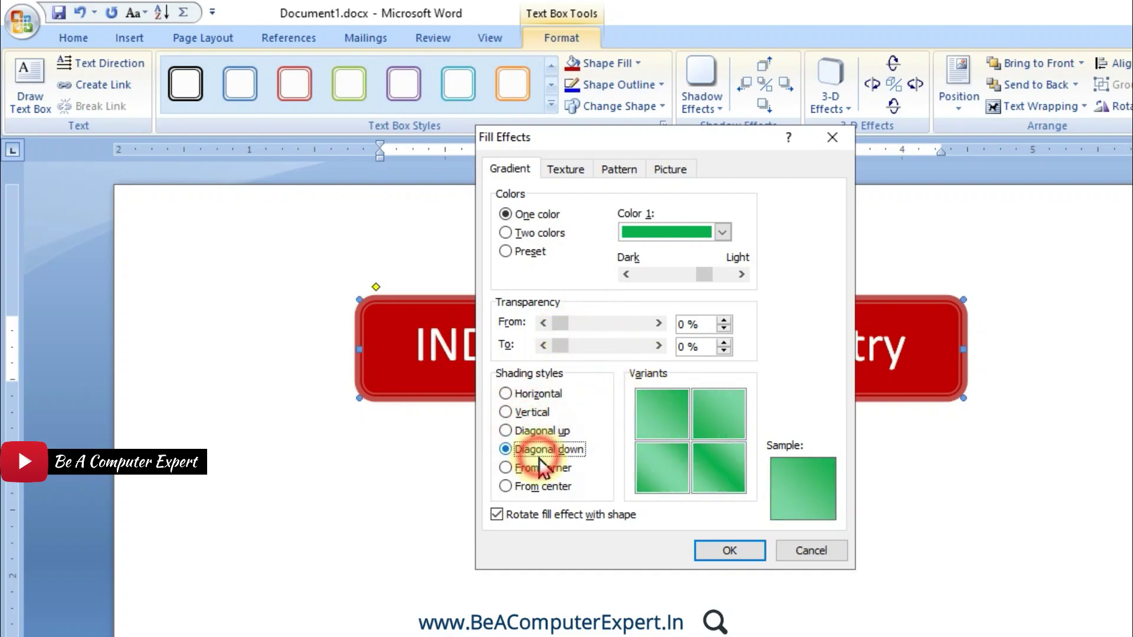
click(541, 487)
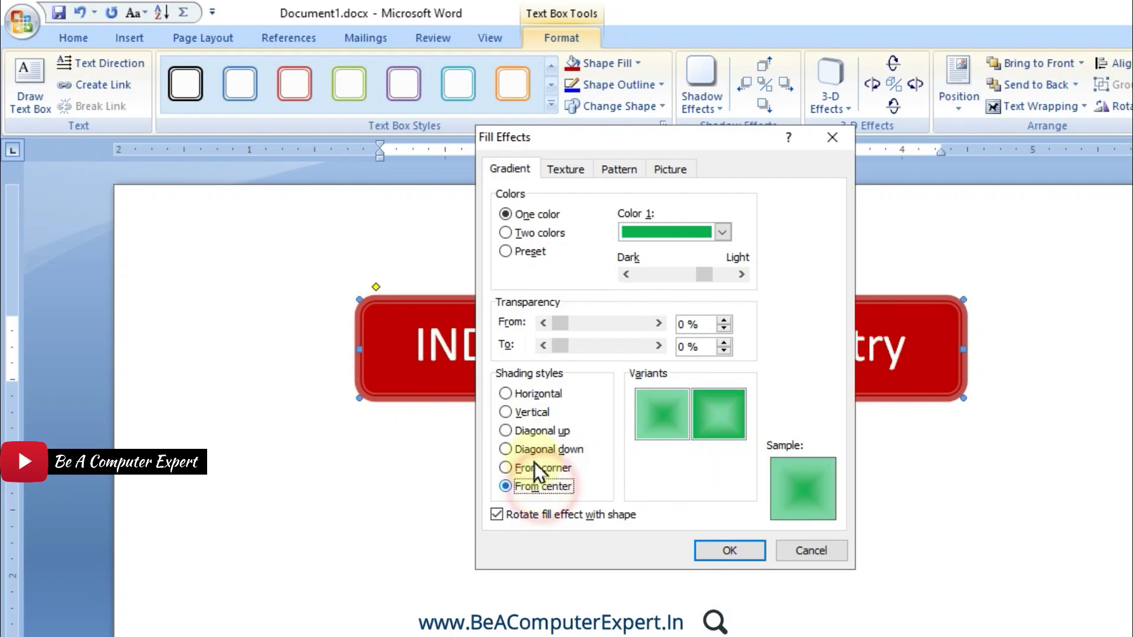
click(529, 448)
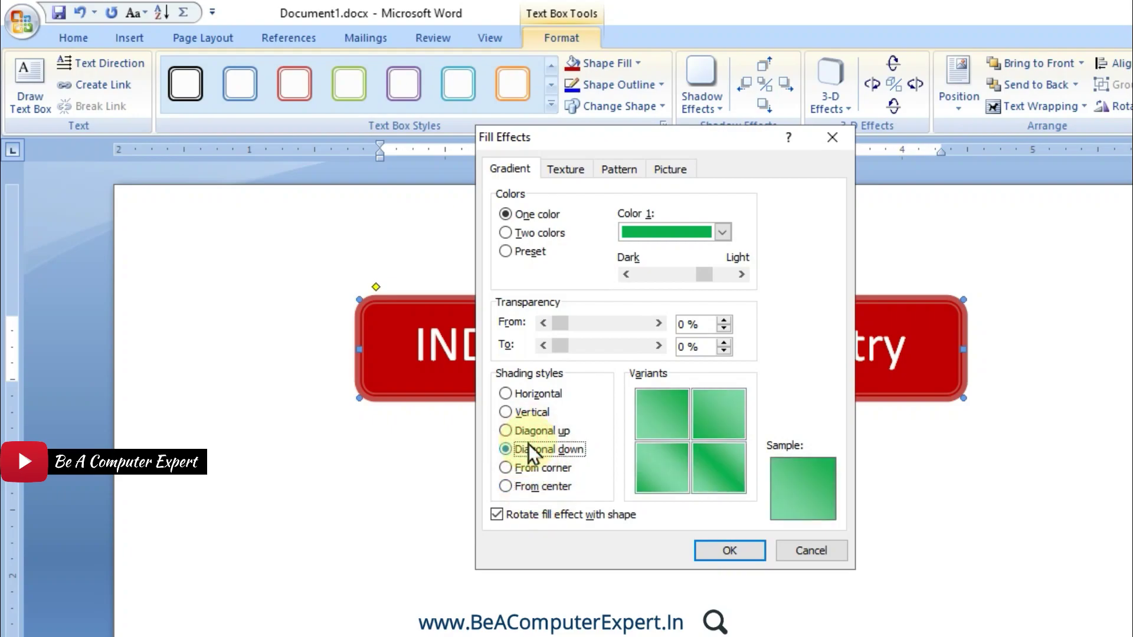
click(672, 415)
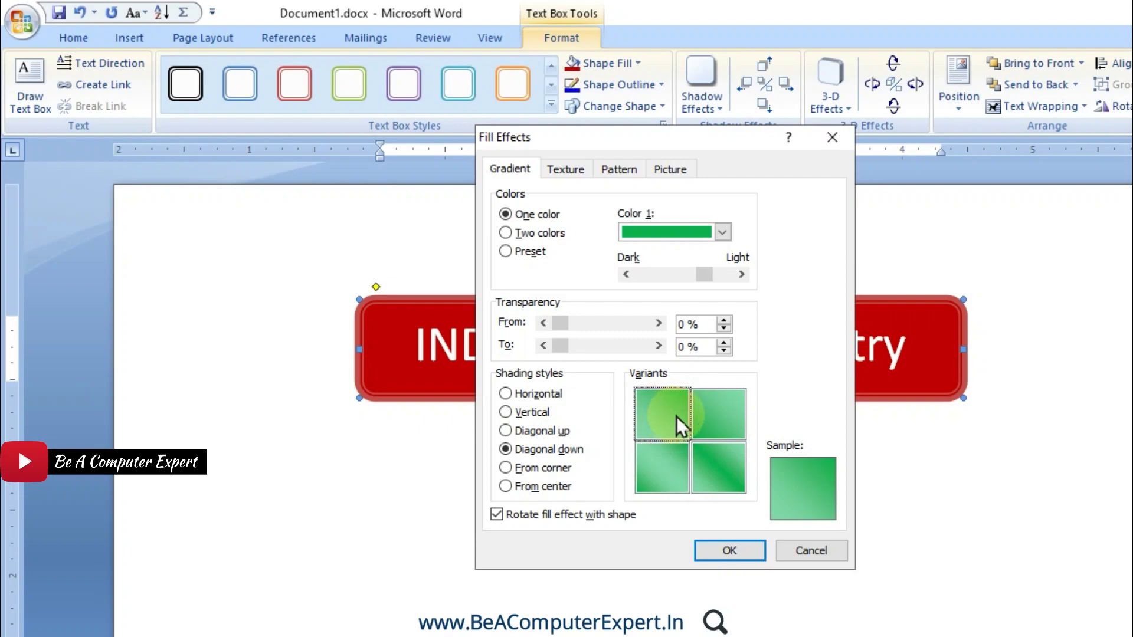
click(725, 552)
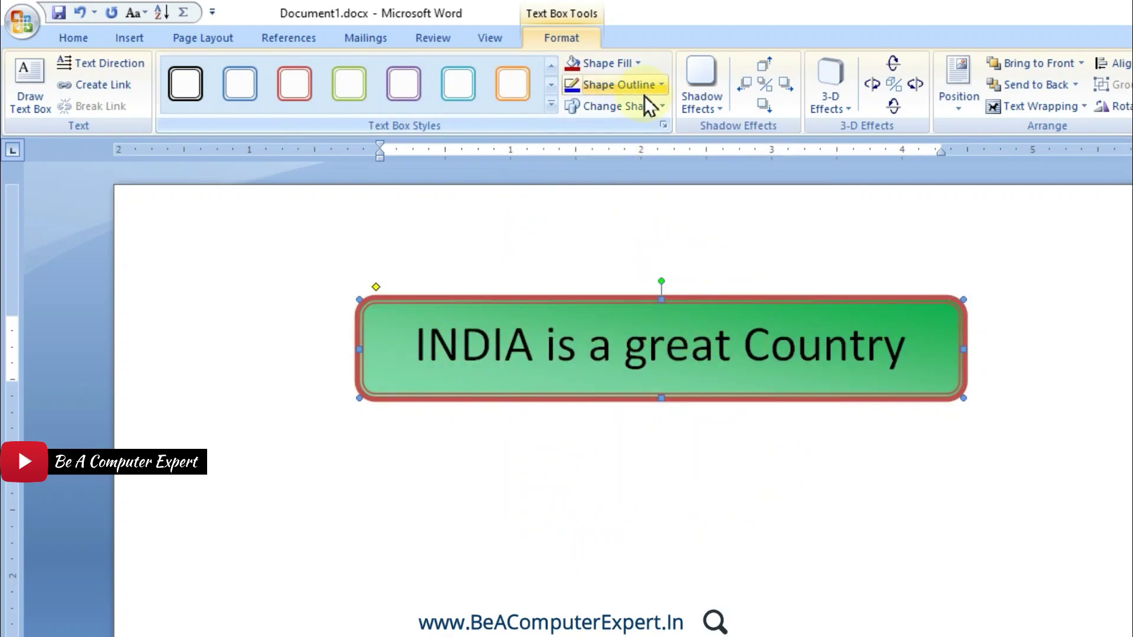
- Set a two-colour gradient fill with red as Color 1 and yellow as Color 2
click(627, 66)
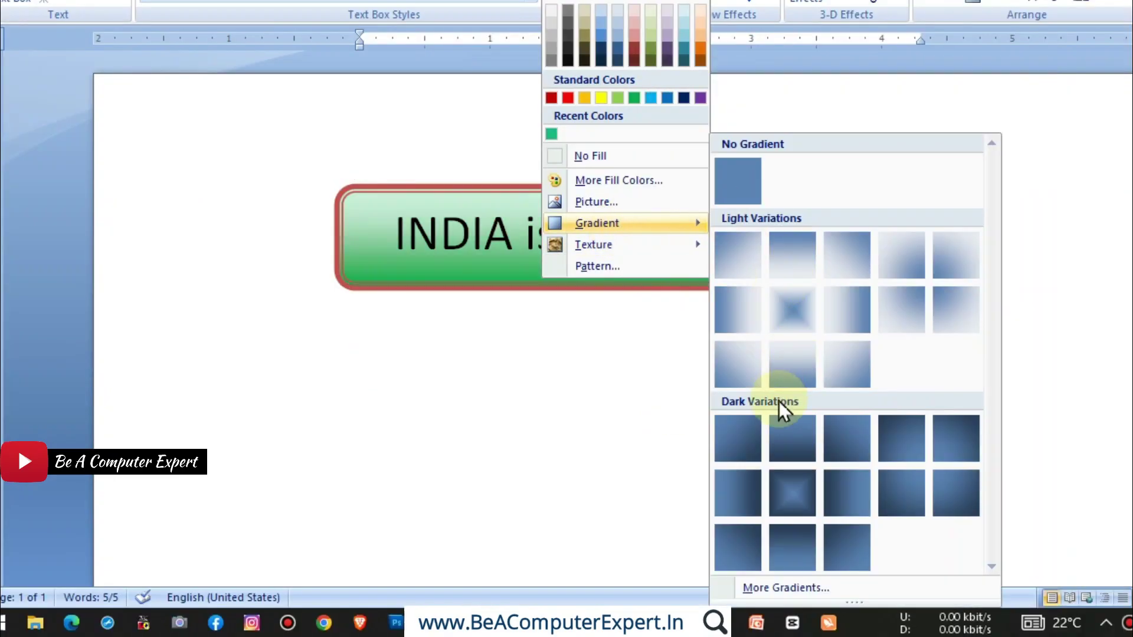
click(777, 594)
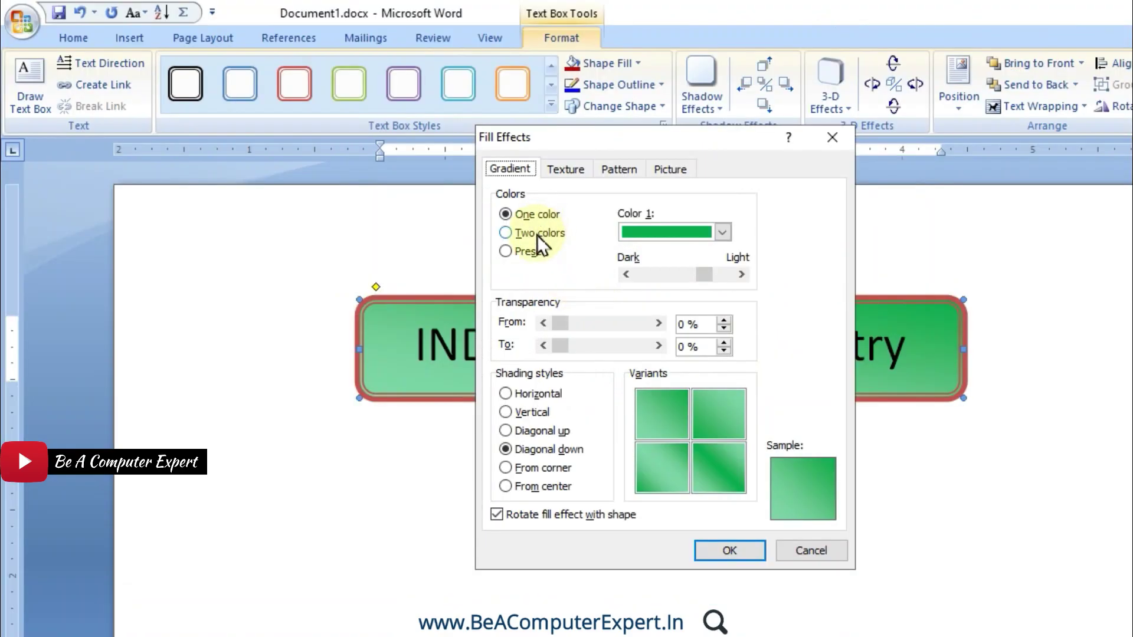
click(537, 234)
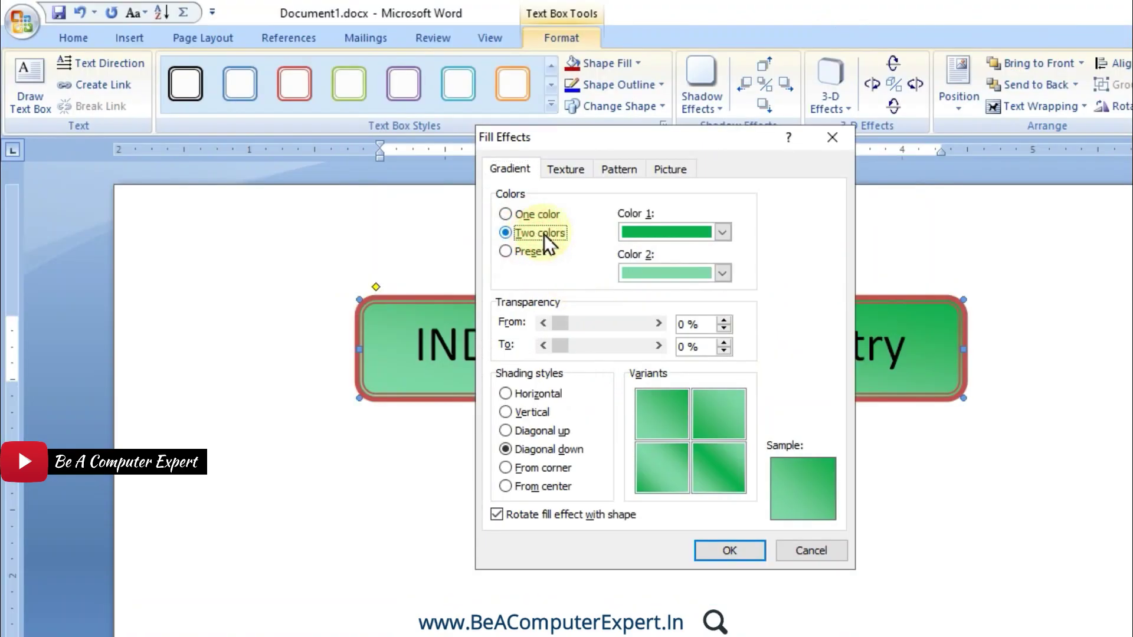
click(723, 234)
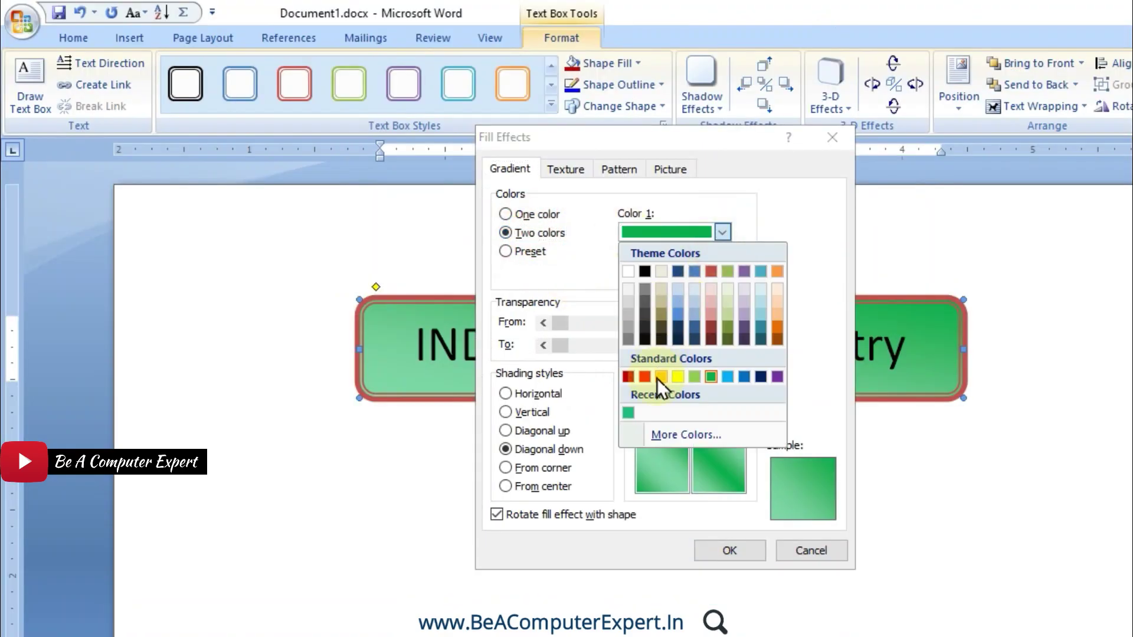
click(641, 377)
click(722, 273)
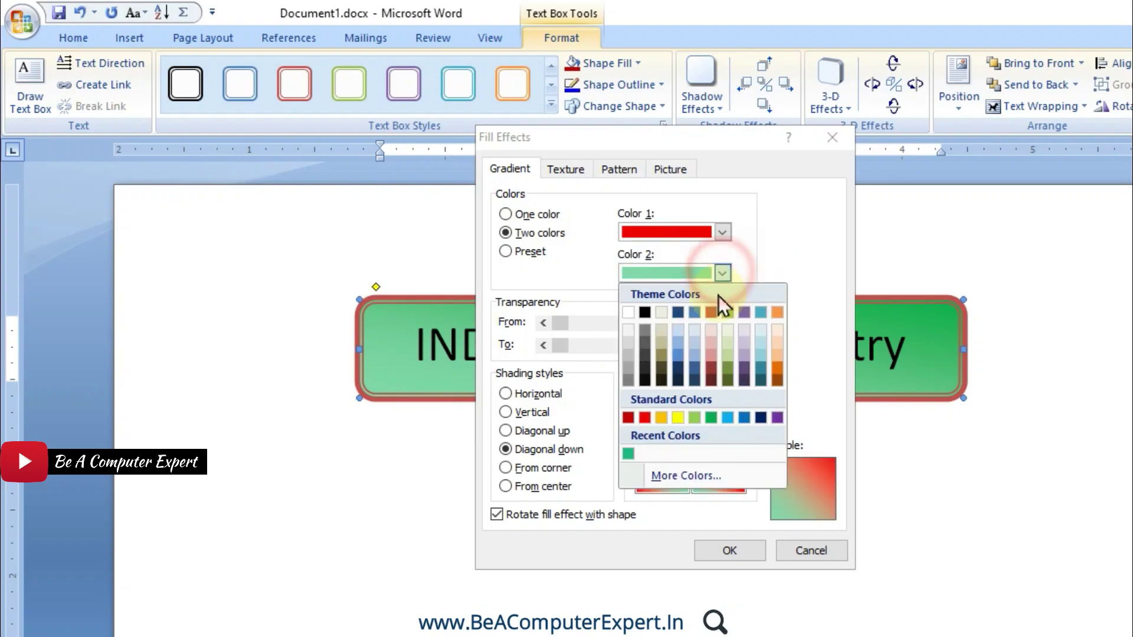
click(679, 417)
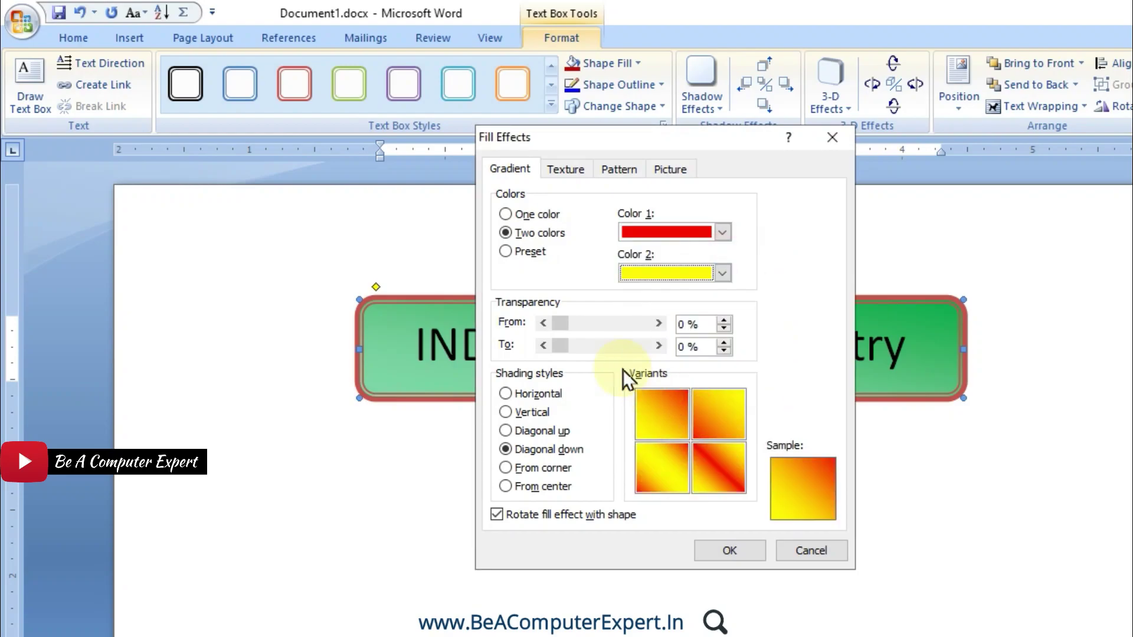
- Shade the red-yellow gradient From corner, top-left variant, and apply it
click(529, 395)
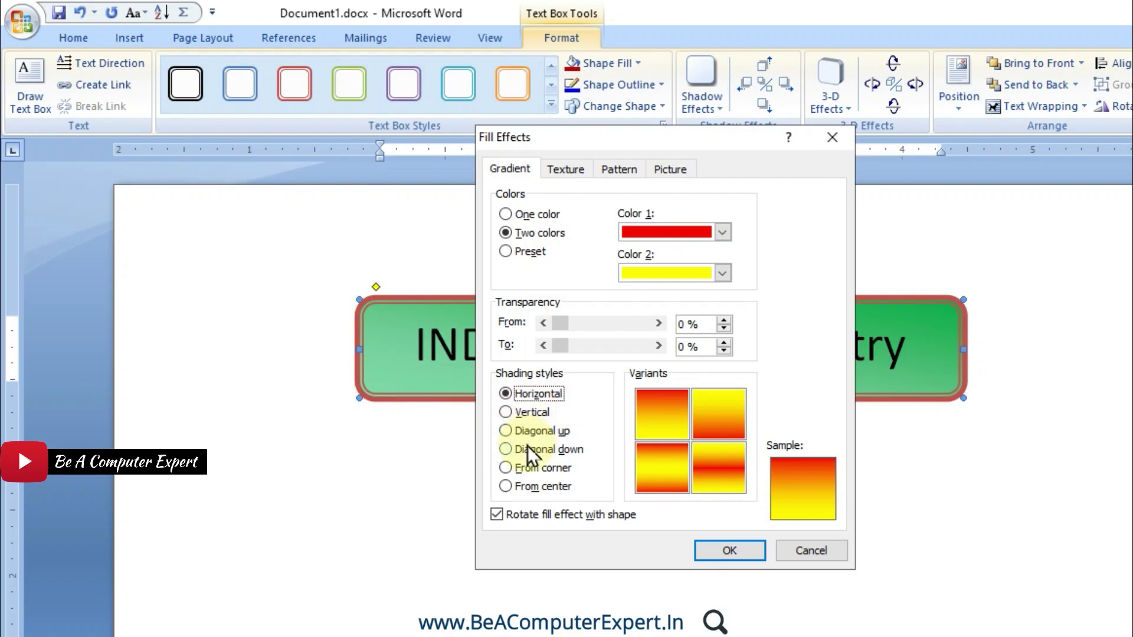
click(526, 447)
click(534, 466)
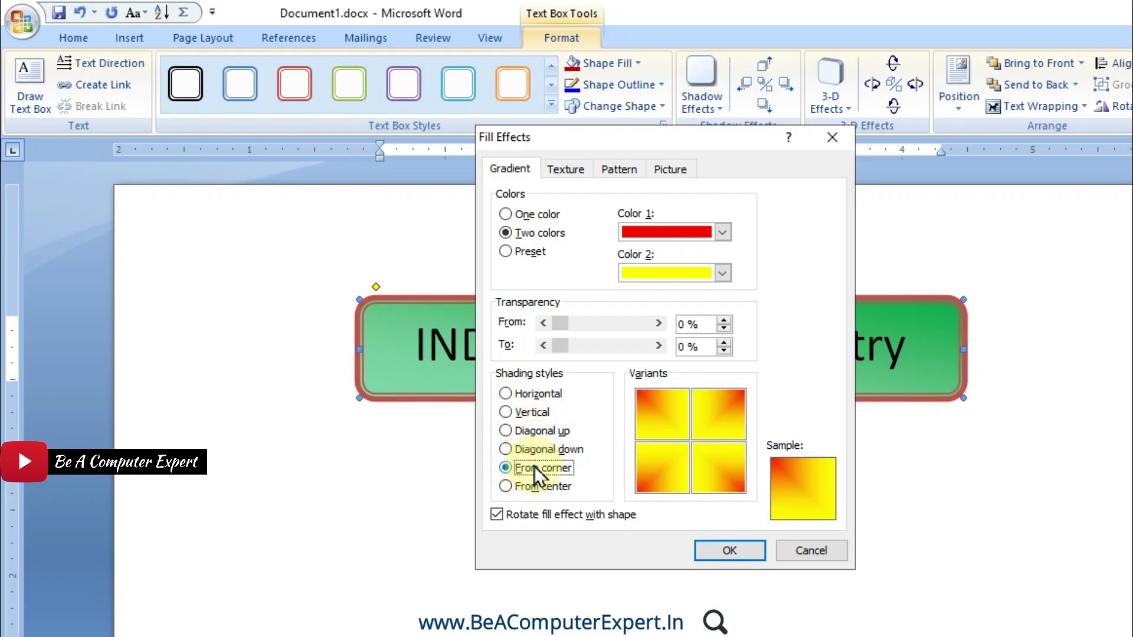
click(663, 418)
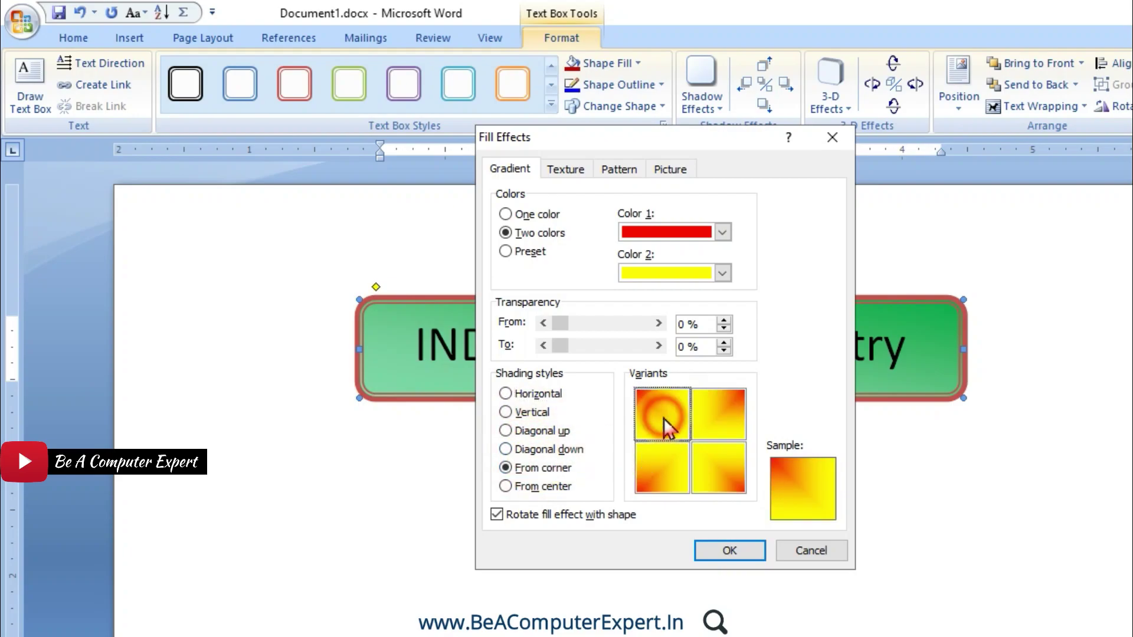
click(728, 552)
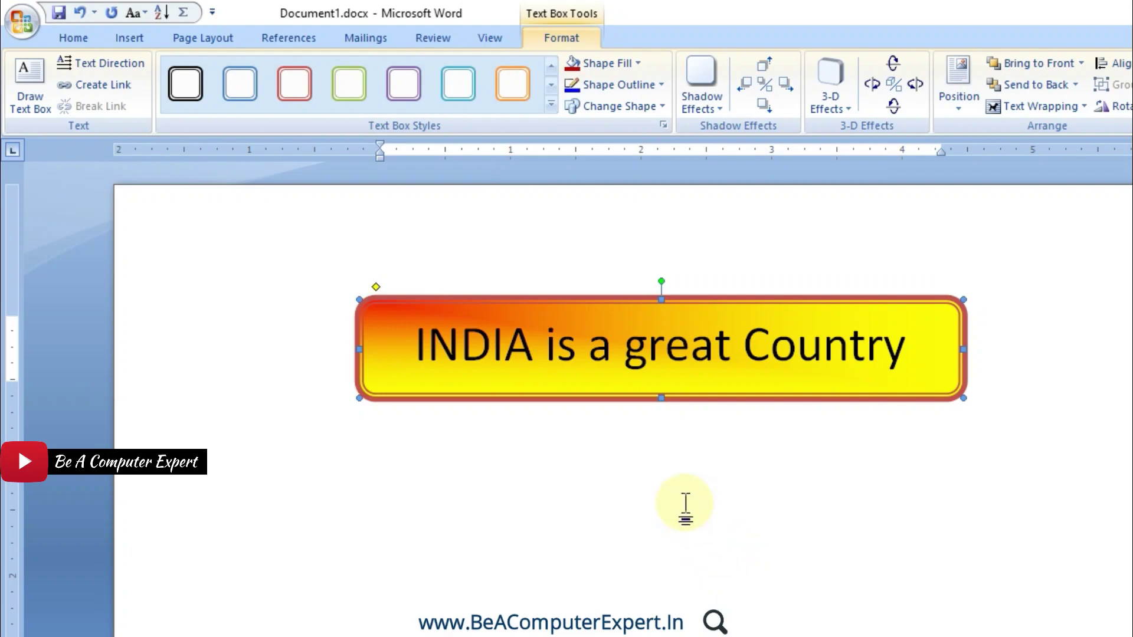
- Switch the gradient to preset colours, trying Nightfall, Daybreak and Horizon before choosing Desert
click(631, 65)
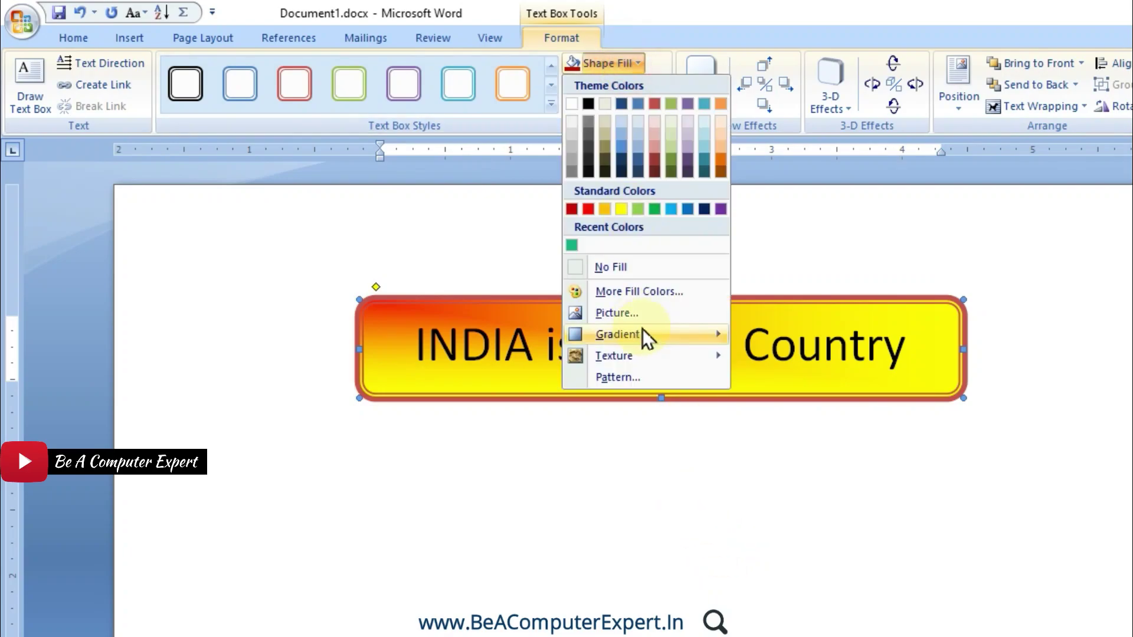
mouse_move(553, 282)
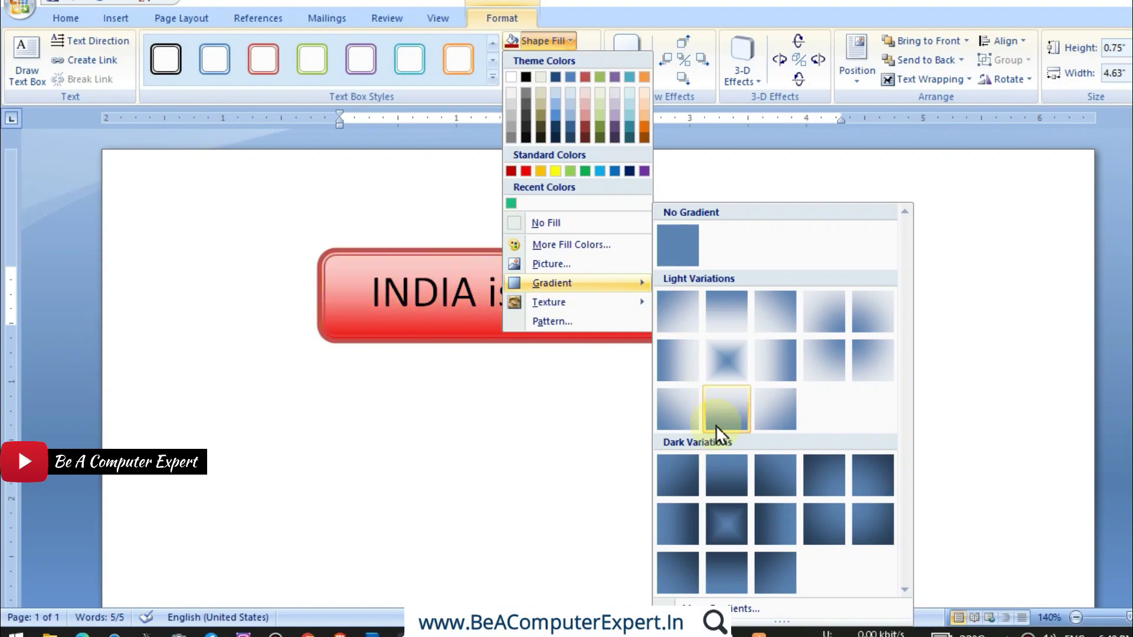
click(719, 607)
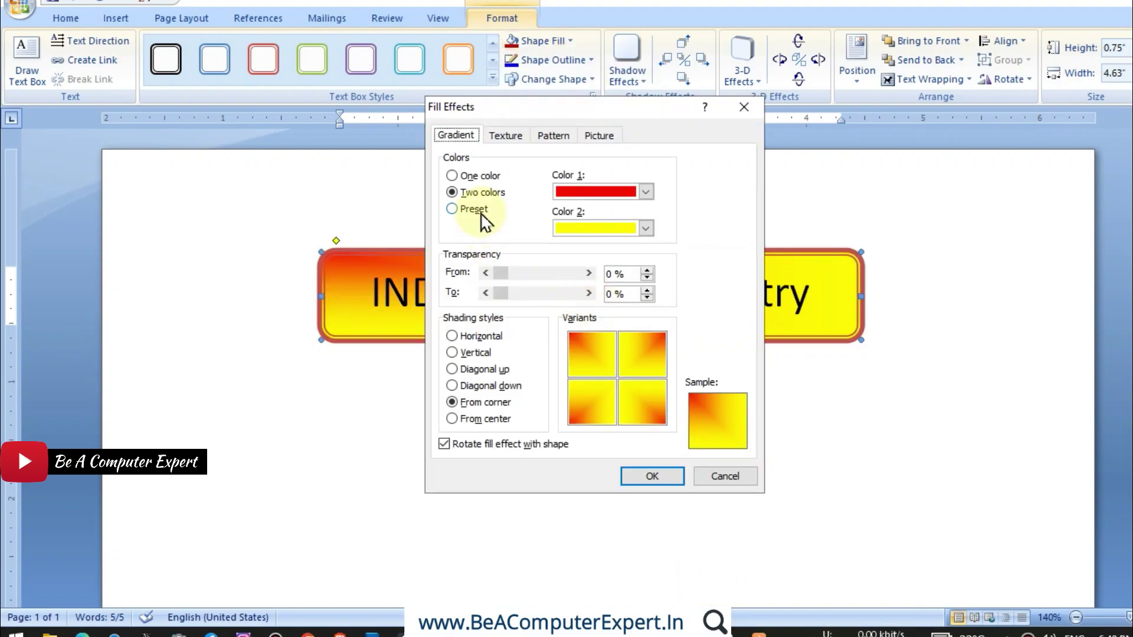
click(481, 216)
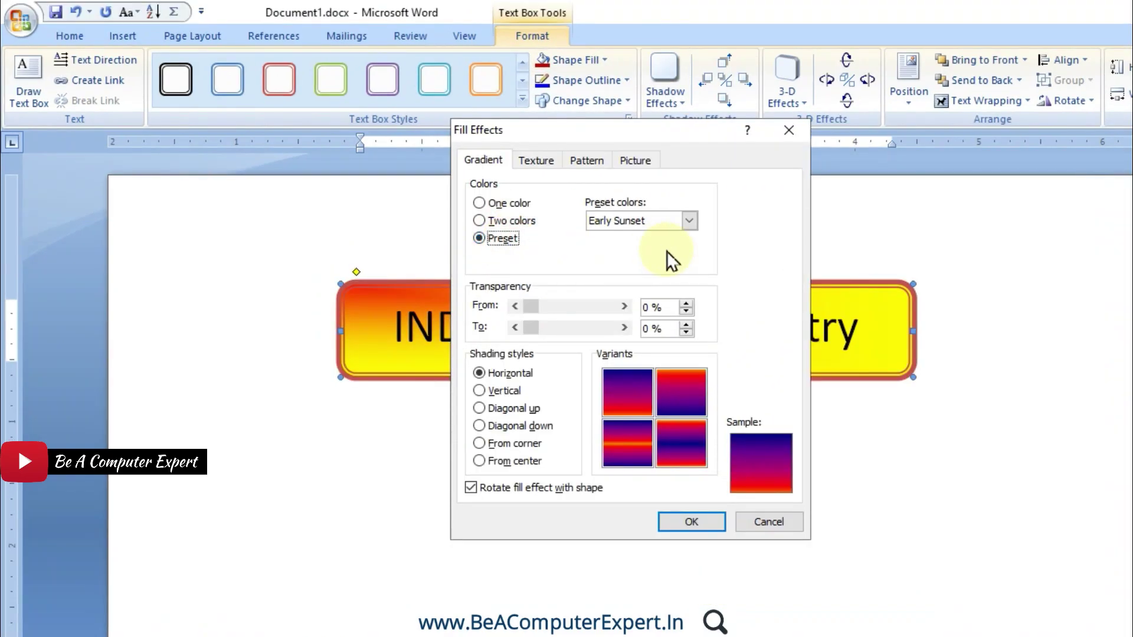
click(689, 221)
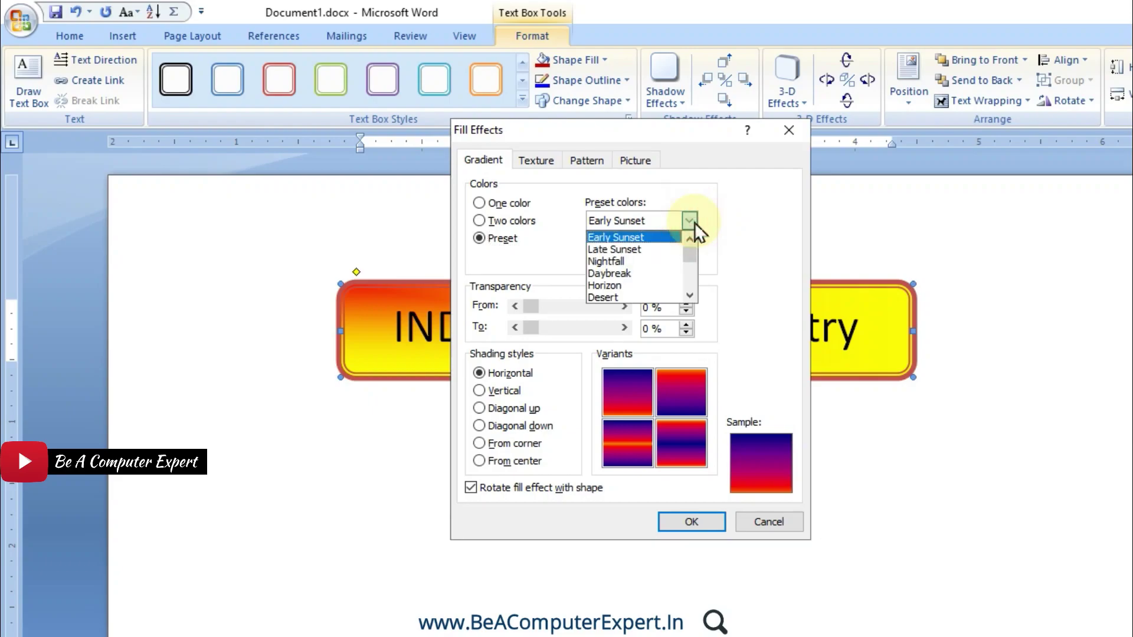
click(642, 260)
click(689, 220)
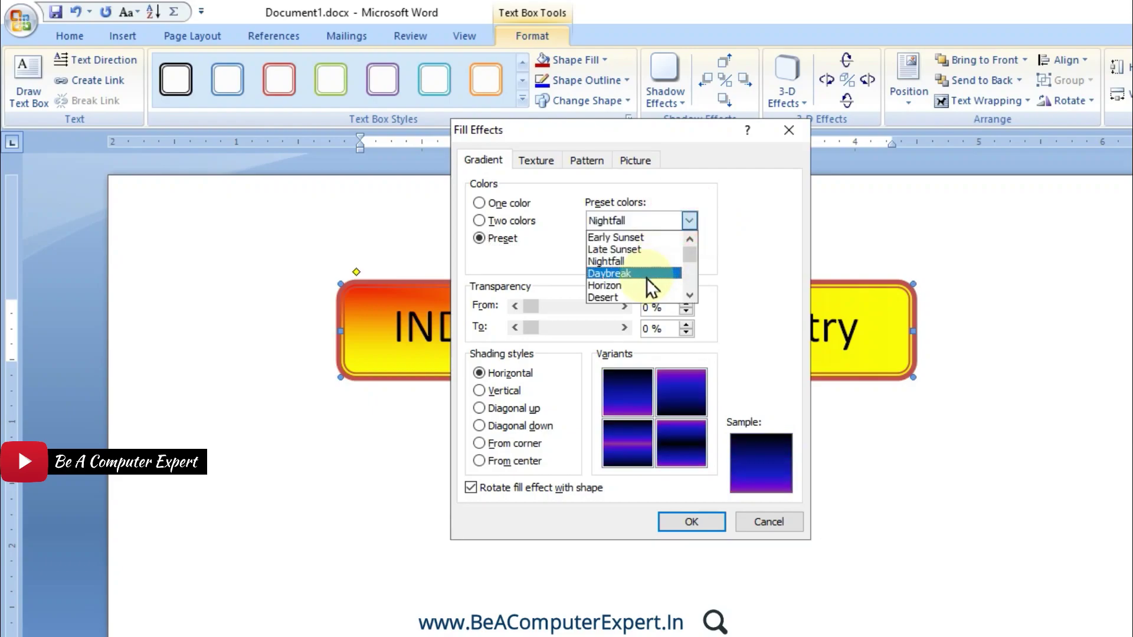
click(647, 275)
click(687, 221)
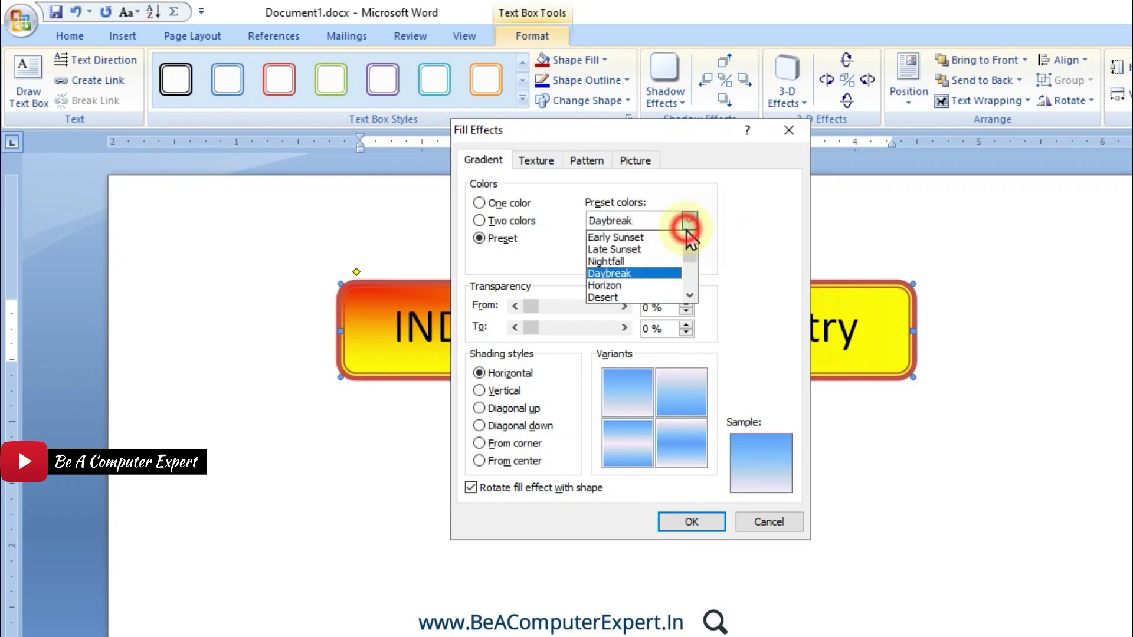
click(648, 286)
click(662, 221)
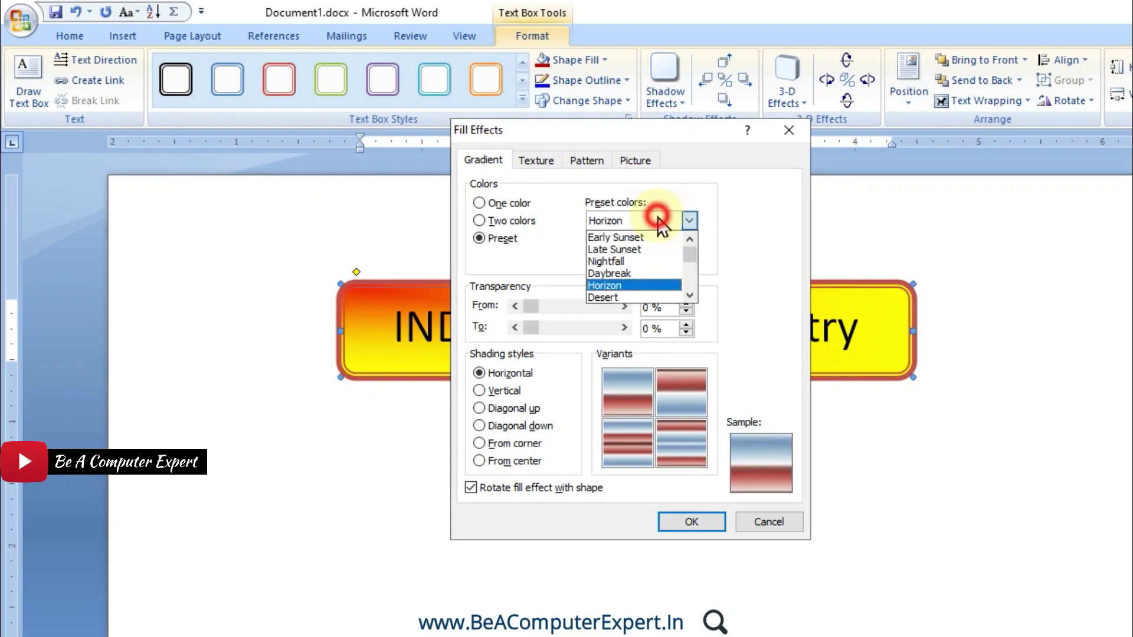
click(617, 299)
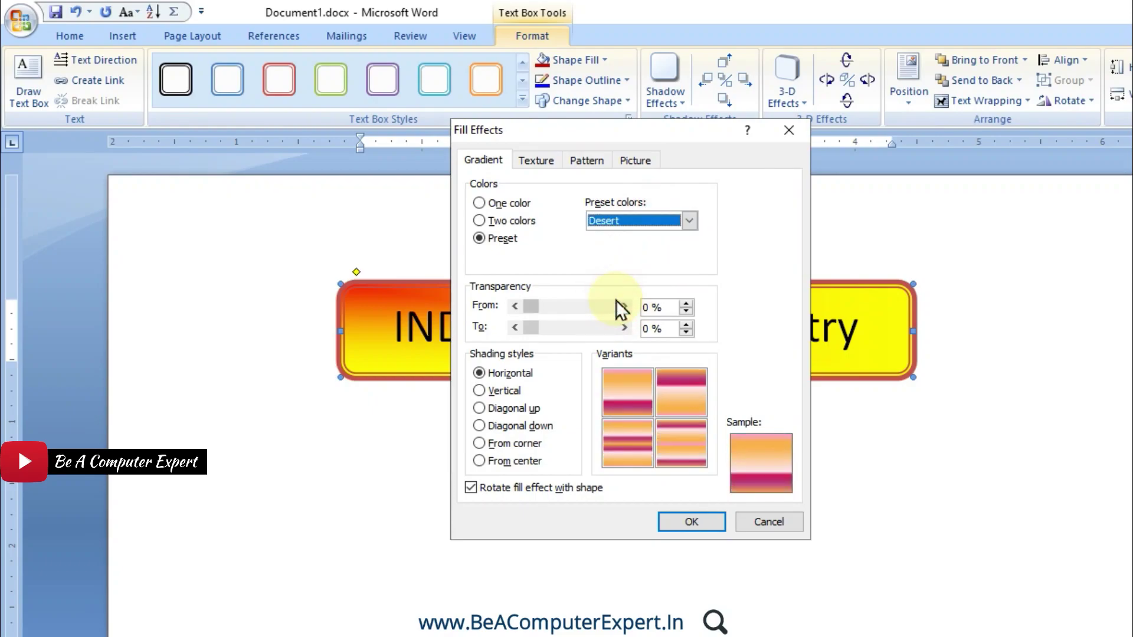
- Apply the Desert gradient with Vertical shading, first variant
click(492, 394)
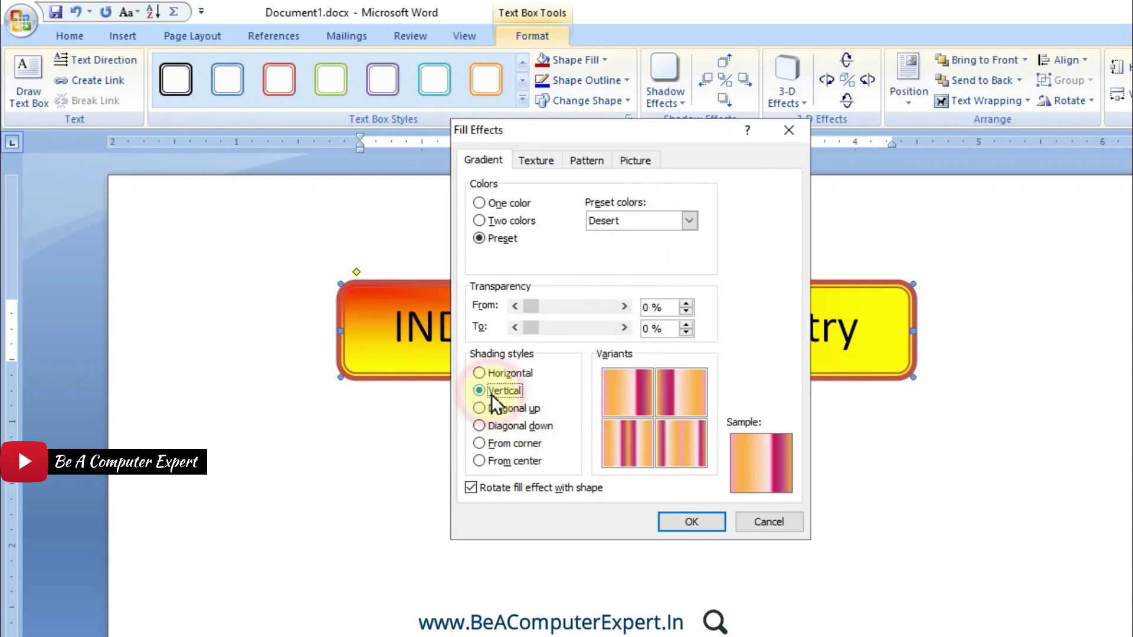
click(625, 397)
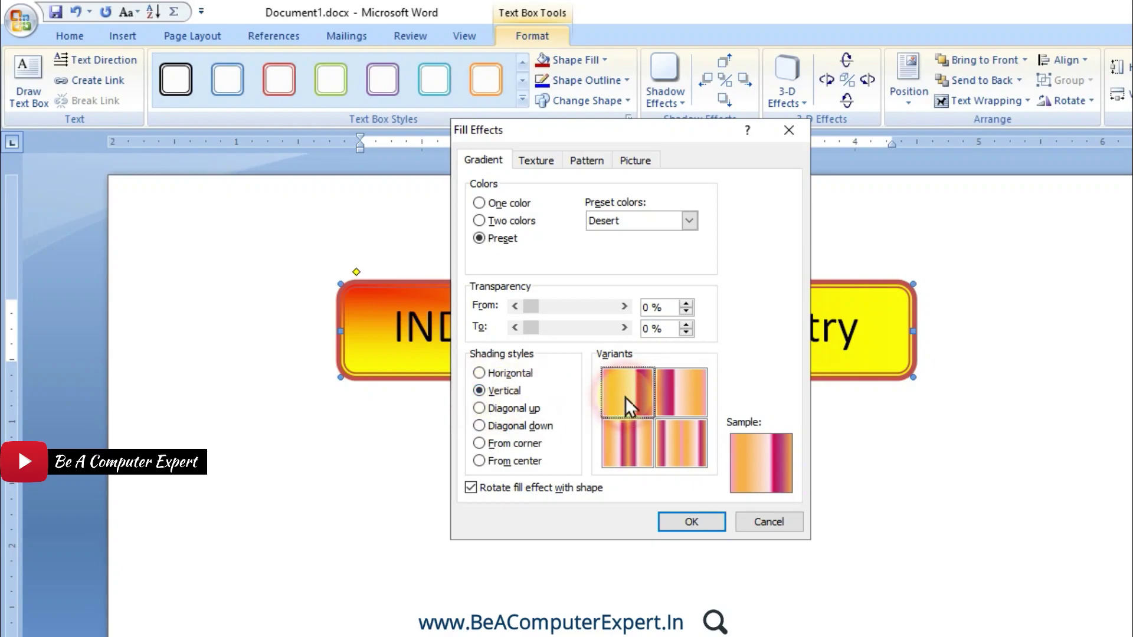
click(685, 519)
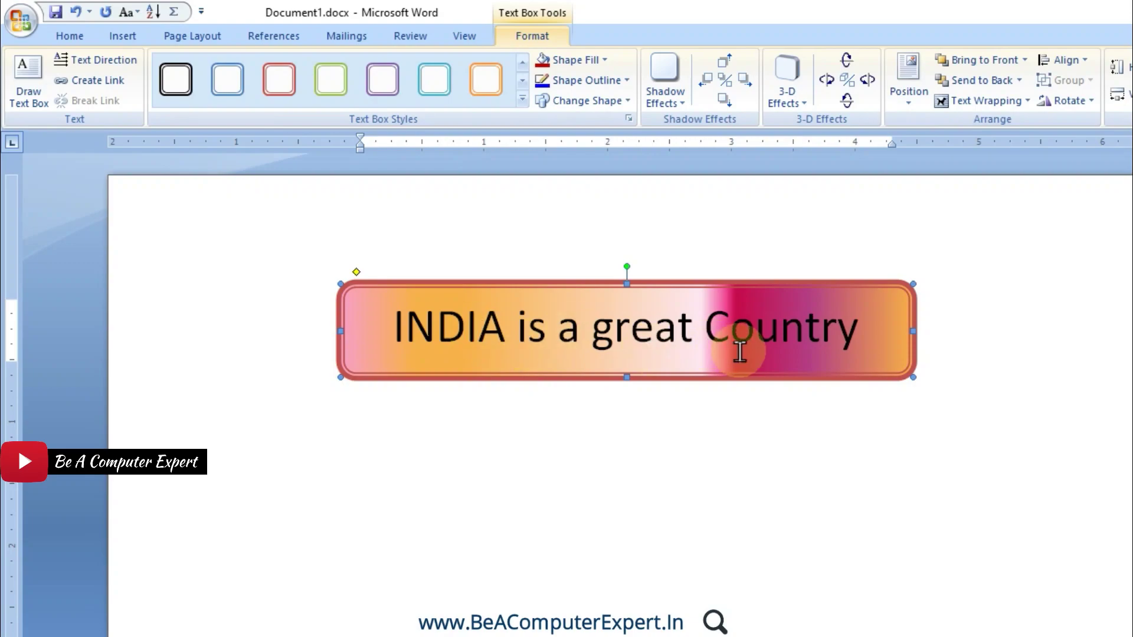
- Reopen the gradient settings and close them without changes
click(594, 61)
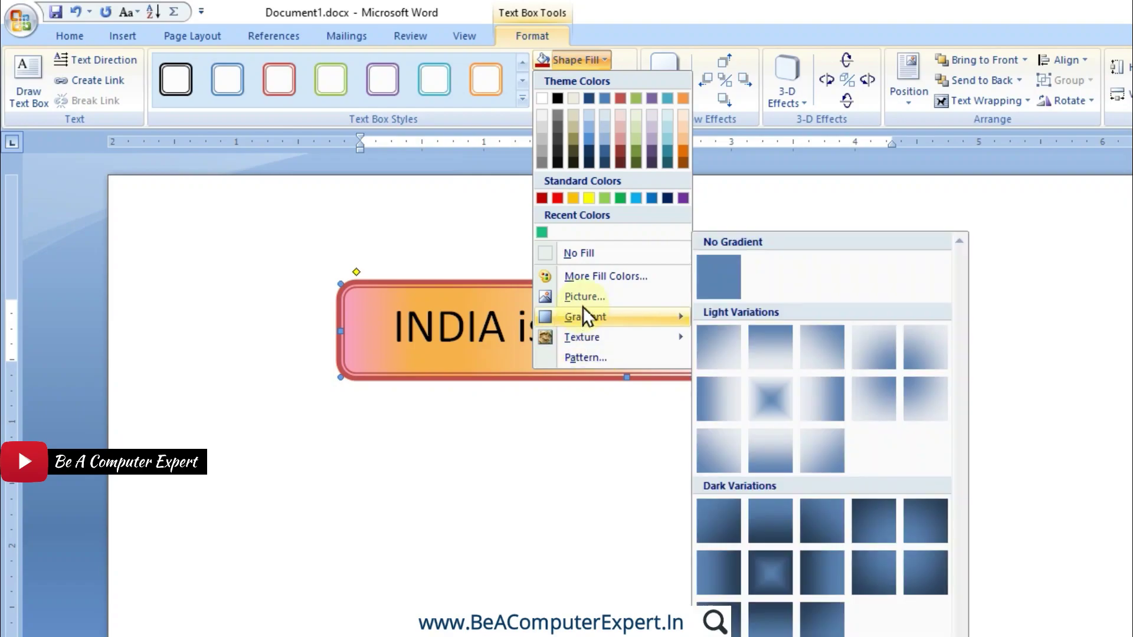
mouse_move(599, 203)
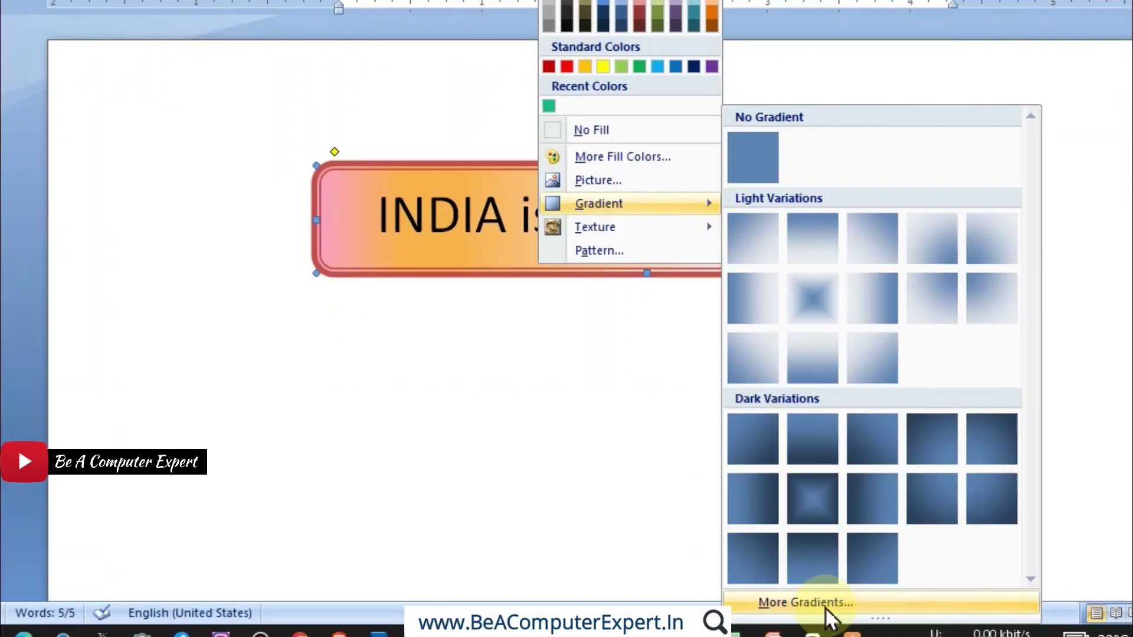
click(826, 607)
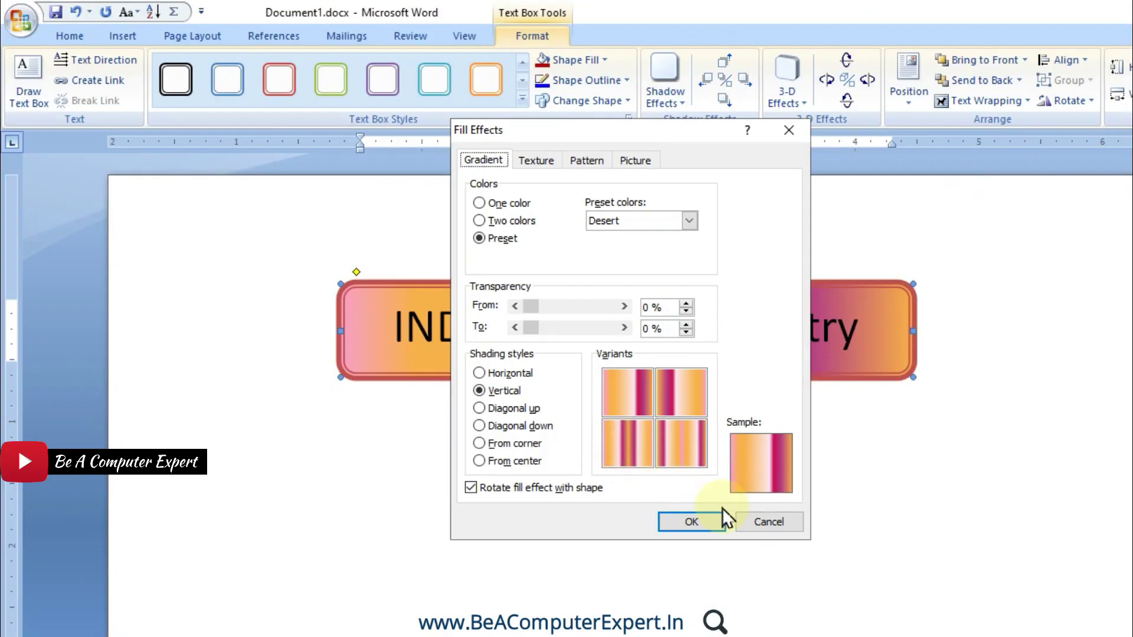
click(760, 532)
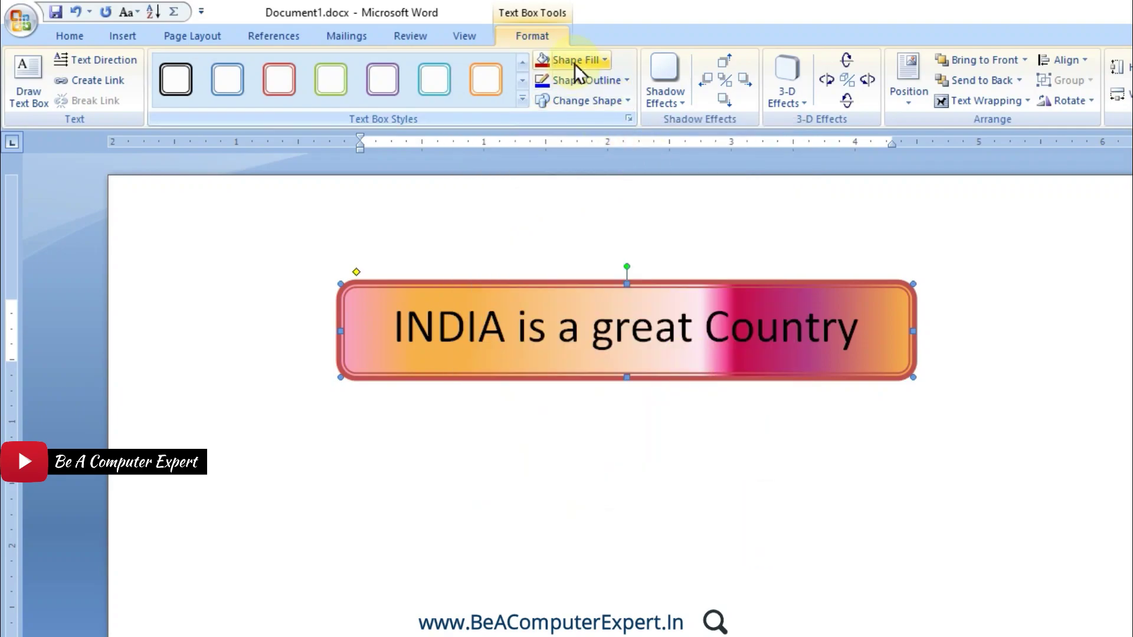
click(575, 60)
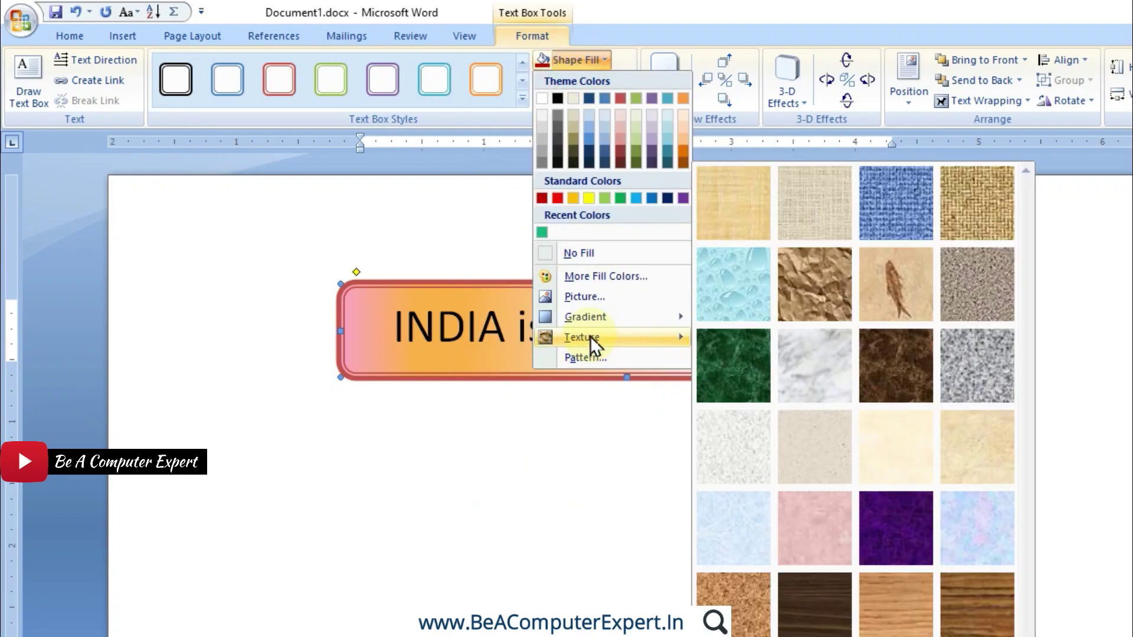
mouse_move(582, 337)
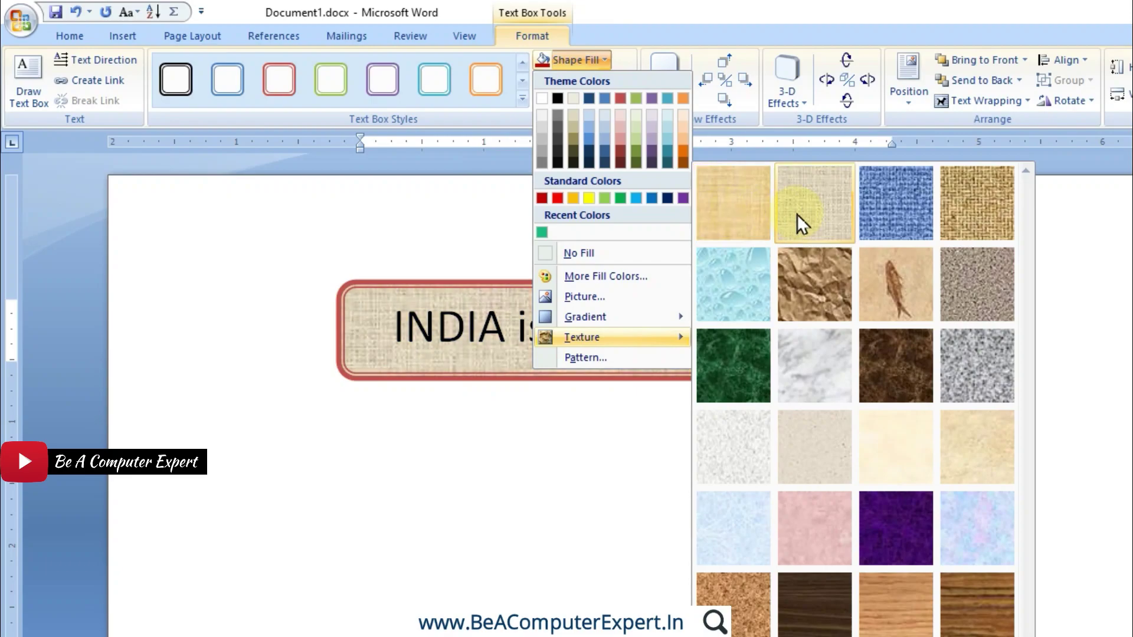
- Try the Canvas texture, then apply the Bouquet texture from More Textures
click(816, 211)
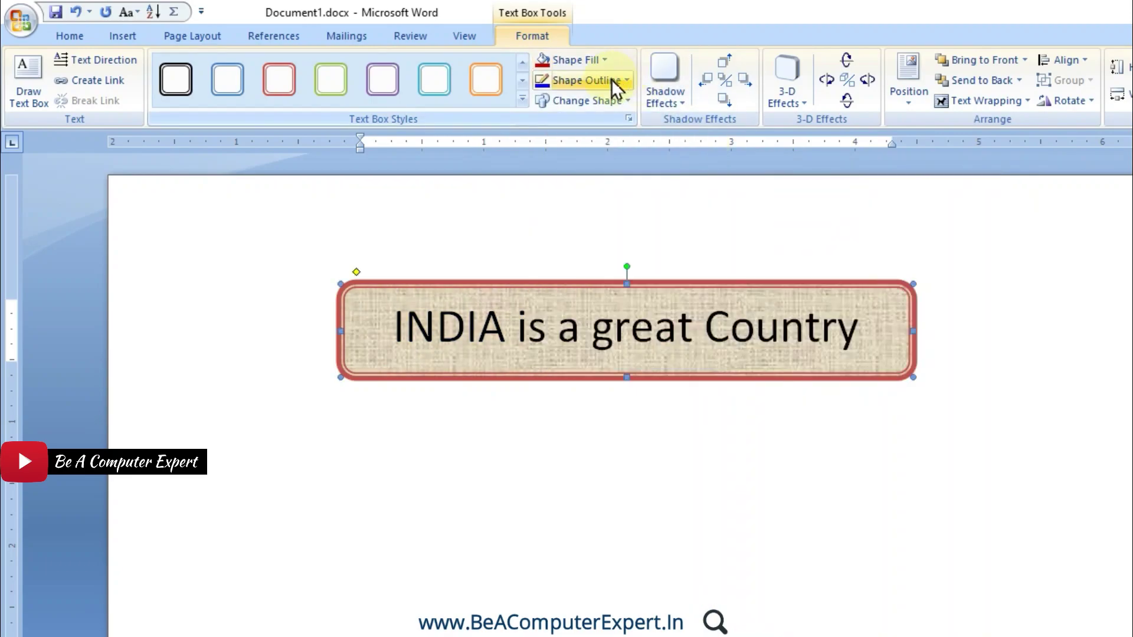
click(590, 62)
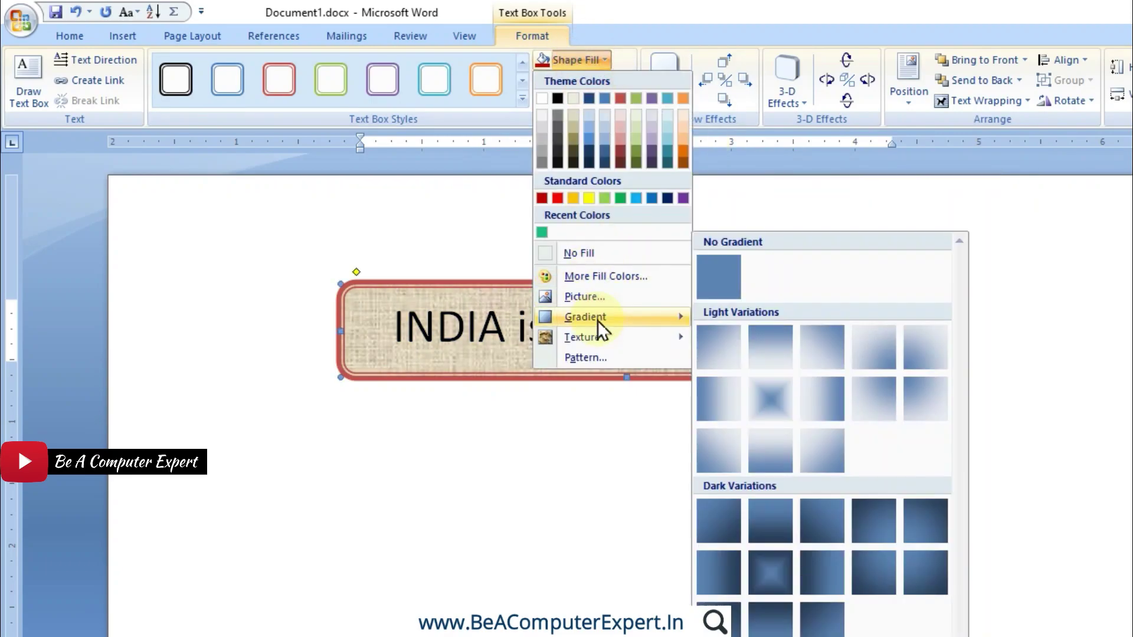
mouse_move(610, 337)
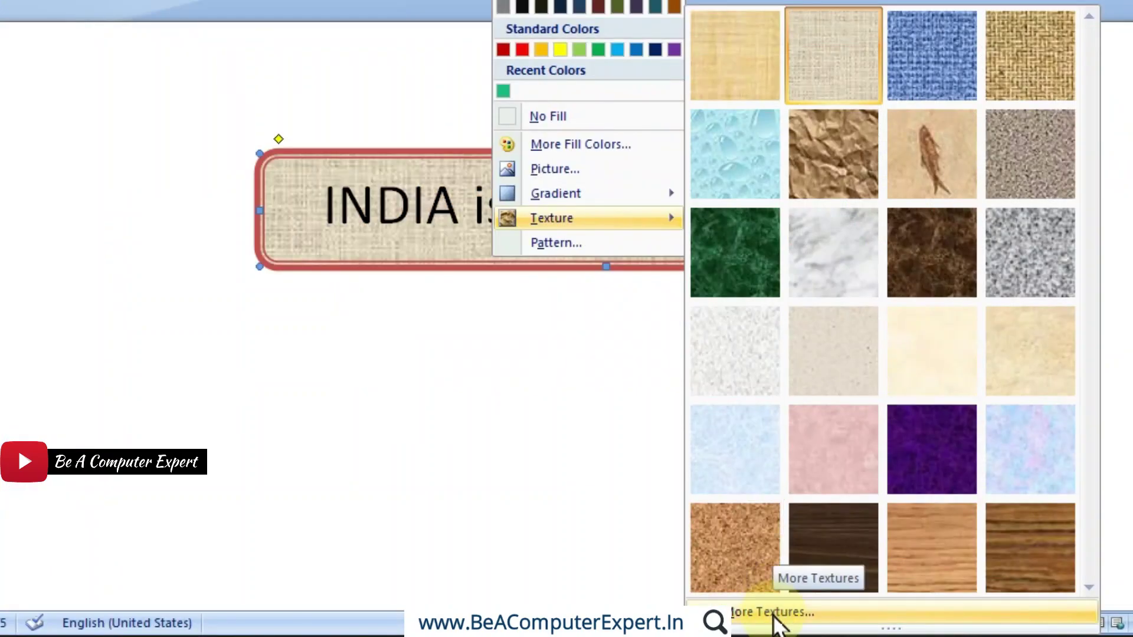
click(773, 614)
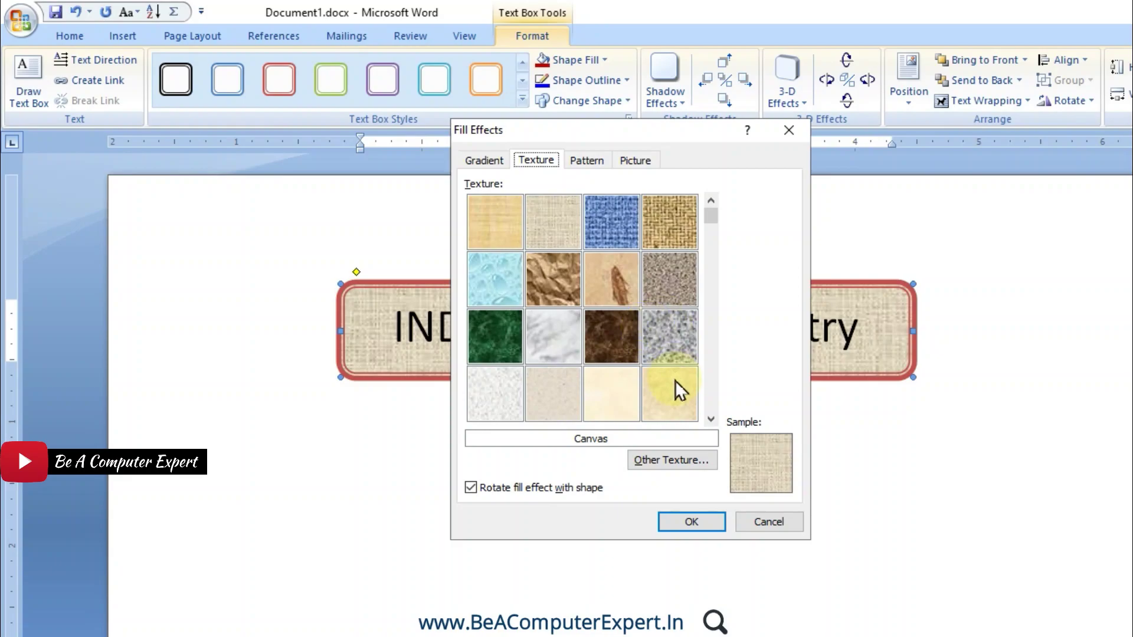
click(711, 419)
click(710, 419)
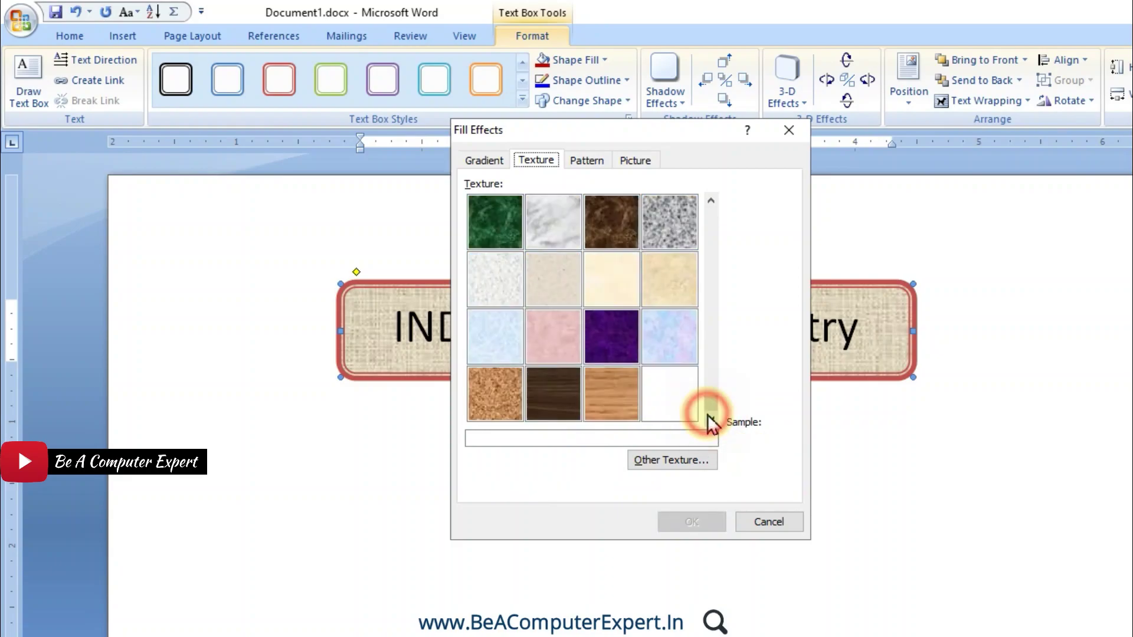
click(617, 335)
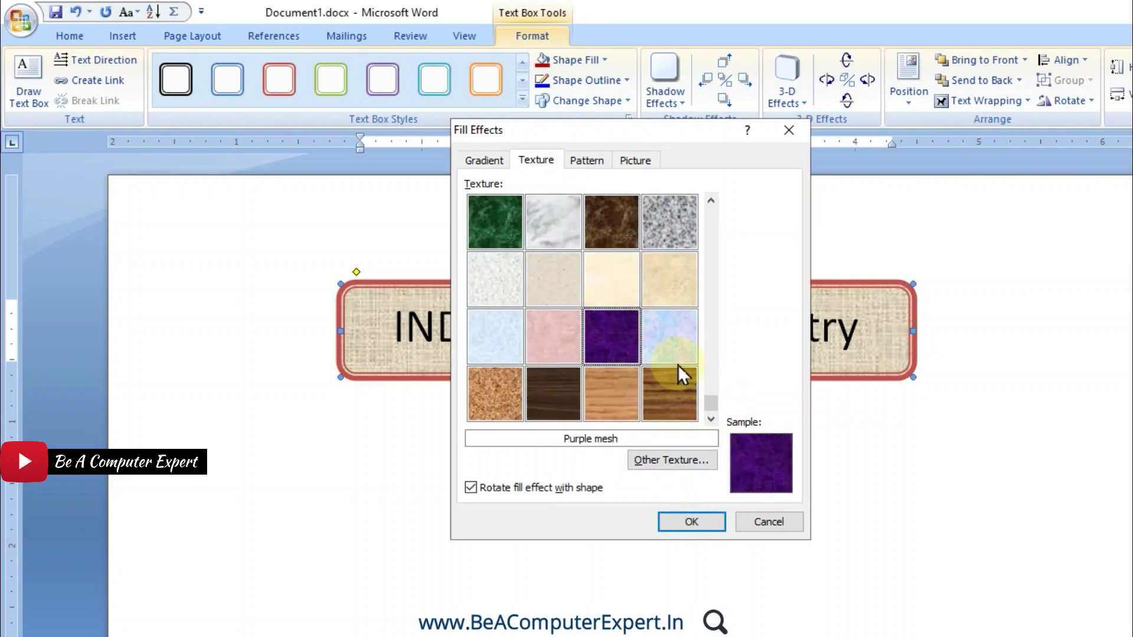
click(676, 342)
click(686, 525)
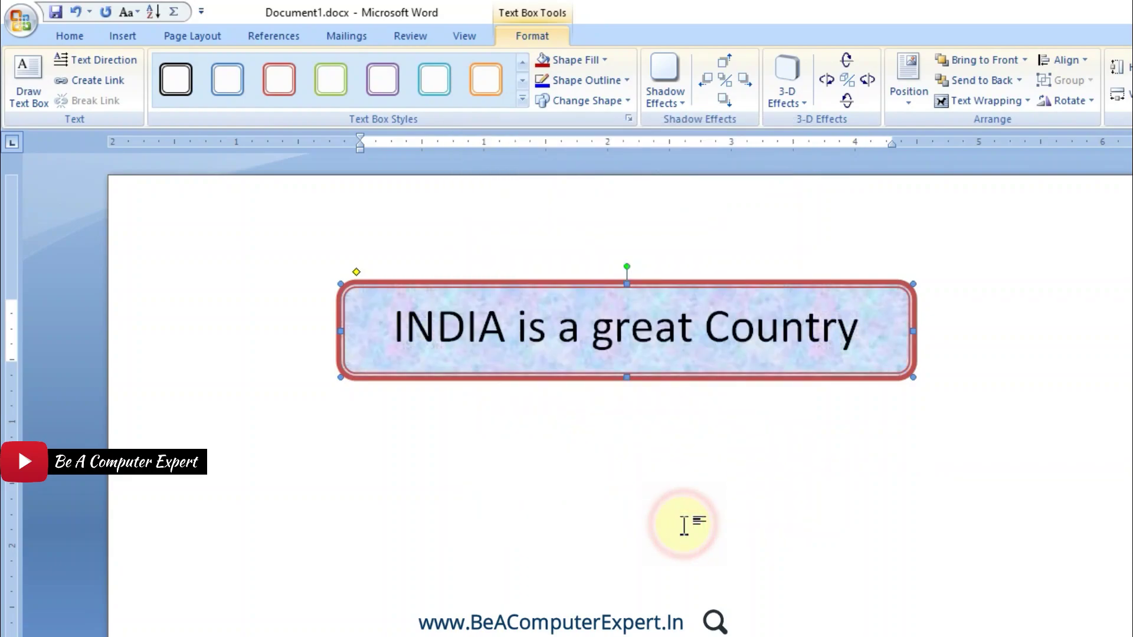
- Fill the text box with a Dotted grid pattern, red foreground on blue background
click(584, 79)
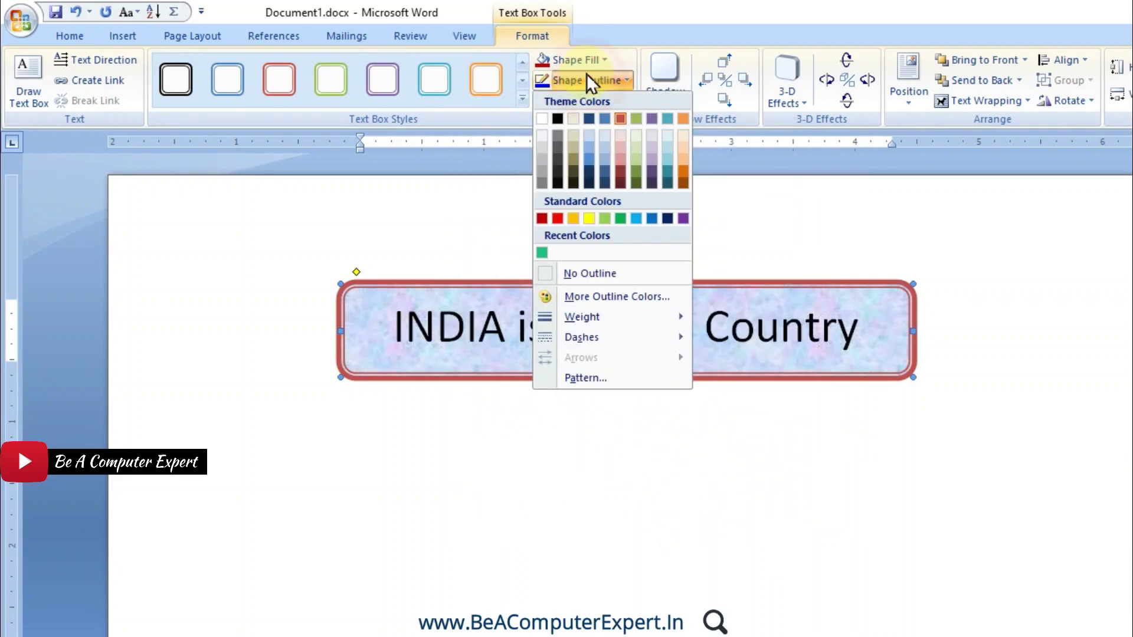
click(575, 60)
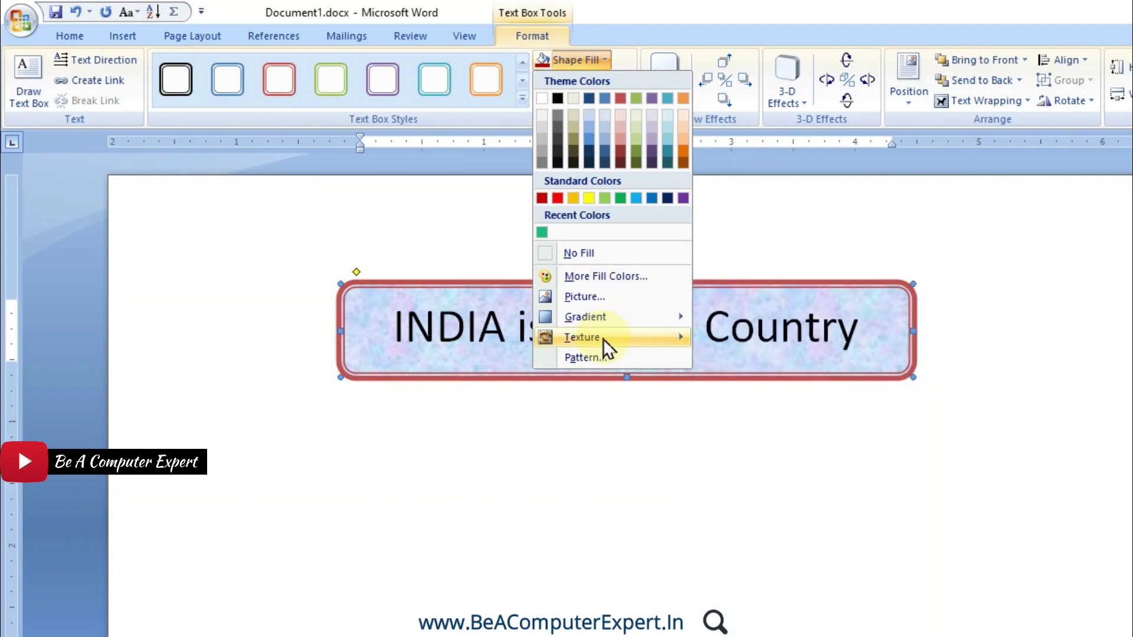
click(599, 359)
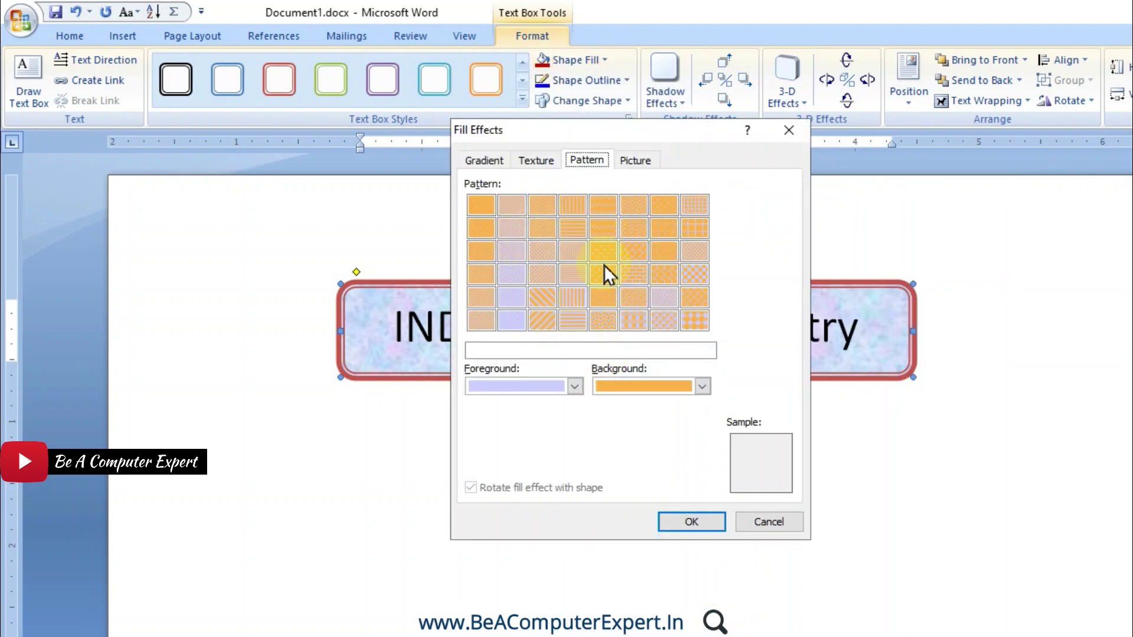
click(575, 385)
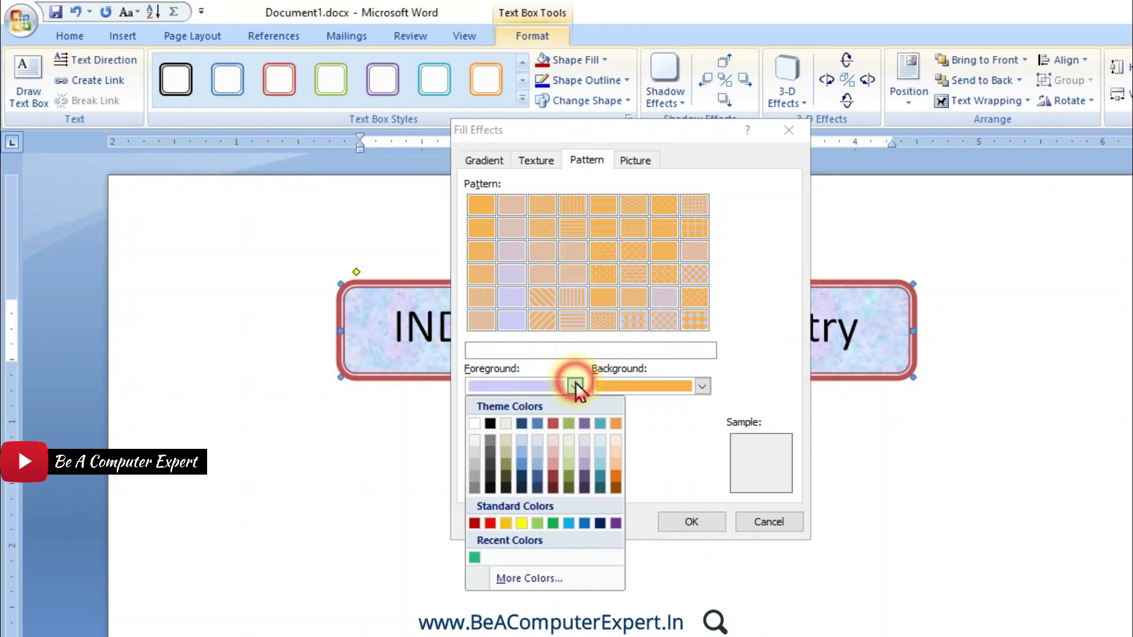
click(491, 522)
click(708, 386)
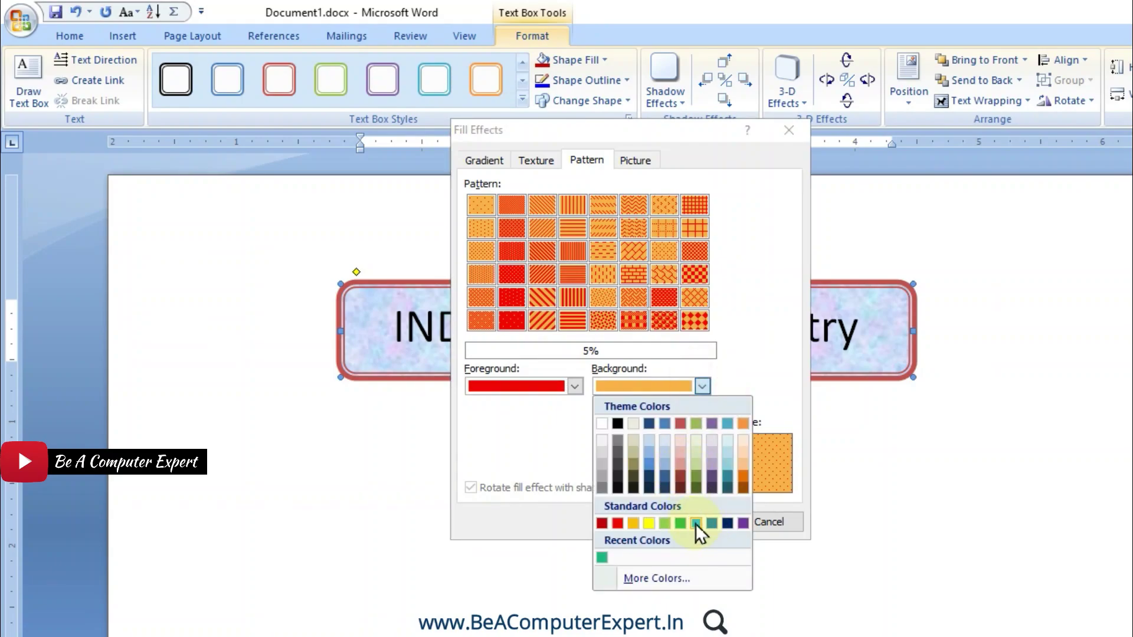
click(695, 522)
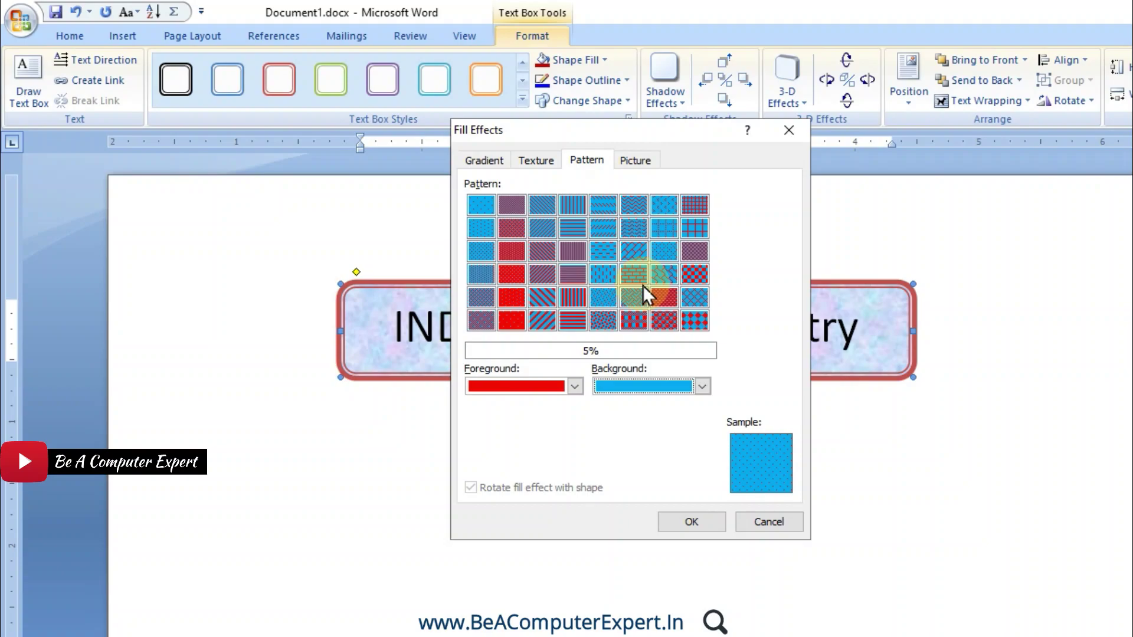
click(664, 228)
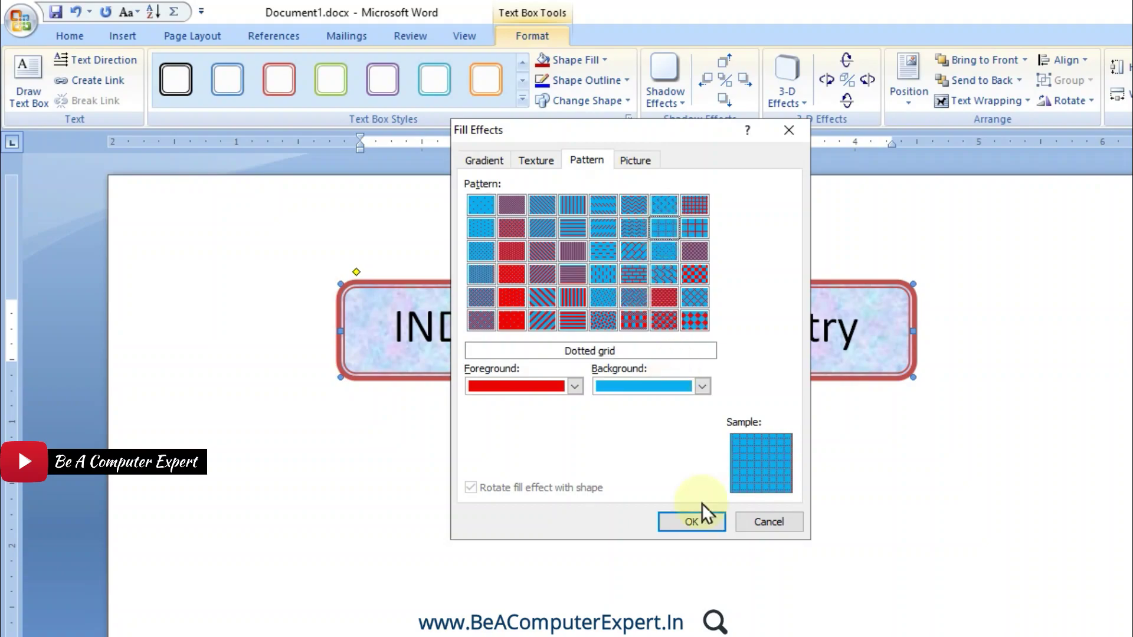
click(694, 522)
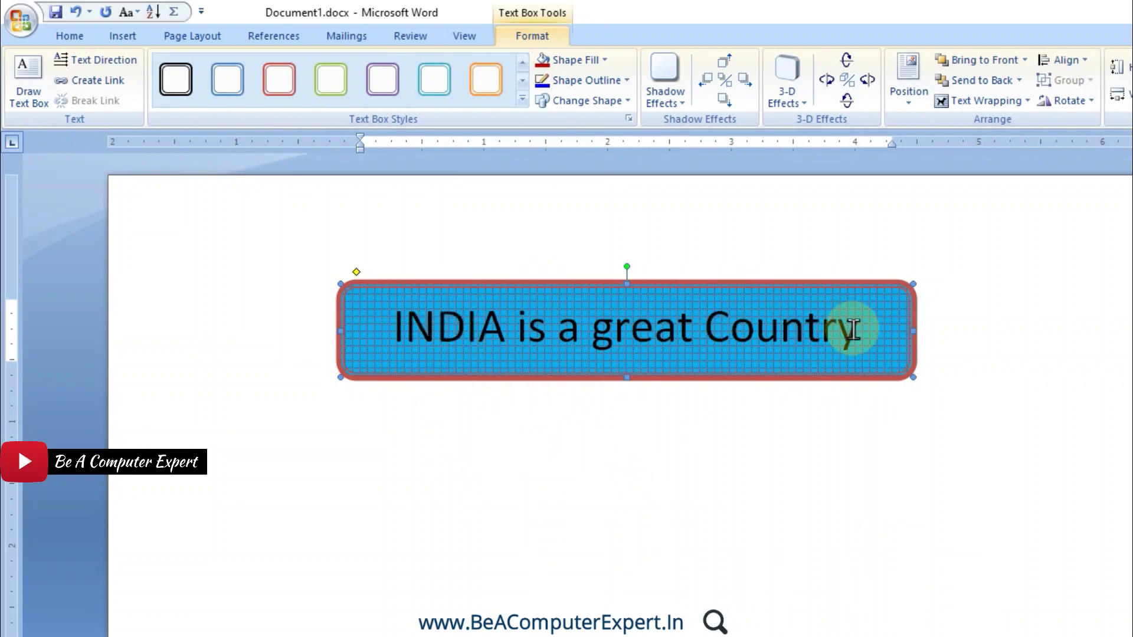
- Open the picture fill chooser and close it without picking a picture
click(594, 64)
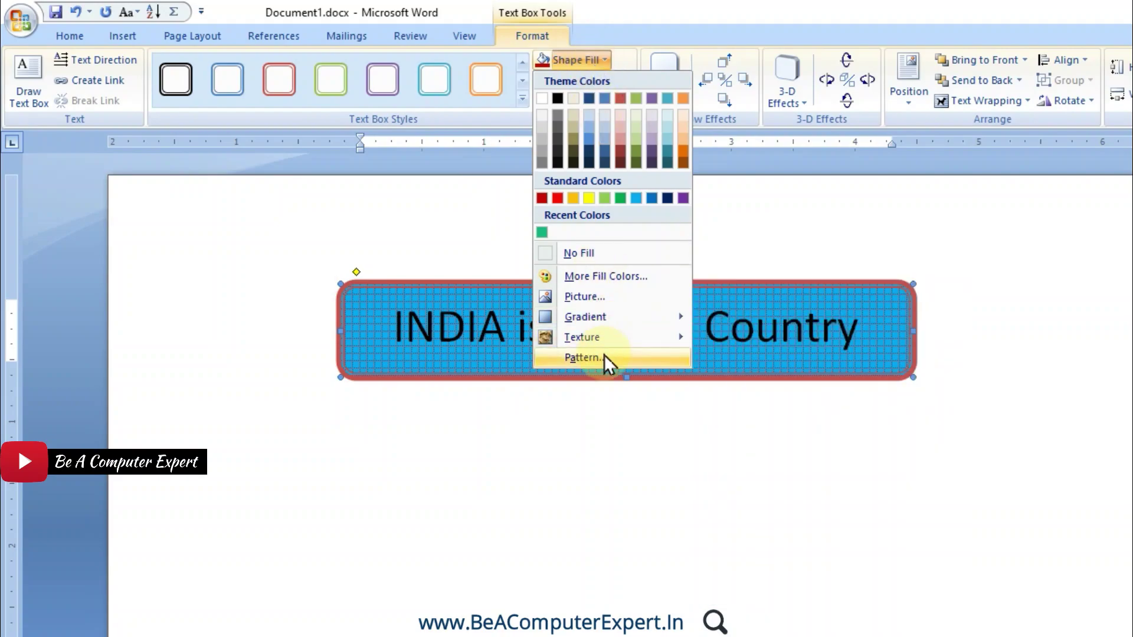
click(590, 295)
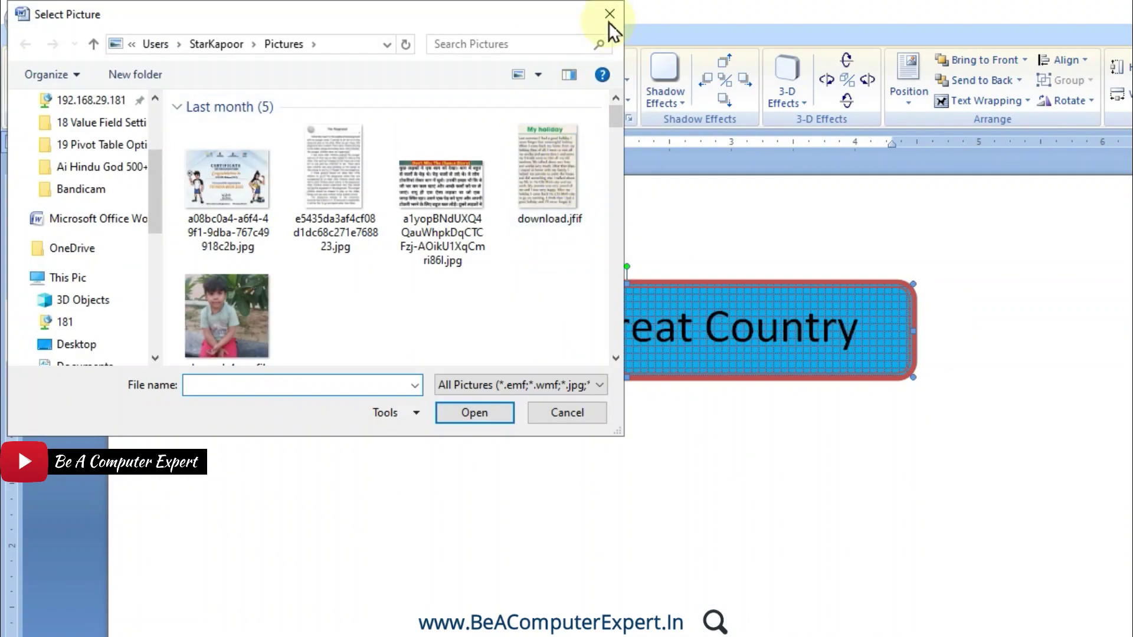
click(609, 18)
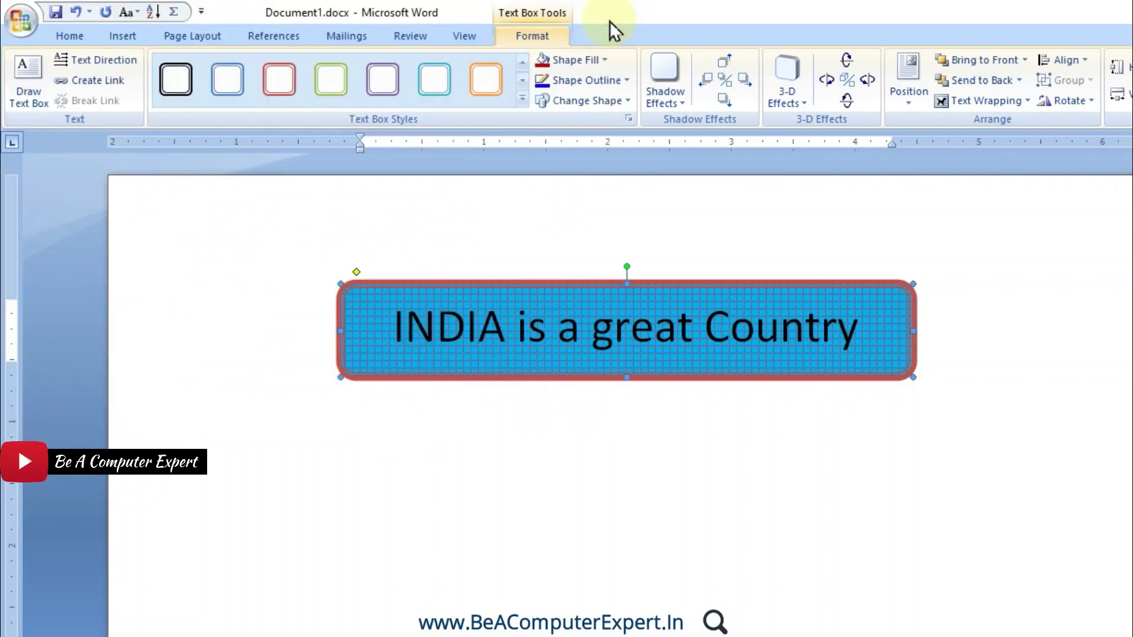
- Go to the Picture tab of Fill Effects and browse for a fill picture
click(597, 62)
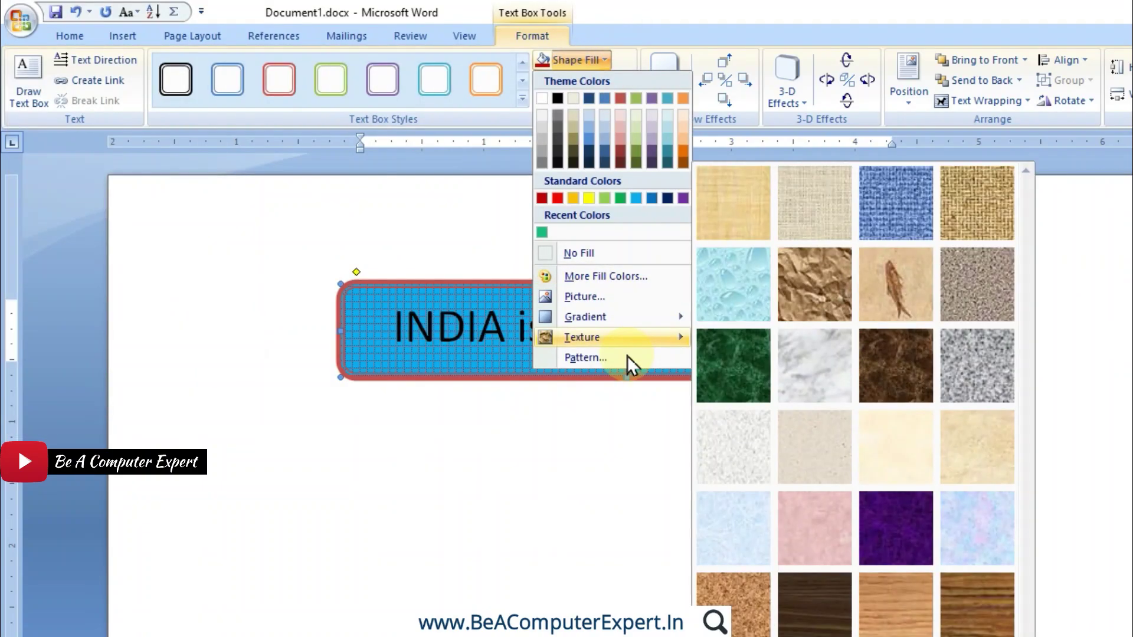
click(623, 362)
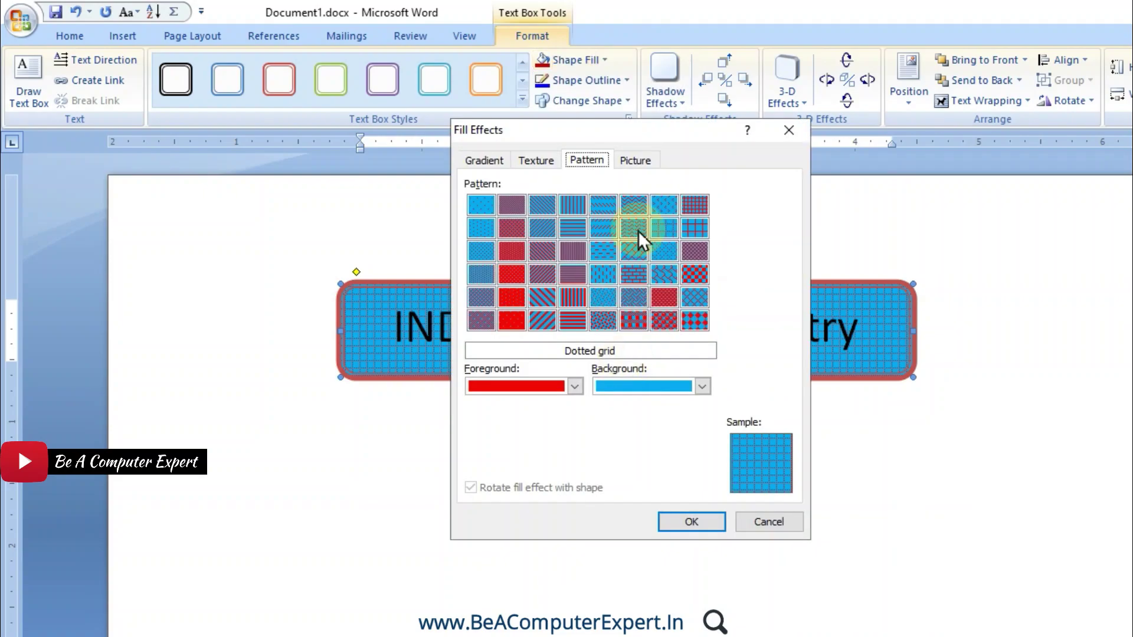
click(637, 161)
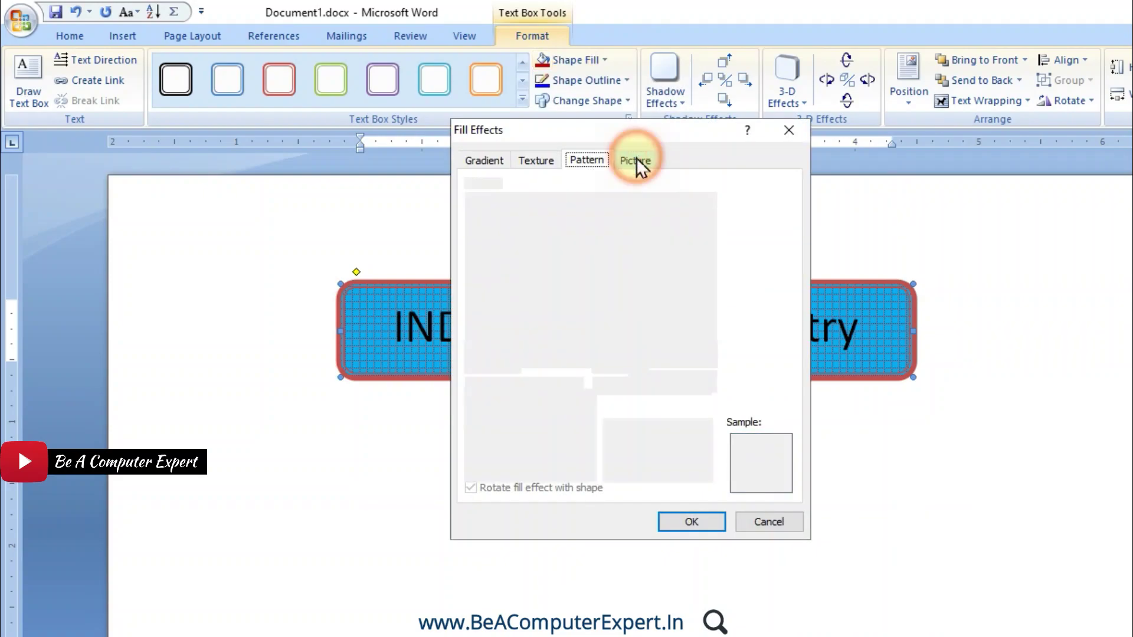
click(673, 388)
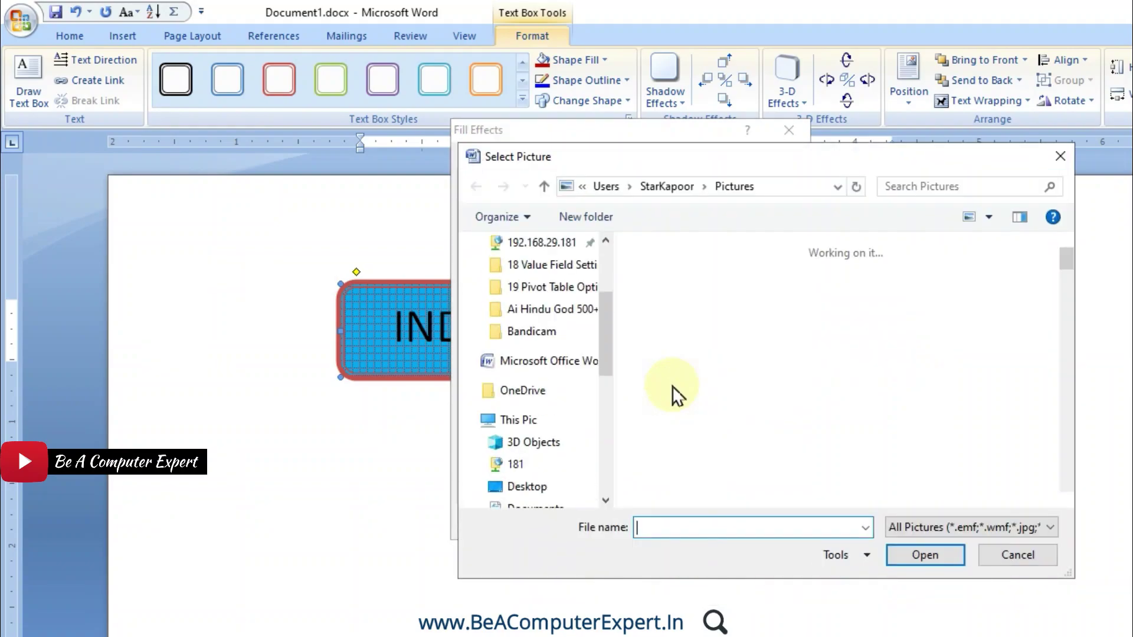
- Select ocean wave.jpg and apply it as the text box's picture fill
click(1064, 478)
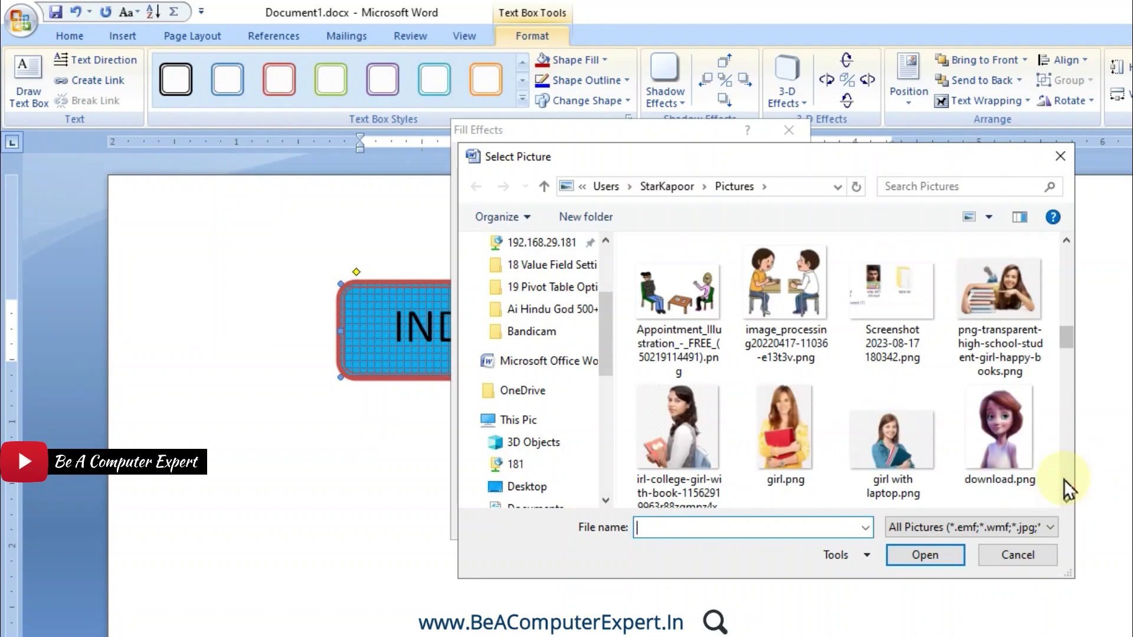
click(1063, 479)
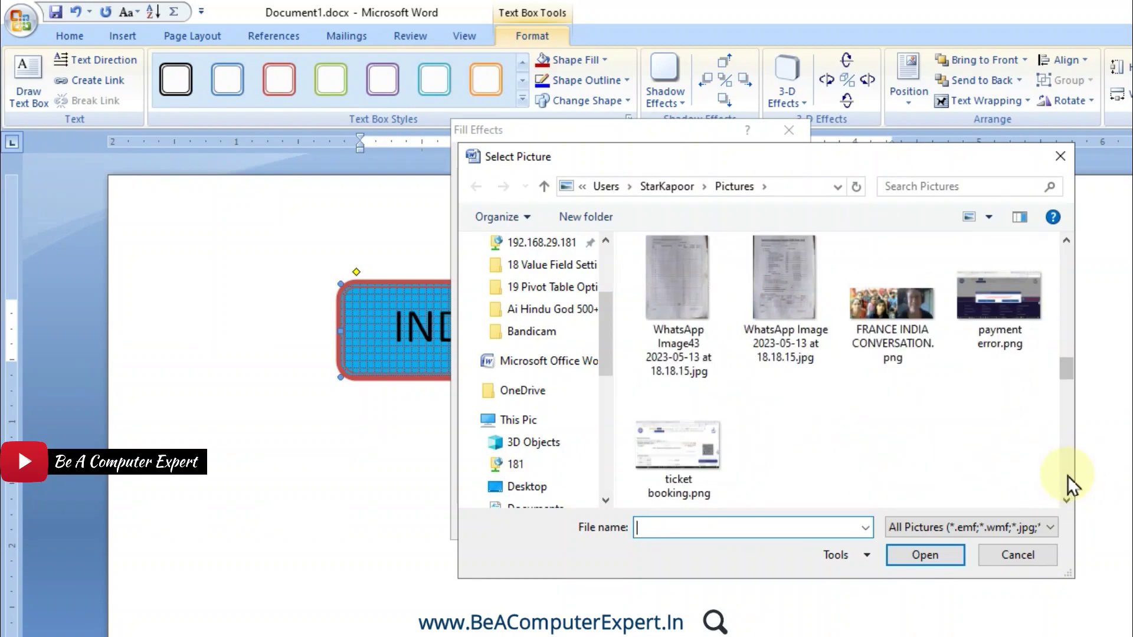
click(1067, 476)
click(1068, 476)
click(1067, 476)
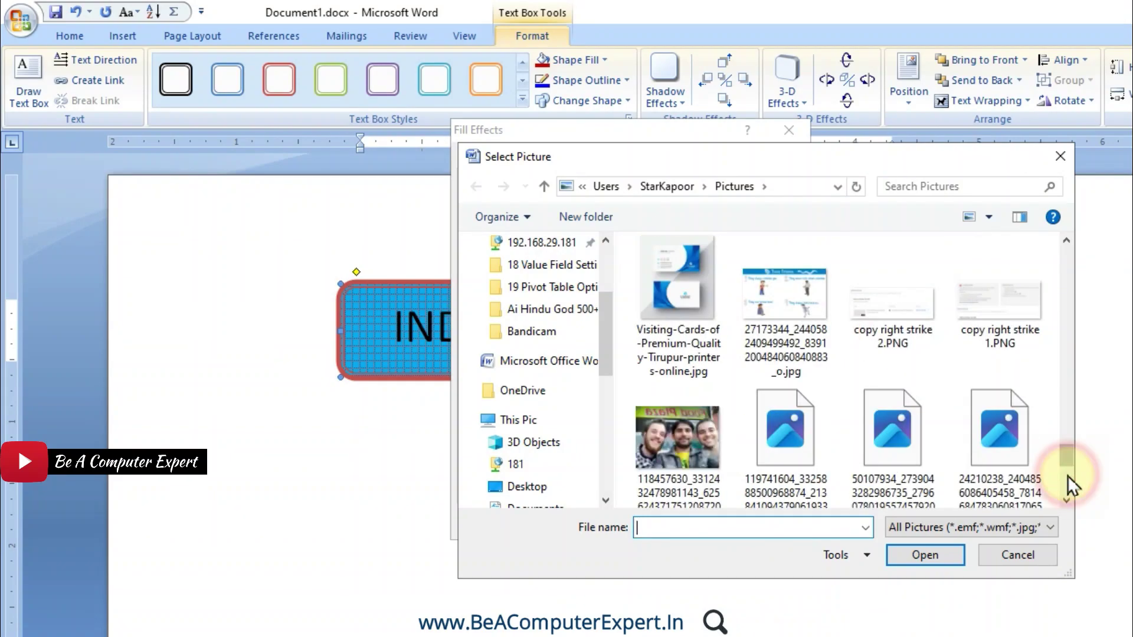
click(1067, 476)
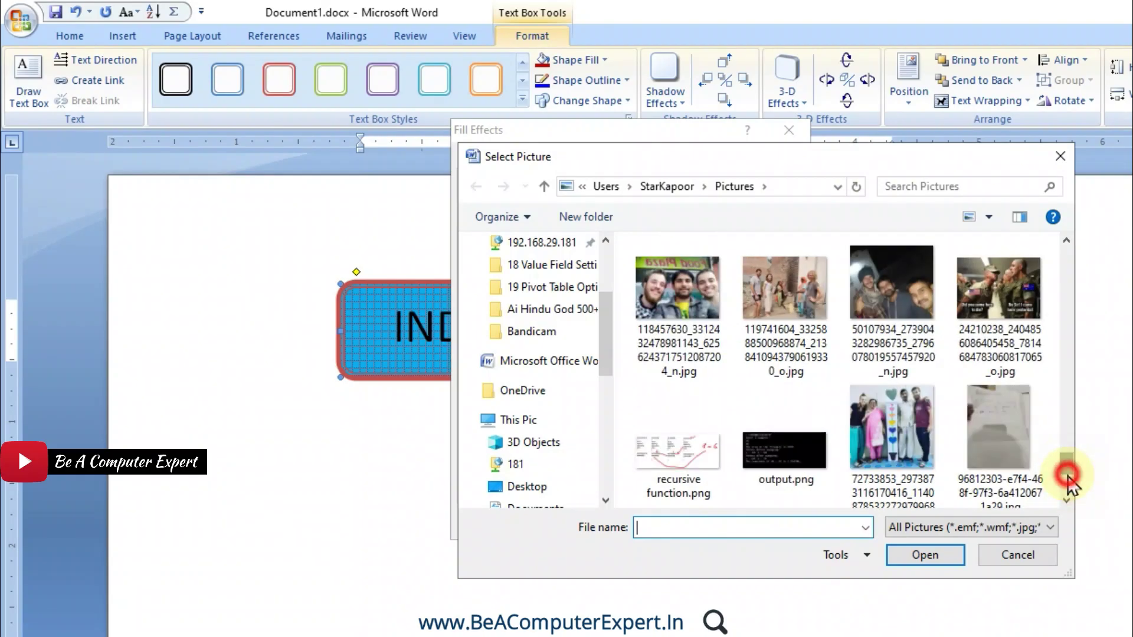
drag(1068, 468, 1061, 443)
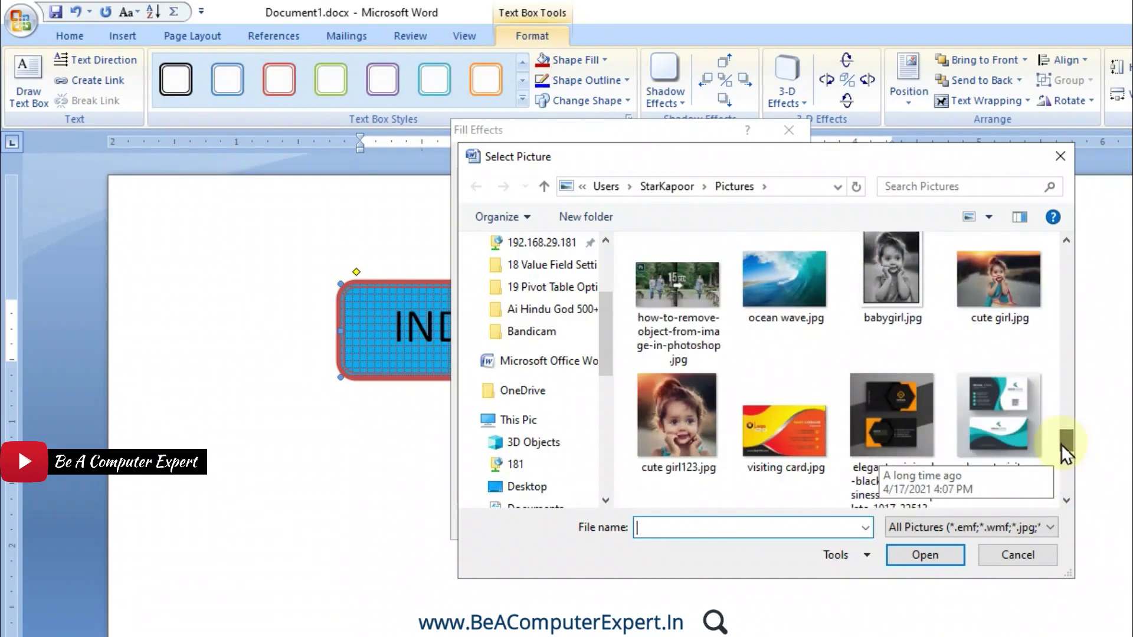
double_click(766, 304)
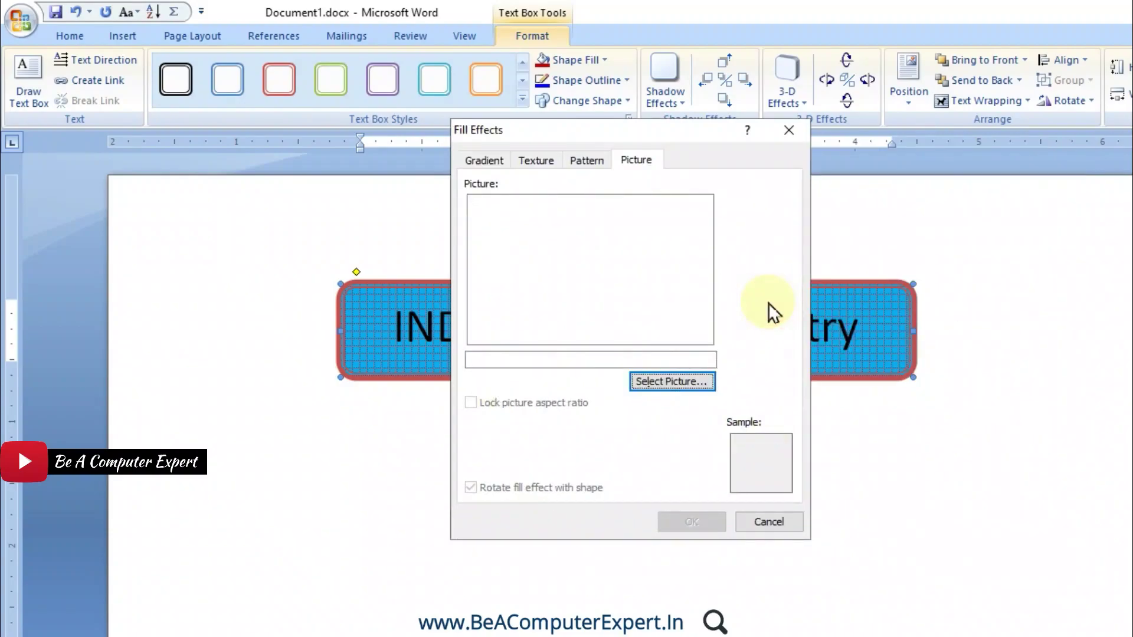
click(692, 523)
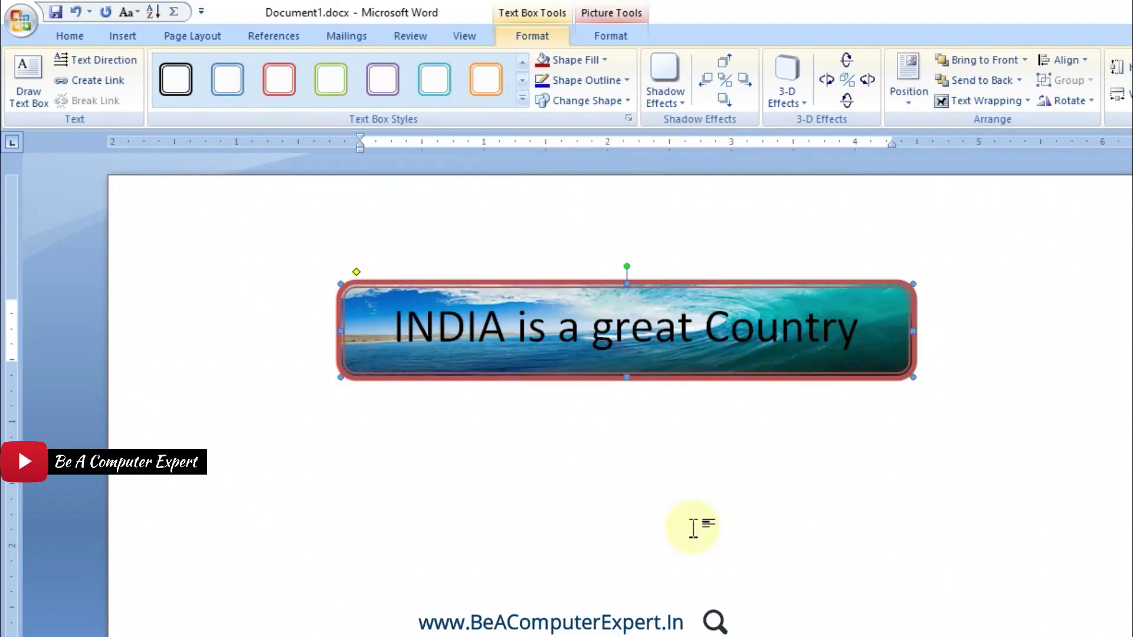
click(597, 61)
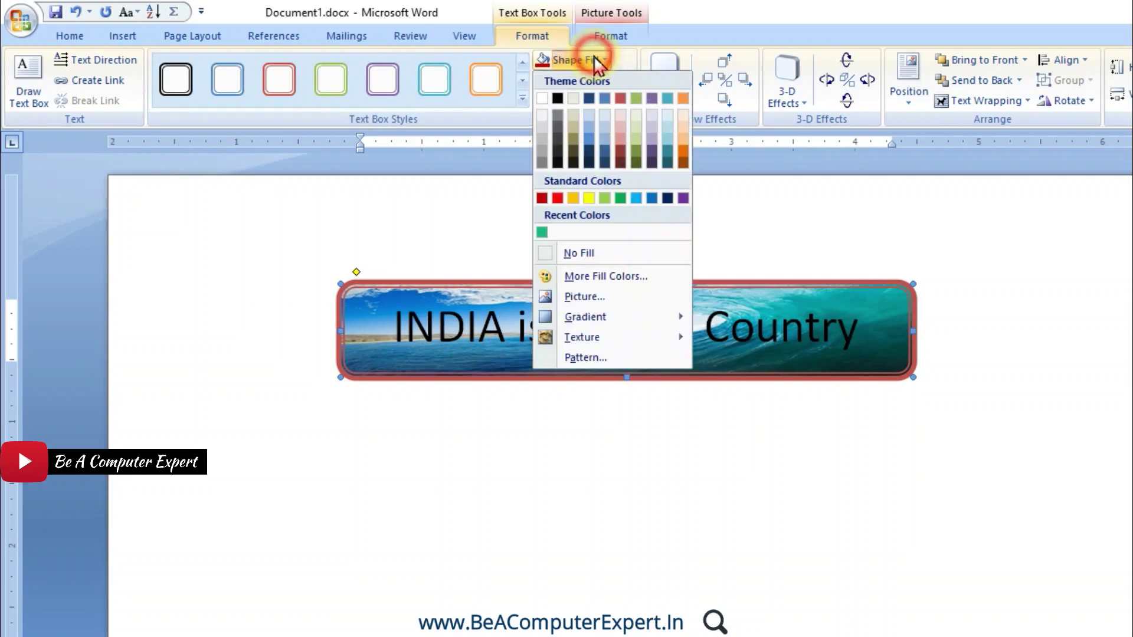
- Replace the ocean wave picture with a plain white fill, leaving Shape Fill unchanged afterwards
click(543, 97)
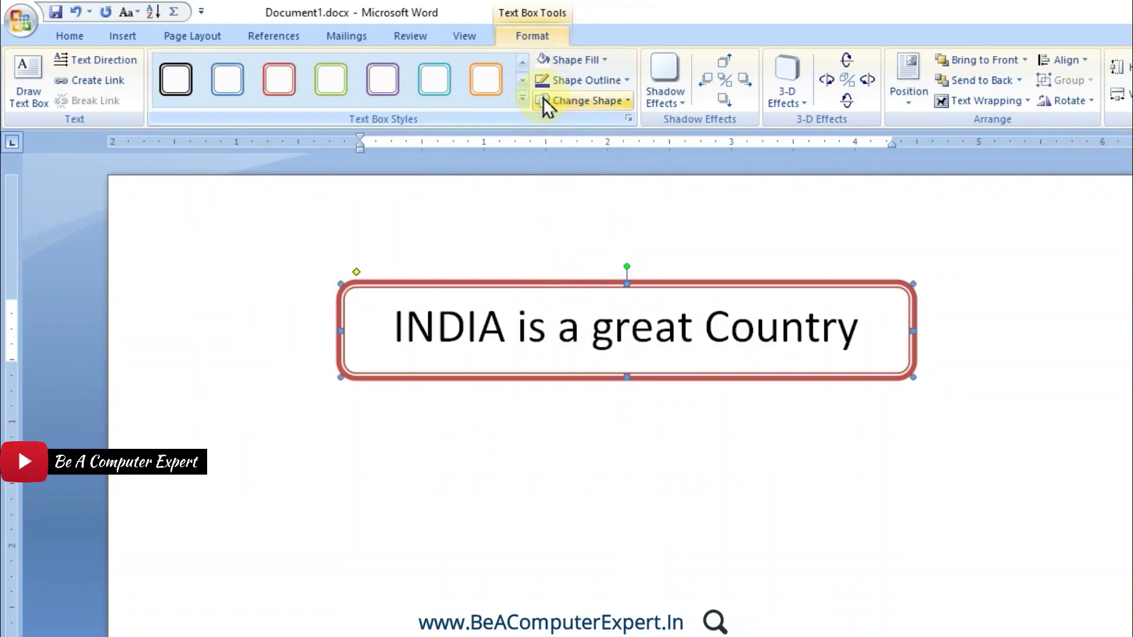
click(581, 61)
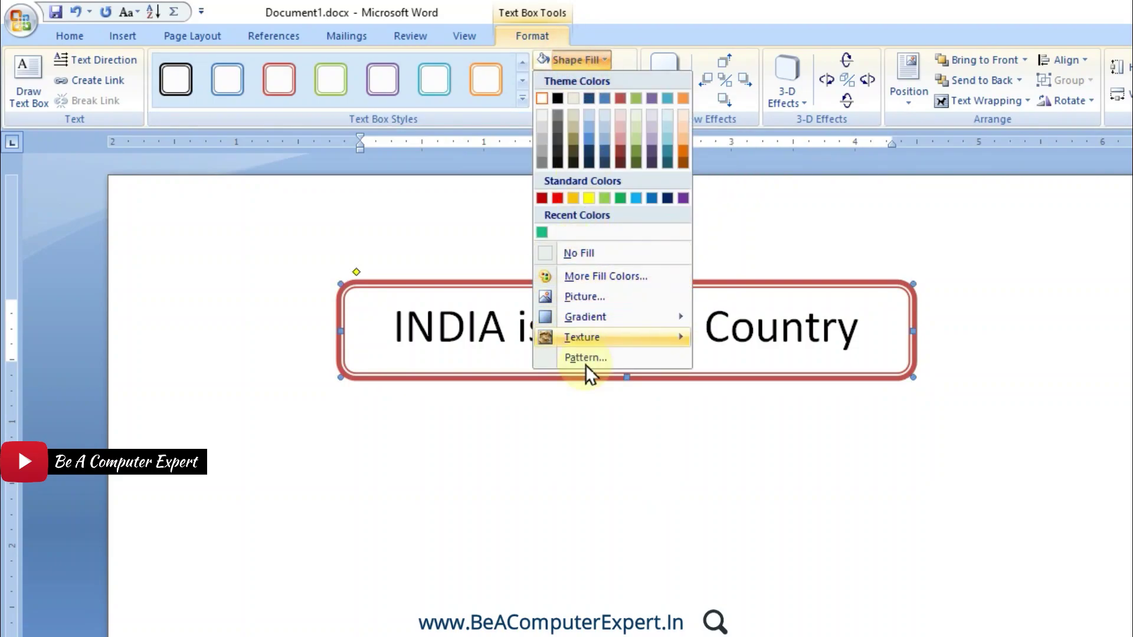
click(586, 43)
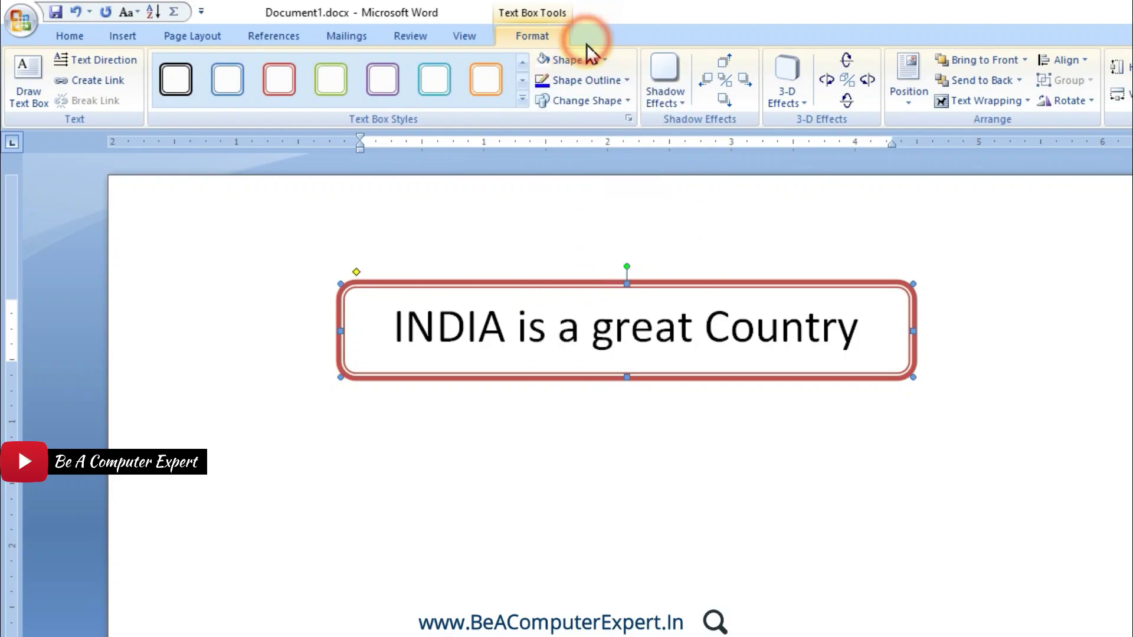
- Change the text box outline from red to blue and thicken it to 4½ pt
click(589, 86)
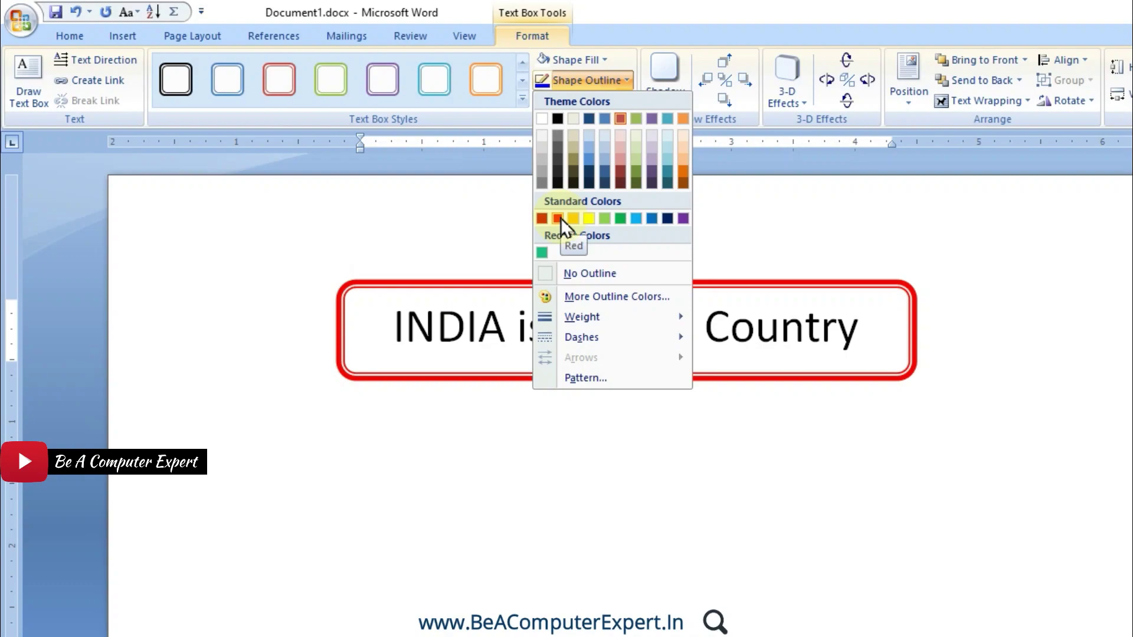
click(652, 218)
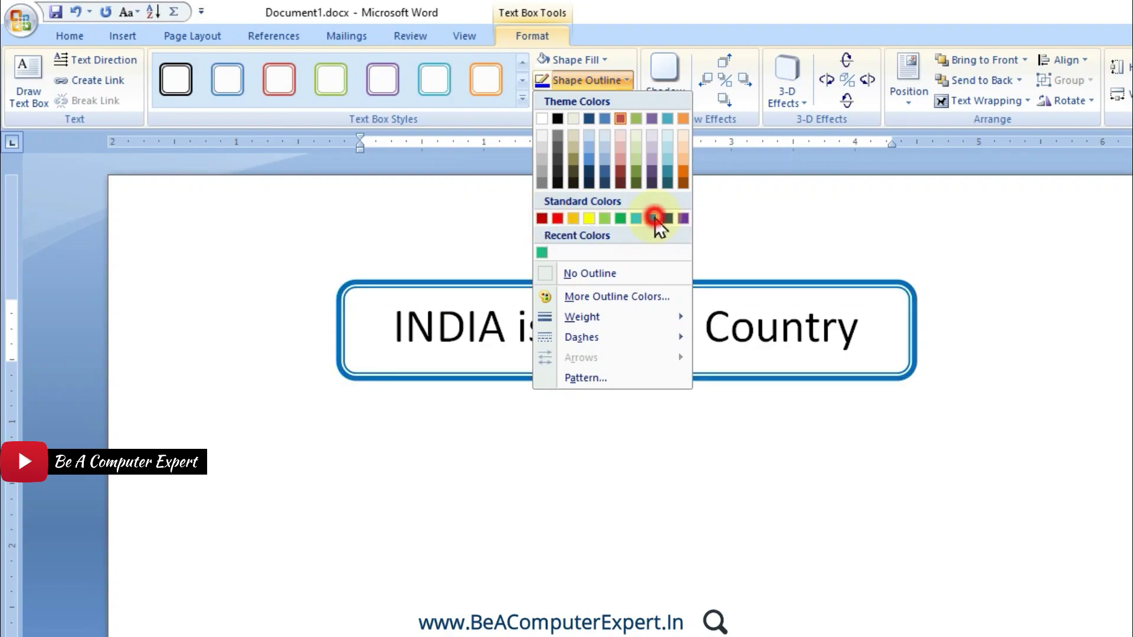
click(606, 80)
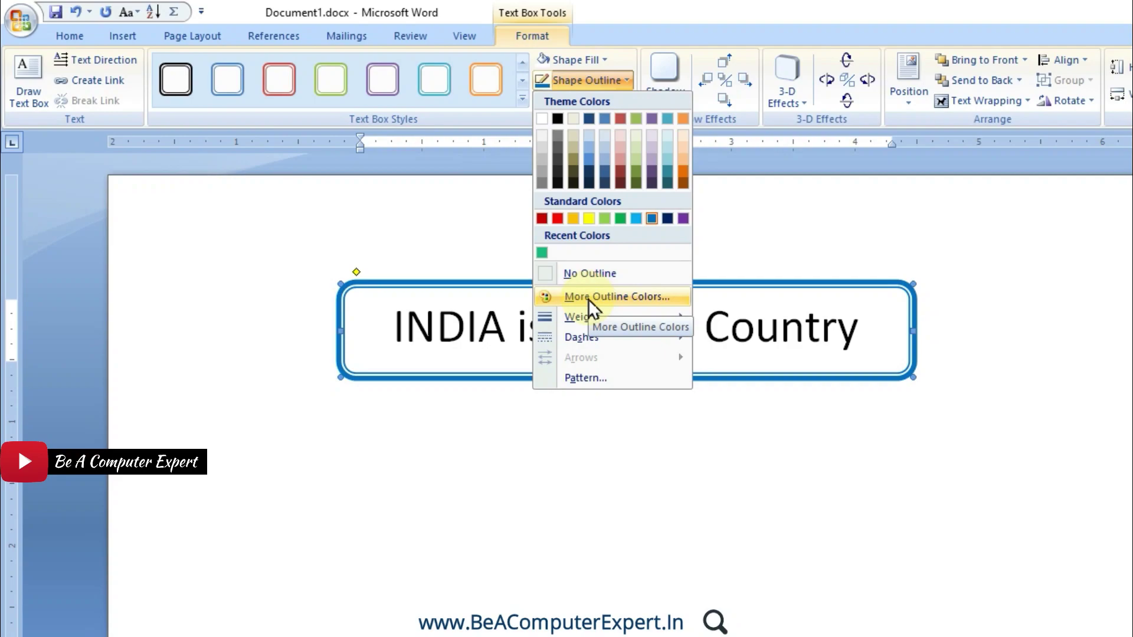
mouse_move(582, 316)
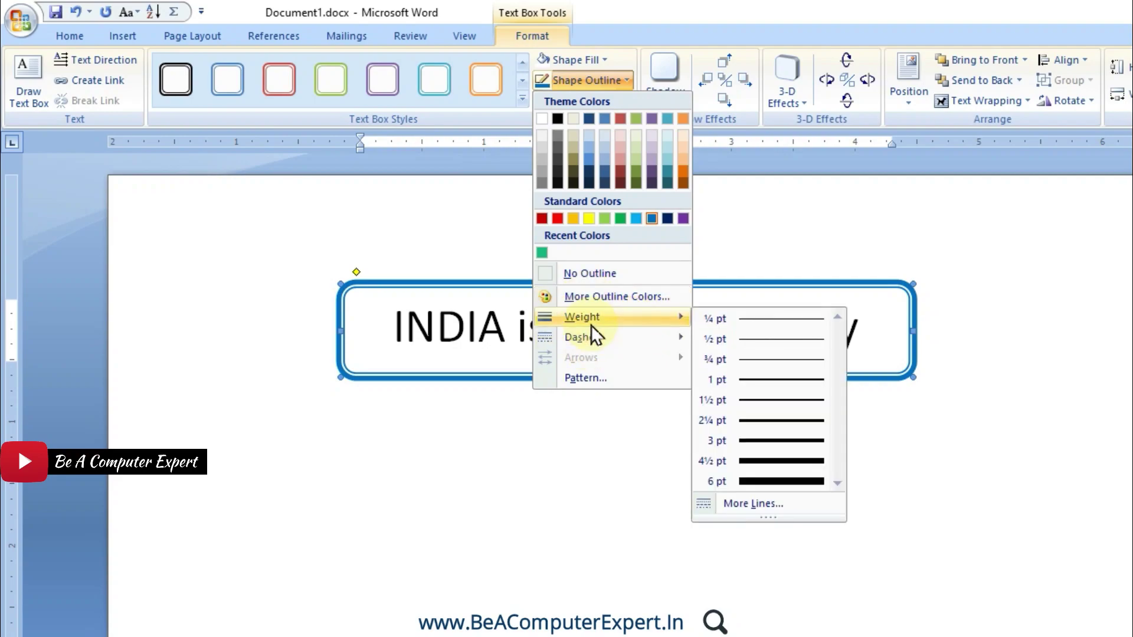
click(777, 462)
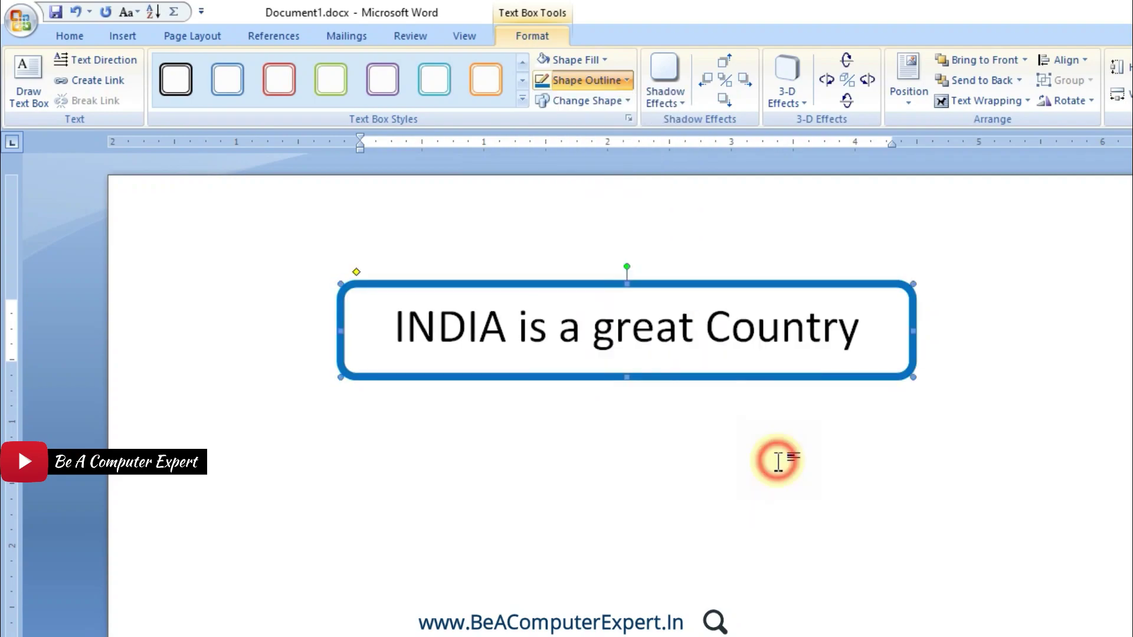
click(610, 83)
mouse_move(582, 317)
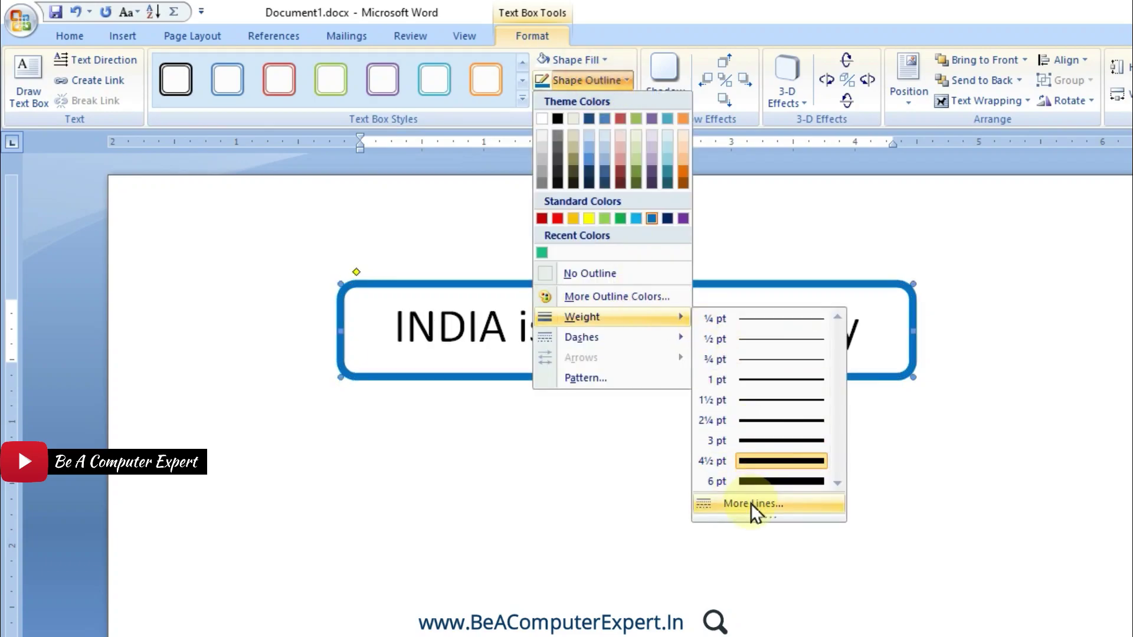
- Try a red fill on the text box, then return it to white and adjust its transparency
click(751, 504)
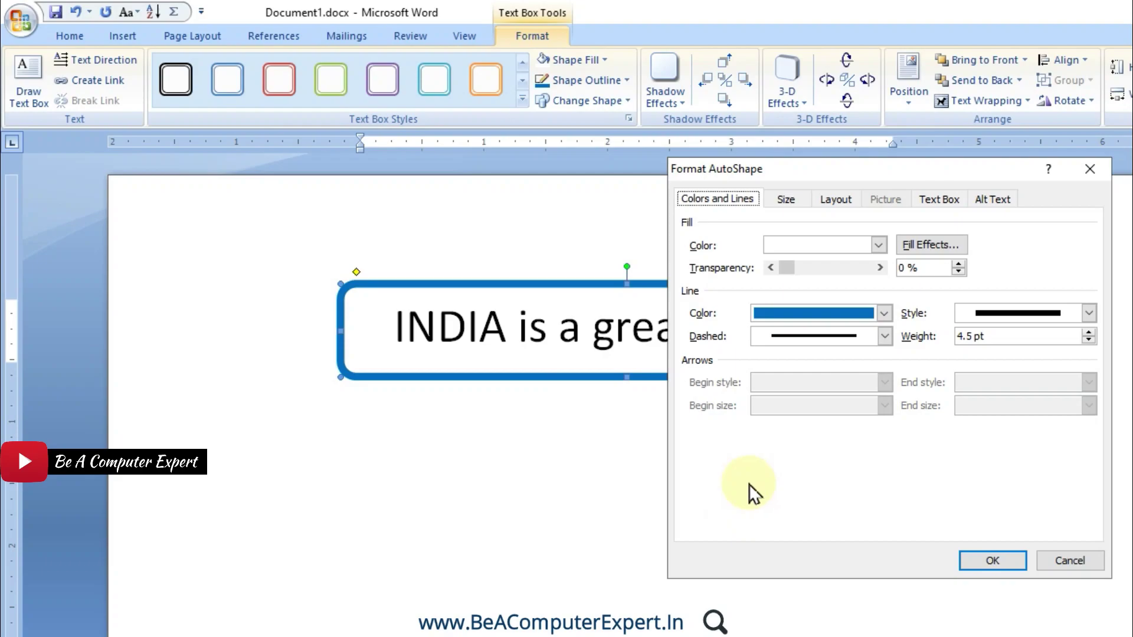
click(879, 245)
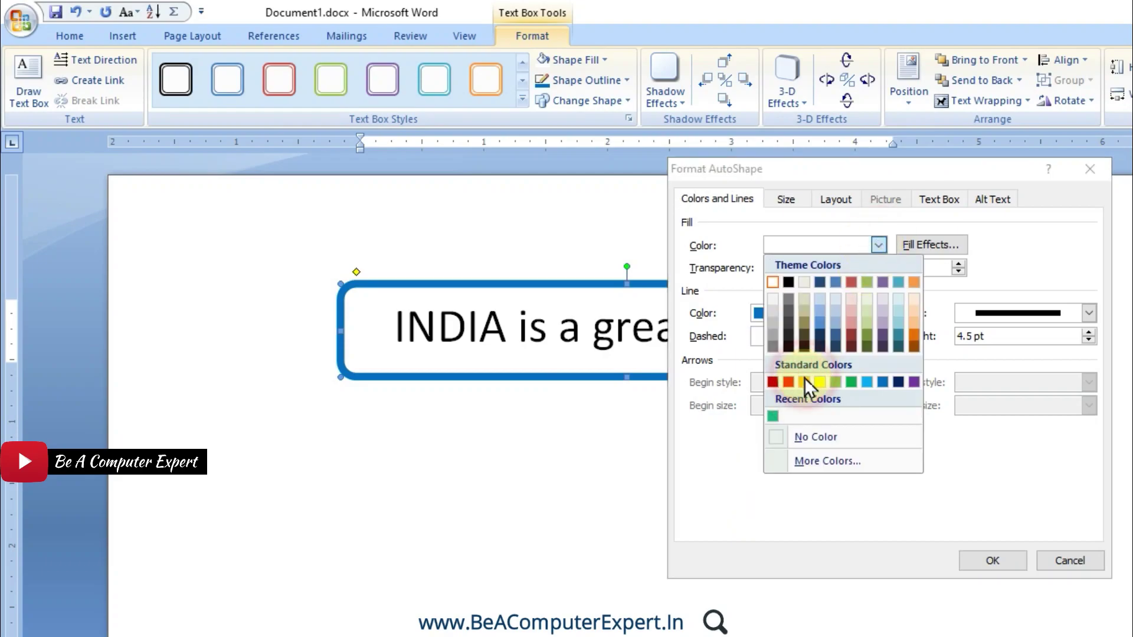
drag(803, 381, 780, 383)
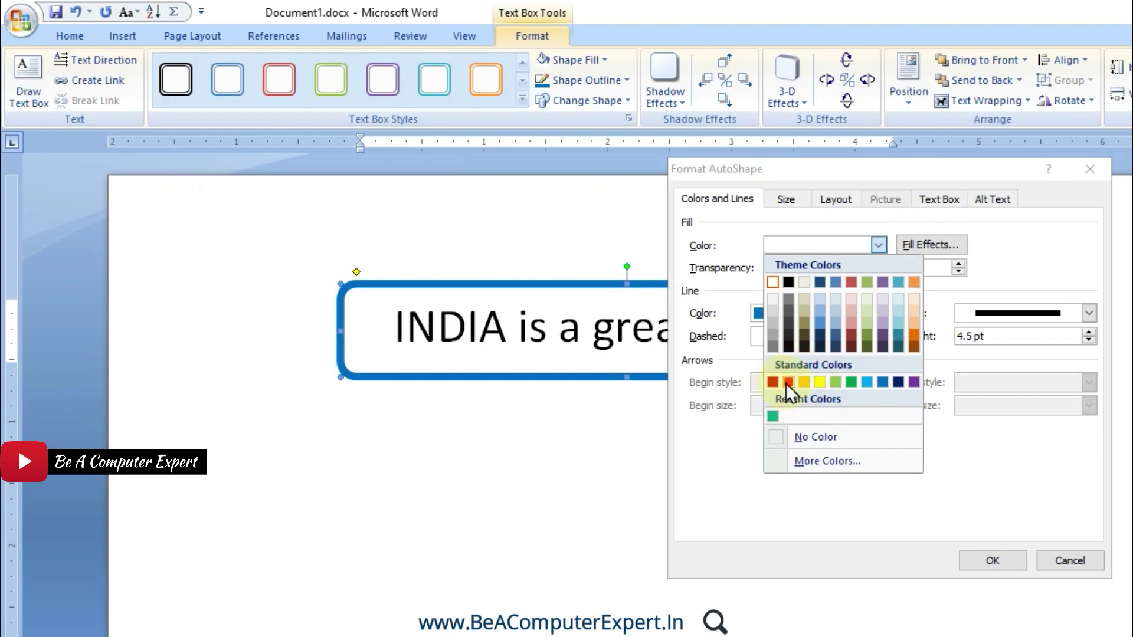
click(785, 382)
click(834, 311)
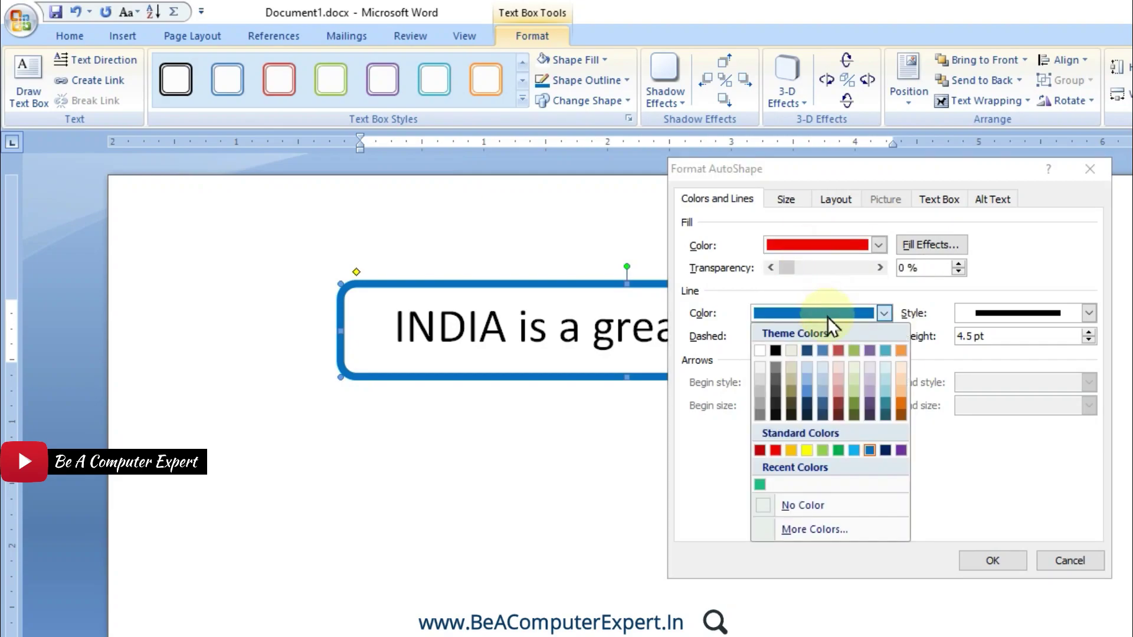
click(827, 314)
click(875, 248)
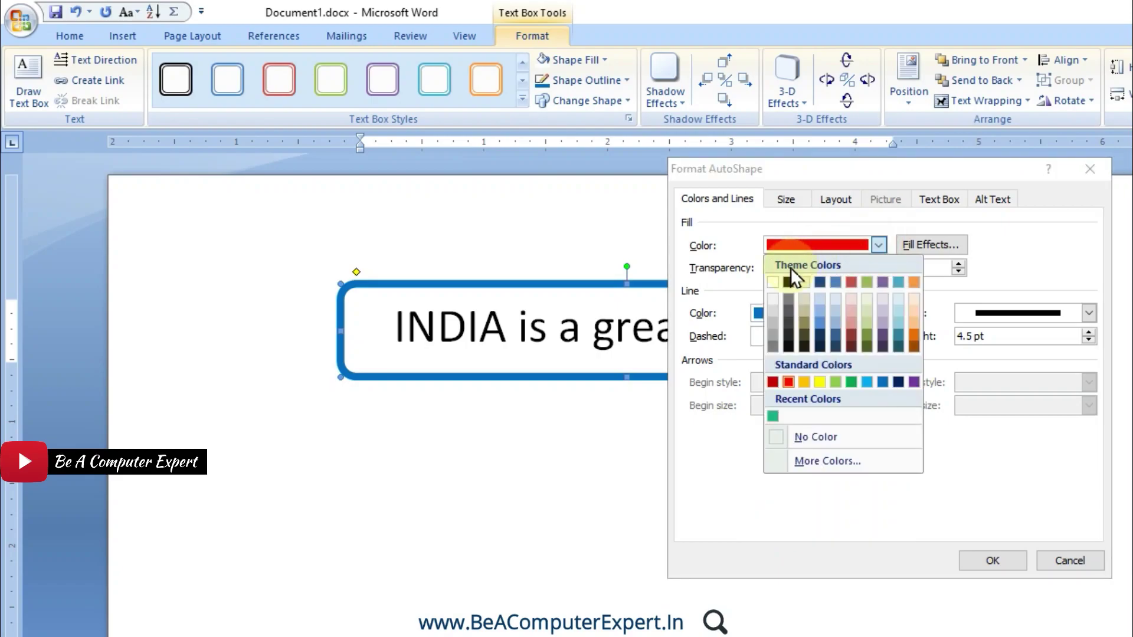
click(774, 282)
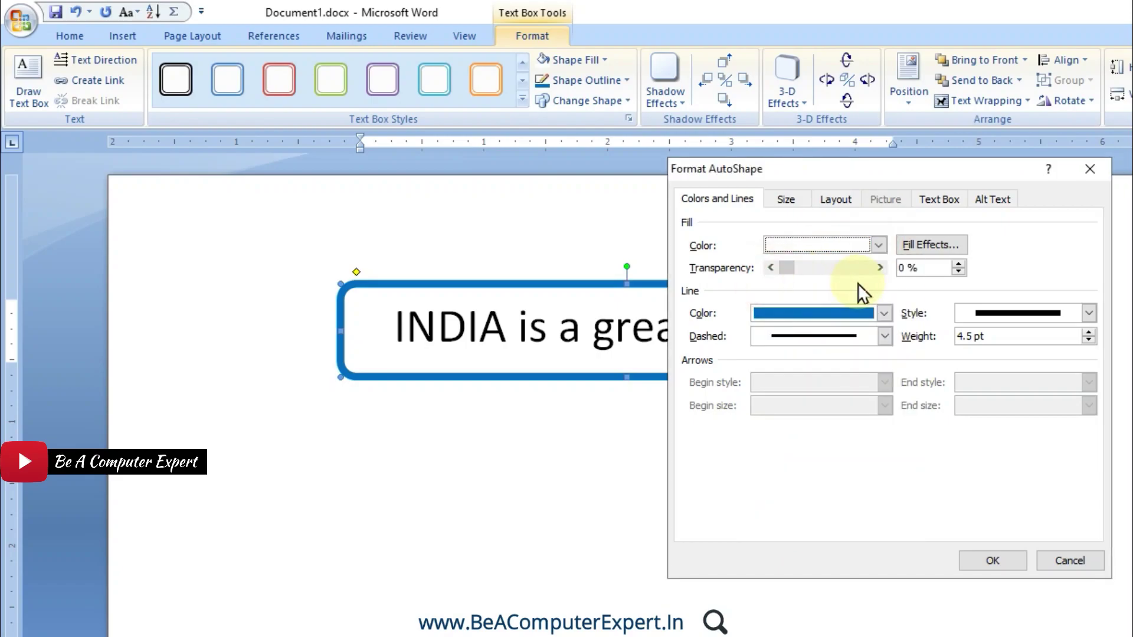
click(920, 243)
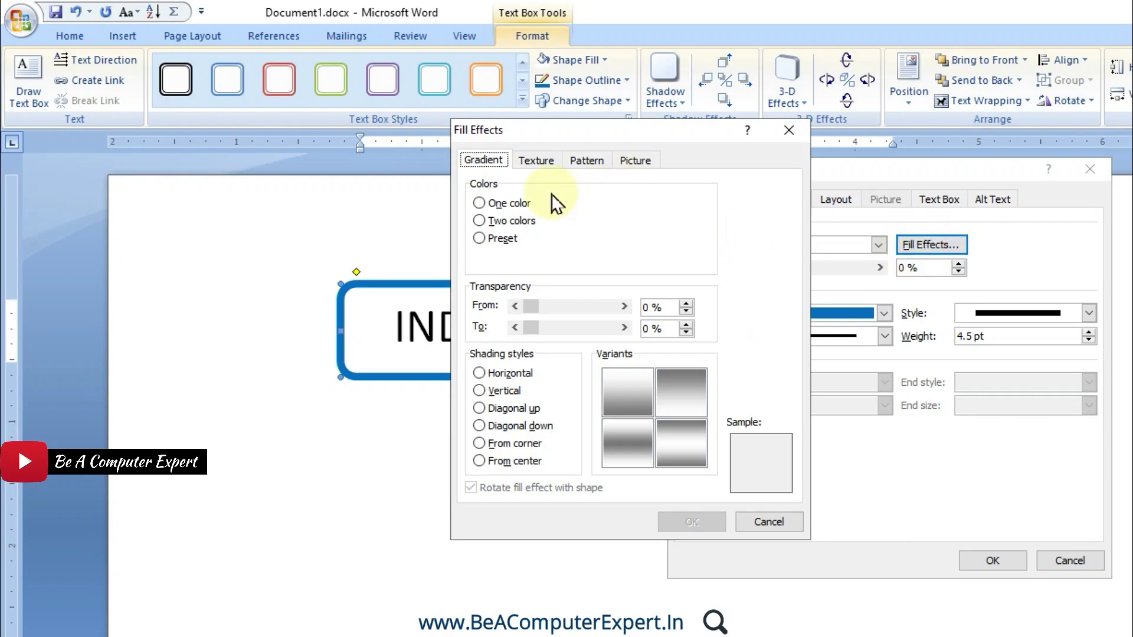
click(789, 131)
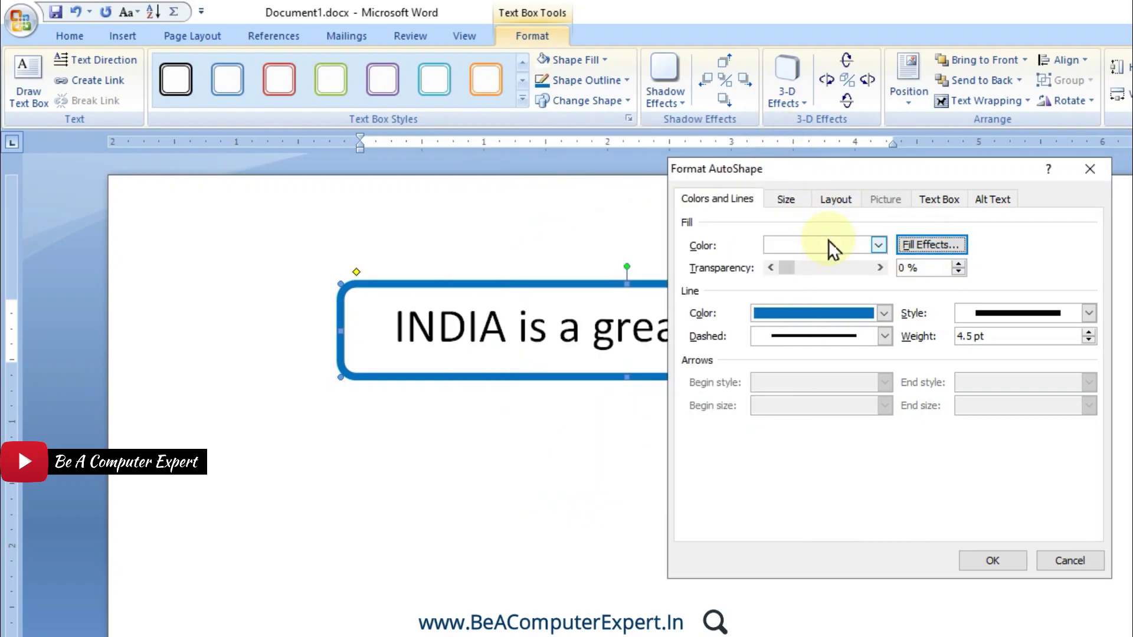
mouse_move(785, 270)
mouse_down()
mouse_move(853, 279)
mouse_move(743, 288)
mouse_up()
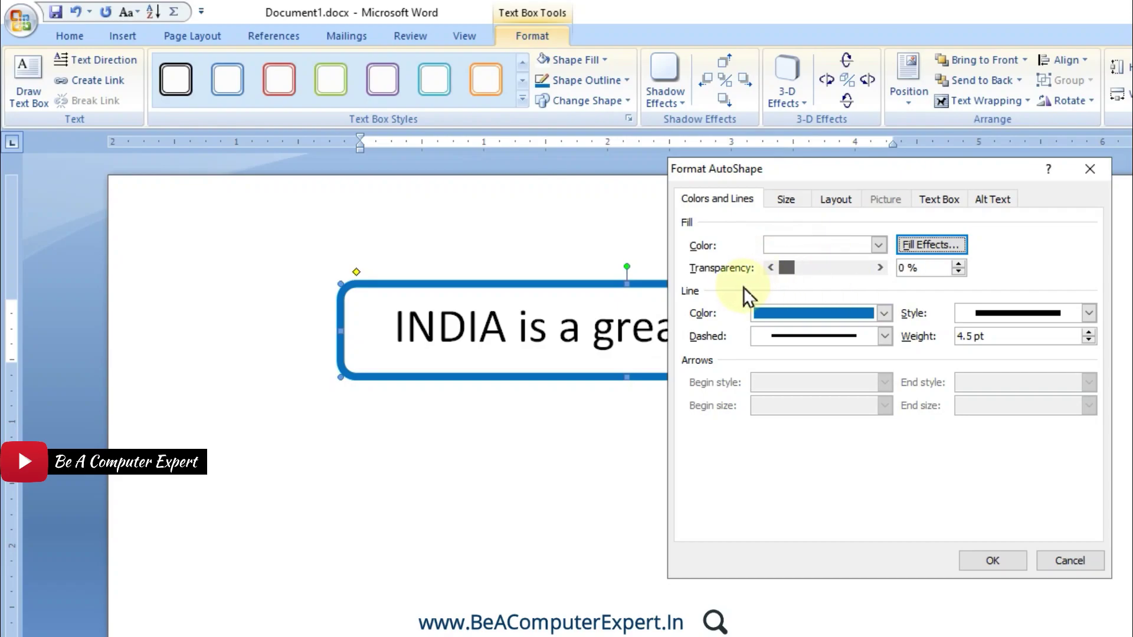
- Make the outline a dark red Square Dot line 5.5 pt wide and apply it
click(766, 313)
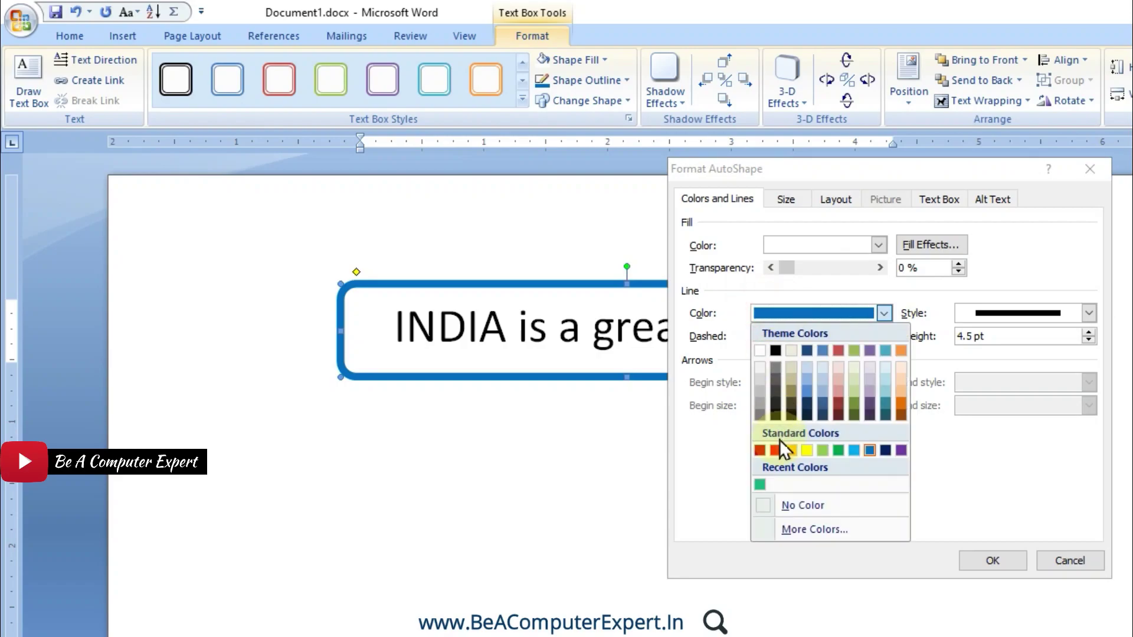
click(760, 450)
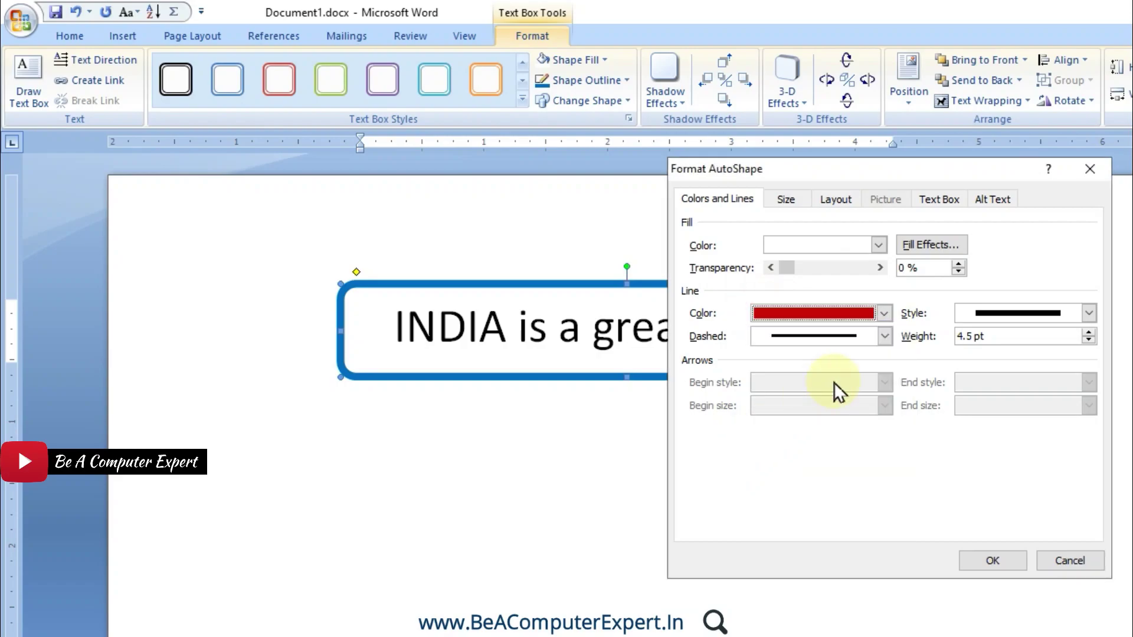
click(883, 337)
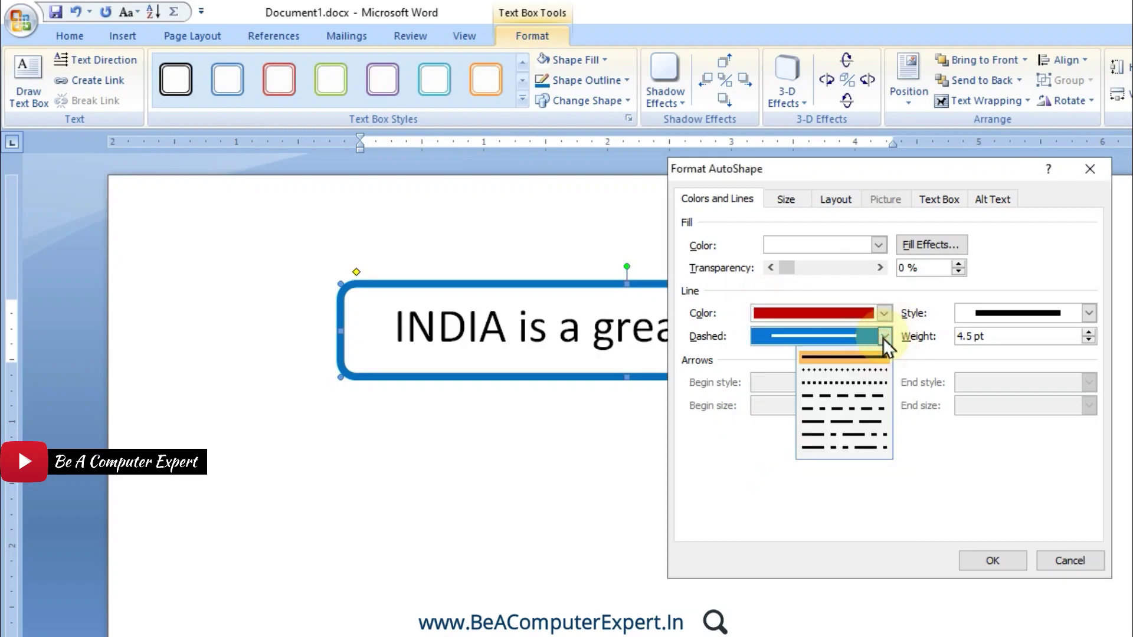
click(849, 385)
click(1072, 315)
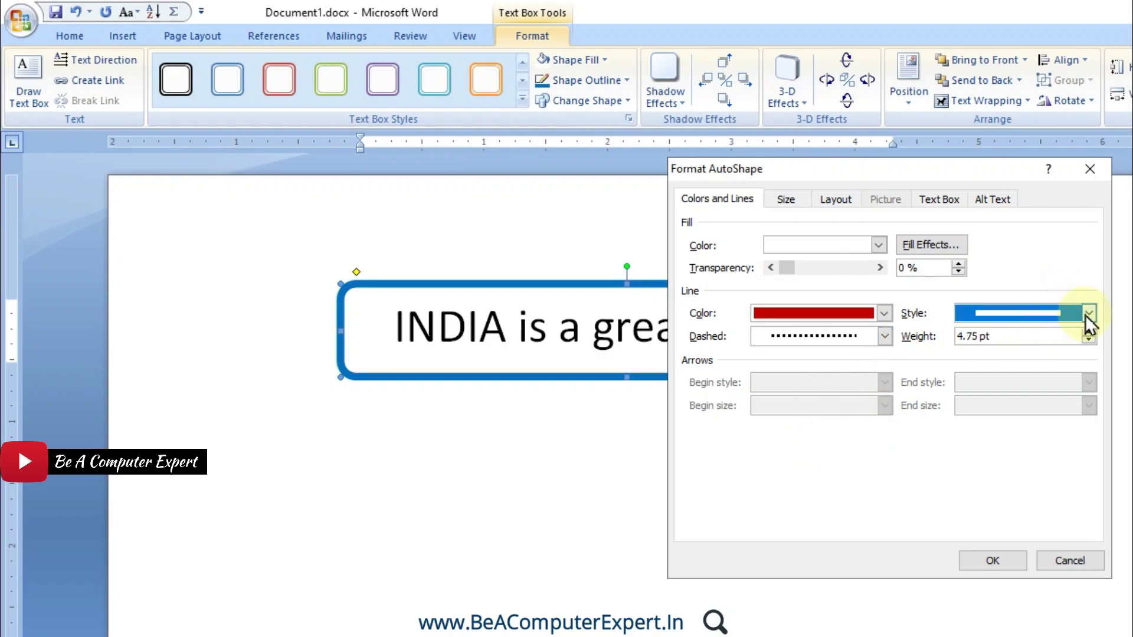
click(1087, 314)
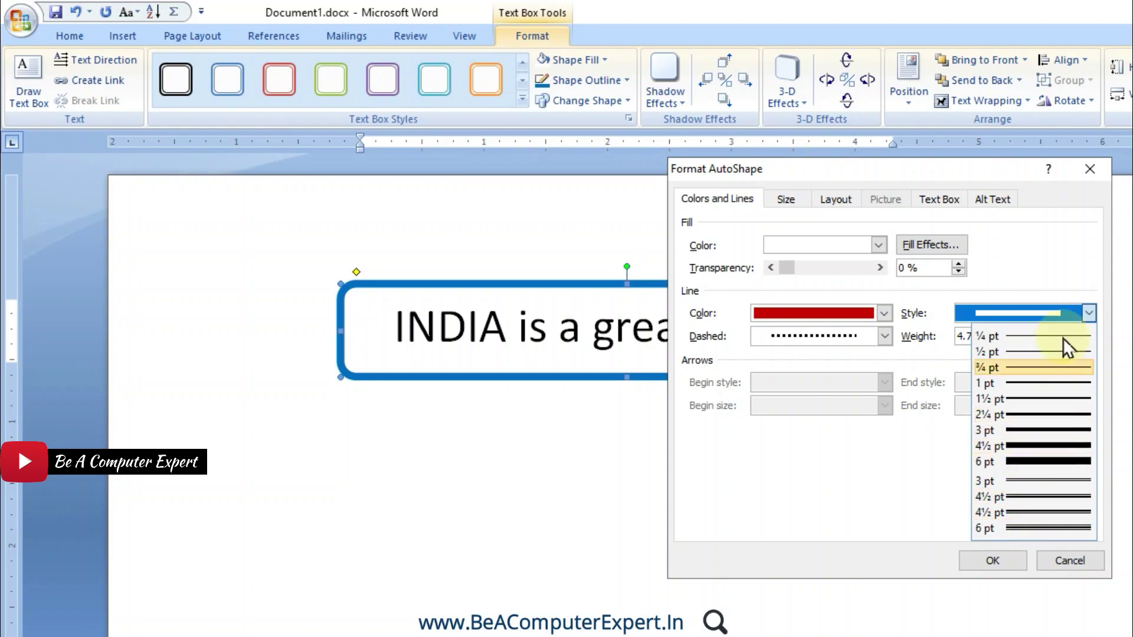
click(1049, 258)
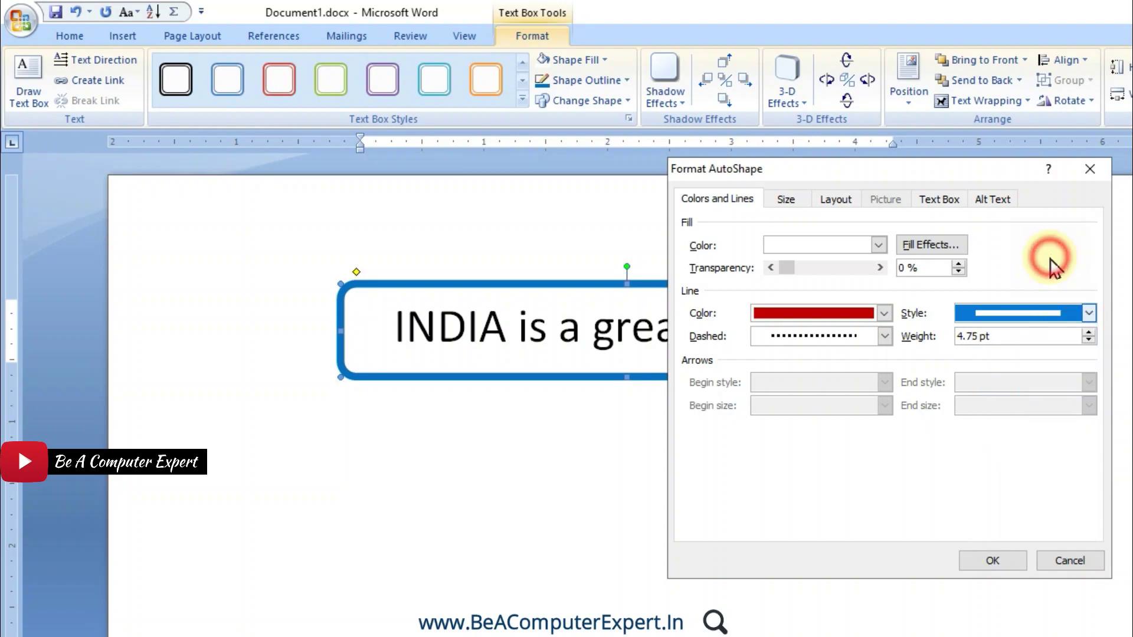
click(1088, 331)
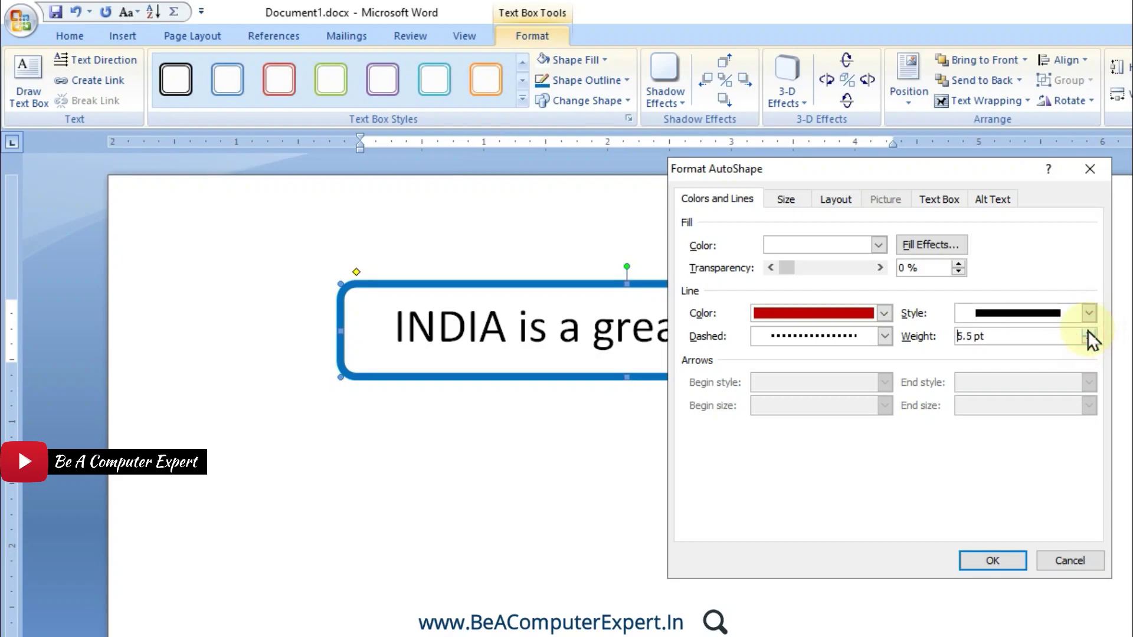
click(997, 562)
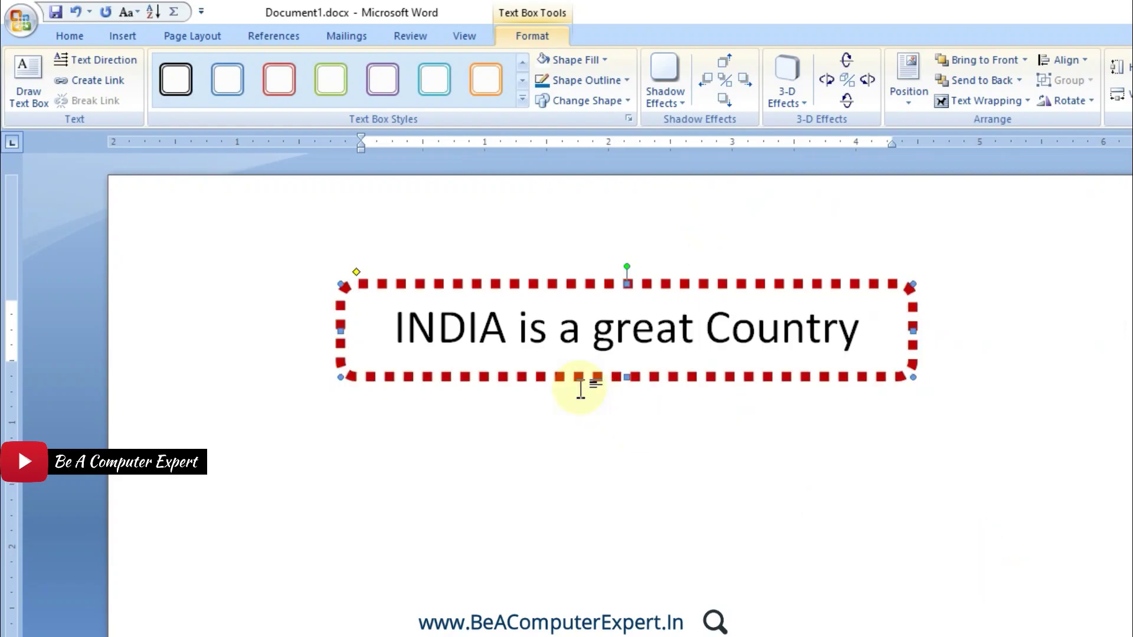
click(590, 81)
mouse_move(582, 317)
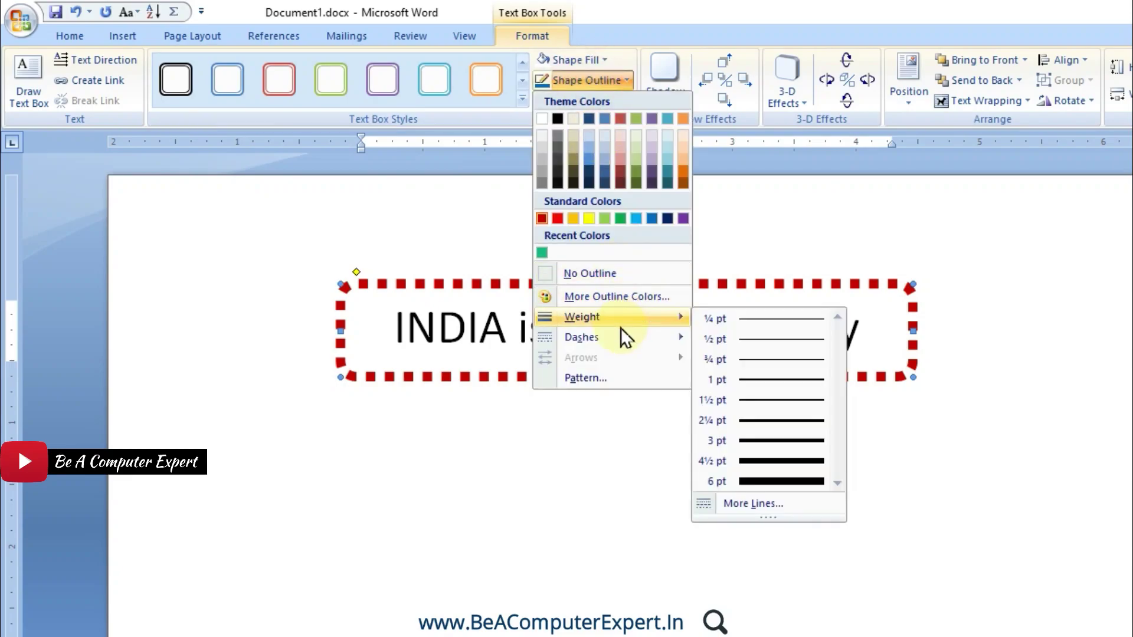
click(740, 503)
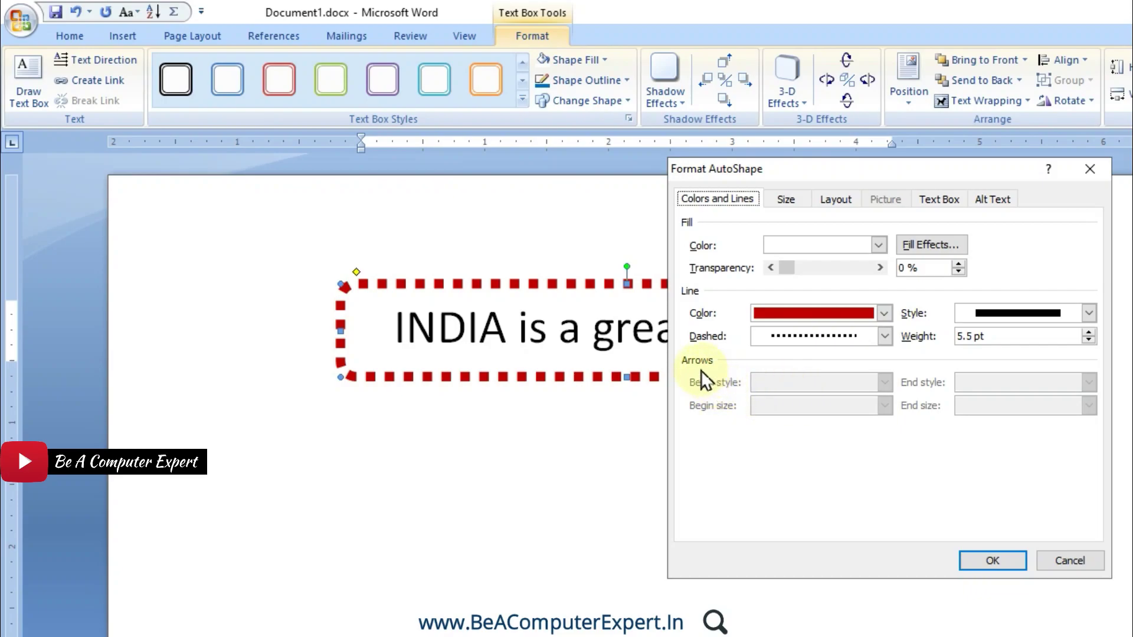
click(992, 560)
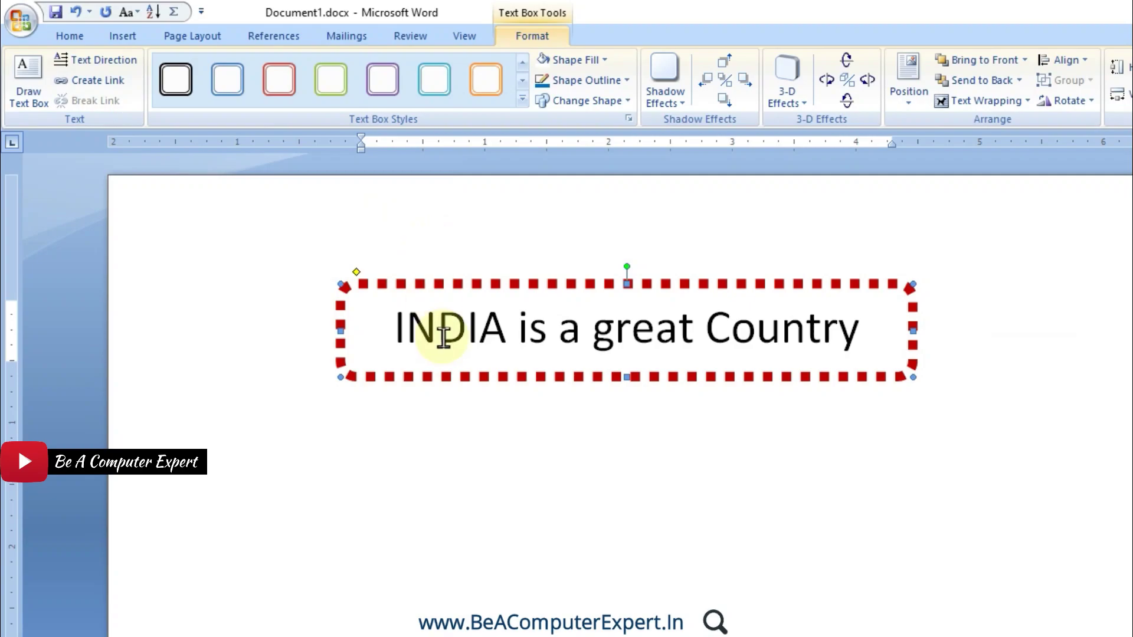
- Draw an arrow across the page beneath the INDIA text box
click(129, 36)
click(280, 76)
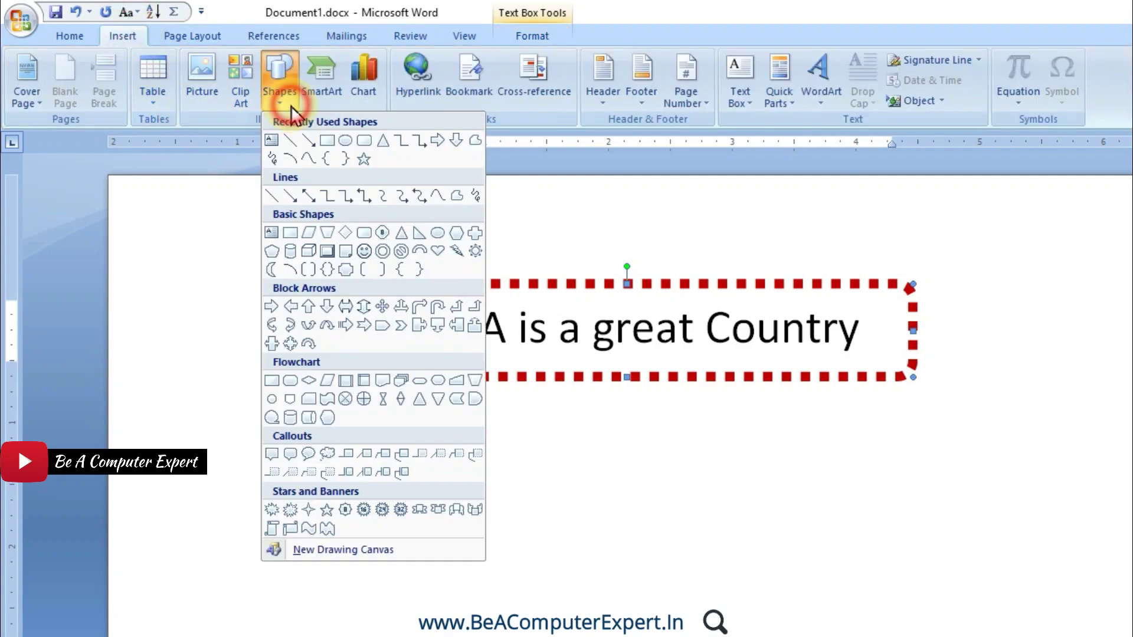
click(308, 142)
drag(626, 440, 868, 421)
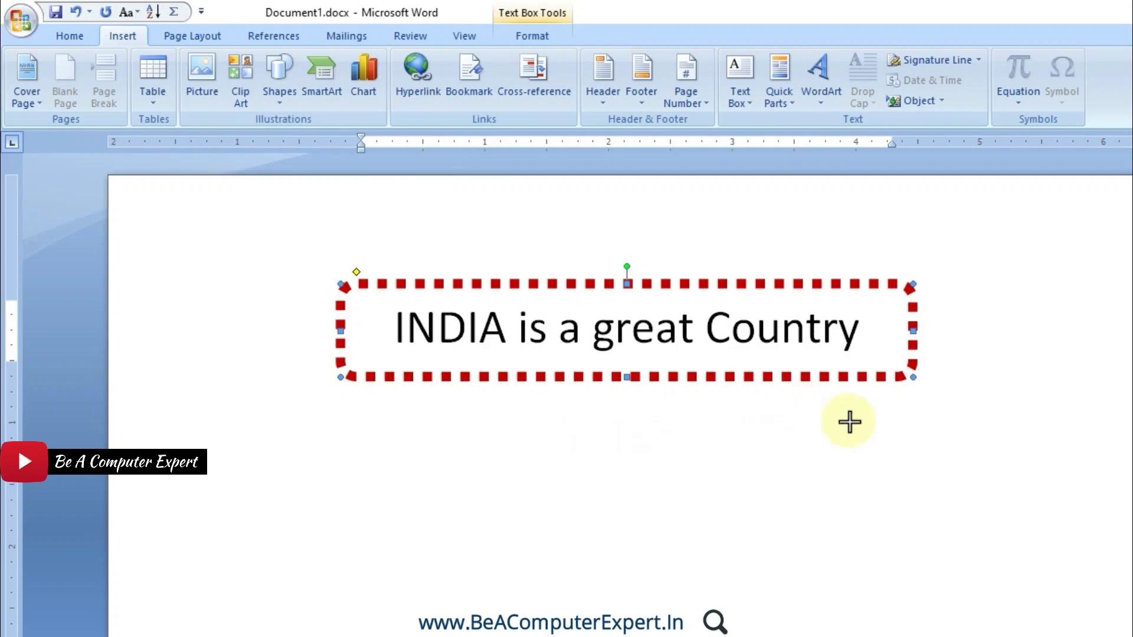
mouse_move(867, 421)
mouse_down()
mouse_move(936, 401)
mouse_move(929, 407)
mouse_up()
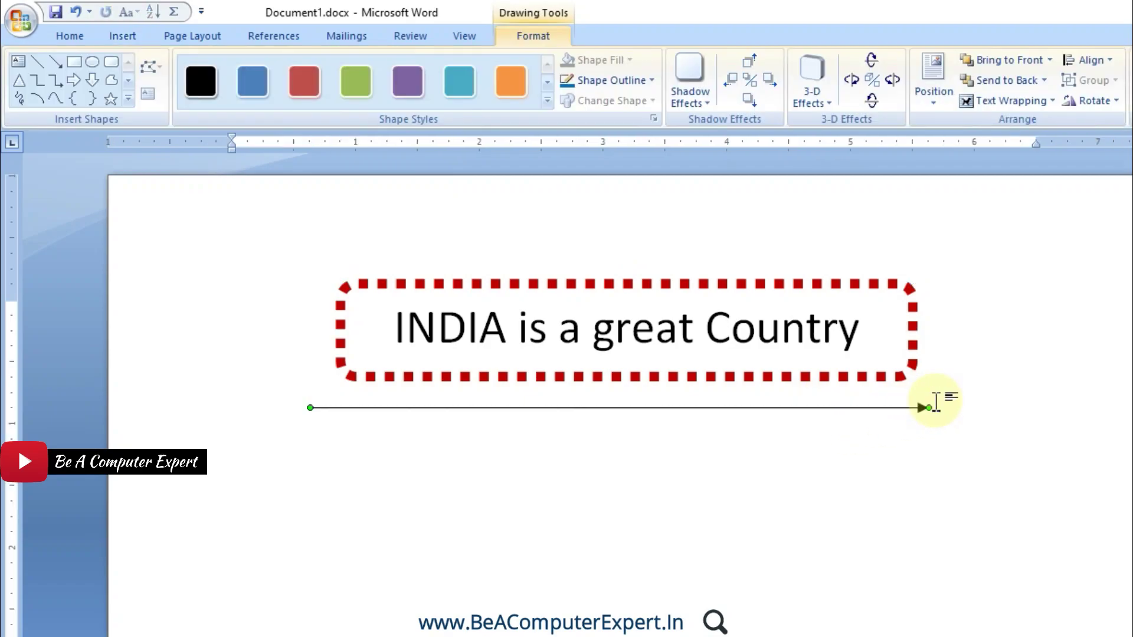
- Colour the arrow dark red and set its weight to 4½ pt
click(608, 80)
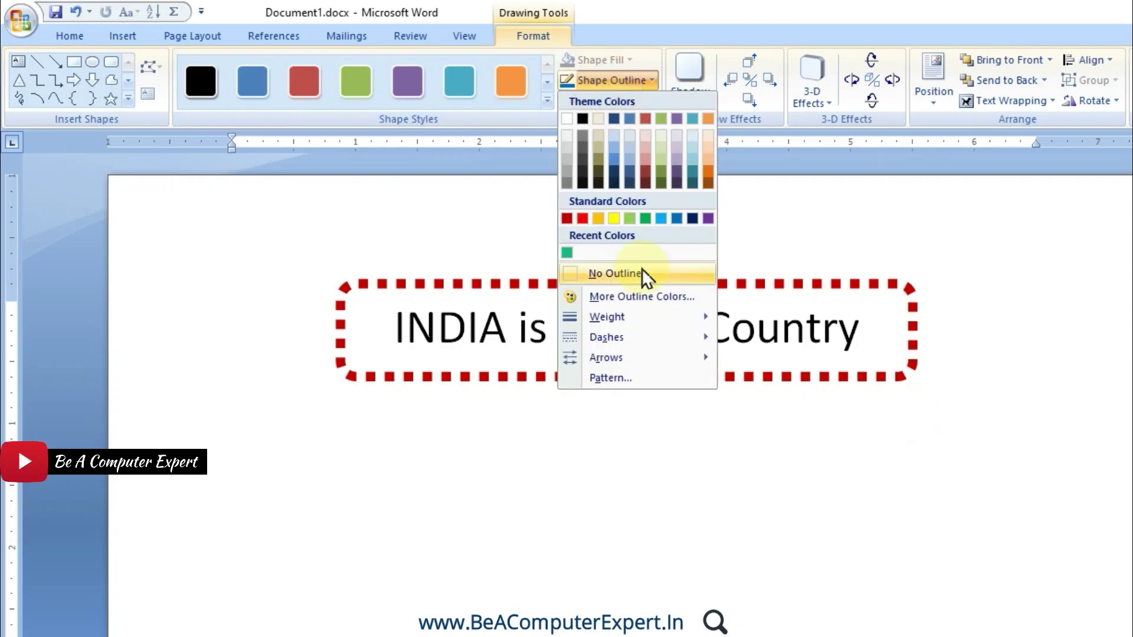
click(568, 218)
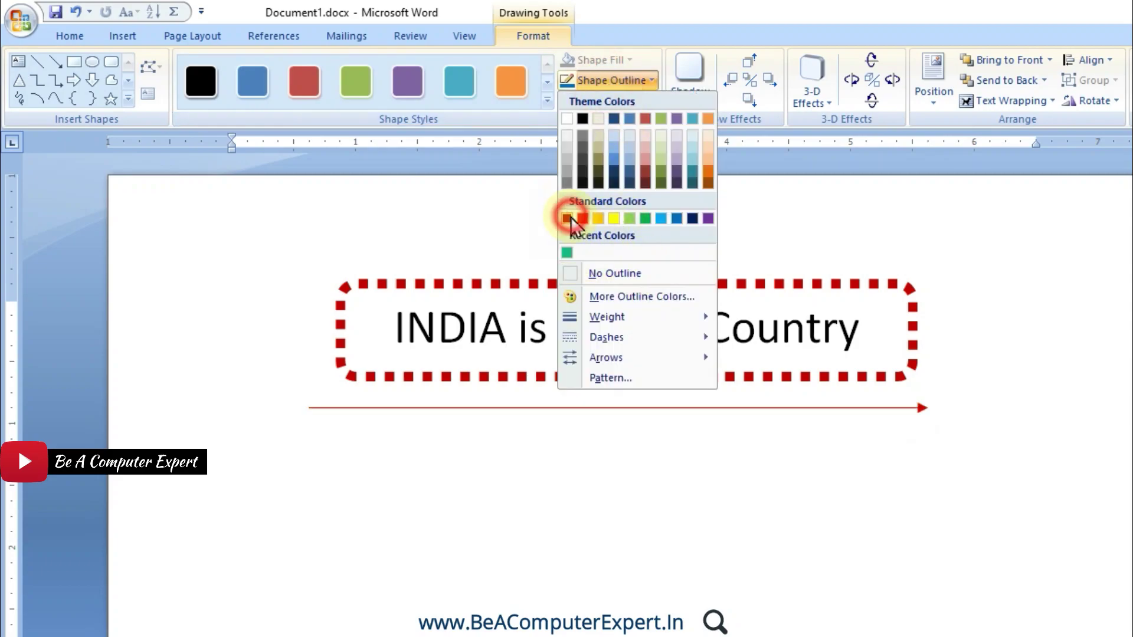
click(611, 83)
mouse_move(632, 316)
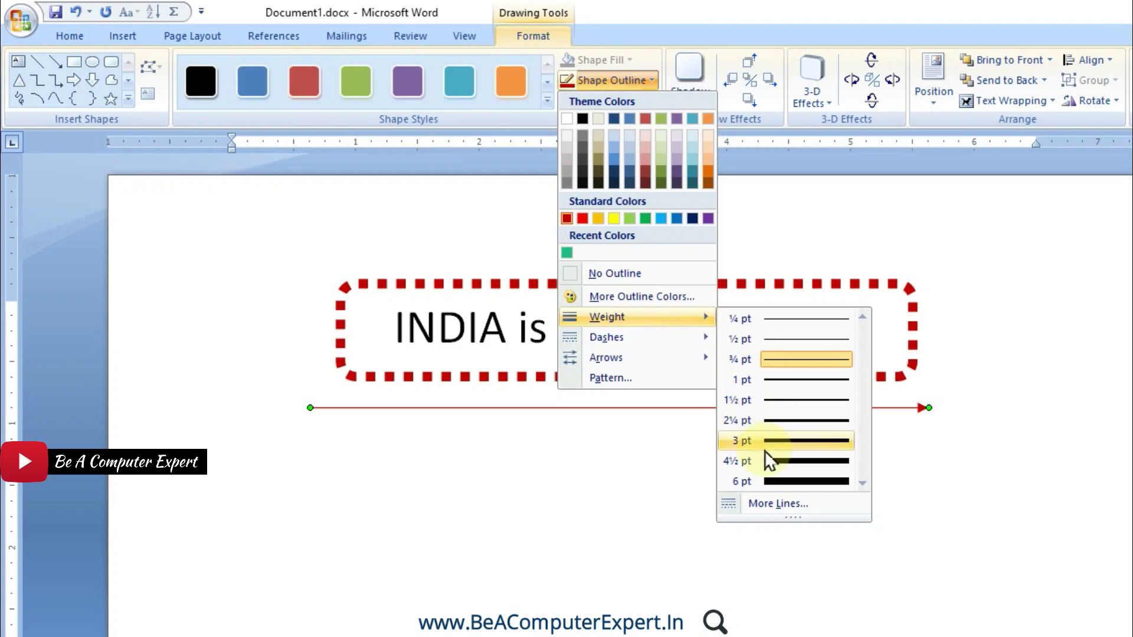
click(768, 463)
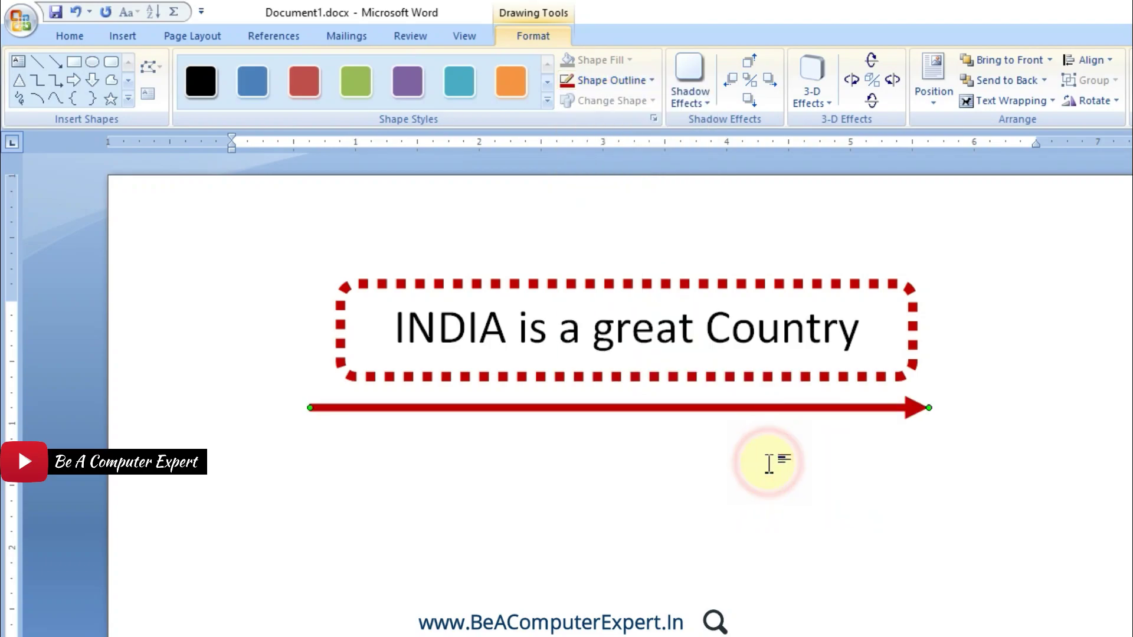
click(611, 80)
mouse_move(607, 317)
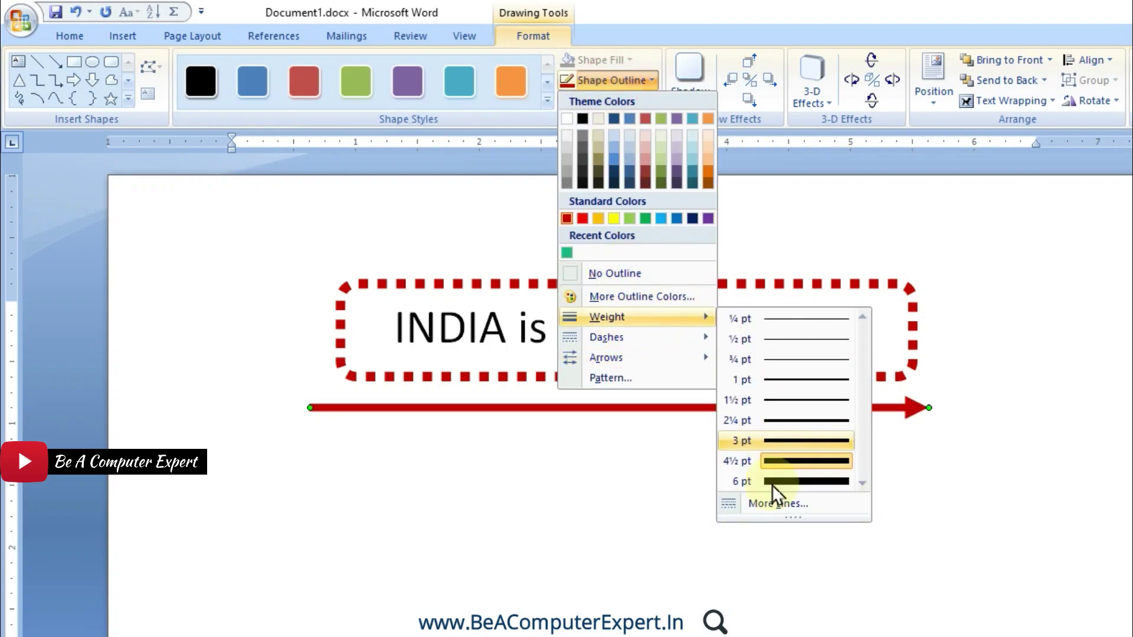
click(772, 504)
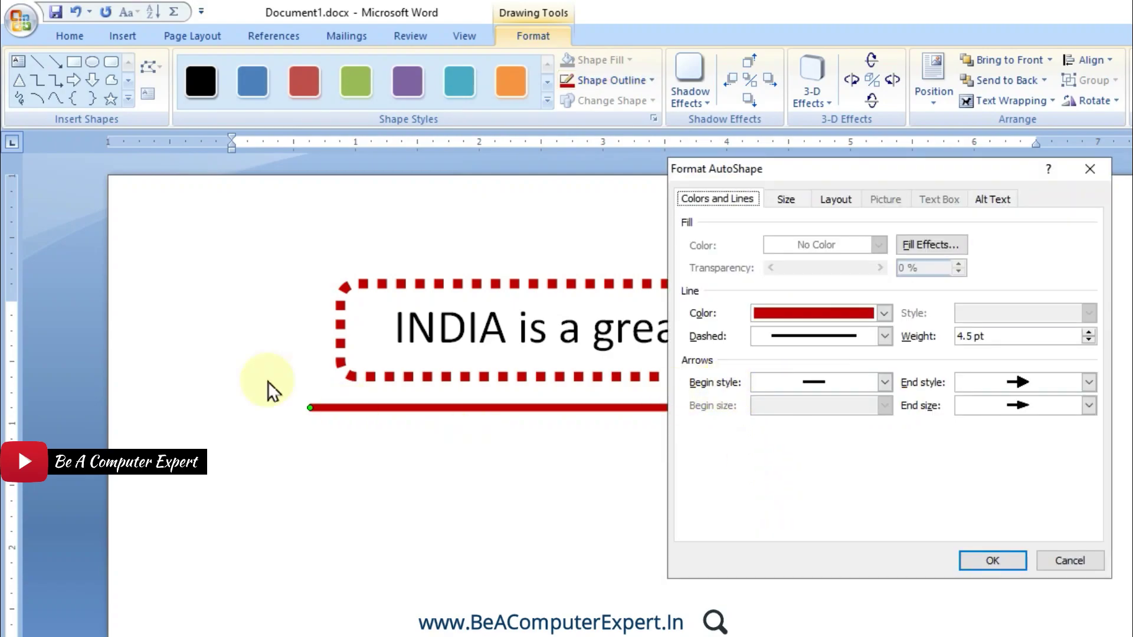
- Give the arrow a largest-size oval begin style and a slightly smaller-than-largest arrowhead end
click(884, 382)
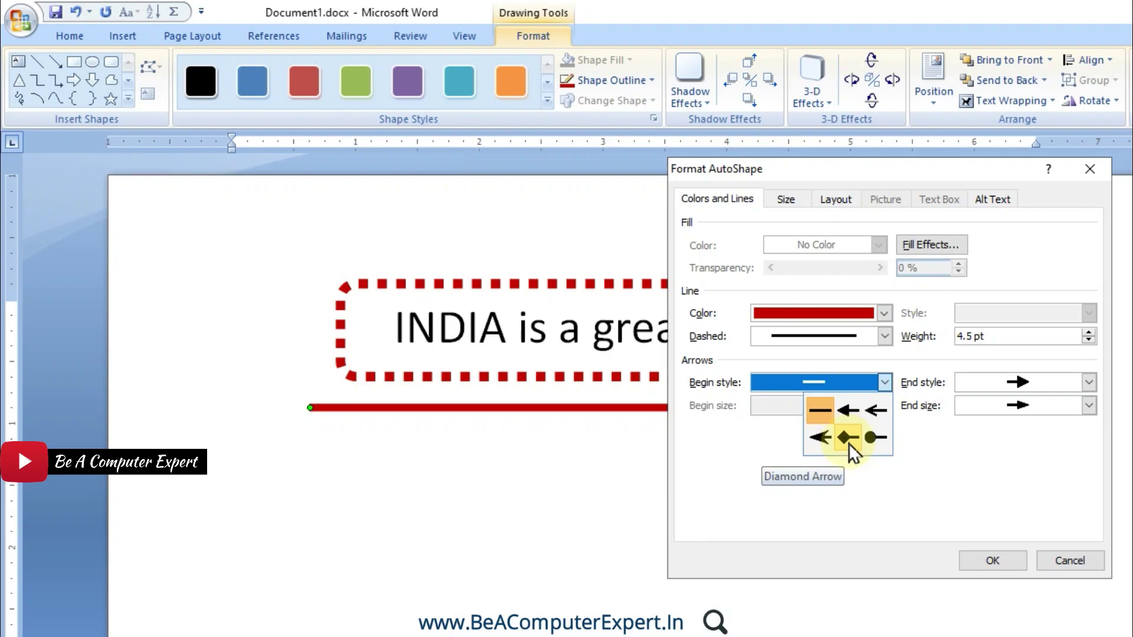
click(871, 438)
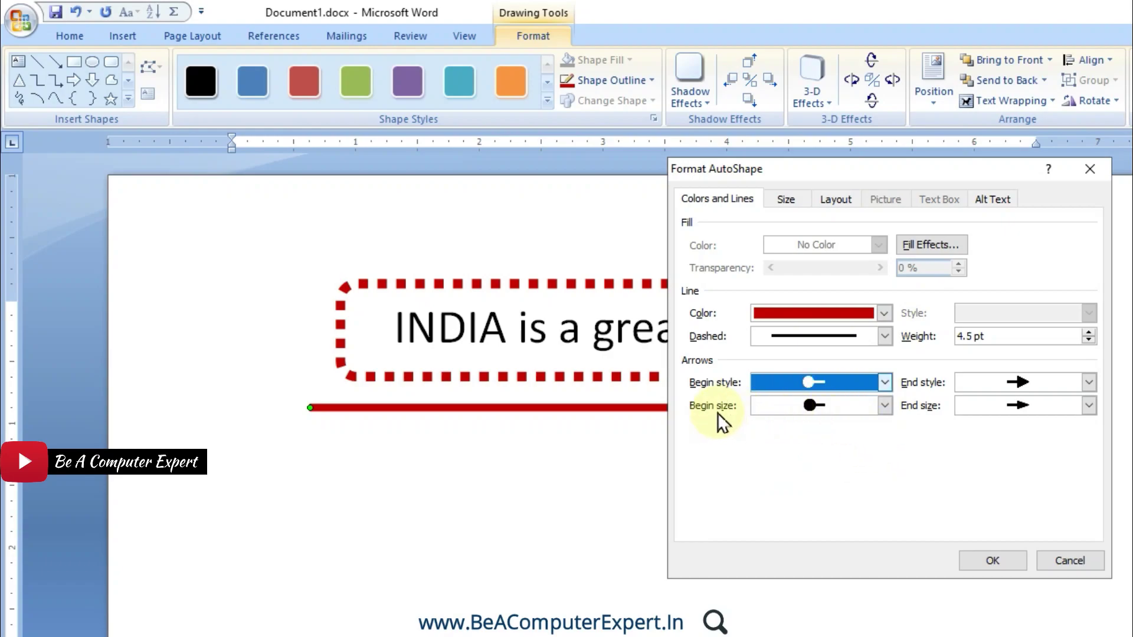
click(884, 406)
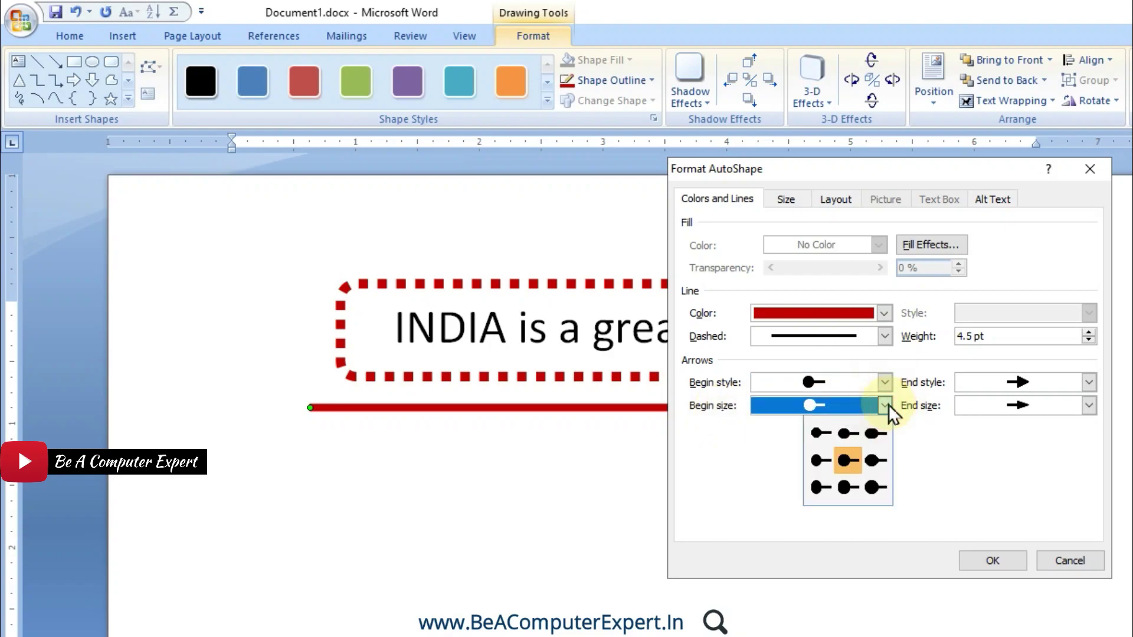
click(876, 488)
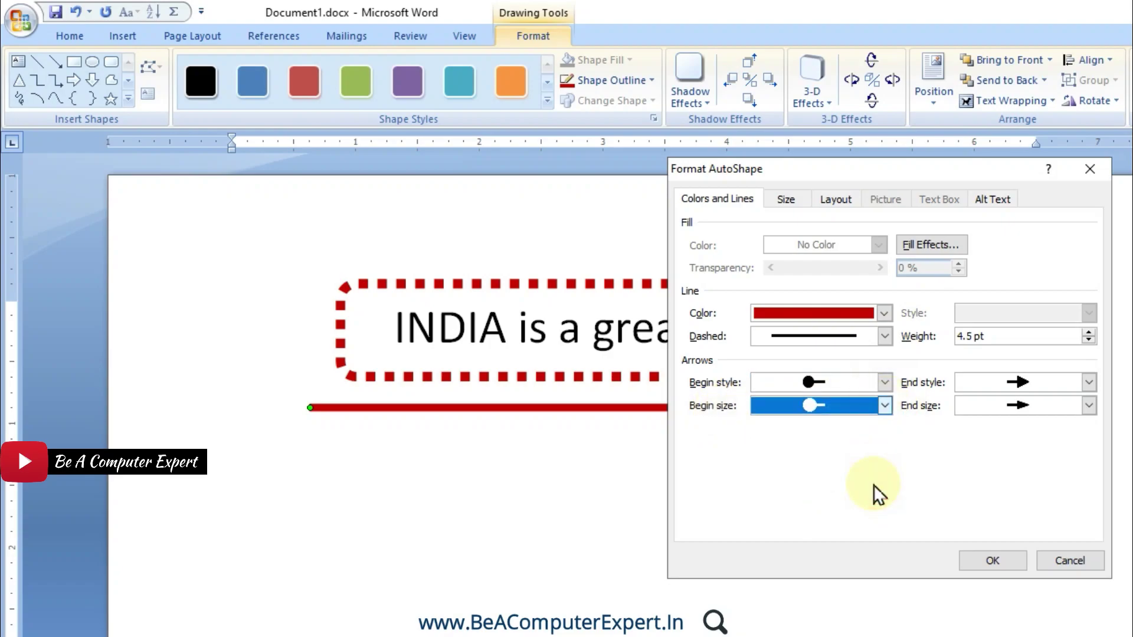
click(1087, 385)
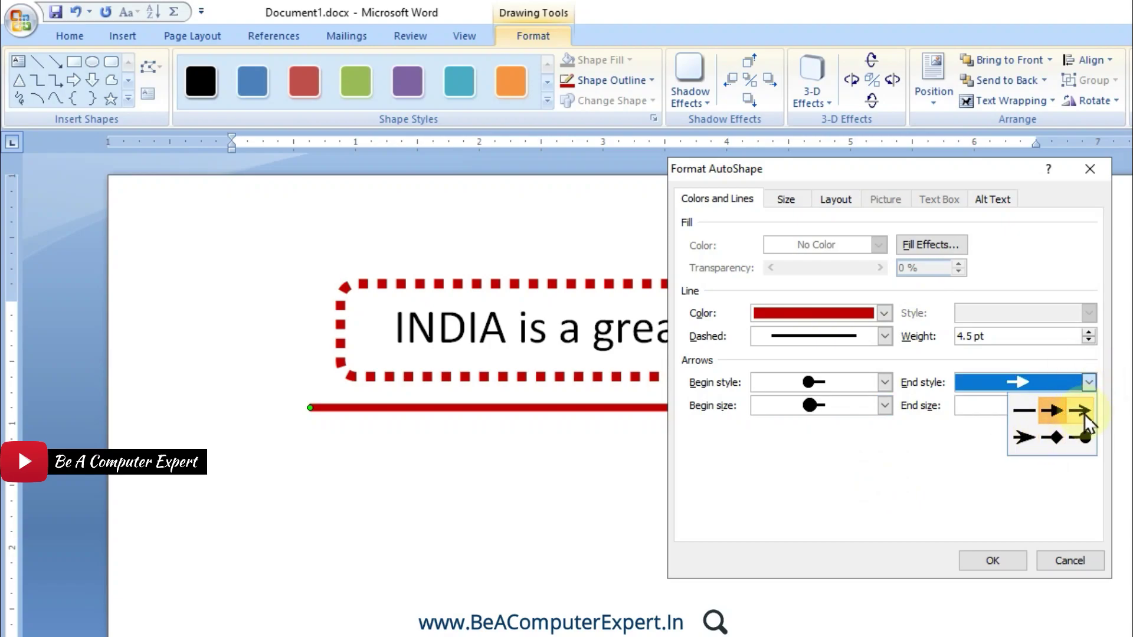
click(1087, 384)
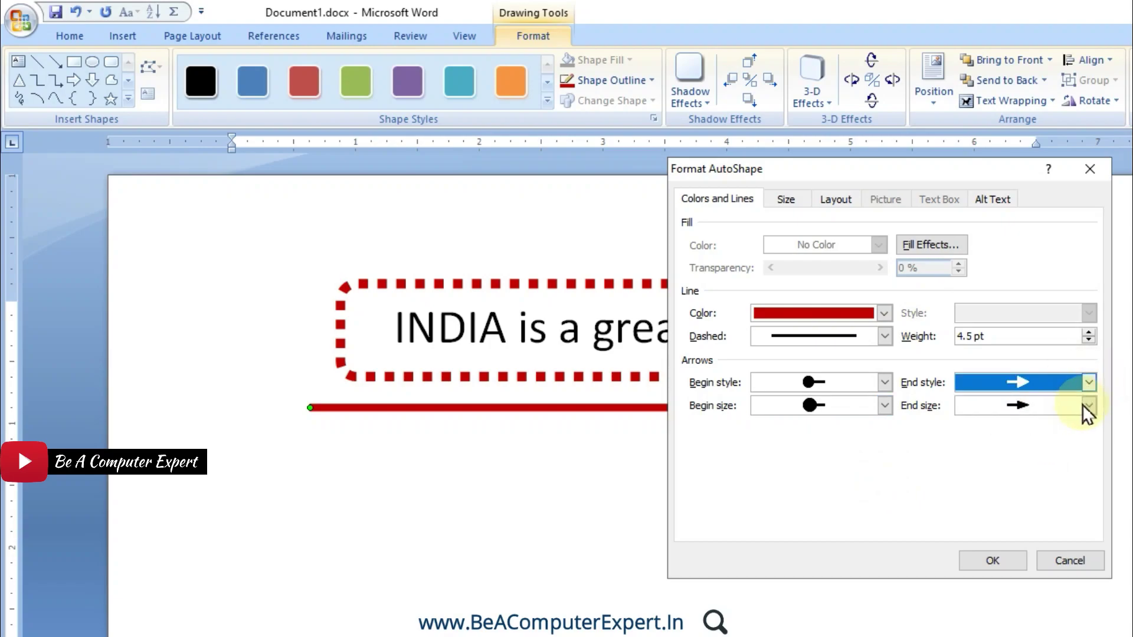
click(1087, 406)
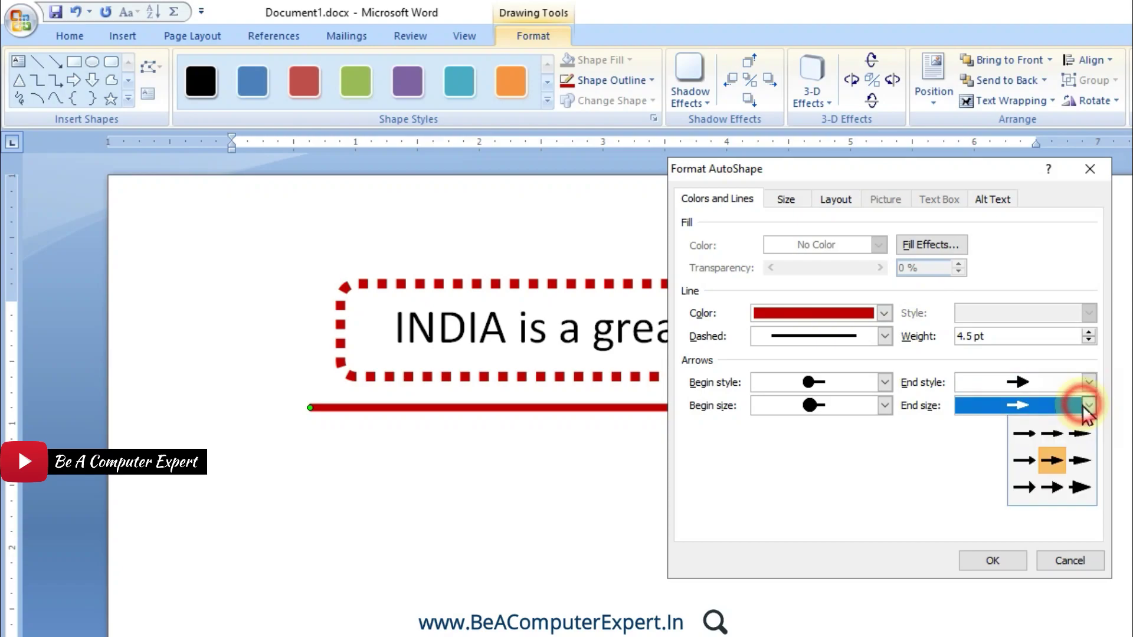
click(1079, 488)
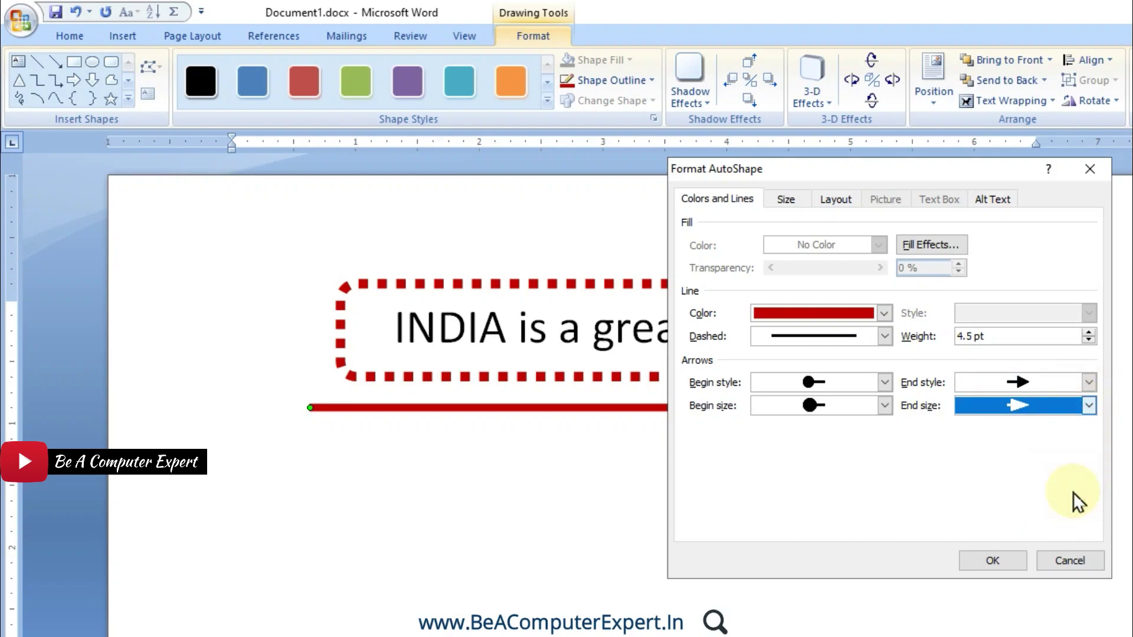
click(1087, 406)
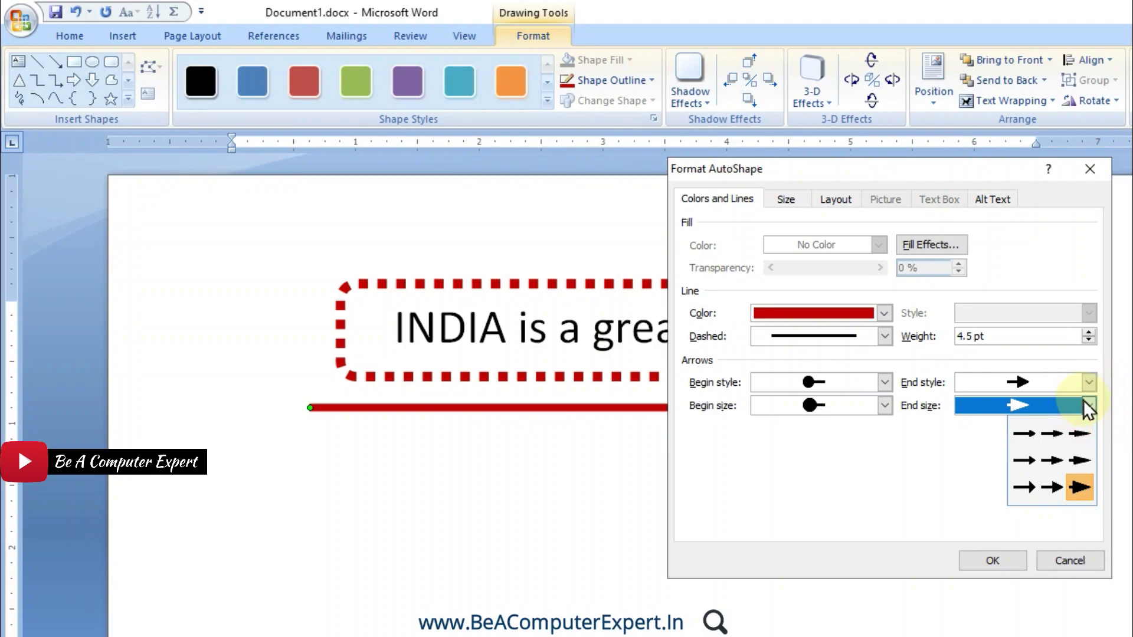
click(1079, 460)
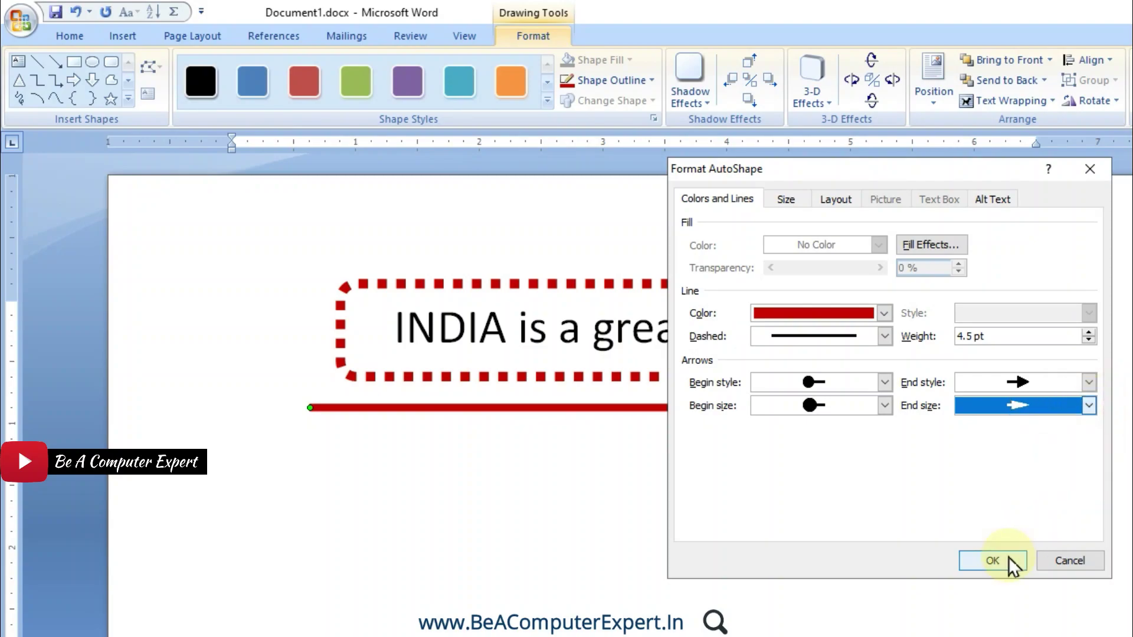
click(1013, 564)
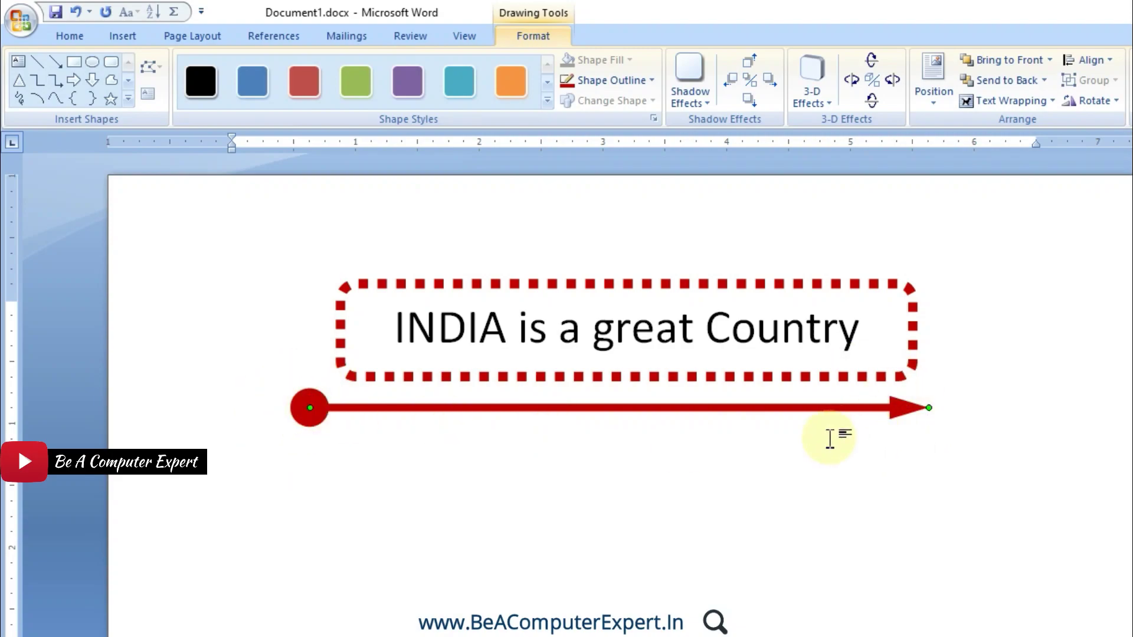
click(614, 81)
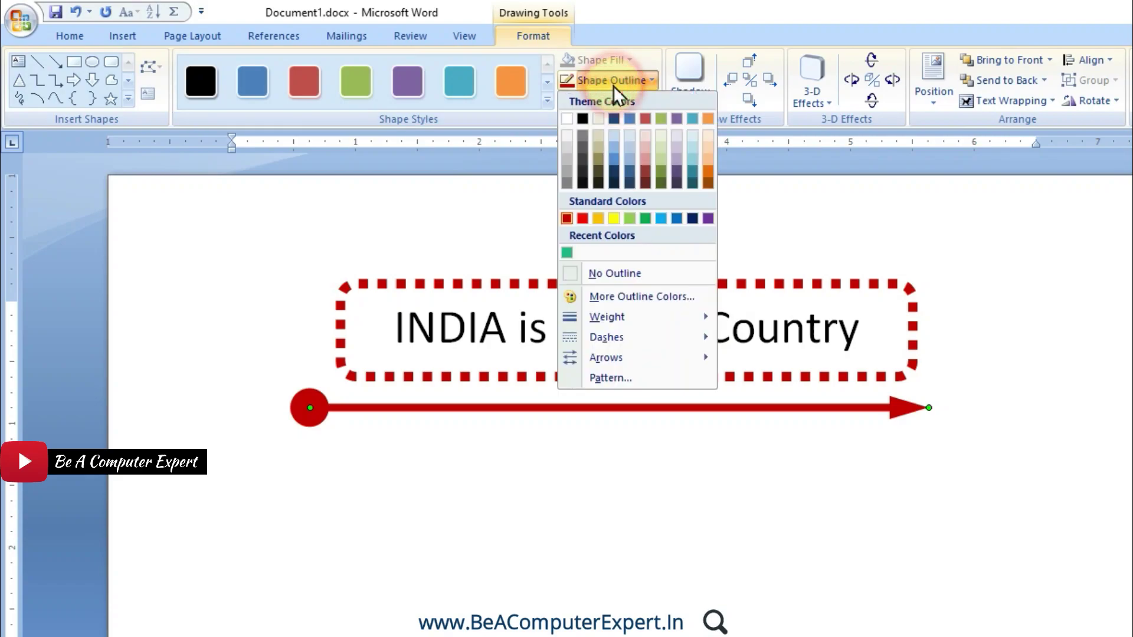
mouse_move(607, 337)
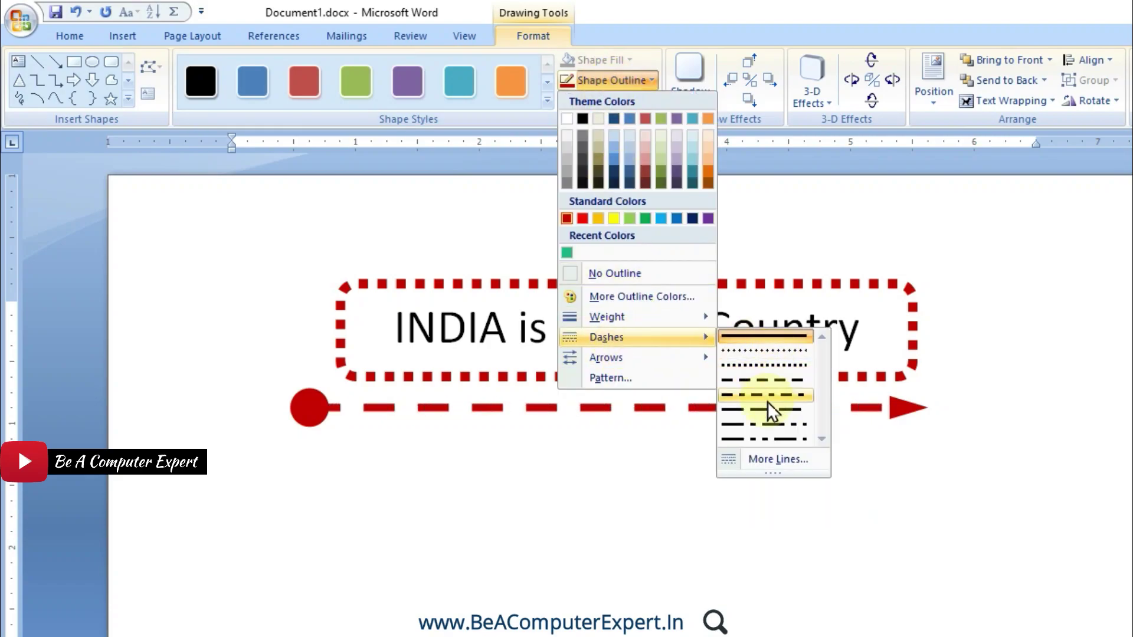
click(770, 459)
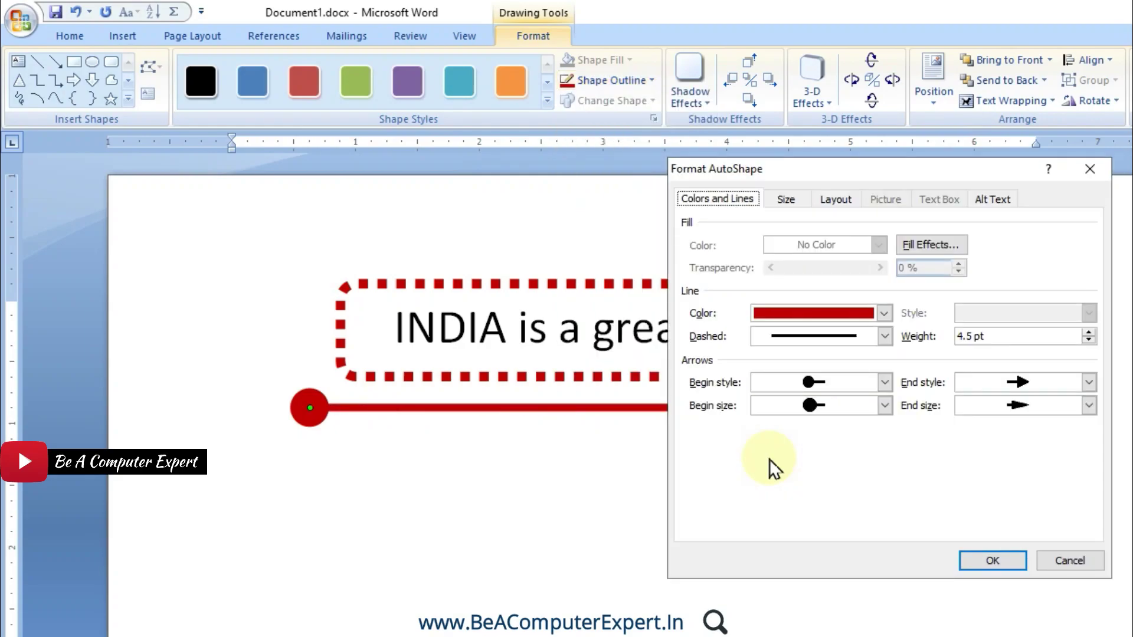
click(1073, 561)
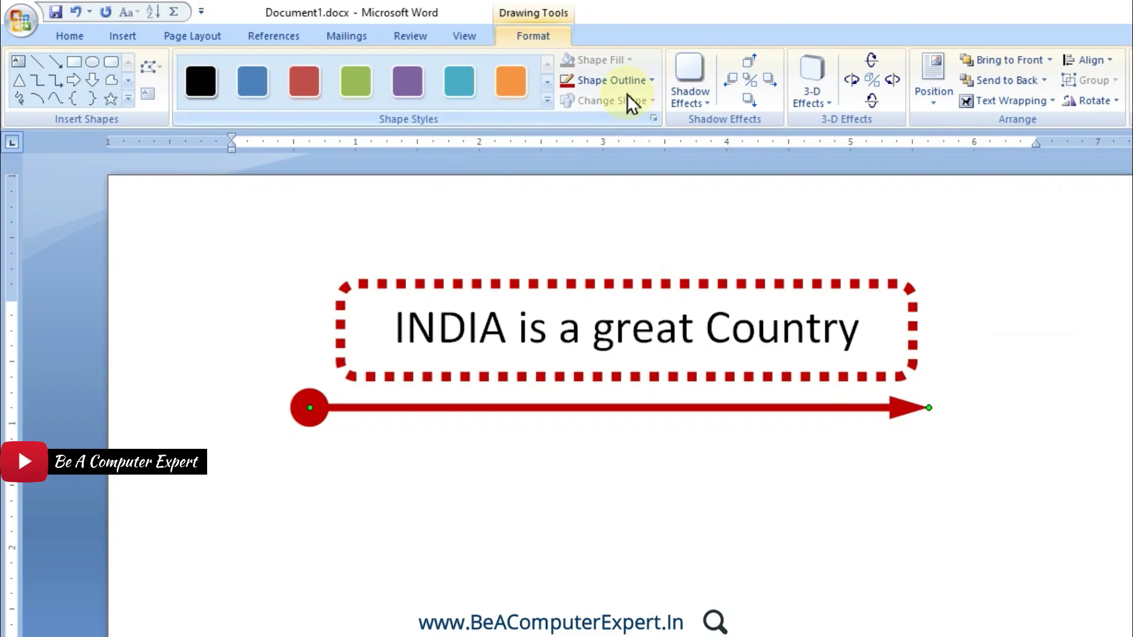
click(625, 81)
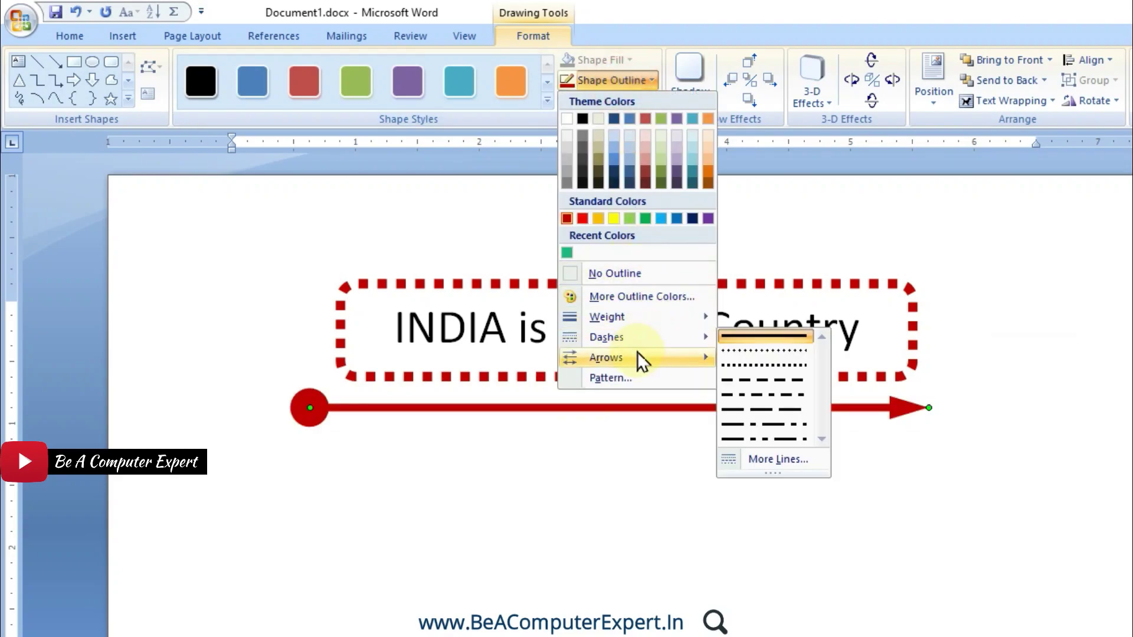
mouse_move(619, 357)
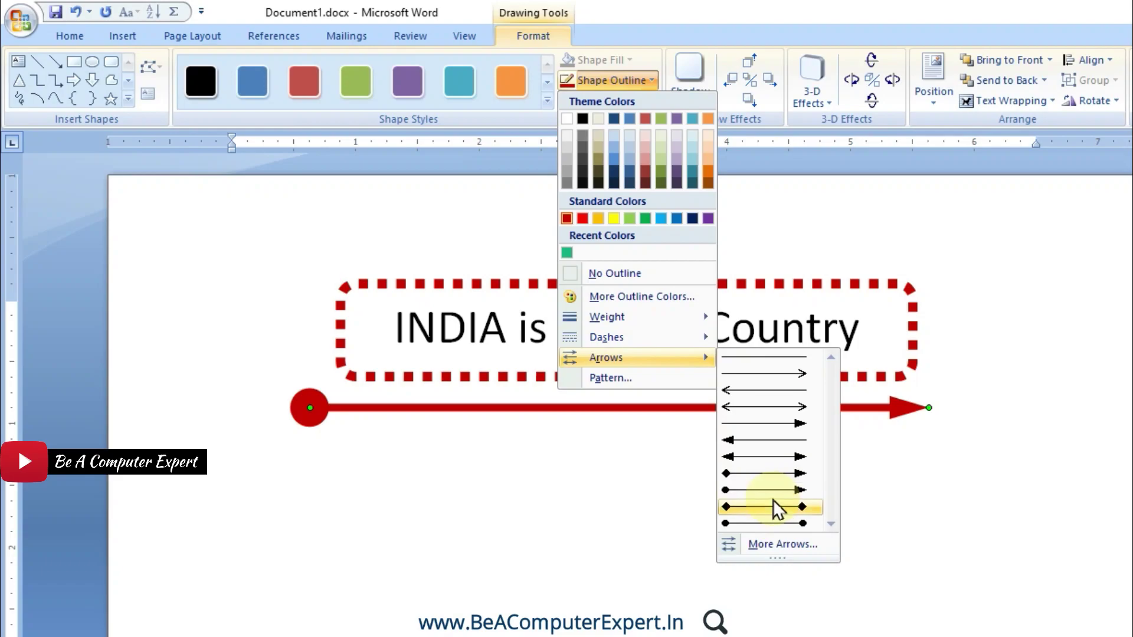
click(768, 540)
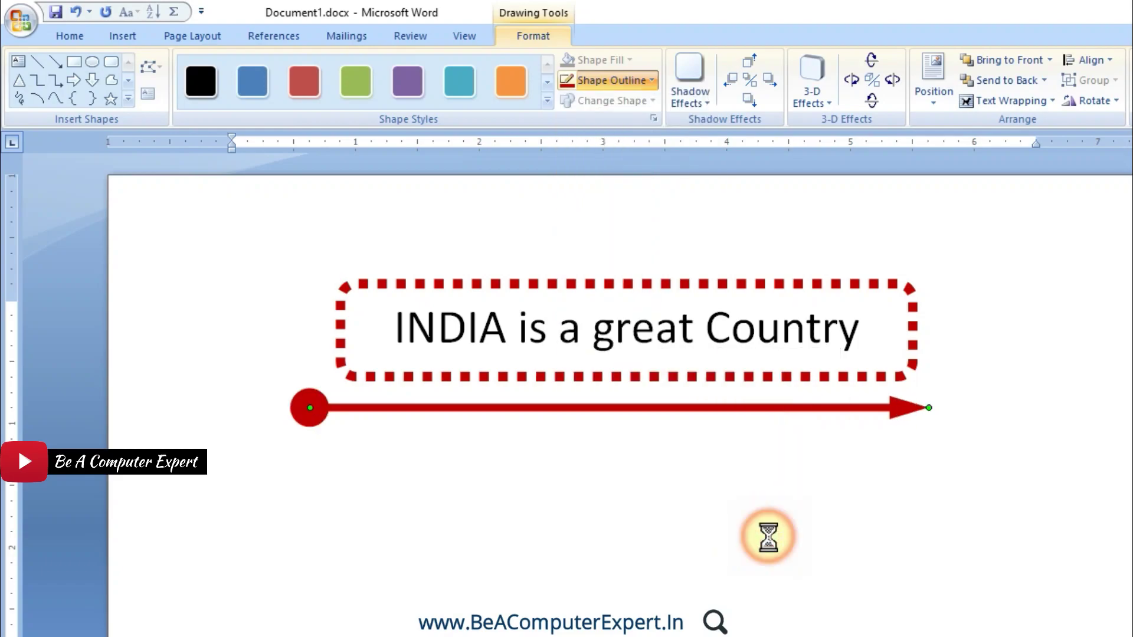
click(1069, 560)
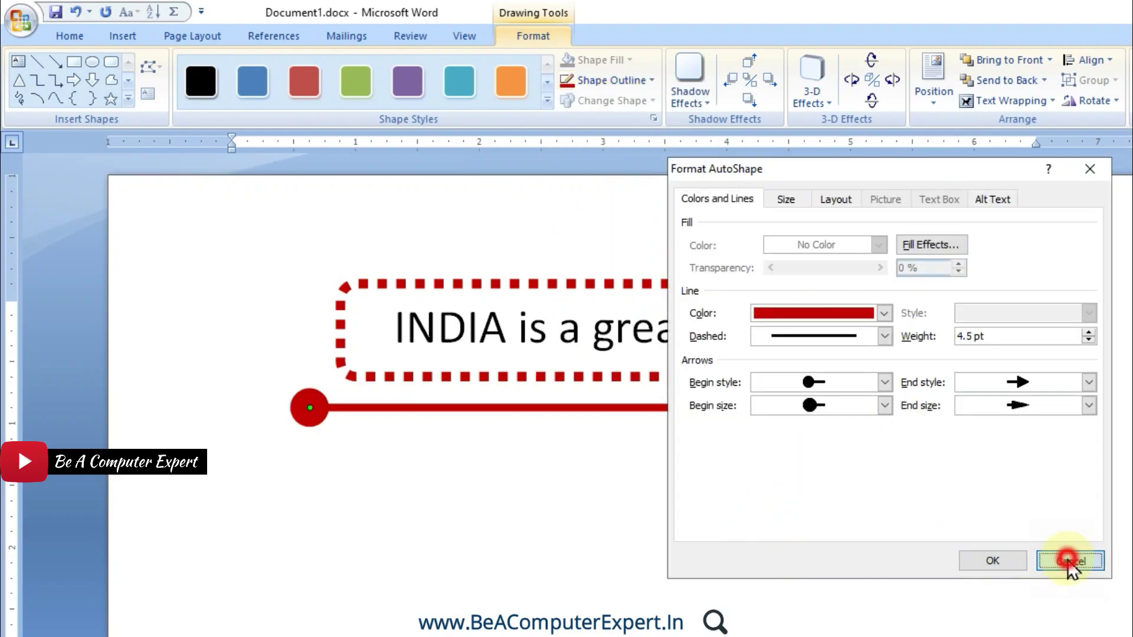
click(613, 81)
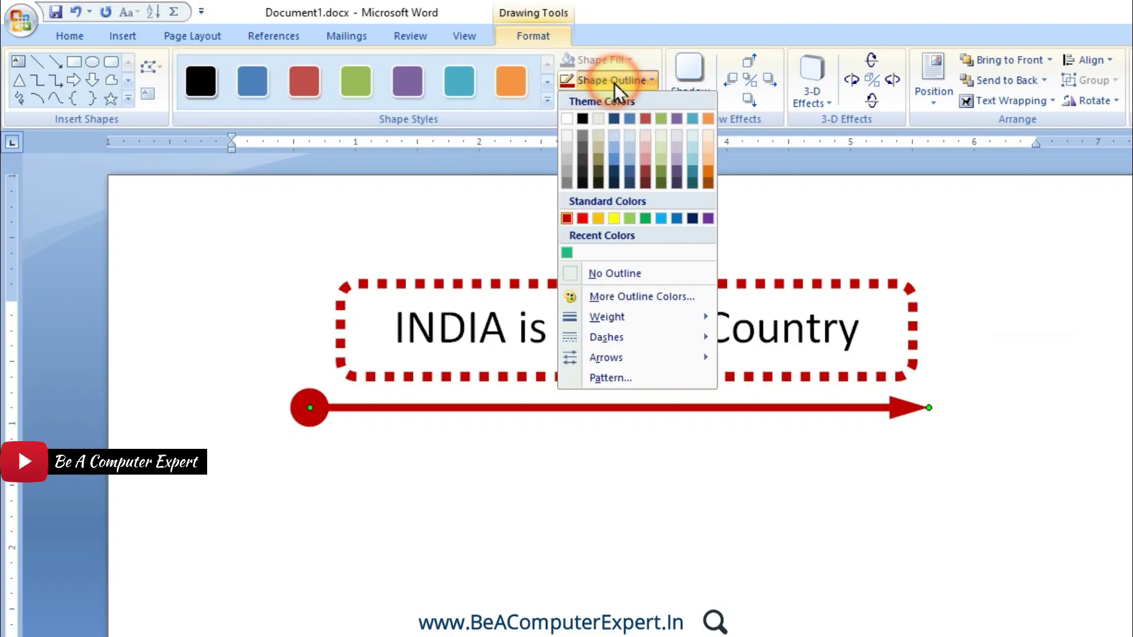
- Pattern the line with Wide downward diagonal stripes on a gold background
click(611, 377)
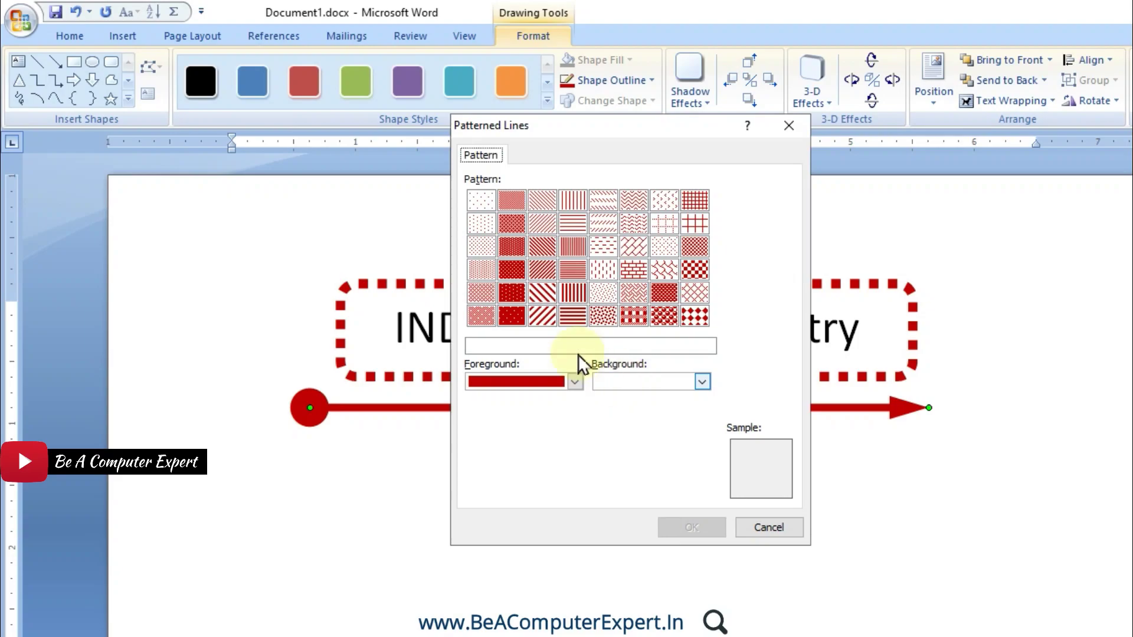
click(647, 383)
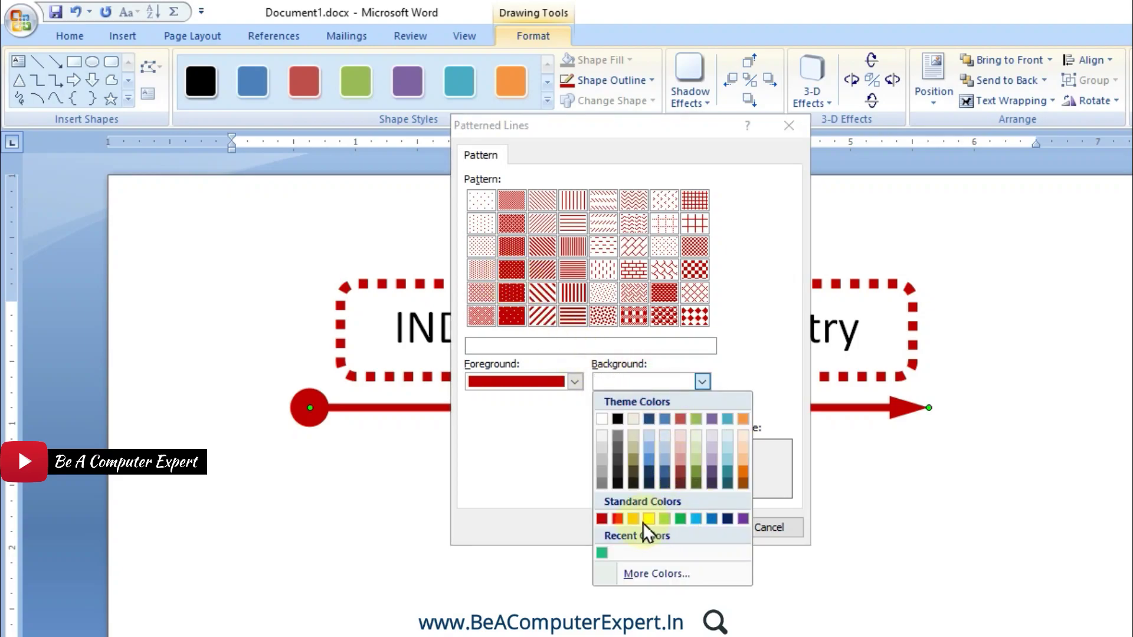
click(632, 518)
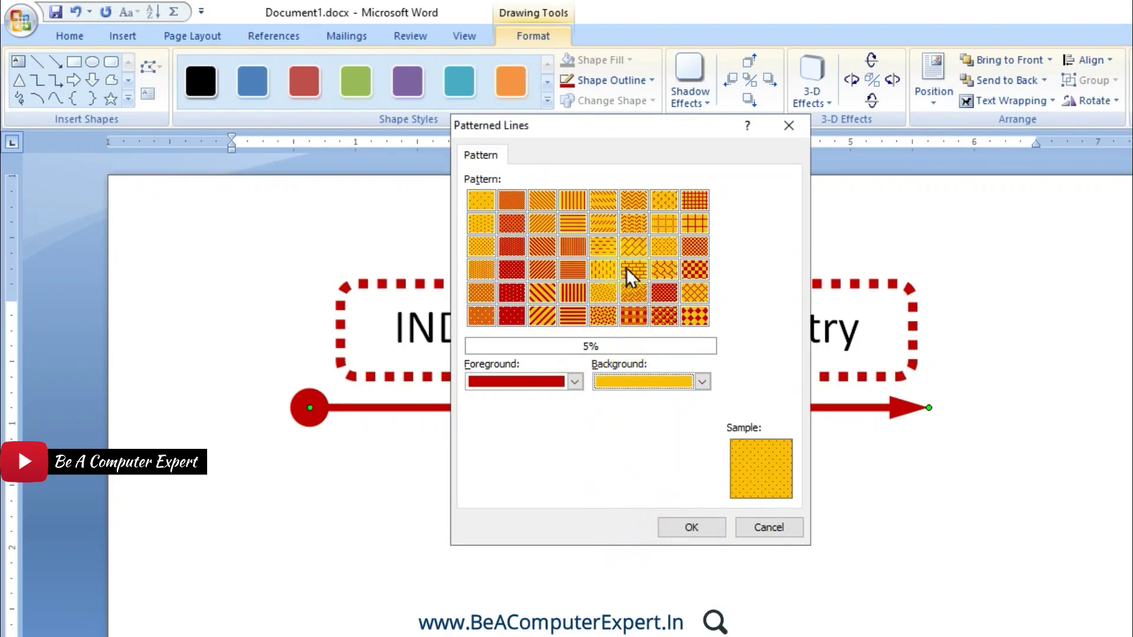
click(536, 295)
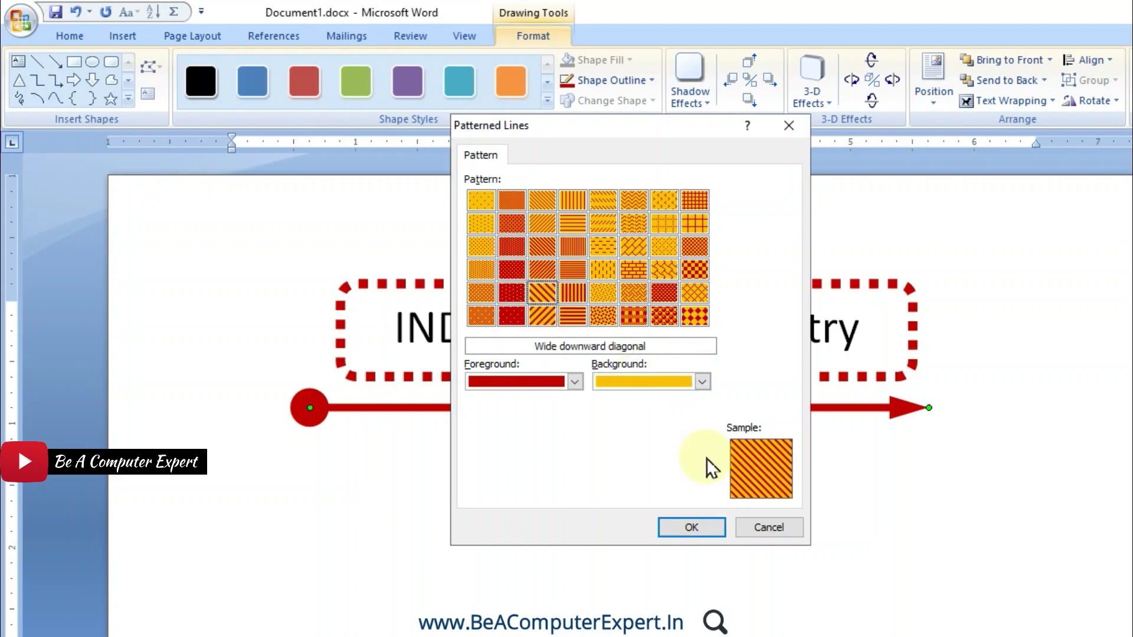
click(688, 528)
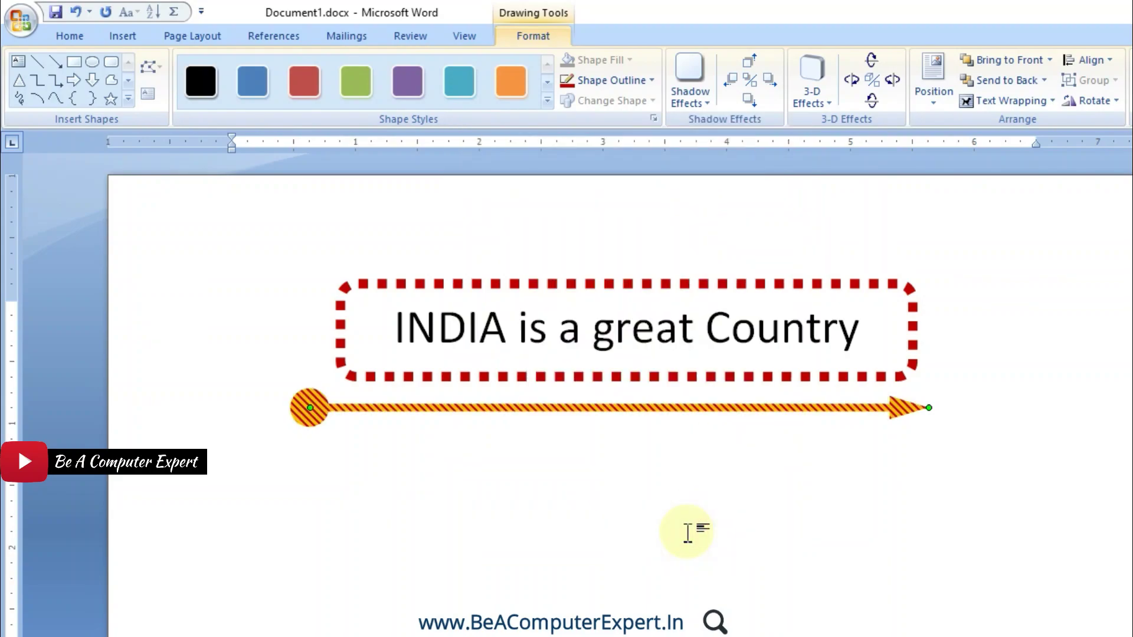
click(619, 83)
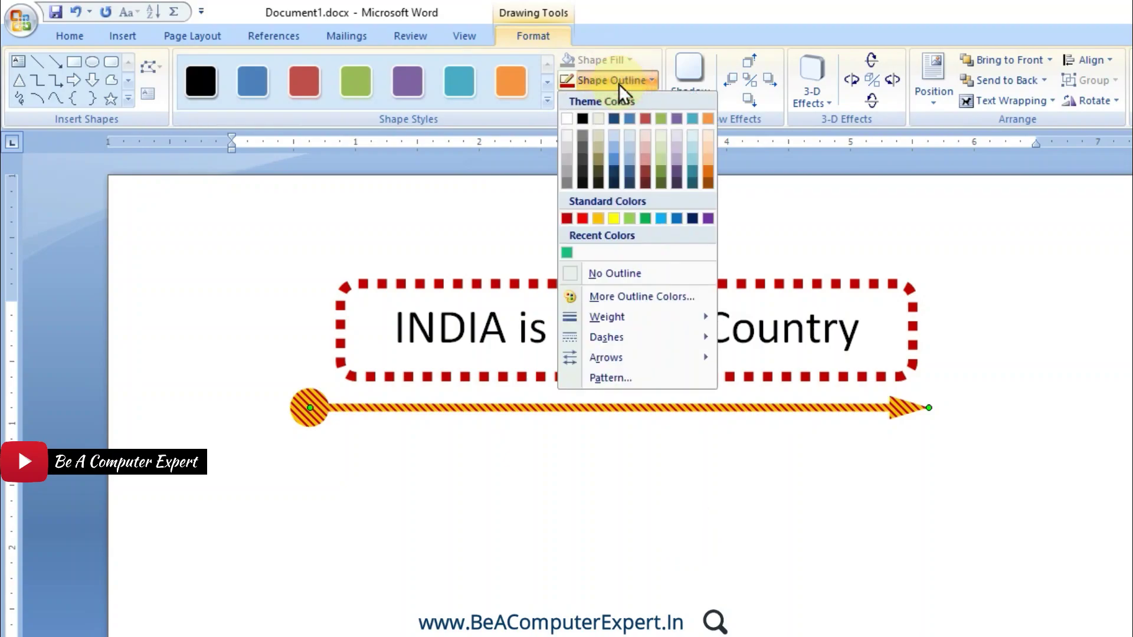
mouse_move(607, 337)
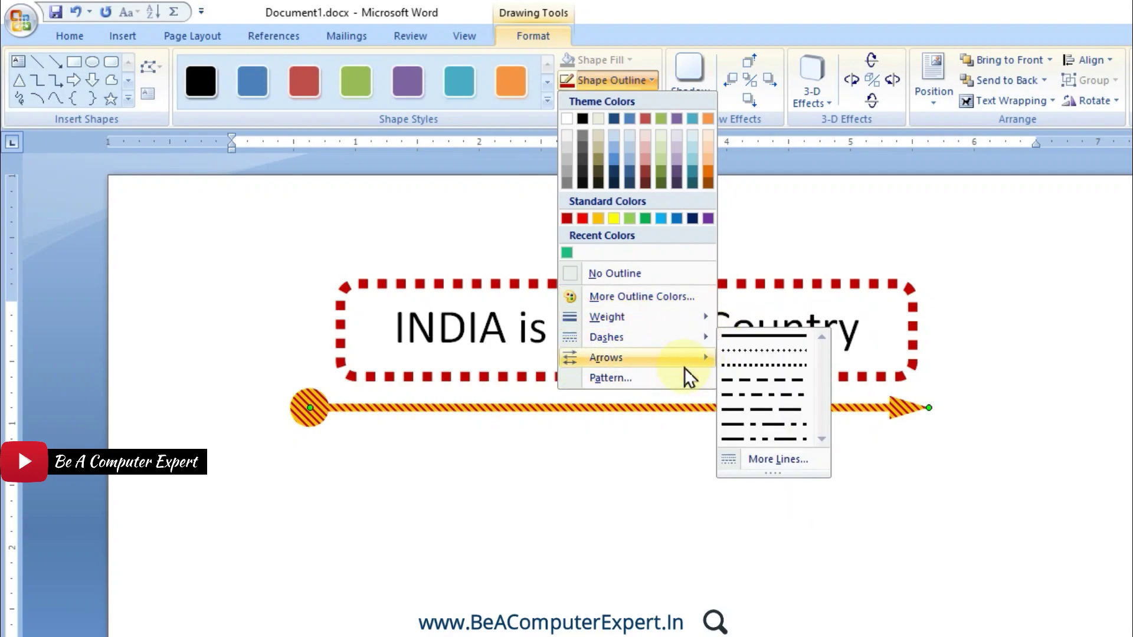
- Remove the line's arrowheads and make it solid red
mouse_move(607, 358)
click(742, 359)
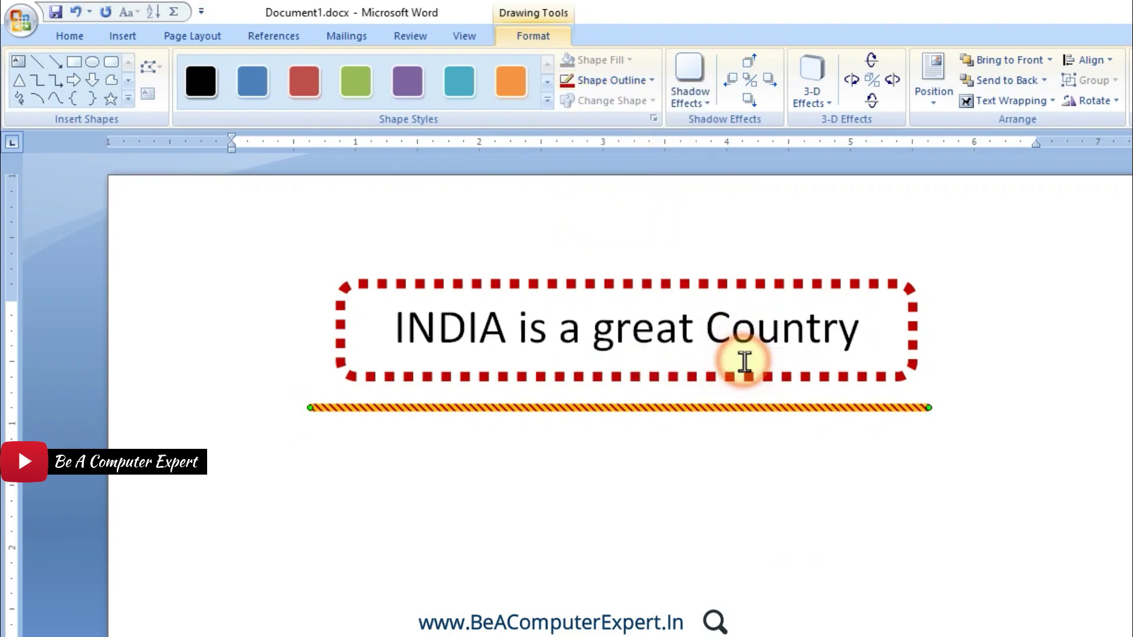
click(590, 83)
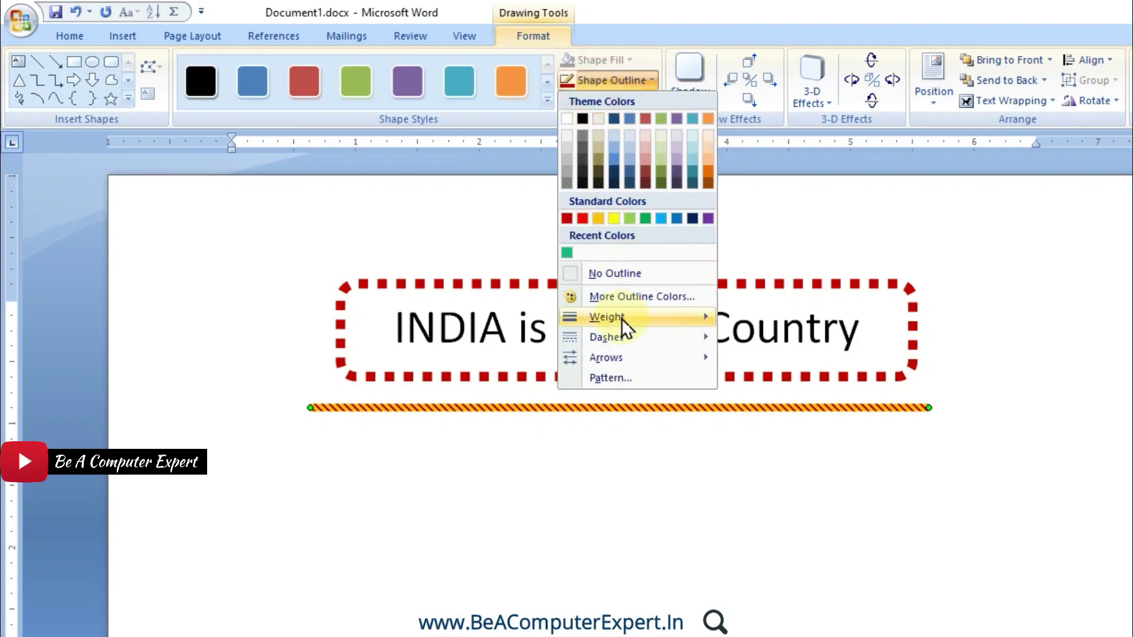
click(587, 219)
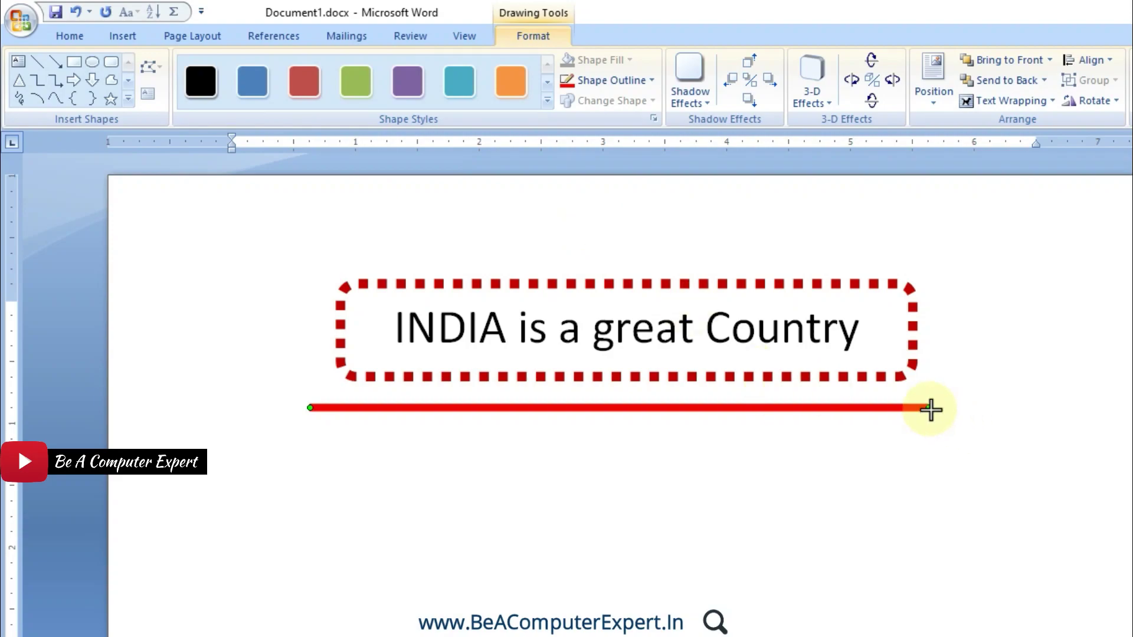
- Move the line's right end so it sits slightly lower and shorter beneath the box
drag(931, 408, 865, 546)
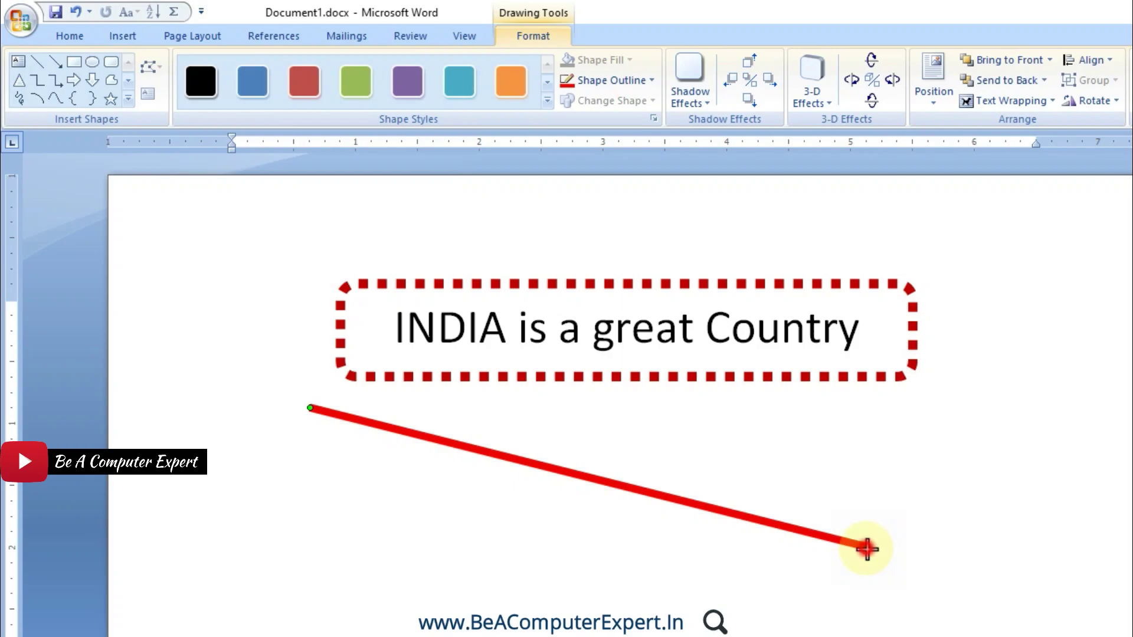
drag(866, 547, 899, 424)
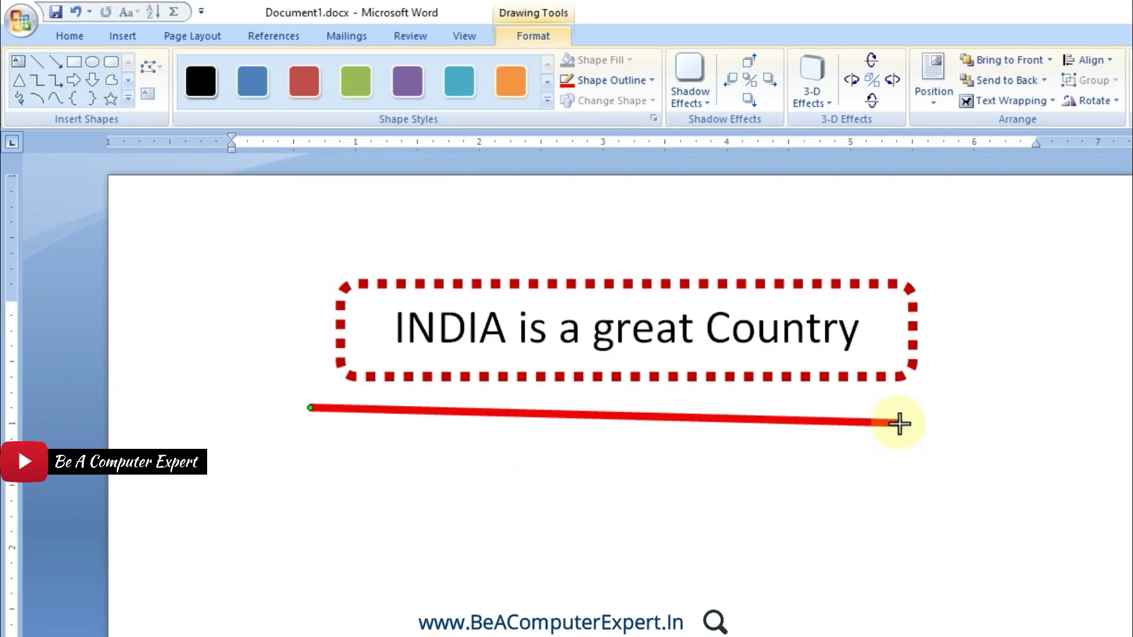
click(899, 424)
click(758, 418)
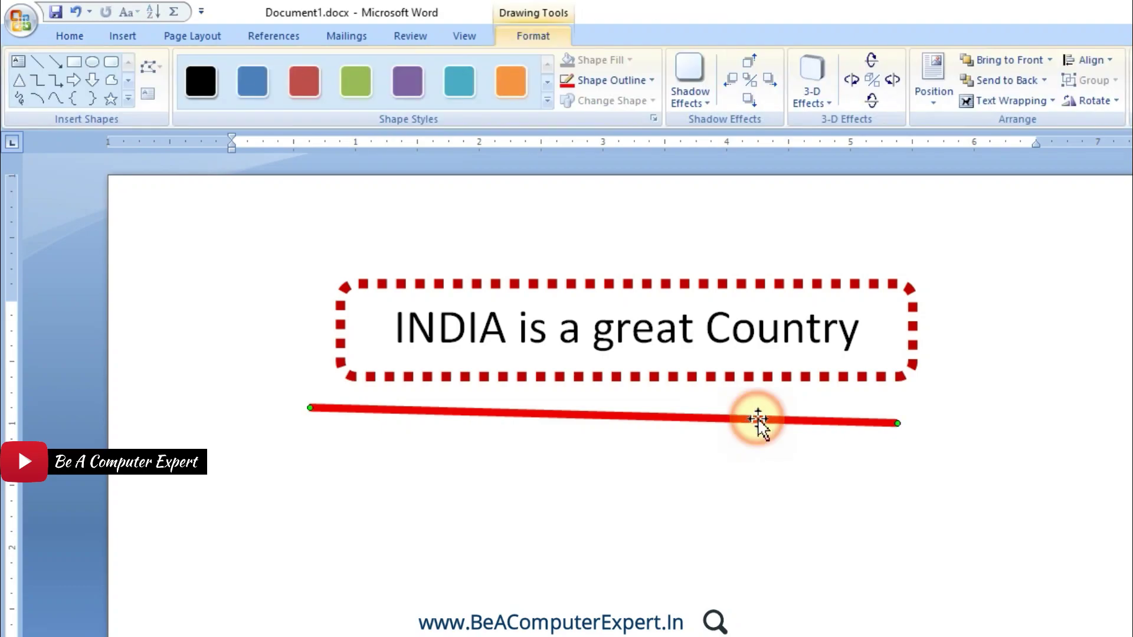
click(603, 81)
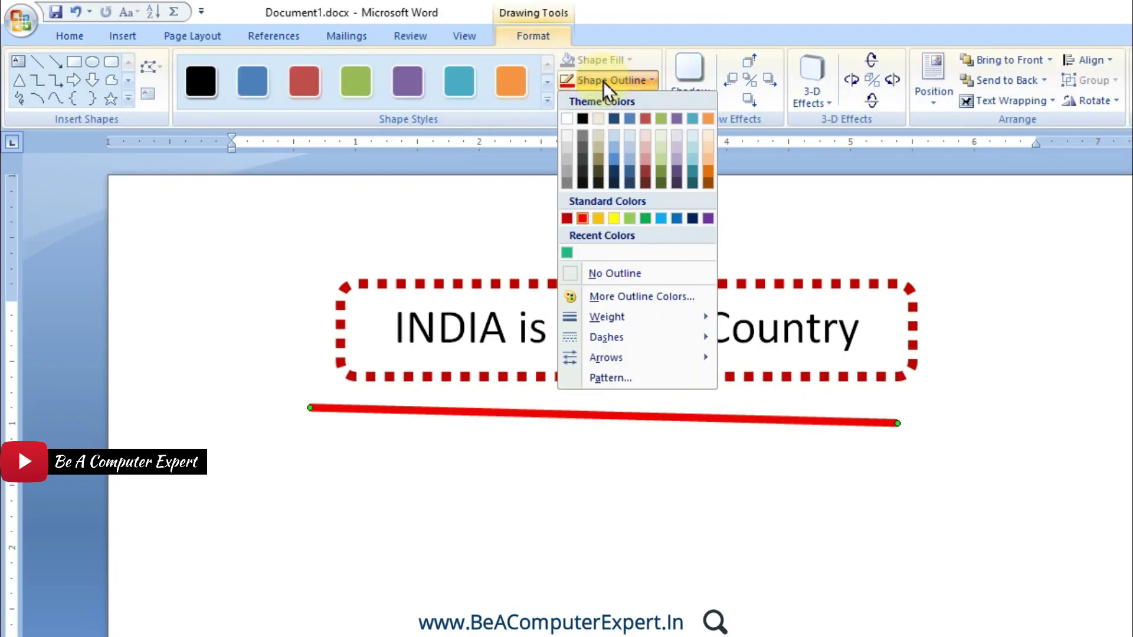
- Delete the red line, then select the dotted INDIA text box to show its format tools
click(603, 81)
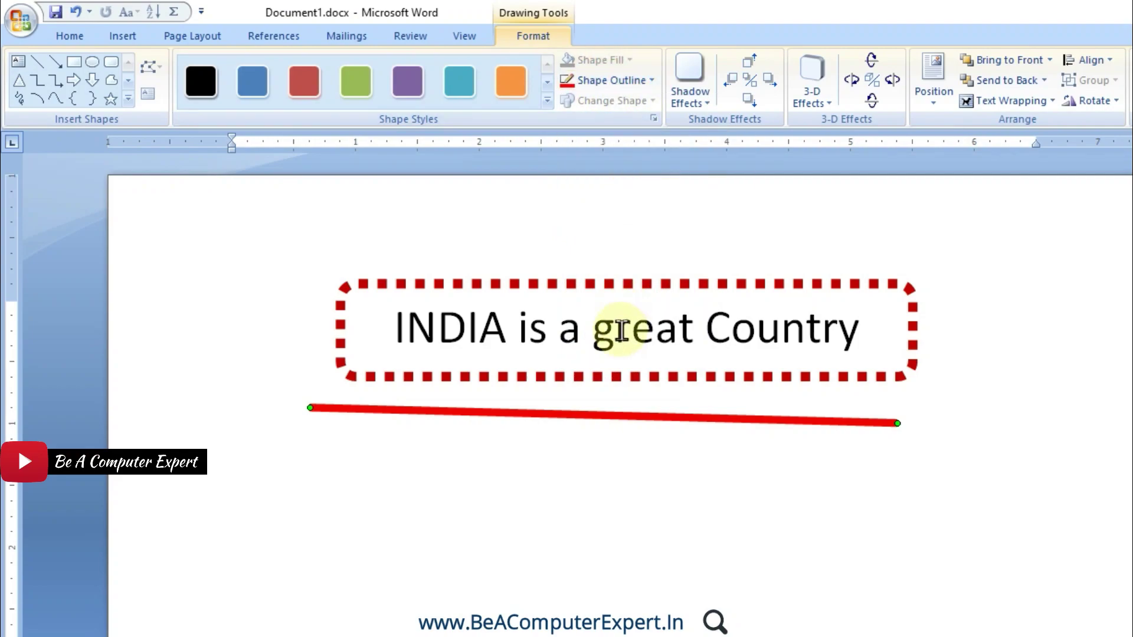
click(572, 418)
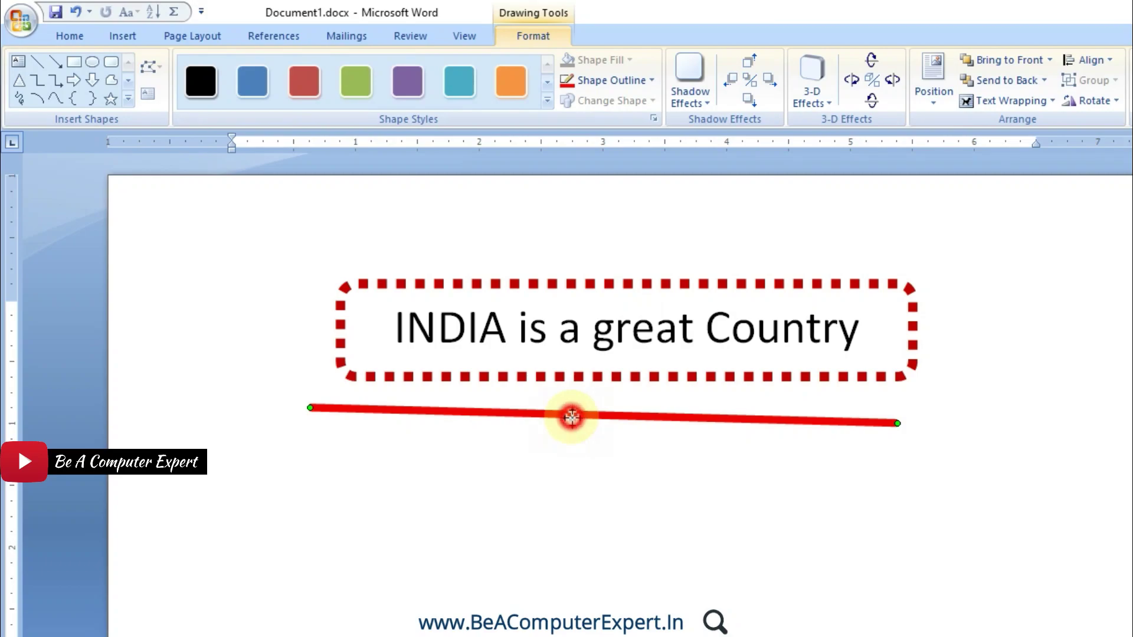
key(Delete)
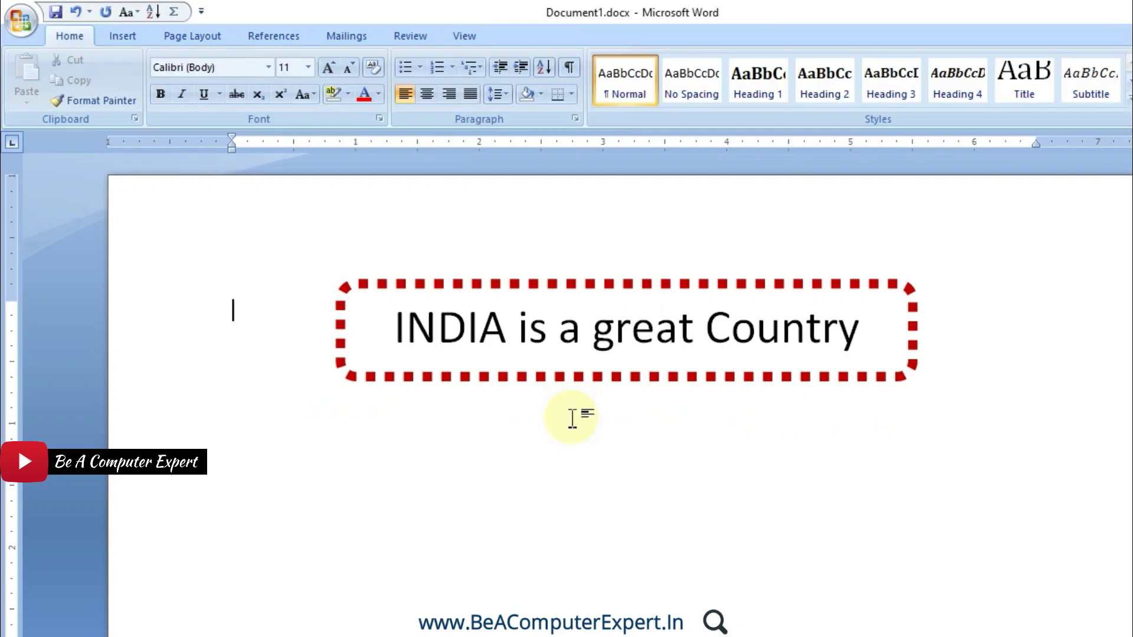
click(544, 293)
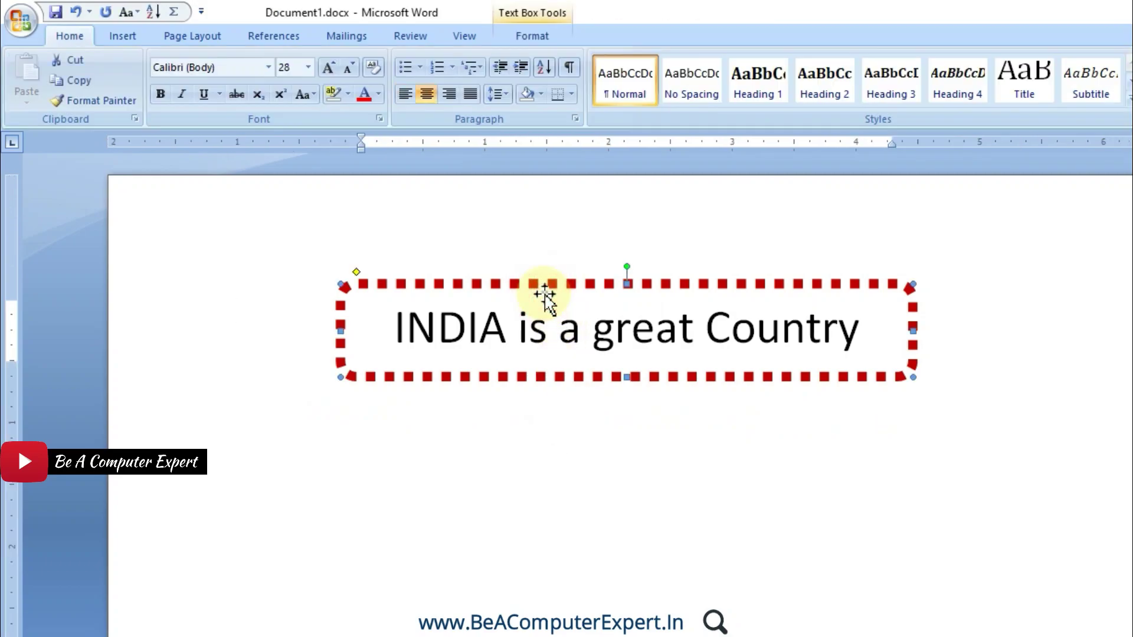
double_click(543, 293)
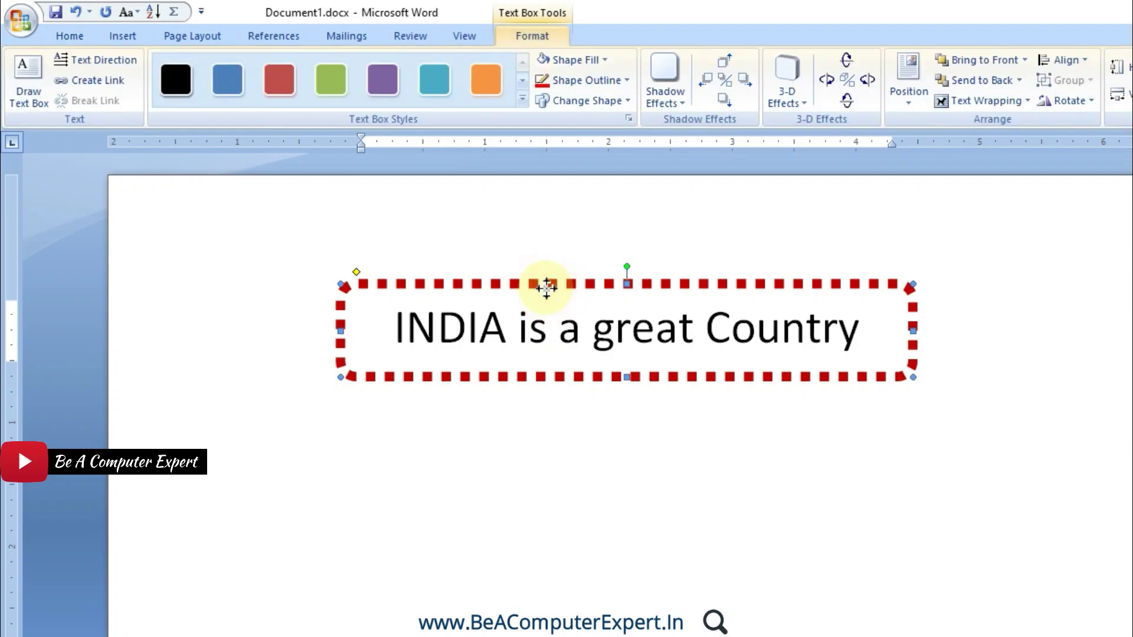
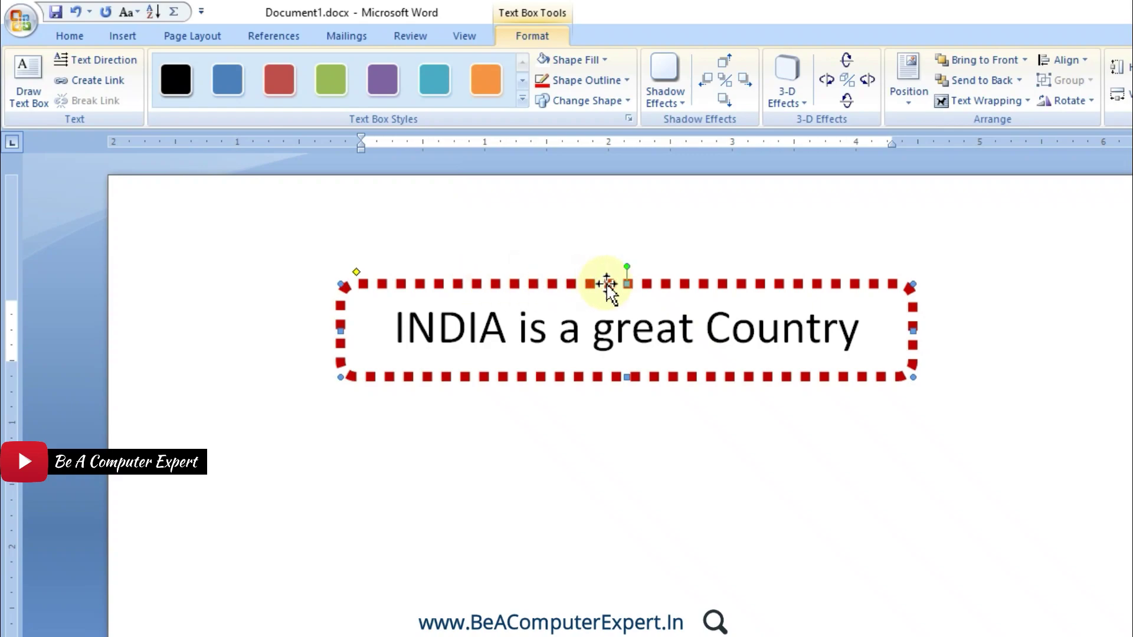
- Try the Bevel shape on the text box, then the Oval shape
click(600, 107)
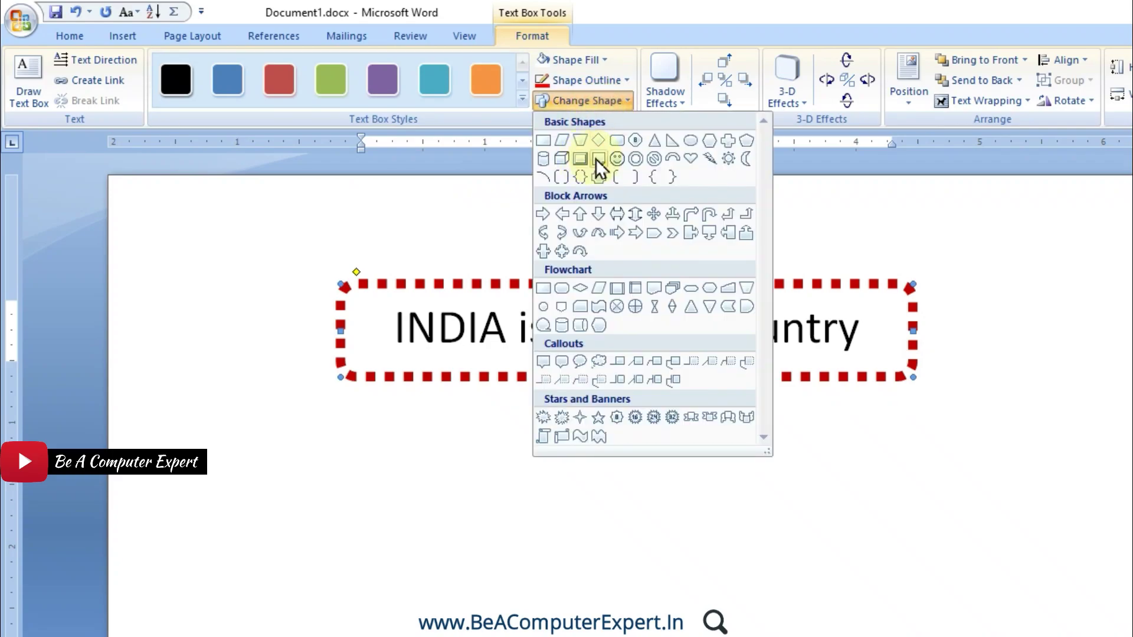
click(581, 158)
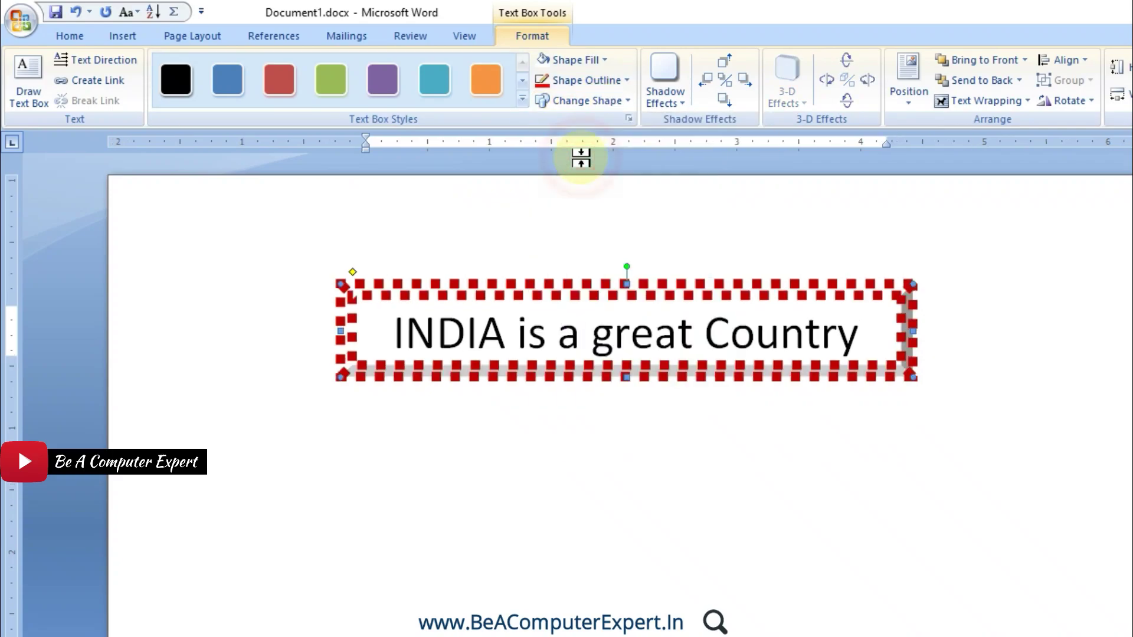
click(602, 101)
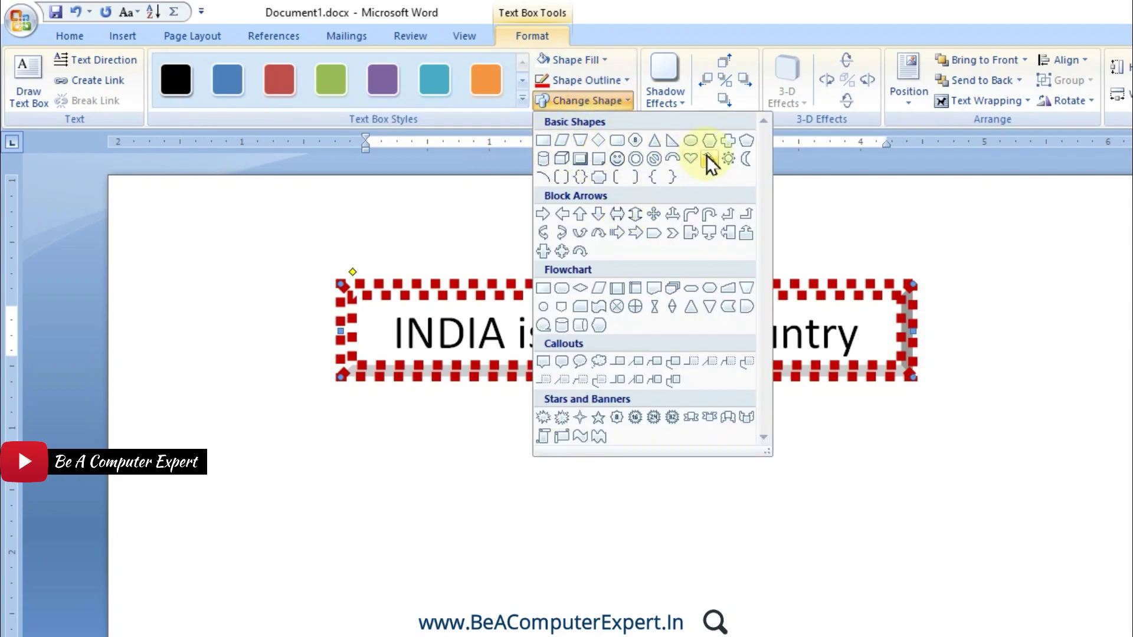
click(691, 143)
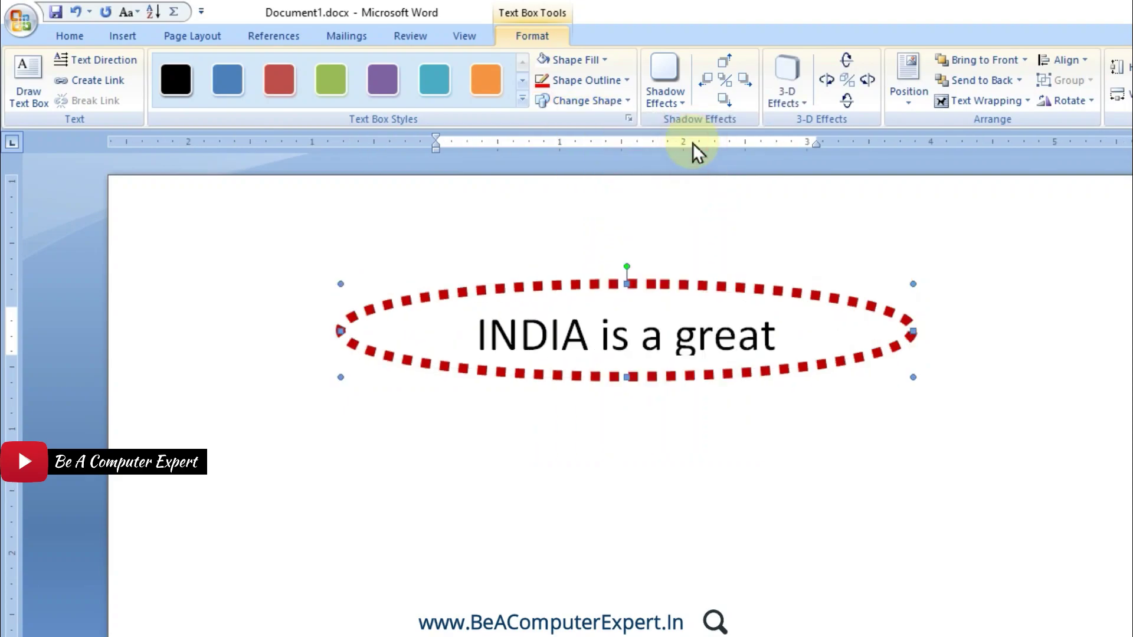
- Change the oval text box into the slanted Flowchart: Data parallelogram
click(619, 80)
click(617, 97)
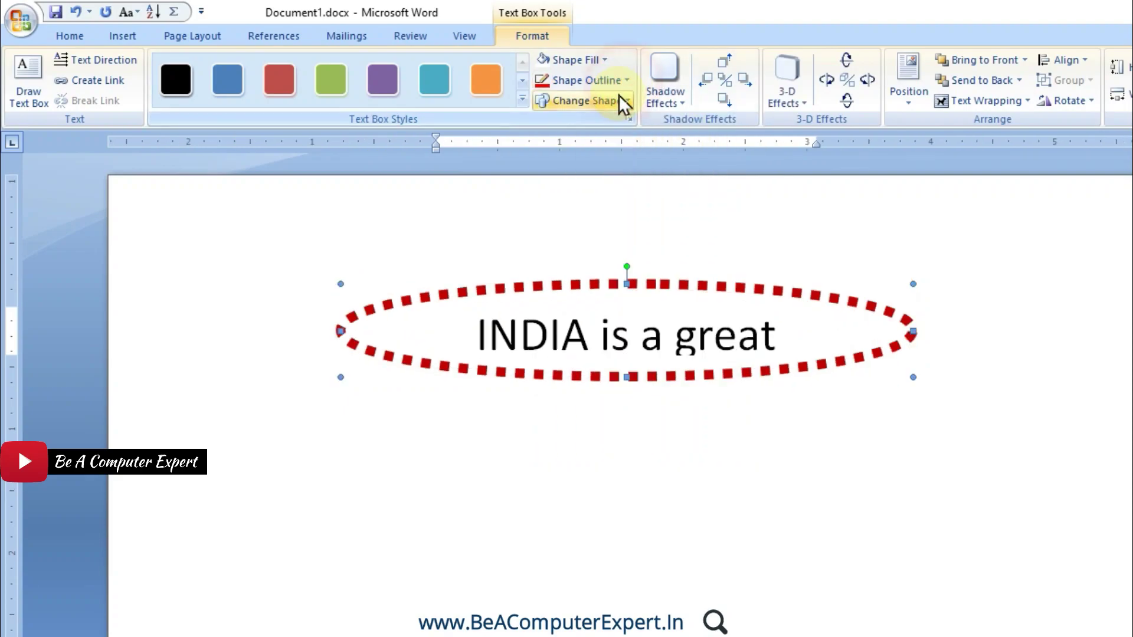
click(618, 100)
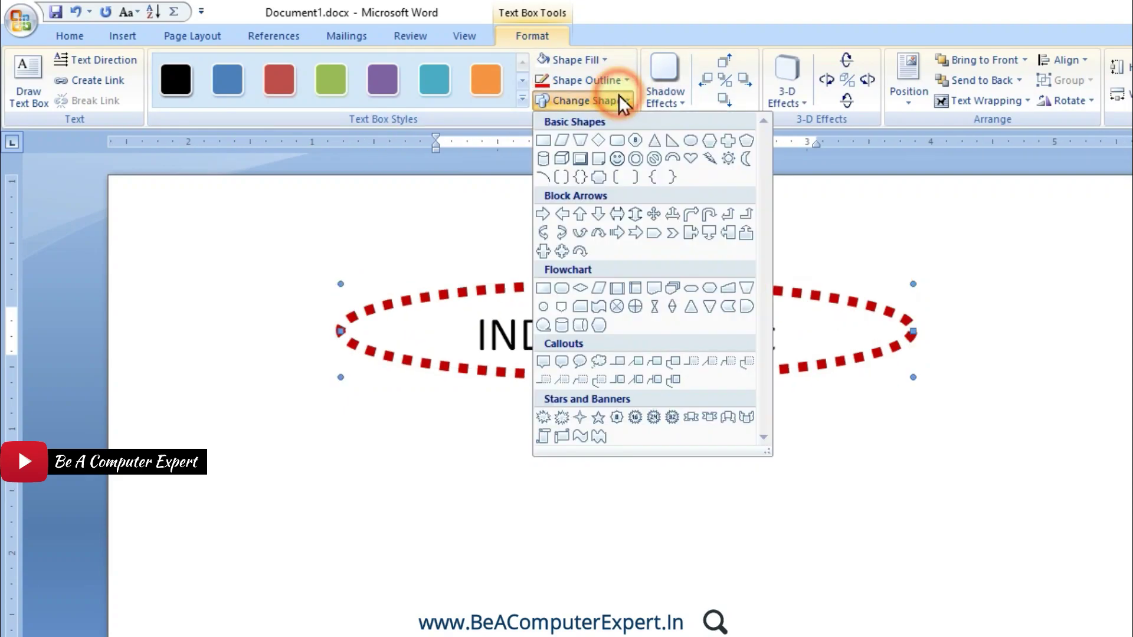
click(597, 288)
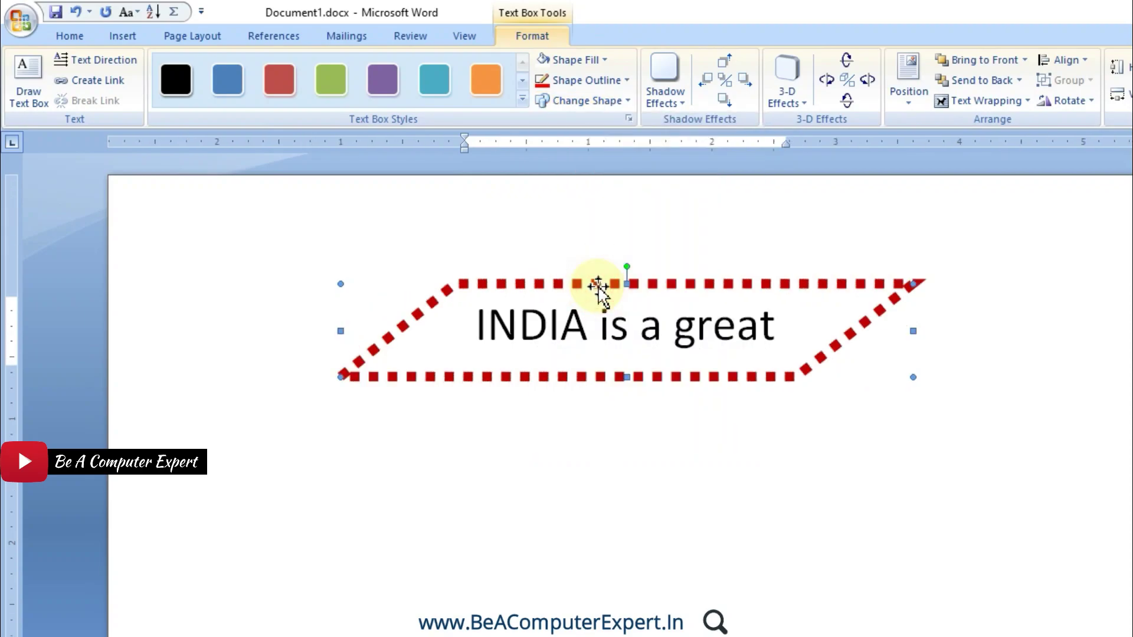
- Look at a shape's right-click options and close the shape list unchanged
click(597, 101)
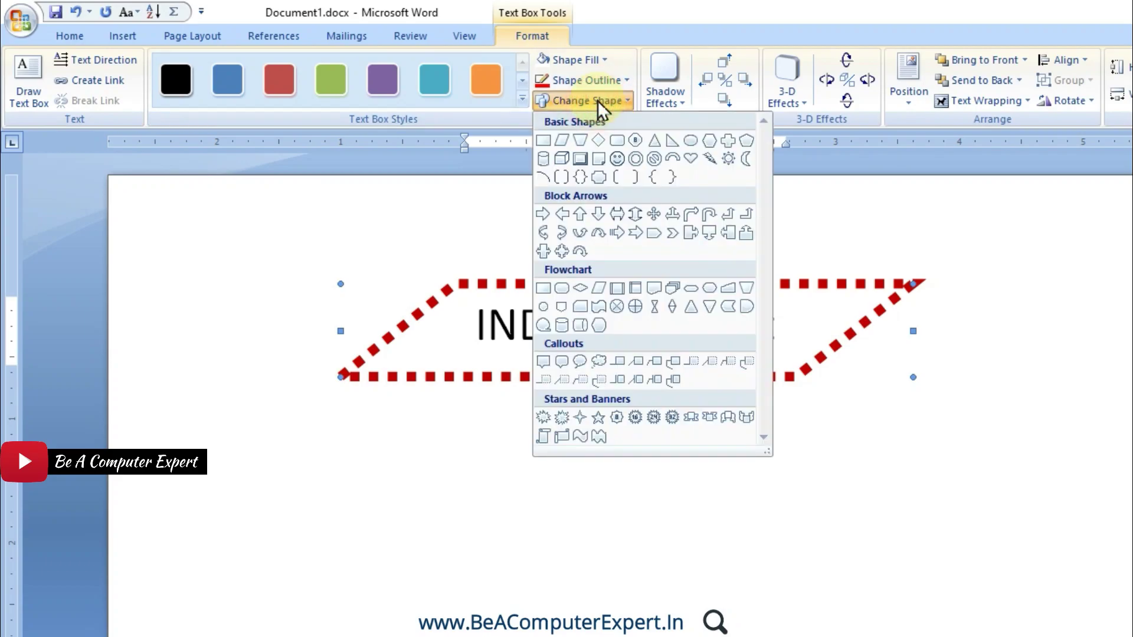
right_click(579, 140)
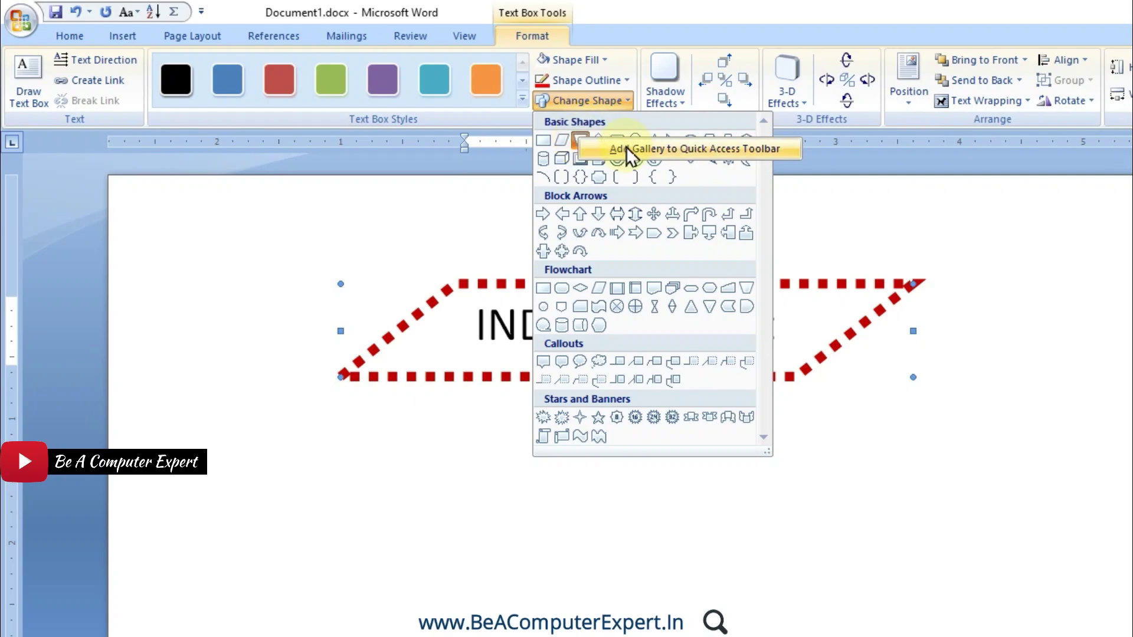
click(628, 117)
click(496, 121)
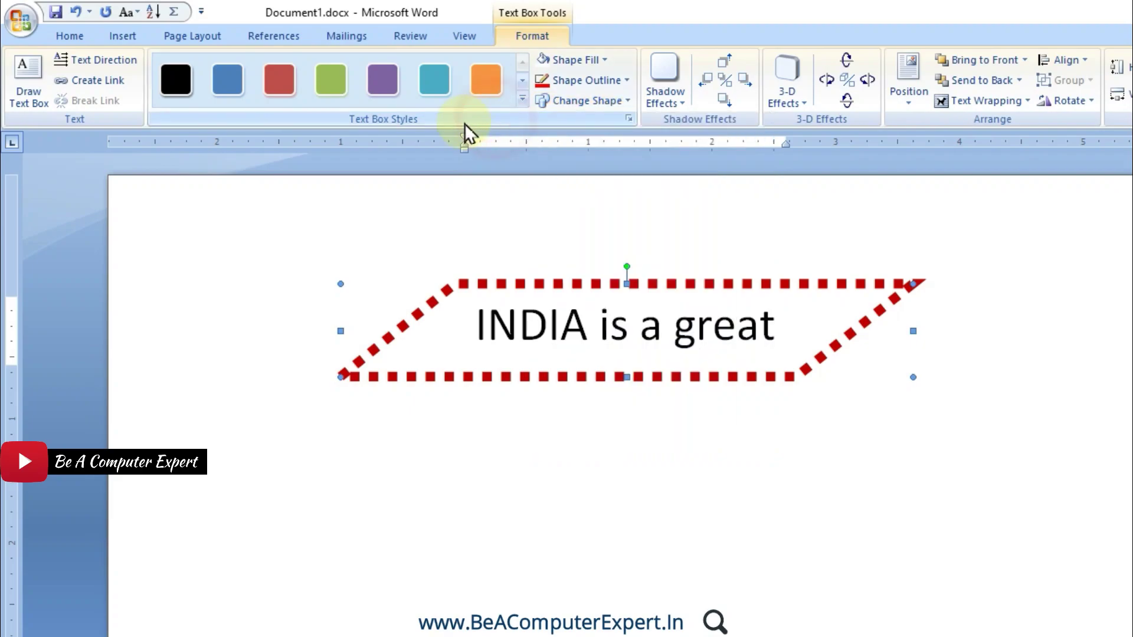
click(629, 120)
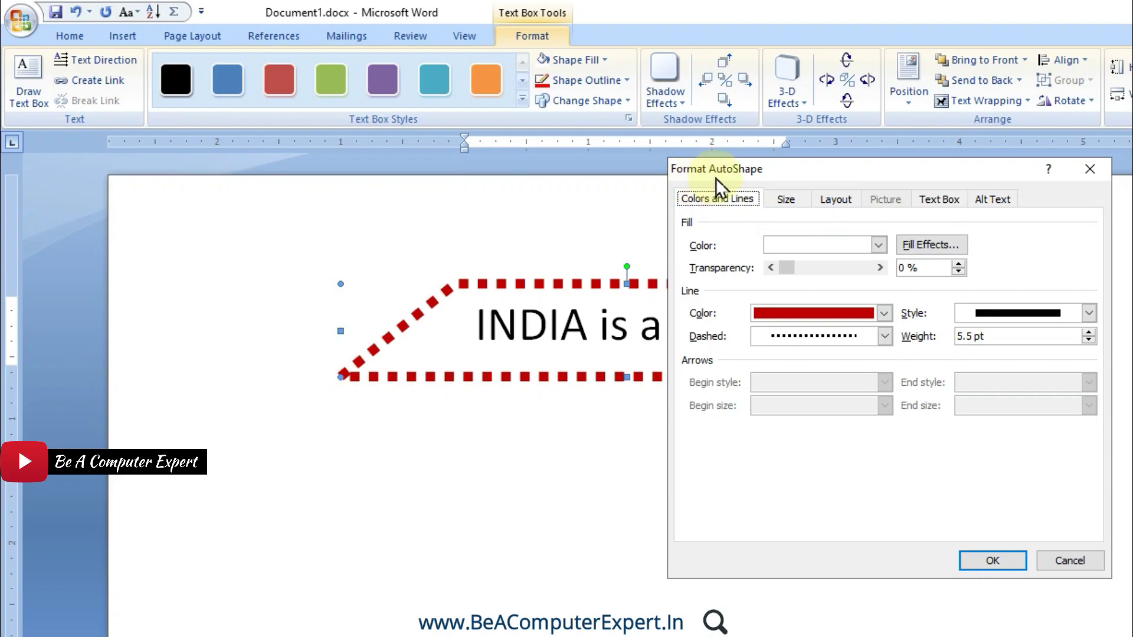
click(784, 199)
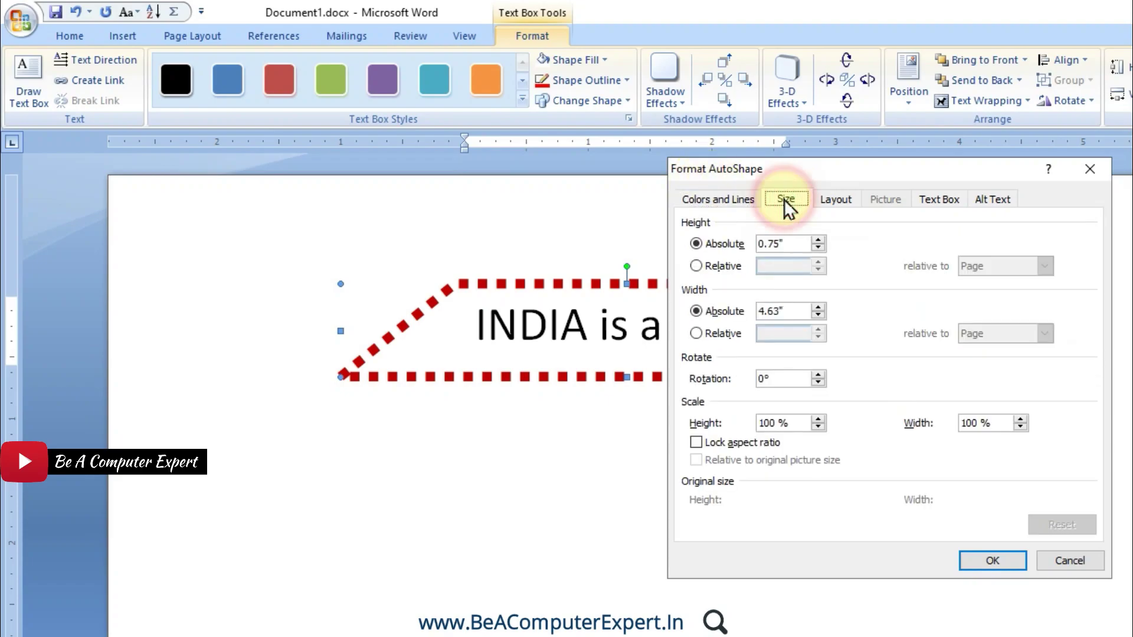
click(821, 202)
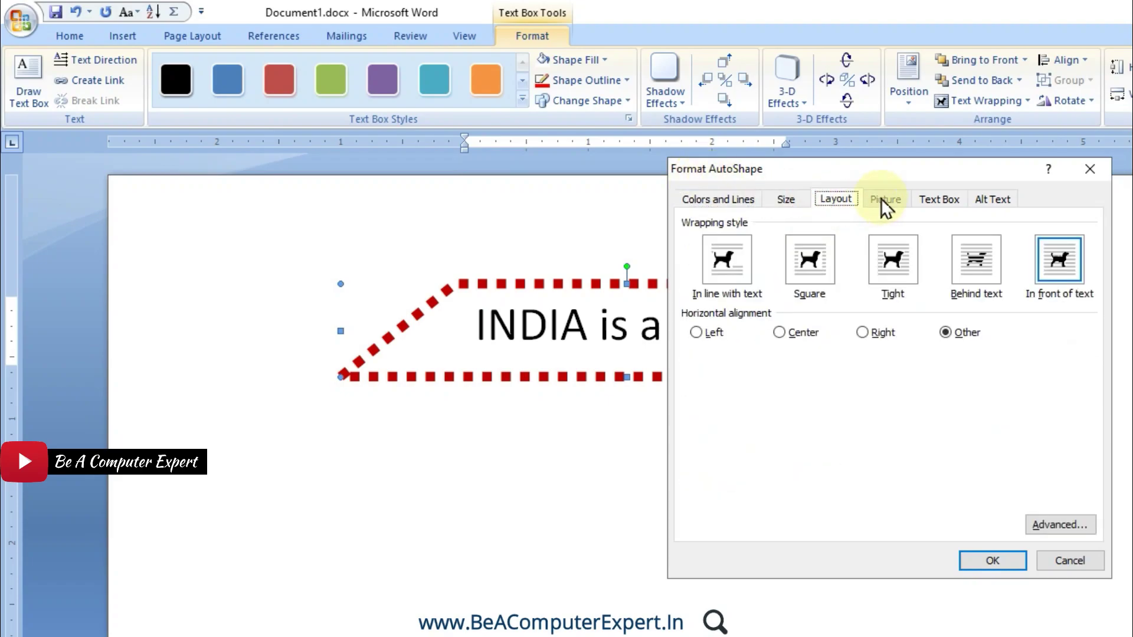
click(939, 199)
click(993, 200)
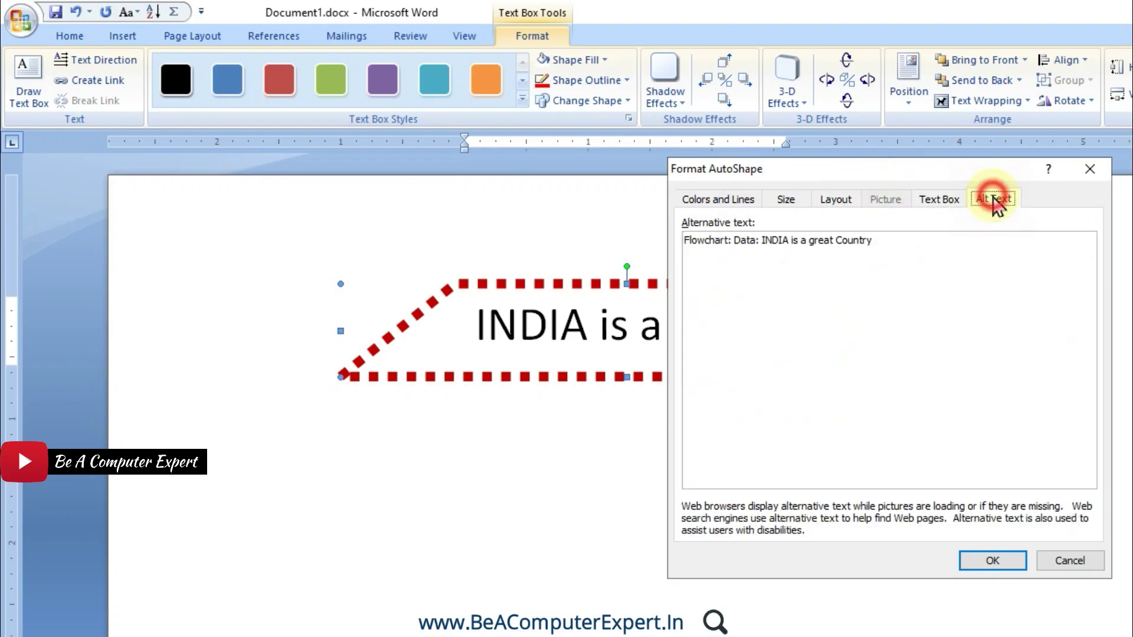
click(1088, 171)
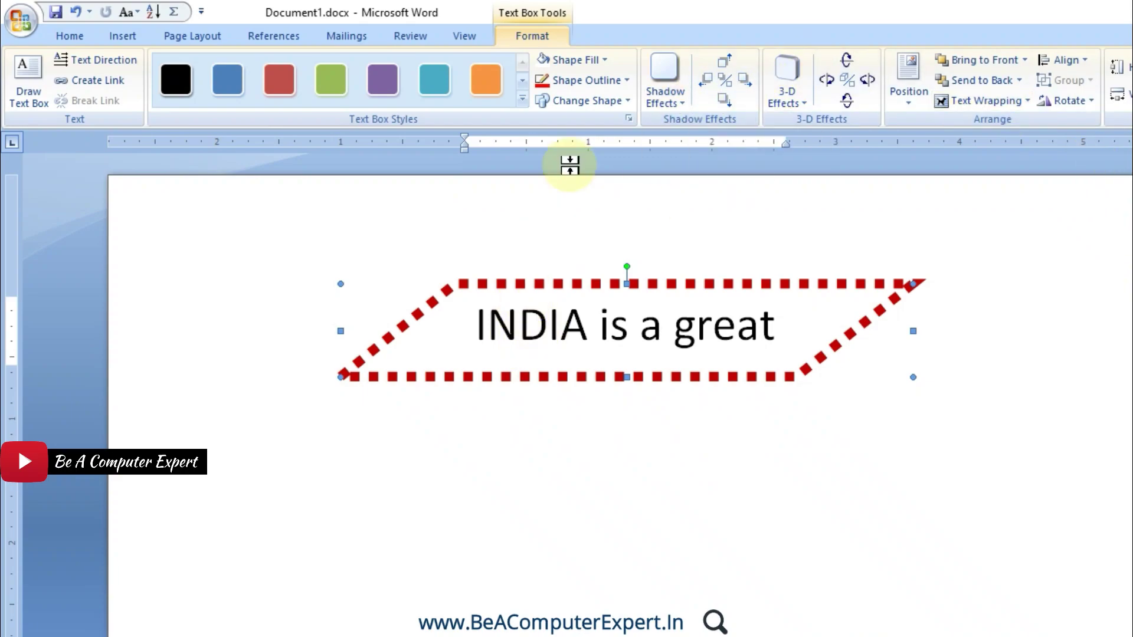
- Turn the text box back into a rectangle
click(577, 61)
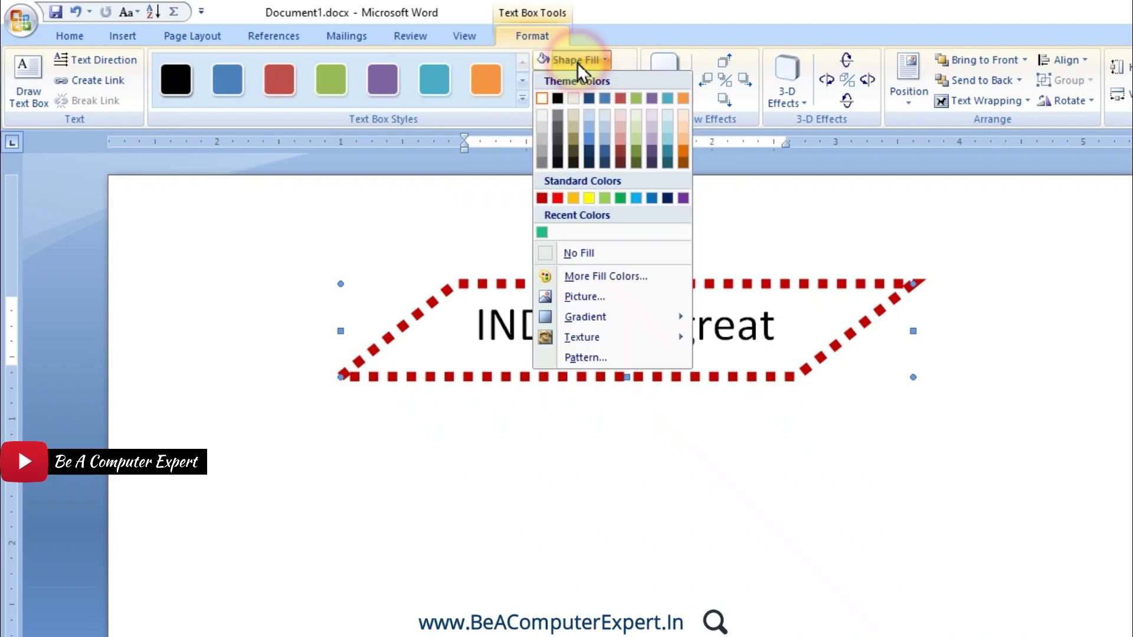
click(576, 62)
click(585, 103)
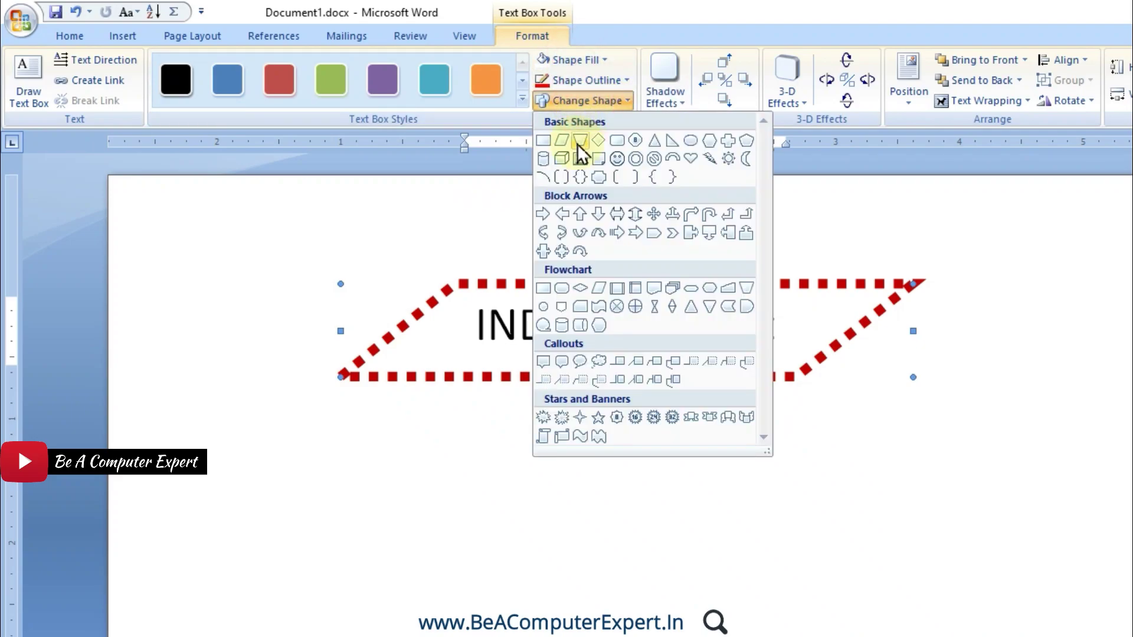
click(543, 142)
- Make the red outline a solid line and fill the box with yellow
click(574, 84)
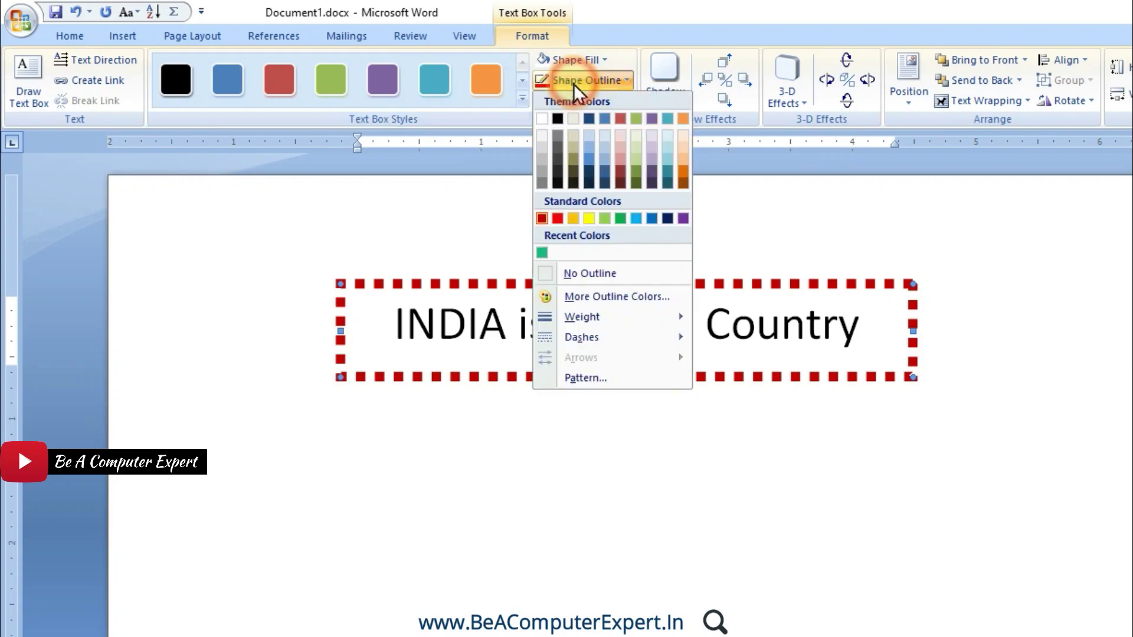
mouse_move(611, 337)
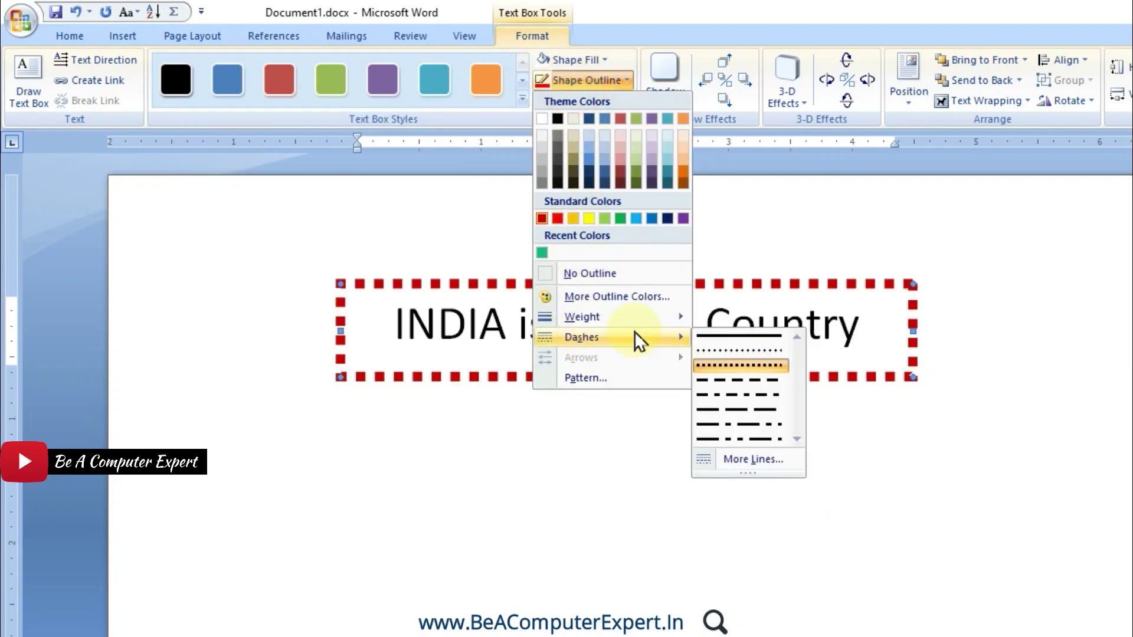
click(721, 336)
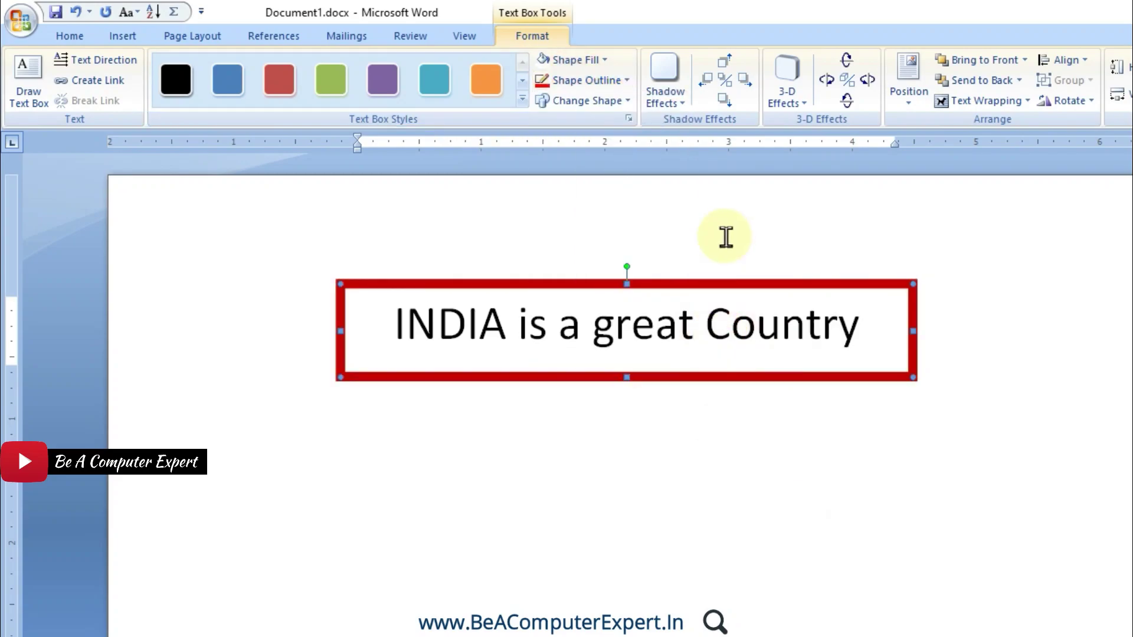
click(596, 65)
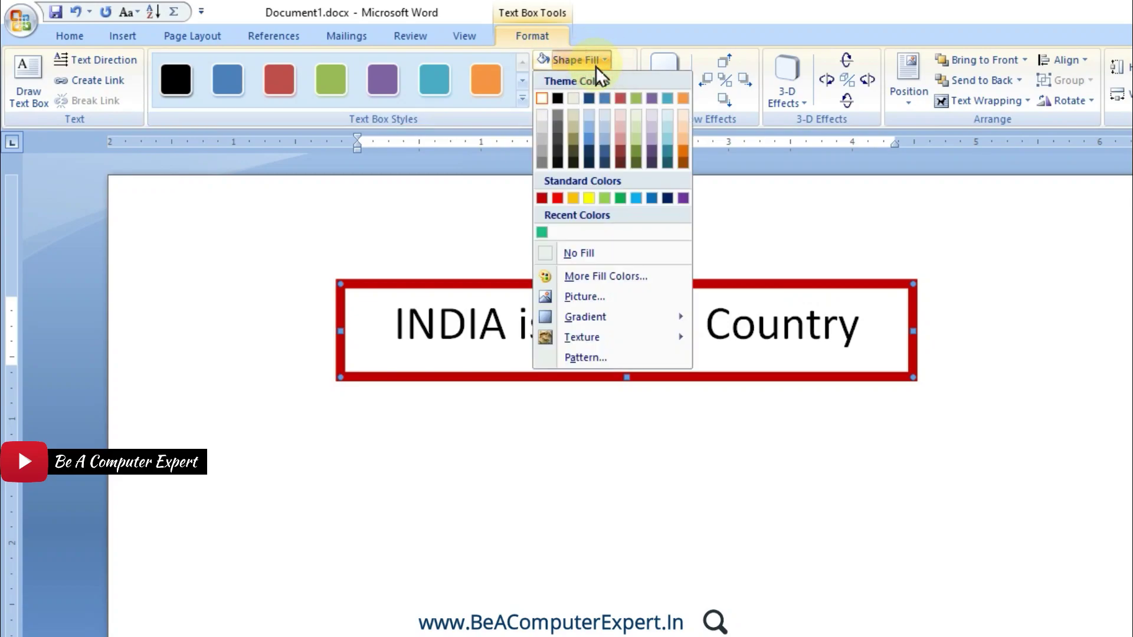
click(589, 197)
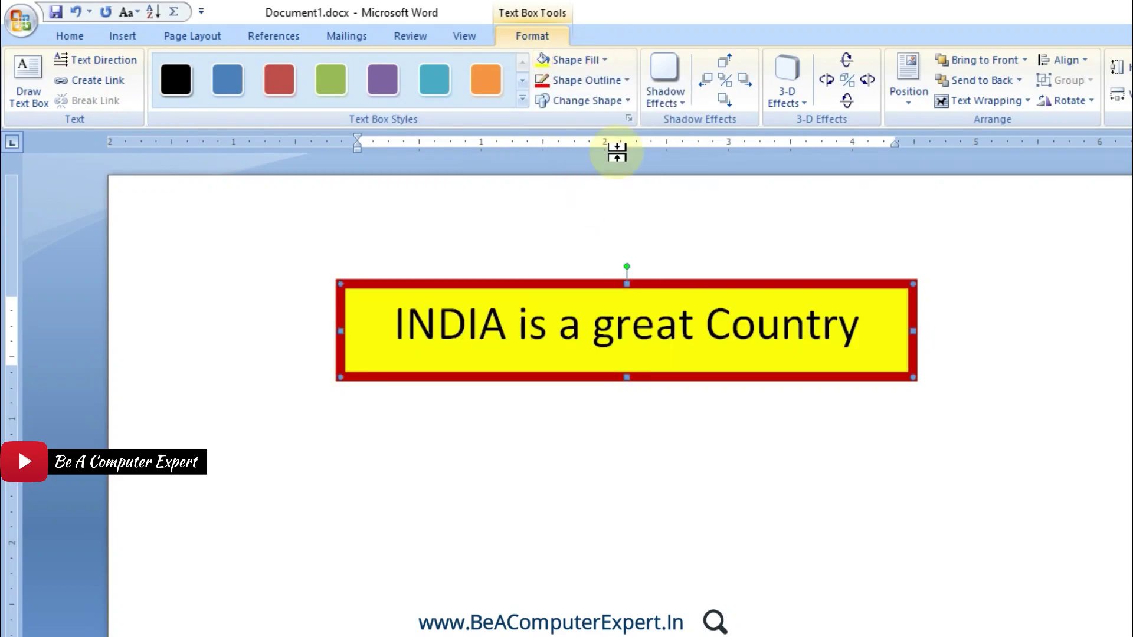
click(666, 101)
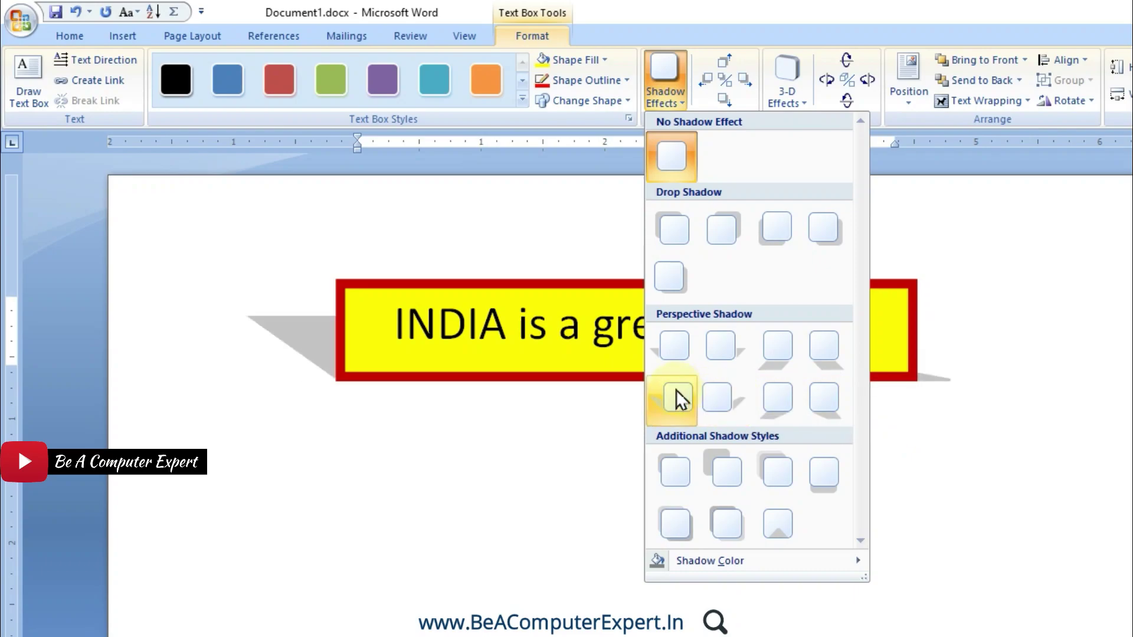
- Add a perspective shadow to the text box and nudge it up six steps
click(716, 399)
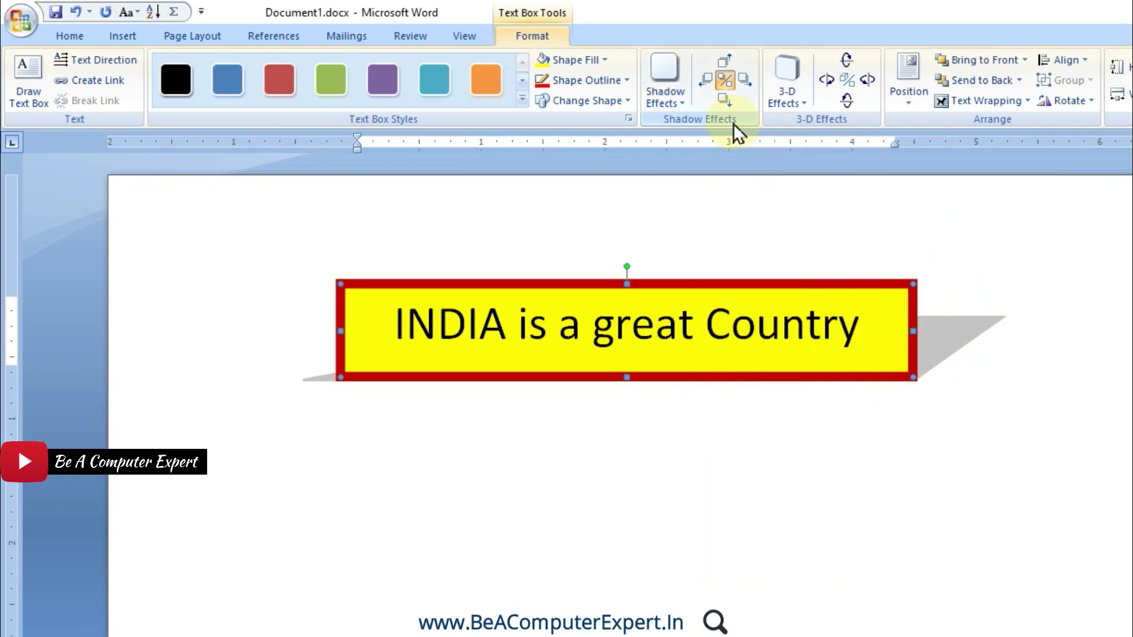
click(723, 63)
click(723, 63)
click(723, 64)
click(723, 64)
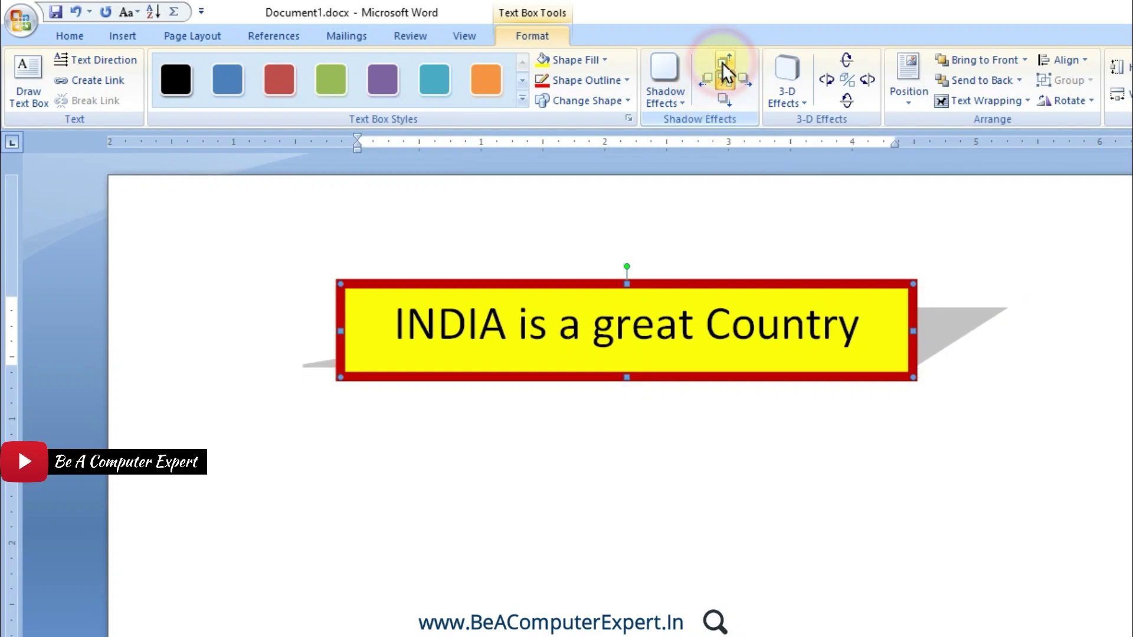
click(722, 63)
click(722, 63)
click(722, 63)
click(724, 62)
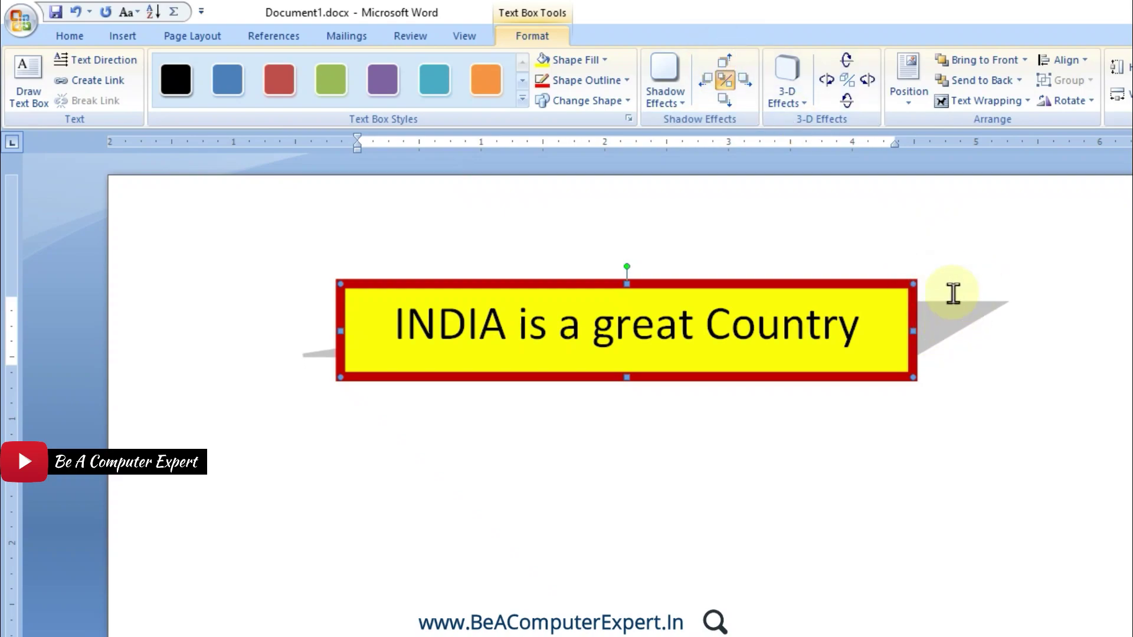
- Nudge the shadow down nine steps
click(726, 99)
click(726, 99)
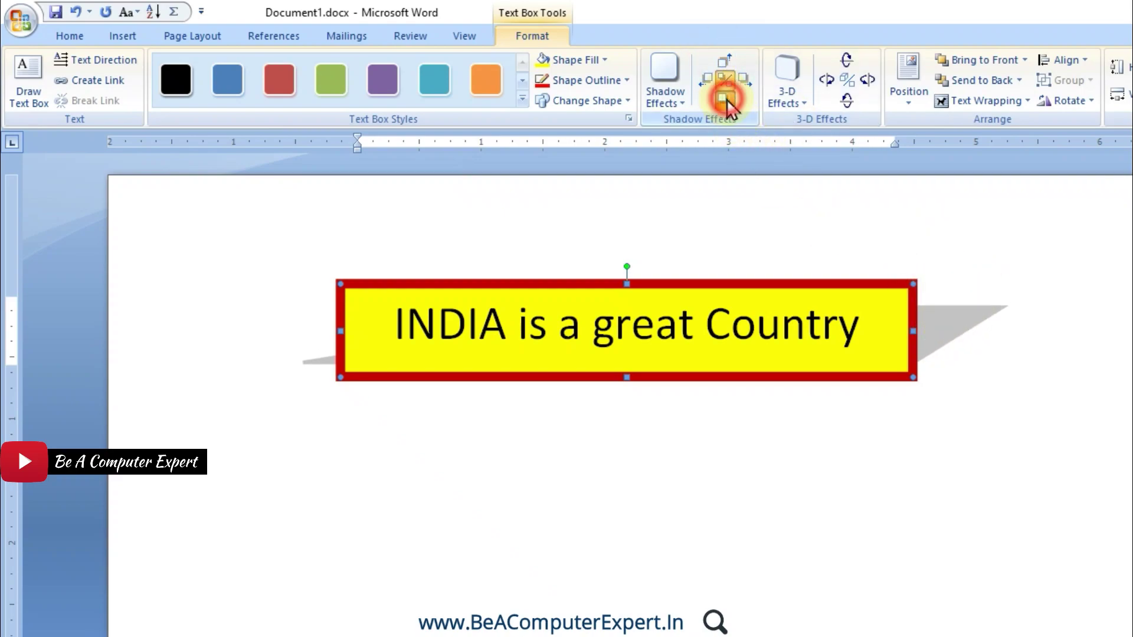
click(727, 101)
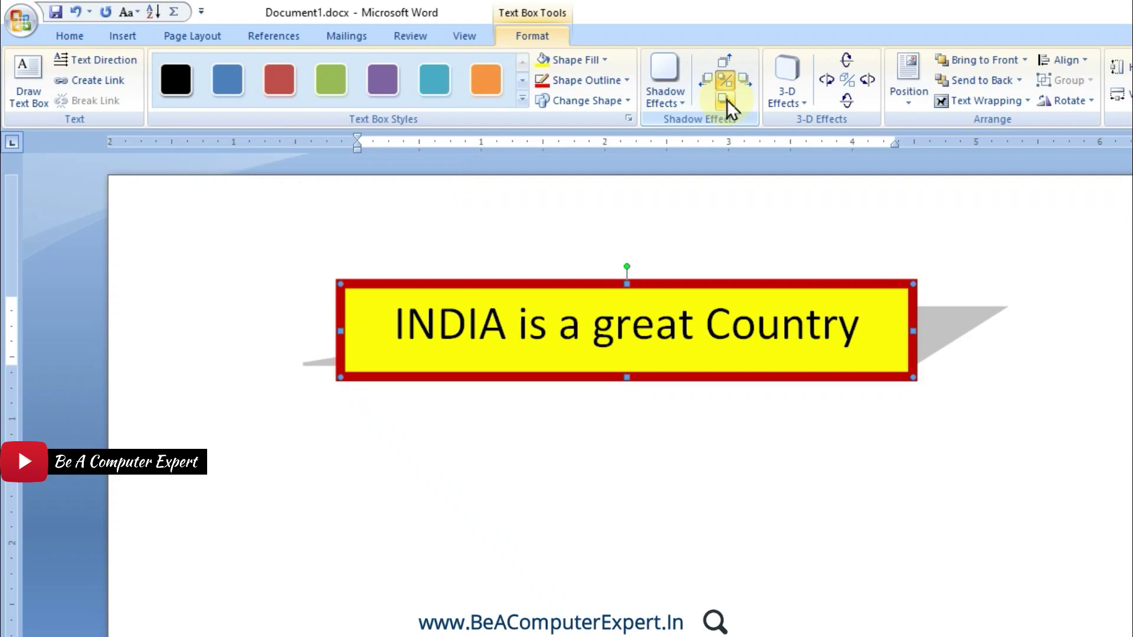
right_click(727, 99)
click(727, 99)
click(727, 100)
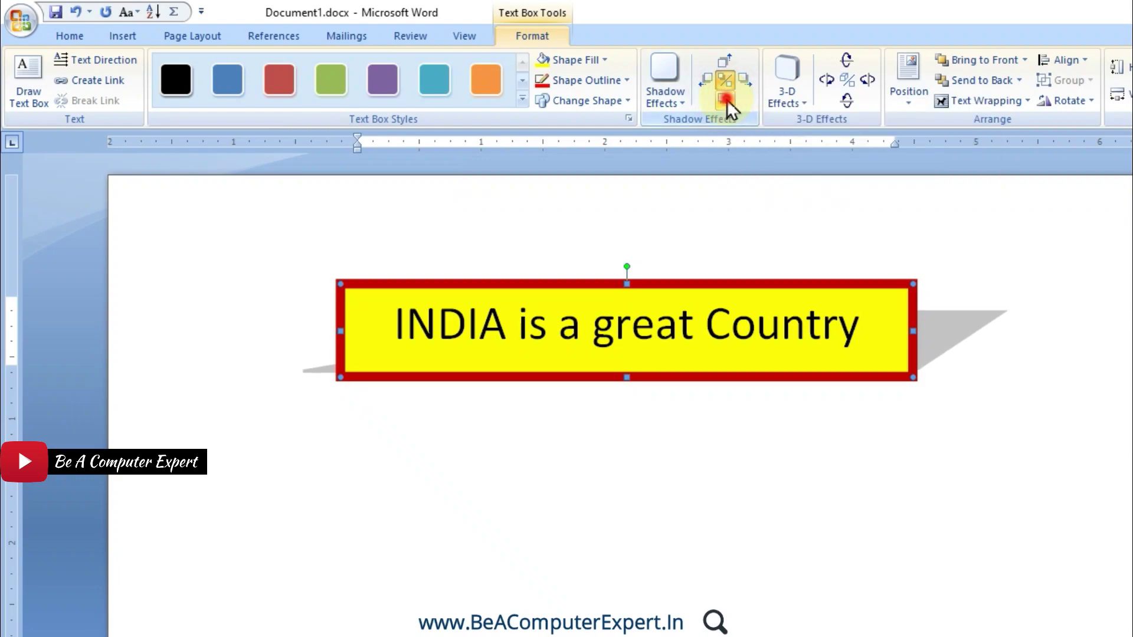
click(727, 99)
click(727, 99)
click(727, 99)
click(727, 99)
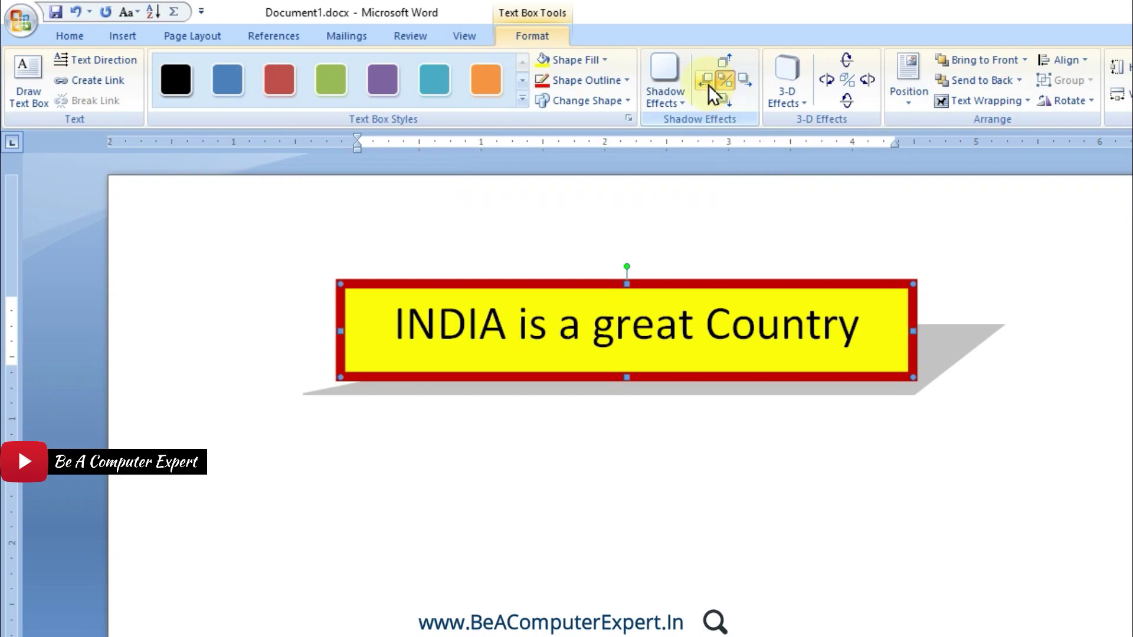
- Shift the shadow three steps left and two back to the right
click(707, 82)
click(707, 83)
click(706, 82)
click(707, 82)
click(707, 82)
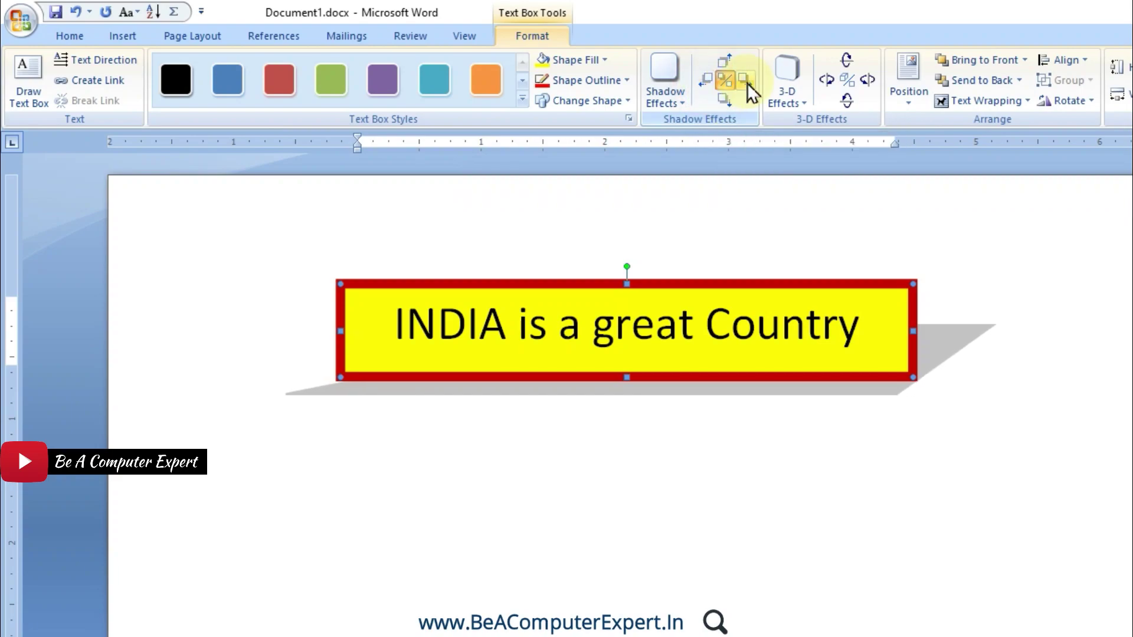
click(747, 82)
click(747, 82)
click(682, 104)
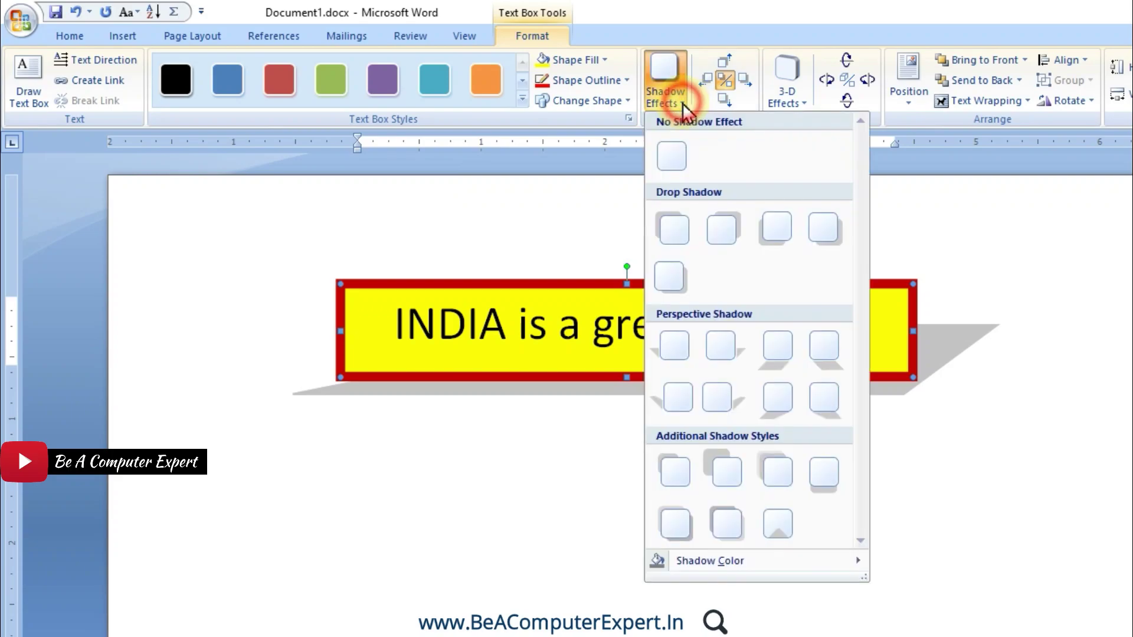
mouse_move(710, 561)
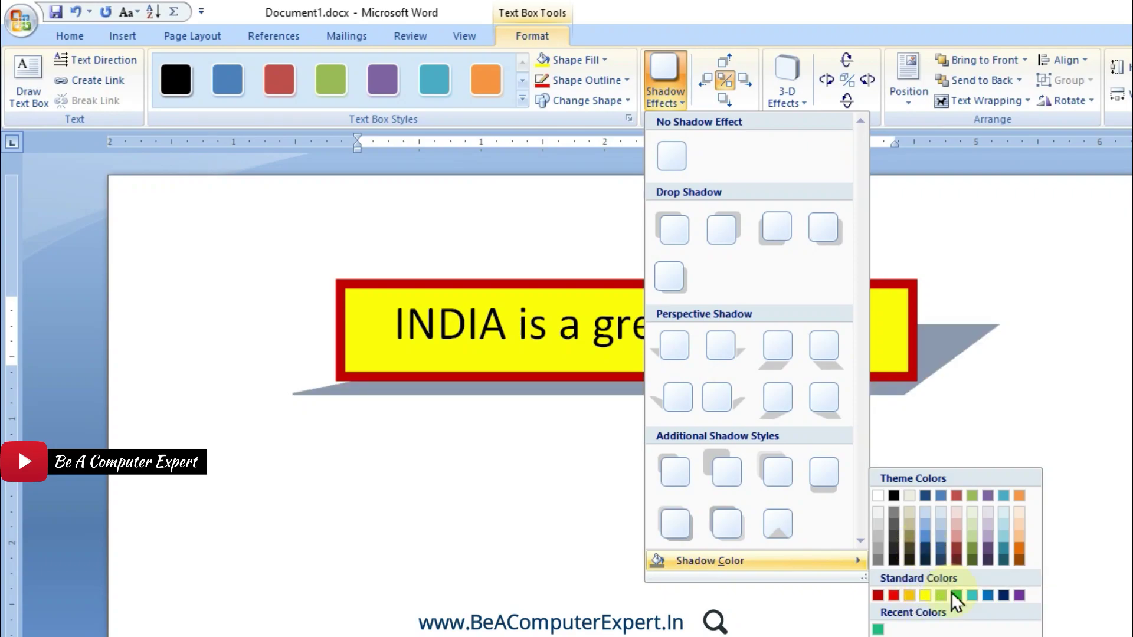
- Colour the shadow grey-blue and nudge it up three steps
click(925, 541)
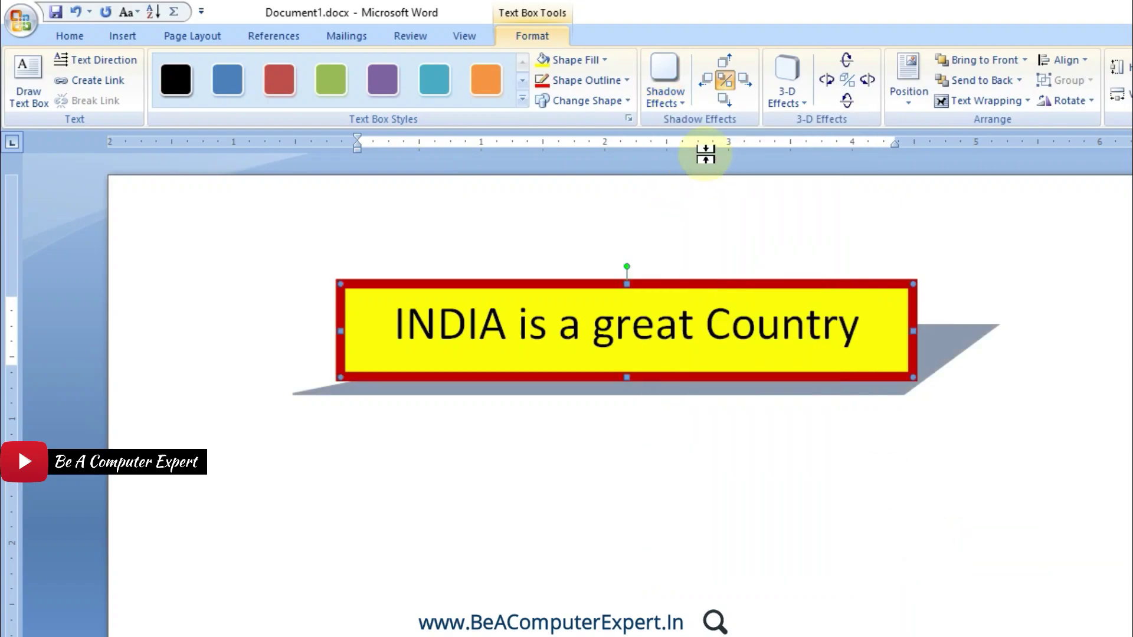
click(724, 62)
click(724, 62)
click(724, 61)
click(725, 61)
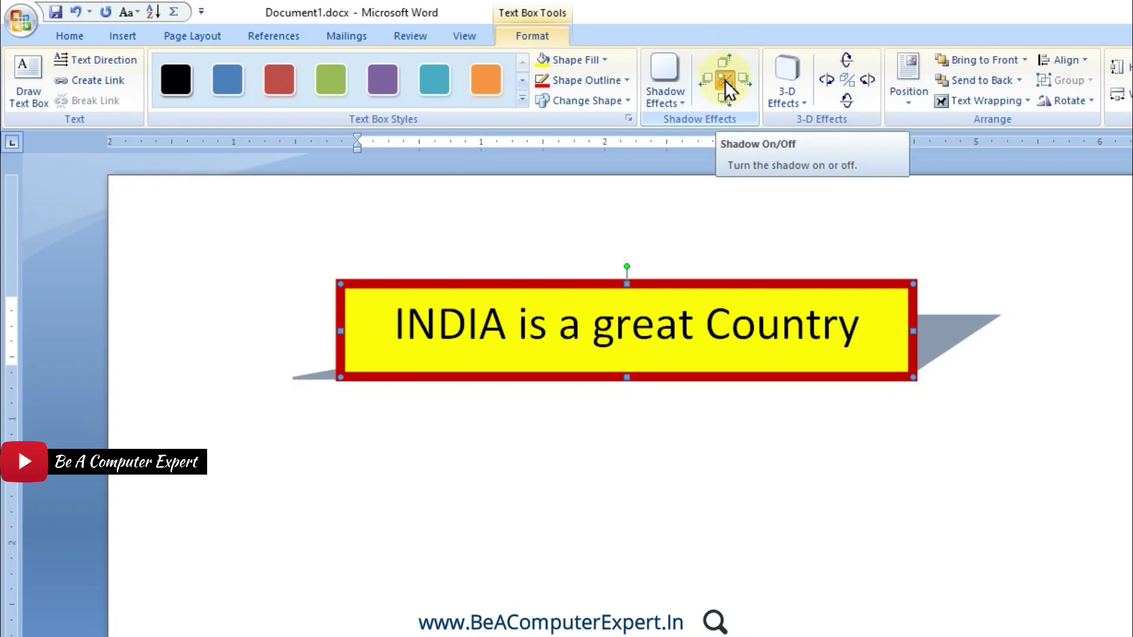
- Toggle the shadow off, on, and off again, leaving the box shadowless
click(726, 83)
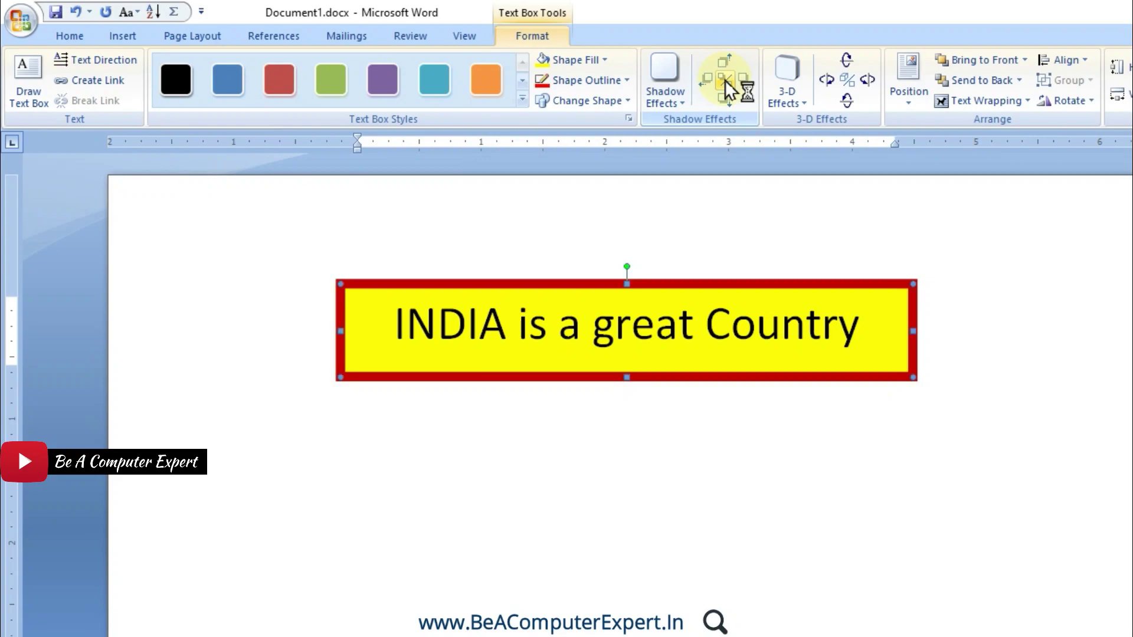
click(726, 83)
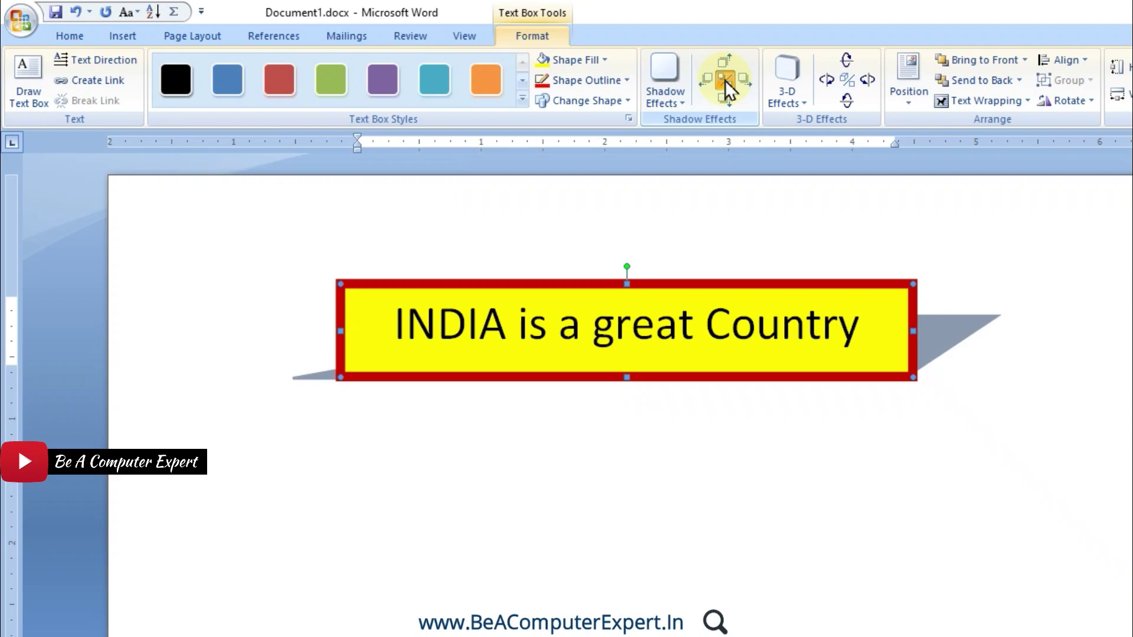
click(724, 83)
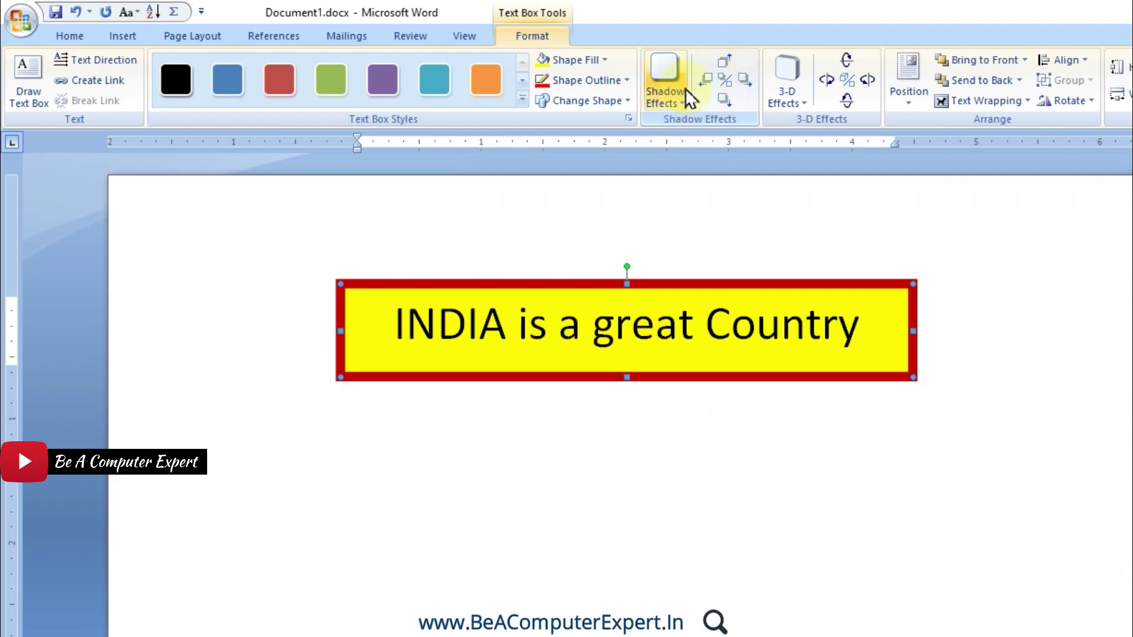
click(791, 104)
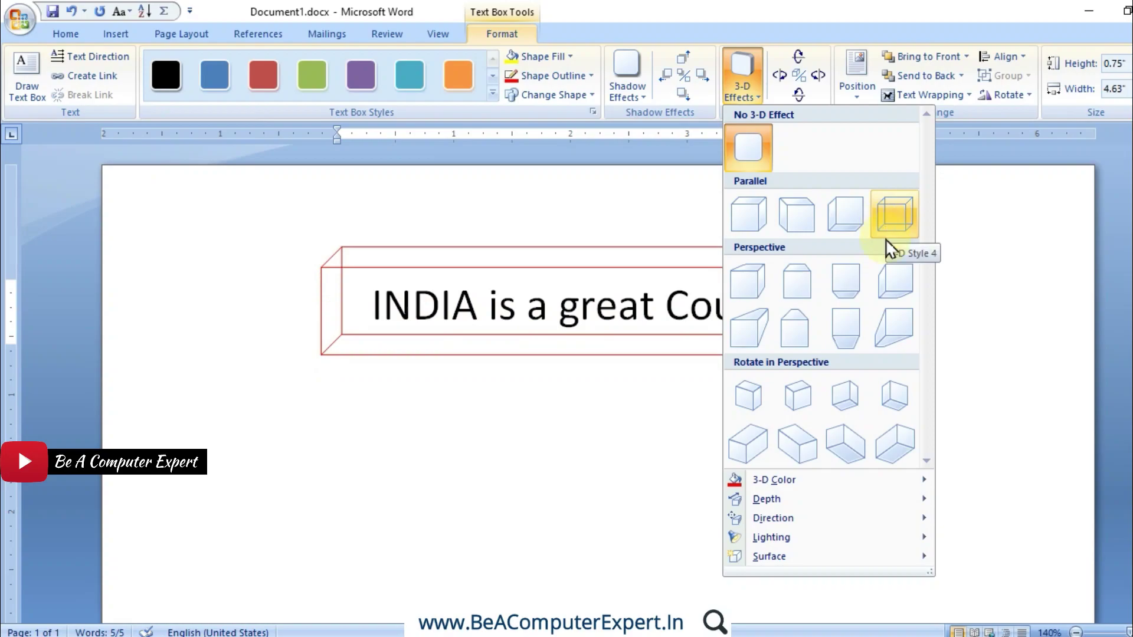
- Try Rotate in Perspective, then apply the first Perspective 3-D style
click(896, 403)
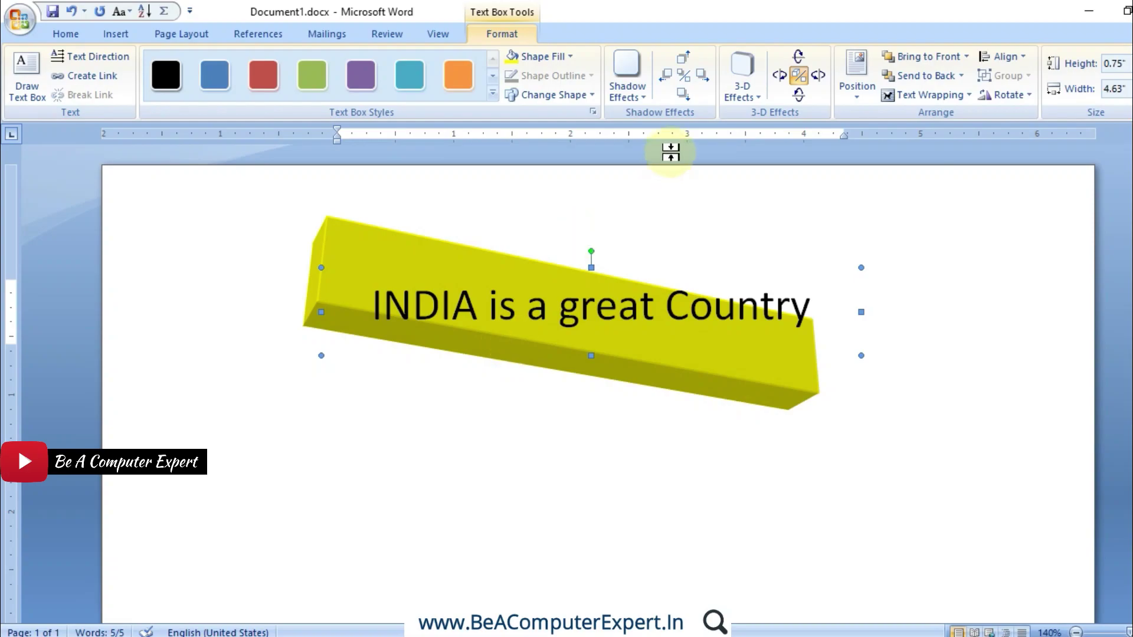
click(755, 96)
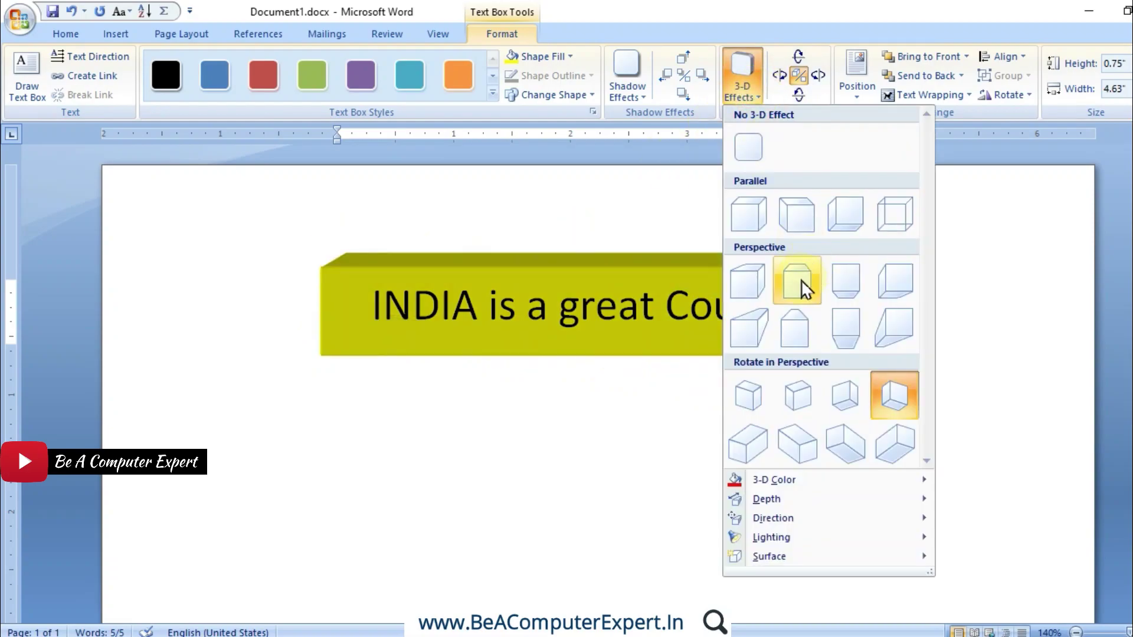
click(759, 285)
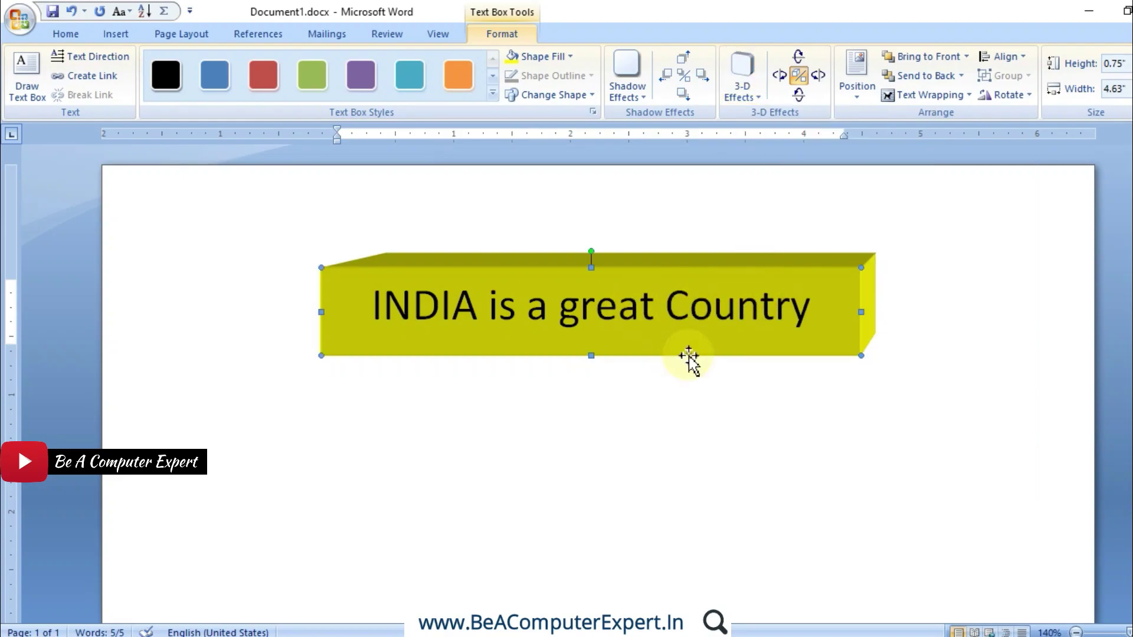
click(727, 417)
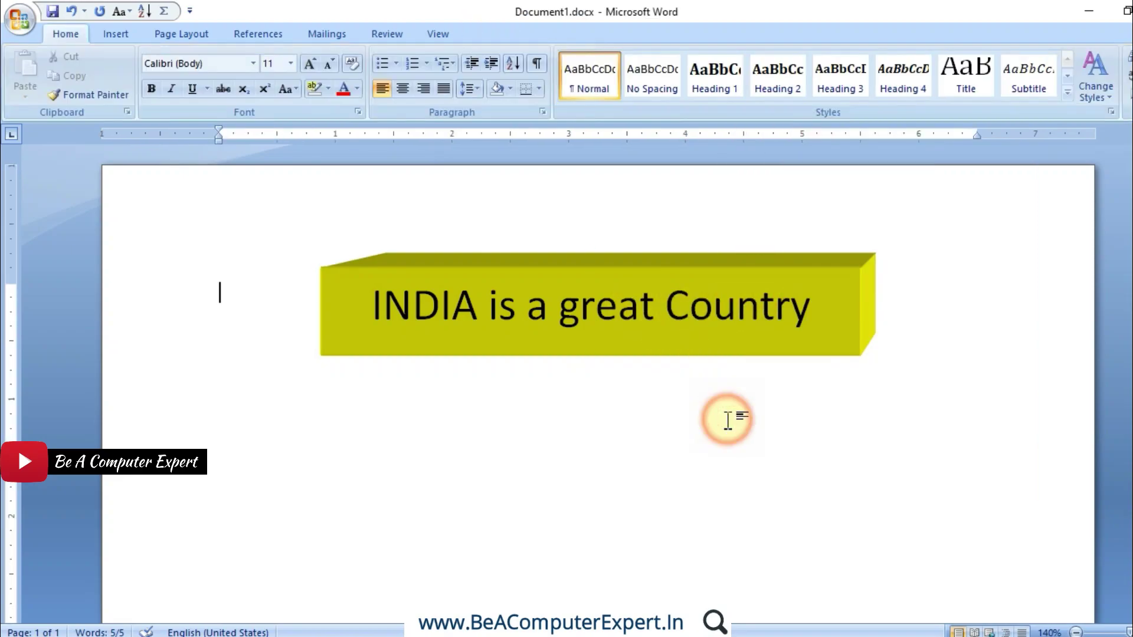
click(652, 274)
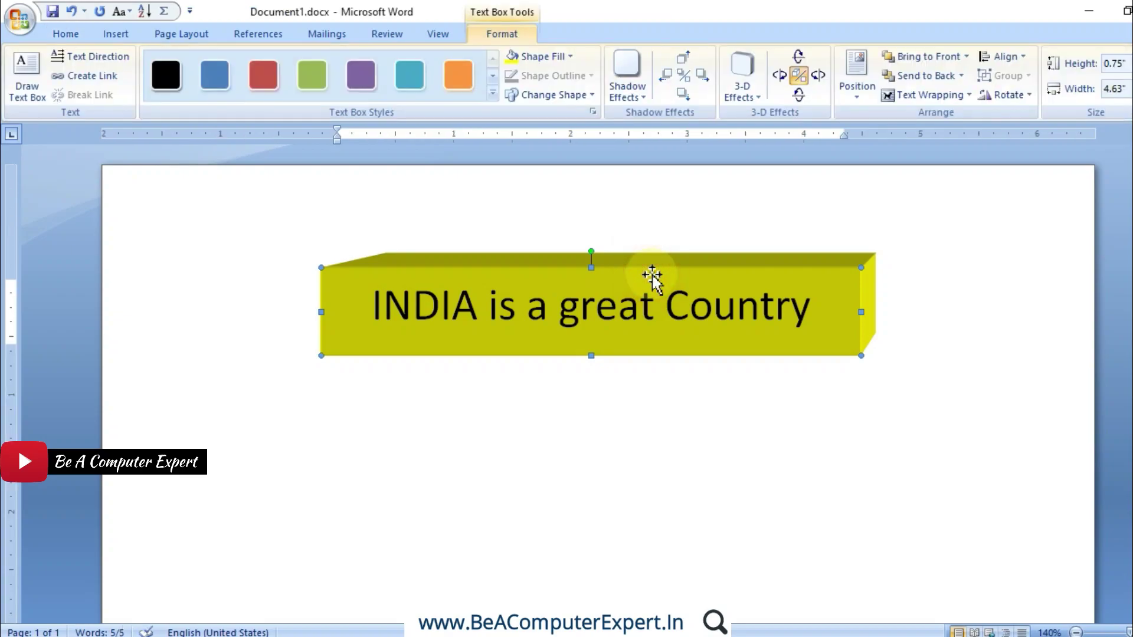
- Switch the 3-D extrusion direction to parallel and back to perspective
click(742, 89)
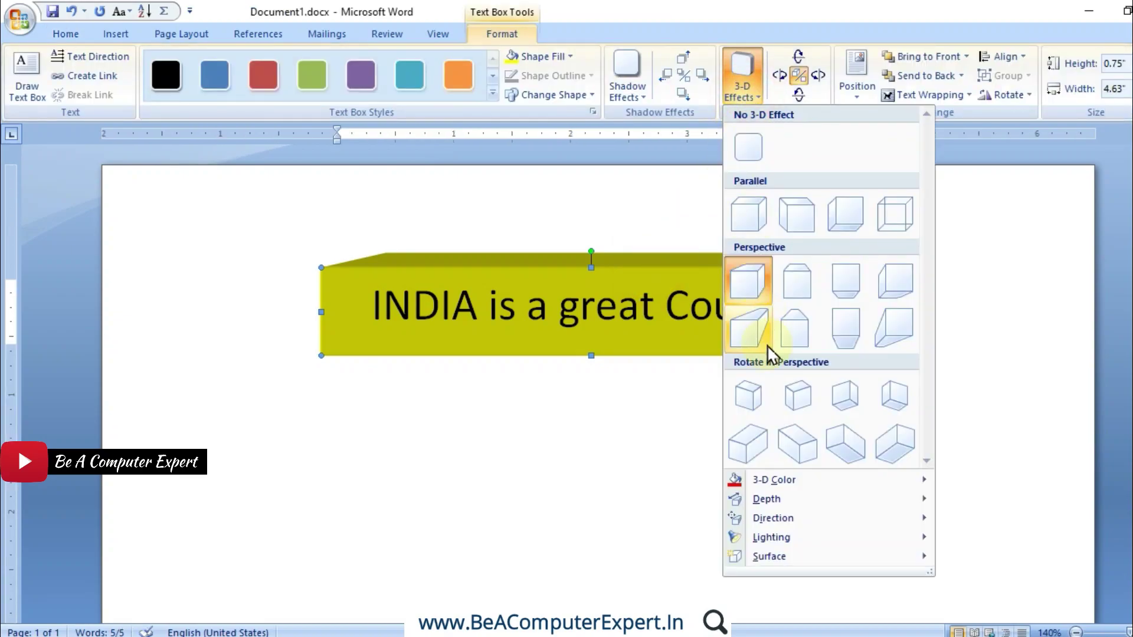
click(782, 481)
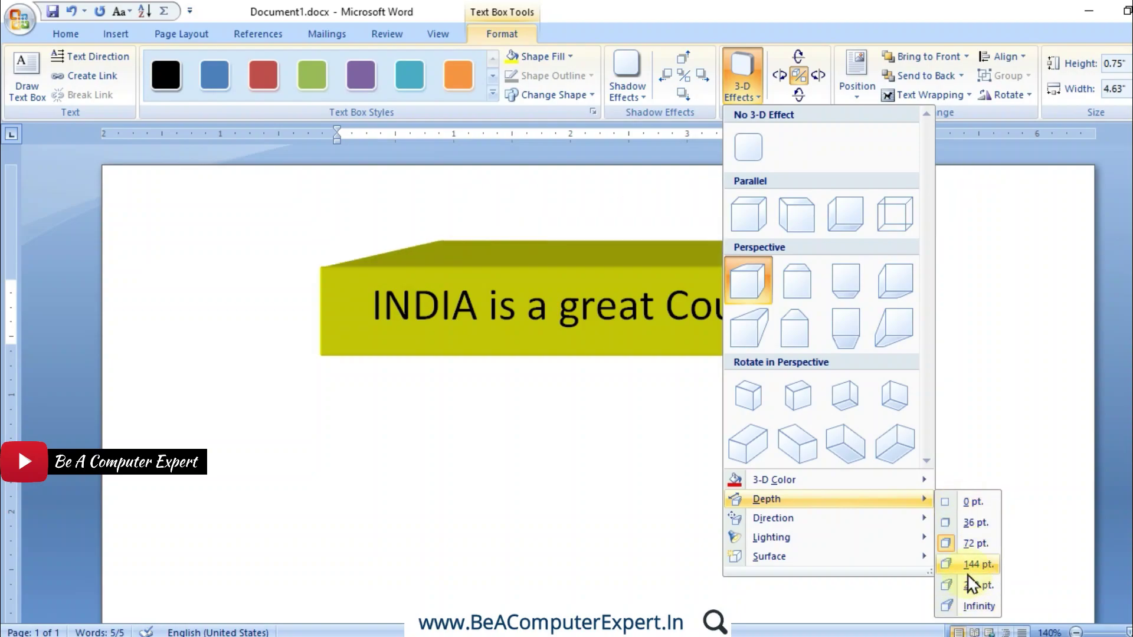
mouse_move(773, 518)
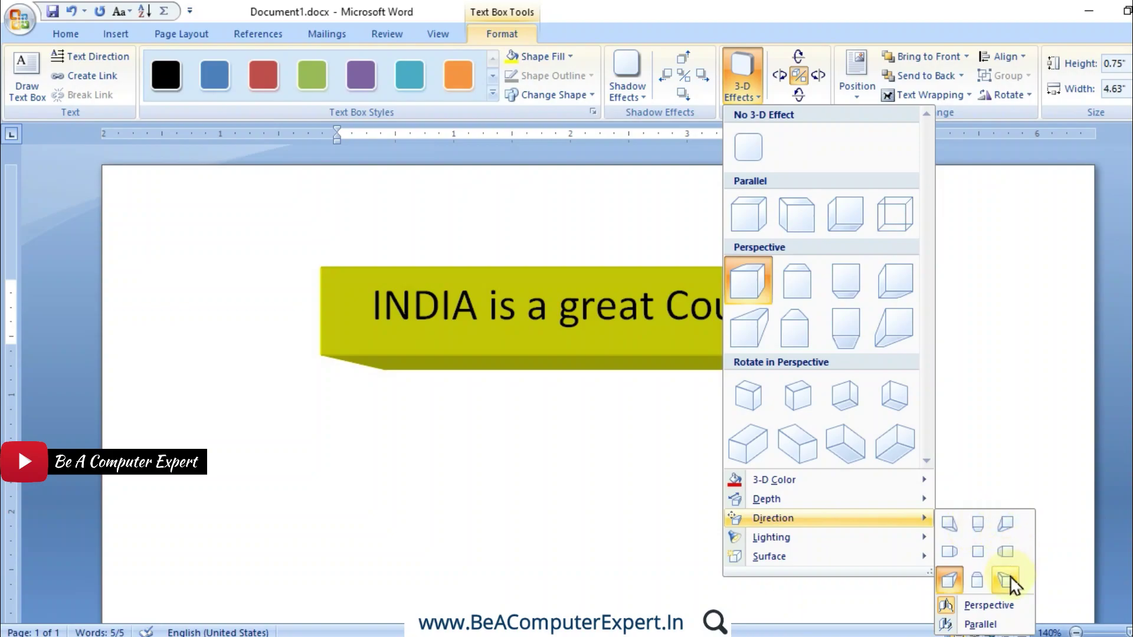
click(984, 625)
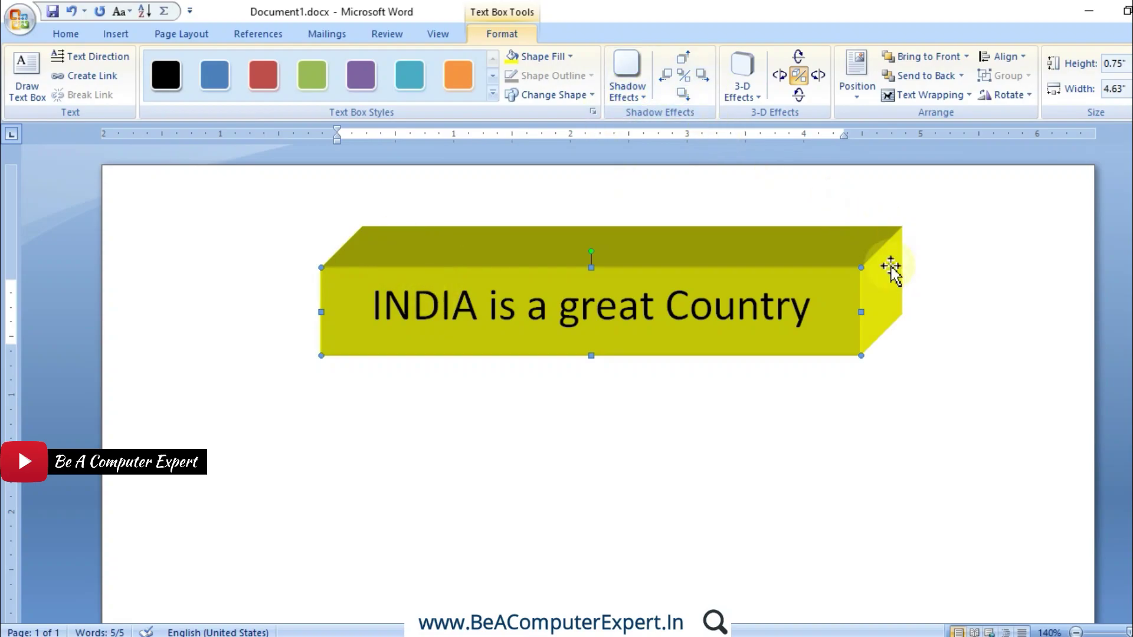
click(737, 94)
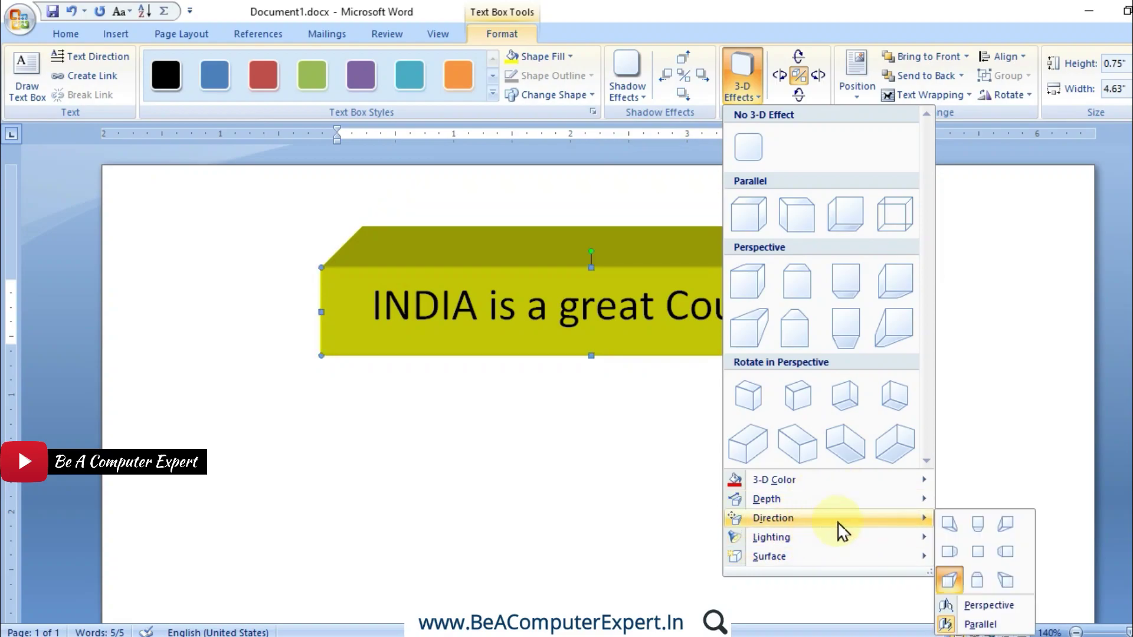
click(968, 605)
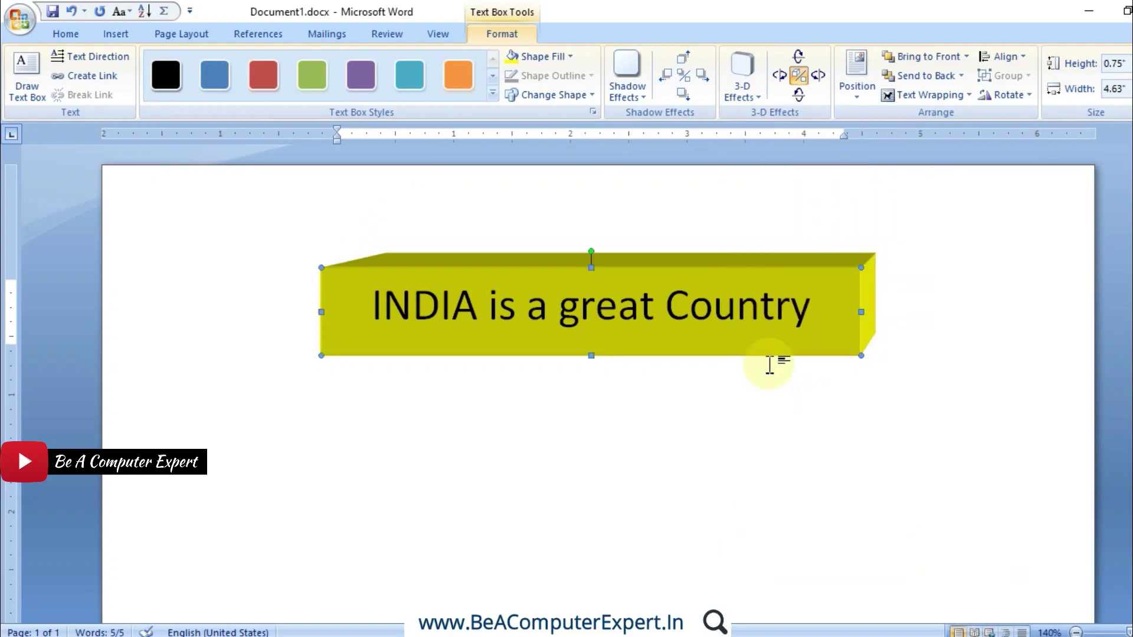
- Give the 3-D box a Matte surface
click(749, 107)
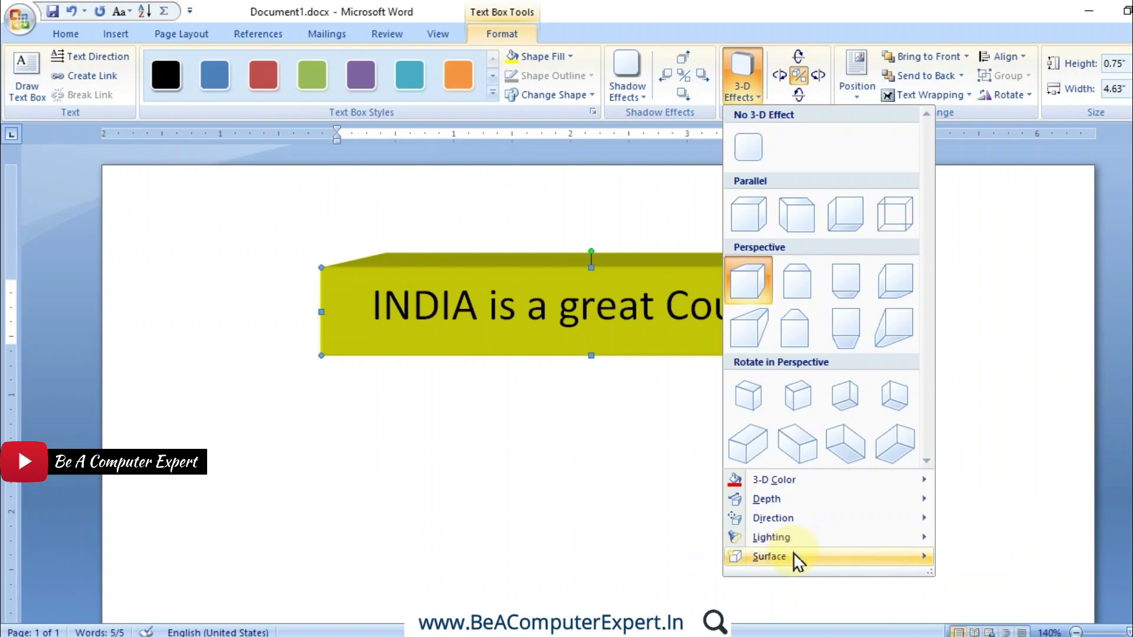
mouse_move(769, 557)
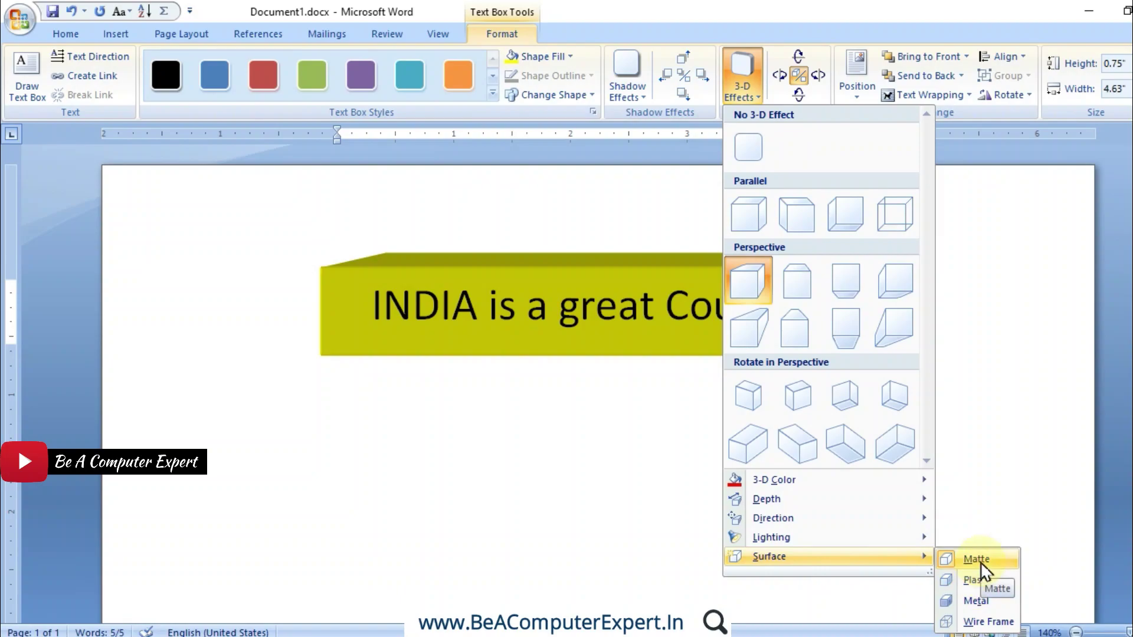
click(984, 586)
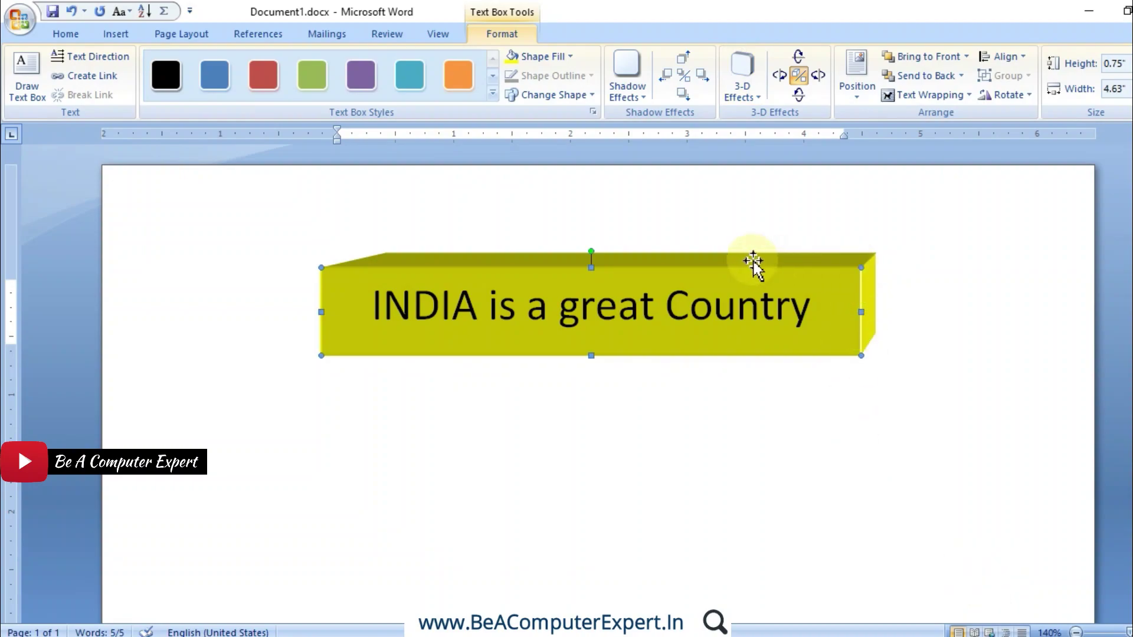
click(747, 95)
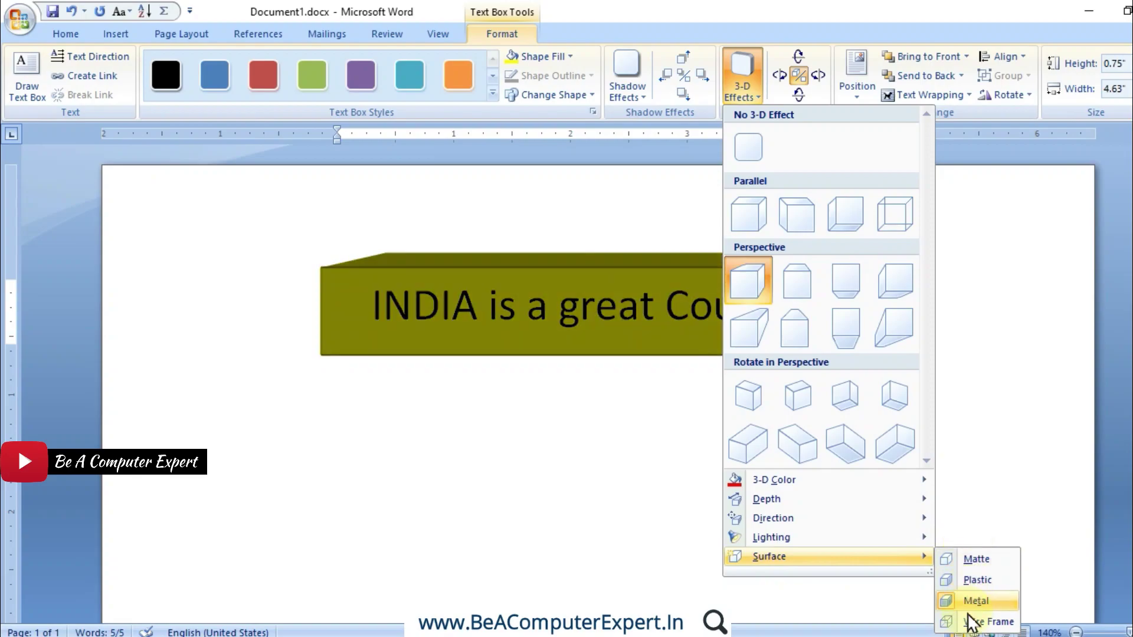
click(973, 563)
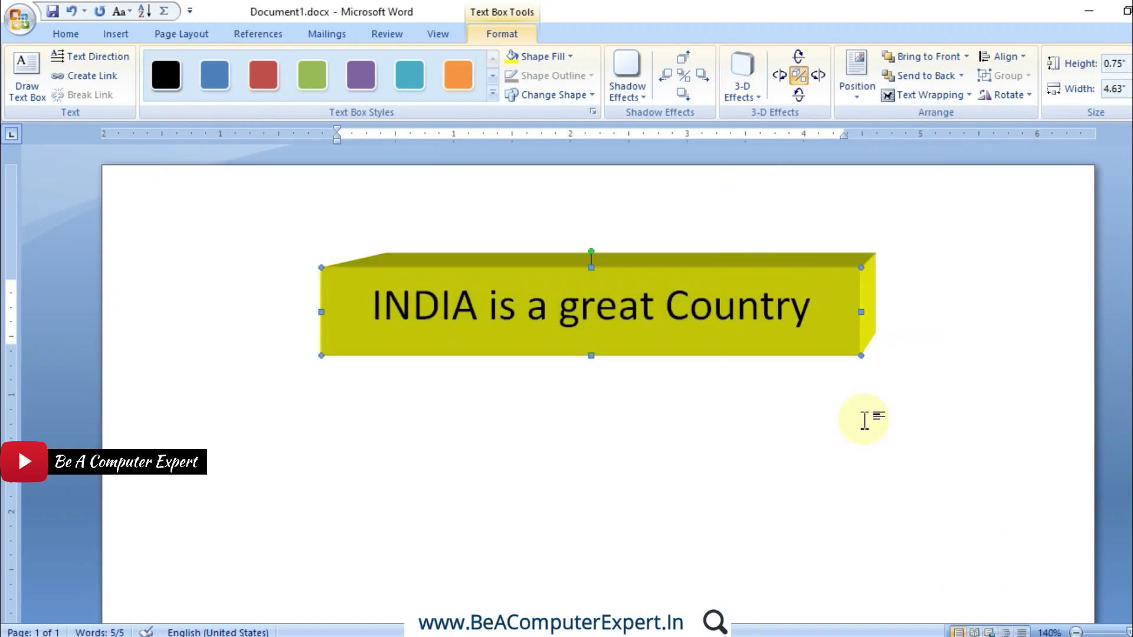
click(744, 88)
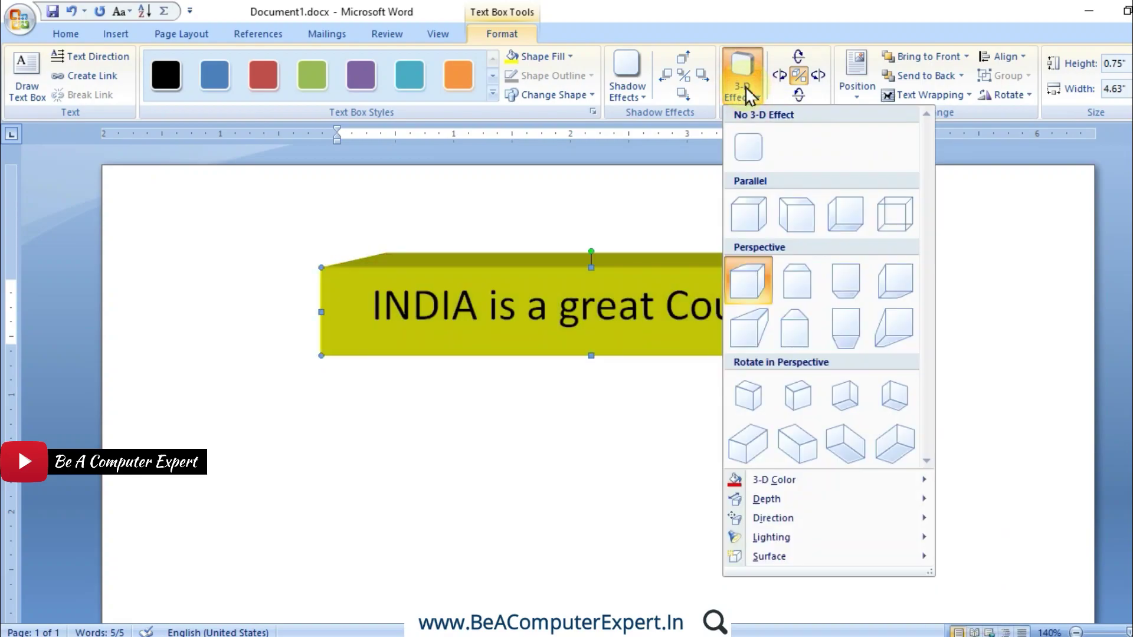
- Tilt the 3-D box up and down until its top face shows
click(744, 87)
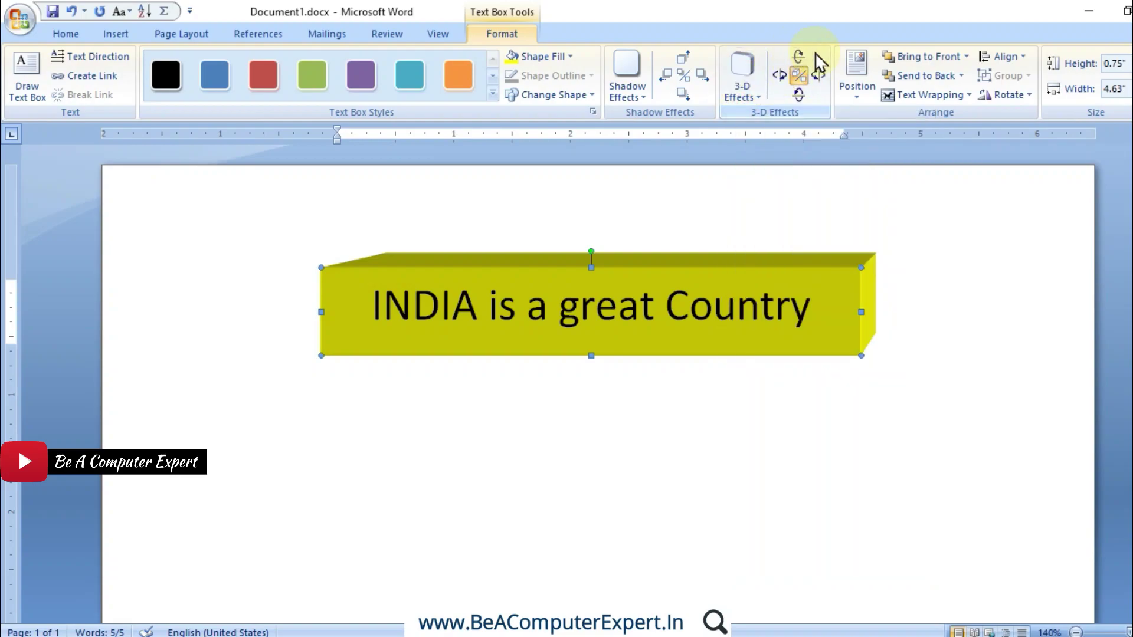
click(797, 56)
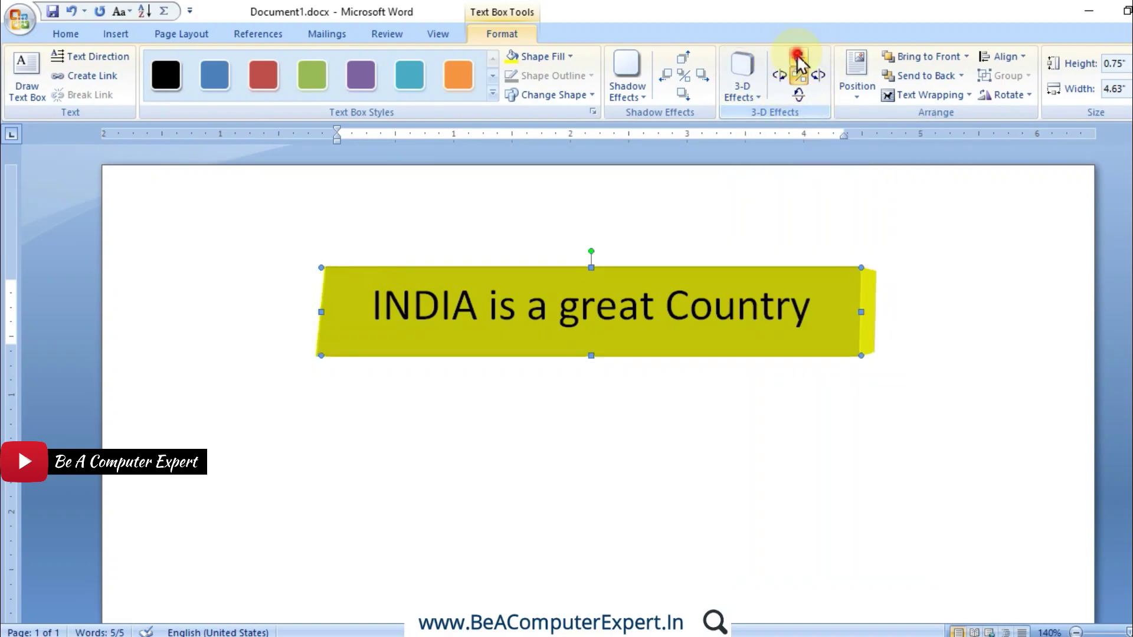
click(798, 56)
click(797, 56)
click(798, 94)
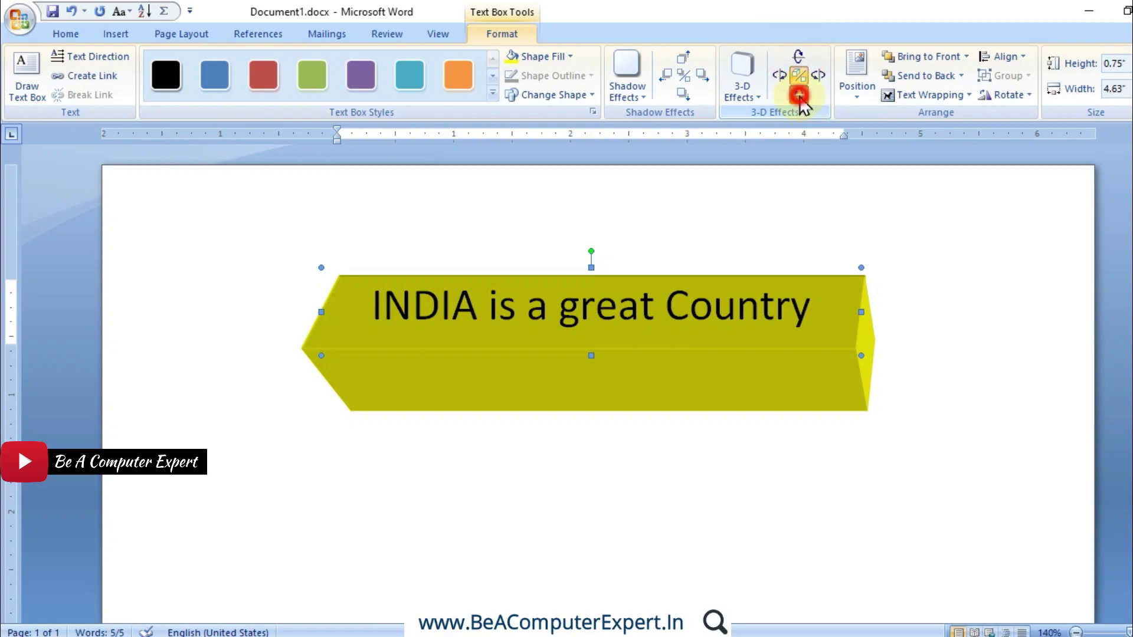
click(797, 95)
click(798, 94)
click(797, 94)
click(798, 95)
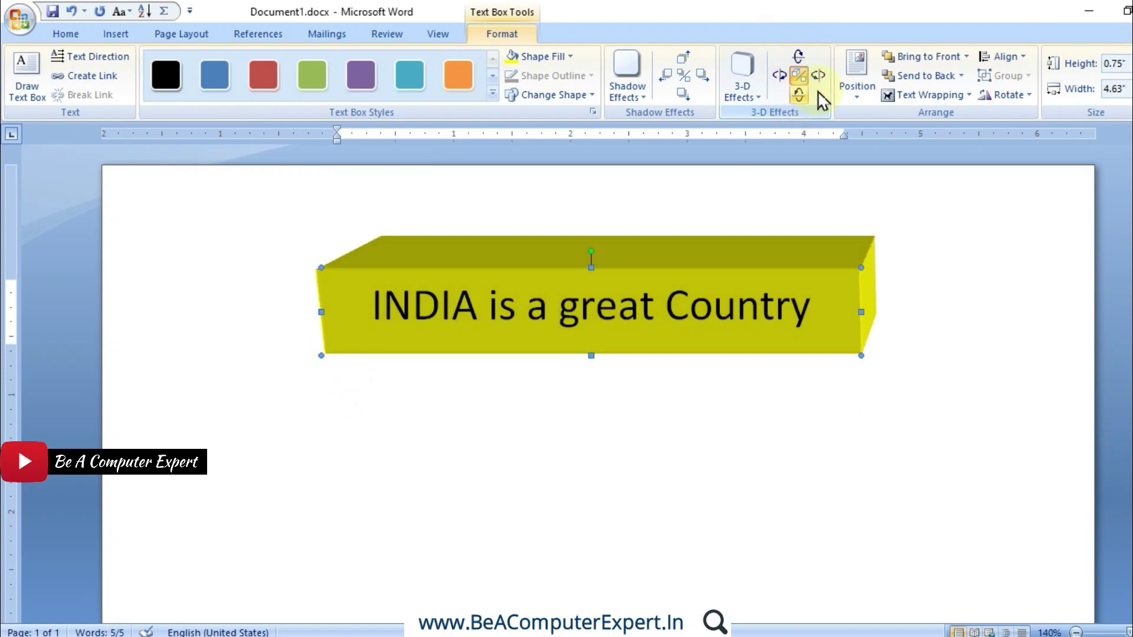
- Turn the 3-D box right and left, then toggle the 3-D effect off and on
click(818, 75)
click(779, 75)
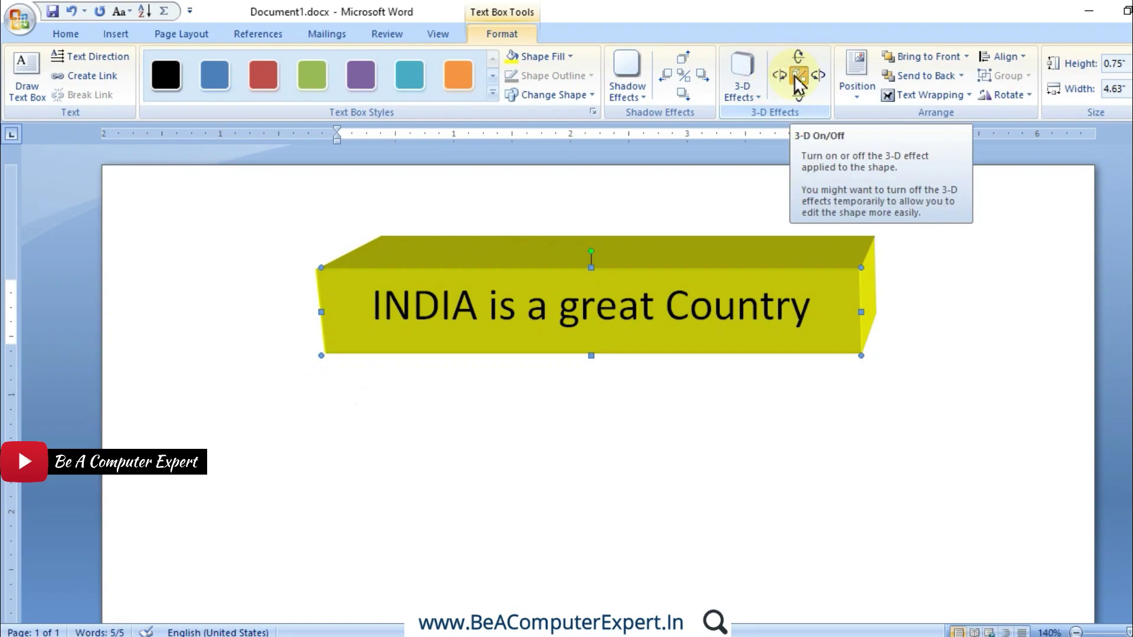
click(798, 74)
click(798, 75)
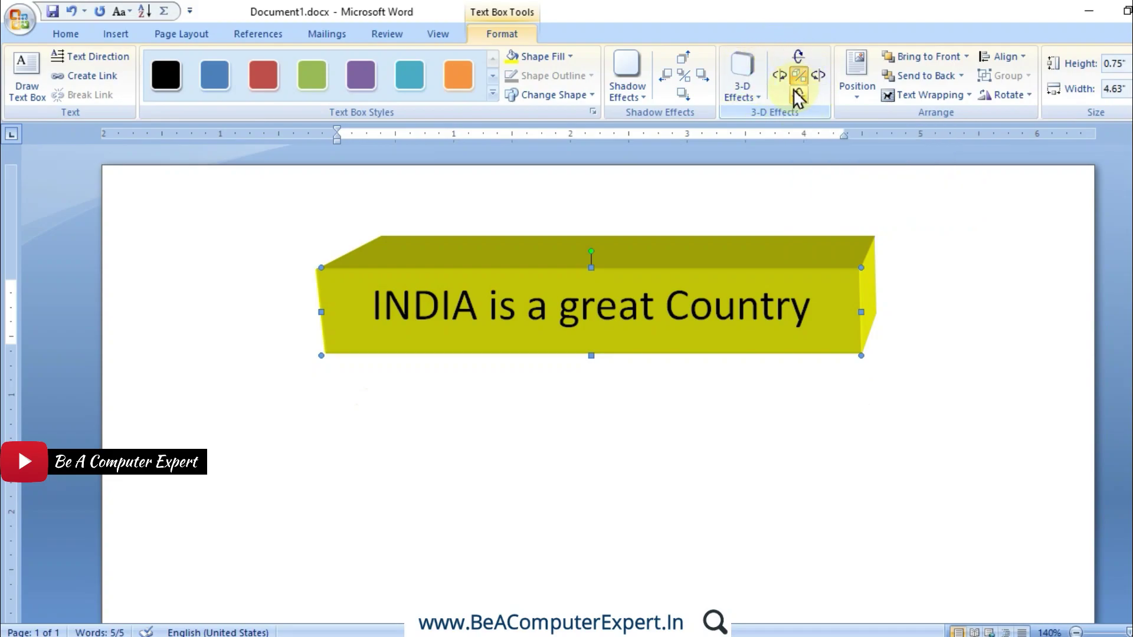
click(852, 108)
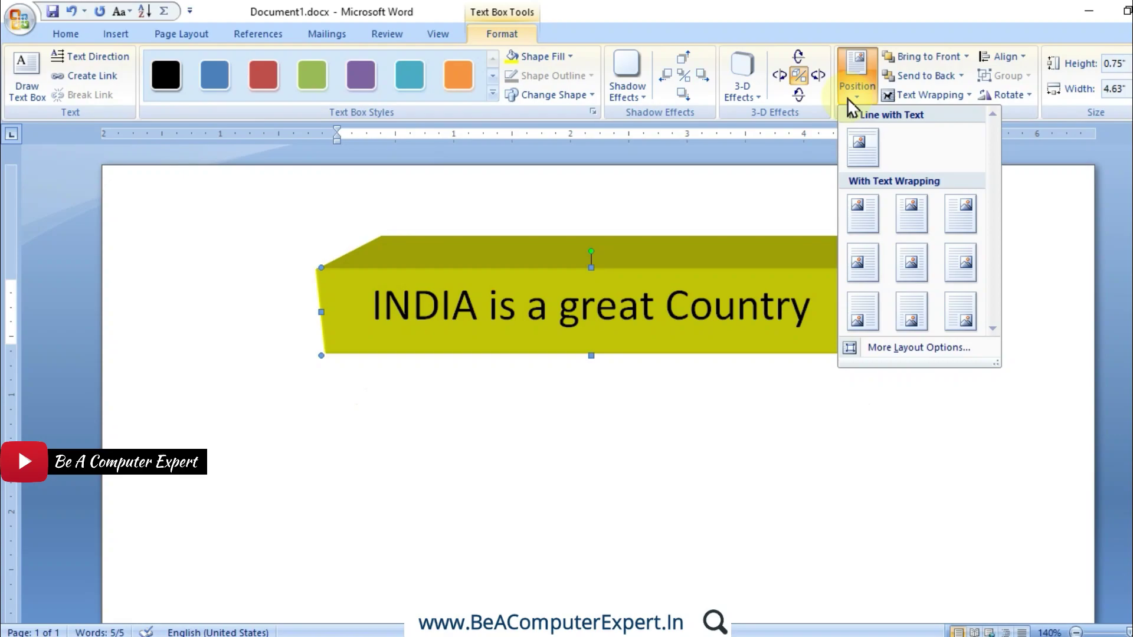
- Position the text box at the top centre of the page
click(851, 102)
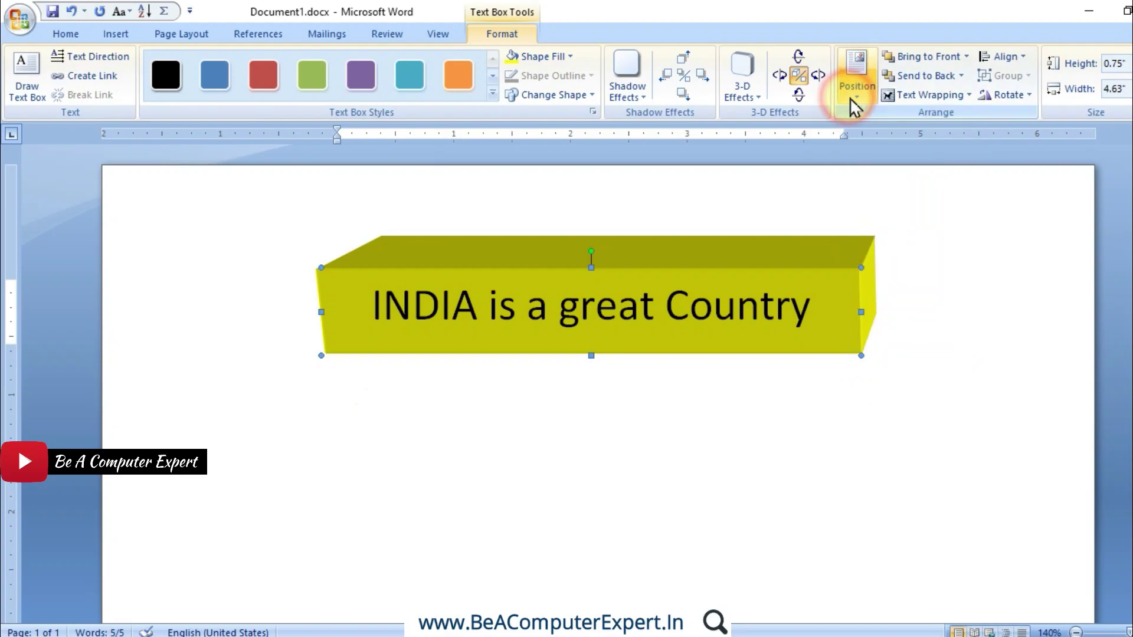
click(967, 57)
click(863, 92)
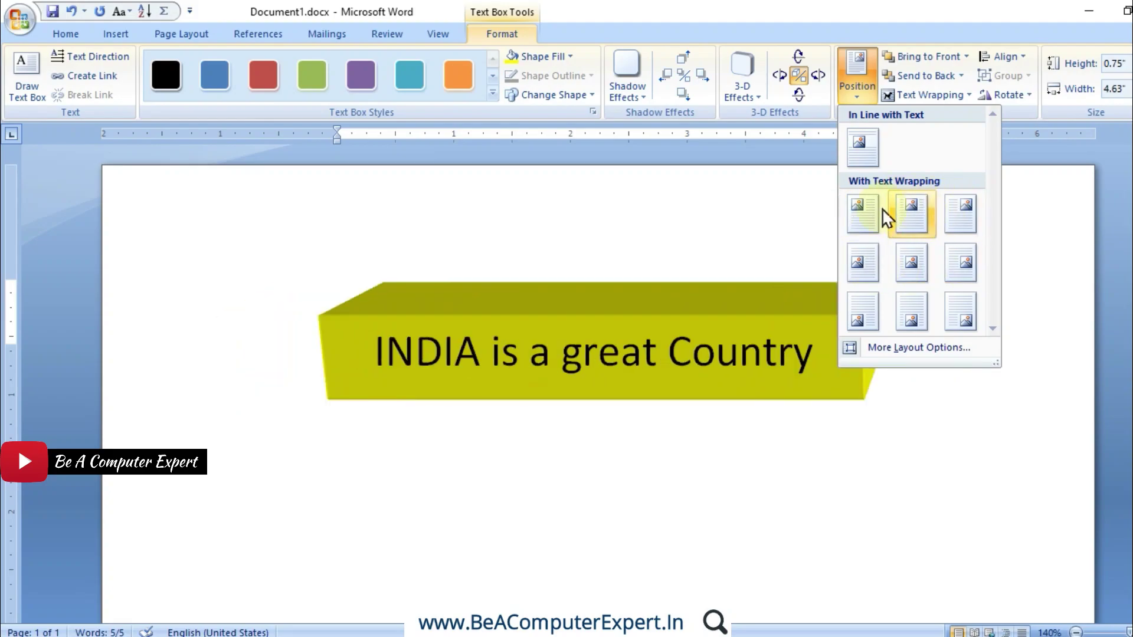
click(900, 219)
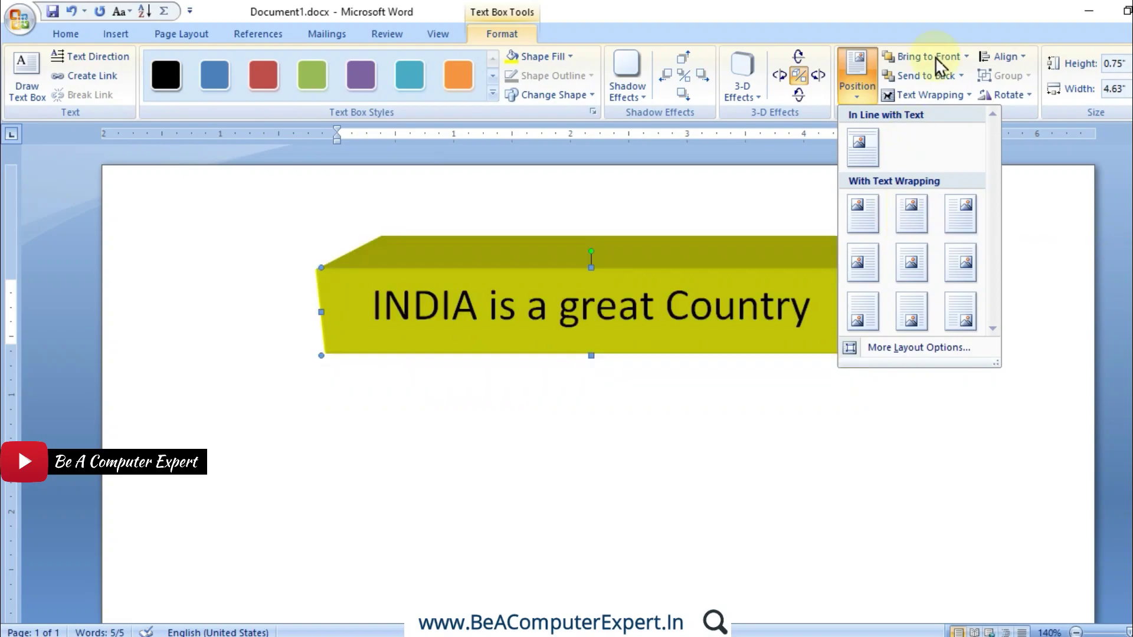
- Look through the Bring to Front and Send to Back options without changing them
click(967, 57)
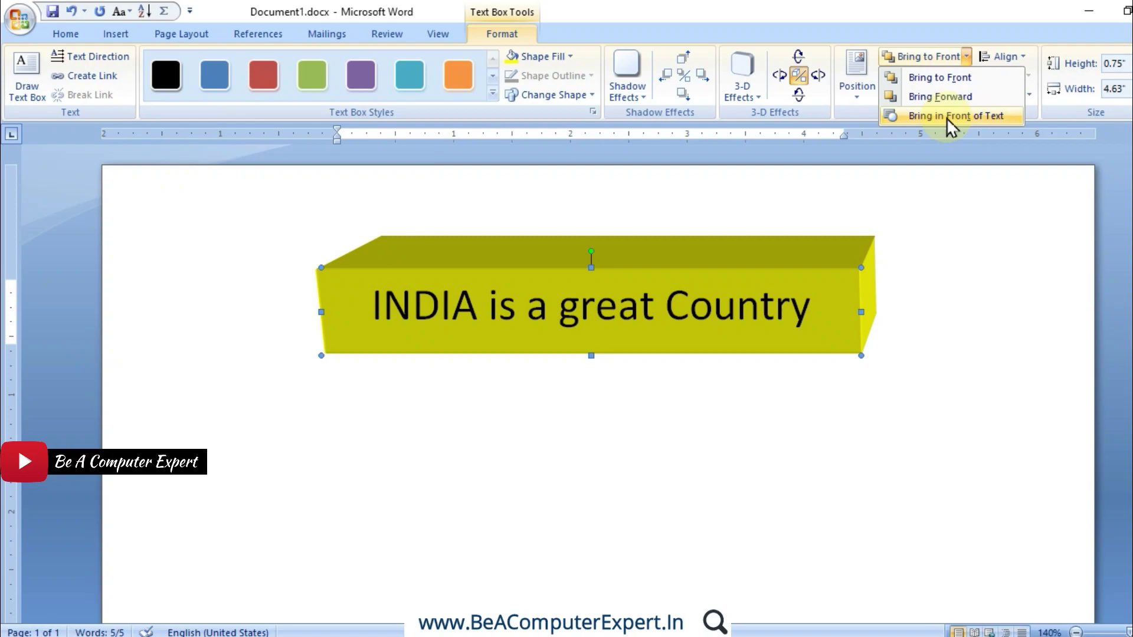
click(938, 37)
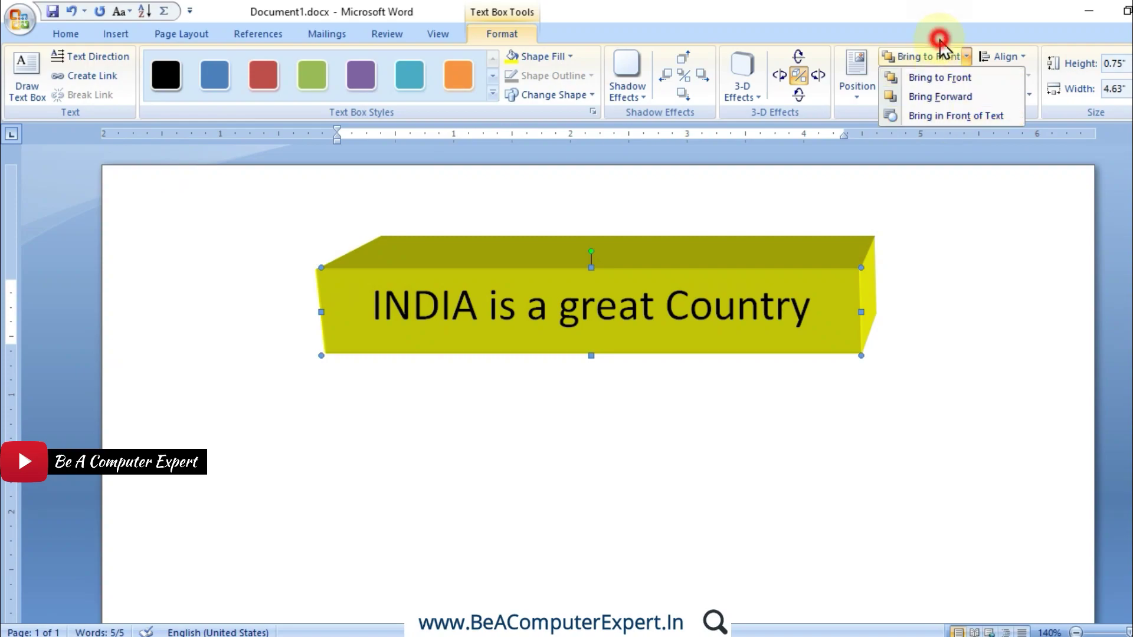
click(961, 77)
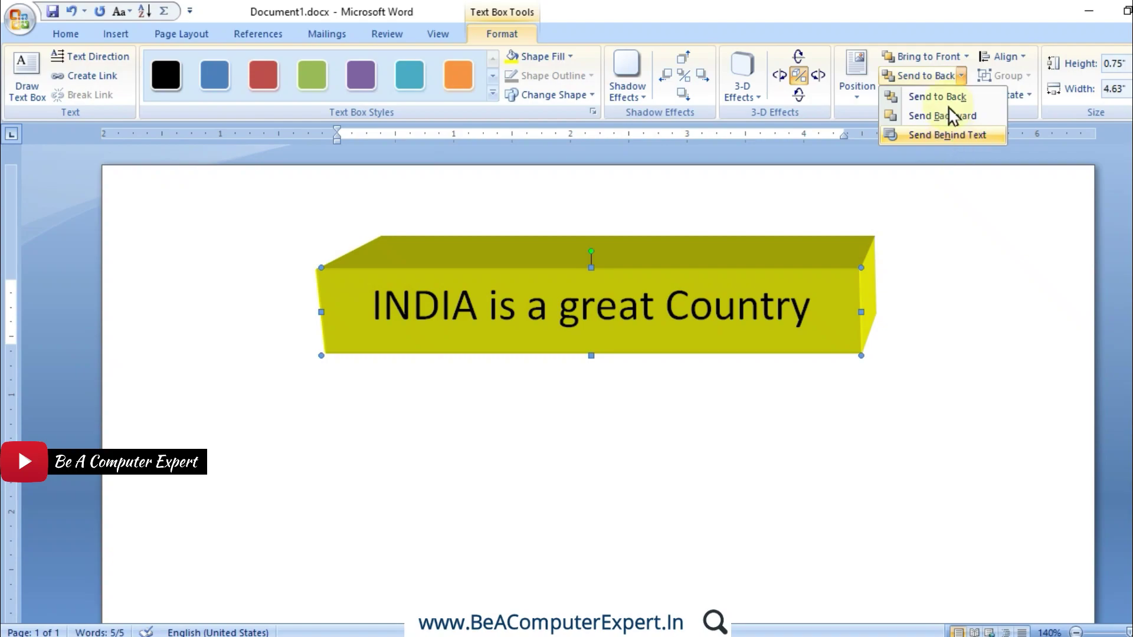
click(943, 31)
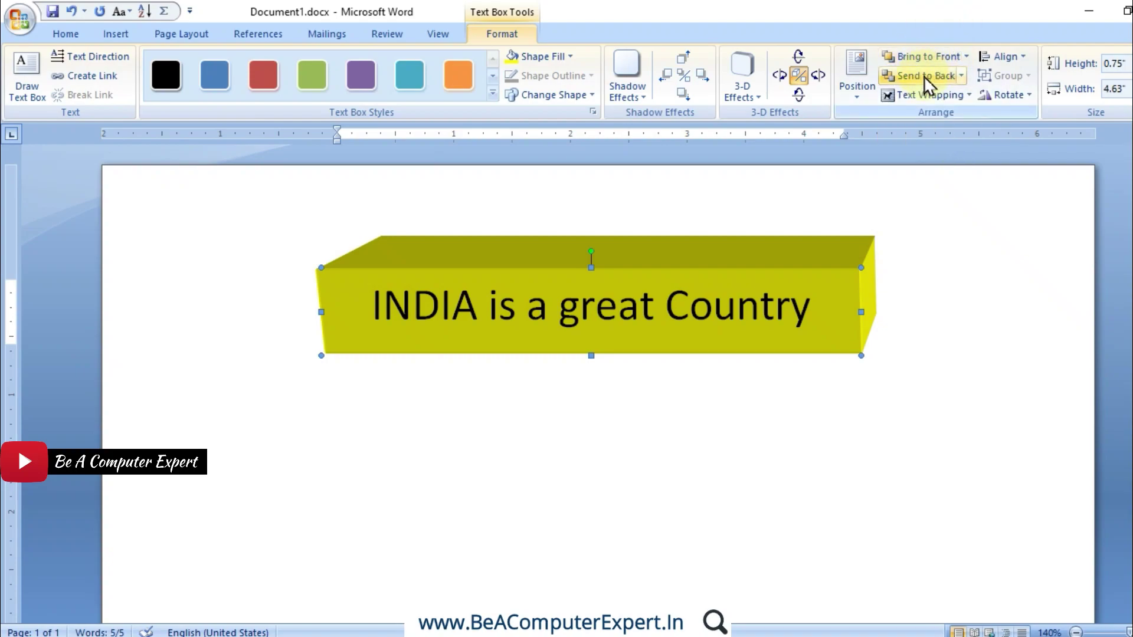
click(966, 95)
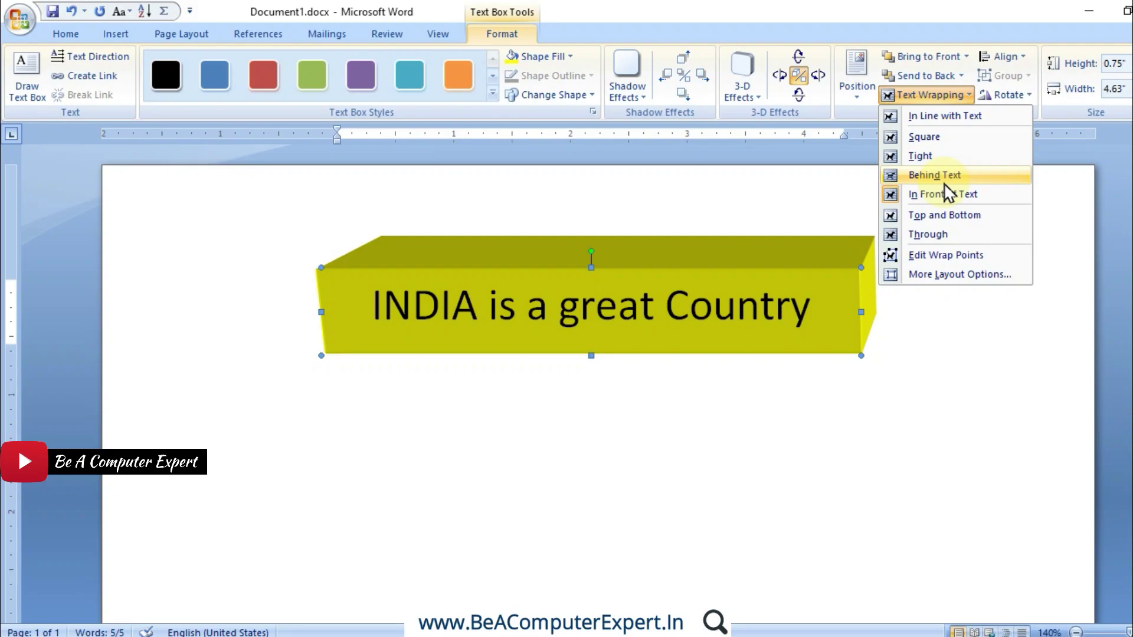
- Review Send to Back and Bring to Front, then cancel the Advanced Layout dialog
click(960, 76)
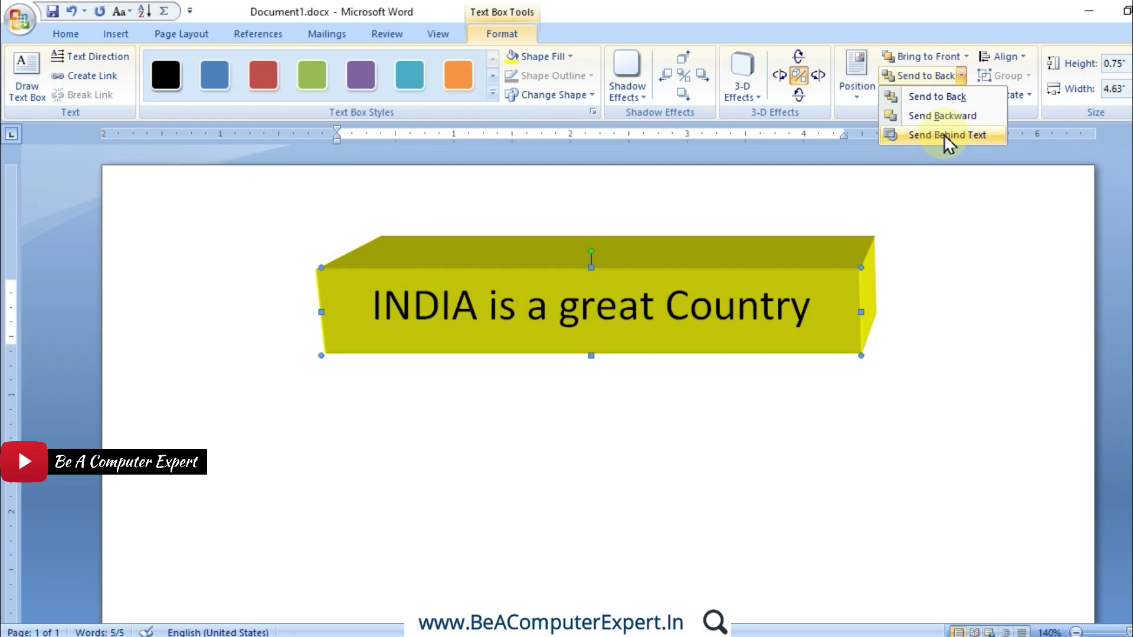
click(965, 57)
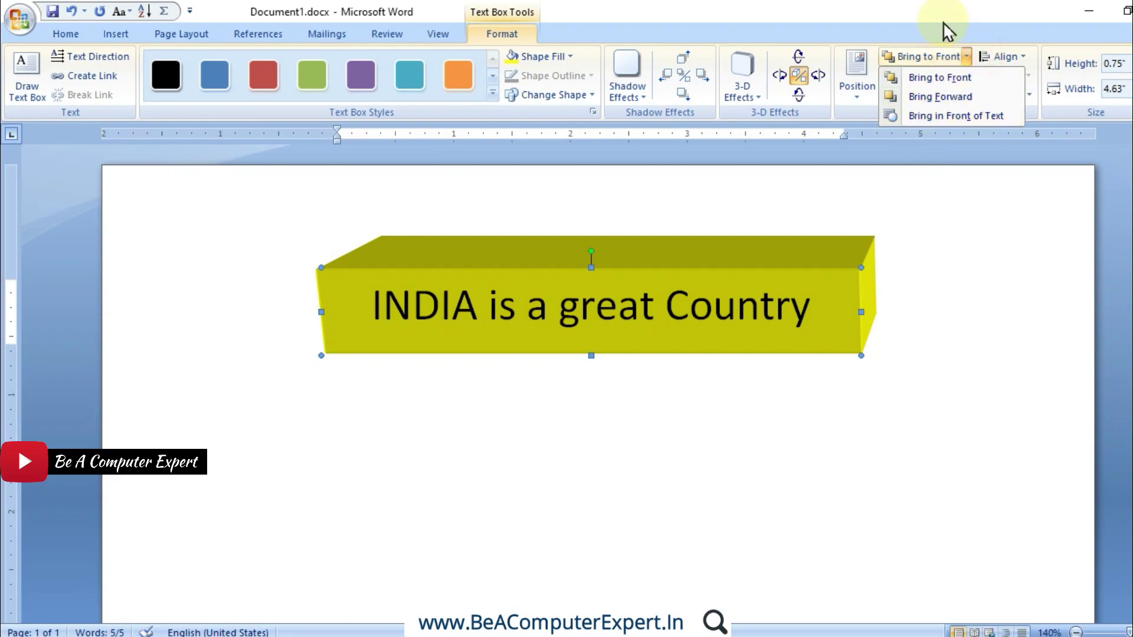
click(943, 22)
click(963, 94)
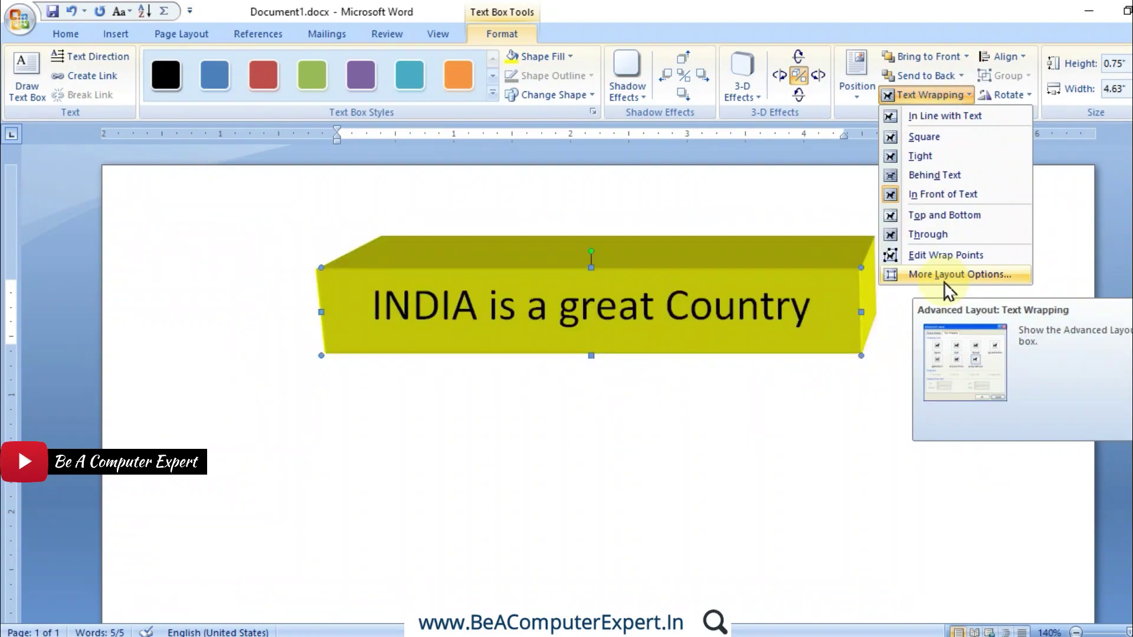
click(945, 283)
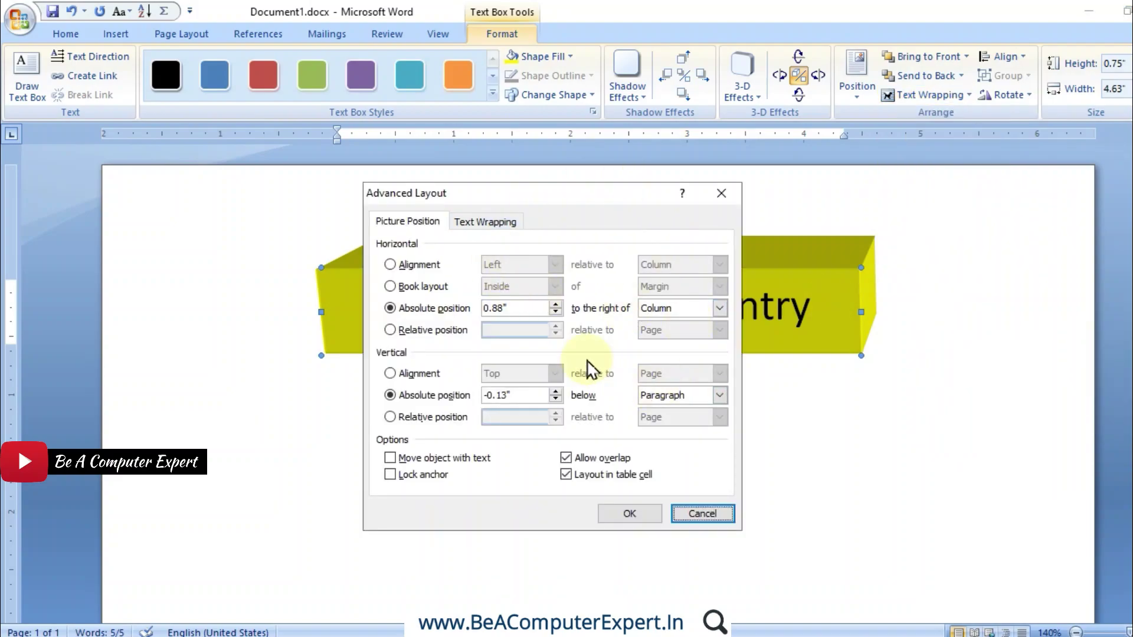
click(721, 193)
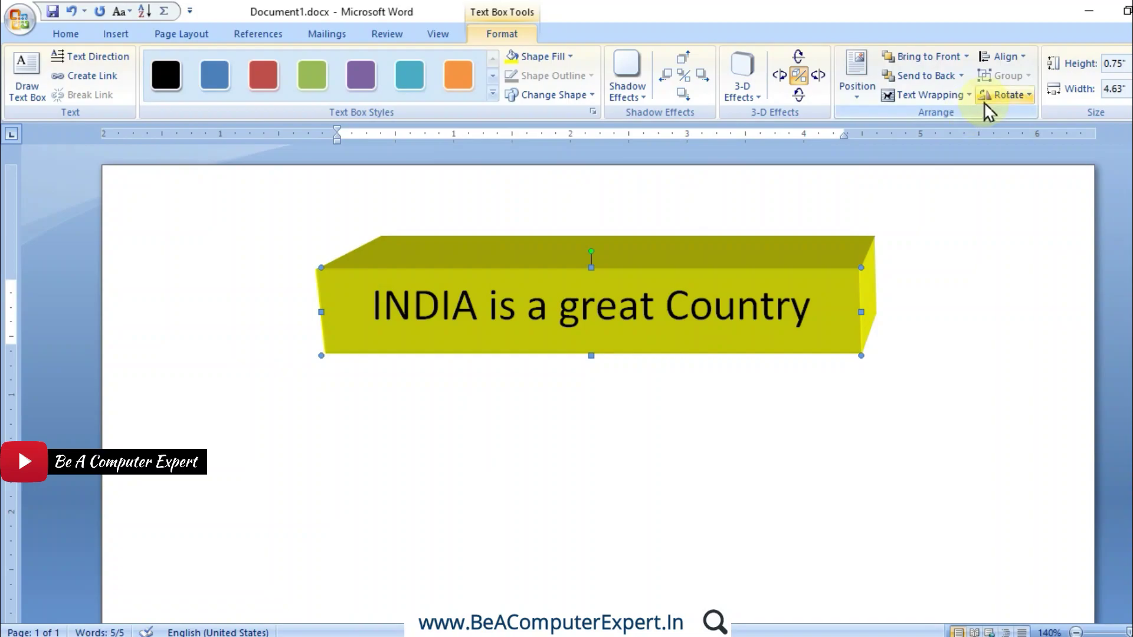
- Align the text box left, then align it to the horizontal centre
click(1021, 57)
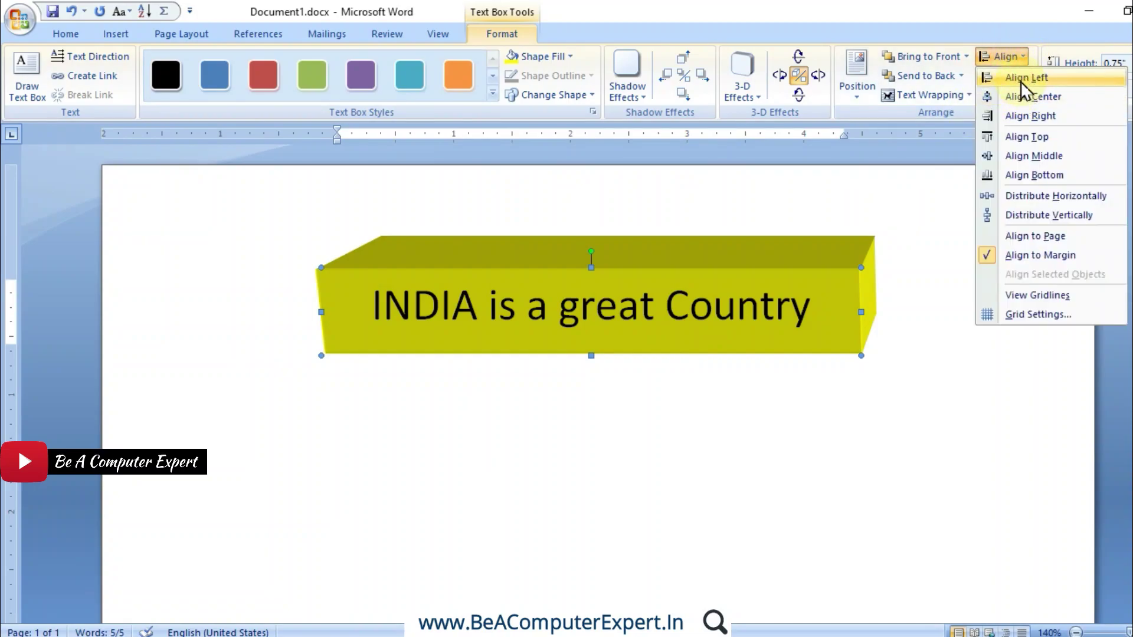
click(1021, 82)
click(1006, 57)
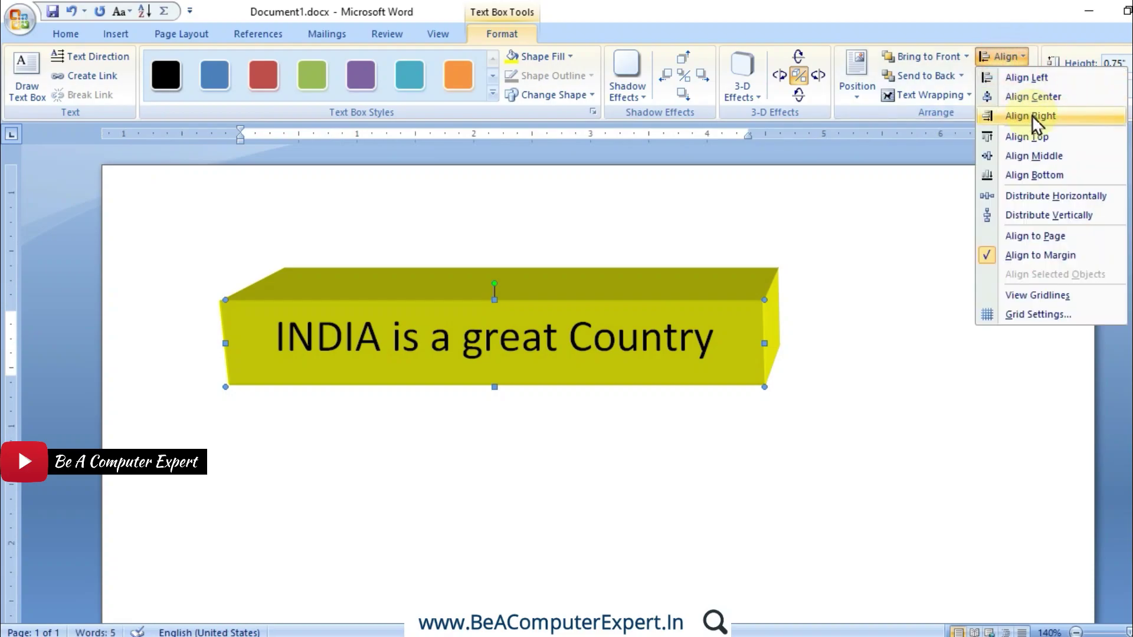
click(1031, 97)
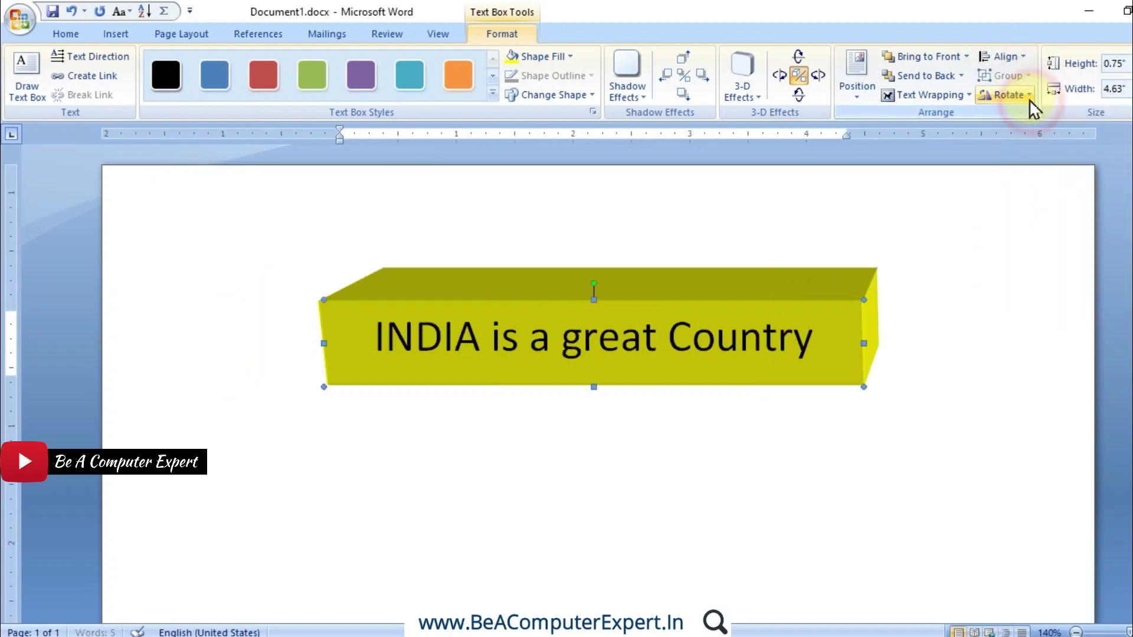
- Show the alignment gridlines, hide them again, and reselect the 3-D box
click(1006, 74)
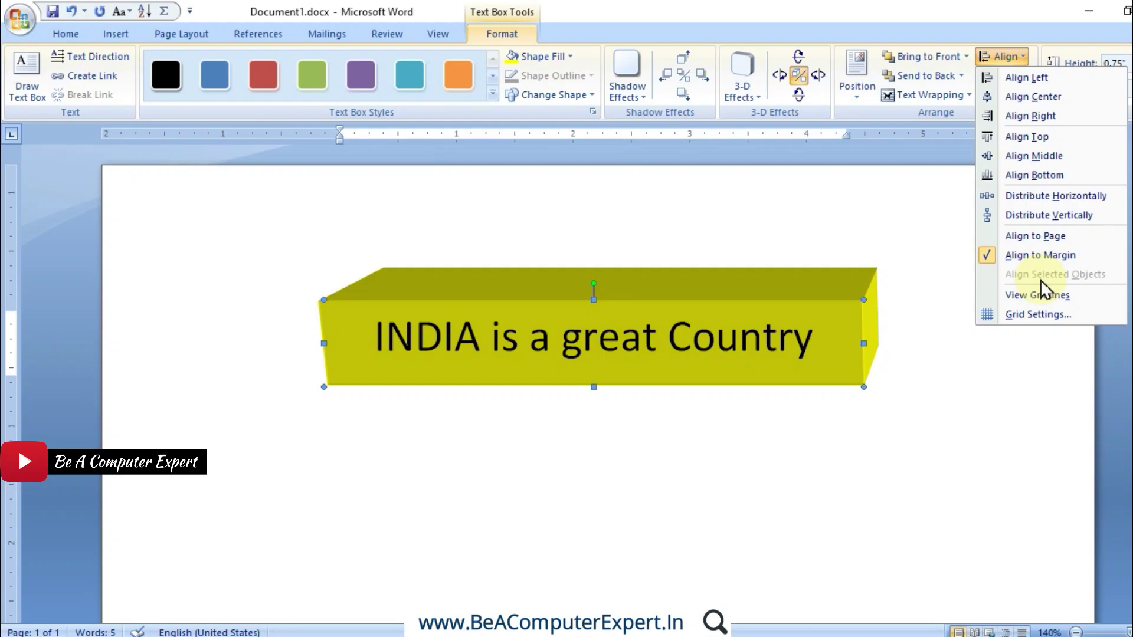
click(1039, 294)
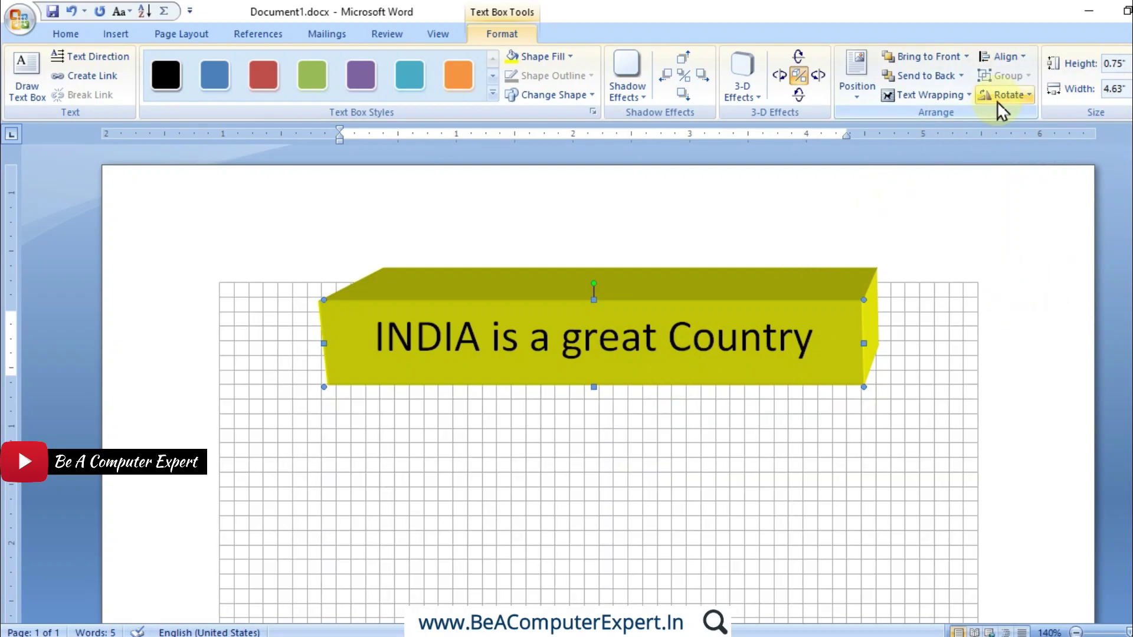
click(1007, 57)
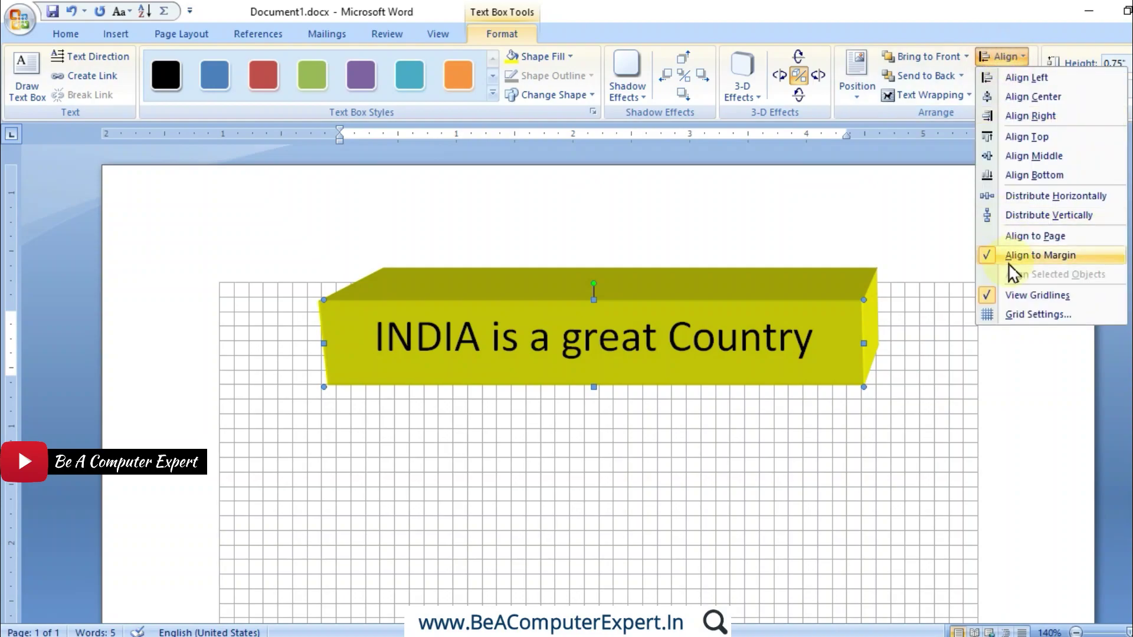
click(1013, 298)
click(713, 398)
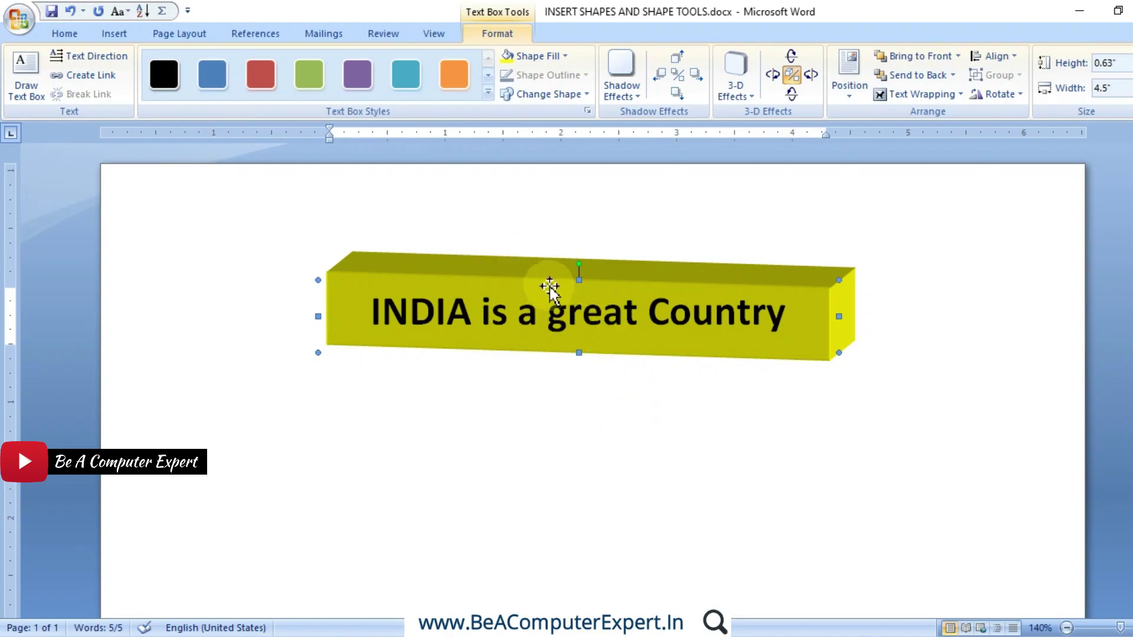
- Move the 3-D box up-right and draw a red-filled donut below it
drag(548, 282, 700, 243)
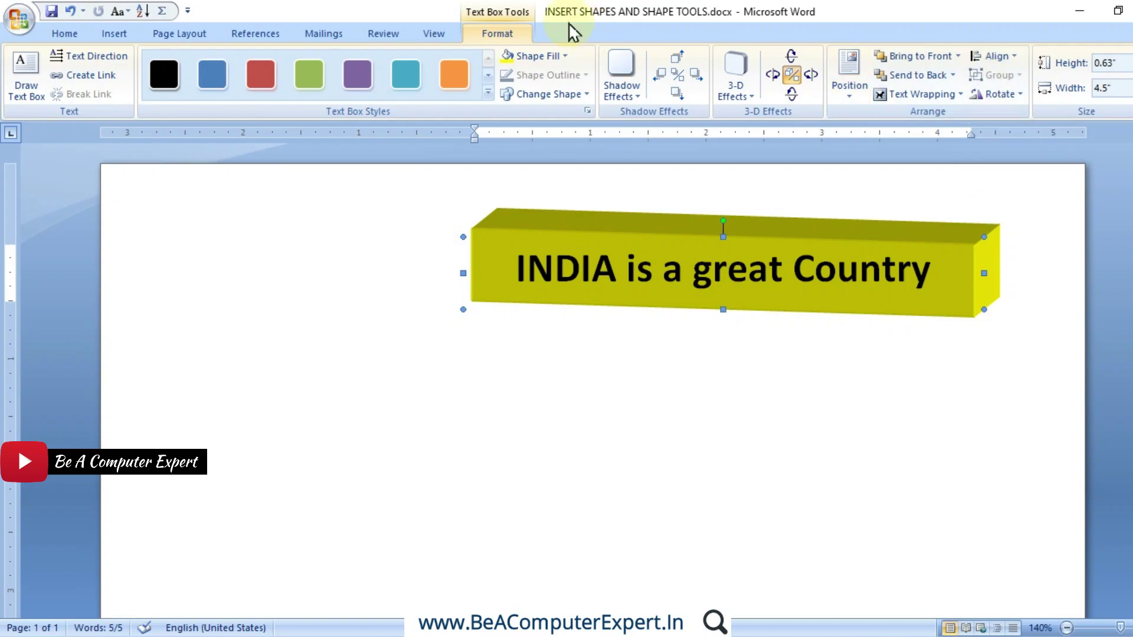
click(118, 35)
click(265, 91)
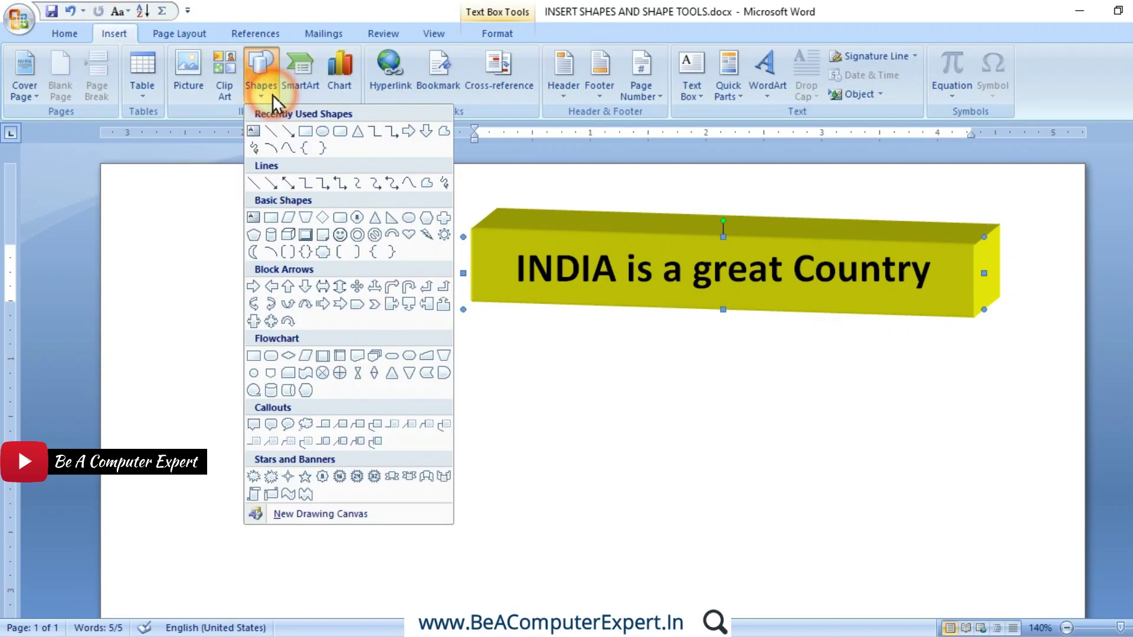
click(357, 234)
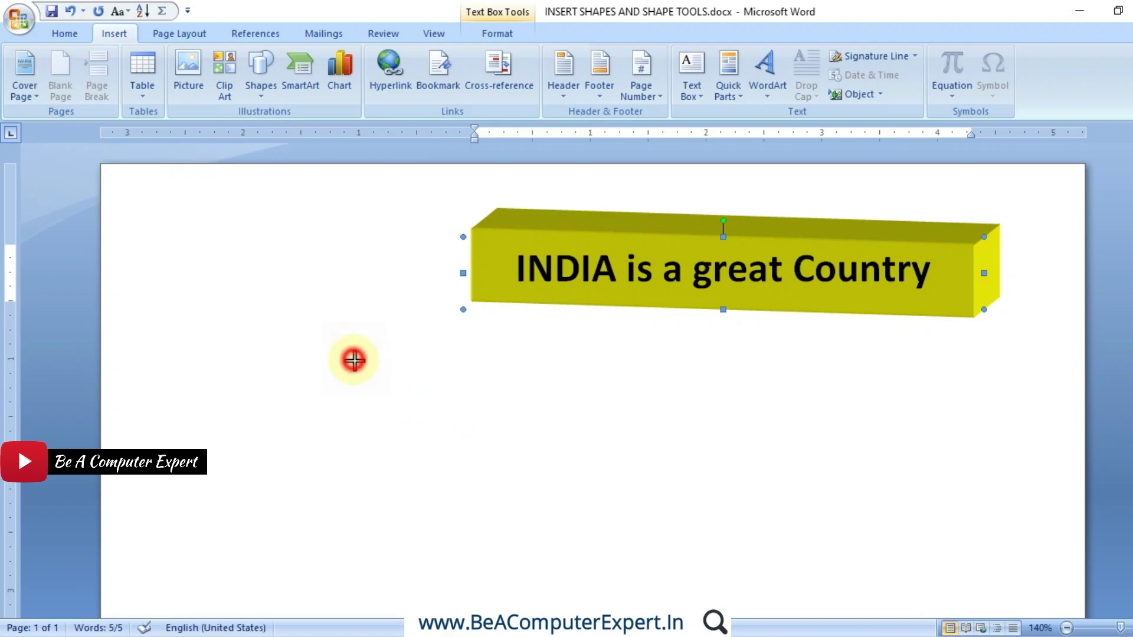
drag(354, 360, 543, 552)
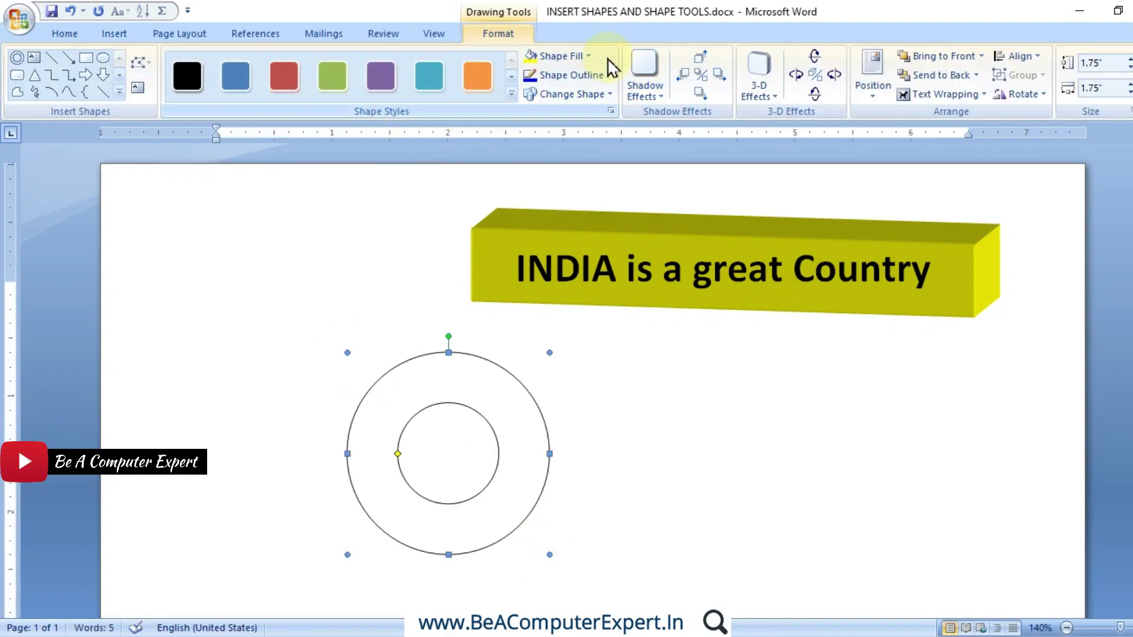
click(586, 56)
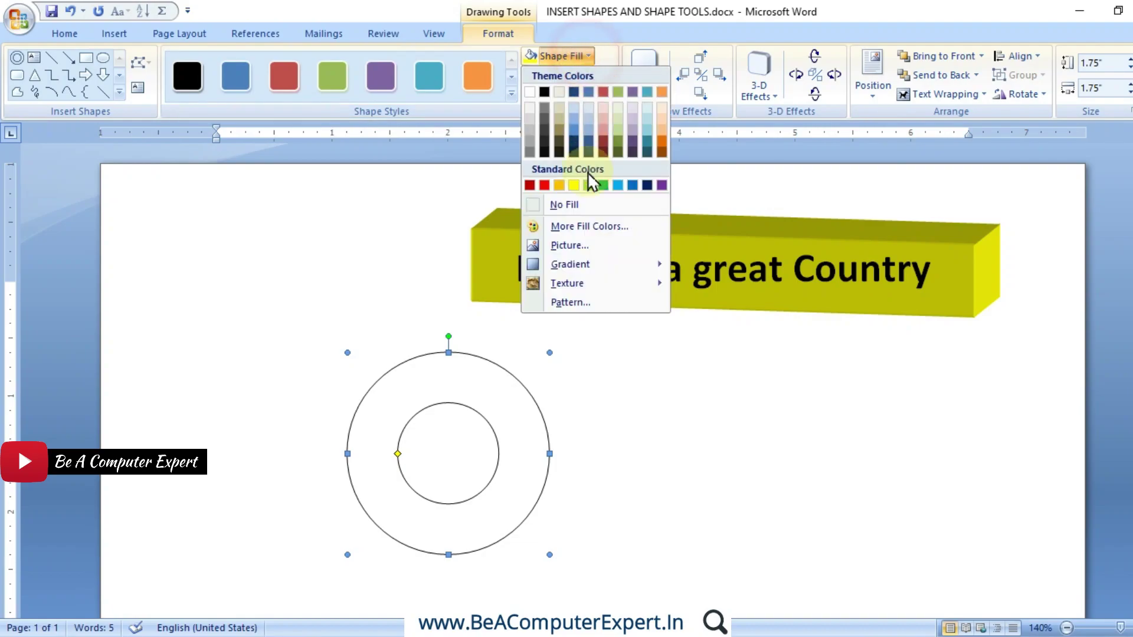
click(544, 186)
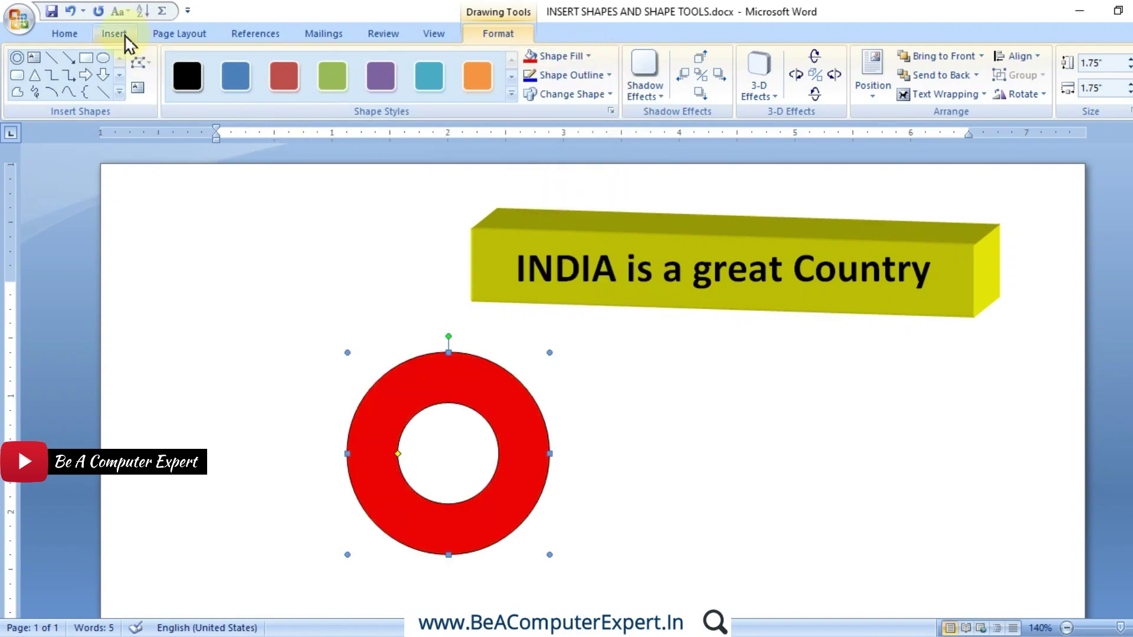
- Draw a 5-point star over the red ring
click(113, 33)
click(261, 73)
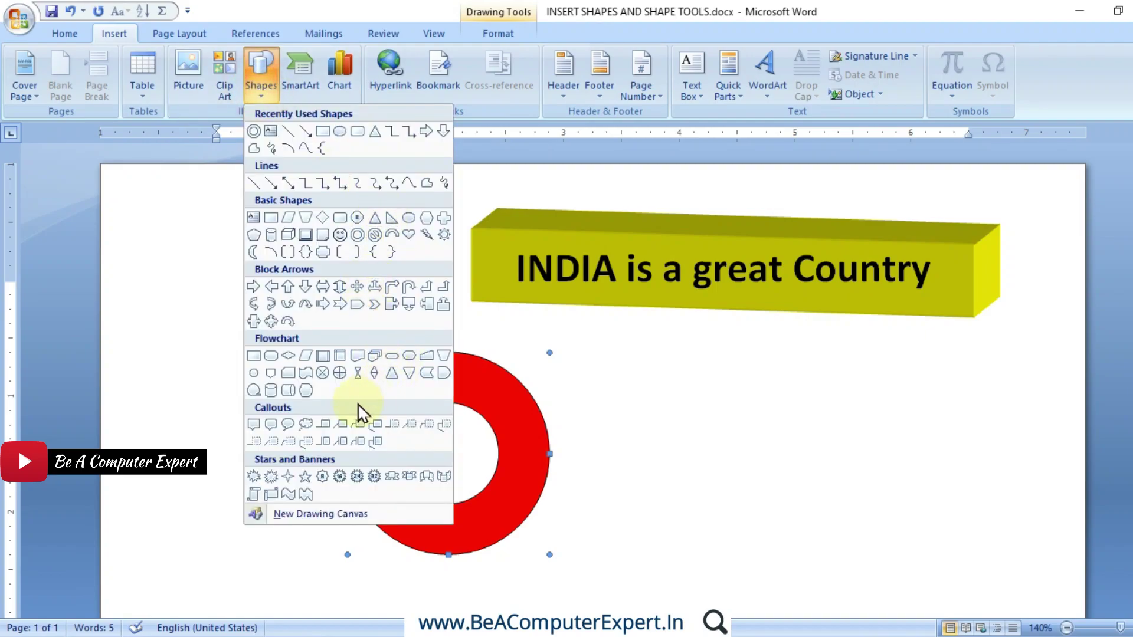
click(304, 477)
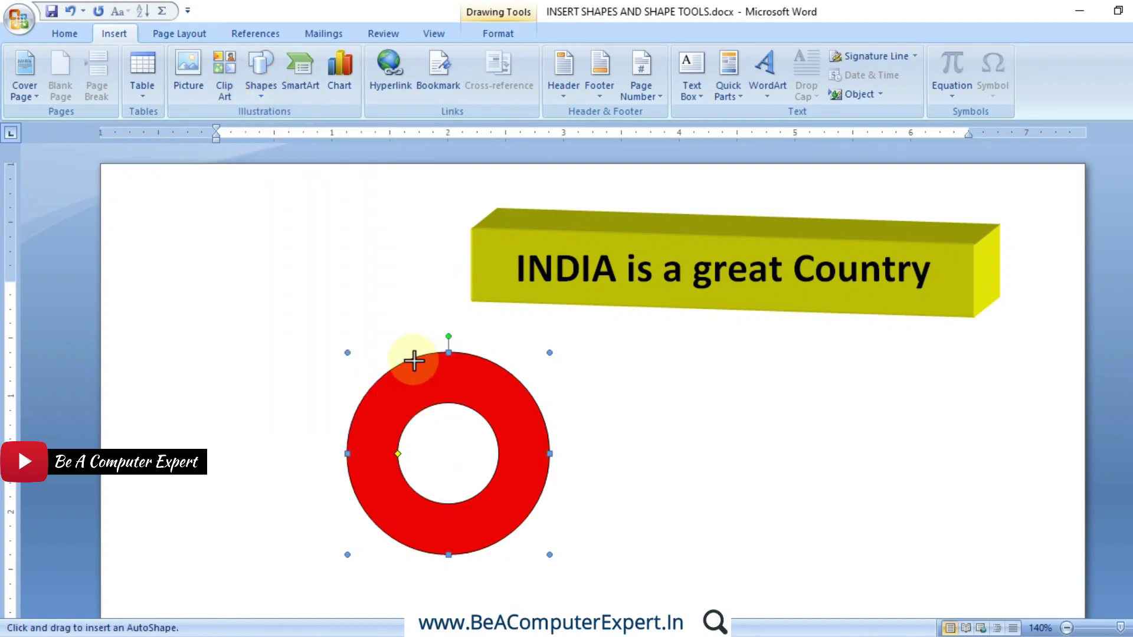
drag(389, 352, 535, 525)
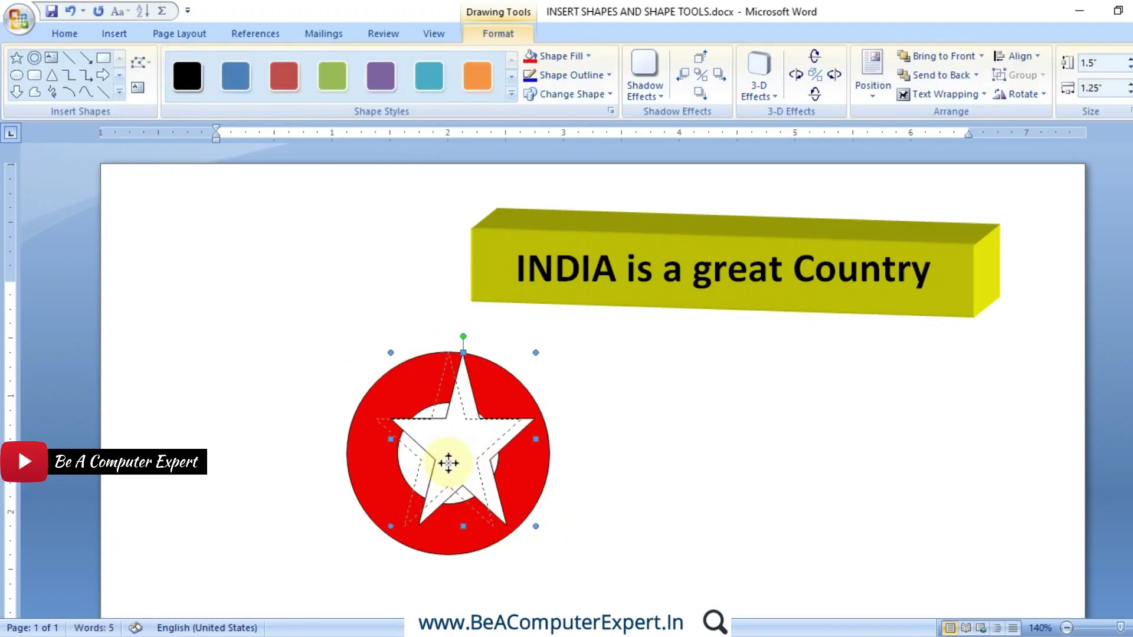
- Centre the star on the red ring and fill it yellow
drag(448, 463, 447, 464)
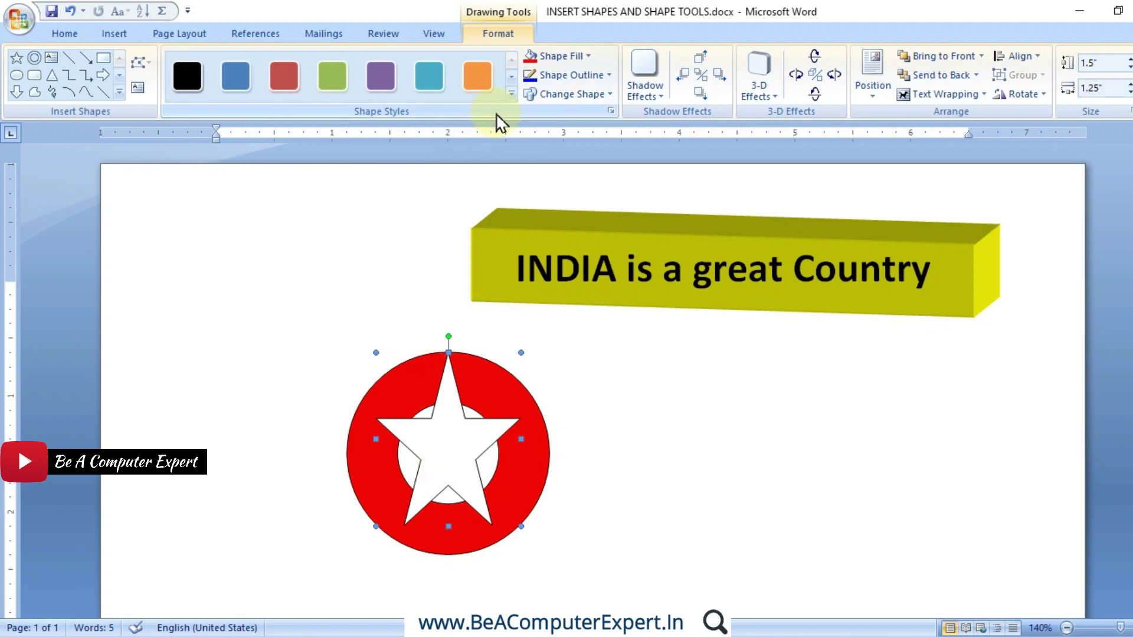
click(560, 56)
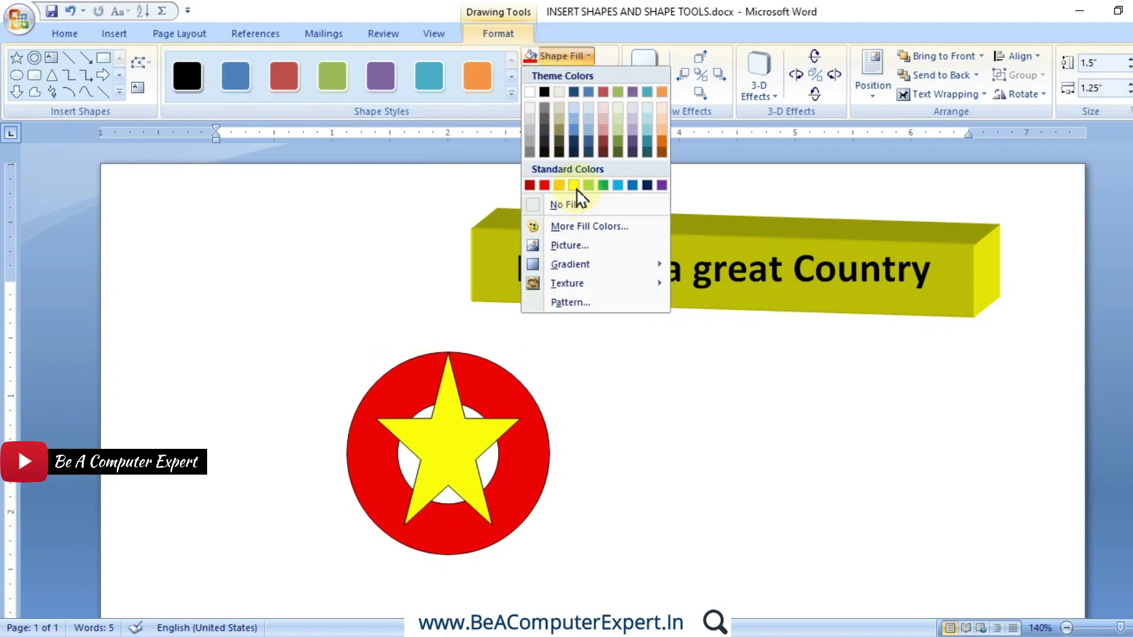
click(573, 185)
- Bring up the full Insert Shapes gallery to choose the Regular Pentagon
click(184, 76)
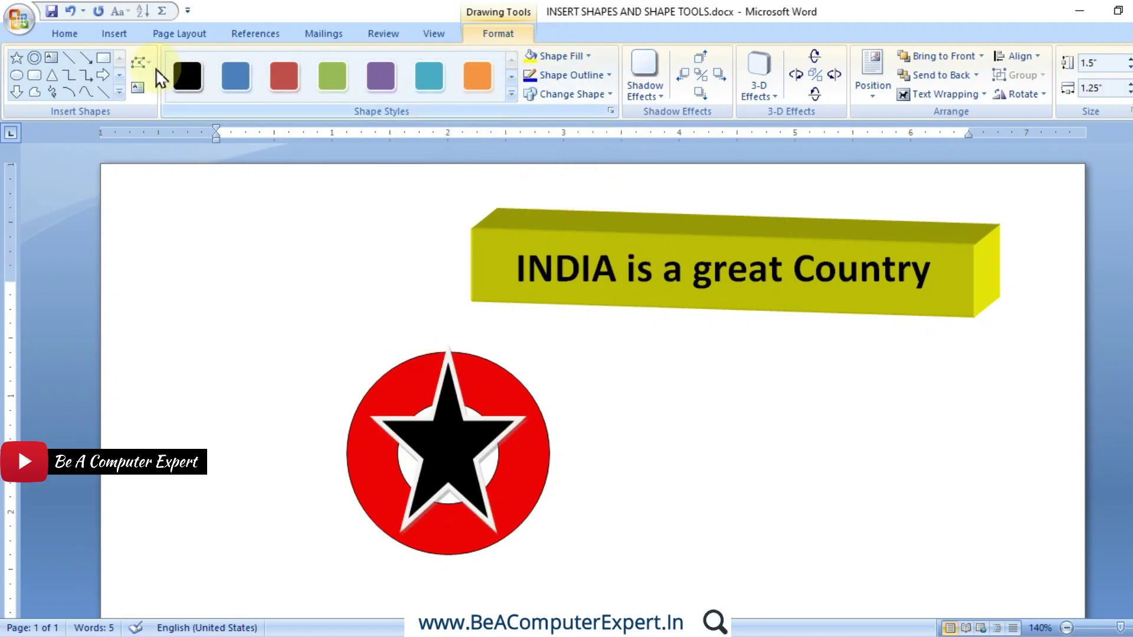
click(332, 75)
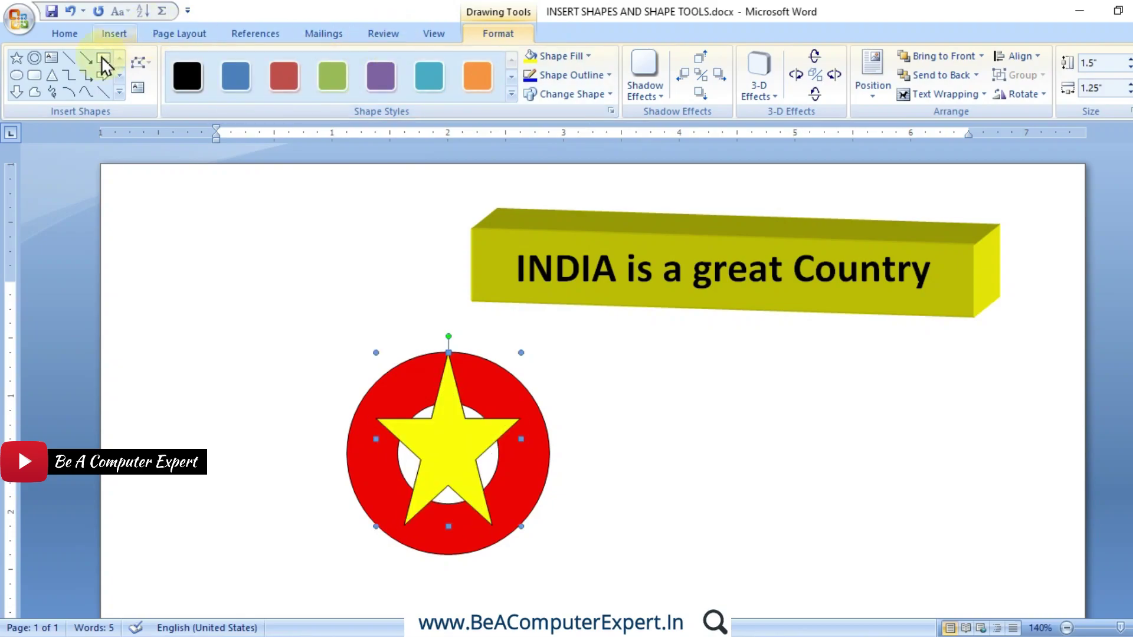
click(119, 94)
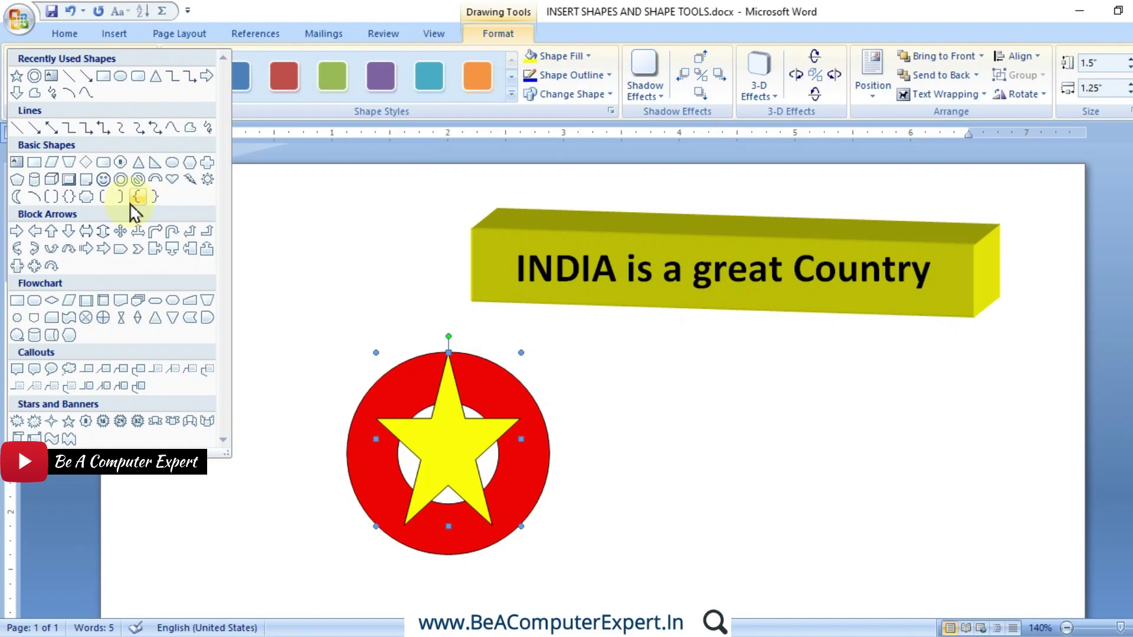
- Draw a pentagon, centre it in the red circle and widen it to fit
click(20, 188)
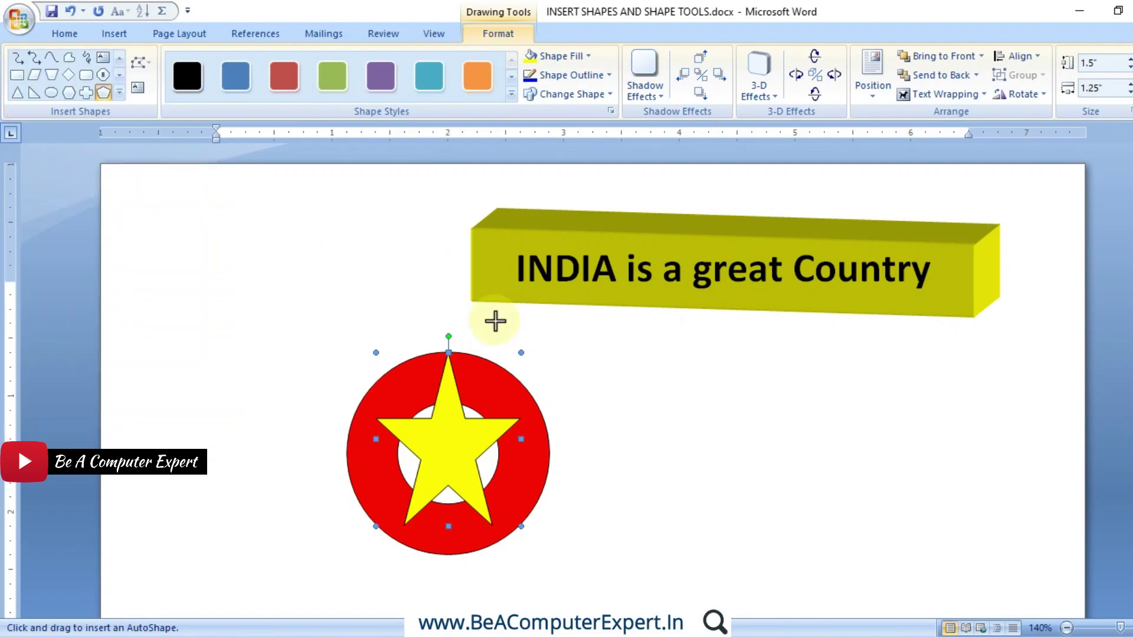
drag(379, 336, 536, 541)
drag(507, 461, 492, 458)
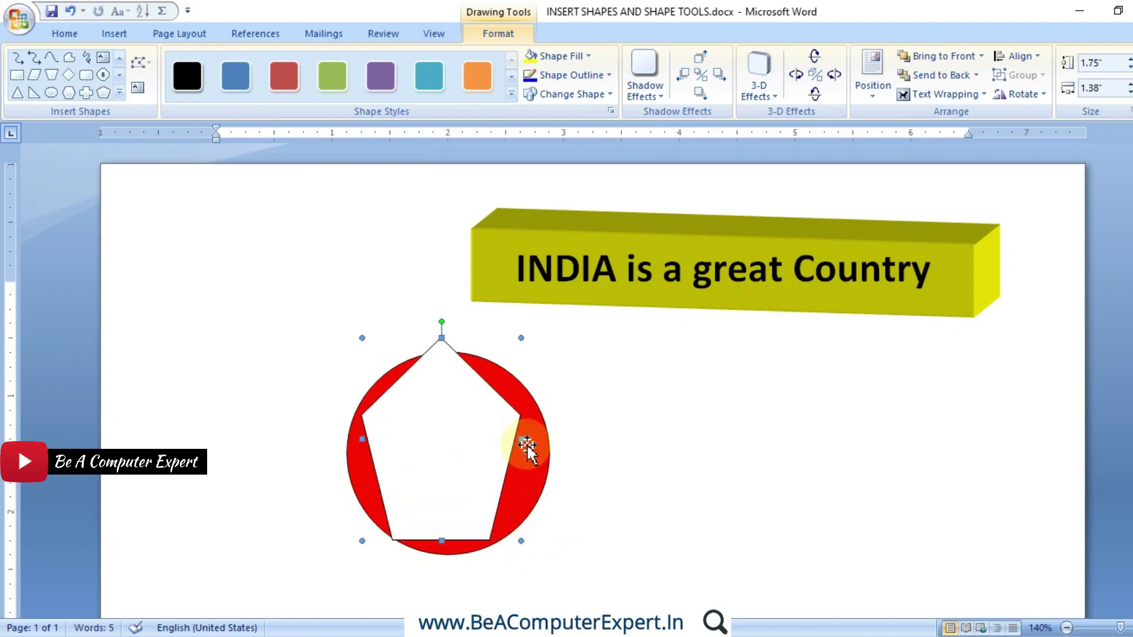
drag(520, 441, 536, 441)
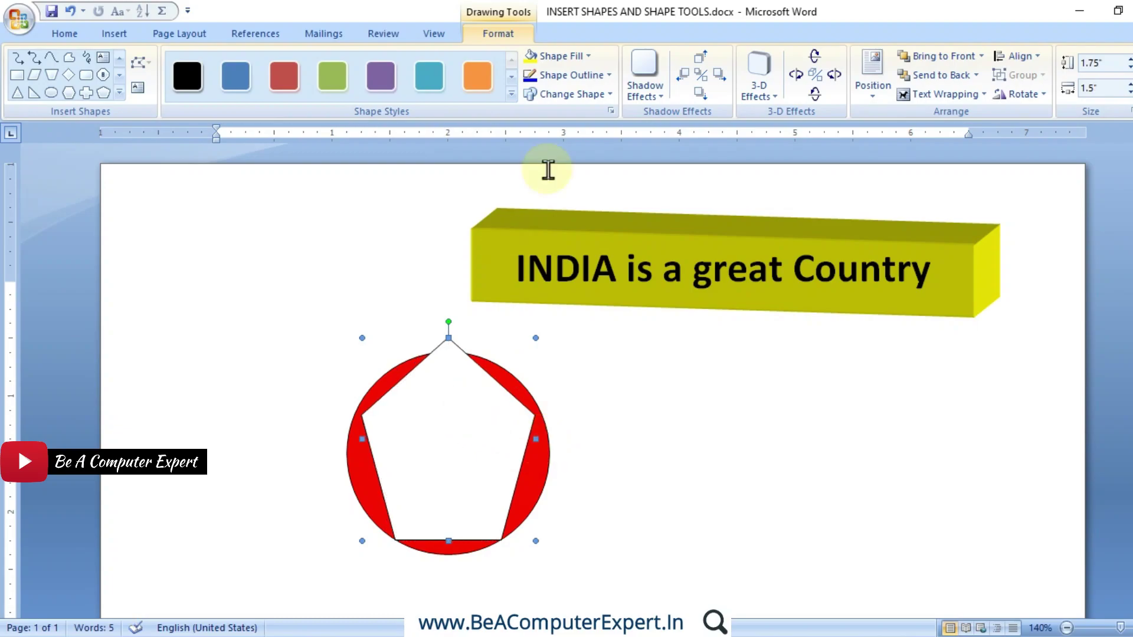
- Fill the pentagon light green and send it backward behind the yellow star
click(588, 56)
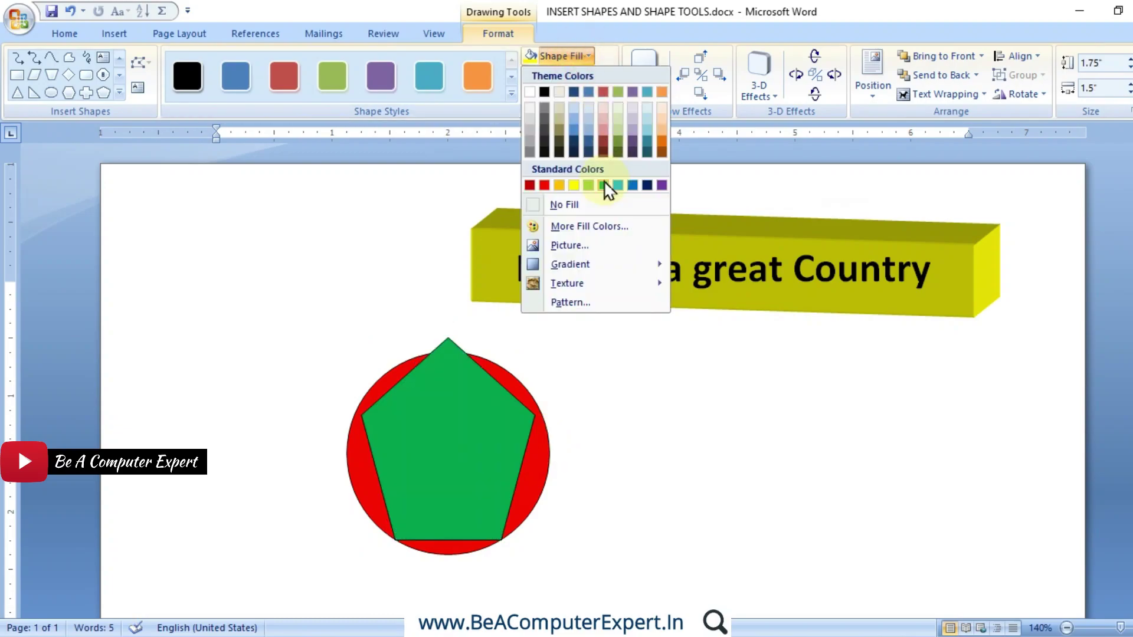
click(588, 185)
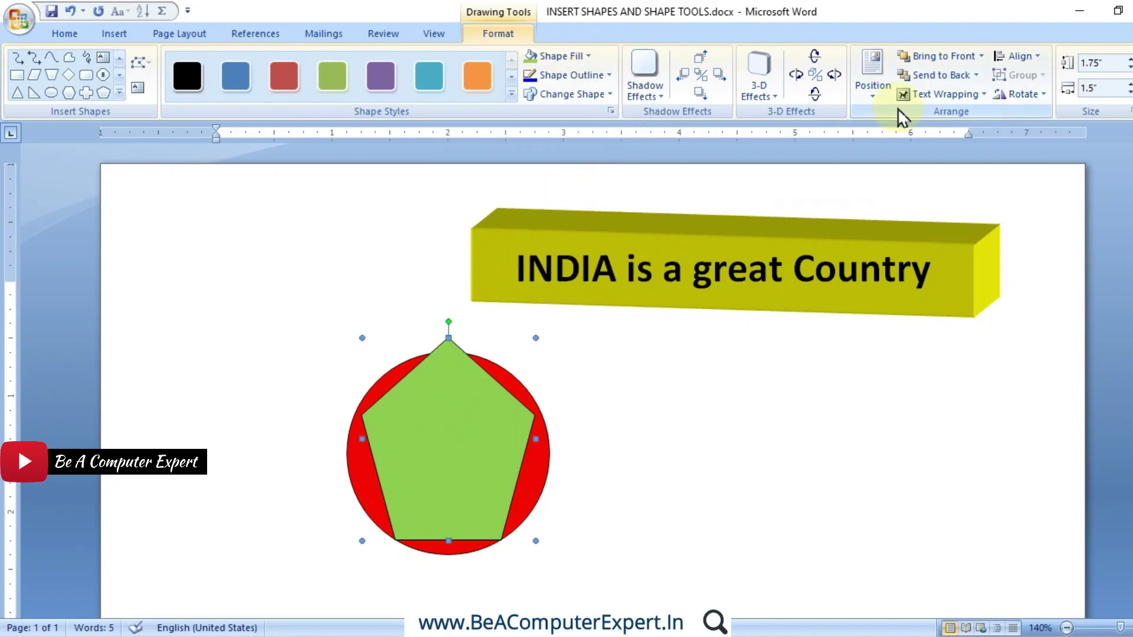
click(977, 75)
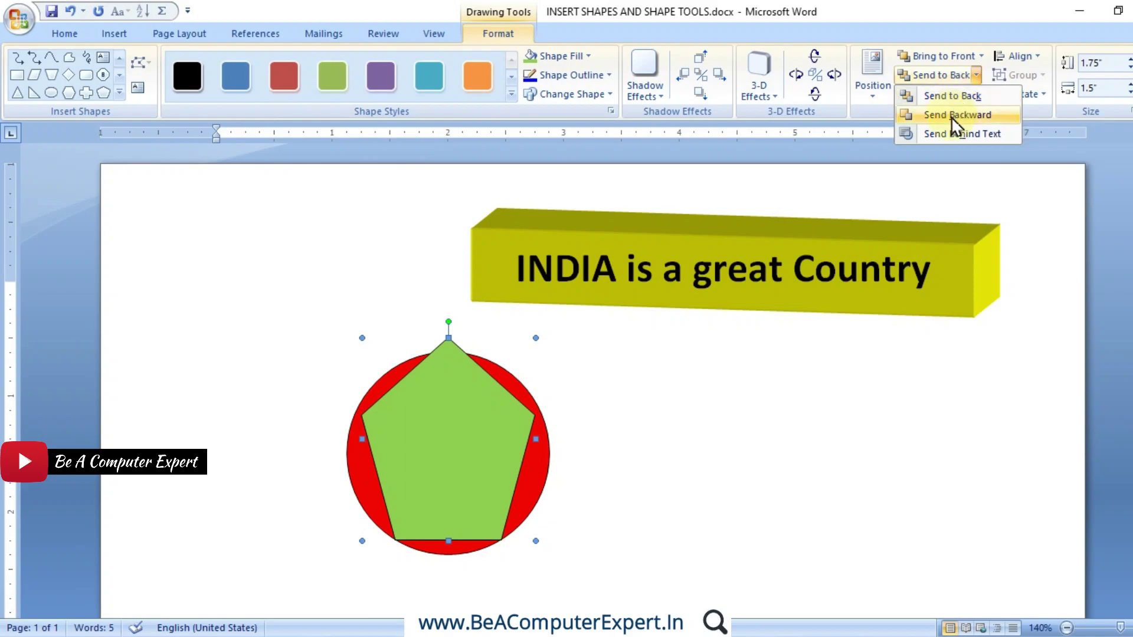
click(954, 116)
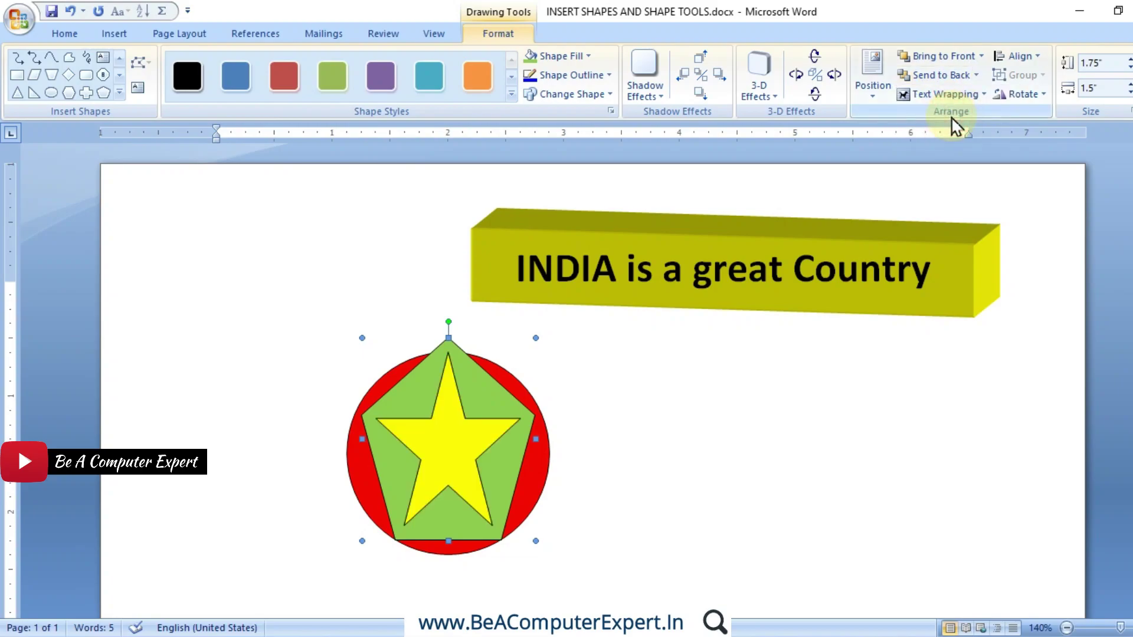
click(733, 384)
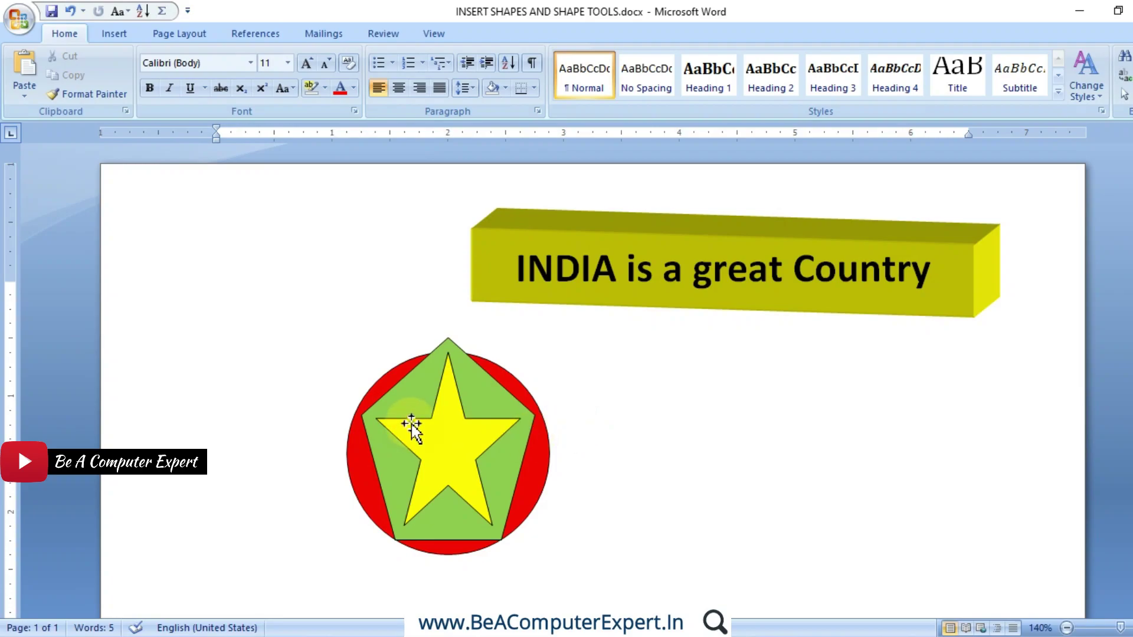
- Multi-select the red circle, green pentagon and yellow star, then Group them
click(380, 377)
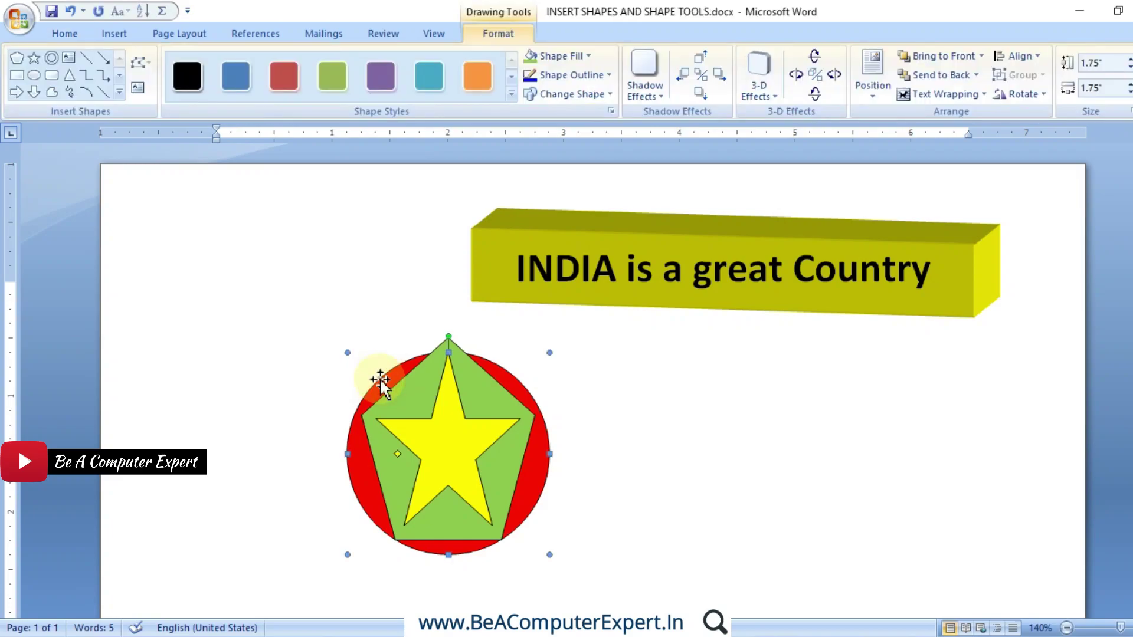
shift+click(407, 400)
shift+click(443, 440)
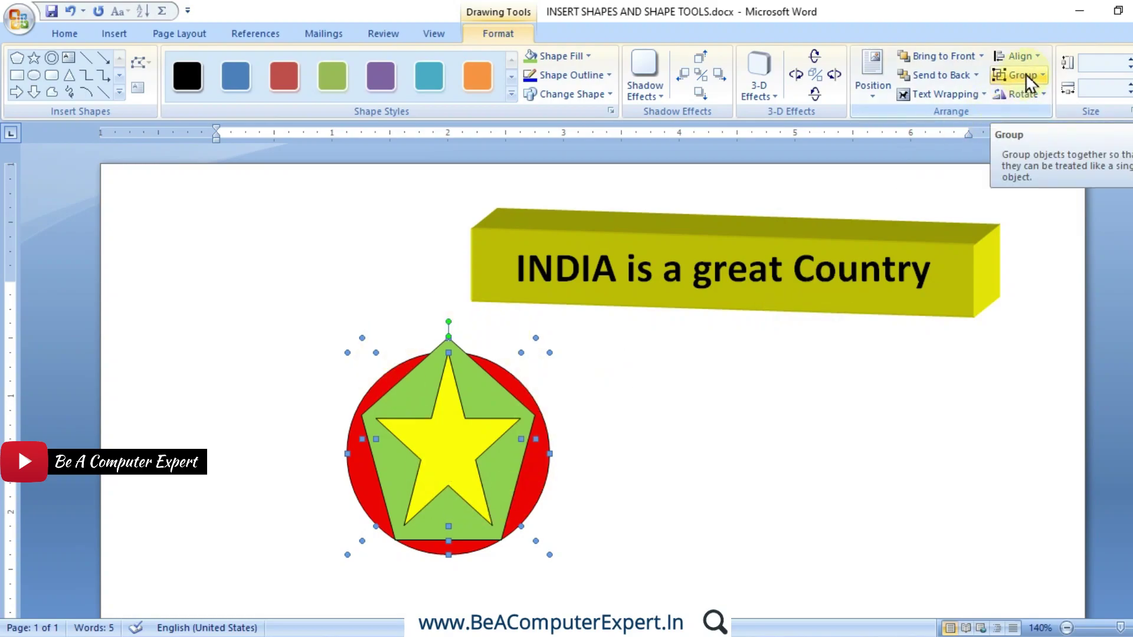
click(770, 401)
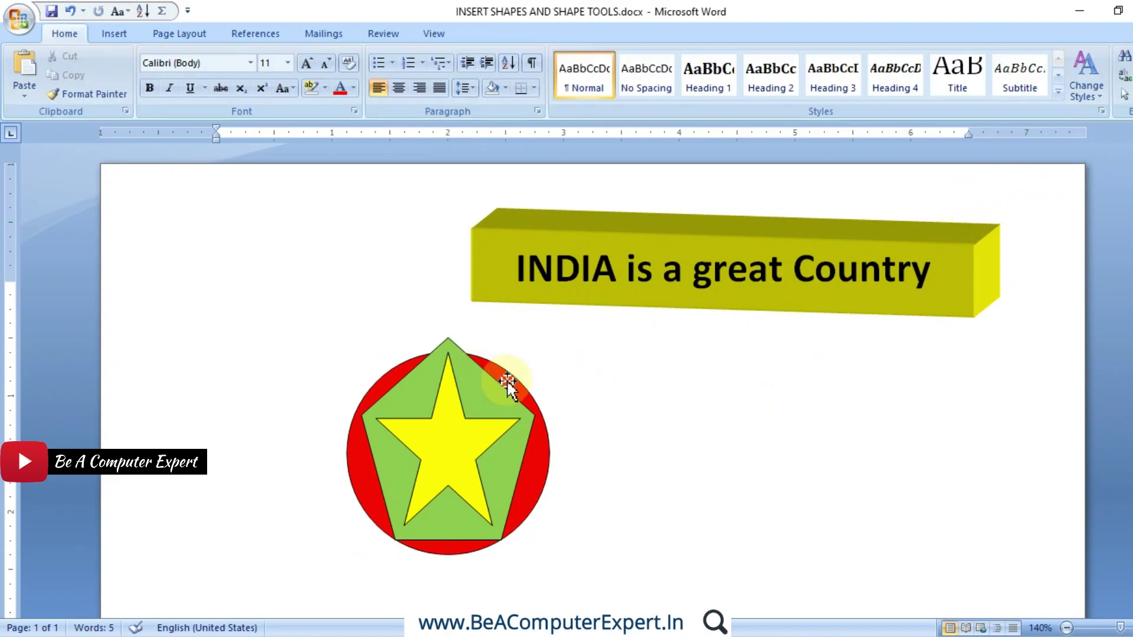
click(485, 364)
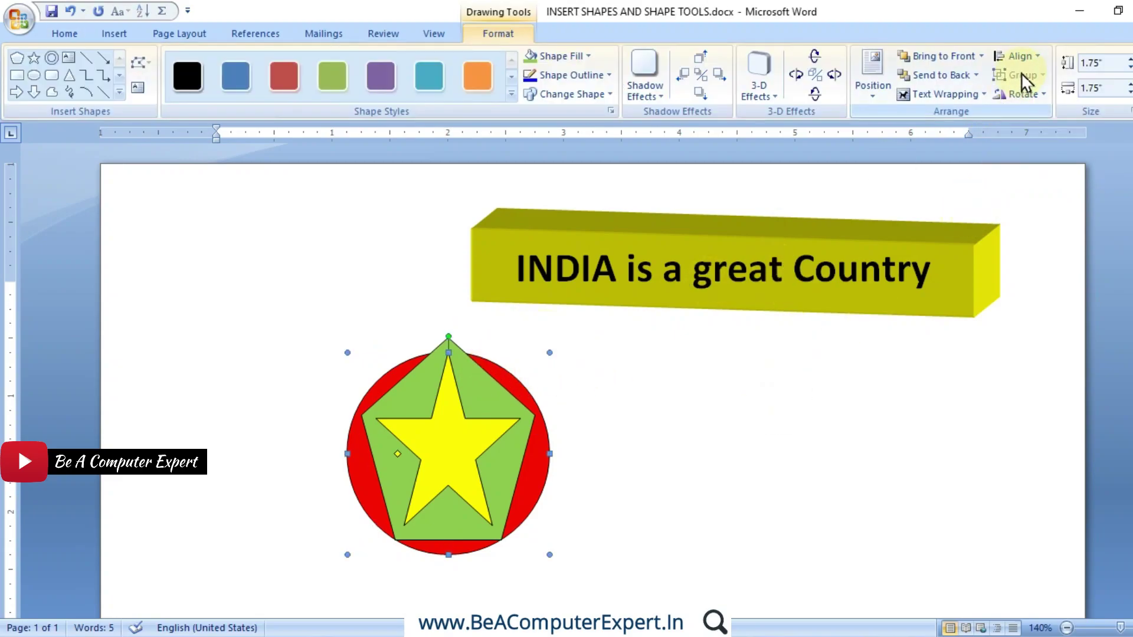
shift+click(412, 397)
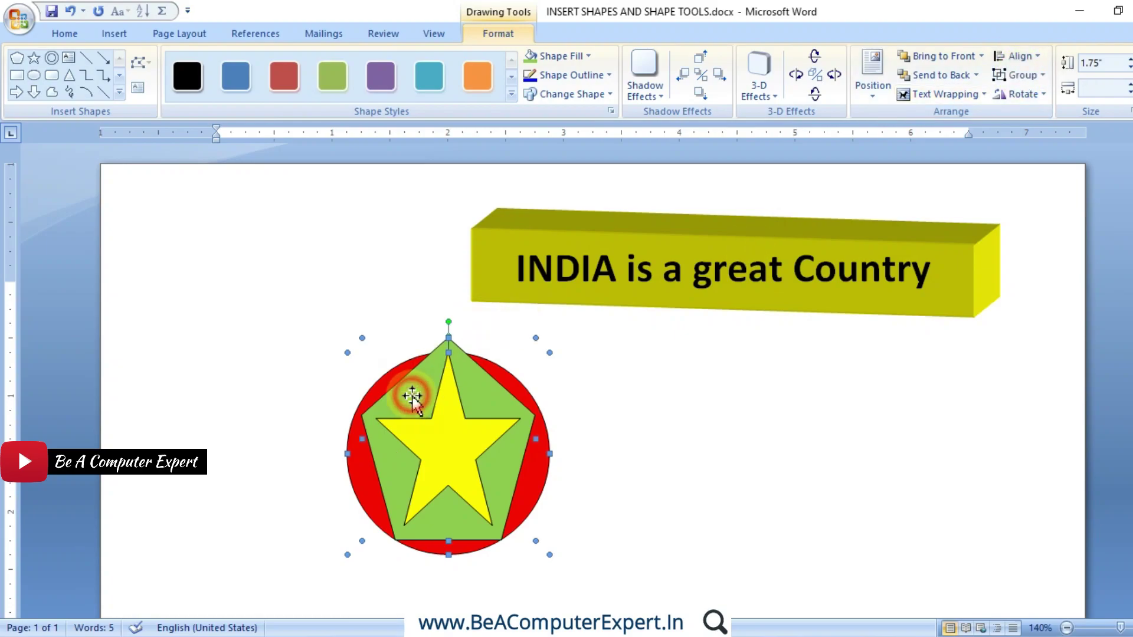
shift+click(446, 436)
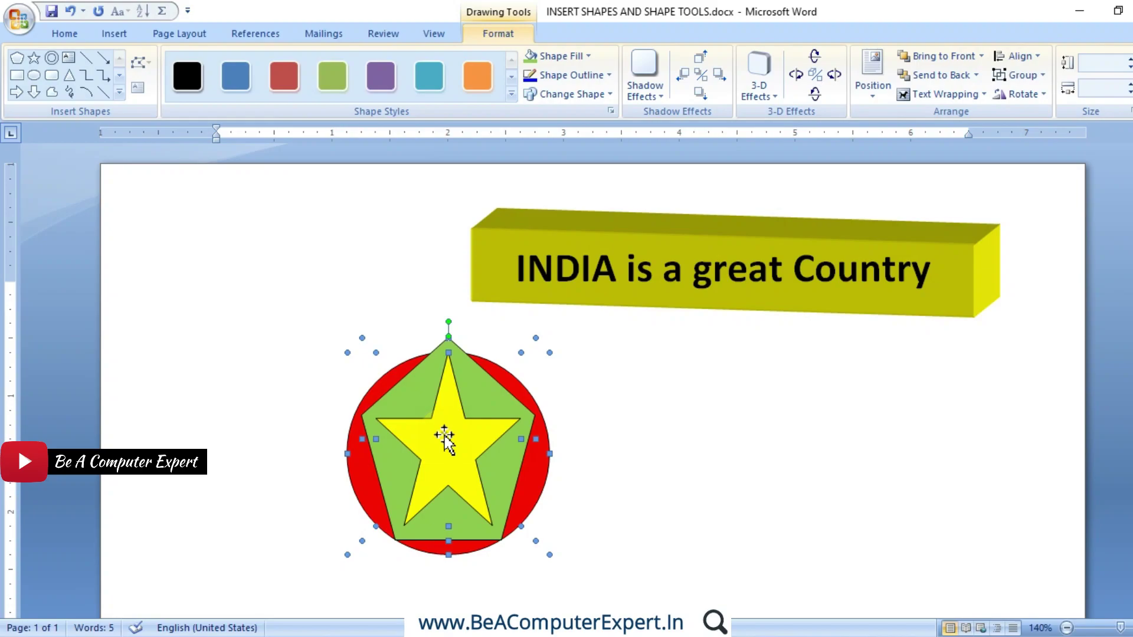
click(1040, 78)
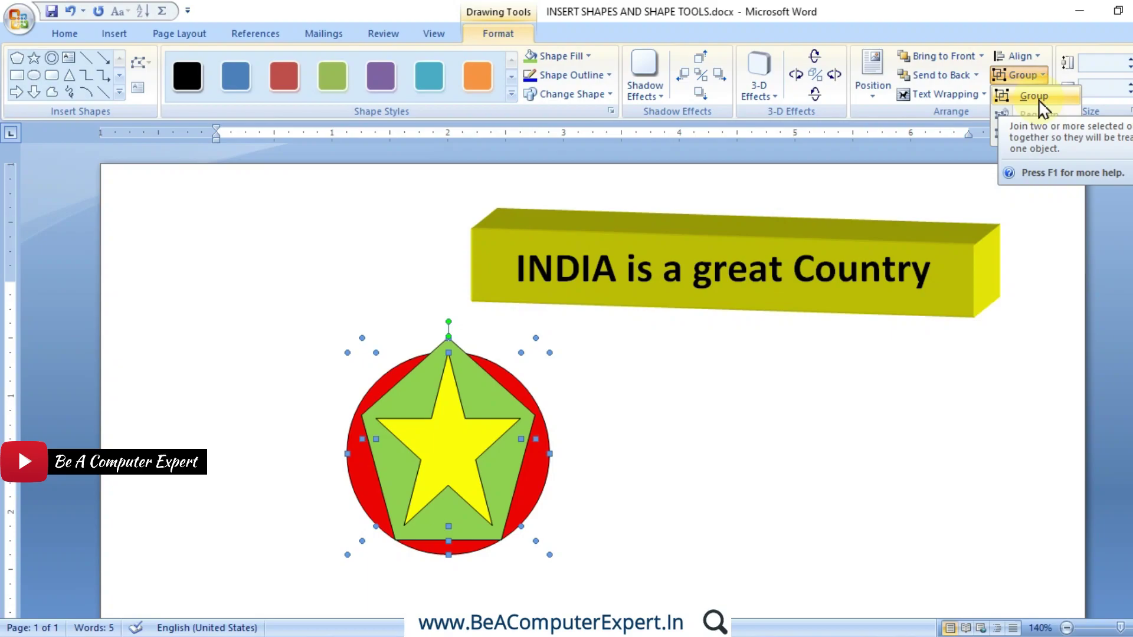
click(1039, 101)
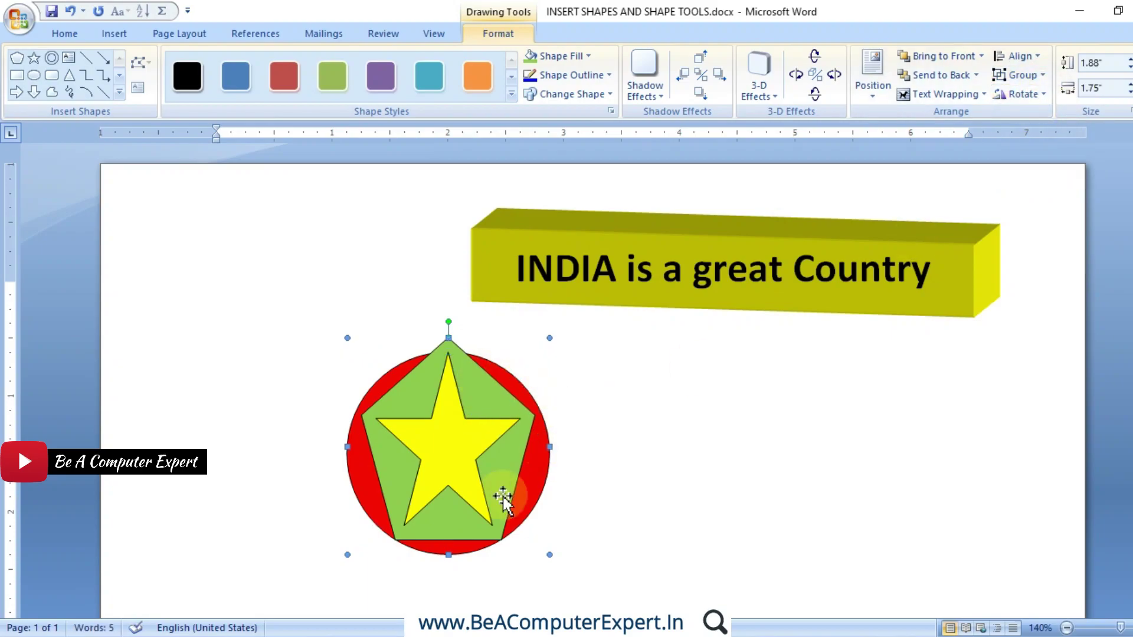
- Resize the grouped emblem and place it below the INDIA banner with a round ring
drag(439, 427, 280, 370)
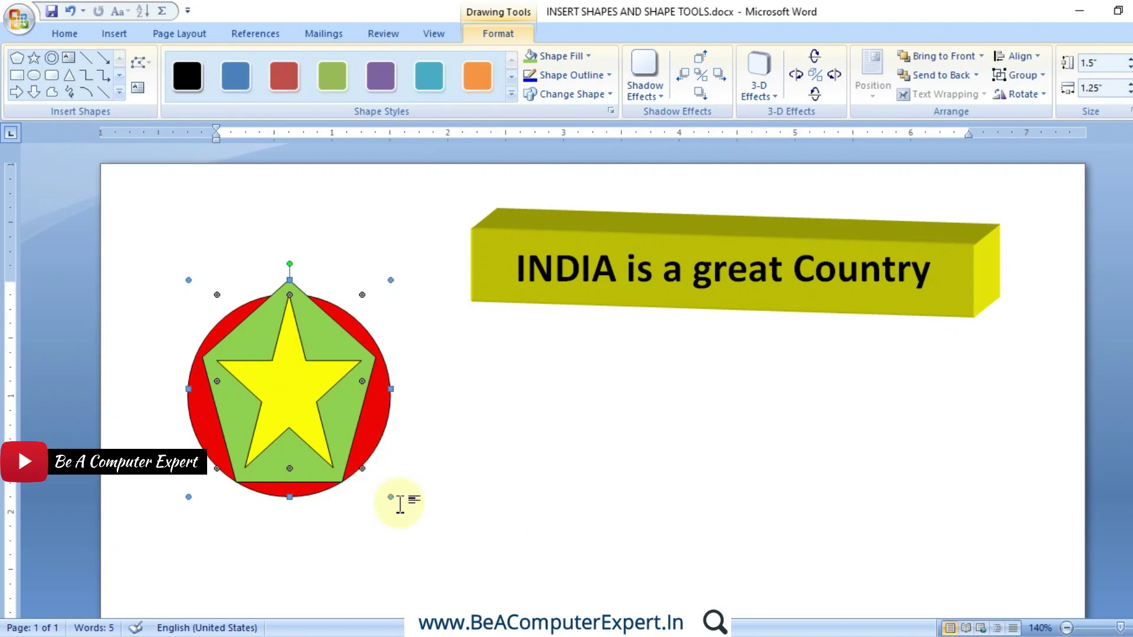
mouse_move(391, 498)
mouse_down()
mouse_move(450, 576)
mouse_move(330, 467)
mouse_up()
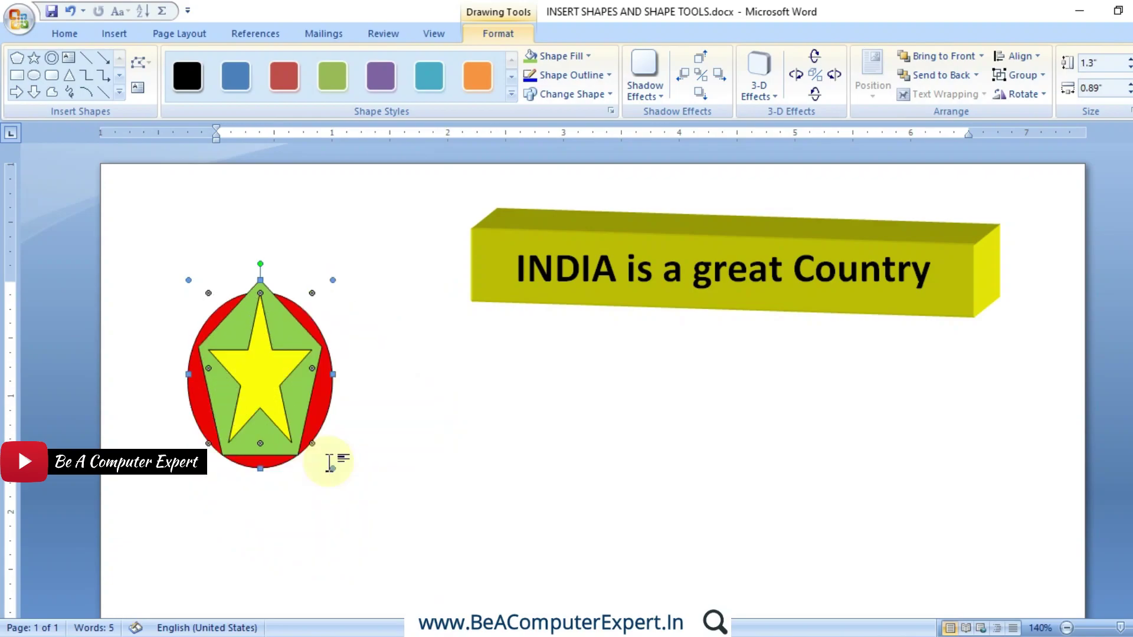
drag(254, 353, 561, 396)
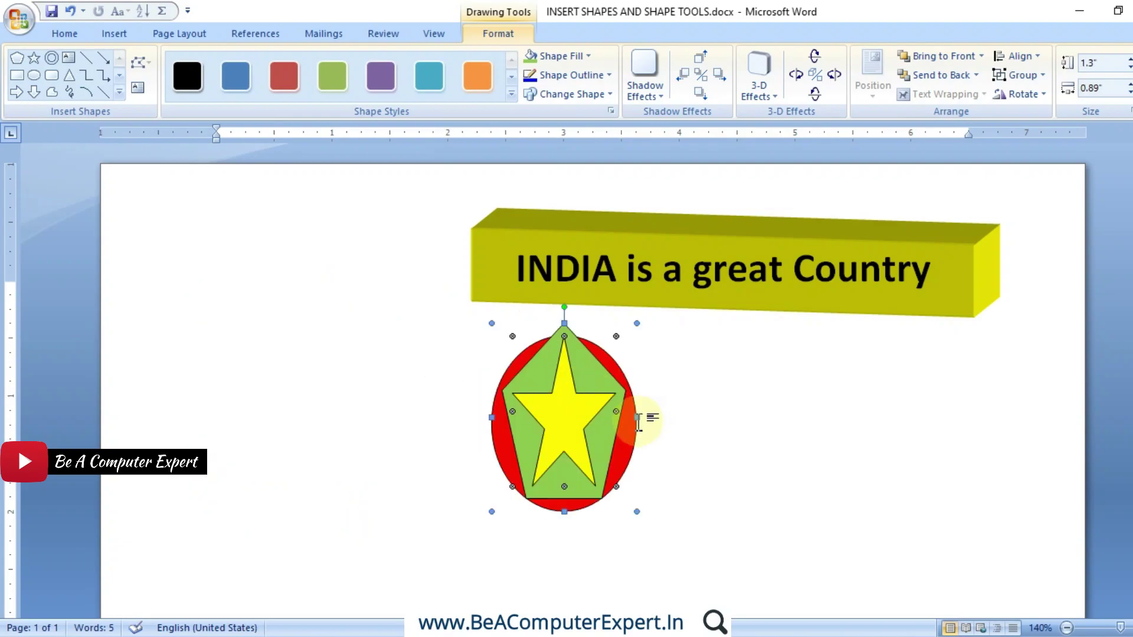
drag(636, 417, 665, 420)
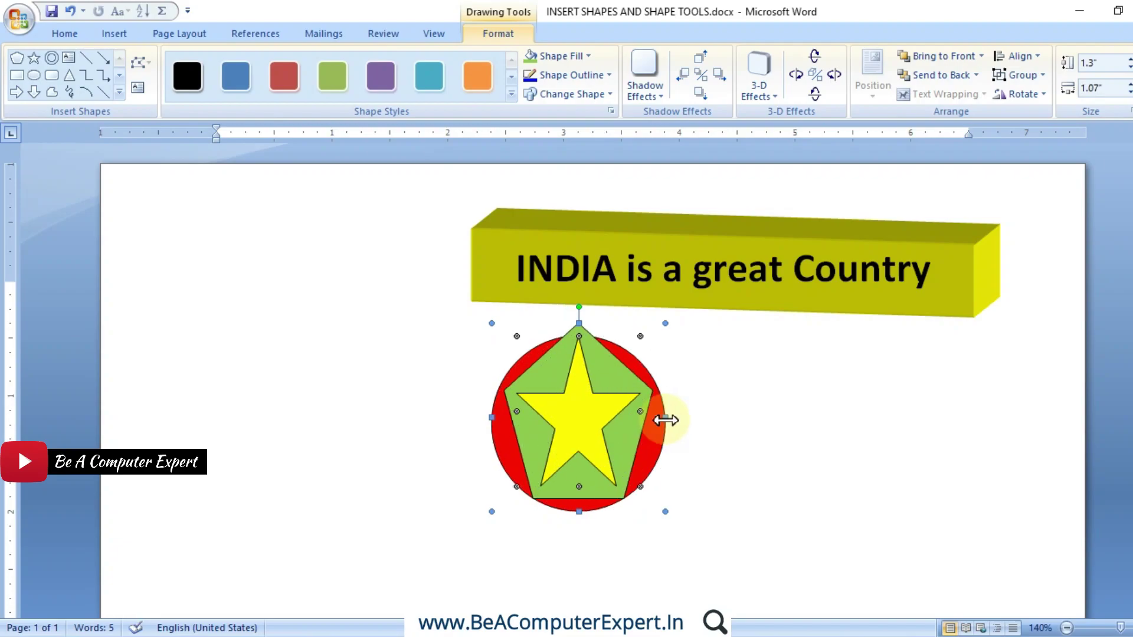
- Ungroup the emblem into separate circle, pentagon and star shapes
click(1045, 75)
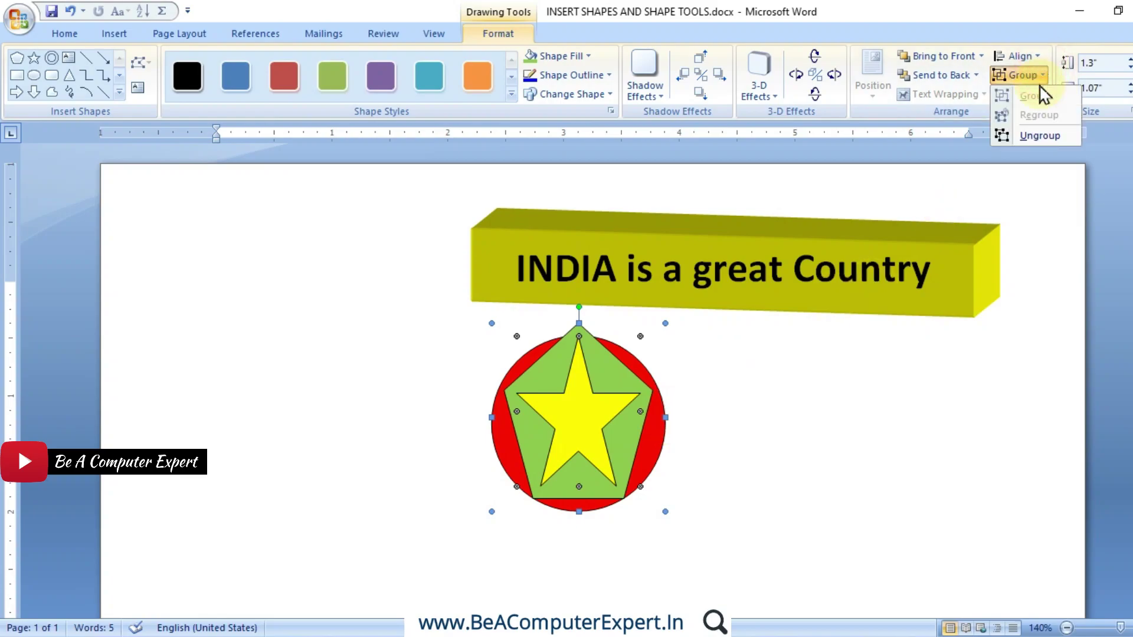
click(1029, 136)
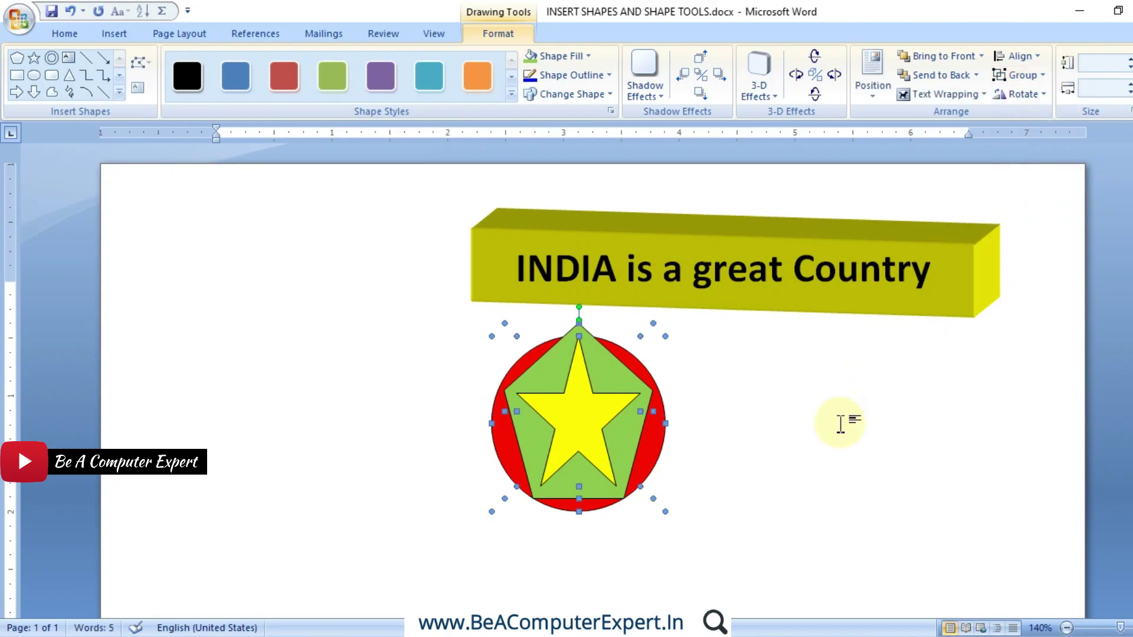
click(728, 384)
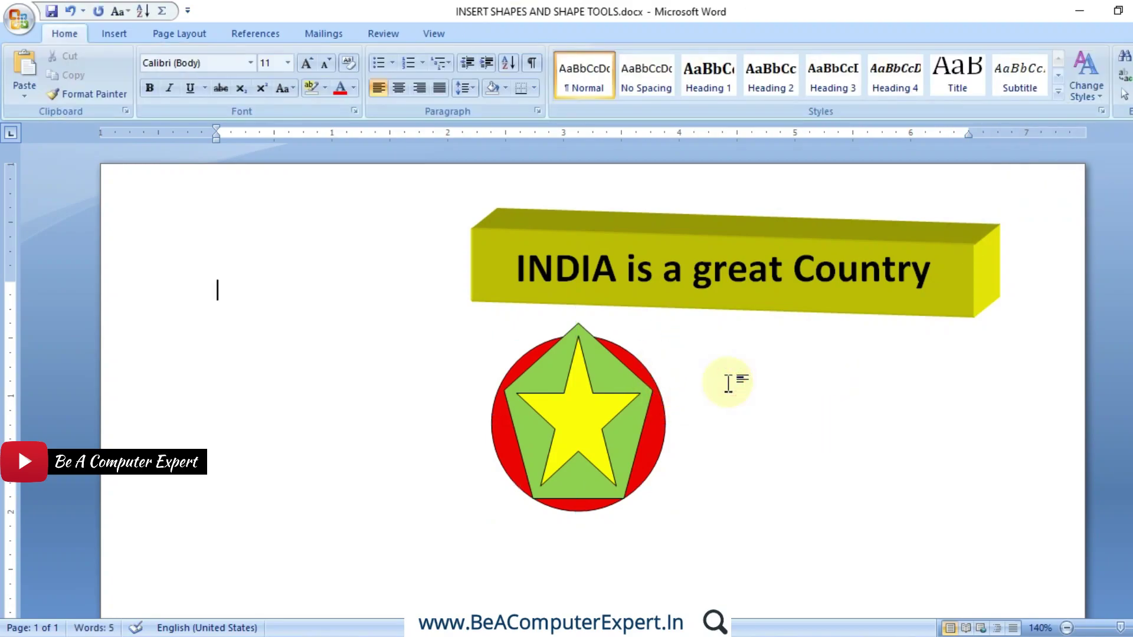
- Refill the pentagon light blue, then select the red circle and show the Group options
click(547, 361)
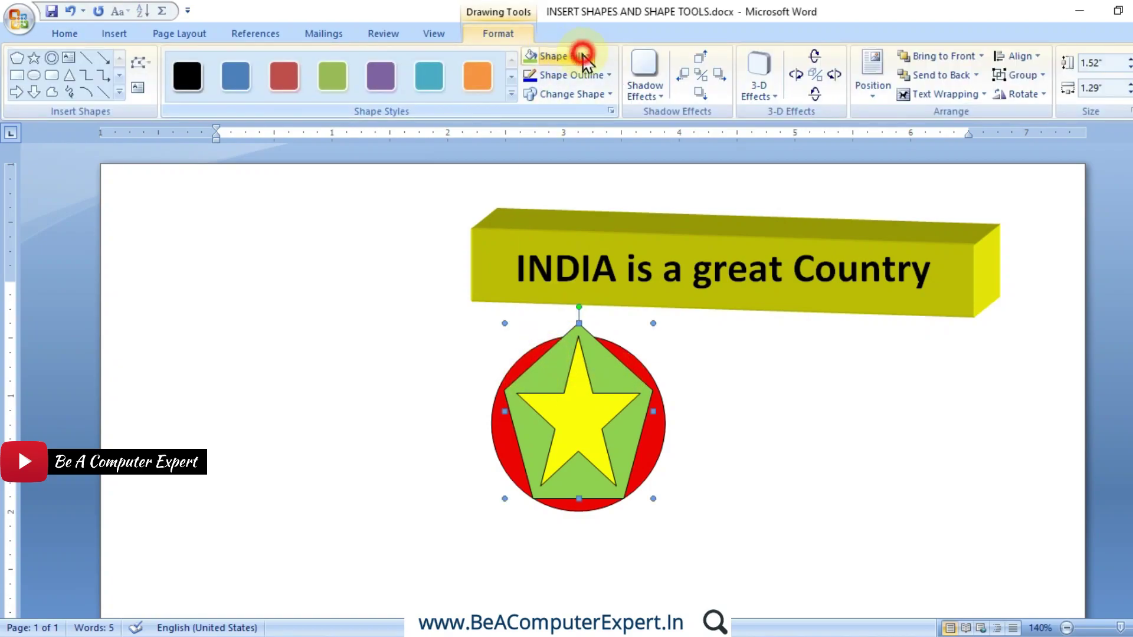
click(584, 56)
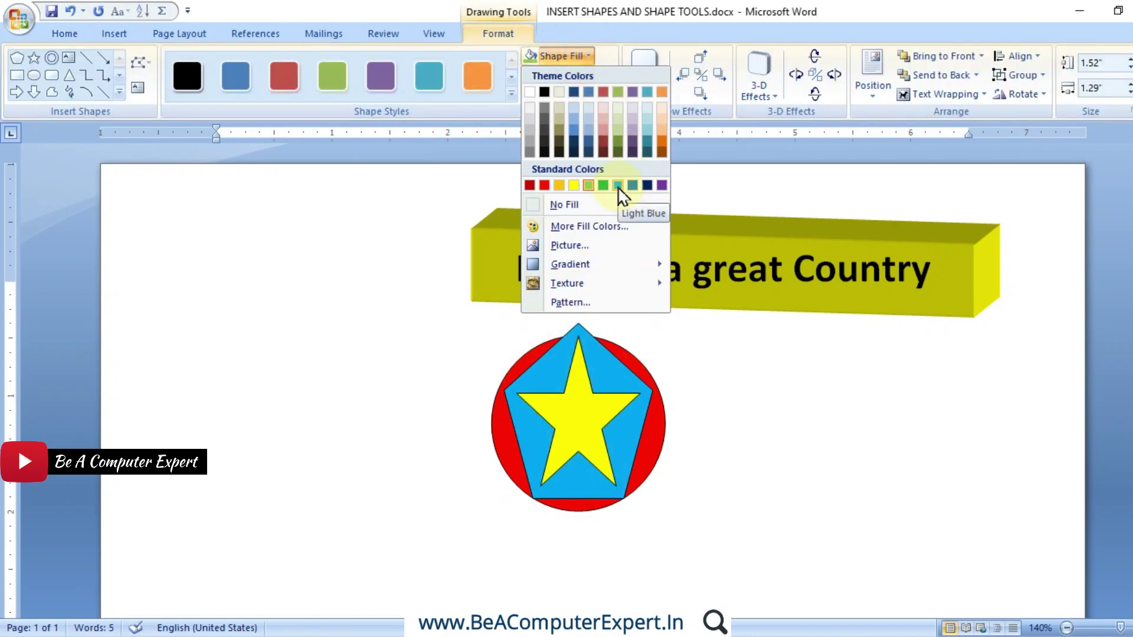
click(617, 185)
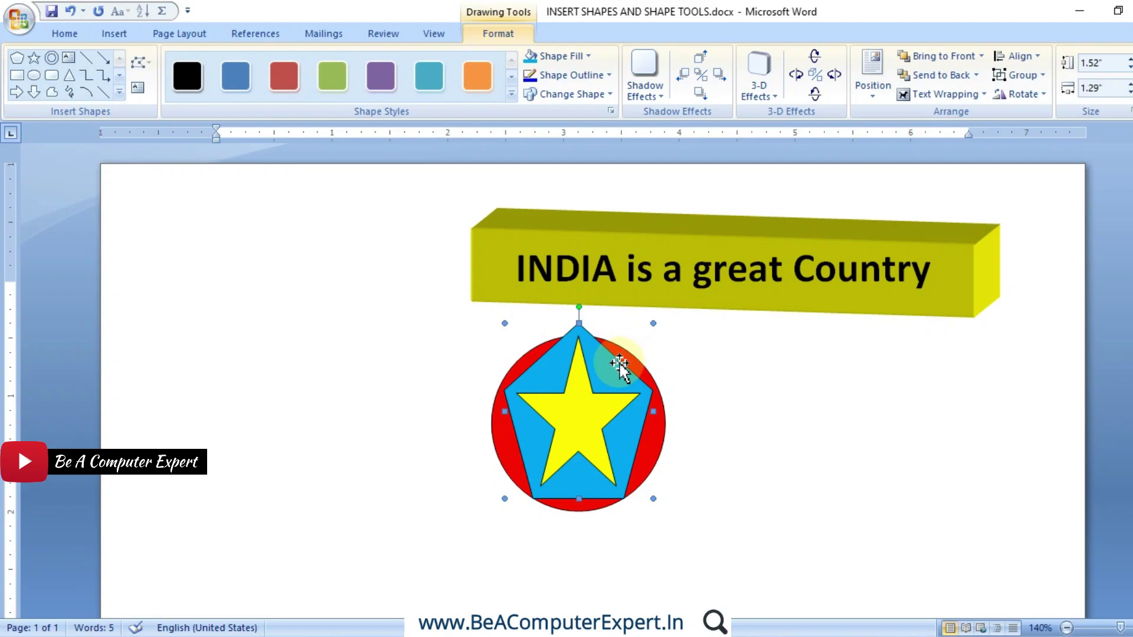
click(659, 455)
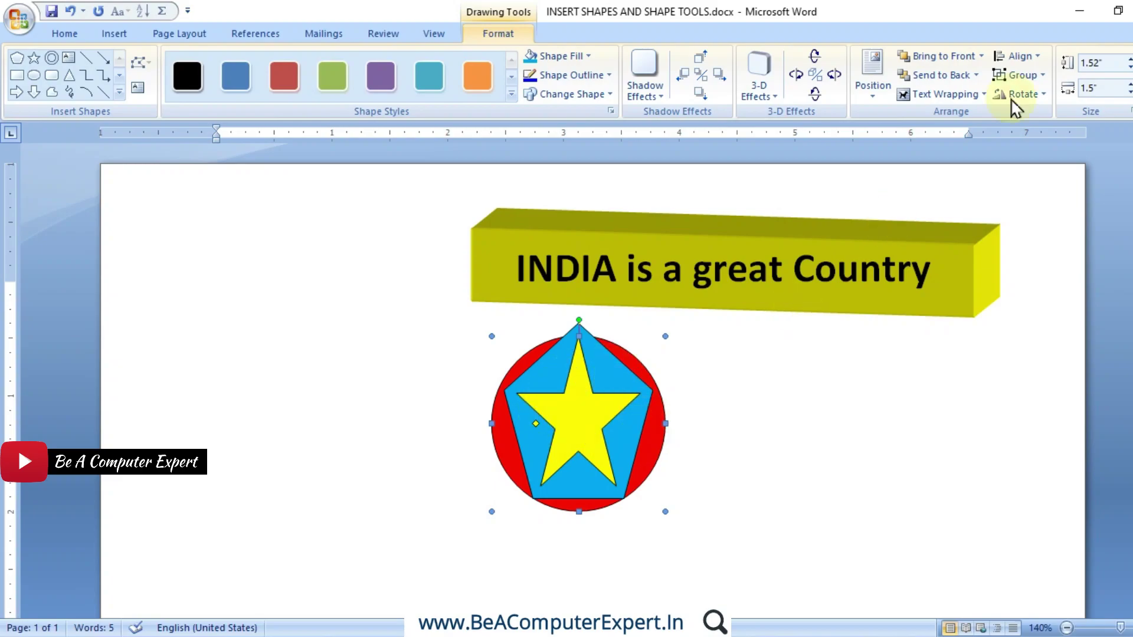
click(1042, 77)
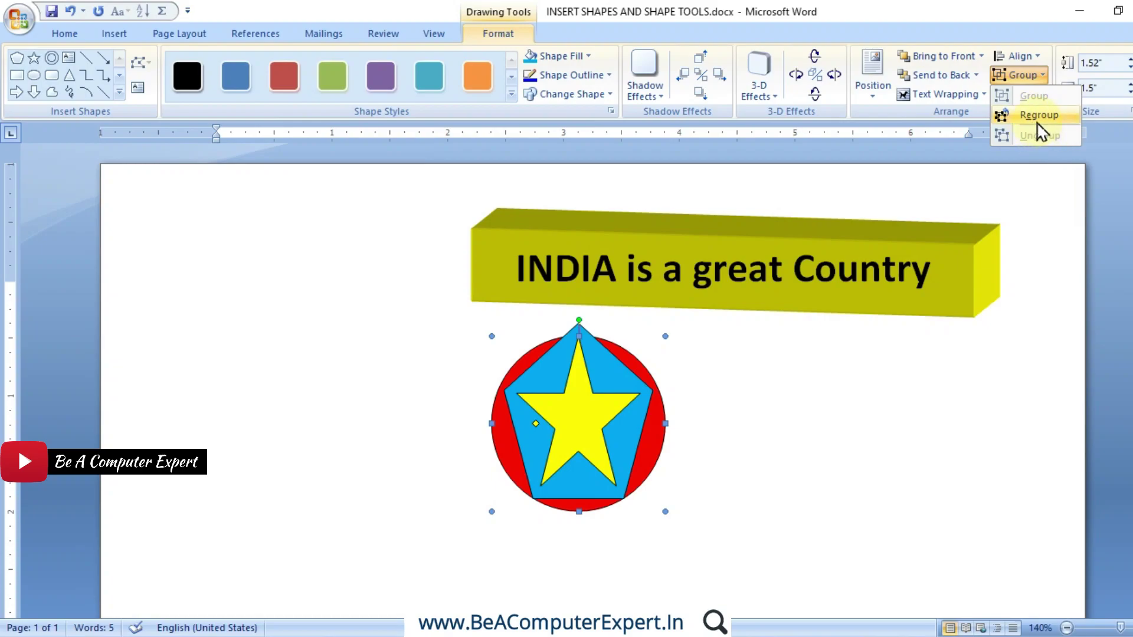
- Regroup the circle, pentagon and star, shift the badge left, then delete it
click(1036, 120)
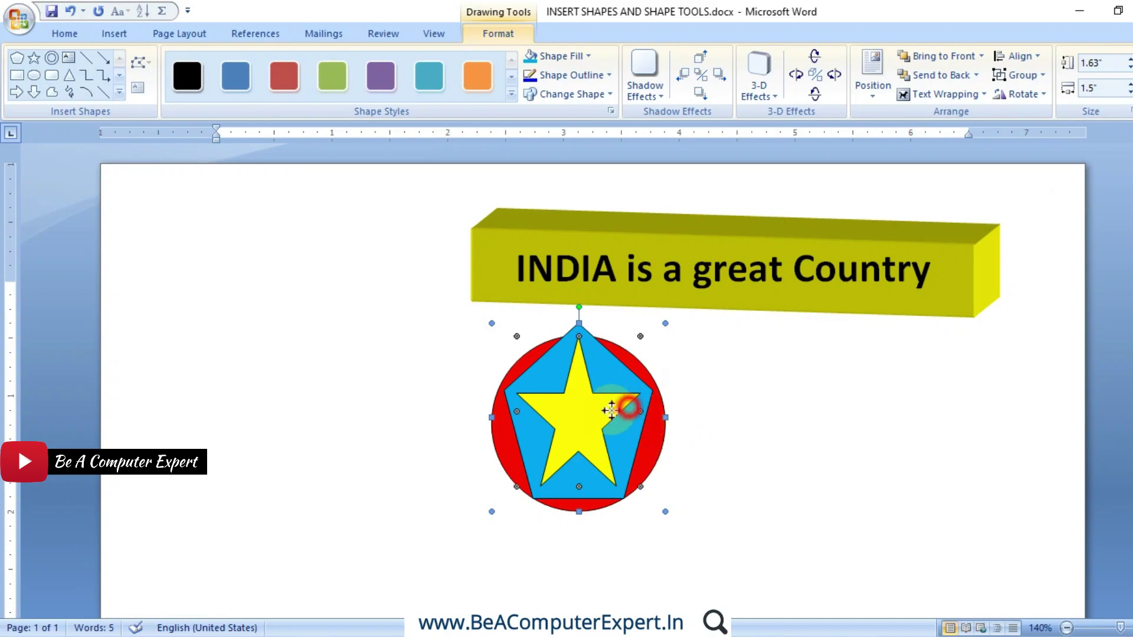
mouse_move(627, 413)
mouse_down()
mouse_move(367, 390)
mouse_move(452, 416)
mouse_up()
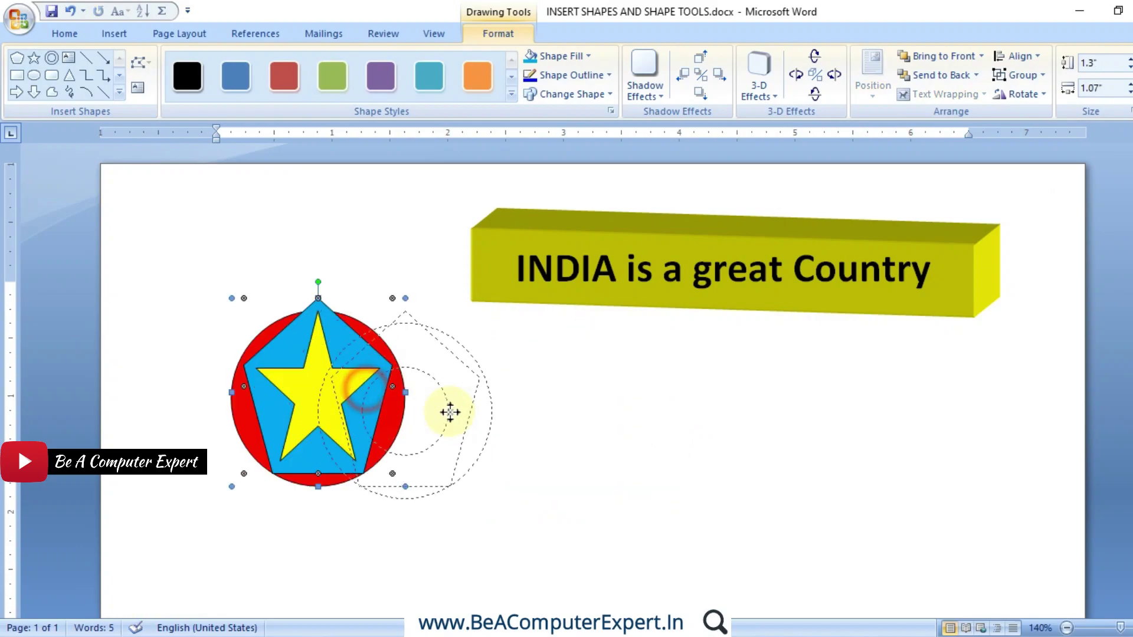
click(1038, 75)
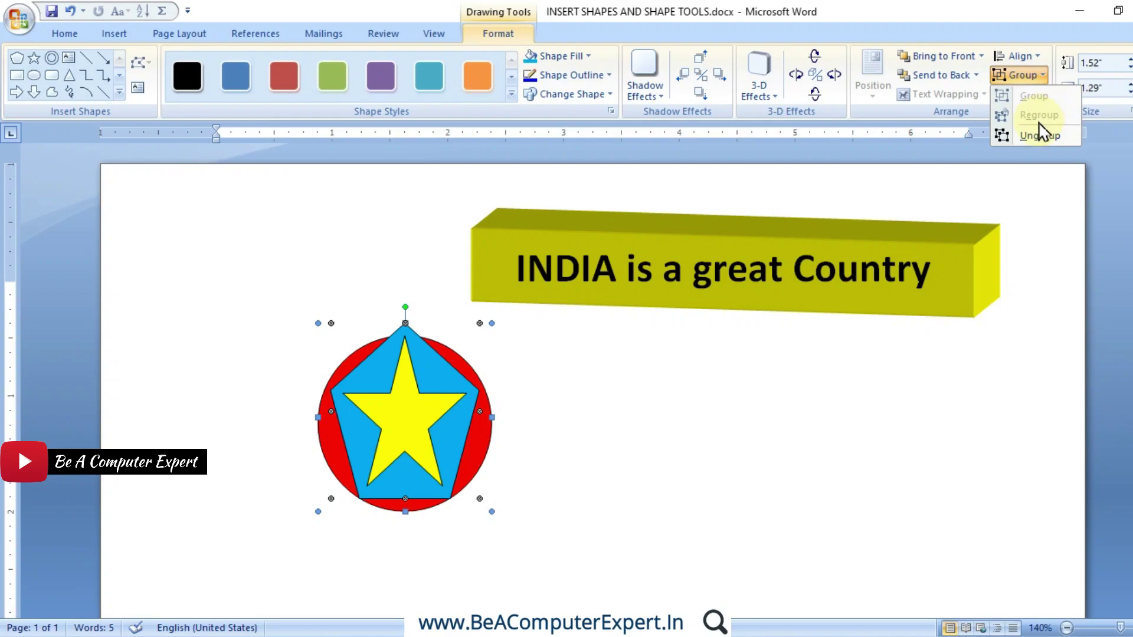
click(1046, 39)
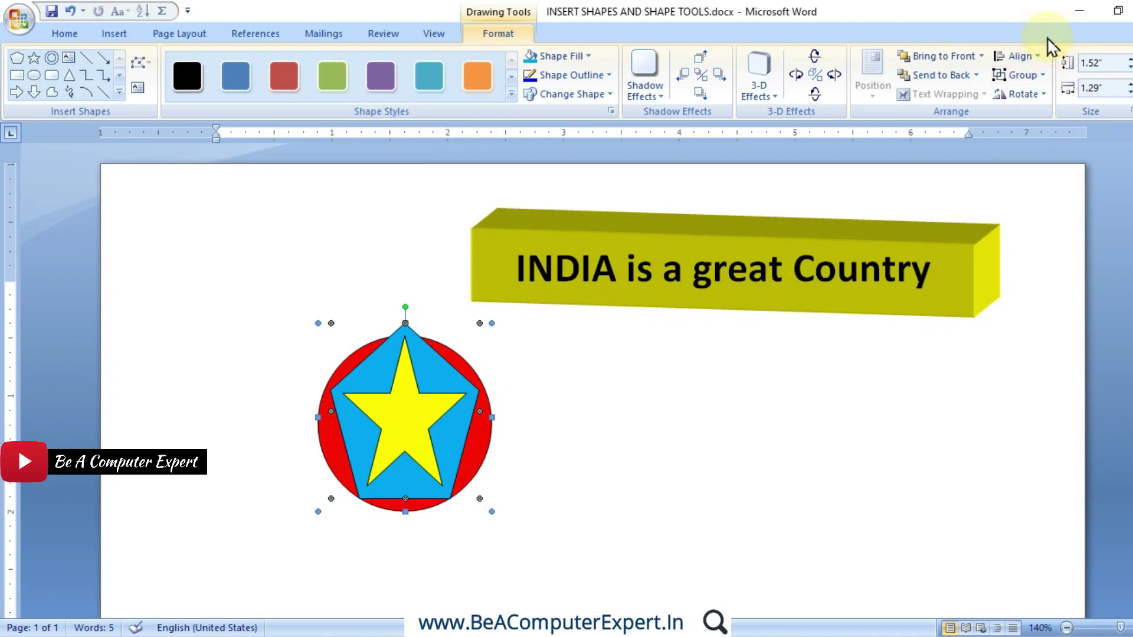
key(Delete)
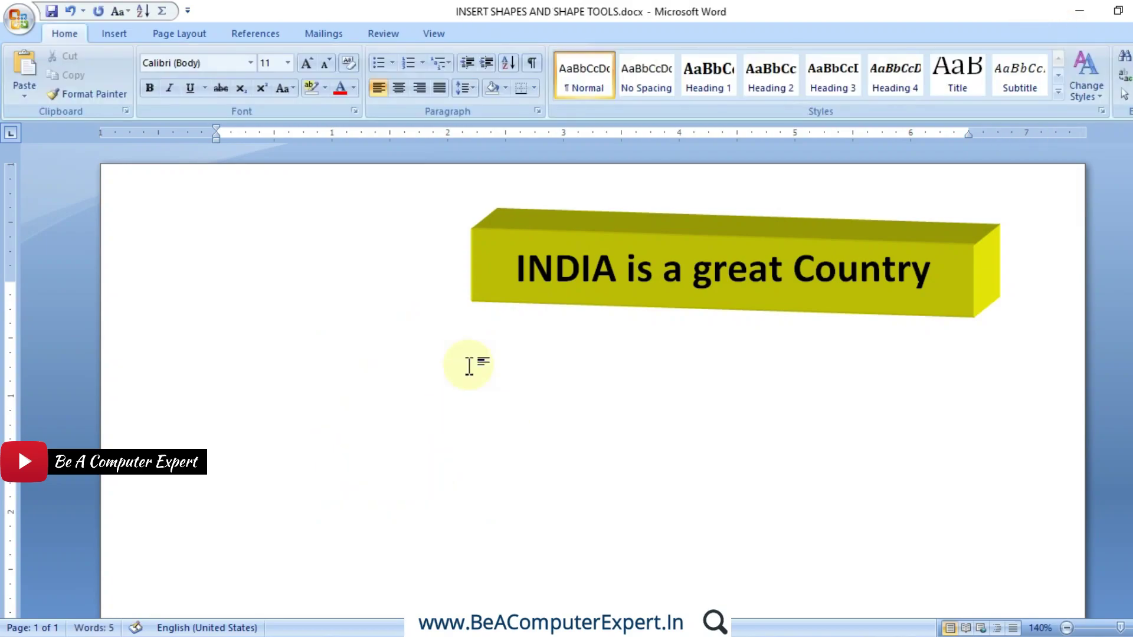
- Move the 3-D INDIA text box toward the page centre and open its Format tools
drag(618, 243, 486, 329)
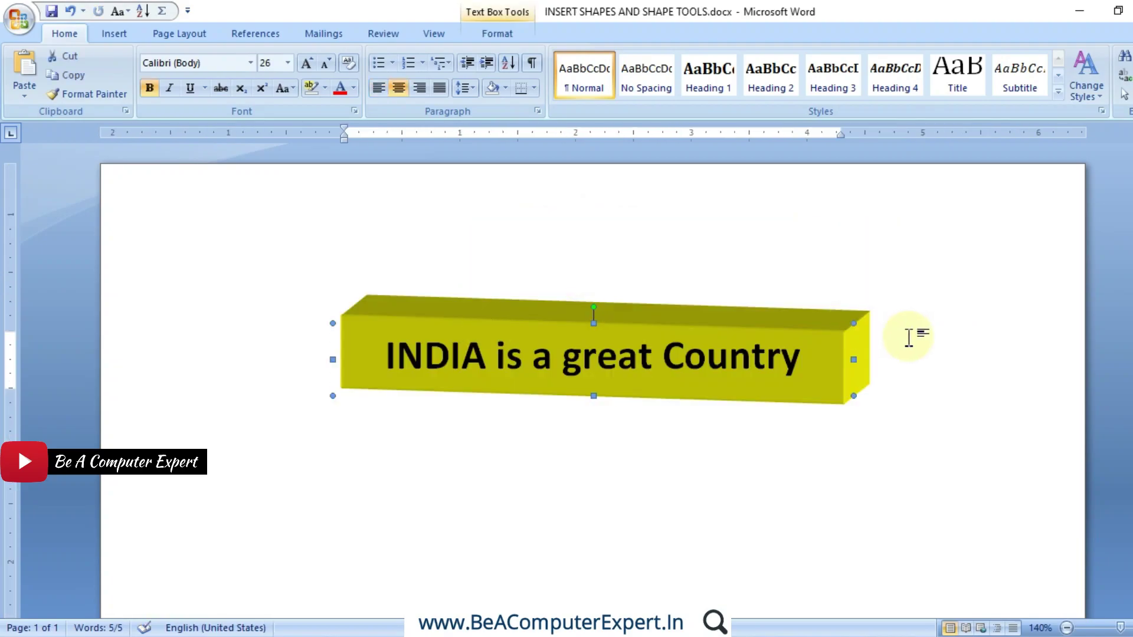
double_click(760, 329)
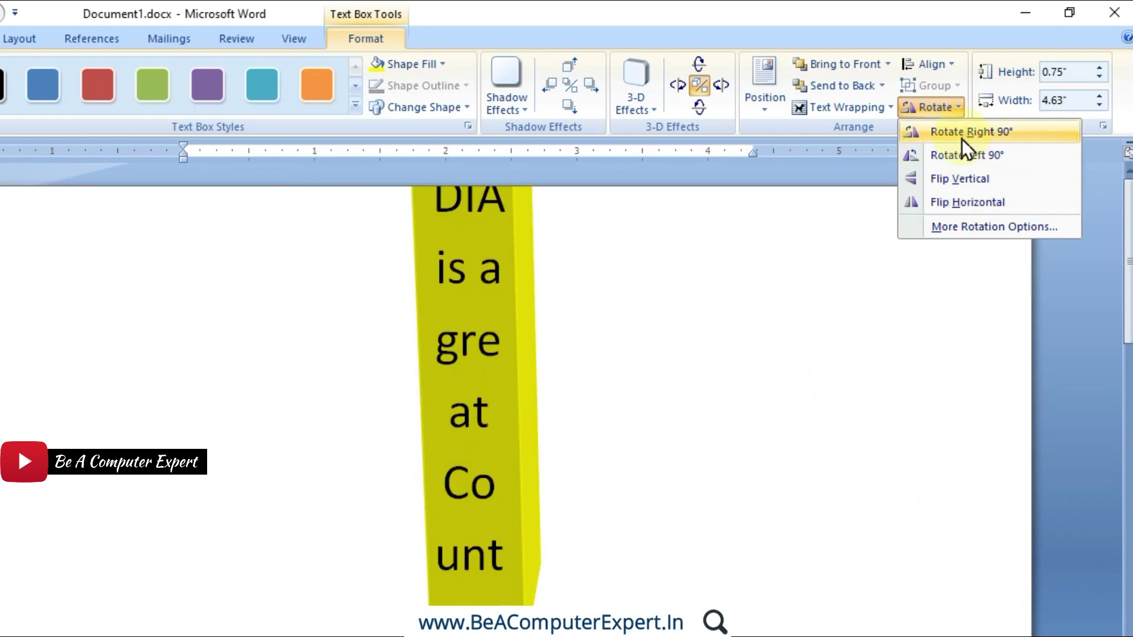
- Set the INDIA text box to 0.9 inches high and 4.8 inches wide
click(958, 221)
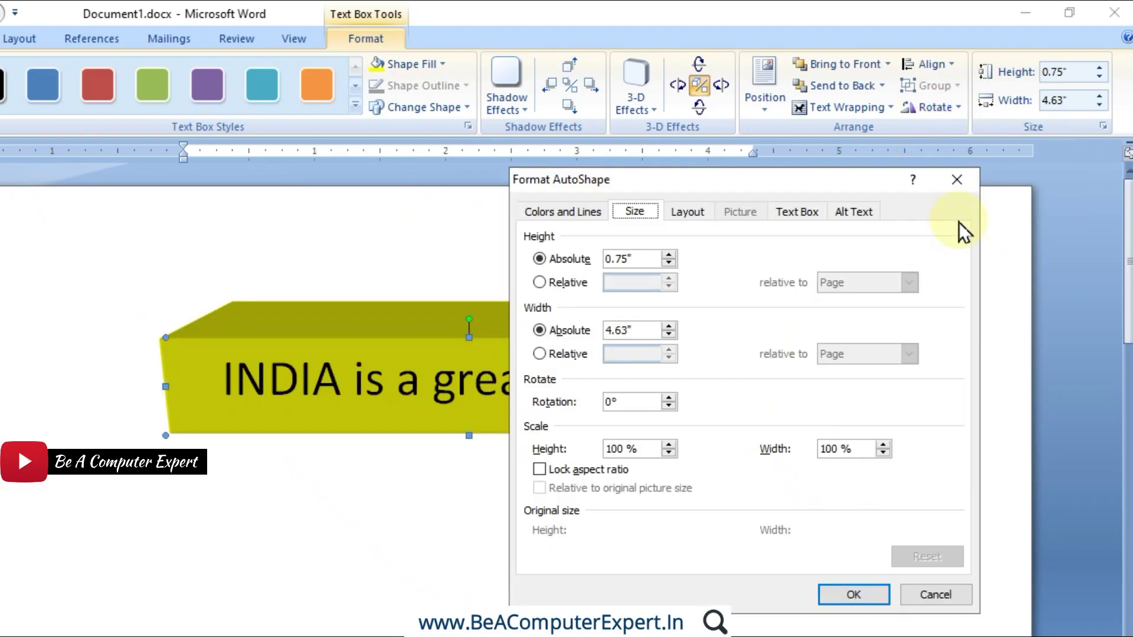
click(957, 180)
click(1099, 66)
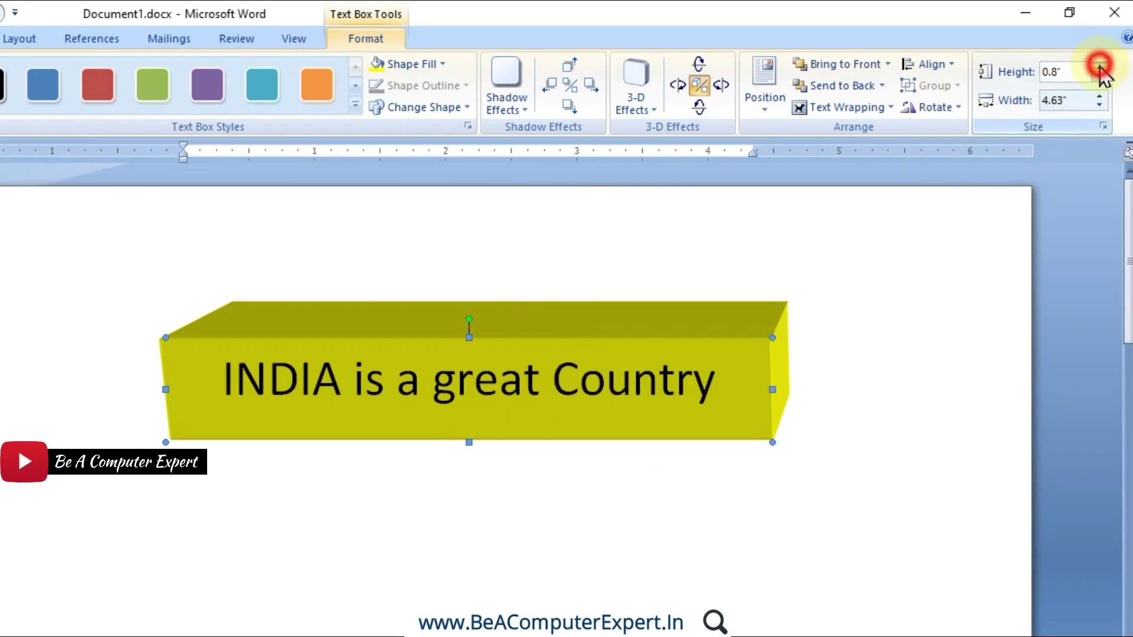
click(1099, 77)
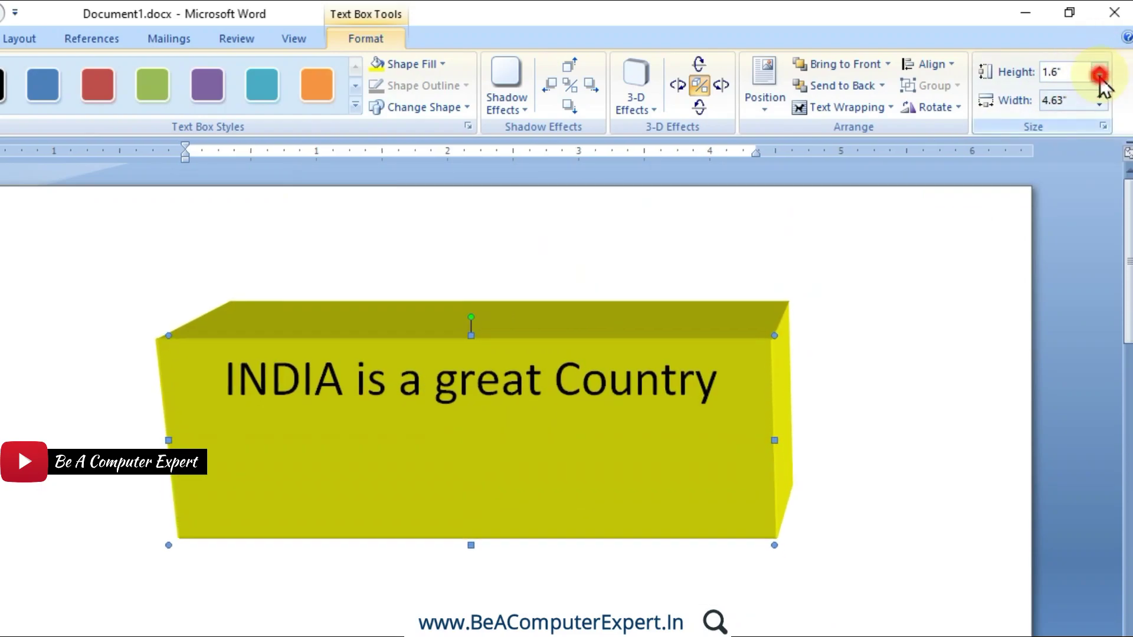
click(1099, 95)
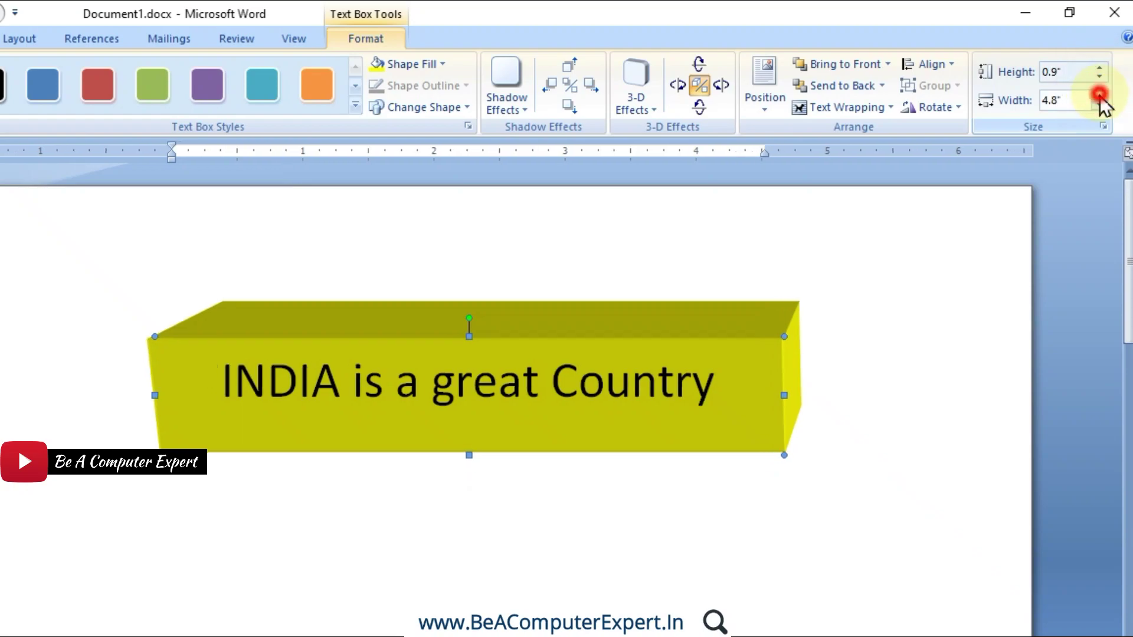
click(1099, 105)
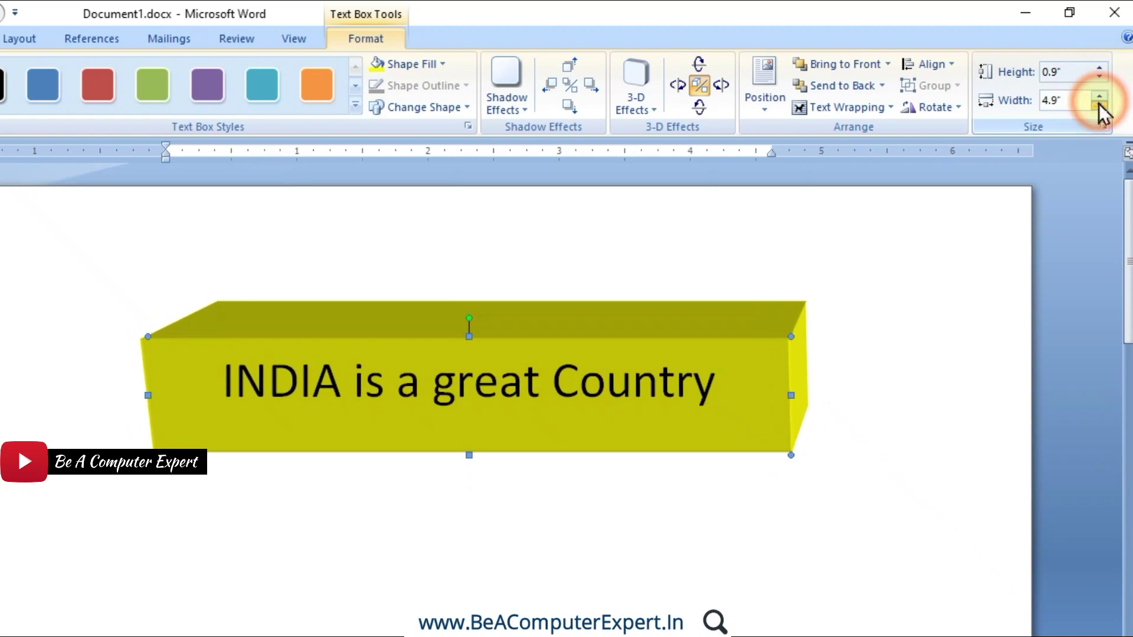
click(1099, 105)
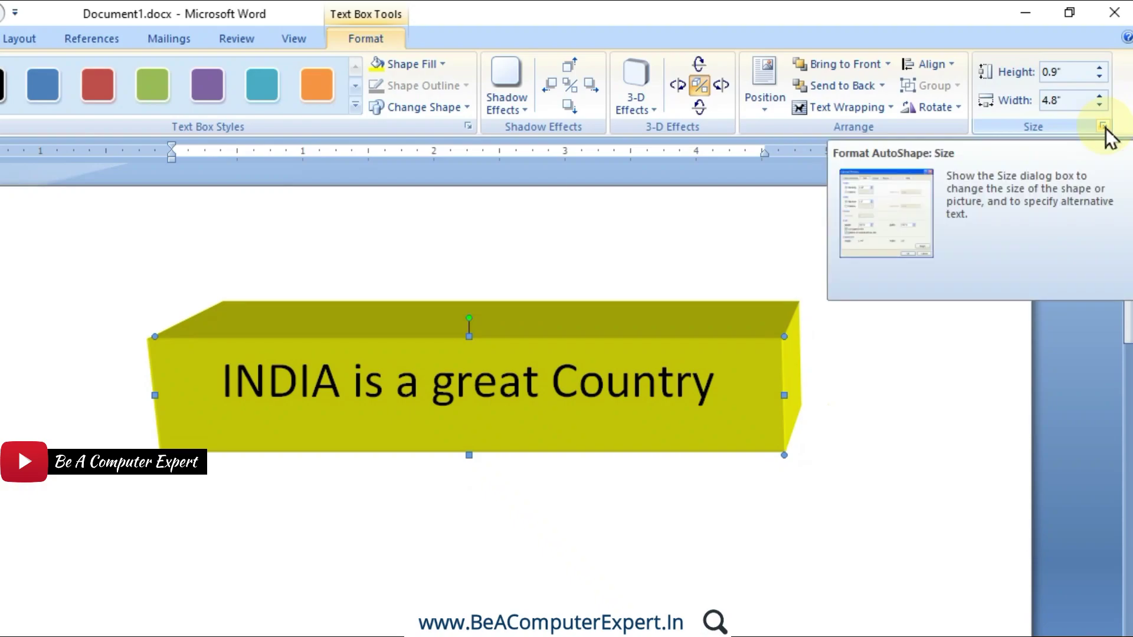
click(1102, 126)
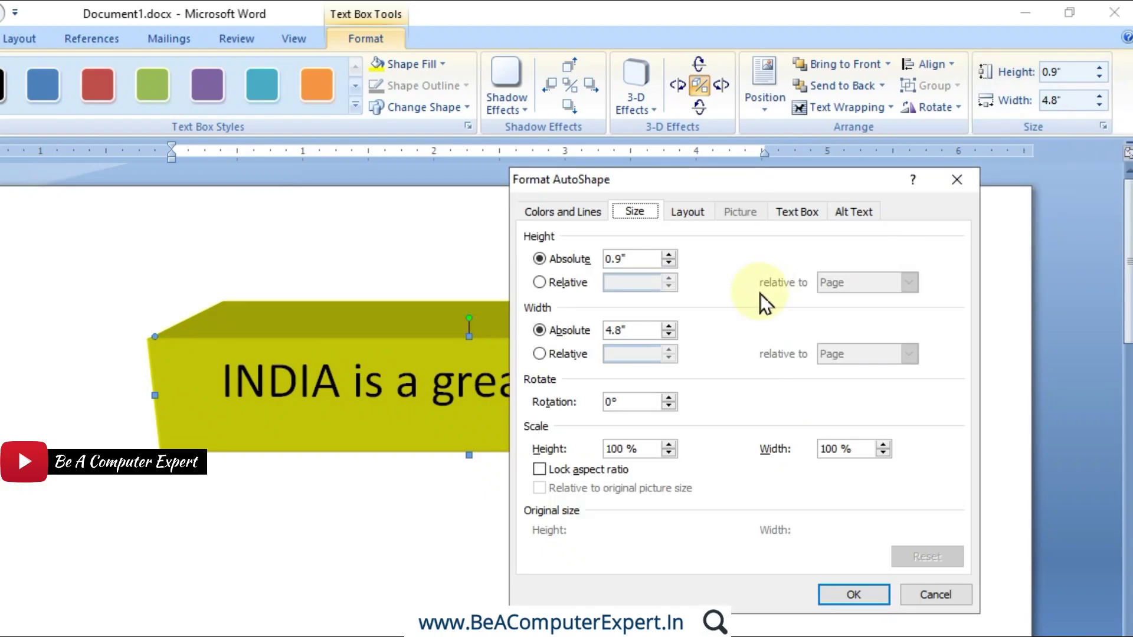
click(957, 180)
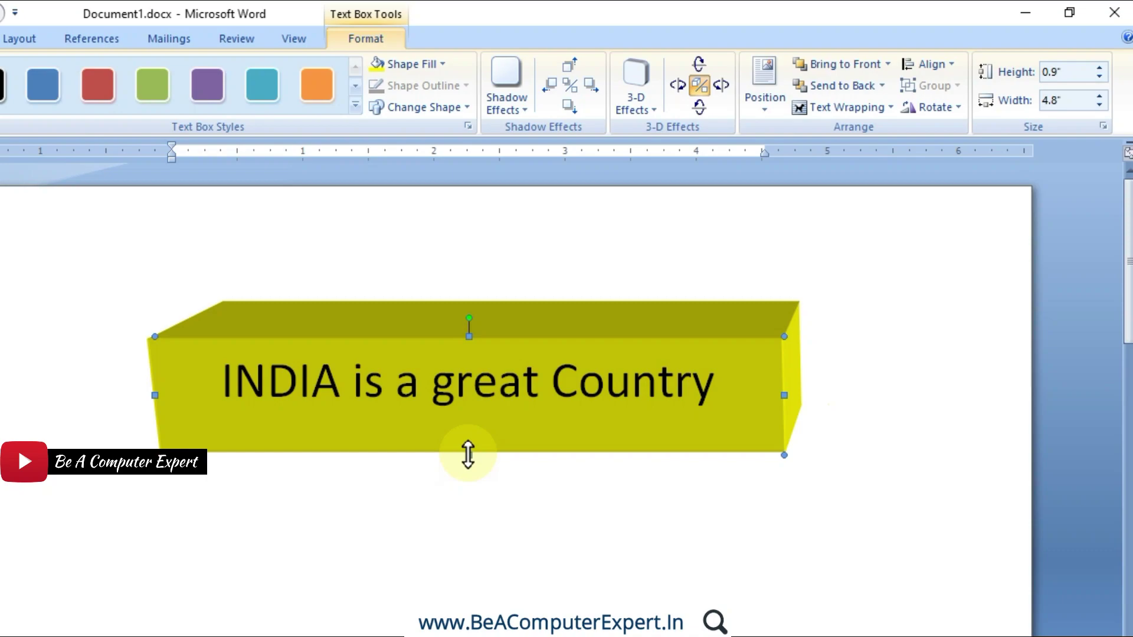
- Enlarge the INDIA box to 1.48 inches tall and wider, turn off 3-D, then delete it
drag(468, 454, 470, 531)
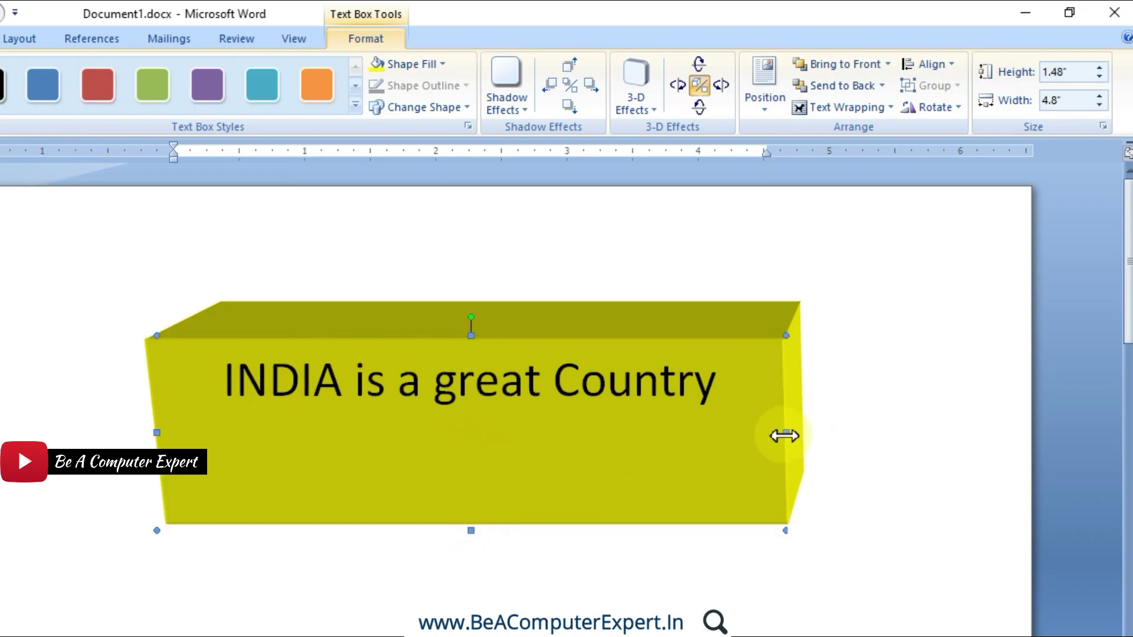
drag(785, 432, 862, 434)
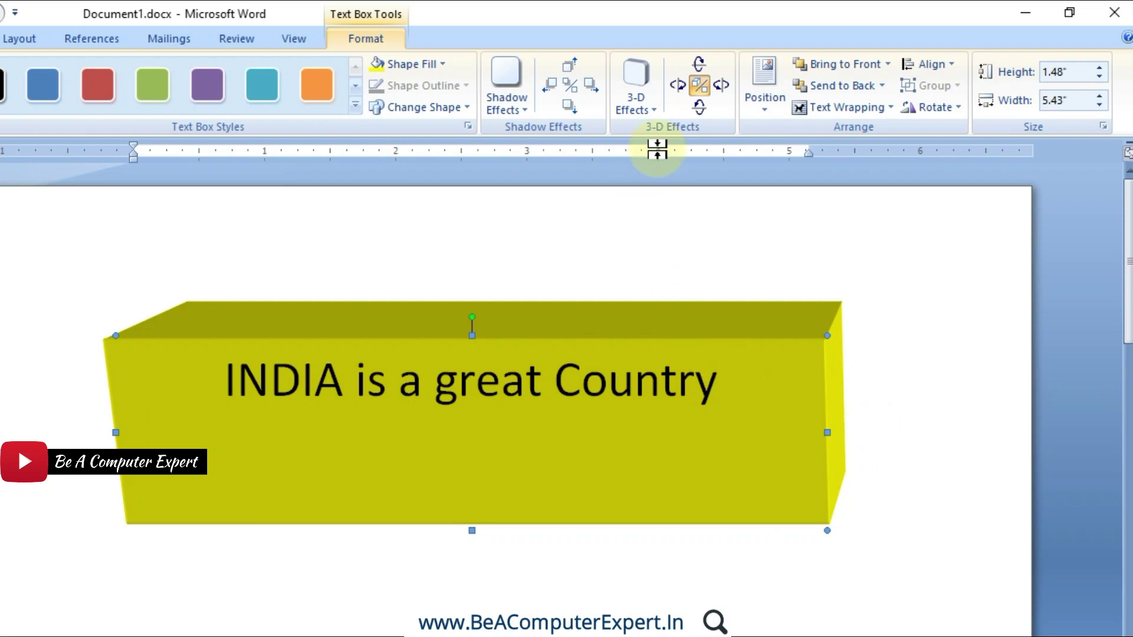
click(697, 86)
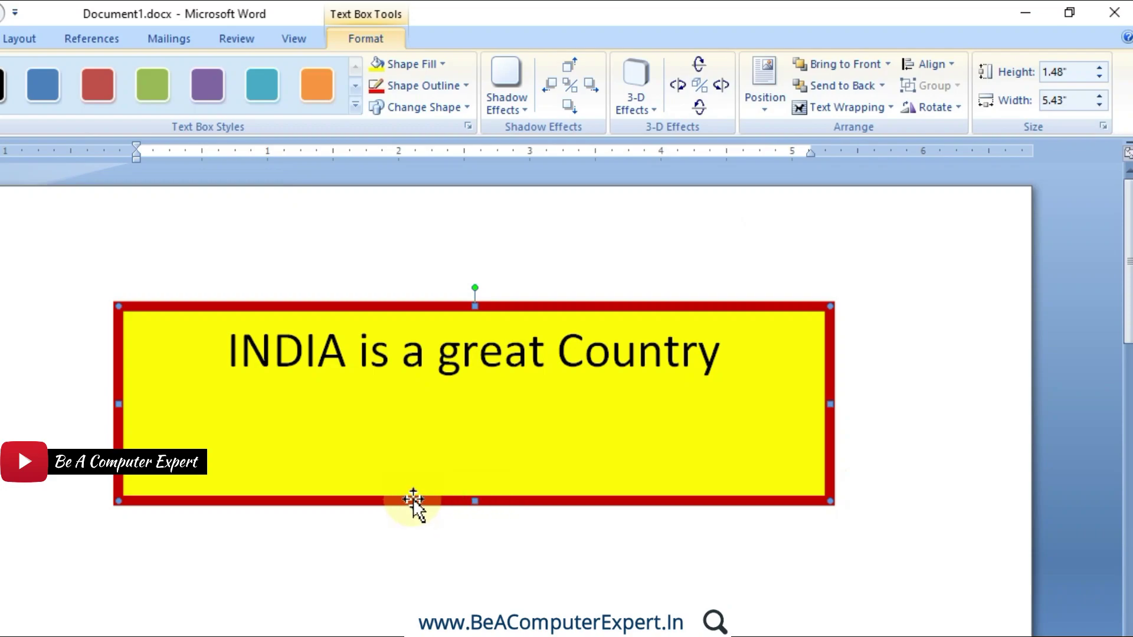
key(Delete)
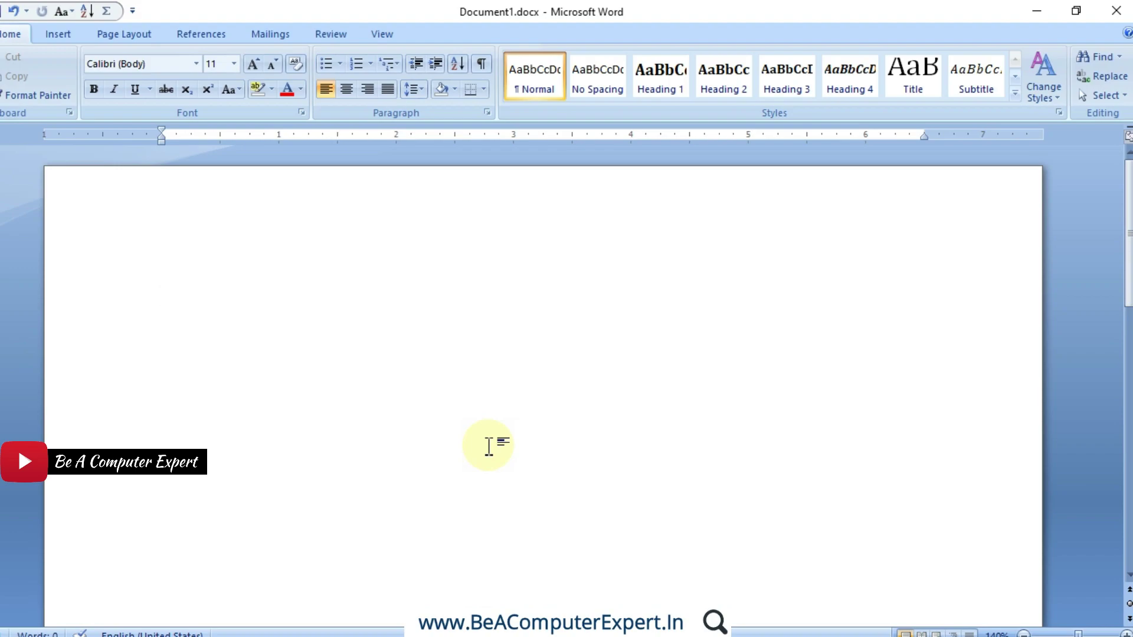
- Draw a 1.63 by 1.38 inch rectangle near the page's top-left
click(59, 36)
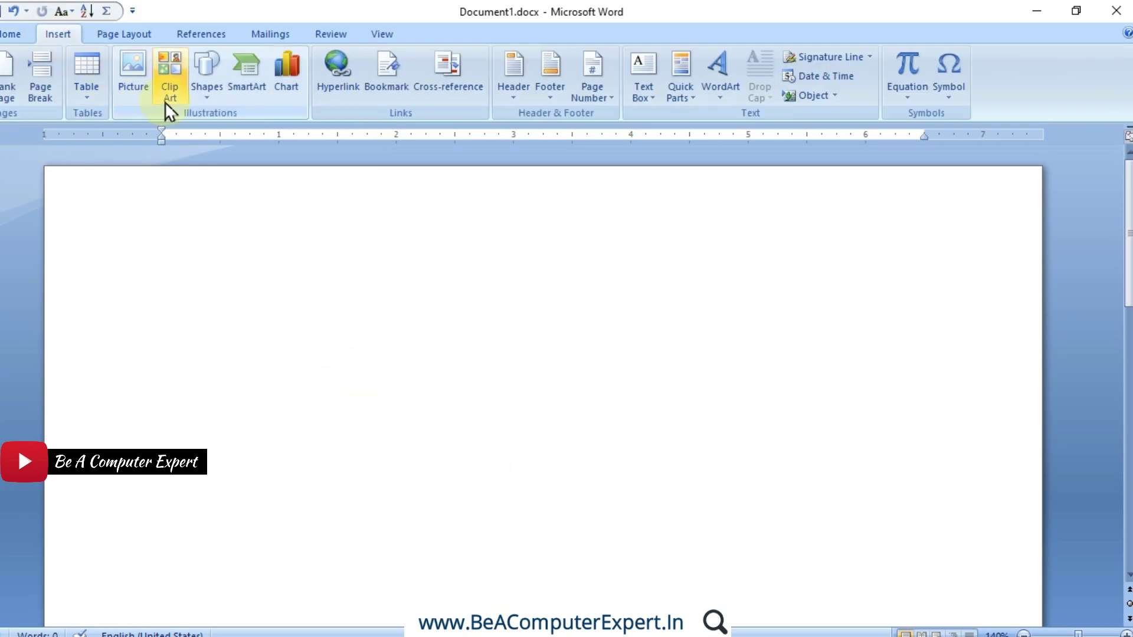
click(210, 91)
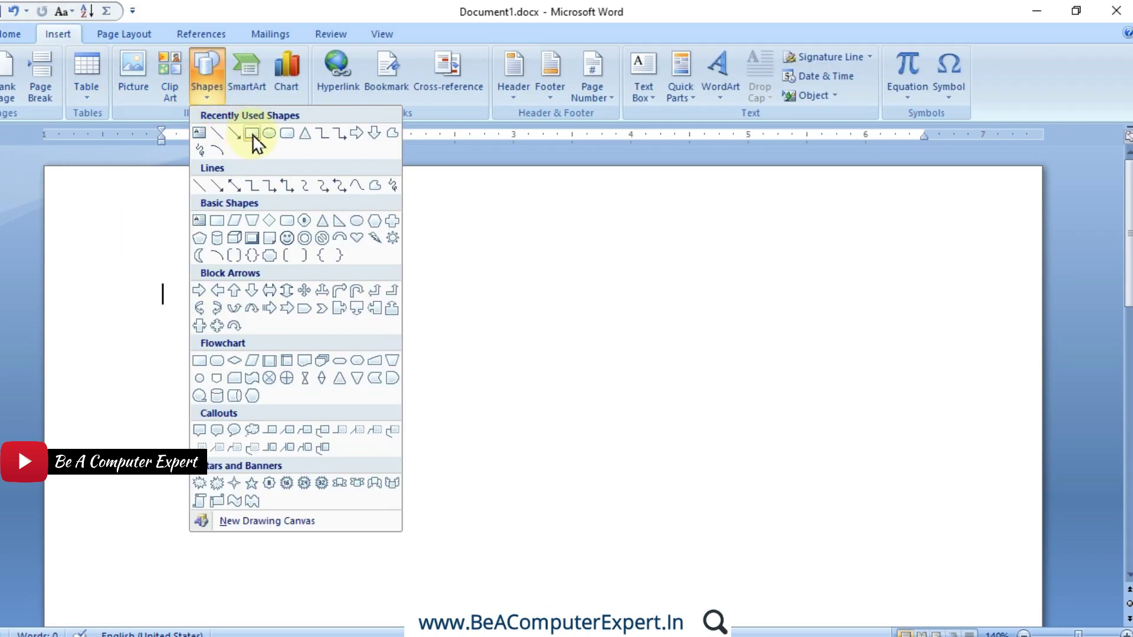
click(253, 133)
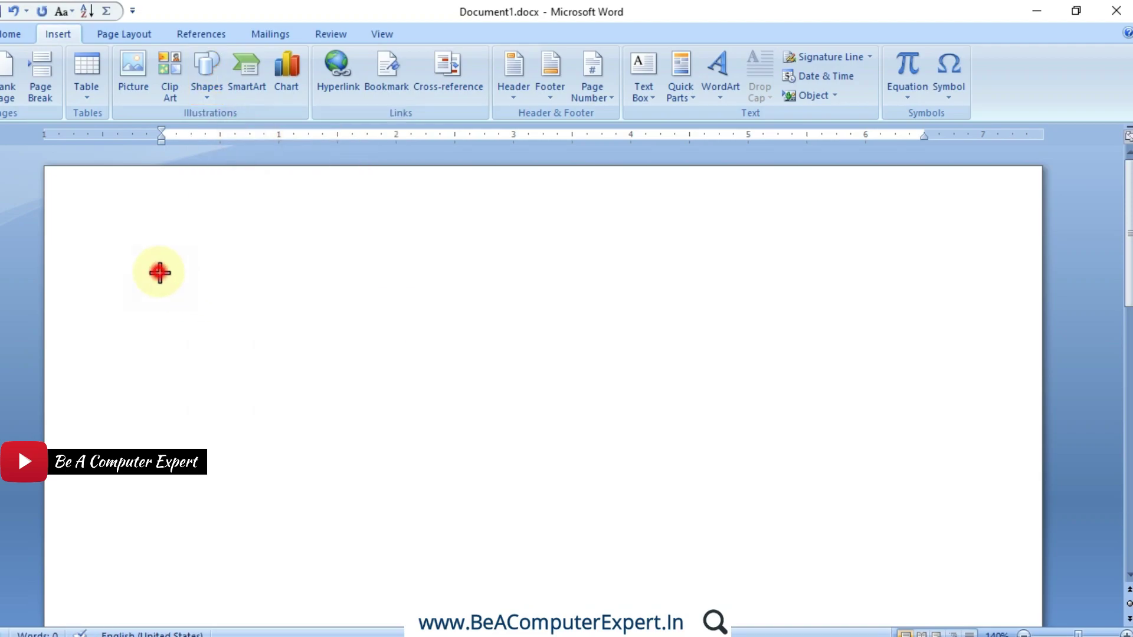
drag(159, 272, 322, 461)
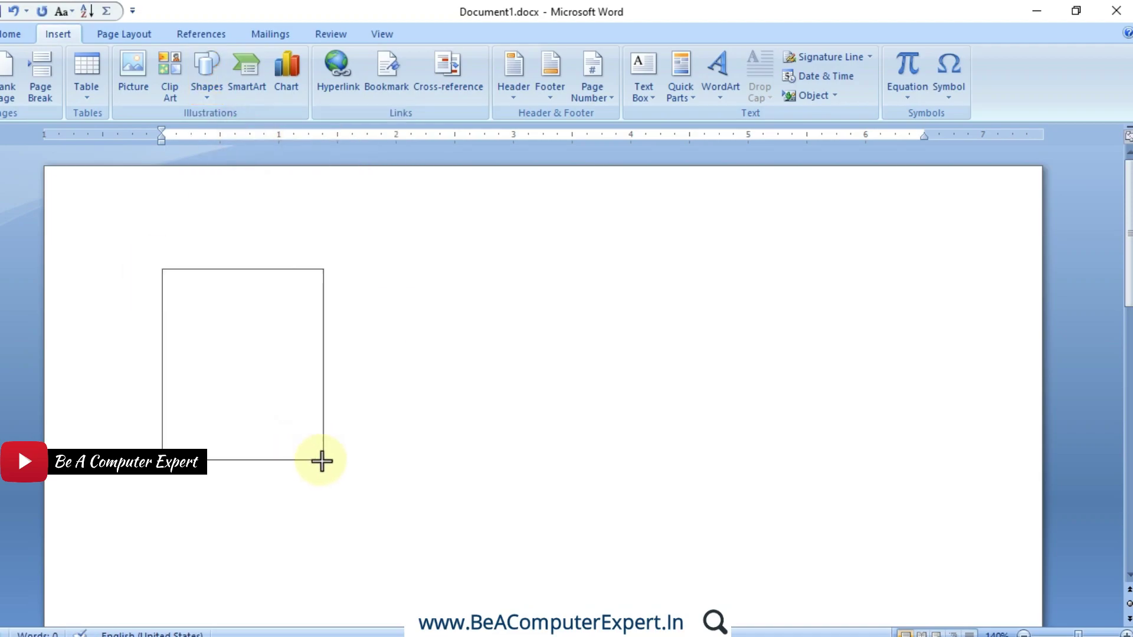
drag(321, 460, 322, 460)
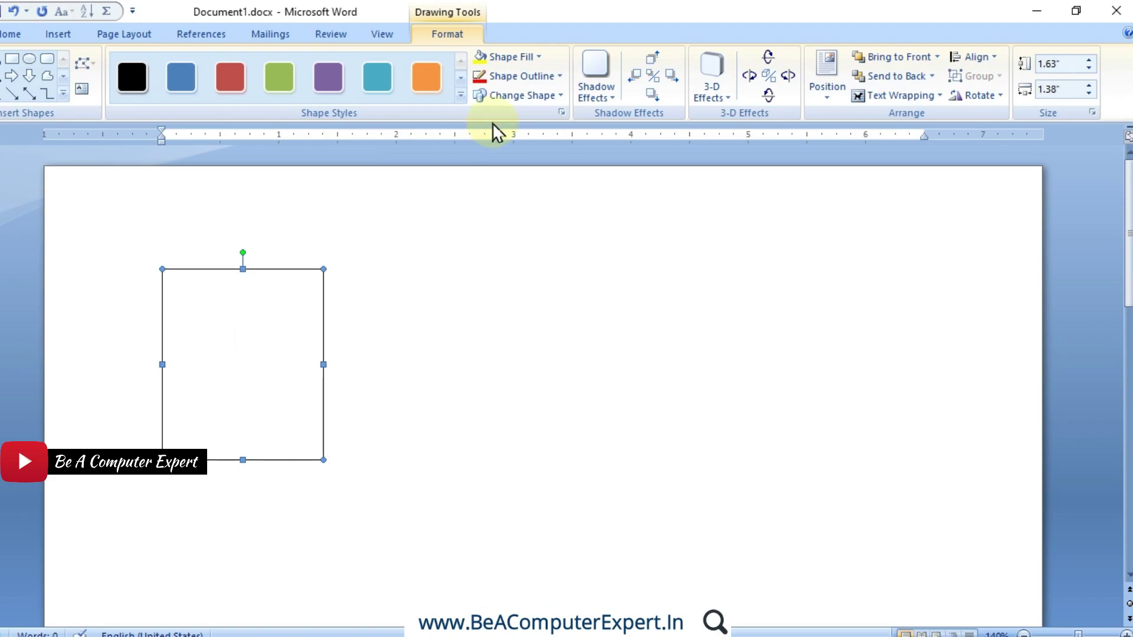
- Fill the 1.63" by 1.38" rectangle with the portrait picture of the woman in traditional wear
click(536, 57)
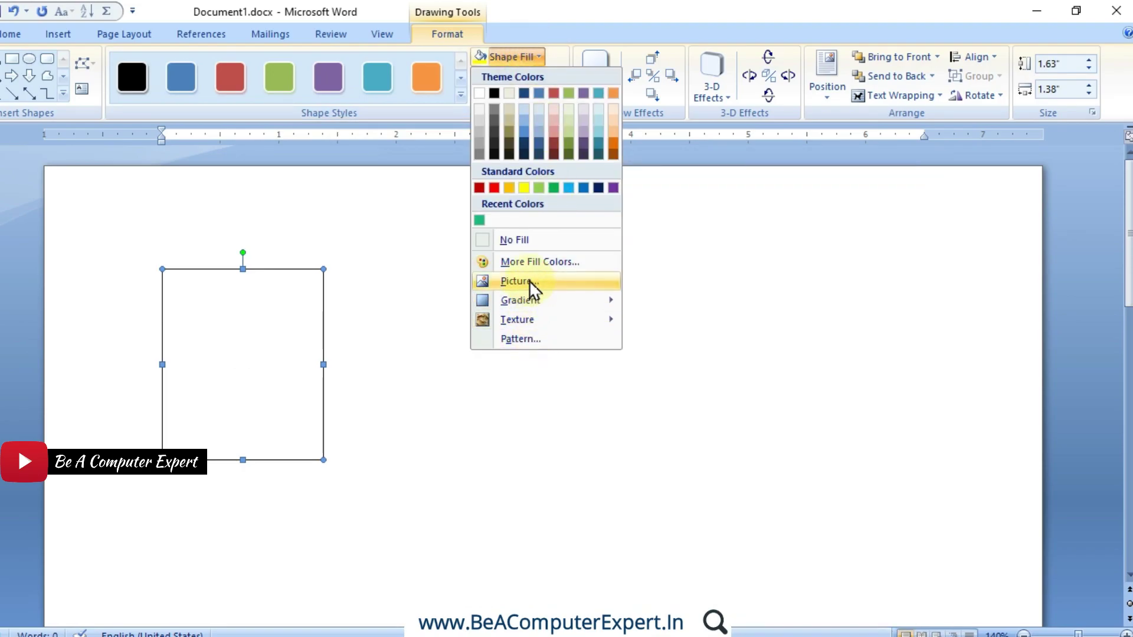
click(528, 281)
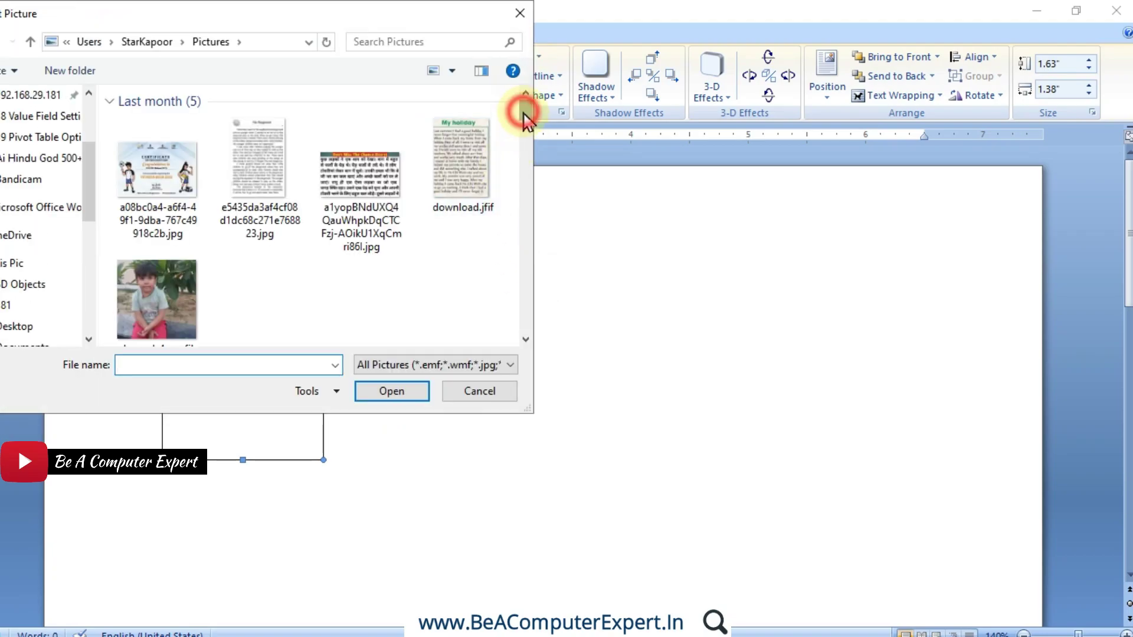
drag(523, 116, 523, 174)
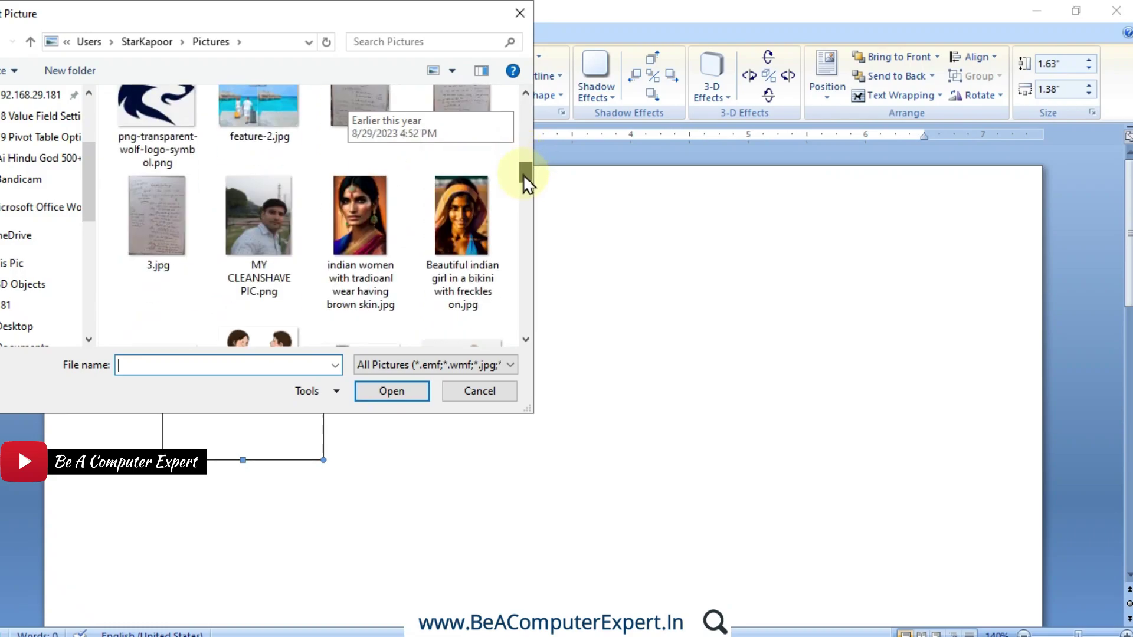
click(376, 224)
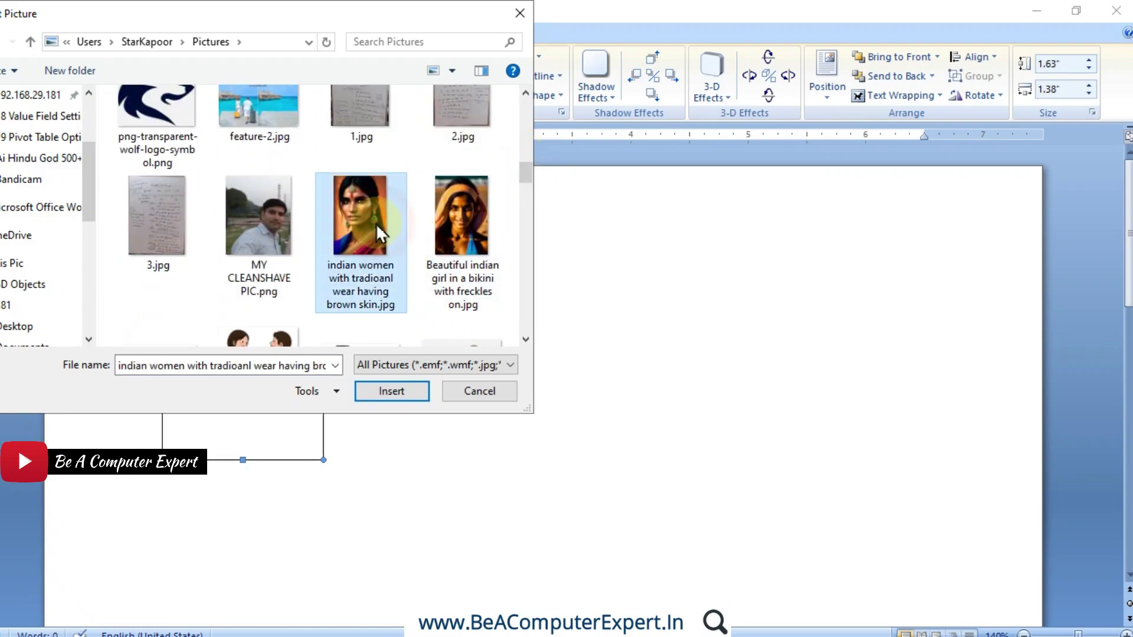
click(391, 392)
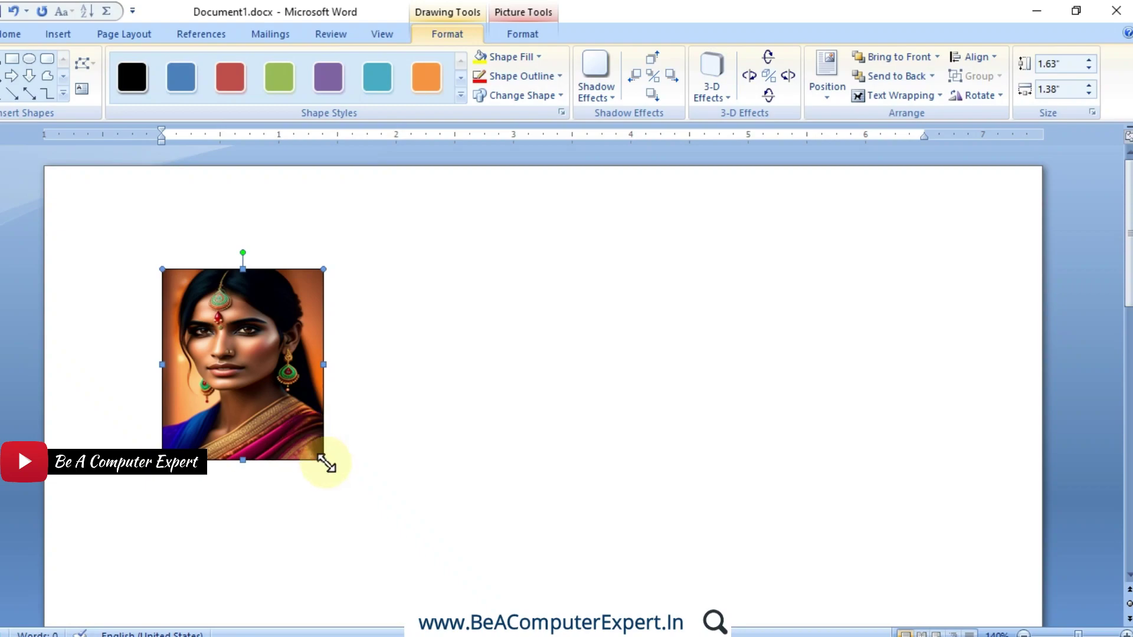
- Shrink the portrait rectangle to 1.5" by 1.25" and copy it across to form a row
click(317, 456)
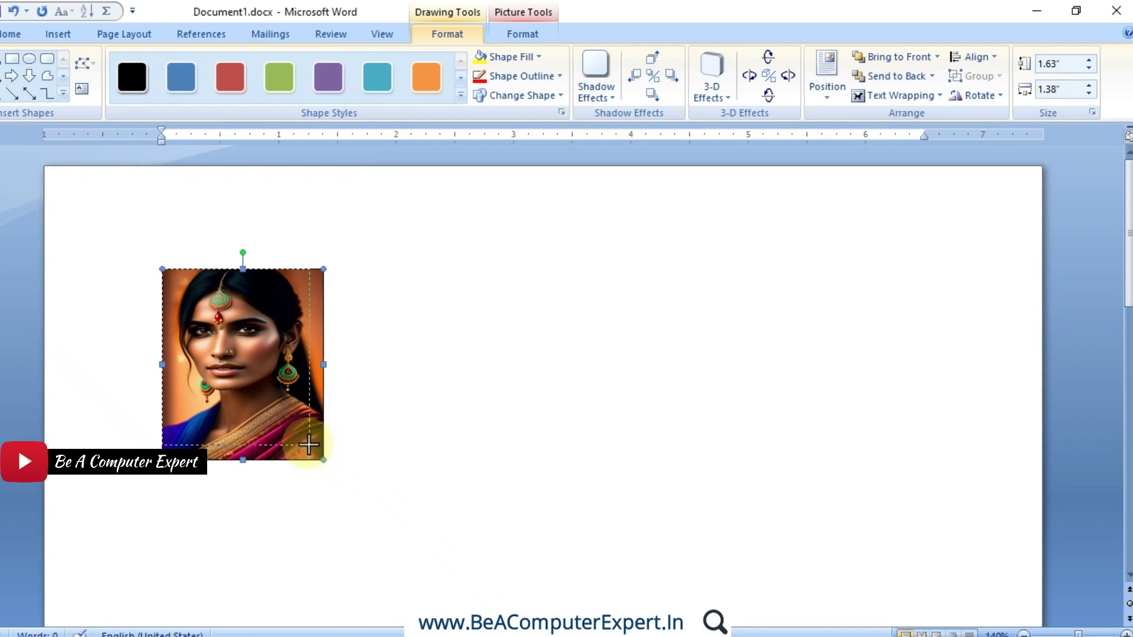
drag(317, 456, 309, 445)
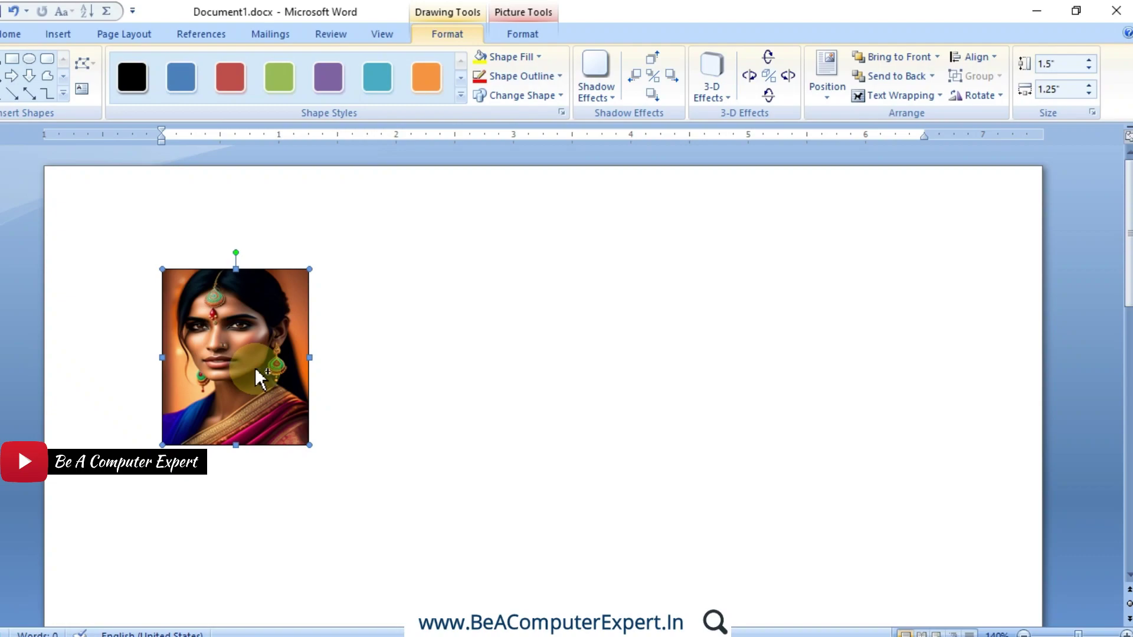
mouse_move(260, 378)
mouse_down()
mouse_move(423, 388)
mouse_move(932, 382)
mouse_up()
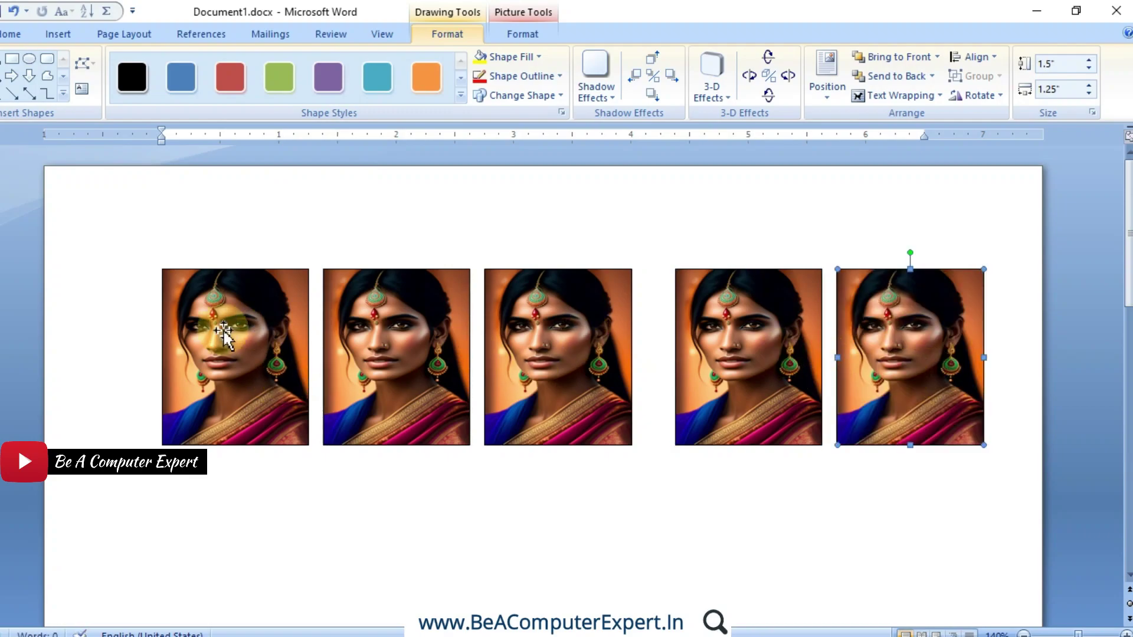
- Select all five pictures in the row and copy them below as a second row
click(236, 348)
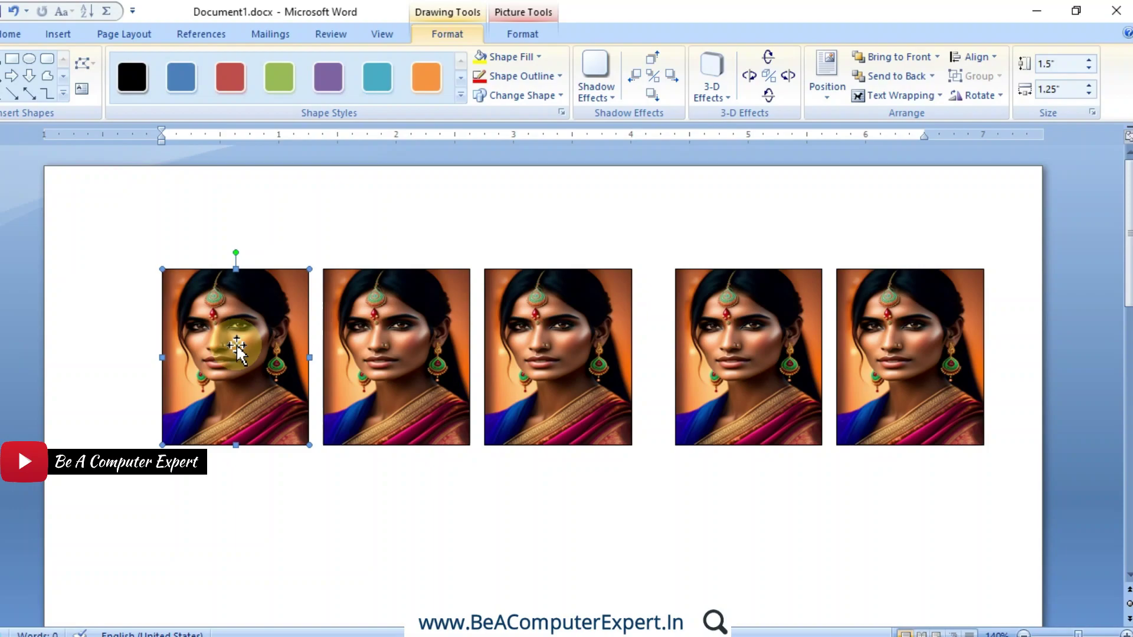
shift+click(389, 364)
shift+click(524, 376)
shift+click(747, 372)
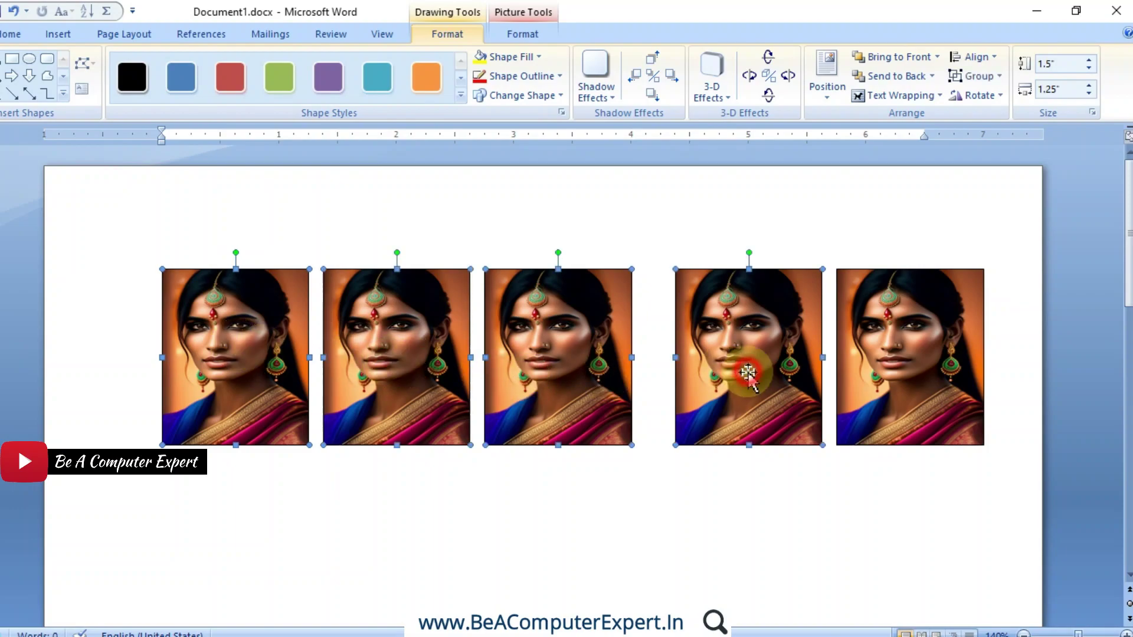
shift+click(919, 377)
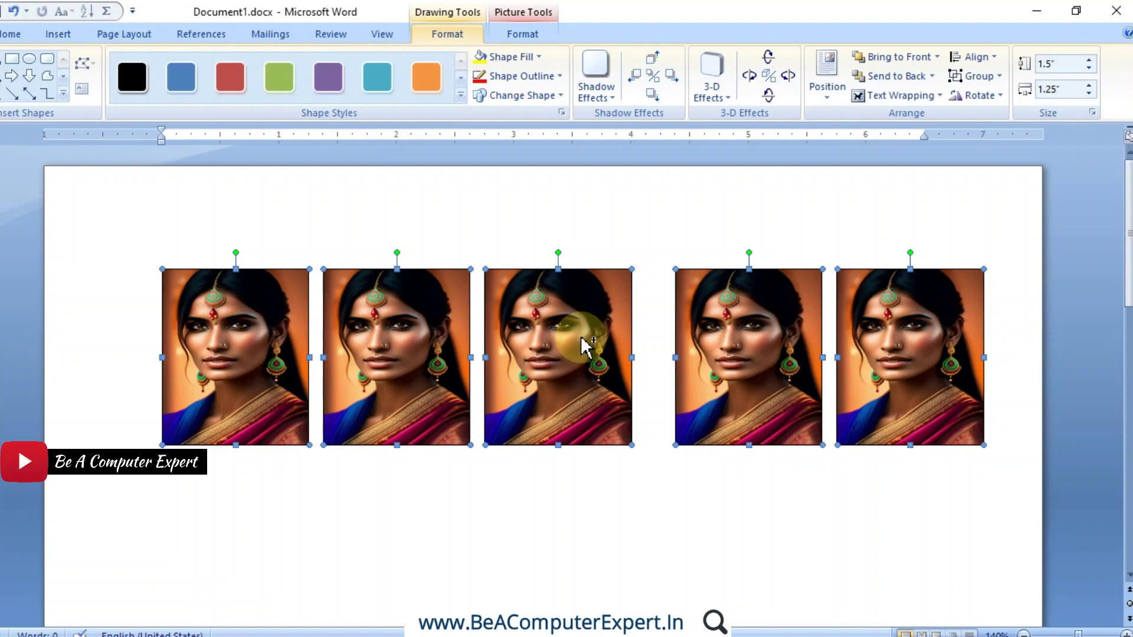
drag(413, 357, 416, 536)
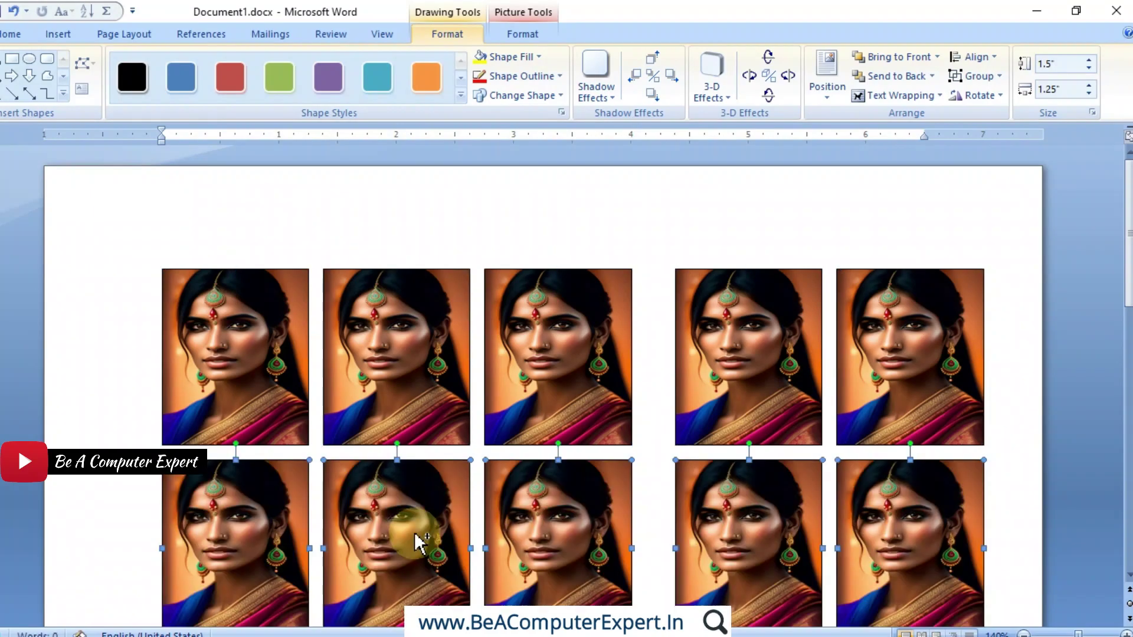
drag(1128, 240, 1128, 262)
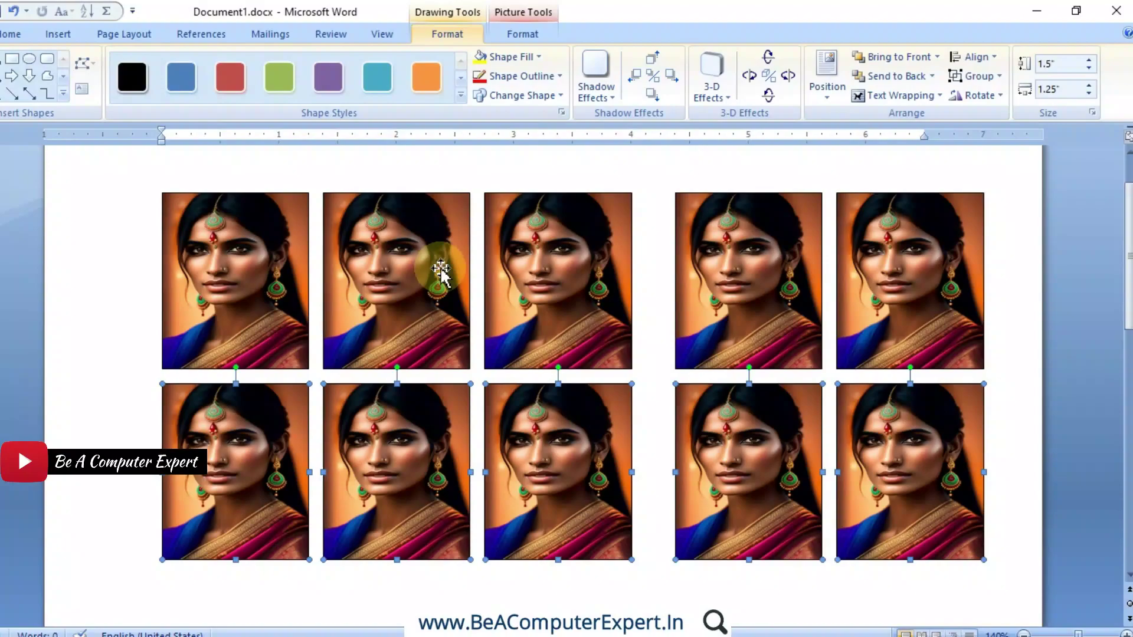
- Distribute the five top-row pictures horizontally so they are evenly spaced
click(288, 275)
shift+click(377, 282)
shift+click(560, 280)
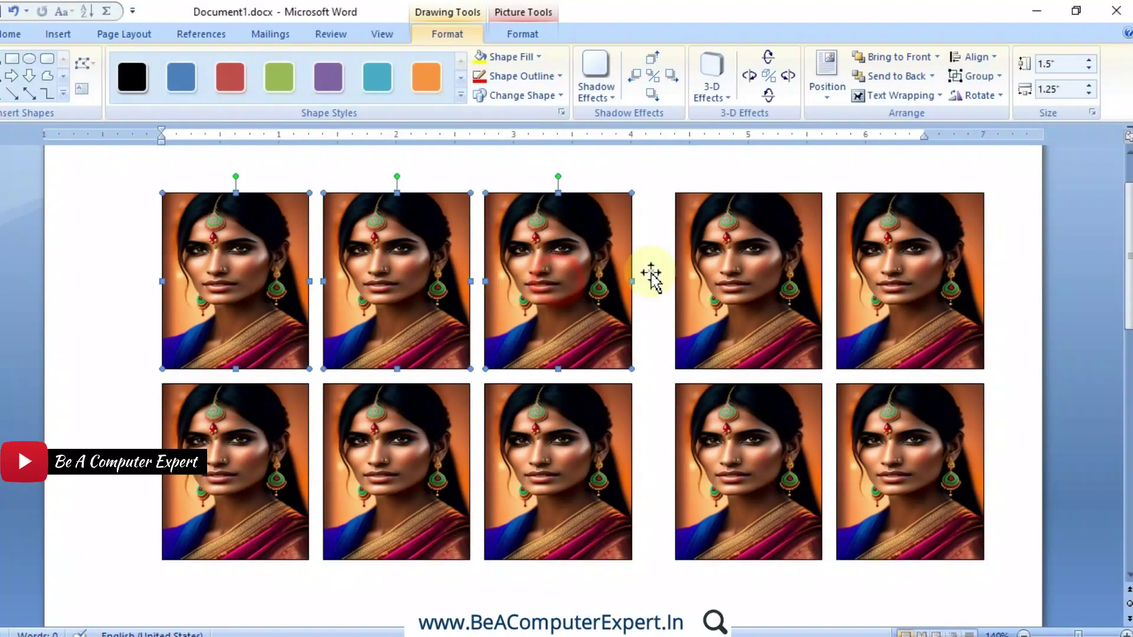
shift+click(751, 267)
shift+click(896, 271)
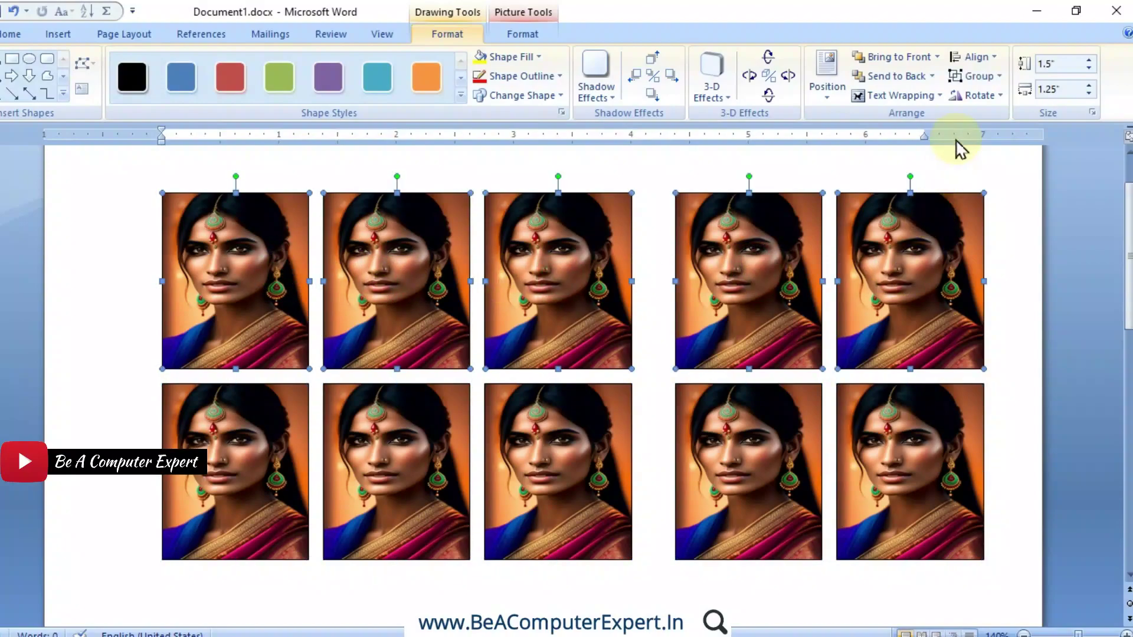
click(980, 57)
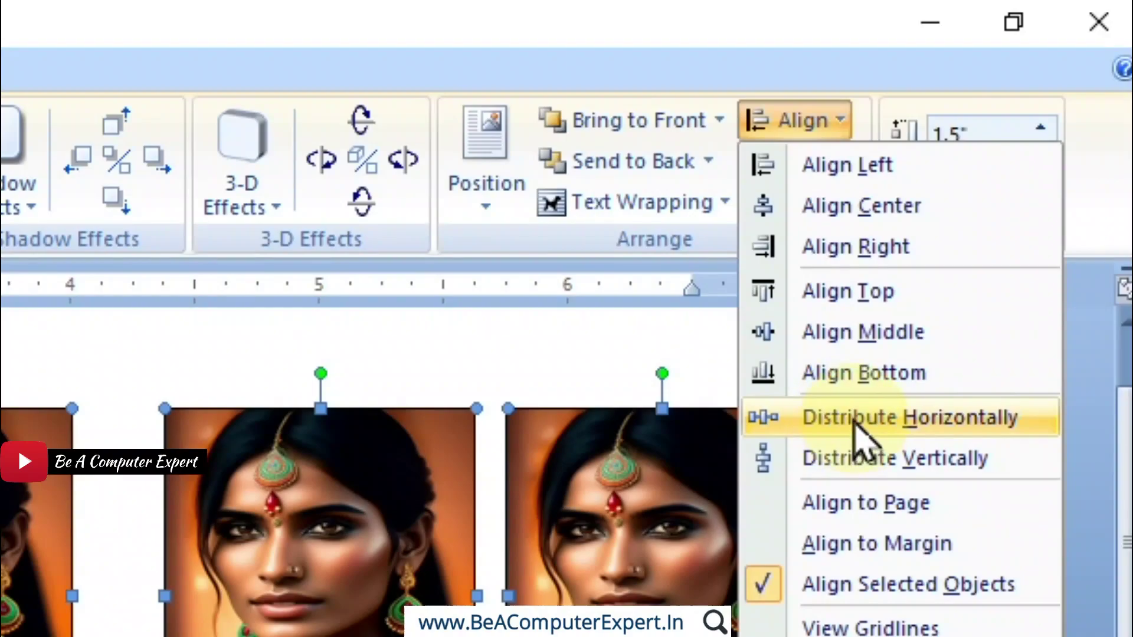
click(853, 419)
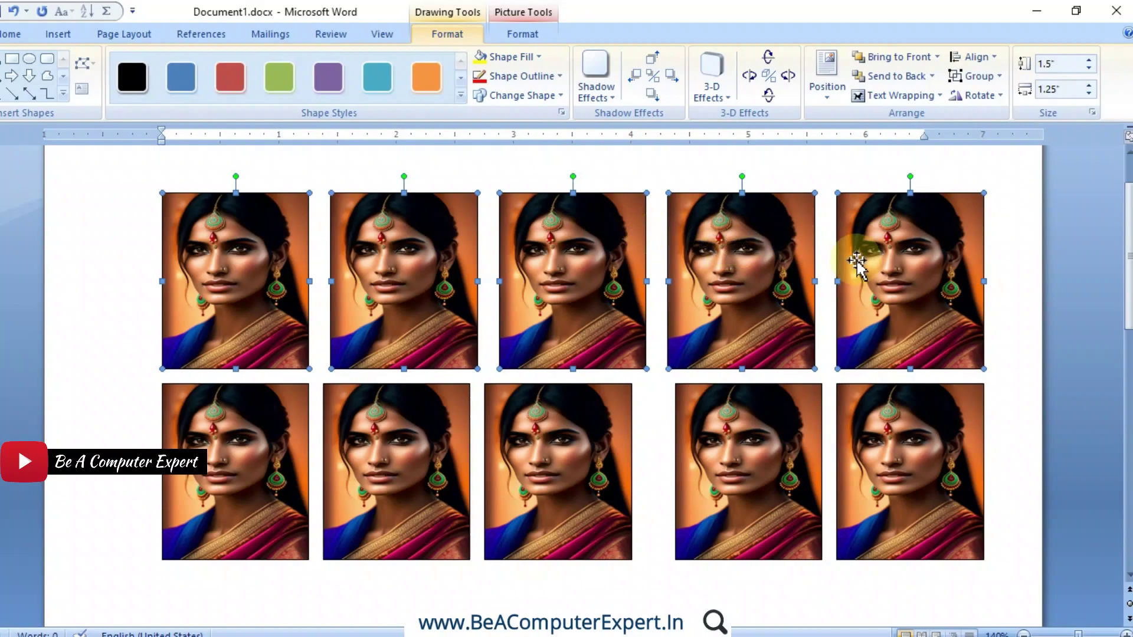
- Distribute the five bottom-row pictures horizontally to match the top row
click(257, 421)
shift+click(404, 435)
shift+click(576, 437)
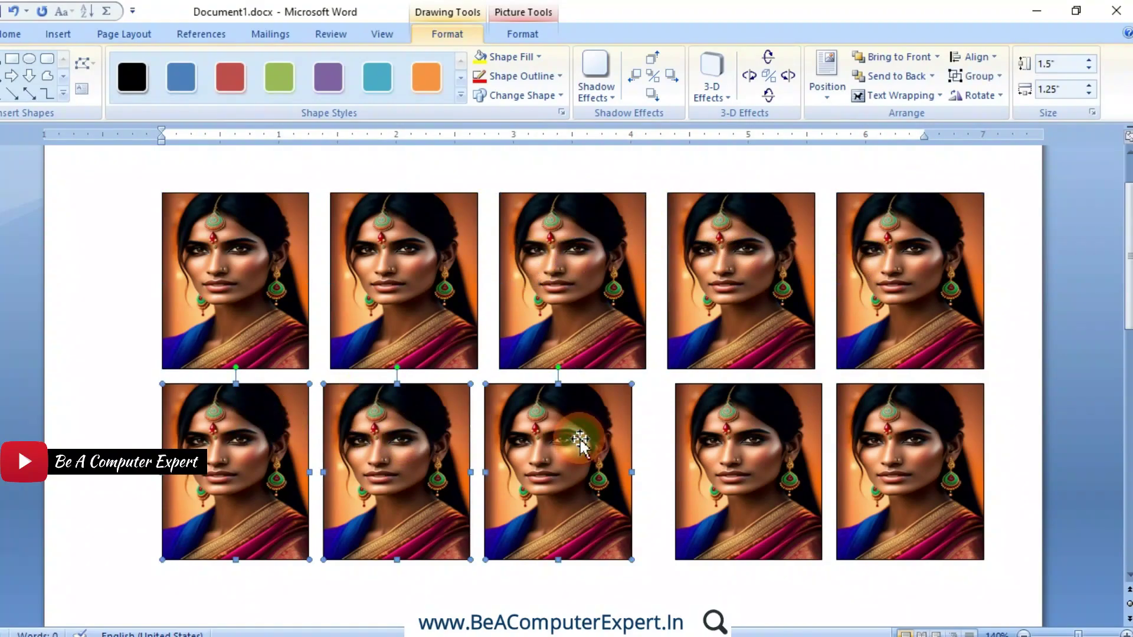
shift+click(752, 439)
shift+click(896, 449)
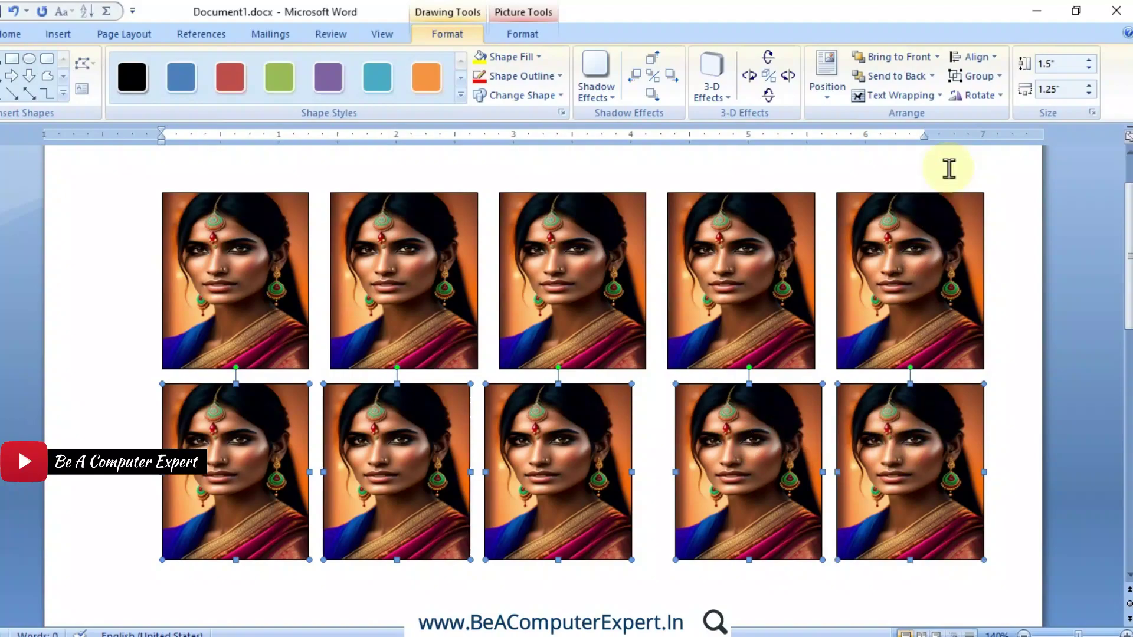
click(978, 57)
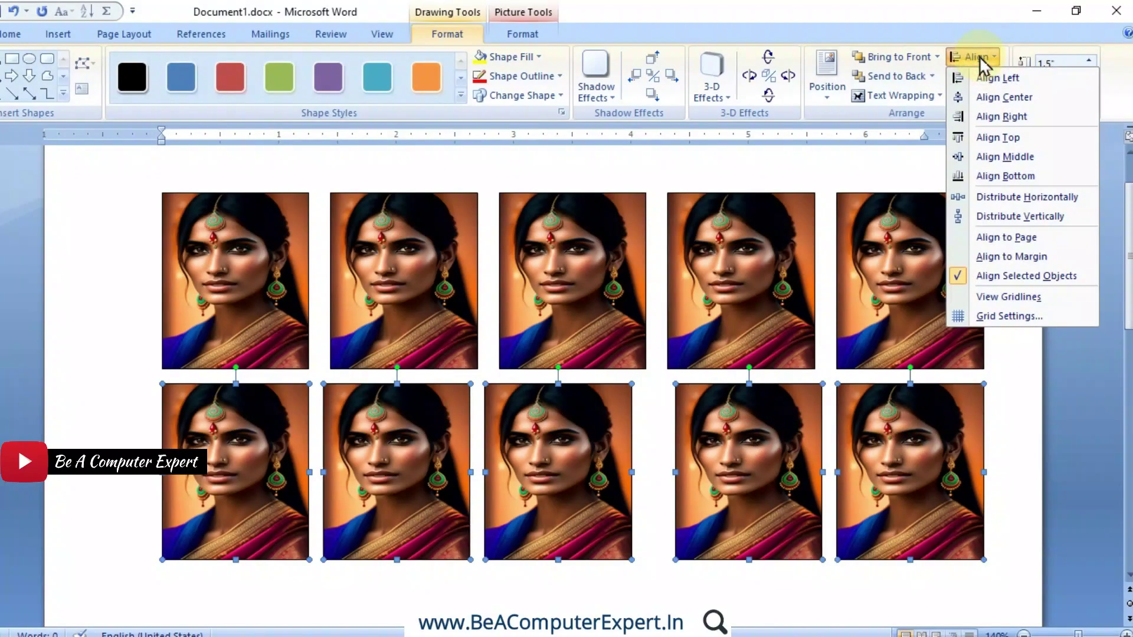
click(1000, 197)
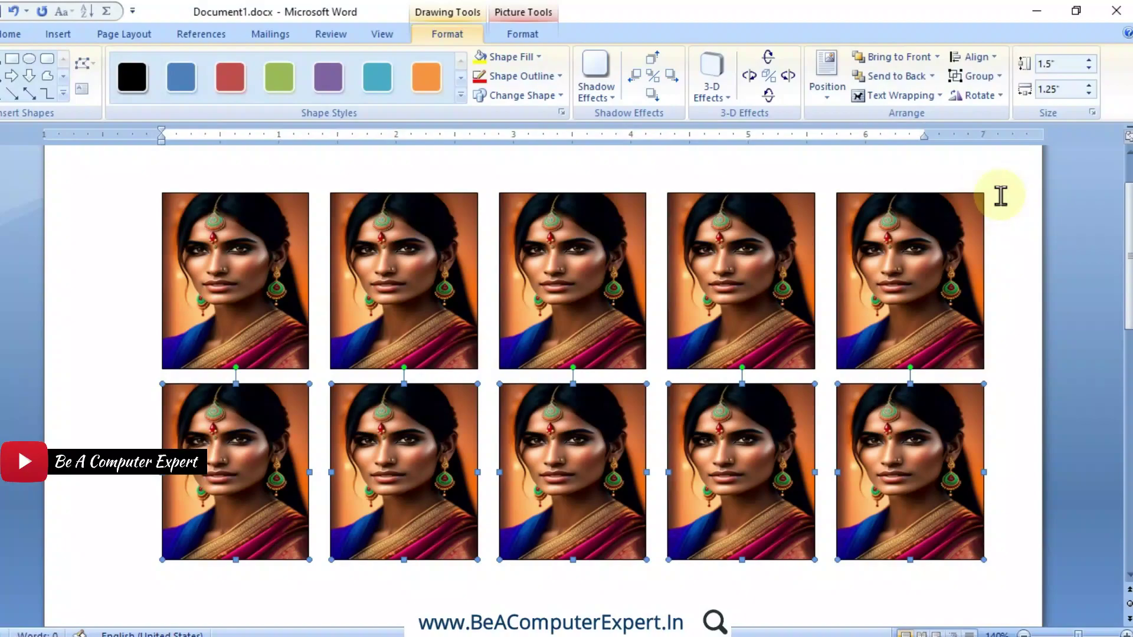
click(1014, 349)
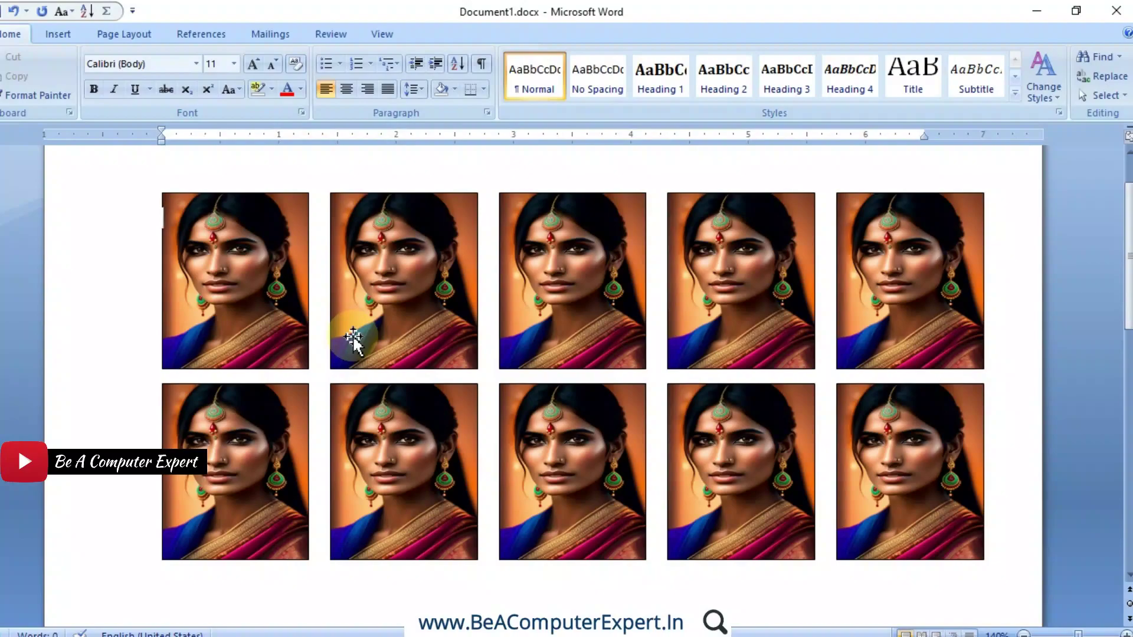
click(233, 275)
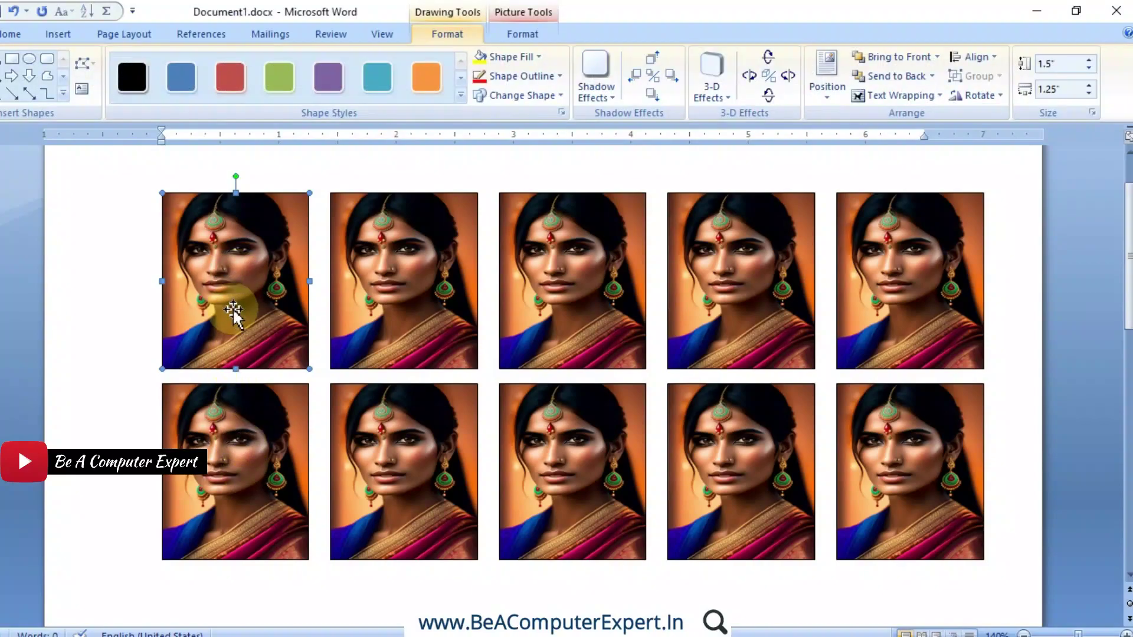
shift+click(232, 420)
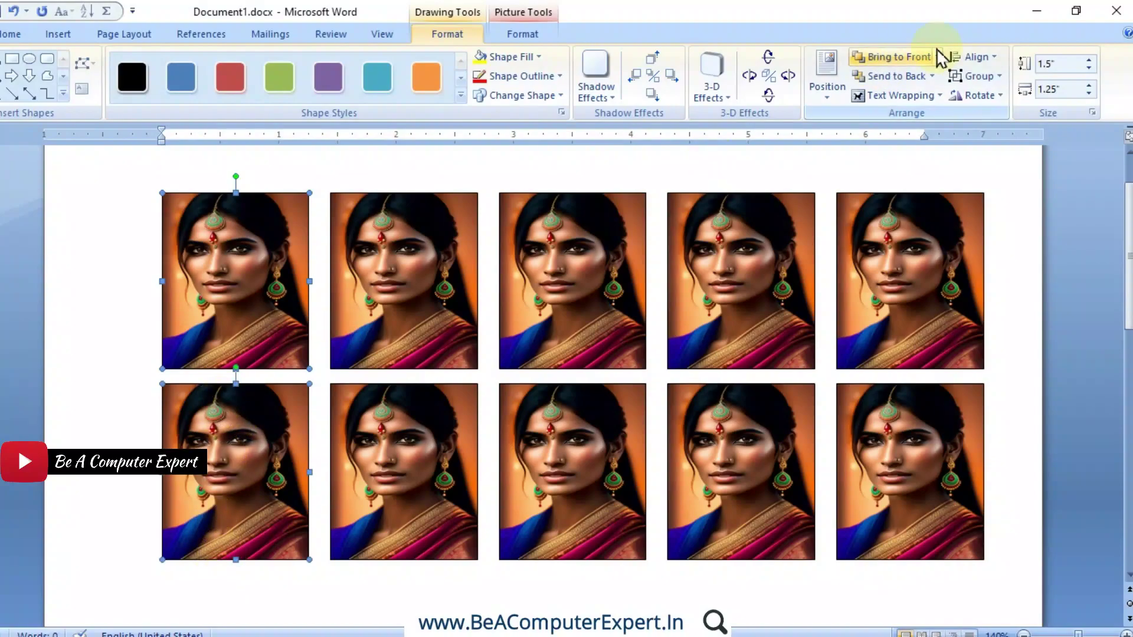
click(972, 56)
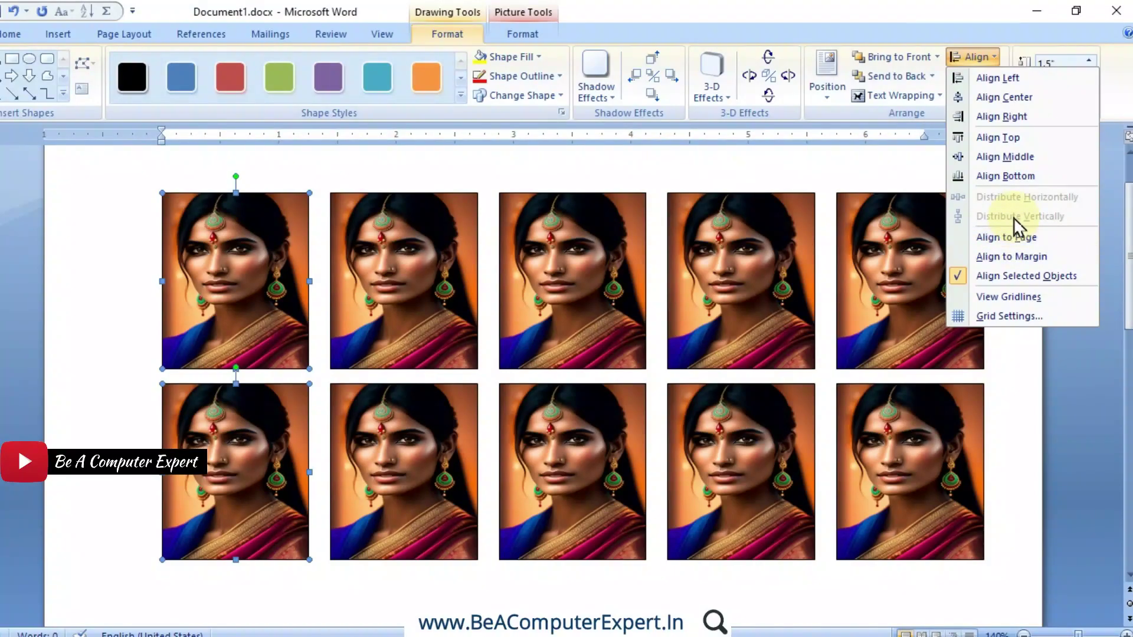
click(449, 490)
shift+click(450, 489)
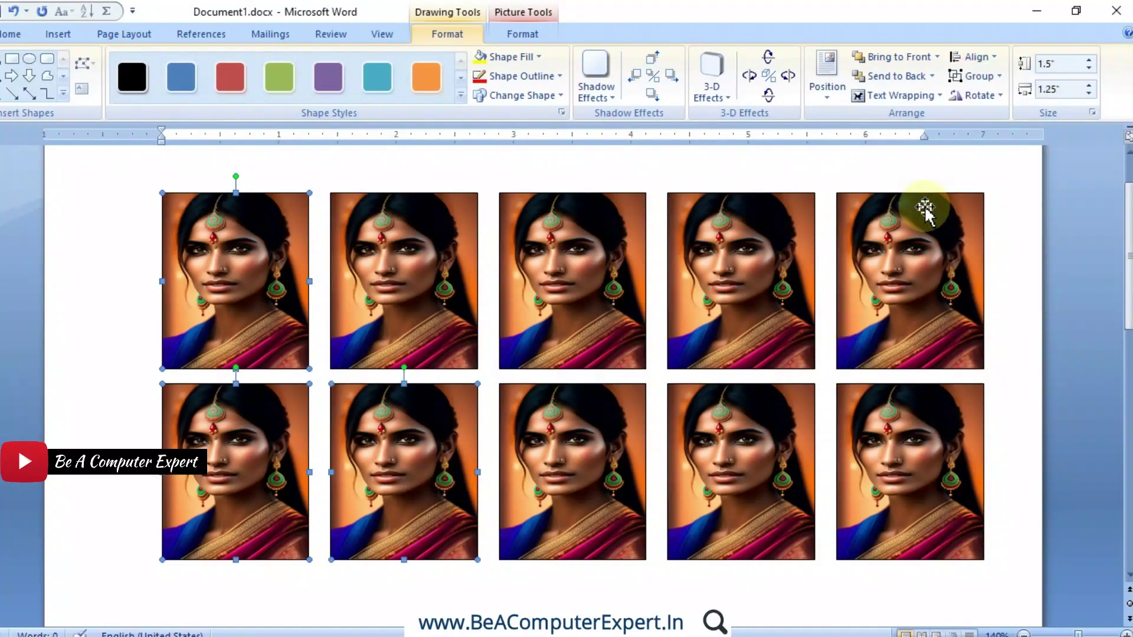
click(979, 57)
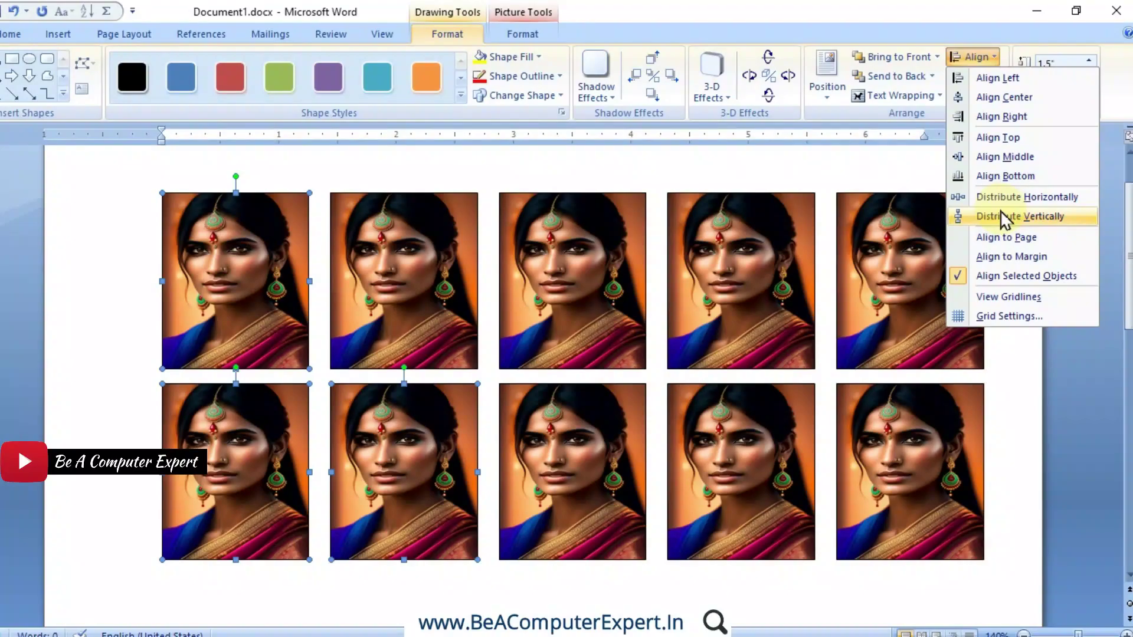
click(955, 25)
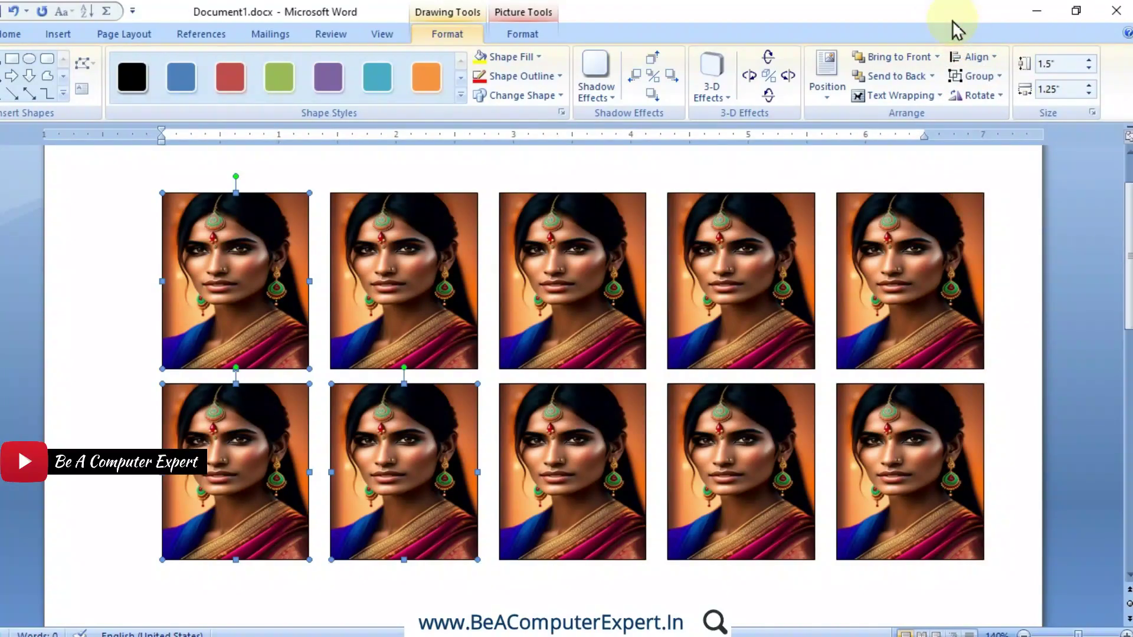